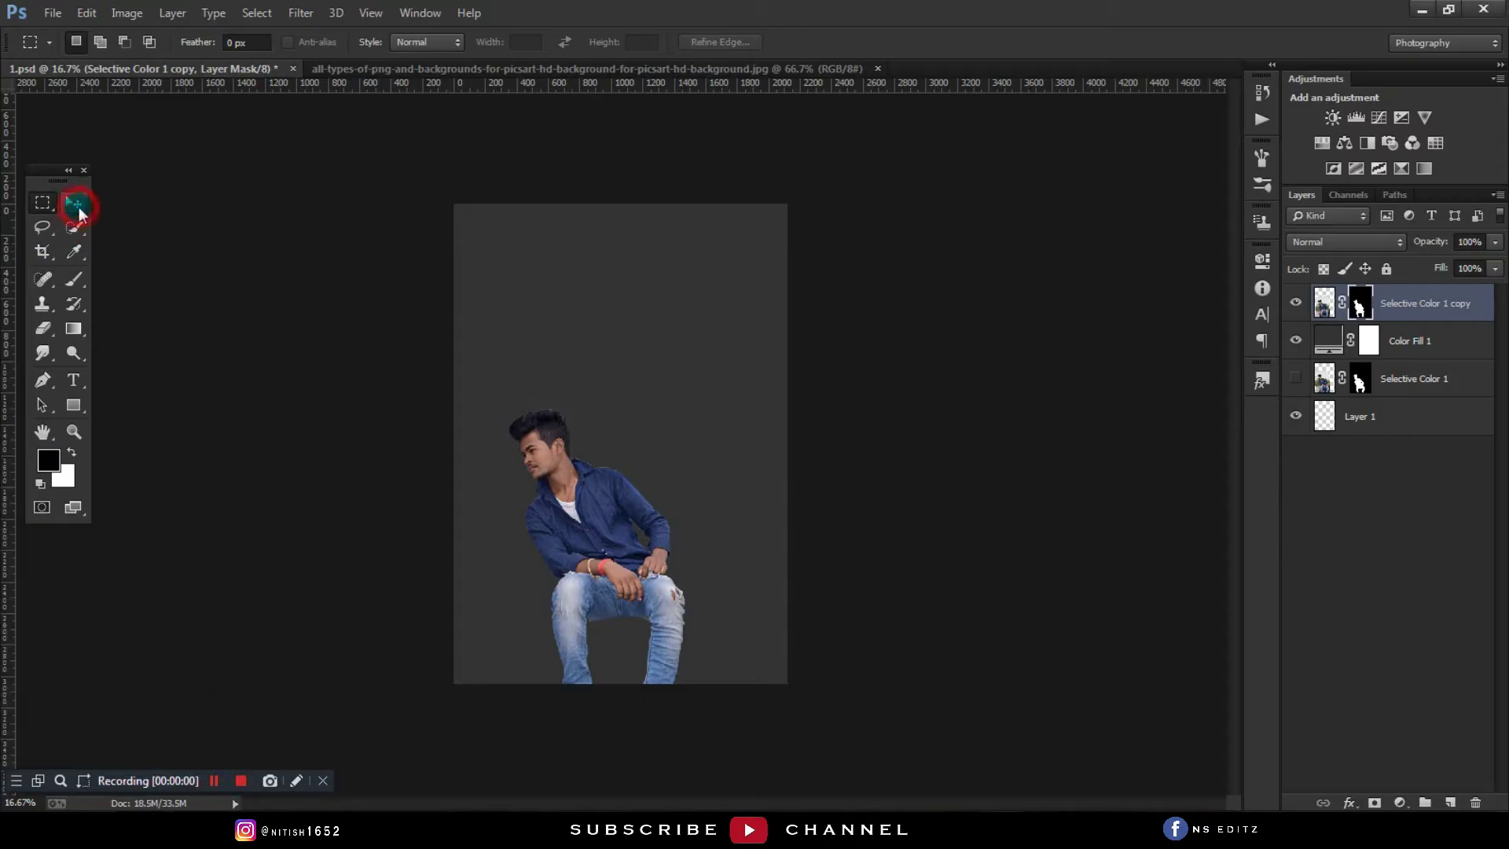
# Step: Select the Move tool to reposition layers in the poster
pyautogui.click(78, 207)
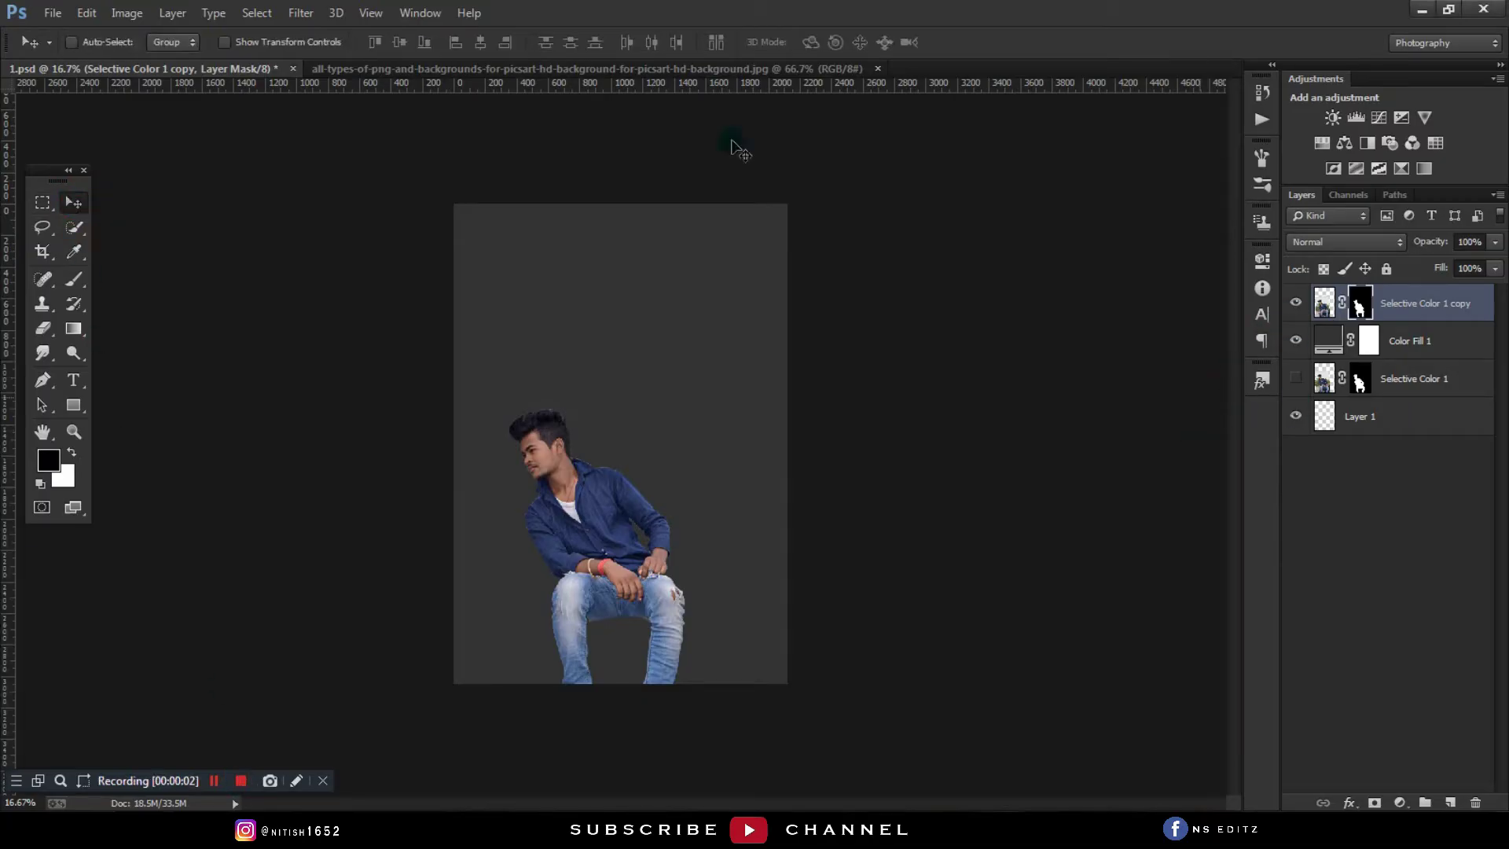
# Step: Bring the swing photo into 1.psd, enlarge it, and place Layer 2 below the man
pyautogui.click(438, 70)
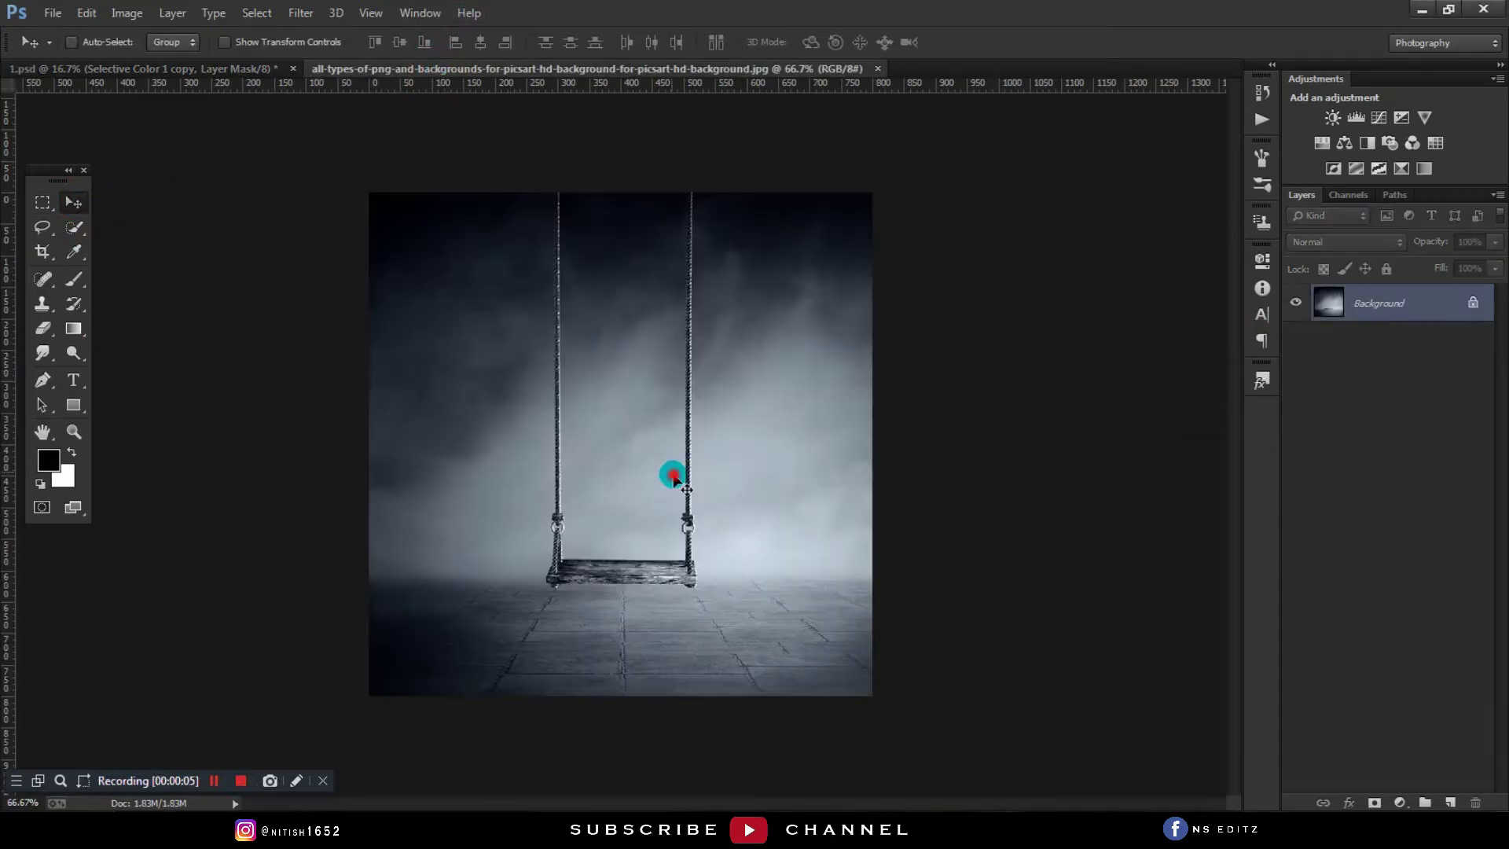
pyautogui.moveTo(203, 77); pyautogui.dragTo(582, 362)
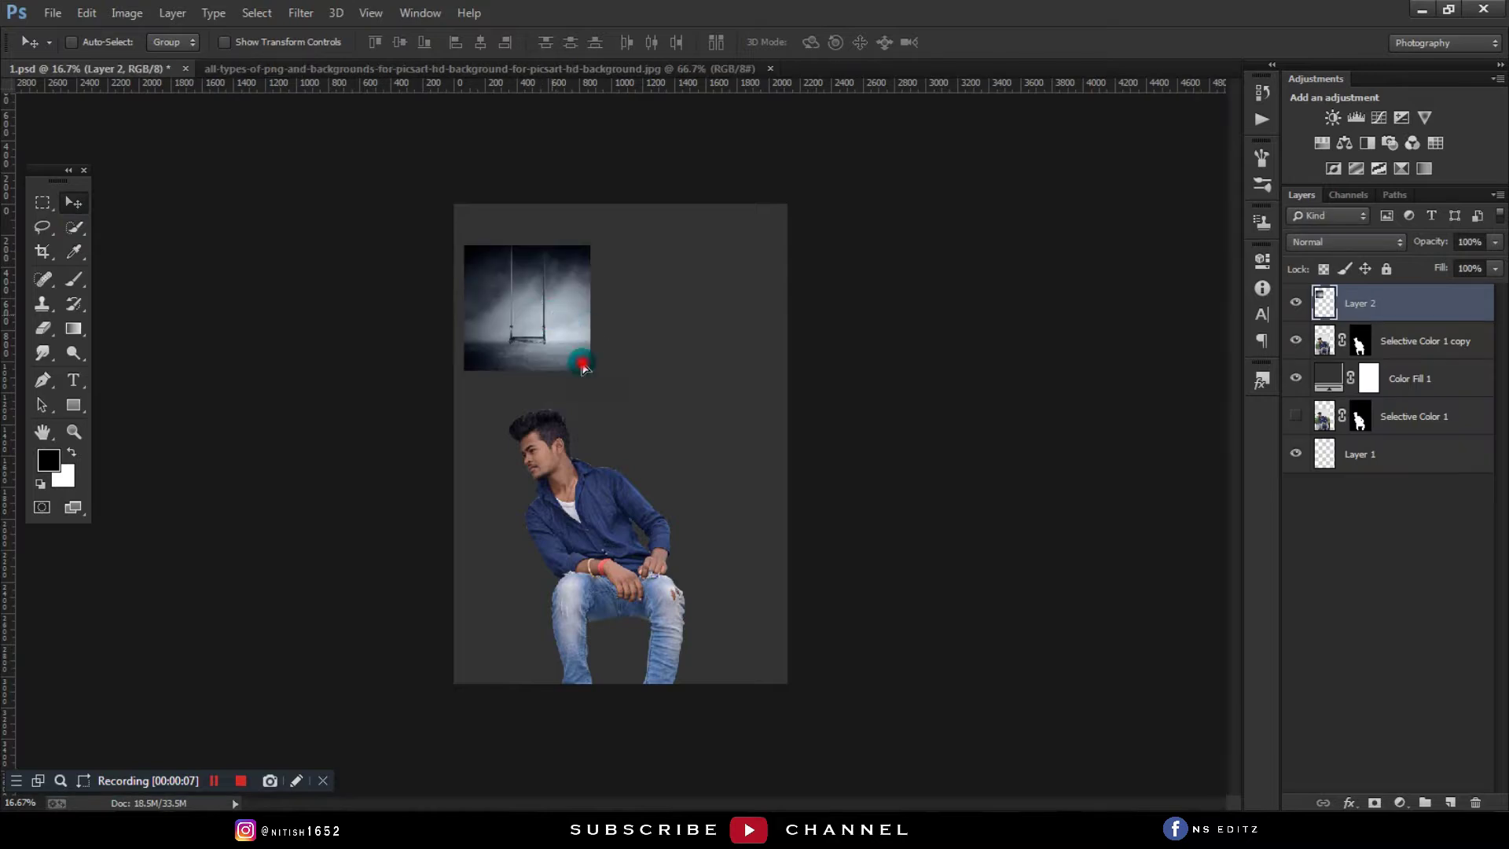
pyautogui.hotkey('ctrl', 't')
pyautogui.moveTo(623, 298); pyautogui.dragTo(868, 78)
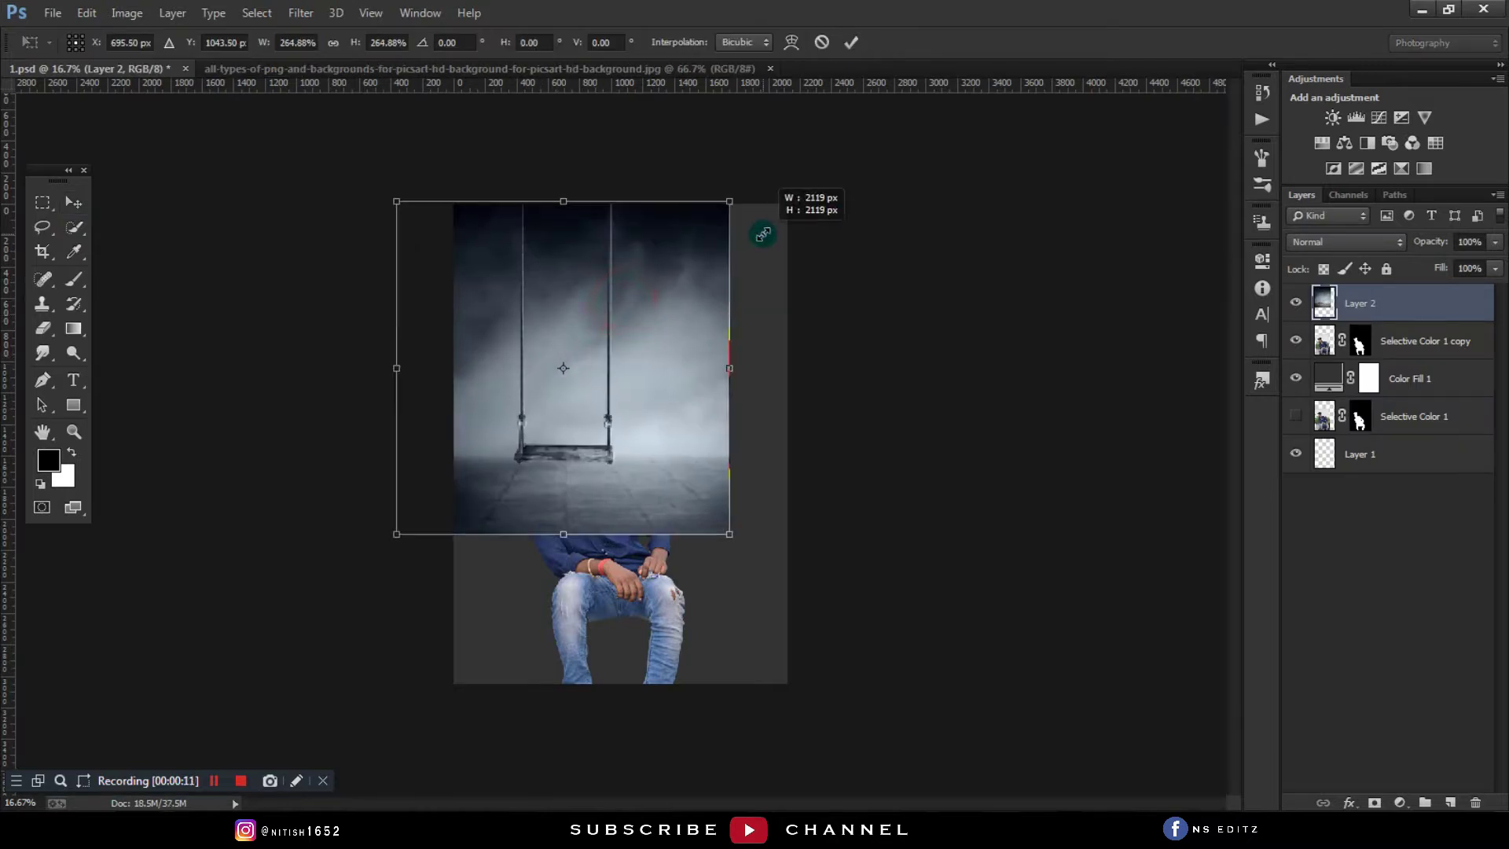
pyautogui.moveTo(638, 291); pyautogui.dragTo(668, 335)
pyautogui.press('Return')
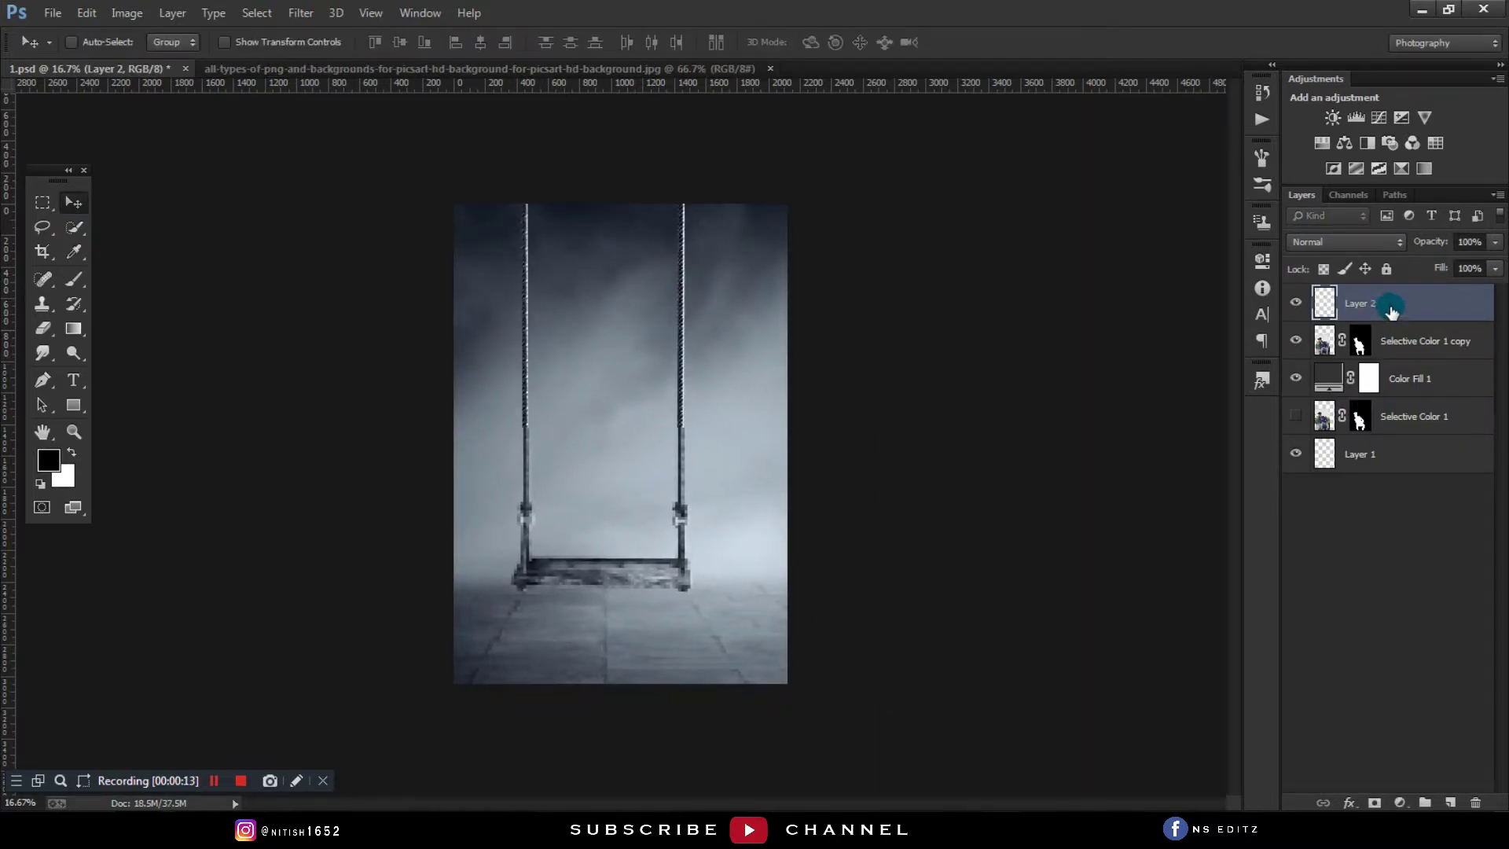
pyautogui.moveTo(1360, 302); pyautogui.dragTo(1360, 358)
pyautogui.moveTo(720, 349); pyautogui.dragTo(724, 404)
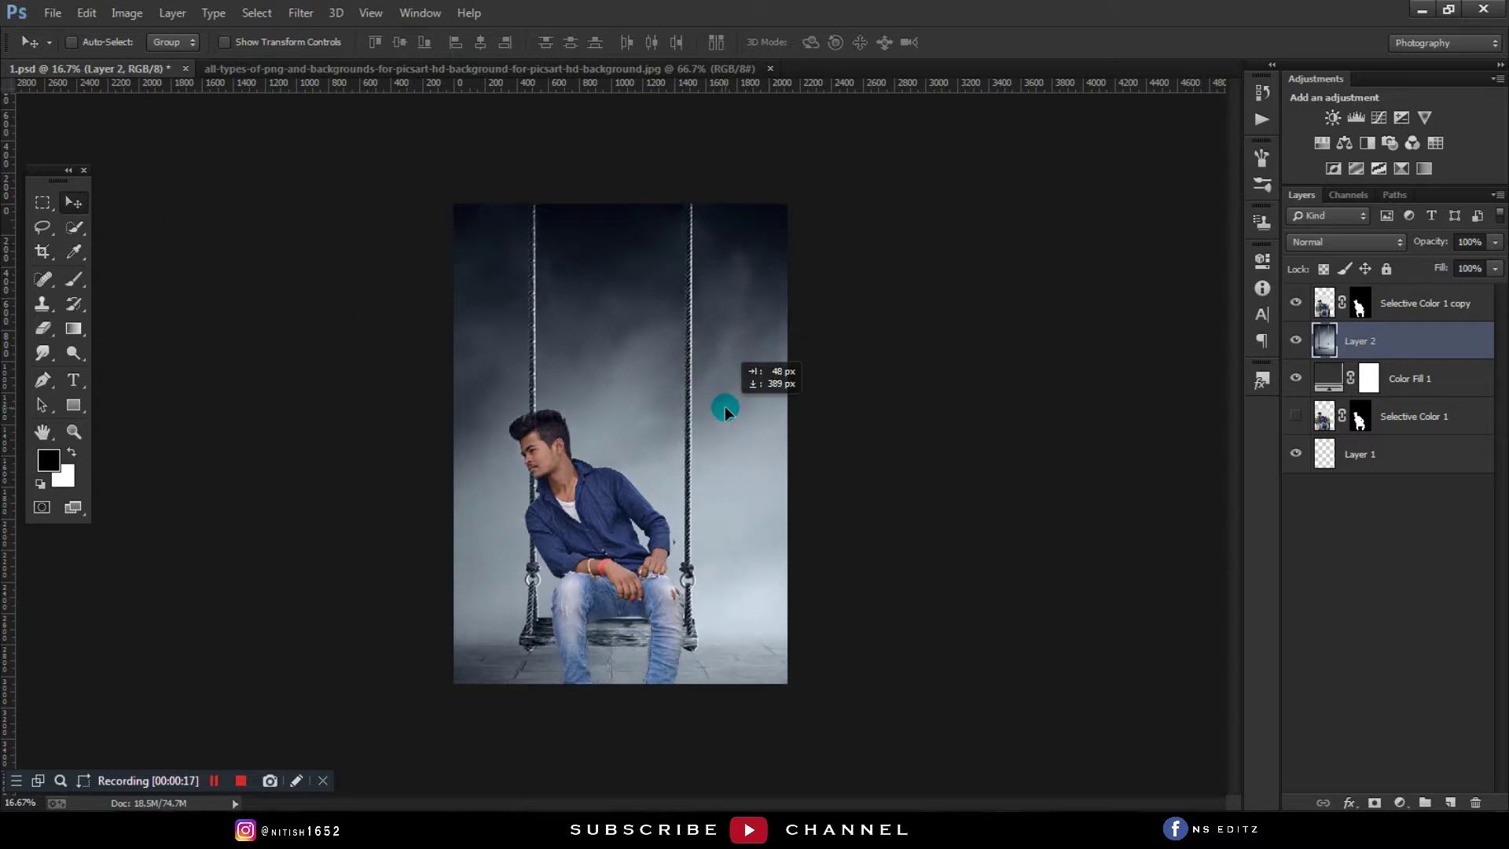
# Step: Rescale the swing layer proportionally to 94% and nudge it so the seat sits under him
pyautogui.hotkey('ctrl', 't')
pyautogui.click(334, 42)
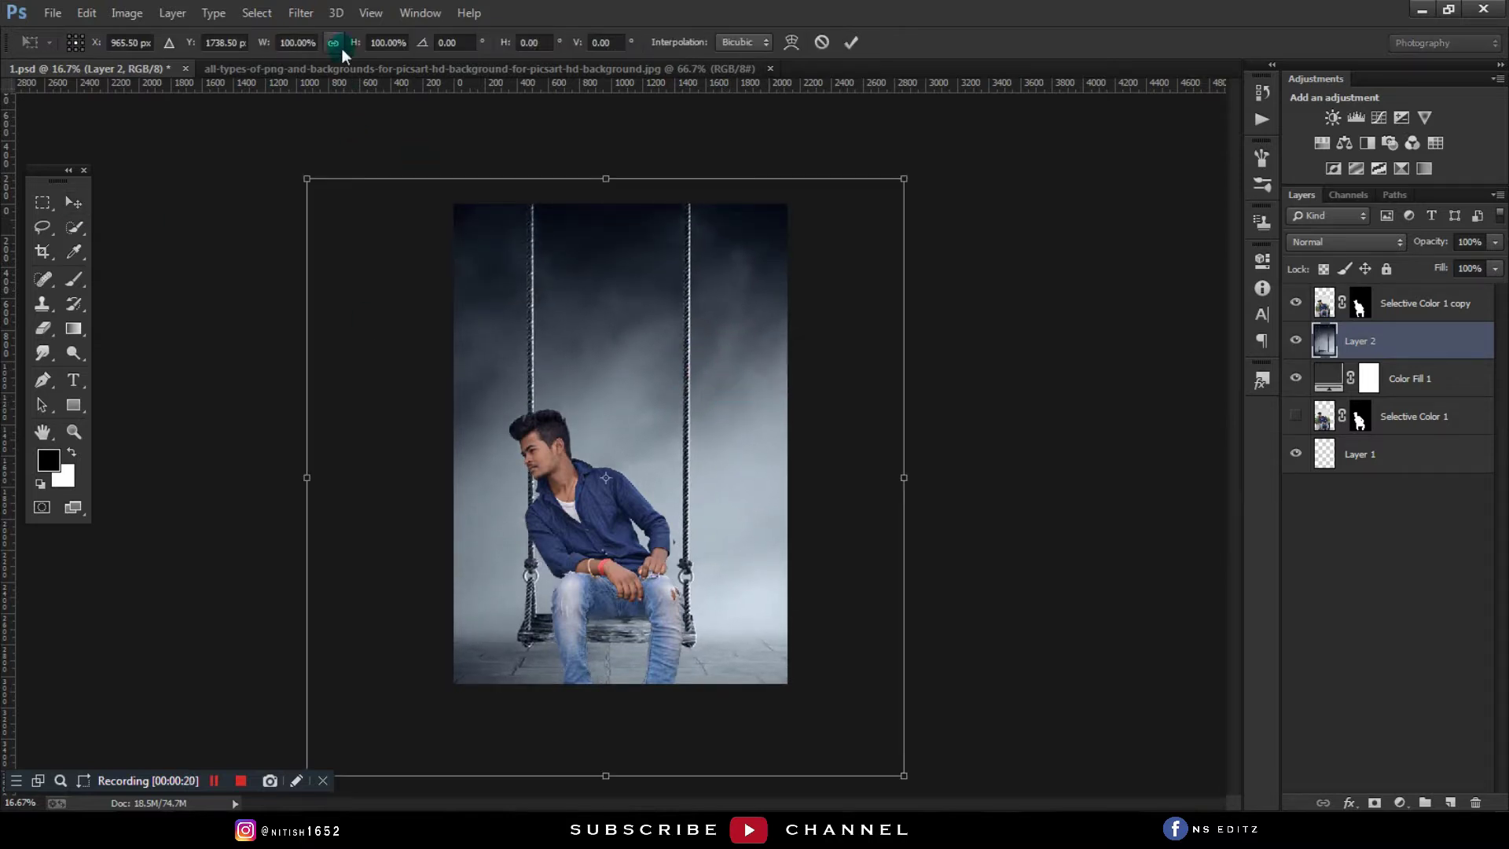
pyautogui.doubleClick(386, 42)
pyautogui.write('94')
pyautogui.moveTo(685, 365); pyautogui.dragTo(692, 415)
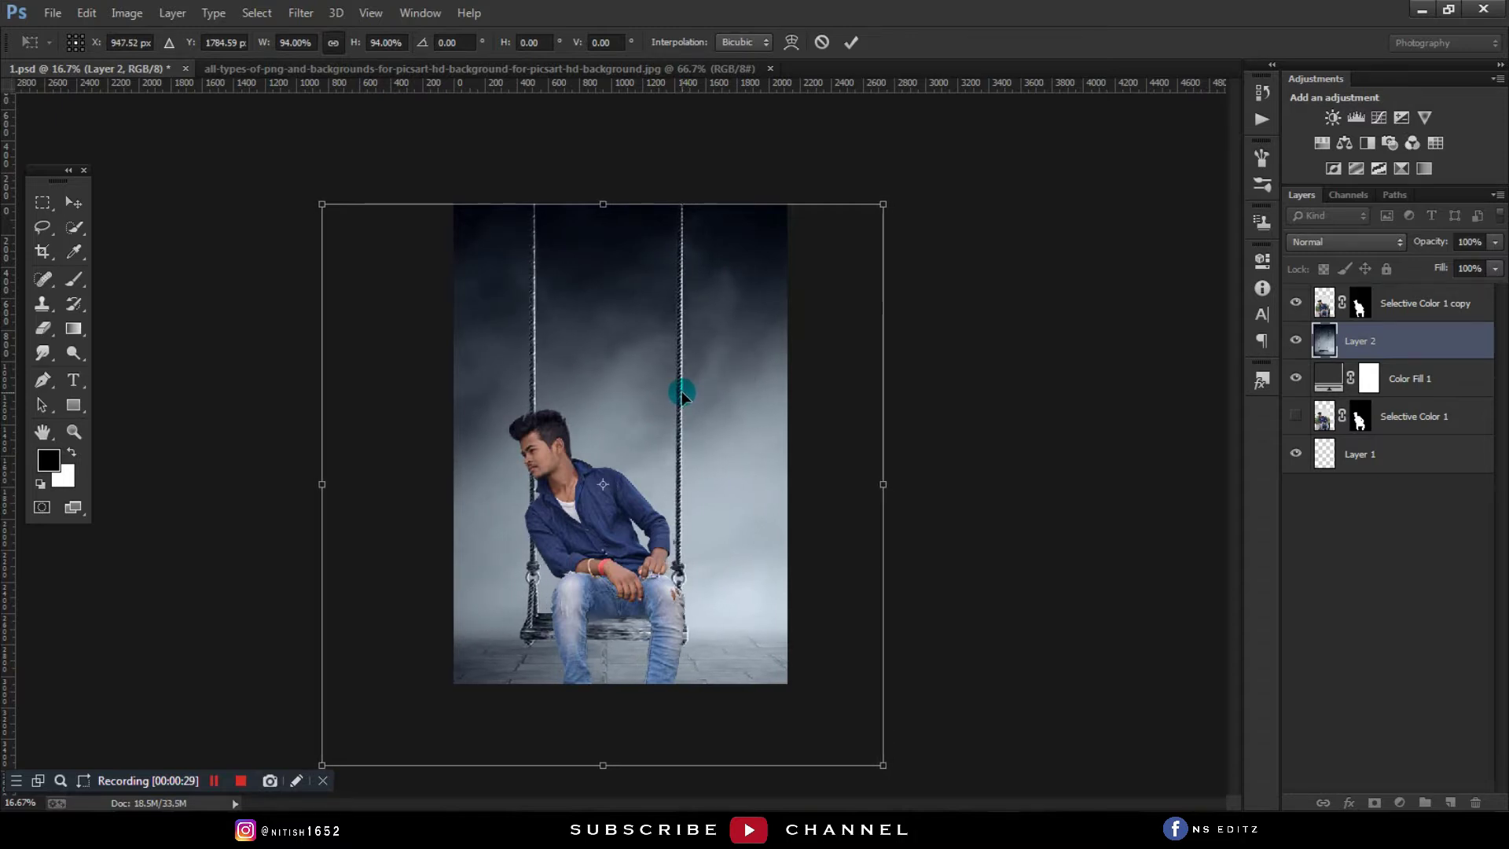
pyautogui.press('Right')
pyautogui.press('Right')
pyautogui.press('Right')
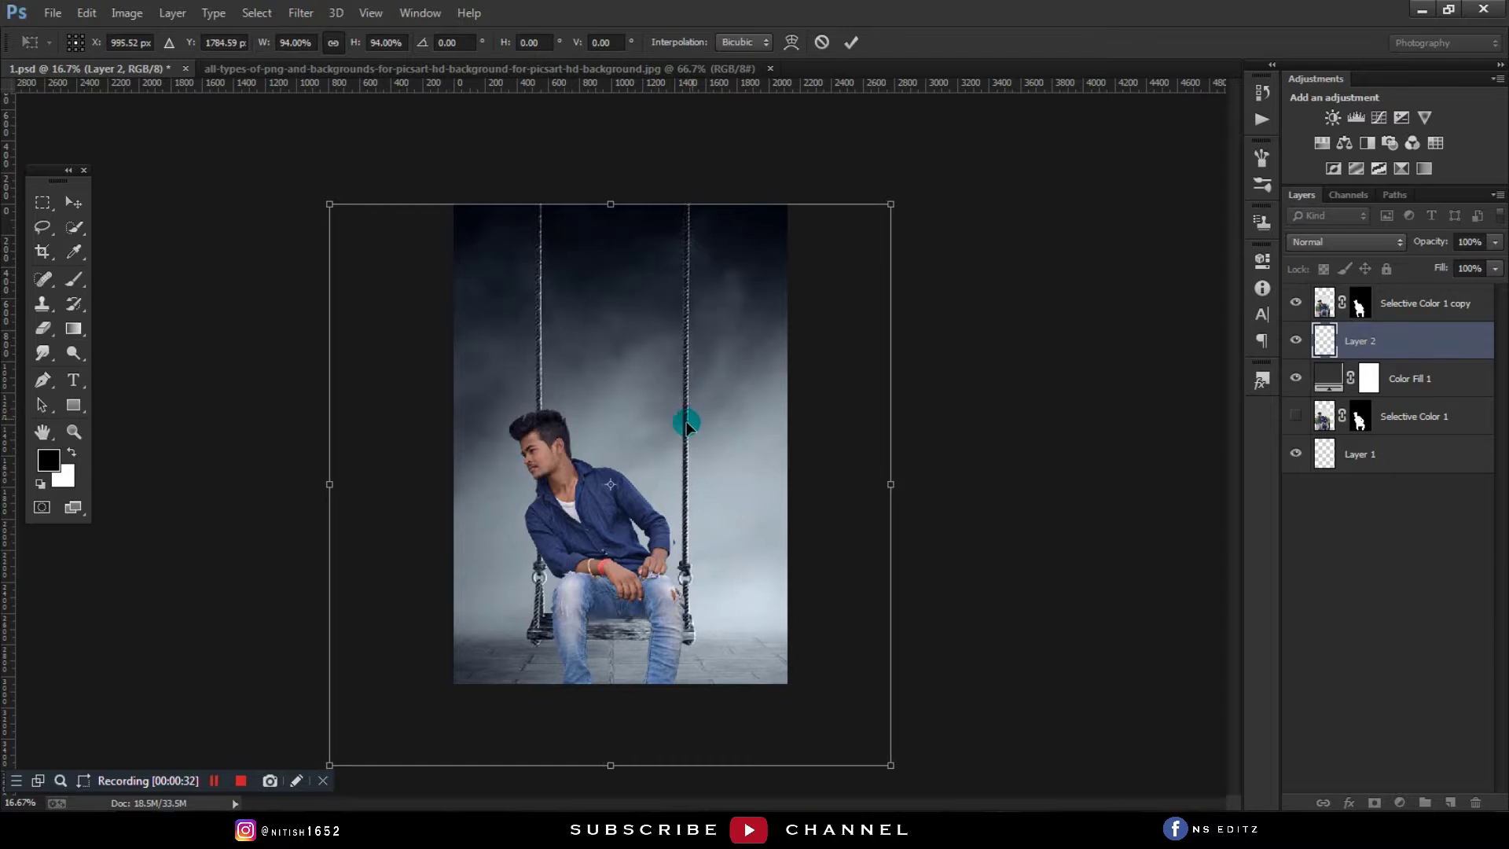
pyautogui.press('Right')
pyautogui.press('Right')
pyautogui.press('Right')
pyautogui.press('Right')
pyautogui.press('Right')
pyautogui.press('Right')
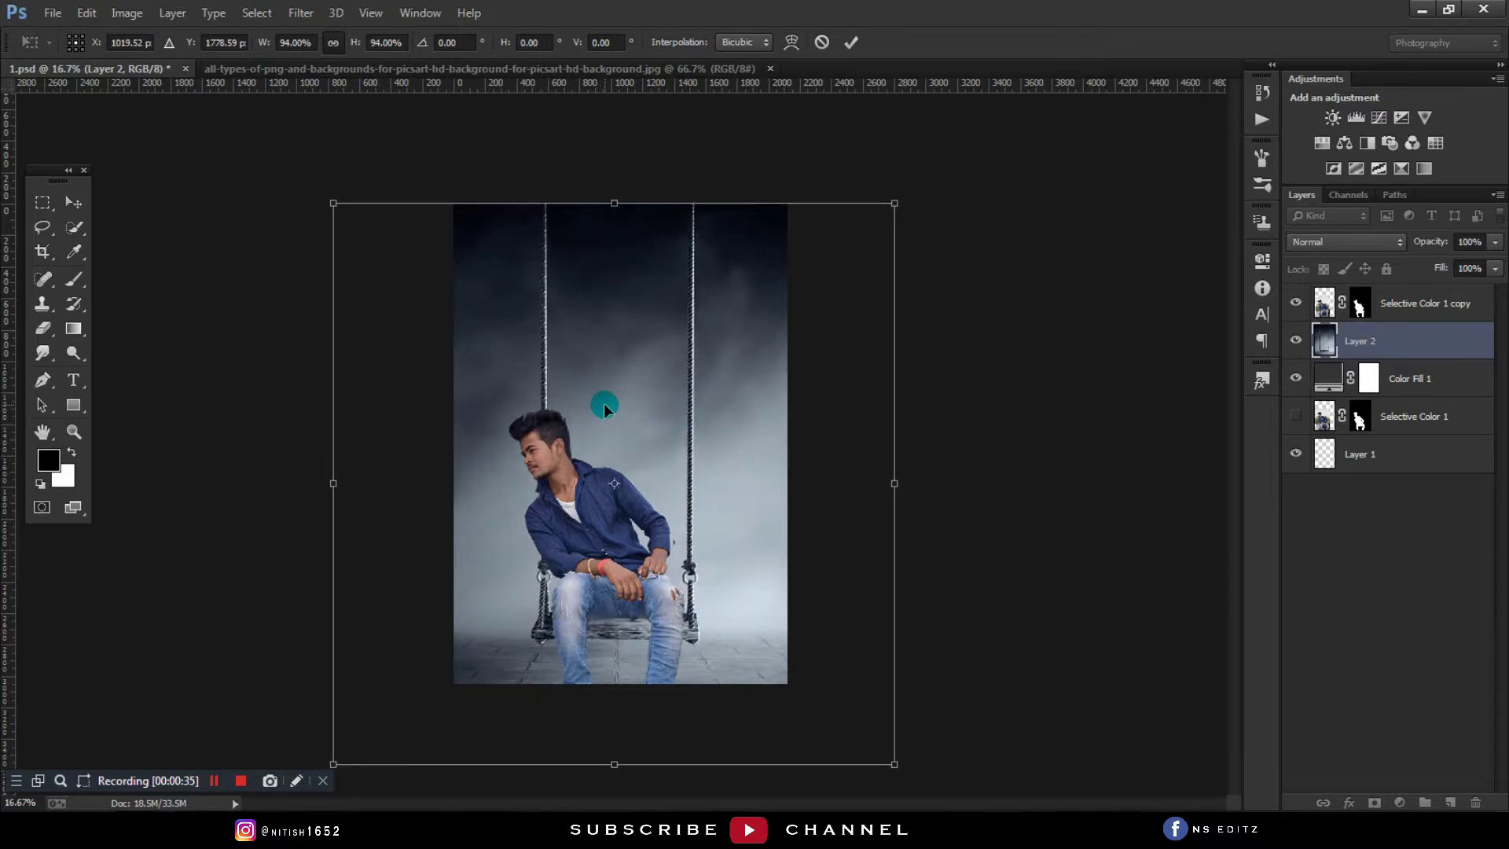
pyautogui.press('Up')
pyautogui.press('Up')
pyautogui.press('Up')
pyautogui.press('Up')
pyautogui.press('Up')
pyautogui.press('Return')
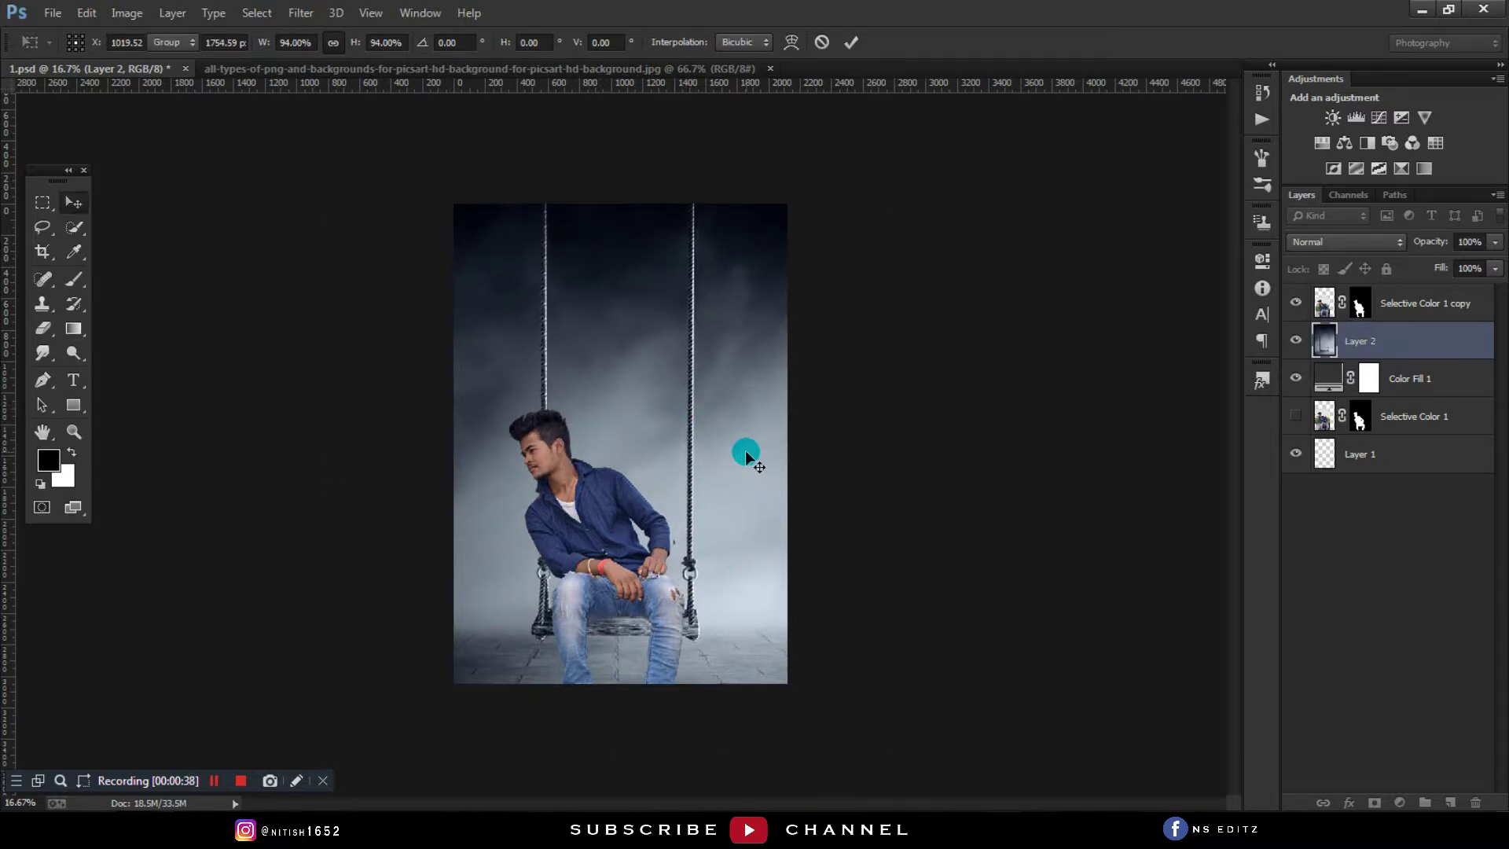
# Step: Paint out the green plant remnant behind the man's arm on his layer mask
pyautogui.click(1362, 305)
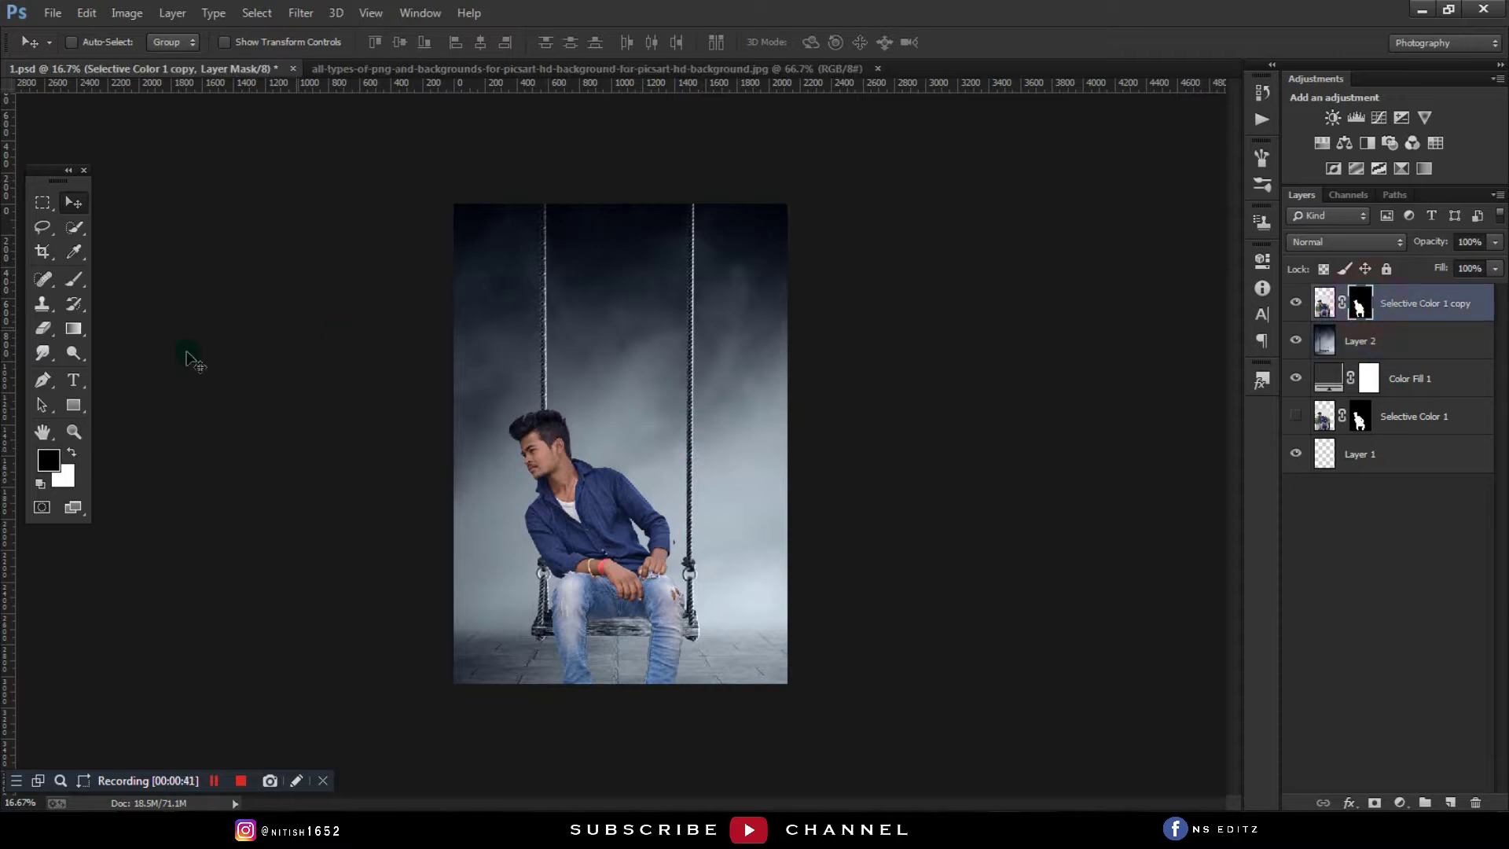
pyautogui.click(85, 279)
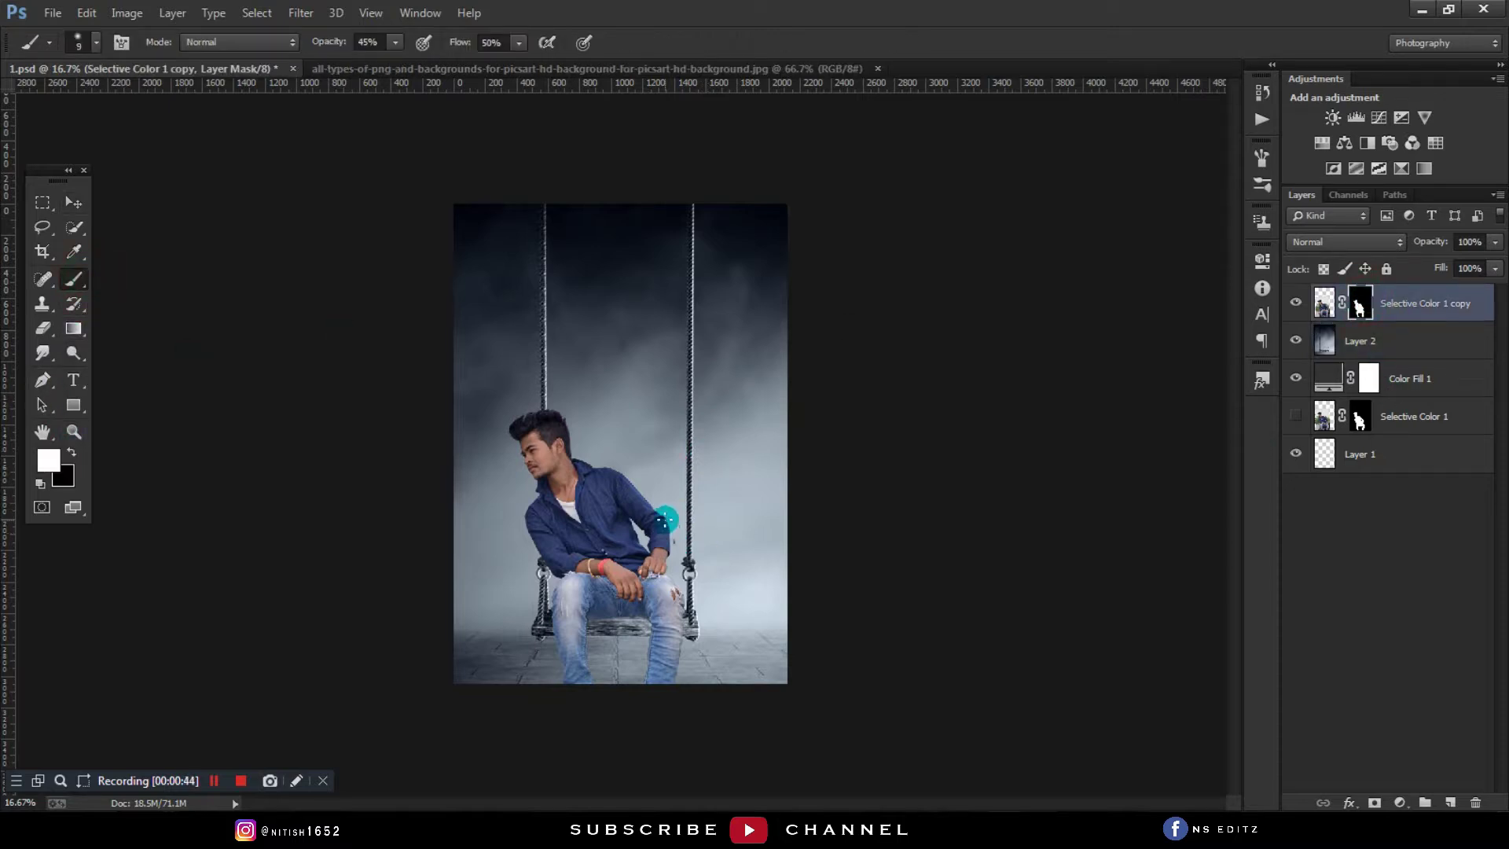
pyautogui.hotkey('ctrl', '+')
pyautogui.hotkey('ctrl', '+')
pyautogui.hotkey('ctrl', '+')
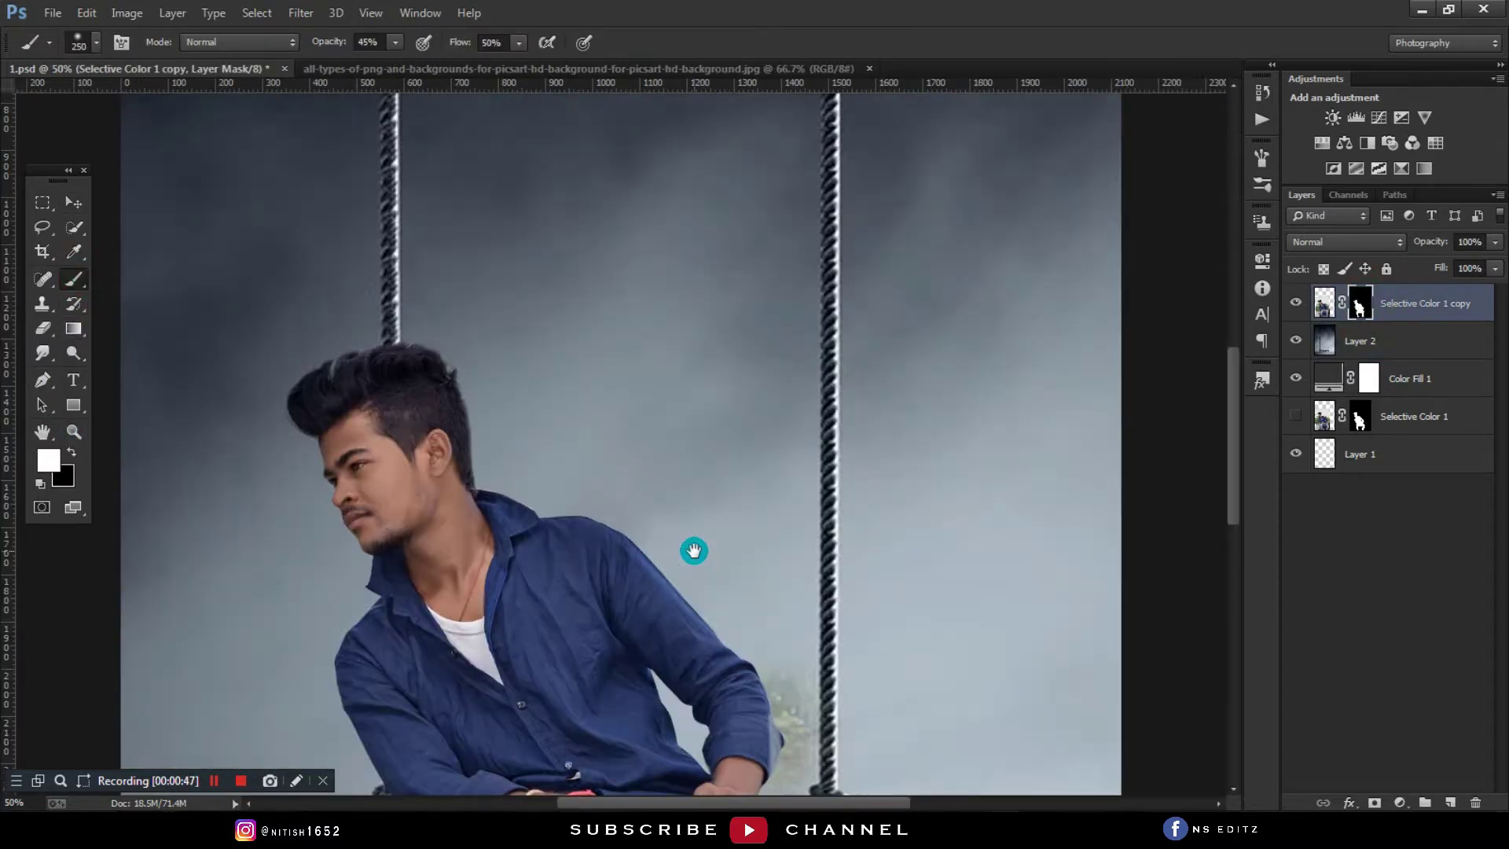
pyautogui.scroll(-5, 691, 550)
pyautogui.moveTo(579, 417); pyautogui.dragTo(636, 361)
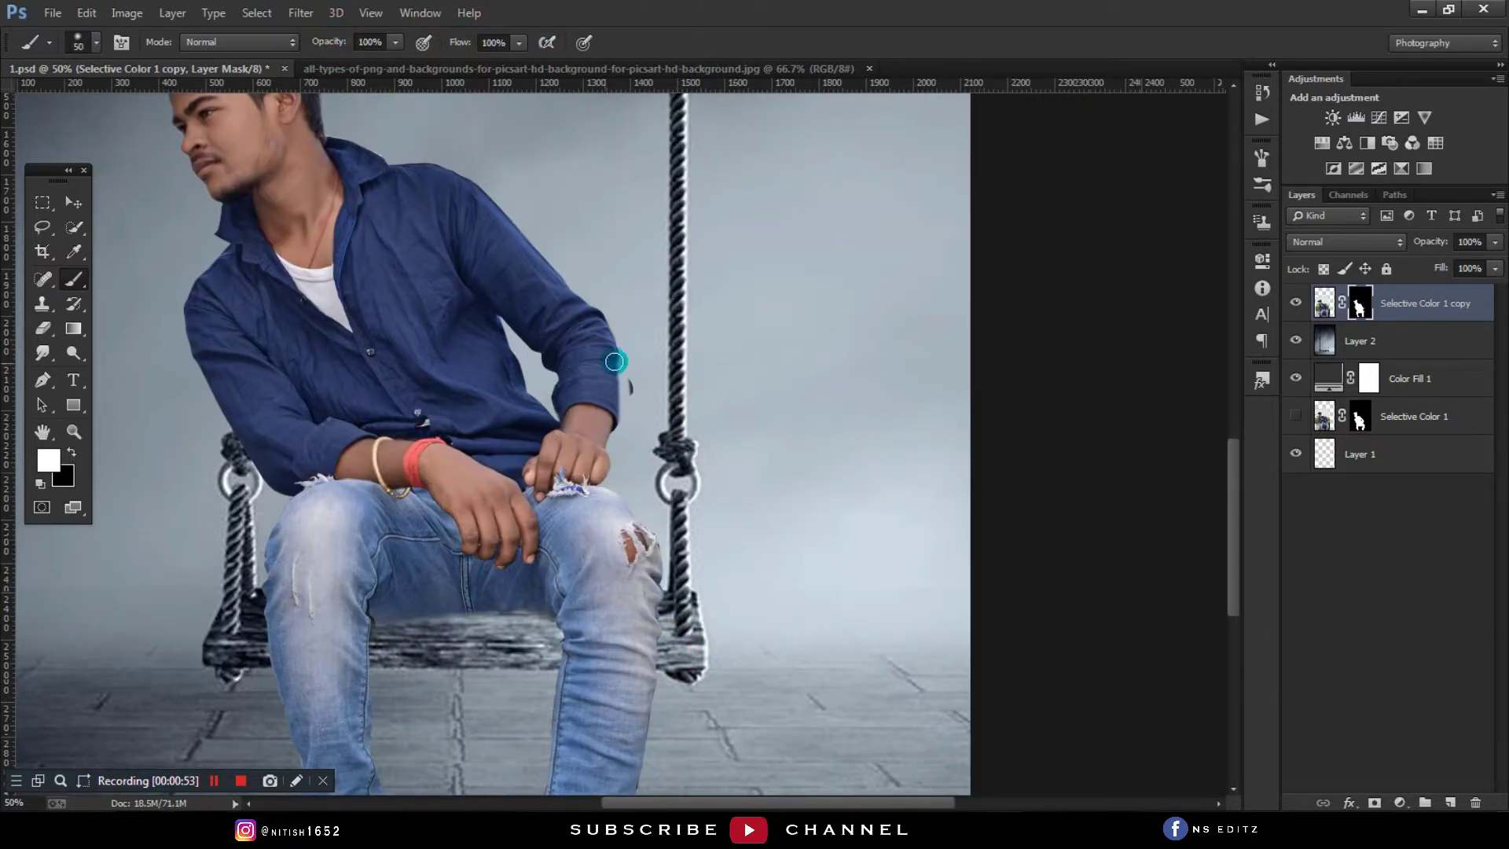
# Step: Restore the sleeve edge and mask away its yellowish fringe with a smaller brush
pyautogui.hotkey('ctrl', '+')
pyautogui.hotkey('ctrl', '+')
pyautogui.hotkey('ctrl', '+')
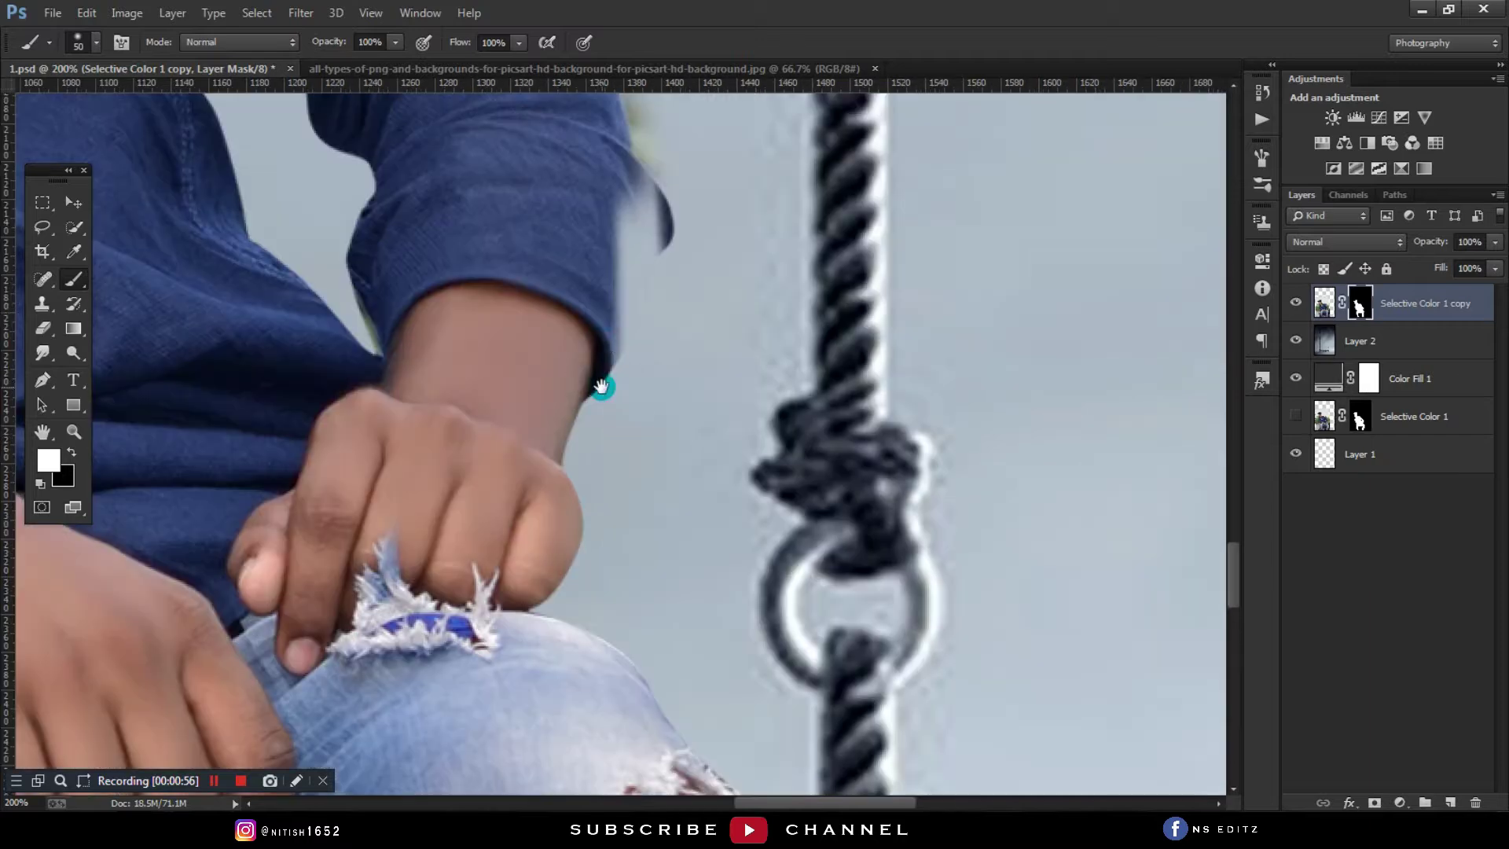
pyautogui.press('[')
pyautogui.moveTo(637, 405)
pyautogui.mouseDown()
pyautogui.moveTo(629, 478)
pyautogui.moveTo(640, 407)
pyautogui.moveTo(647, 441)
pyautogui.moveTo(618, 537)
pyautogui.mouseUp()
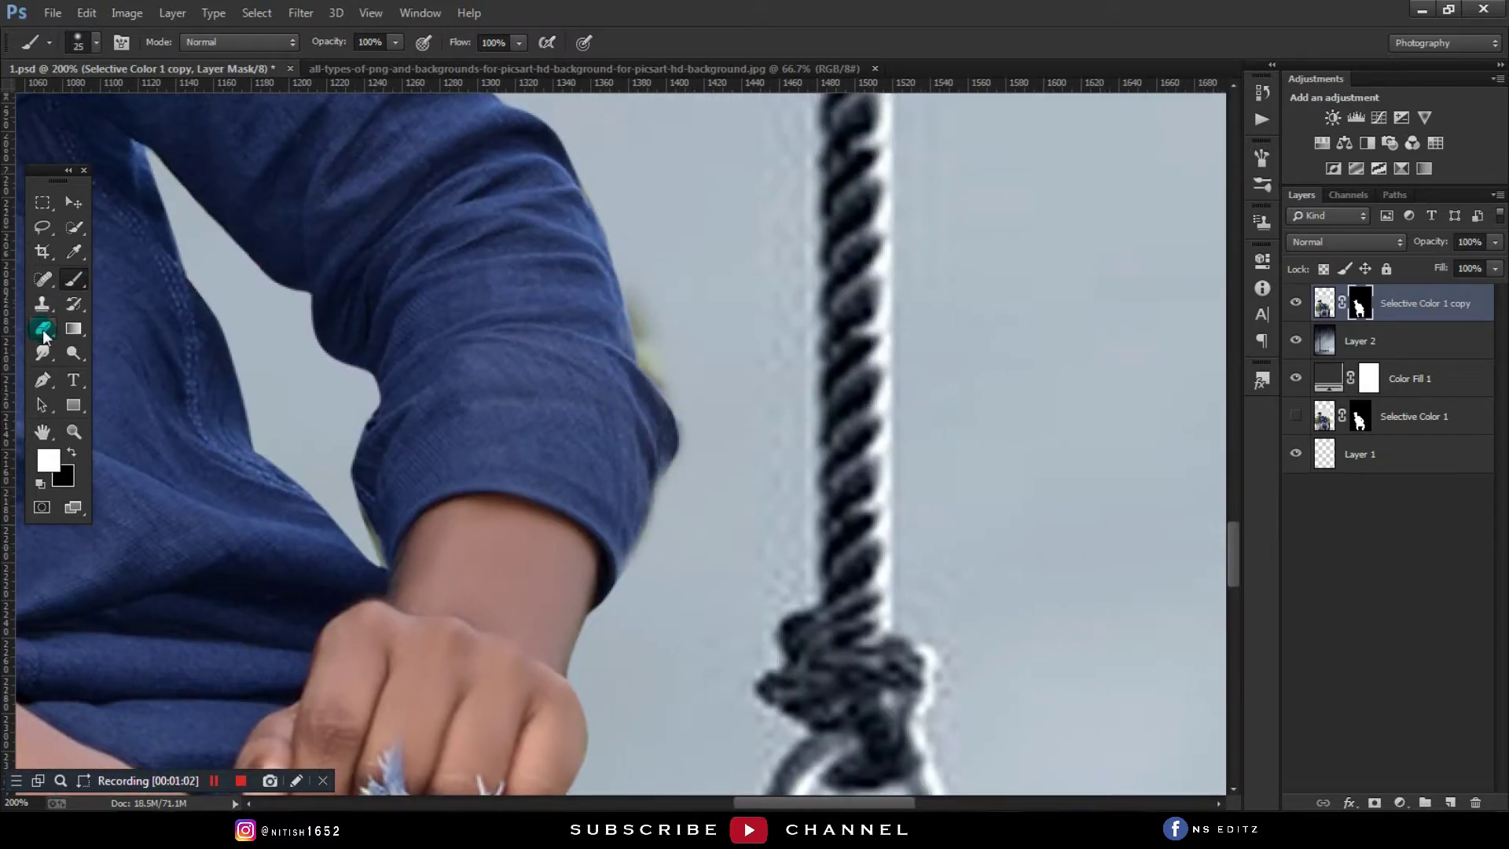
pyautogui.click(71, 452)
pyautogui.moveTo(637, 310); pyautogui.dragTo(654, 371)
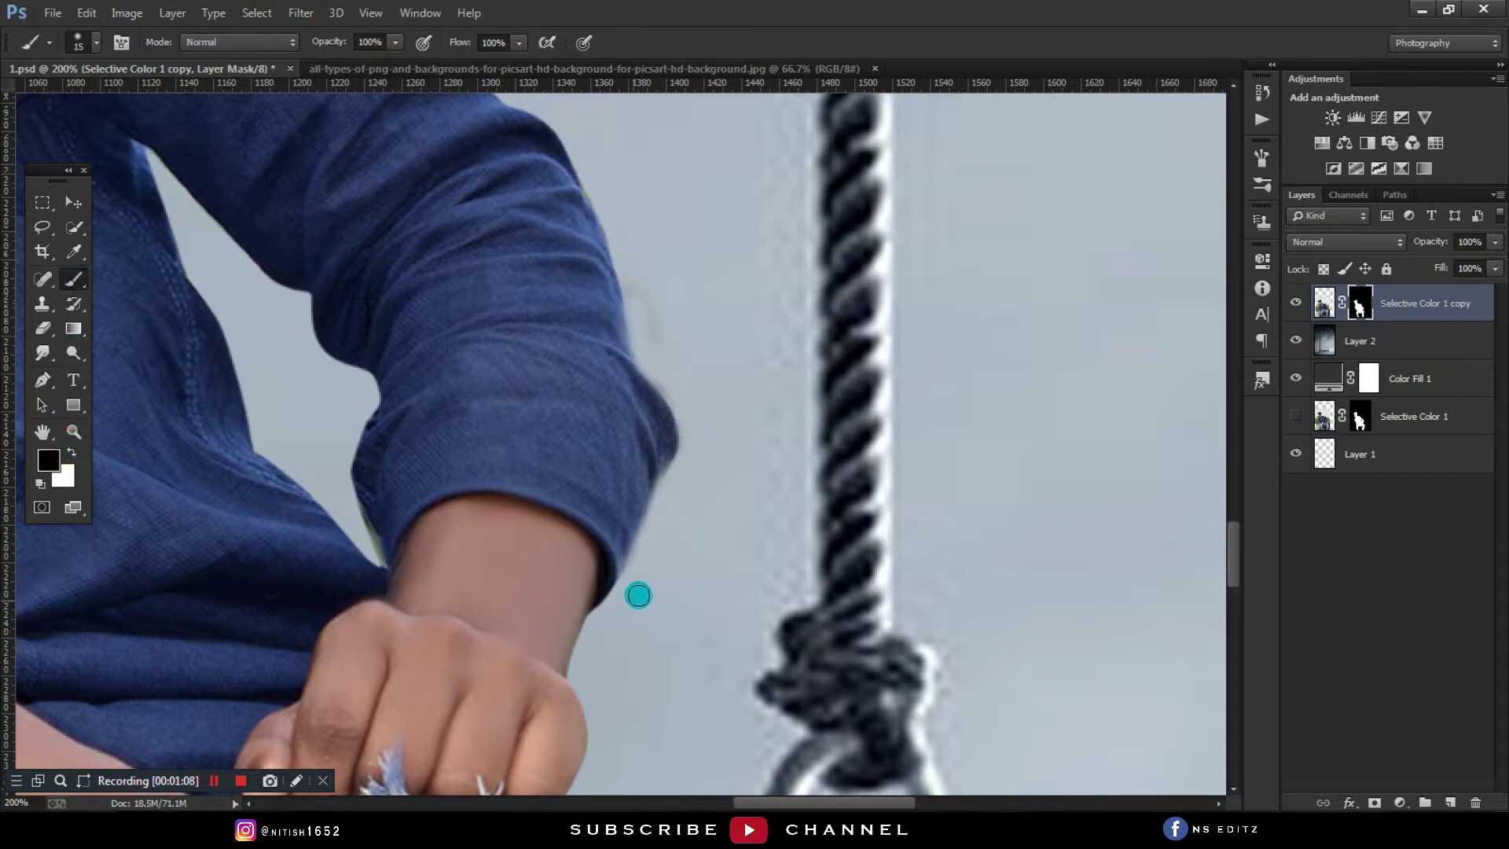
pyautogui.scroll(-1, 638, 595)
pyautogui.scroll(-3, 638, 595)
pyautogui.scroll(-1, 639, 595)
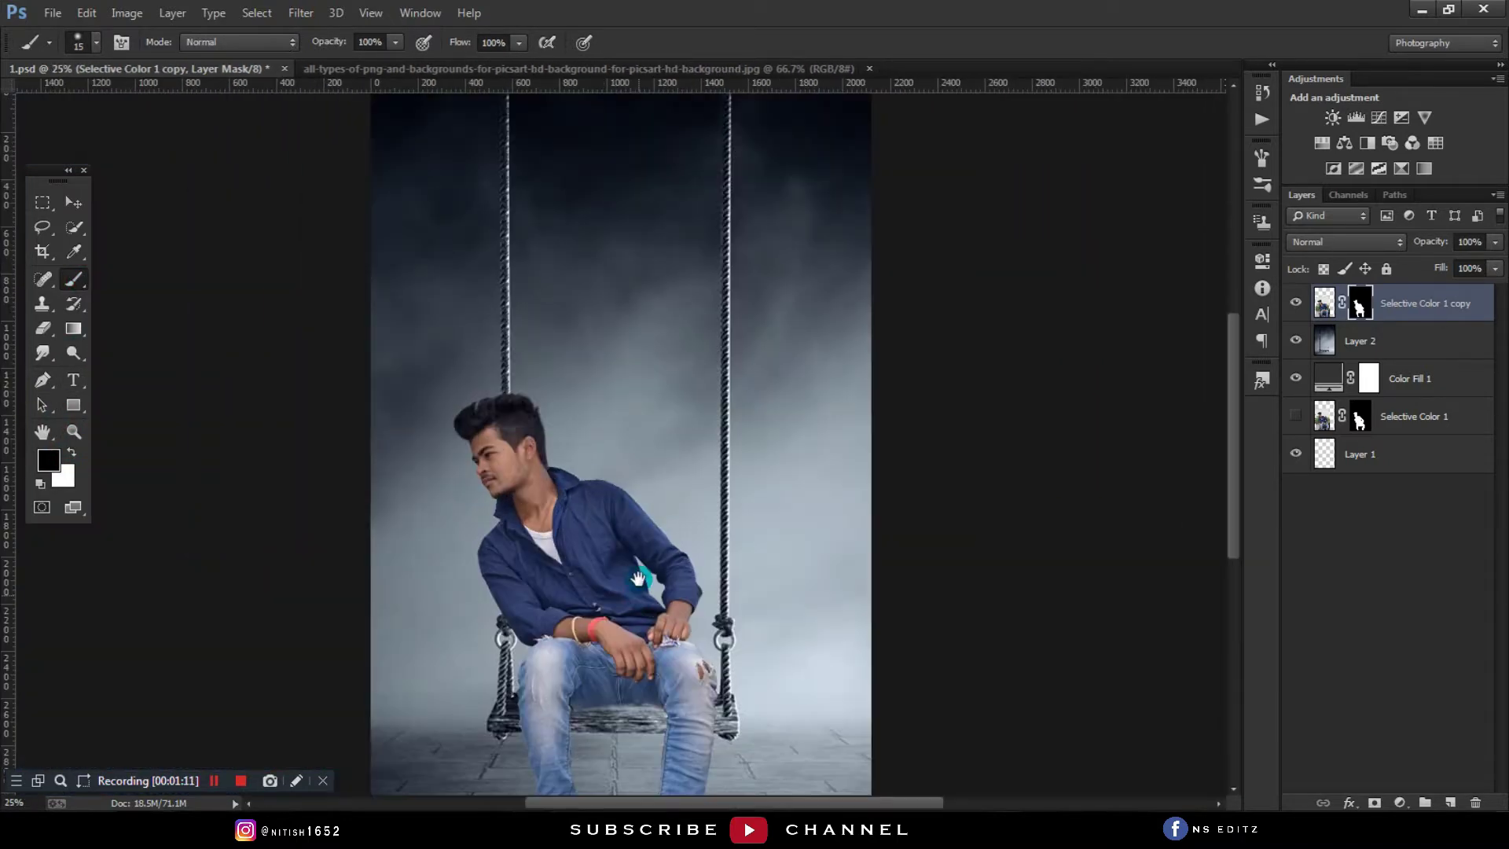
pyautogui.moveTo(658, 640); pyautogui.dragTo(665, 581)
# Step: Select the swing background layer and nudge it slightly with the Move tool
pyautogui.moveTo(1364, 344); pyautogui.dragTo(1329, 321)
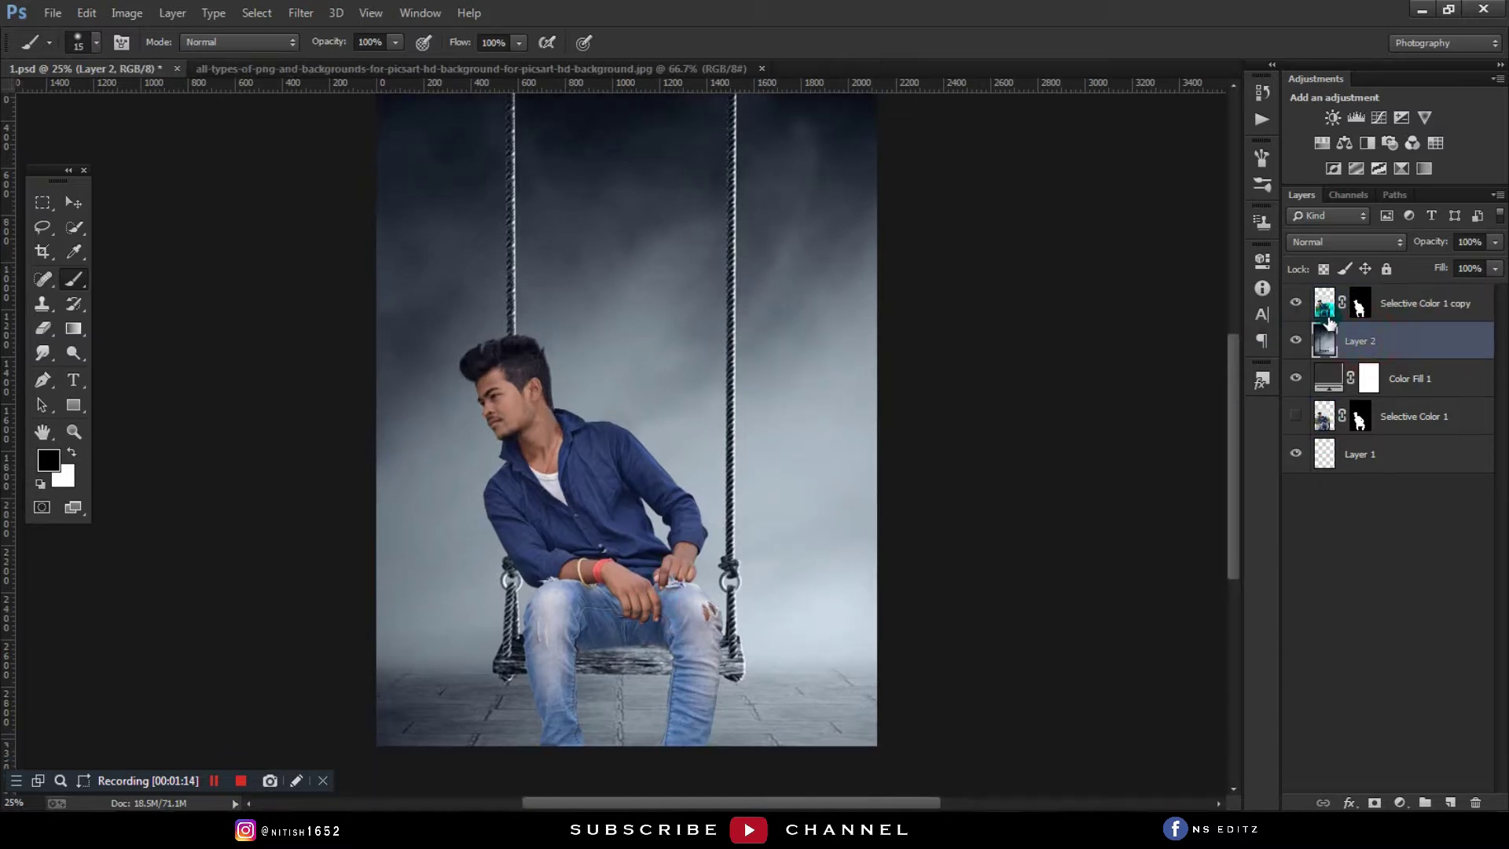
pyautogui.click(73, 204)
pyautogui.press('Left')
pyautogui.press('Left')
pyautogui.press('Left')
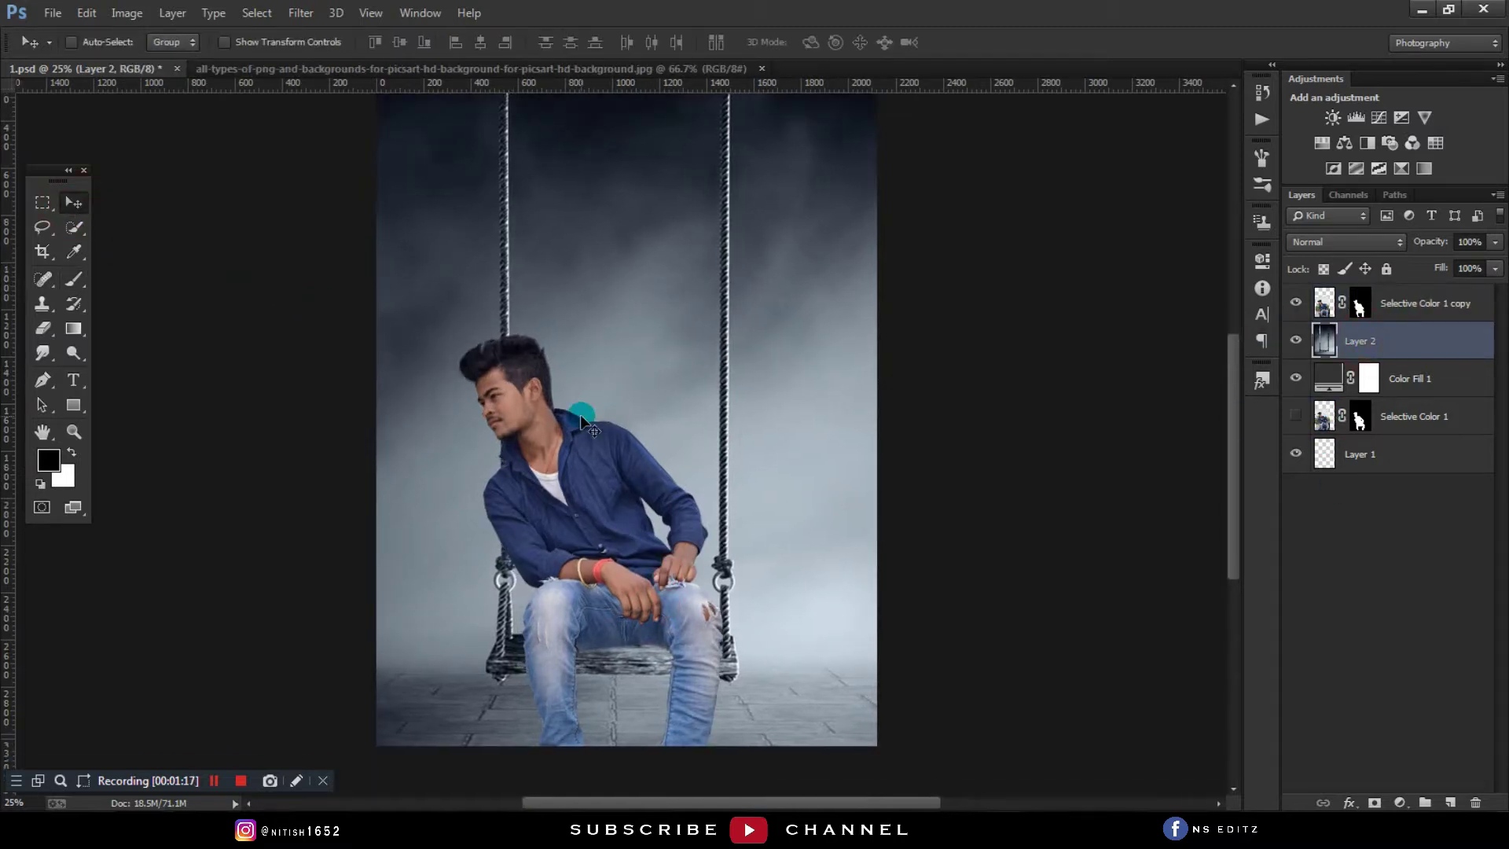
pyautogui.press('Right')
pyautogui.press('Right')
pyautogui.press('Right')
pyautogui.press('Right')
pyautogui.press('Right')
pyautogui.press('Right')
pyautogui.press('Right')
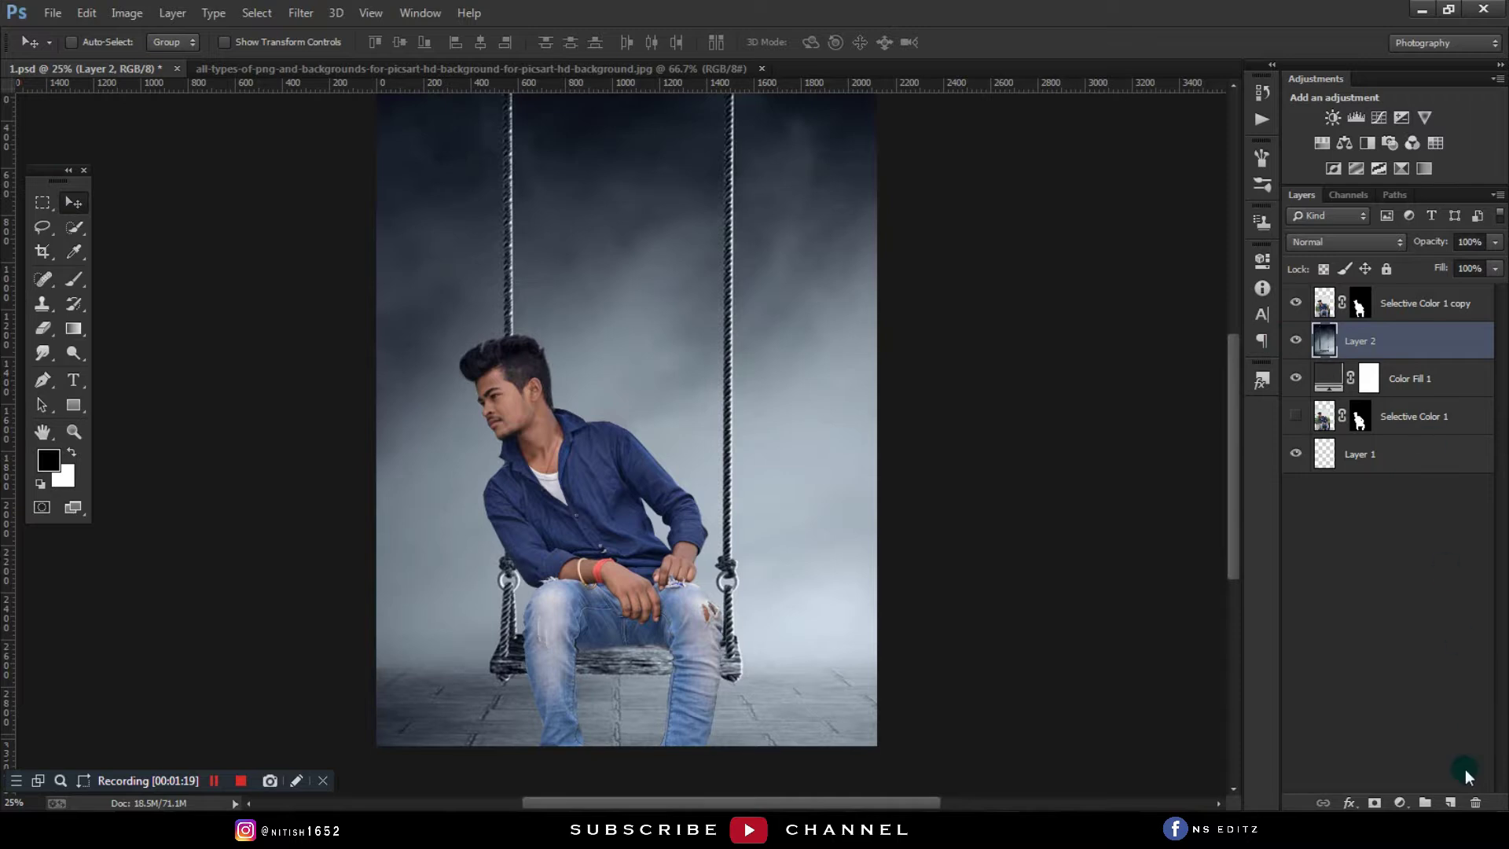
# Step: On a new empty layer, paint soft shadow under the man and along the seat edge
pyautogui.click(1450, 803)
pyautogui.click(68, 284)
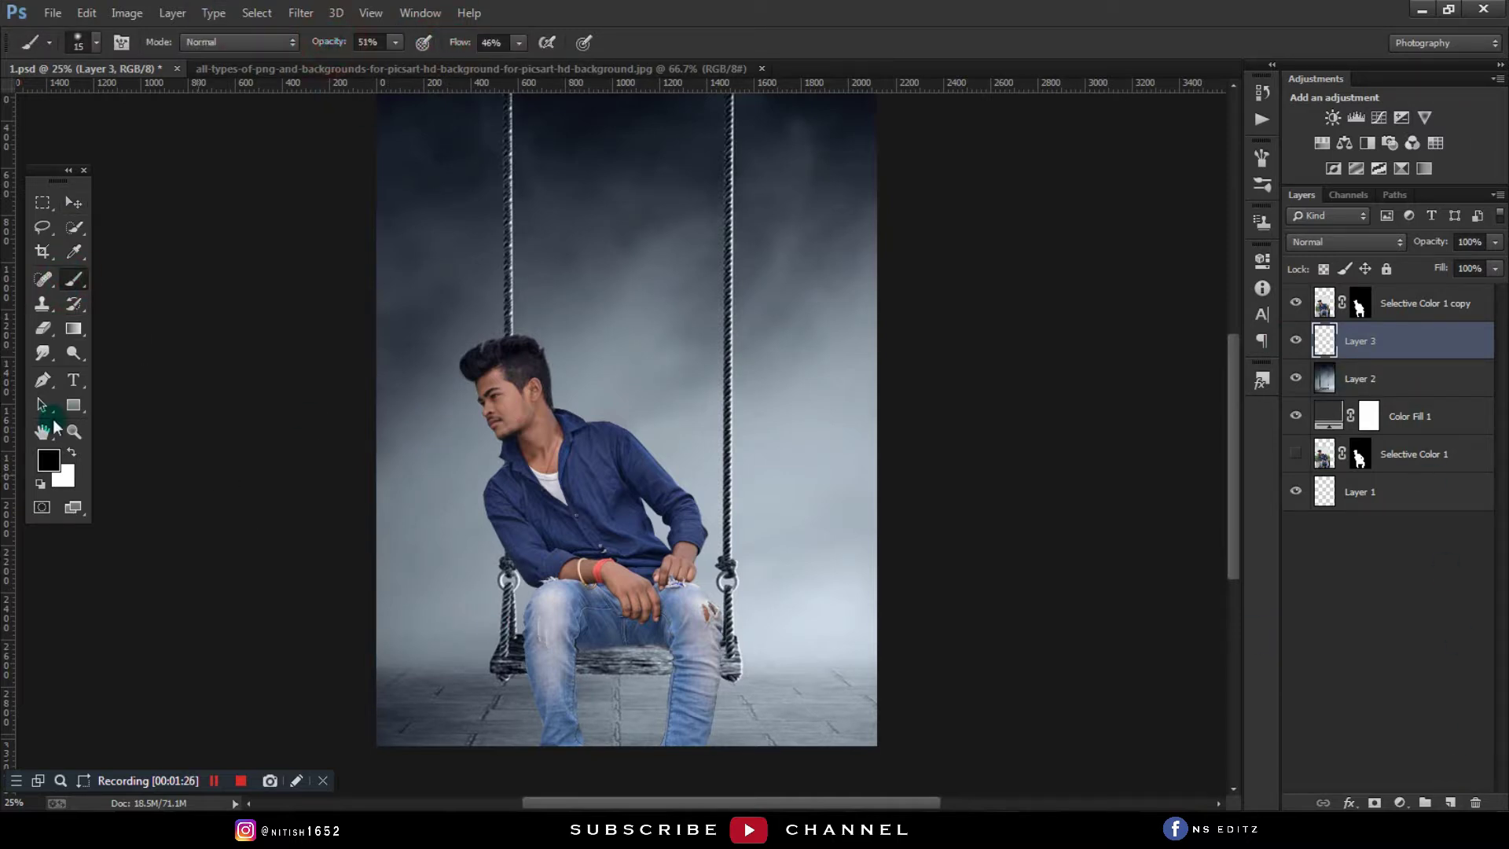
pyautogui.hotkey('ctrl', '+')
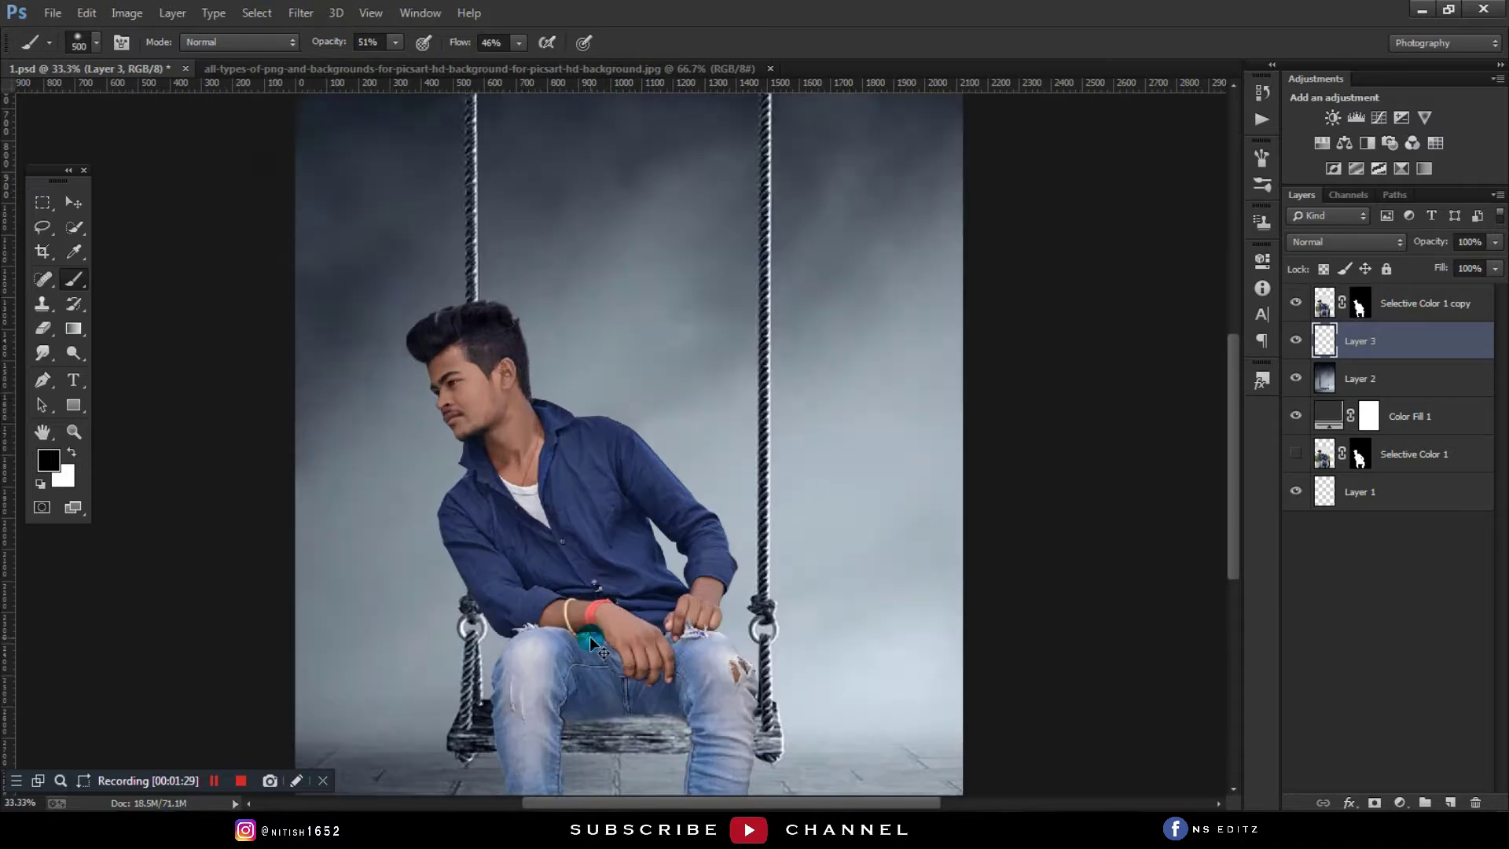
pyautogui.hotkey('ctrl', '+')
pyautogui.hotkey('ctrl', '+')
pyautogui.scroll(-5, 589, 551)
pyautogui.press('[')
pyautogui.press('[')
pyautogui.press('[')
pyautogui.press('[')
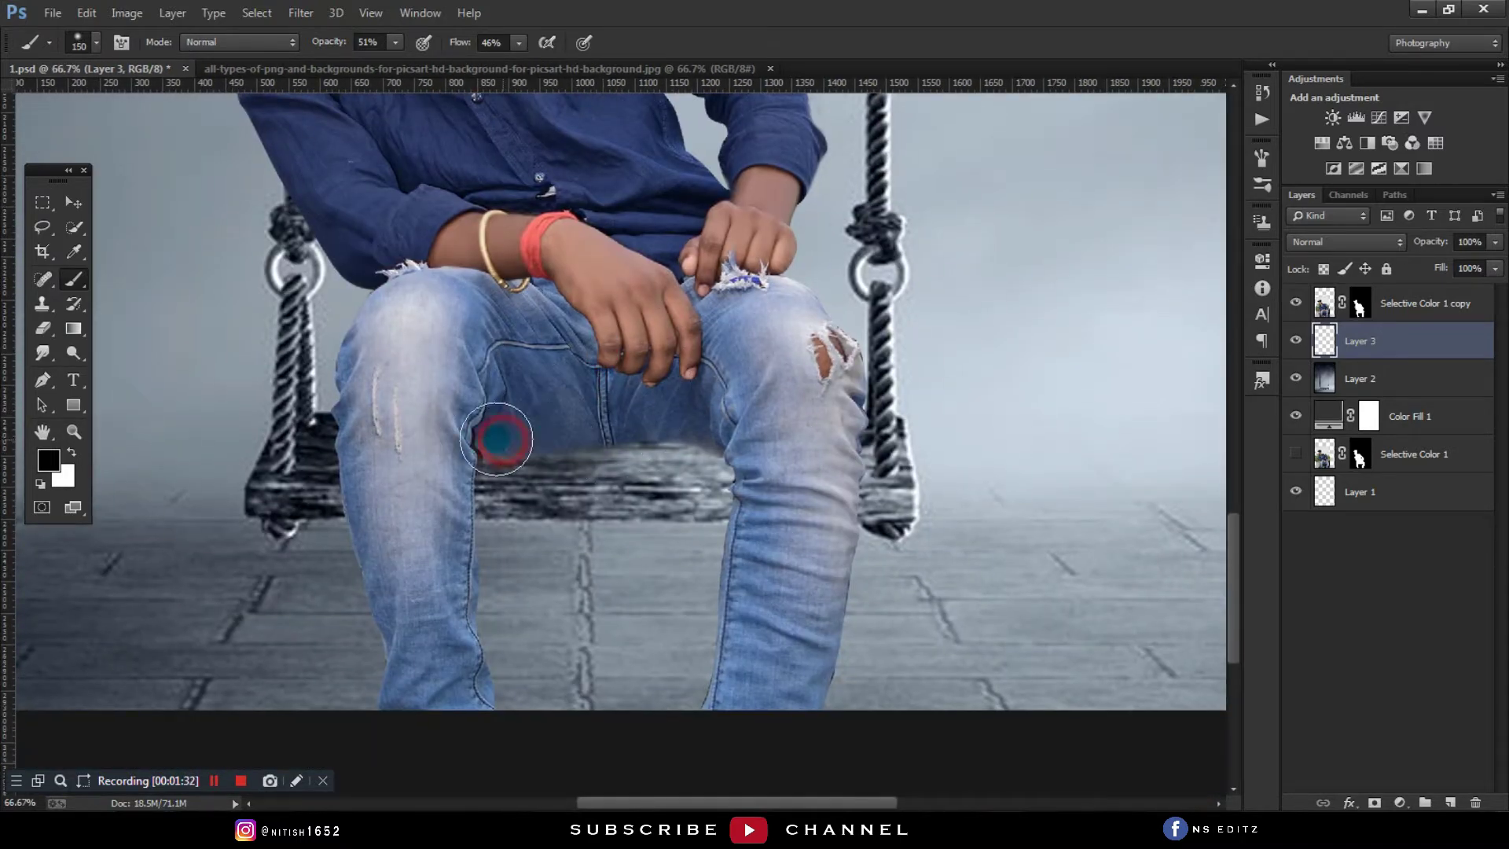
pyautogui.moveTo(499, 431)
pyautogui.mouseDown()
pyautogui.moveTo(640, 411)
pyautogui.moveTo(539, 454)
pyautogui.moveTo(489, 434)
pyautogui.moveTo(555, 431)
pyautogui.mouseUp()
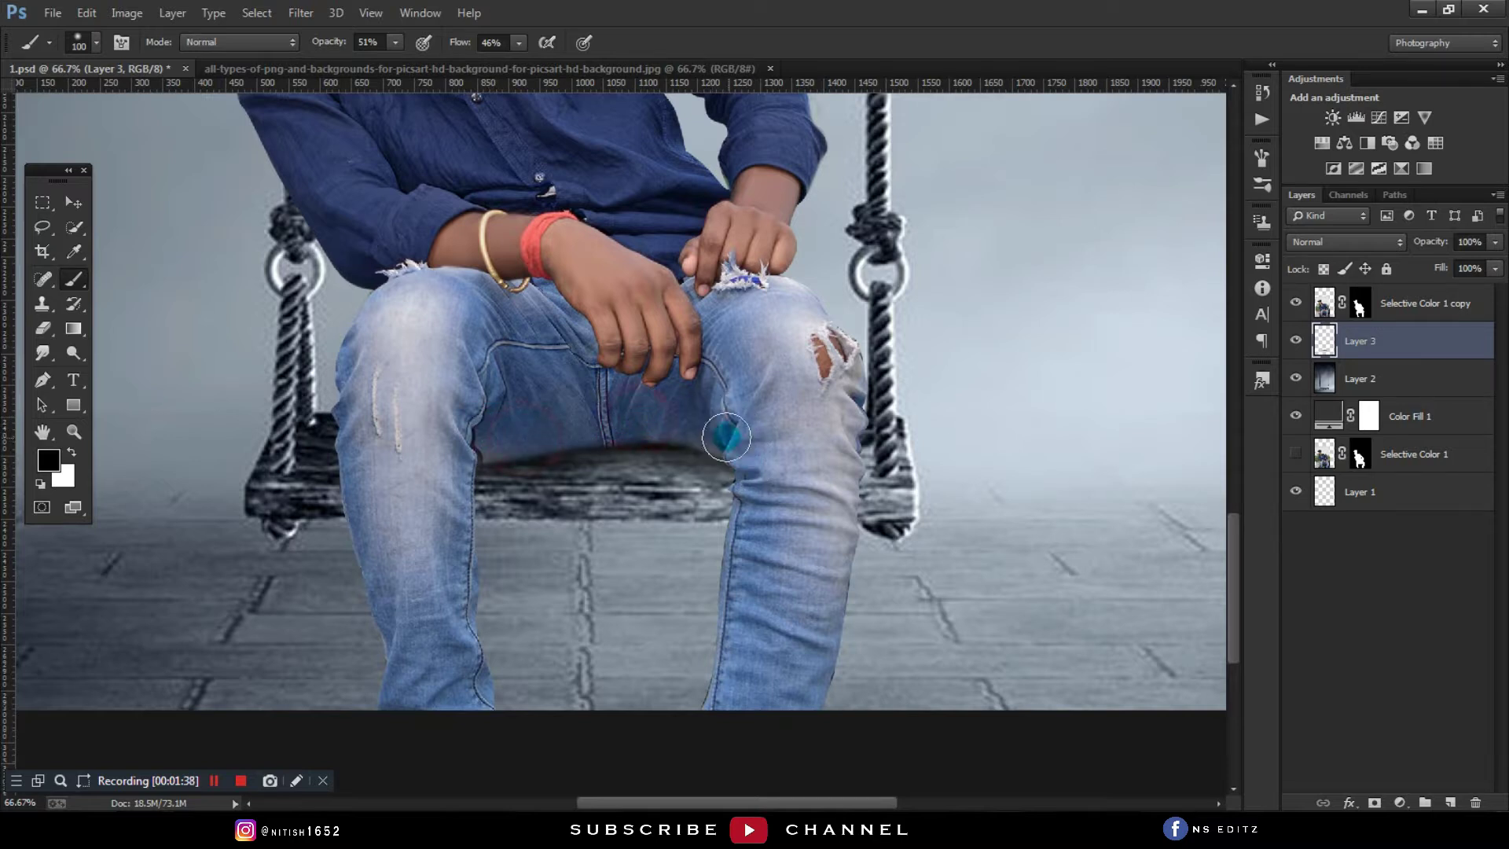
pyautogui.moveTo(736, 429); pyautogui.dragTo(759, 444)
pyautogui.moveTo(743, 475); pyautogui.dragTo(743, 478)
# Step: Darken the knee and shin edges and deepen the shadow between the thighs
pyautogui.click(468, 478)
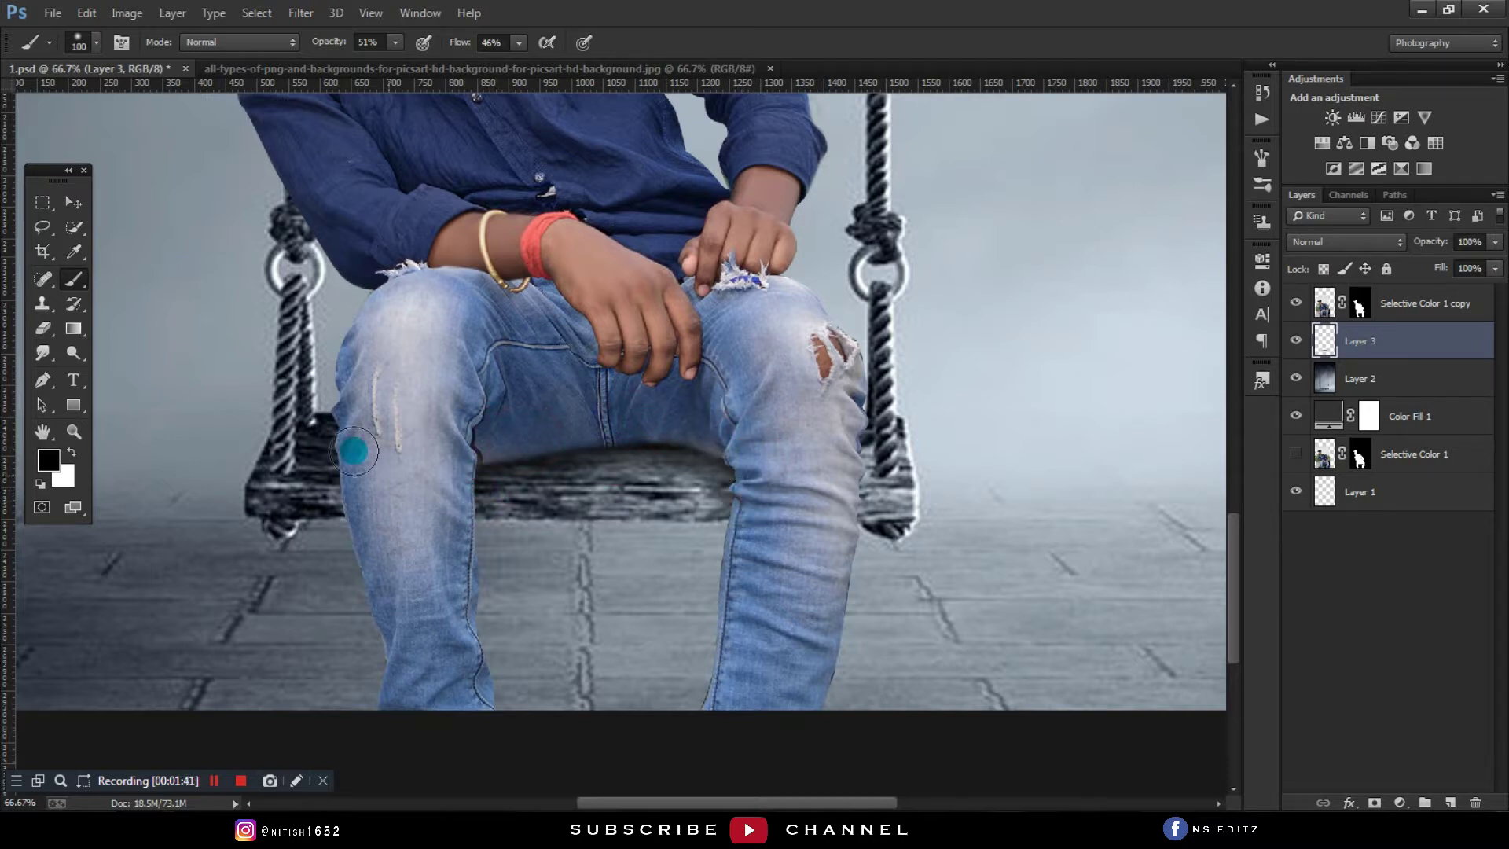
pyautogui.moveTo(353, 451); pyautogui.dragTo(355, 465)
pyautogui.moveTo(841, 471); pyautogui.dragTo(851, 482)
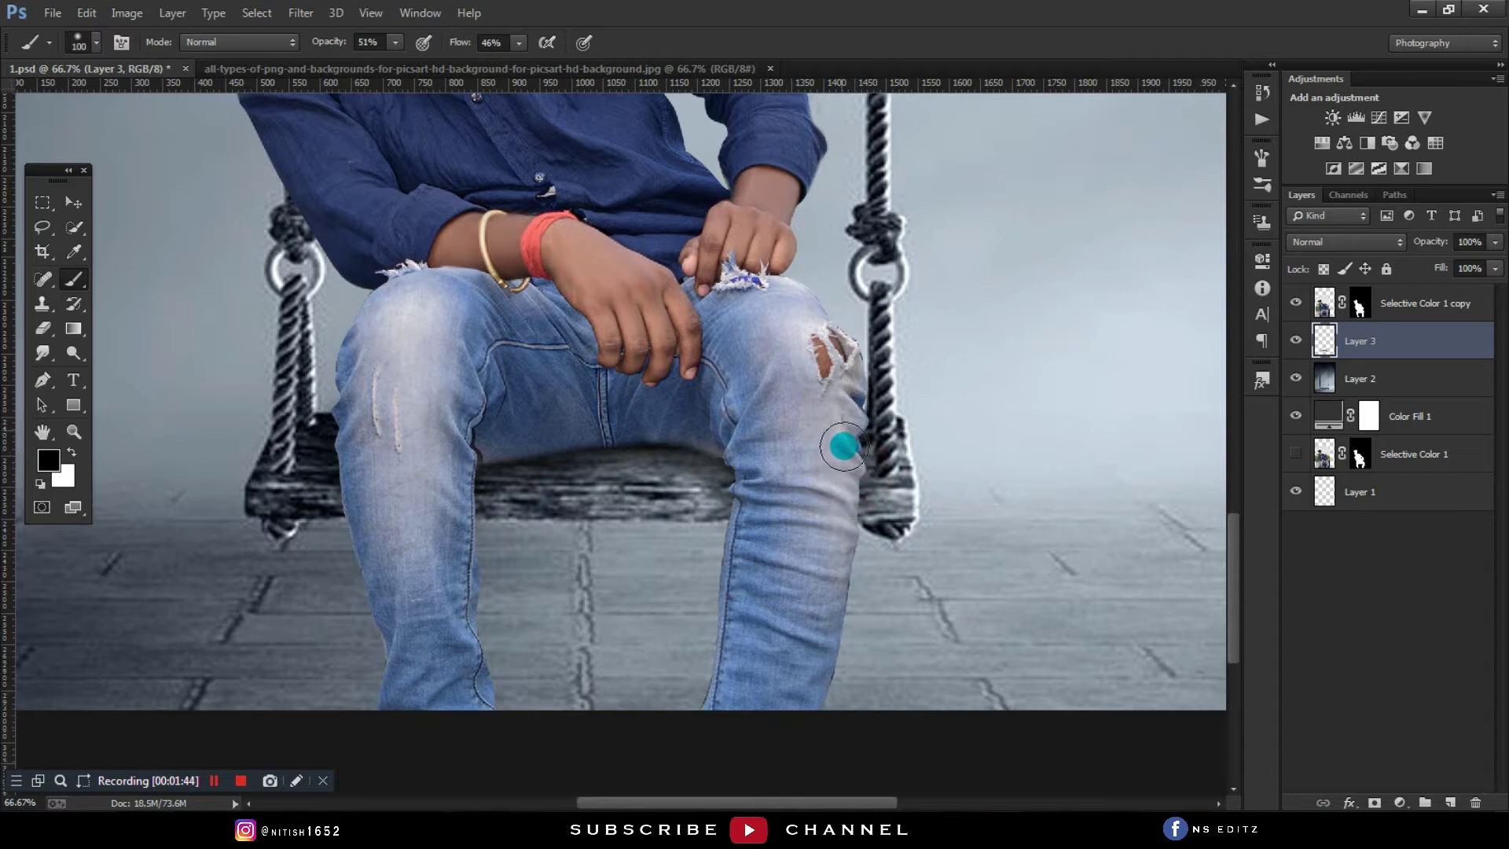
pyautogui.moveTo(451, 476); pyautogui.dragTo(419, 515)
pyautogui.press('[')
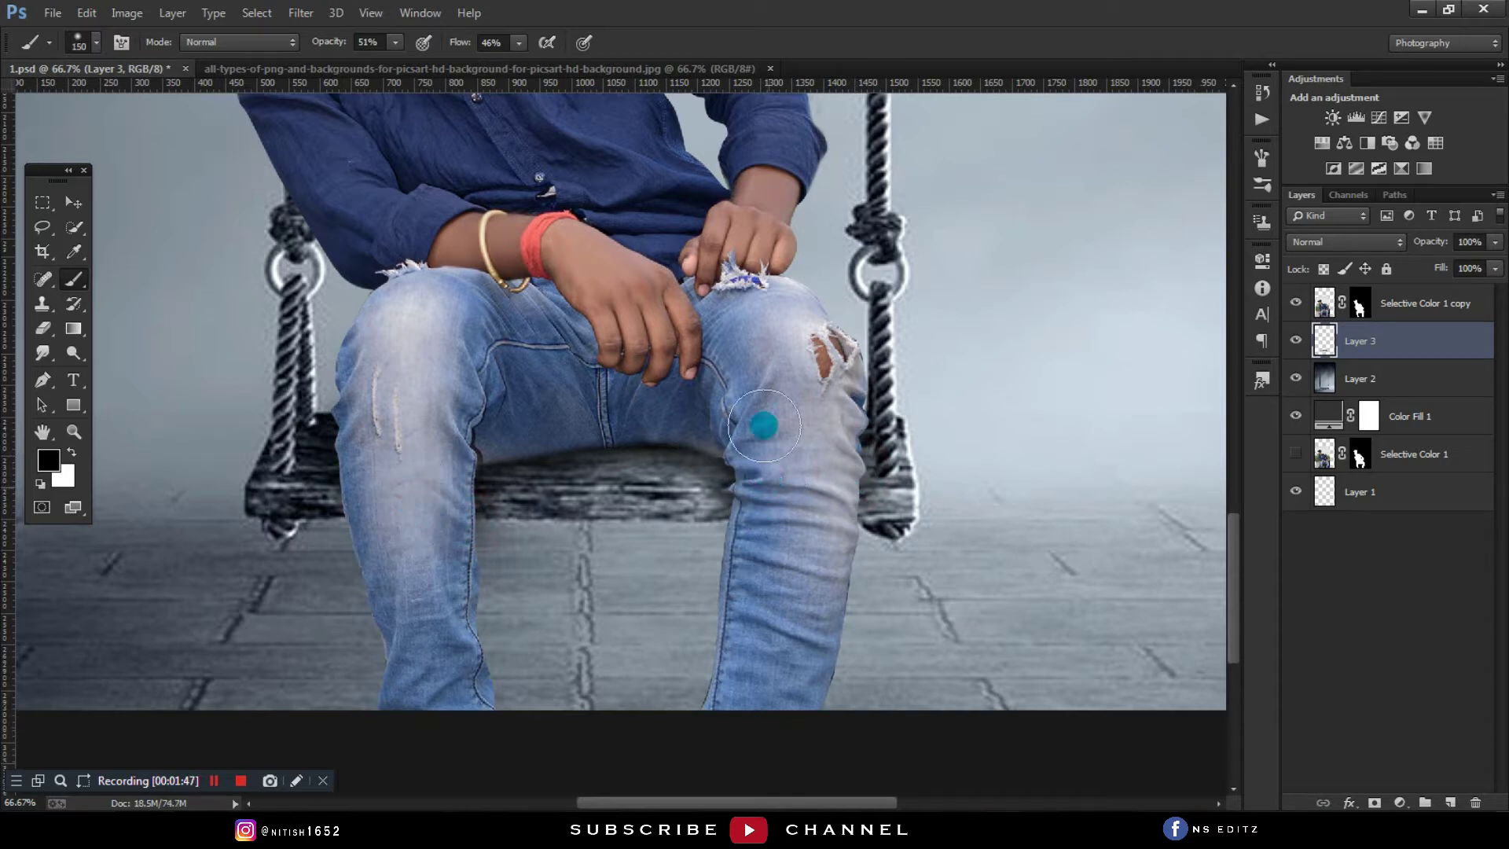
pyautogui.moveTo(488, 448); pyautogui.dragTo(700, 461)
pyautogui.moveTo(563, 450)
pyautogui.mouseDown()
pyautogui.moveTo(731, 450)
pyautogui.moveTo(466, 452)
pyautogui.mouseUp()
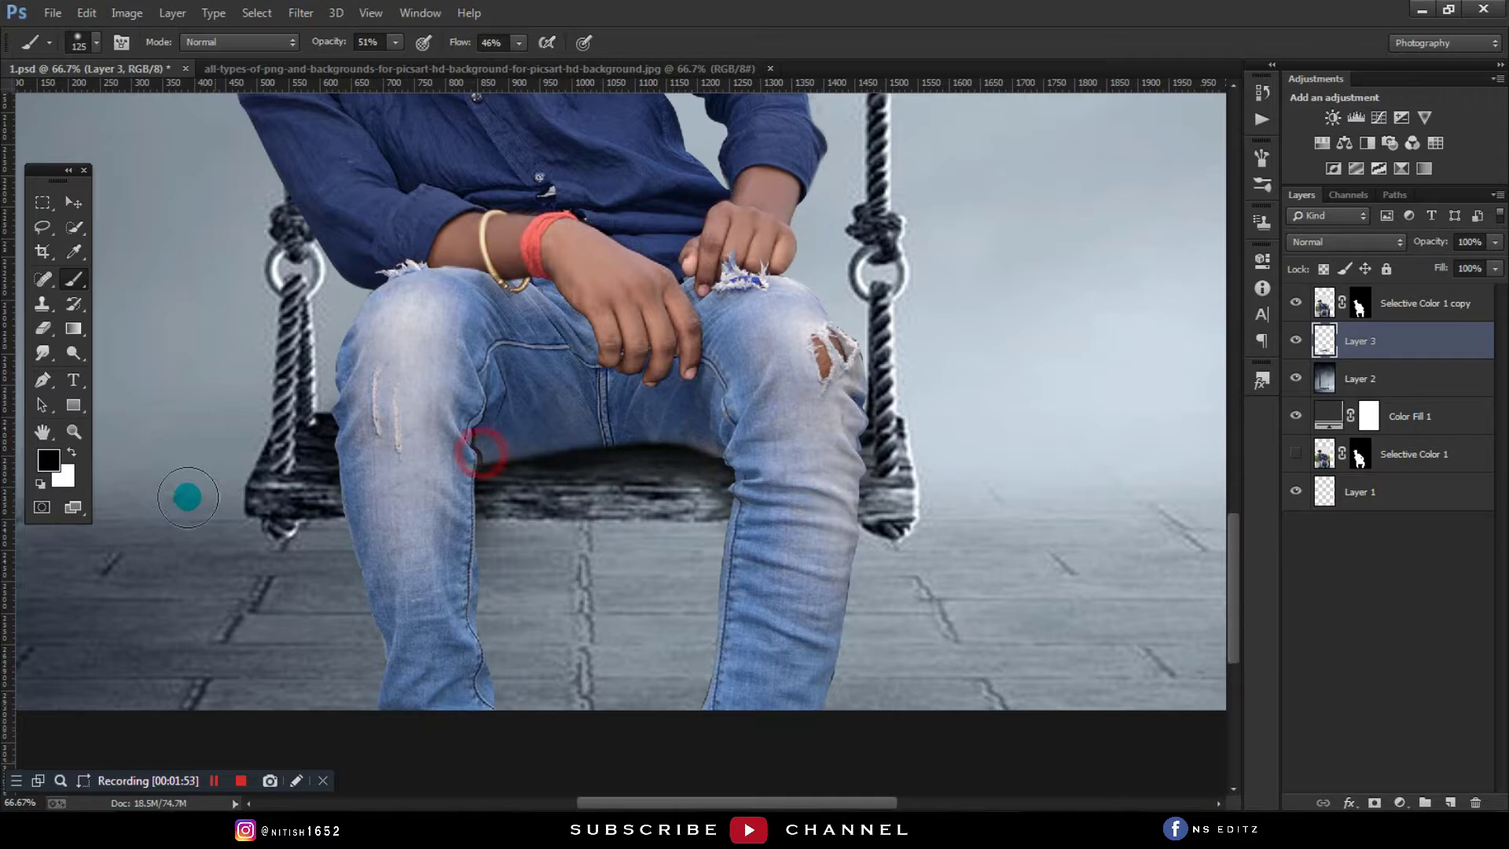
pyautogui.hotkey('ctrl', '-')
pyautogui.hotkey('ctrl', '-')
pyautogui.hotkey('ctrl', '-')
pyautogui.hotkey('ctrl', '-')
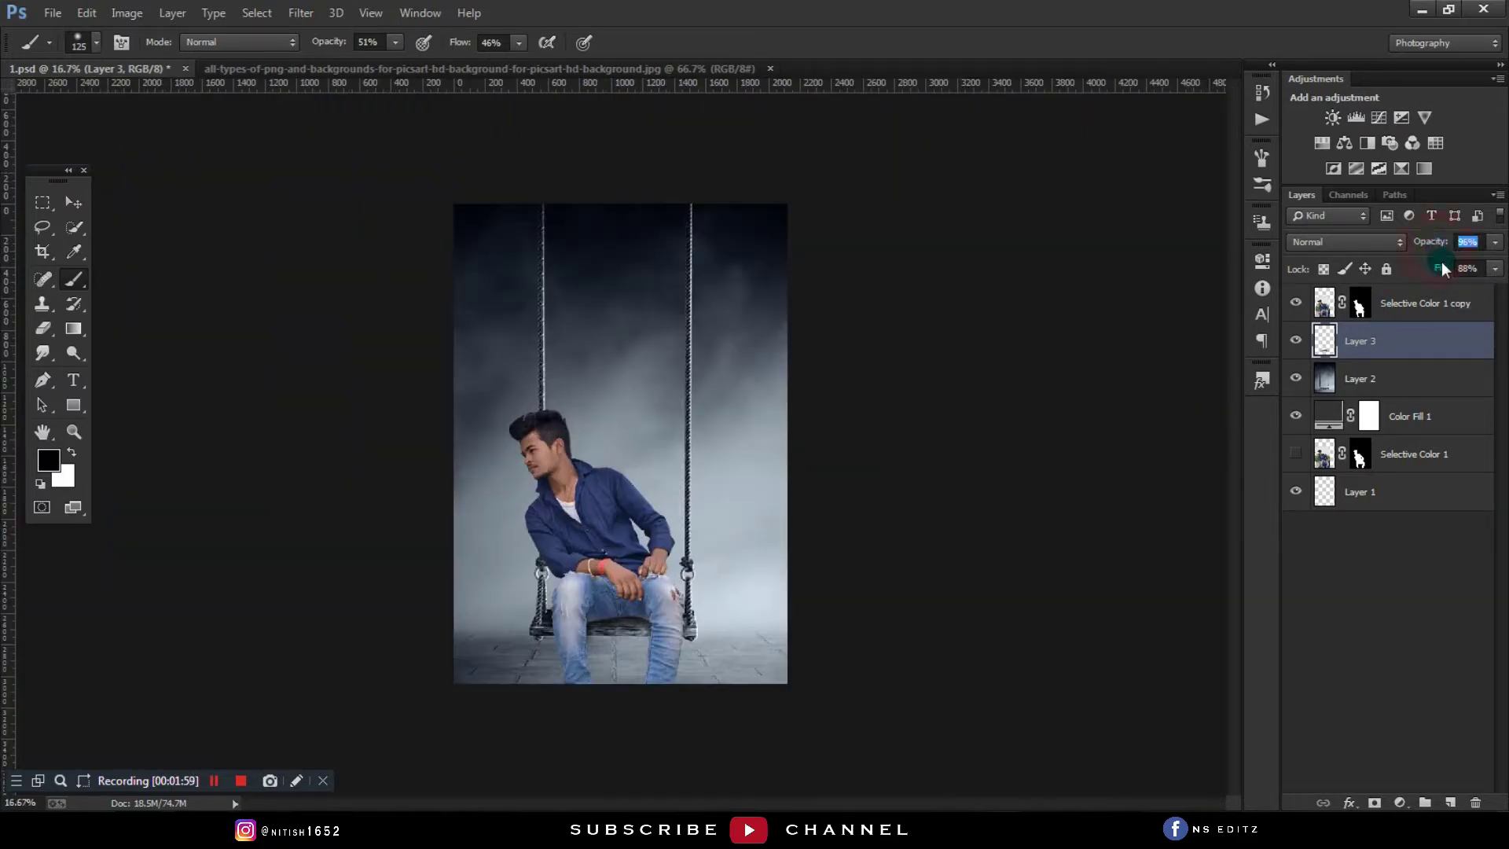
pyautogui.click(1399, 303)
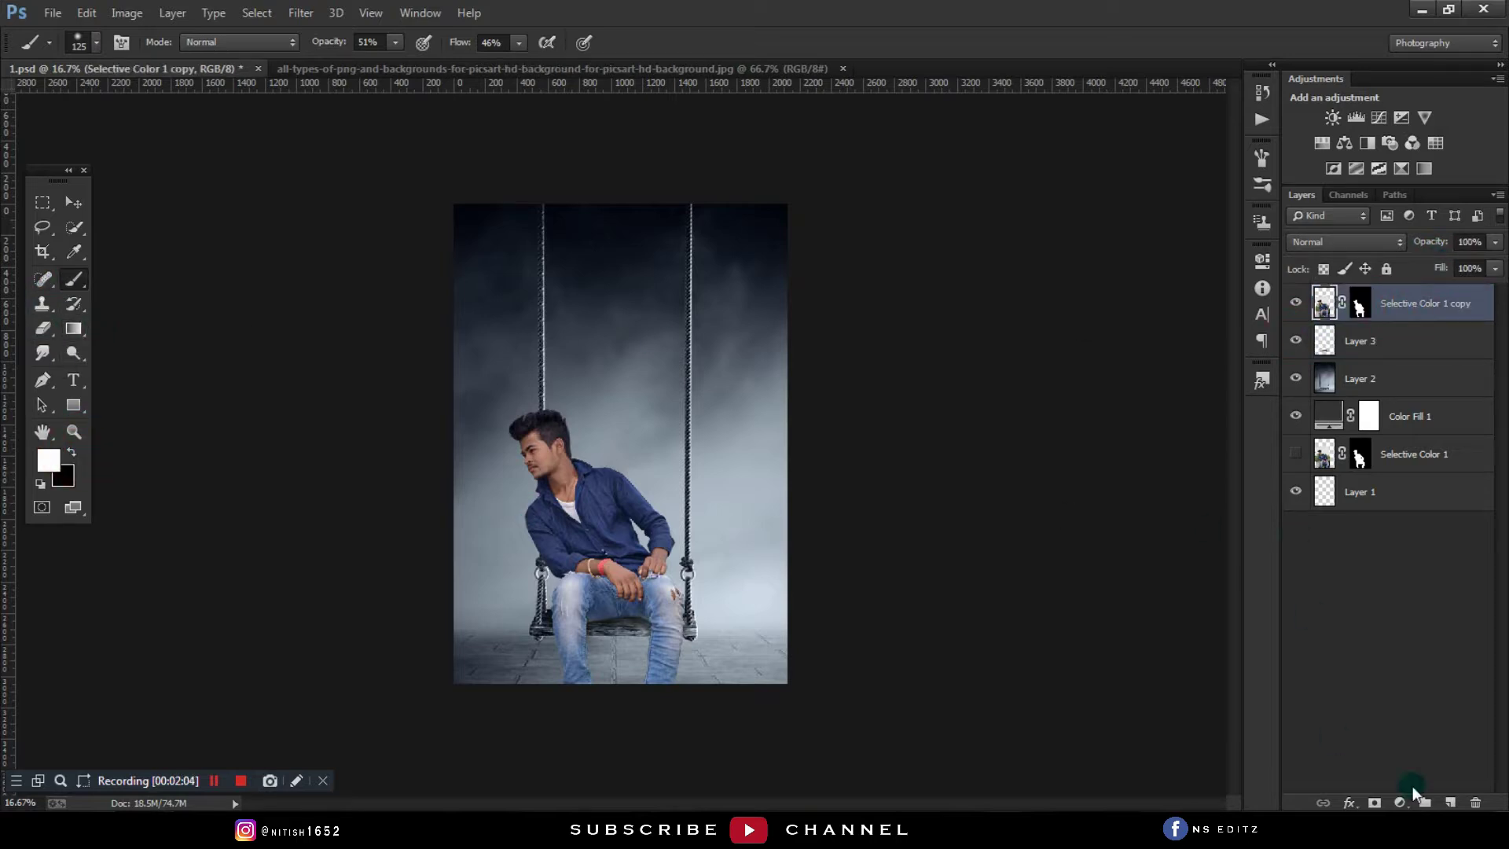
# Step: On a new layer, stamp white smoke with a 700 px smoke brush at the swing's lower right
pyautogui.click(1451, 803)
pyautogui.rightClick(599, 417)
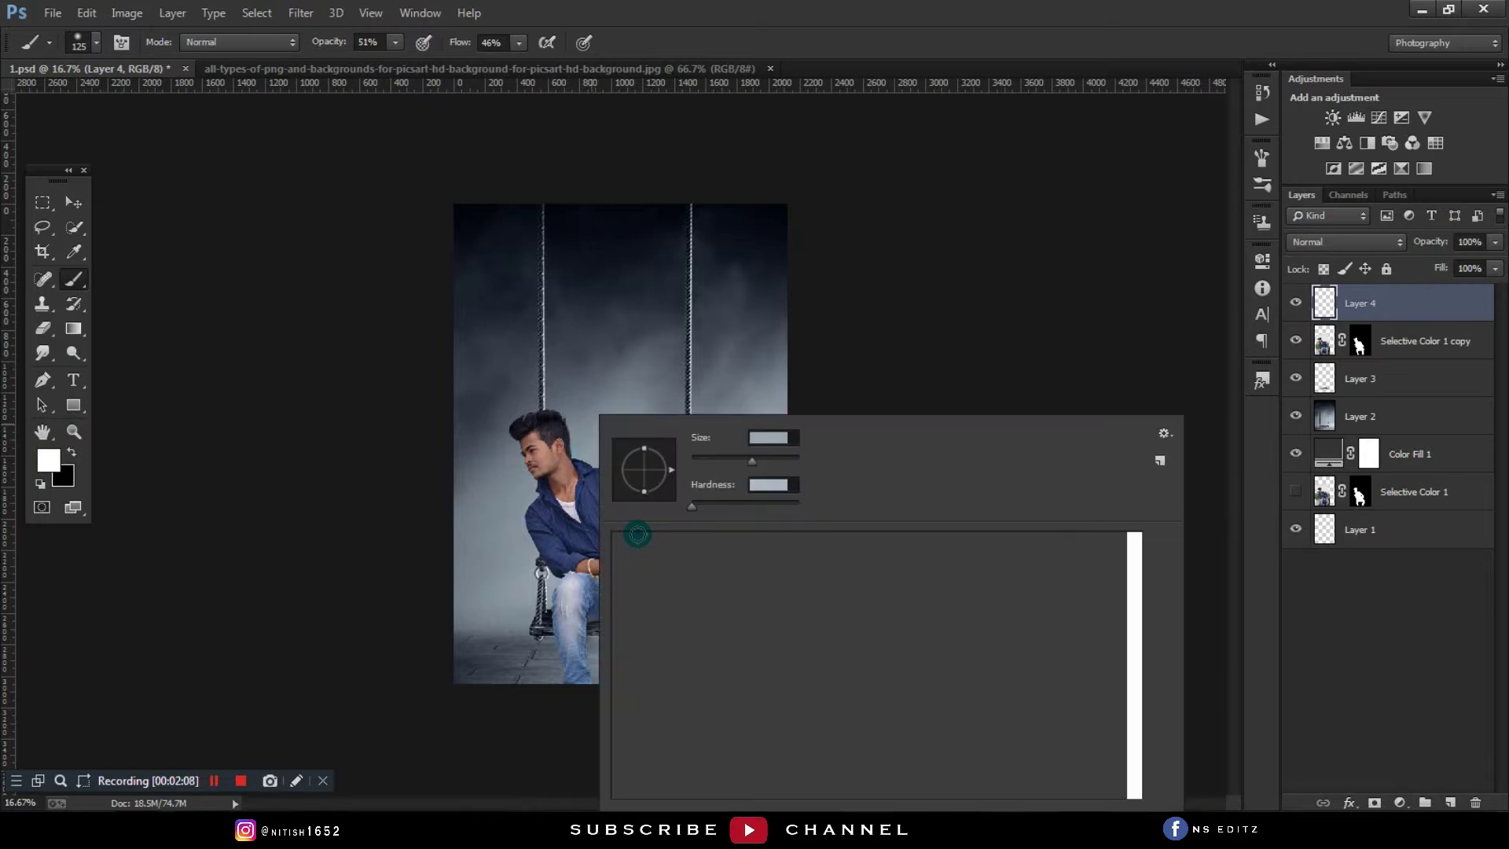
pyautogui.moveTo(1134, 632); pyautogui.dragTo(1140, 781)
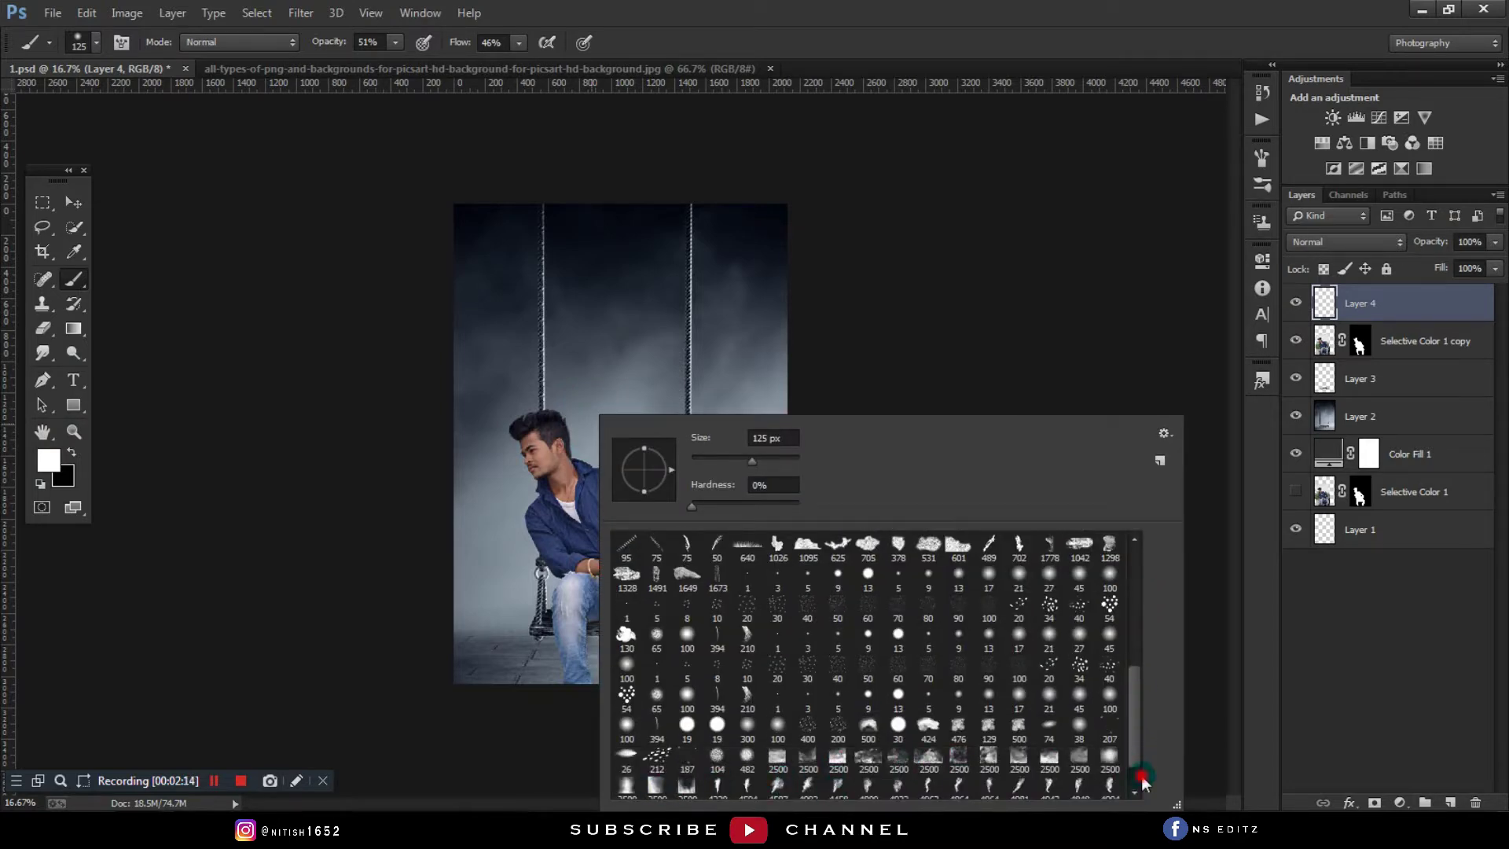
pyautogui.scroll(-1, 1141, 780)
pyautogui.doubleClick(690, 782)
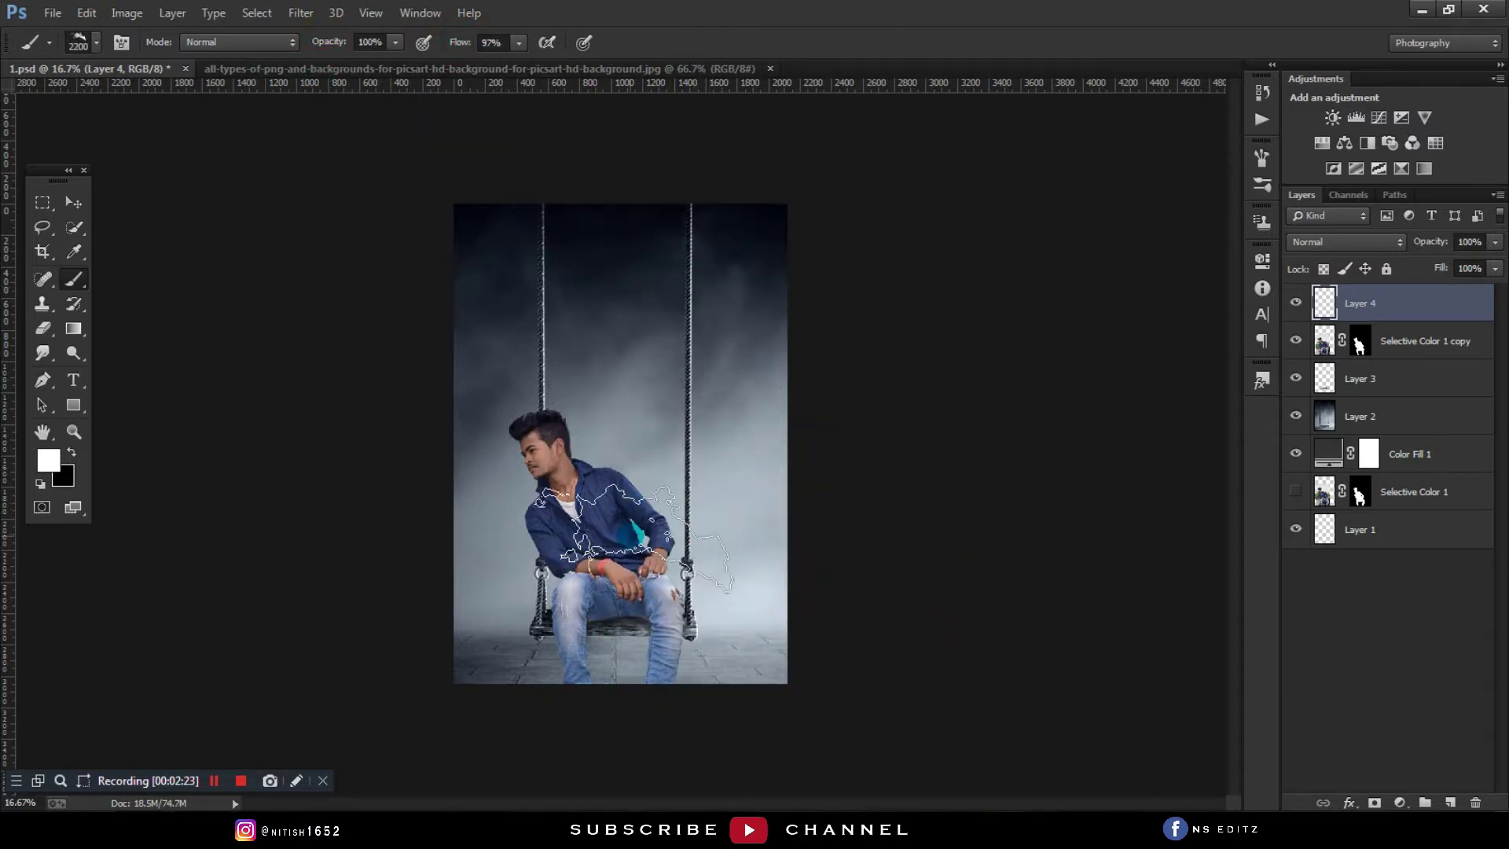
pyautogui.press('[')
pyautogui.press('[')
pyautogui.press('[')
pyautogui.click(720, 629)
# Step: Enlarge the smoke to about 460% and shift it slightly right and down
pyautogui.hotkey('ctrl', 't')
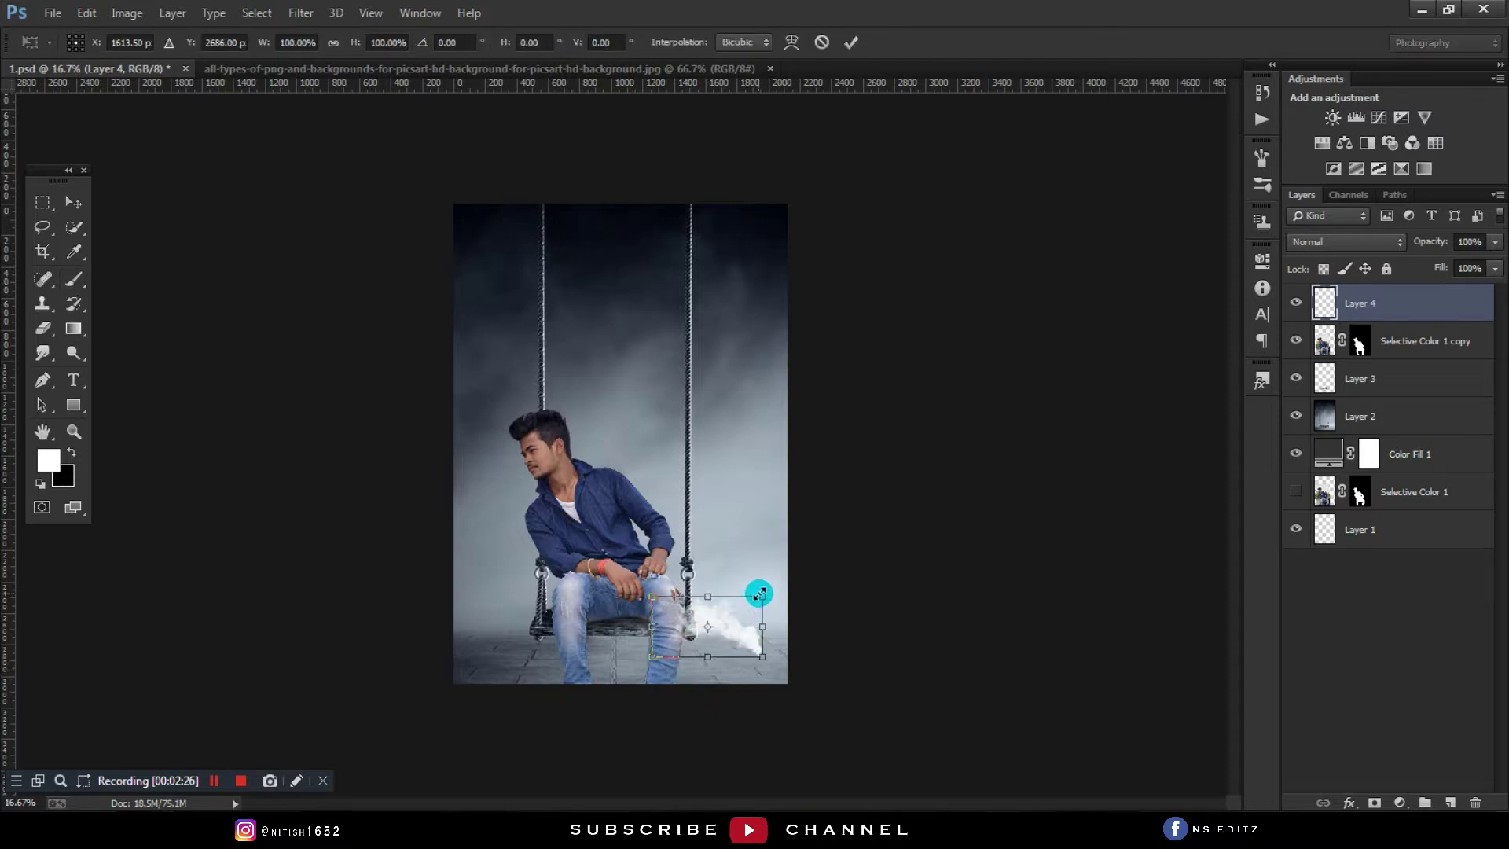
pyautogui.moveTo(761, 595); pyautogui.dragTo(980, 512)
pyautogui.moveTo(835, 556); pyautogui.dragTo(893, 559)
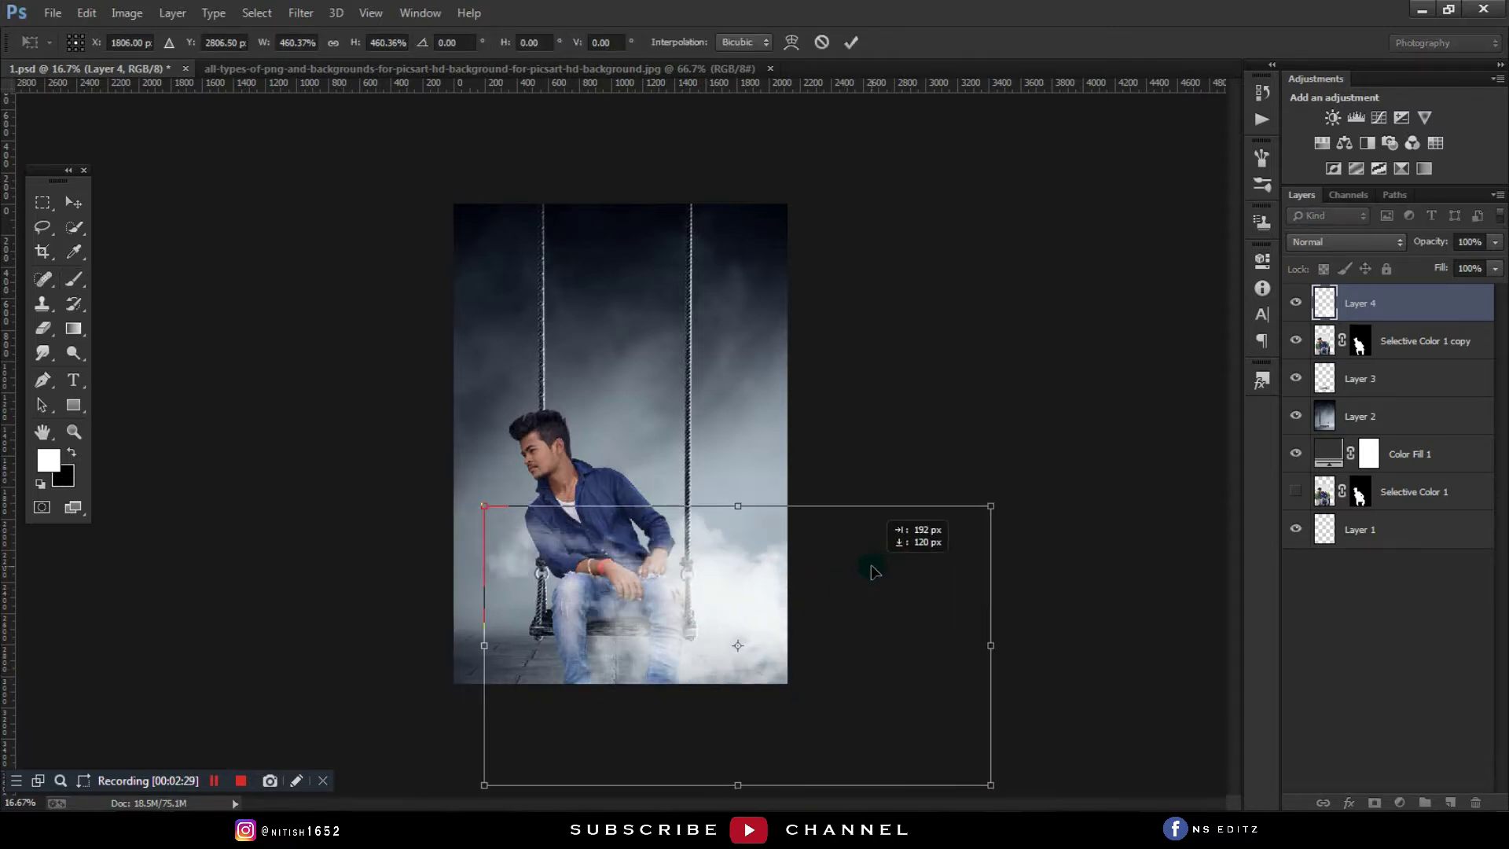
pyautogui.press('Return')
# Step: Duplicate the smoke, flip the copy horizontally, and move it to the left side
pyautogui.hotkey('ctrl', 'j')
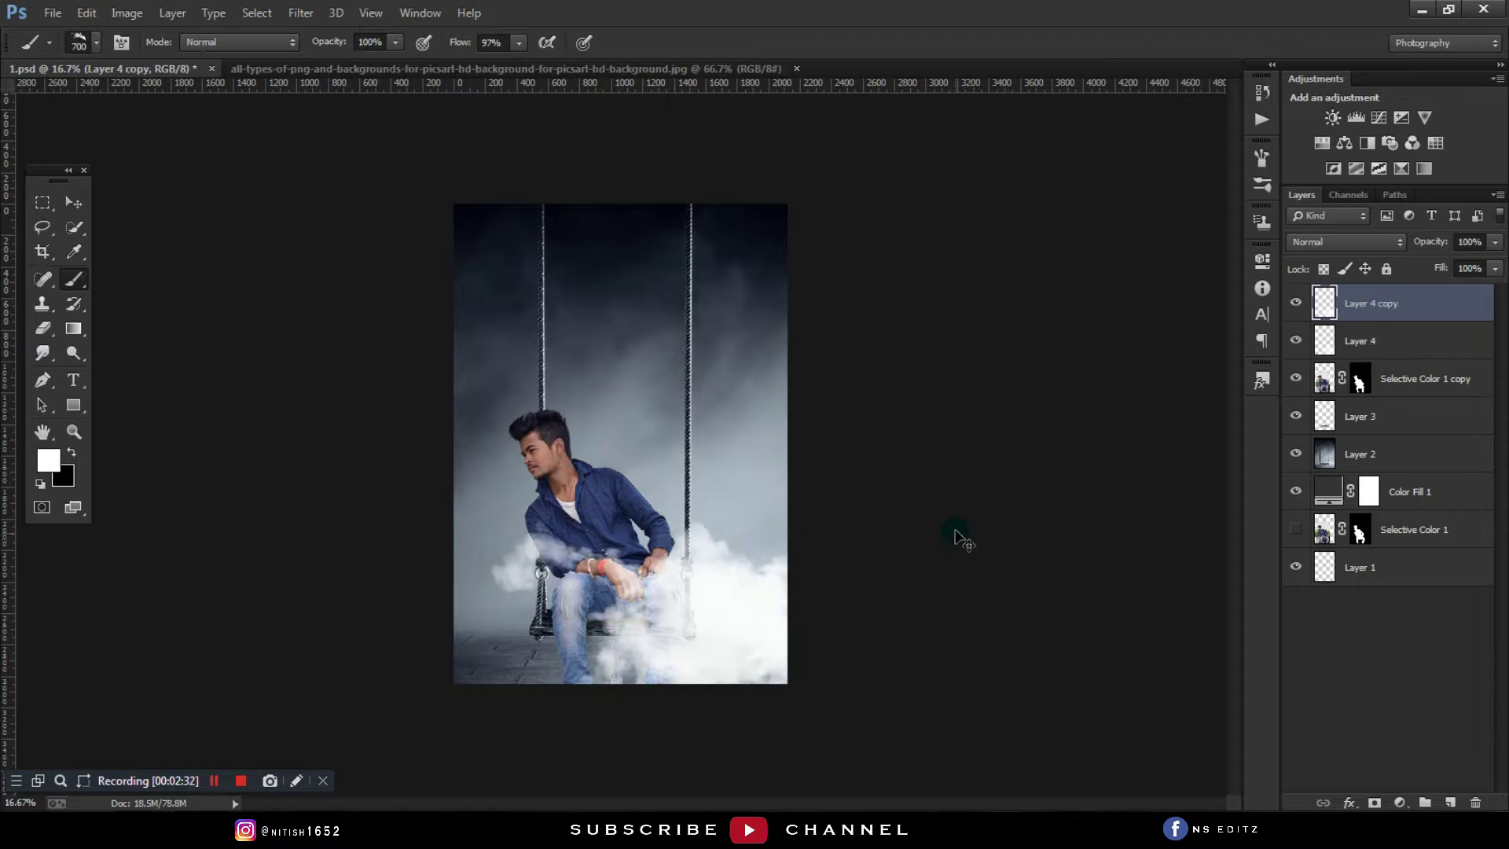
pyautogui.hotkey('ctrl', 't')
pyautogui.rightClick(629, 653)
pyautogui.click(653, 591)
pyautogui.moveTo(737, 633); pyautogui.dragTo(459, 615)
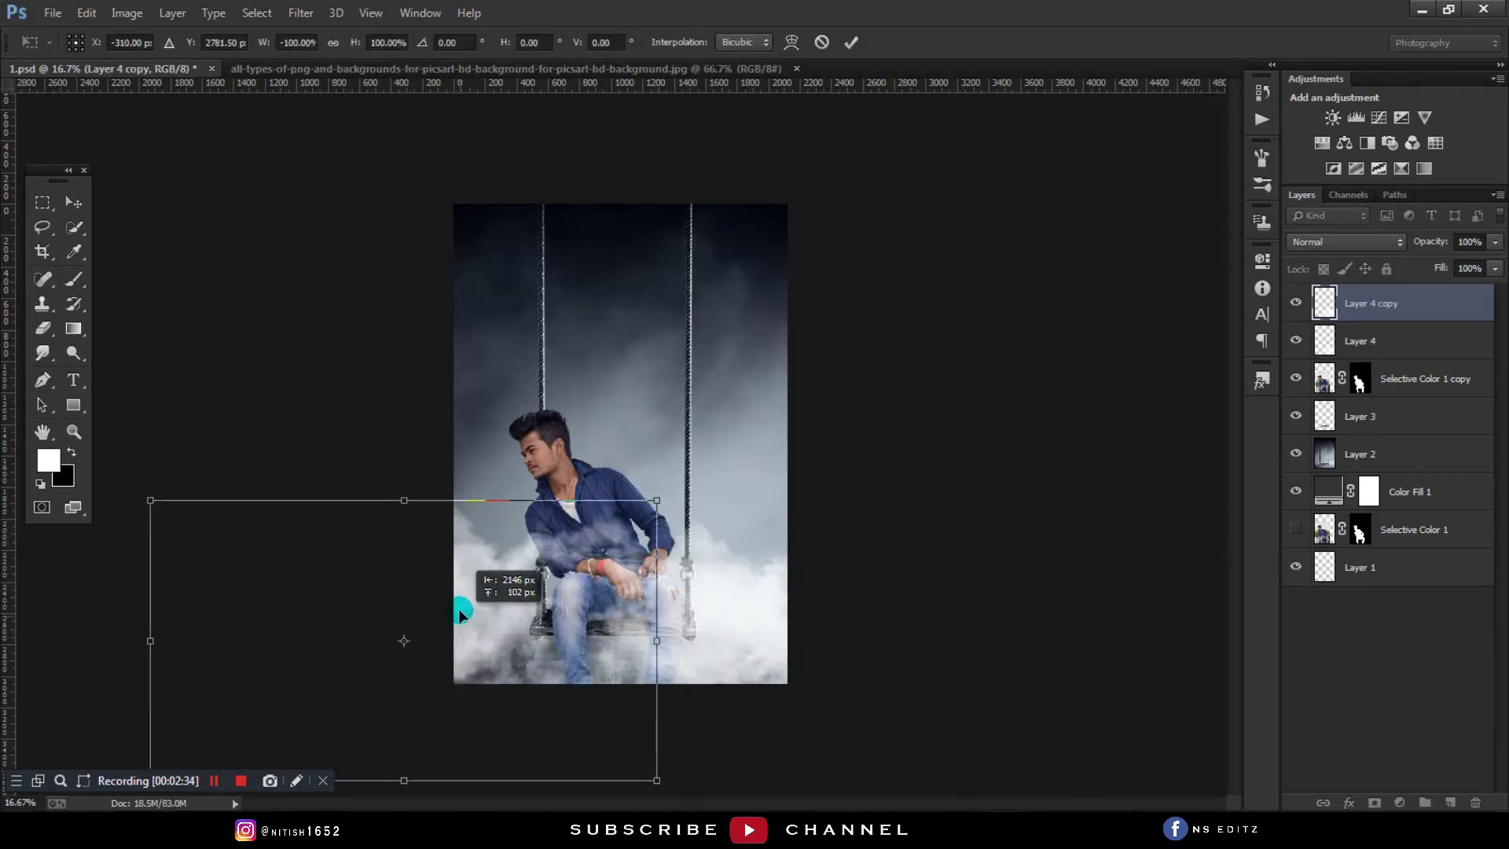
pyautogui.press('Return')
pyautogui.click(73, 202)
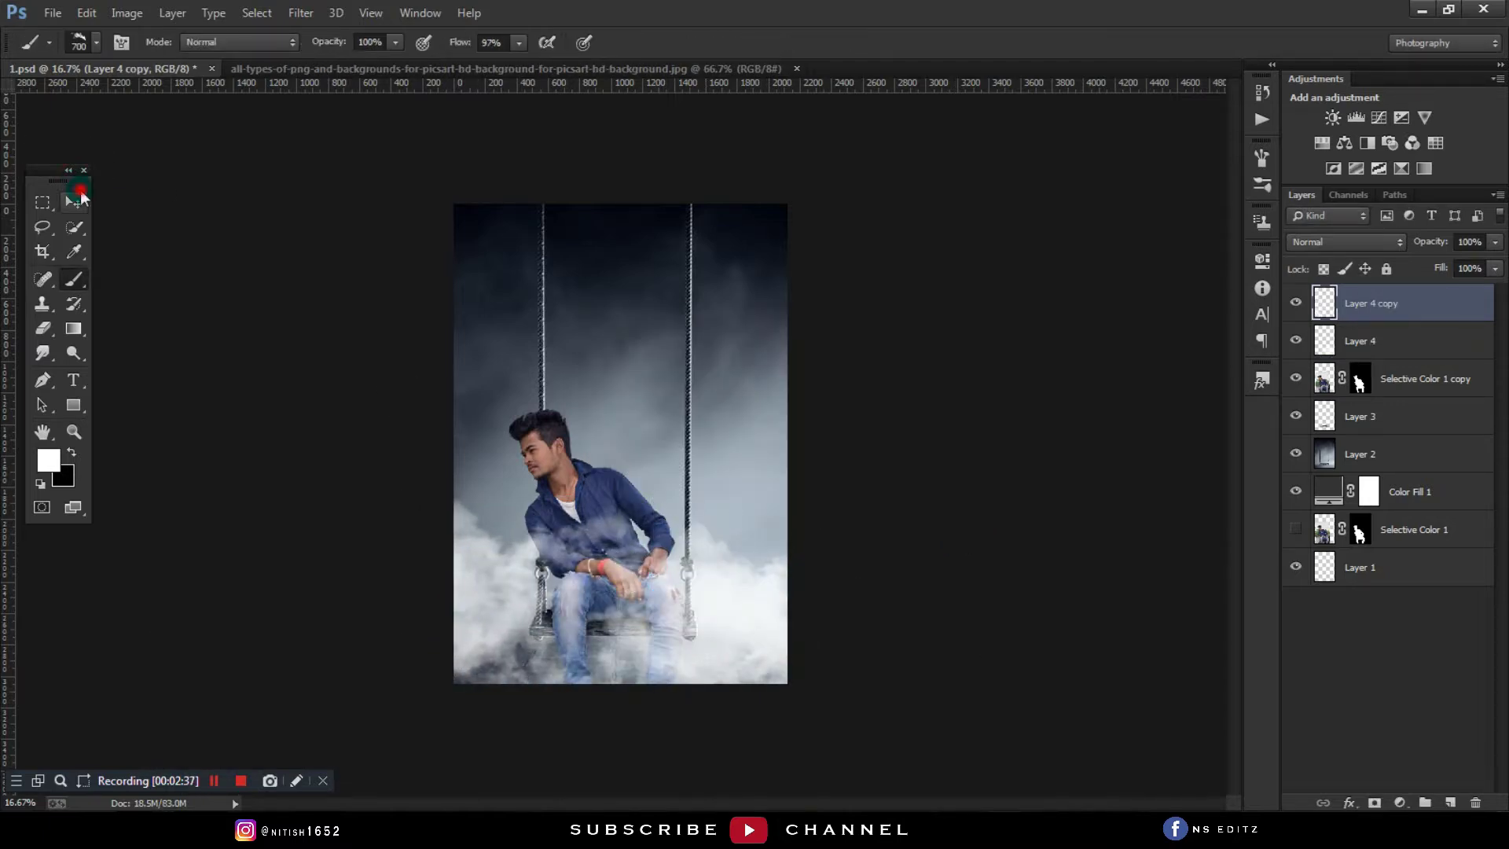
pyautogui.moveTo(427, 491)
pyautogui.mouseDown()
pyautogui.moveTo(378, 550)
pyautogui.moveTo(404, 549)
pyautogui.mouseUp()
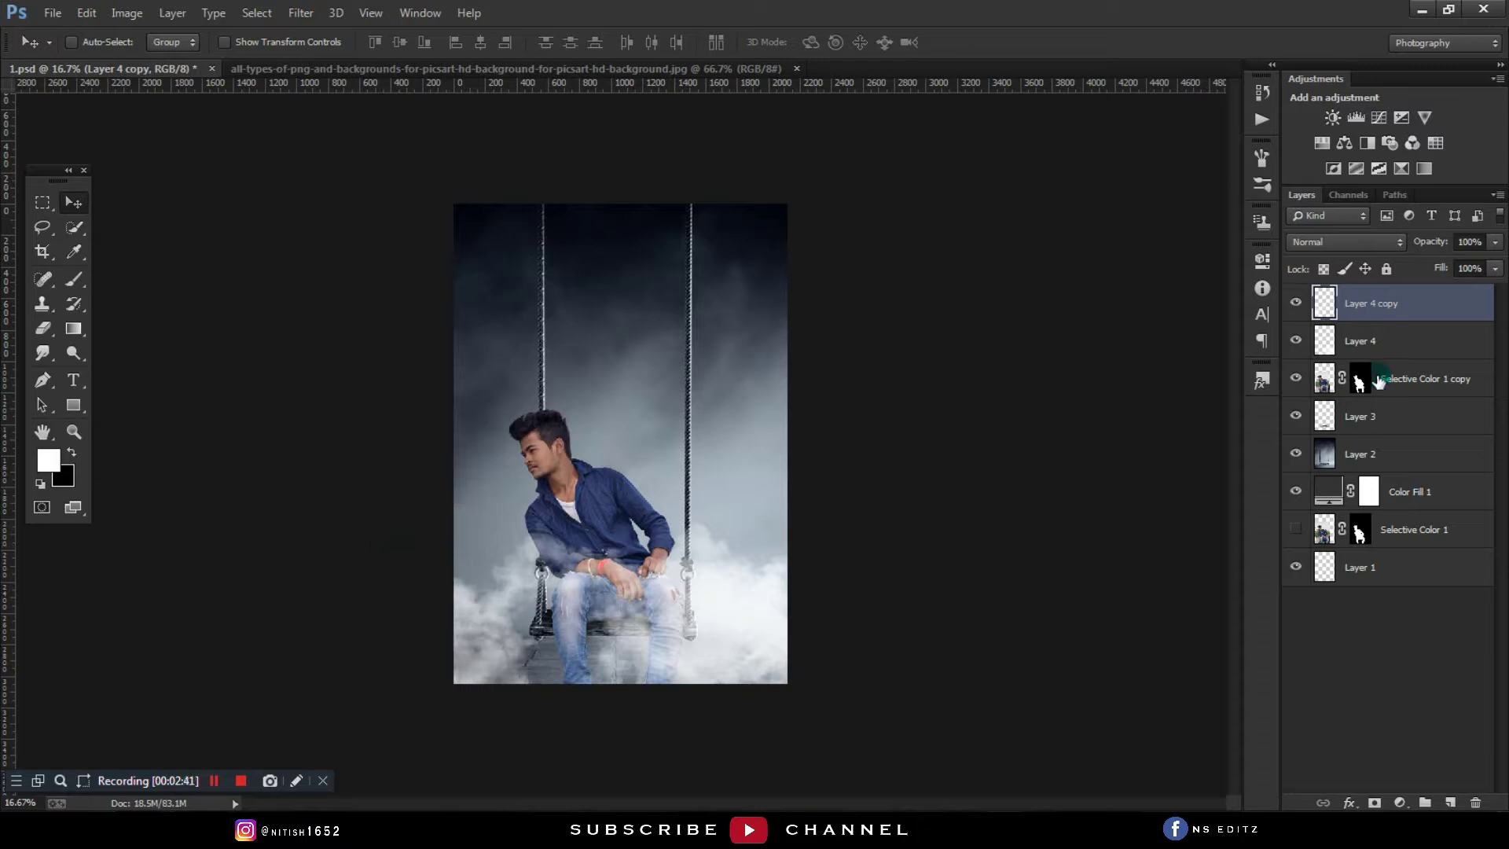
pyautogui.click(1383, 341)
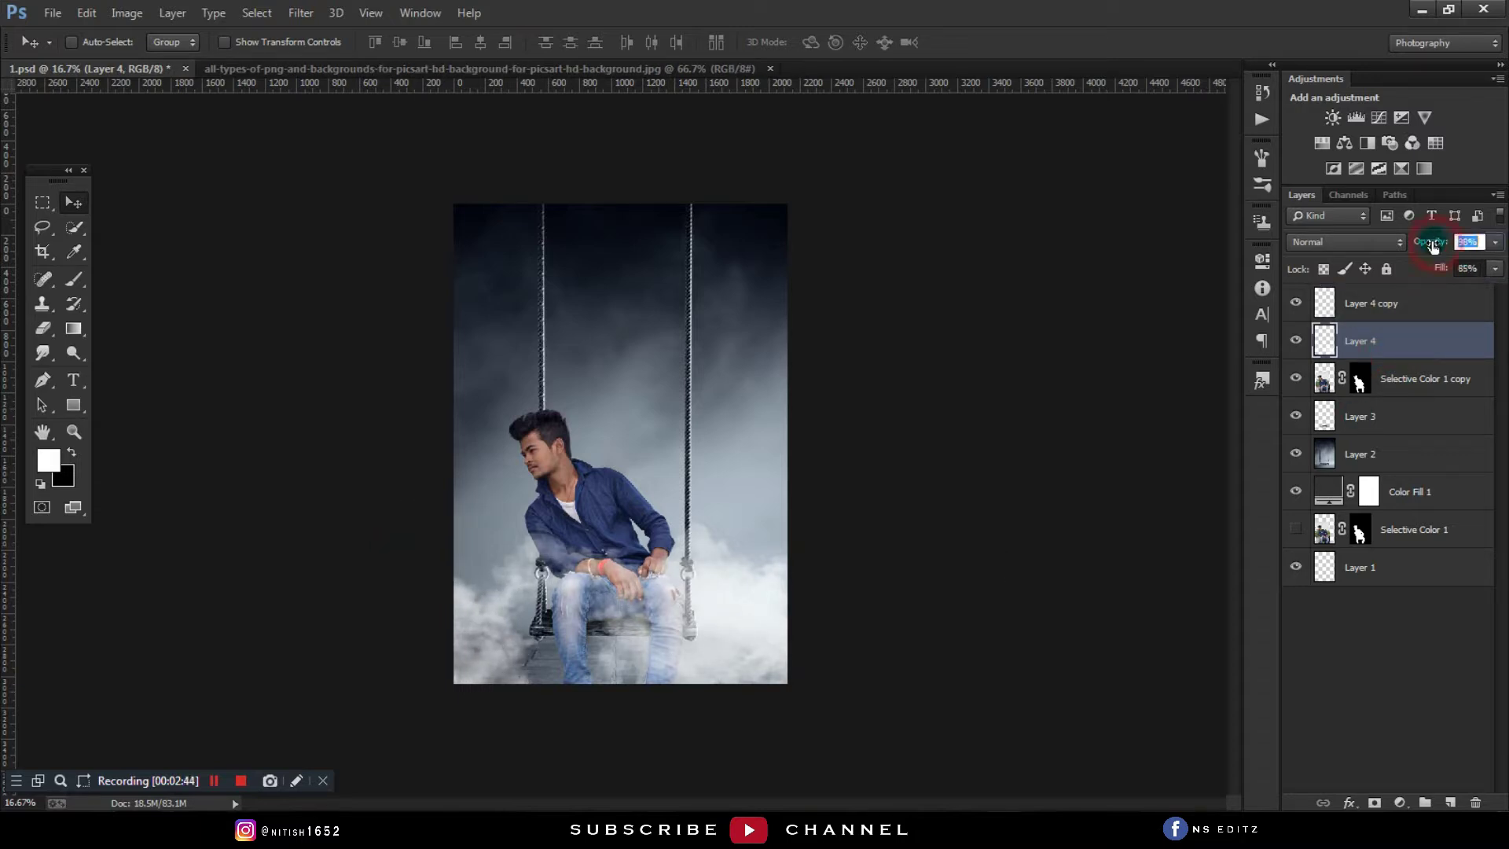
pyautogui.click(1360, 382)
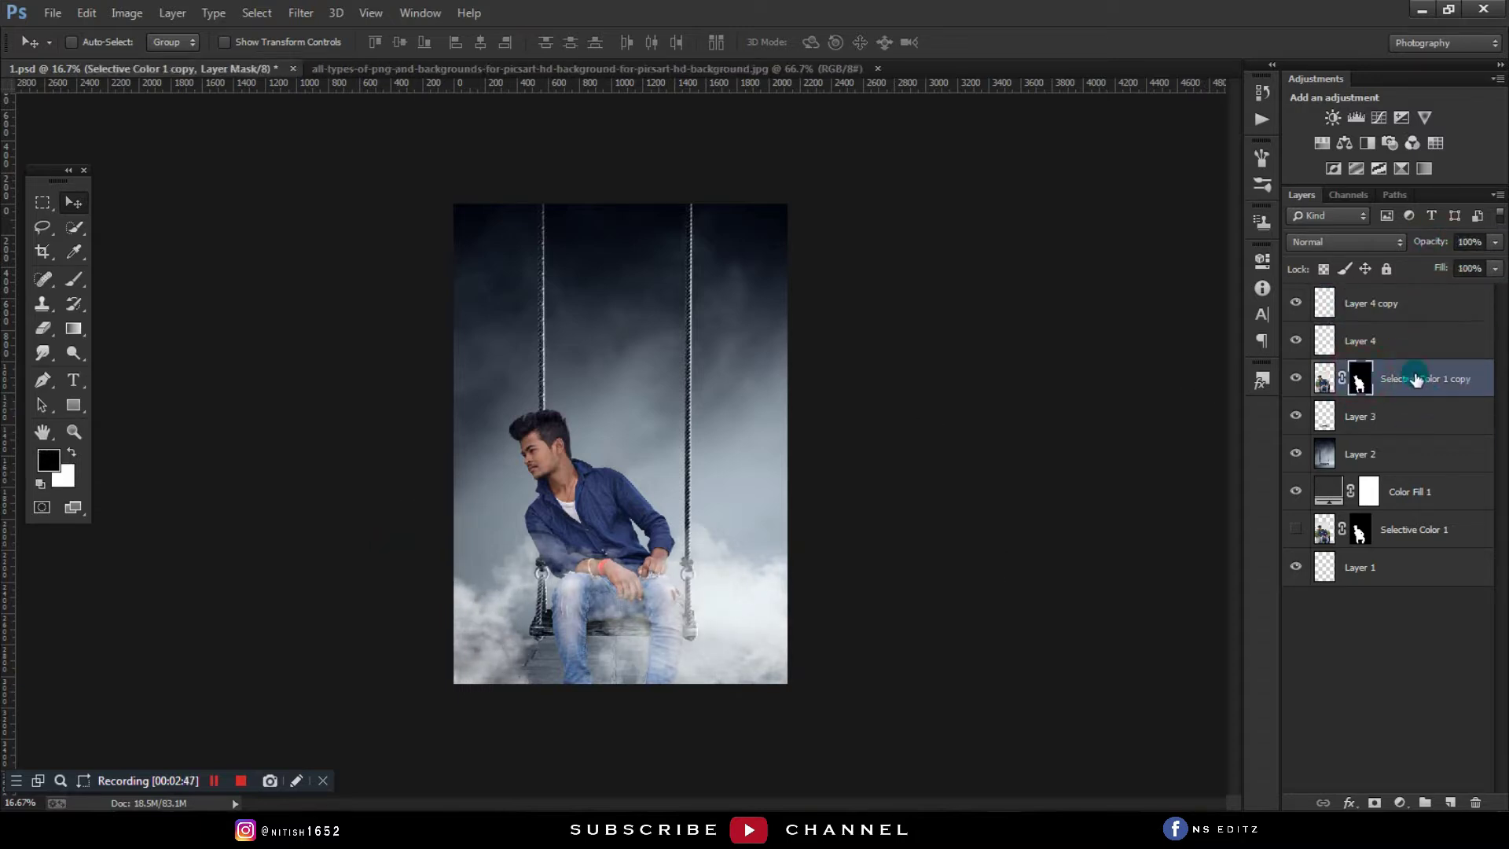
pyautogui.click(301, 12)
# Step: Apply Camera Raw: Clarity +29, Shadows +49, Highlights -39, Blacks -5, Oranges saturation -24
pyautogui.click(323, 118)
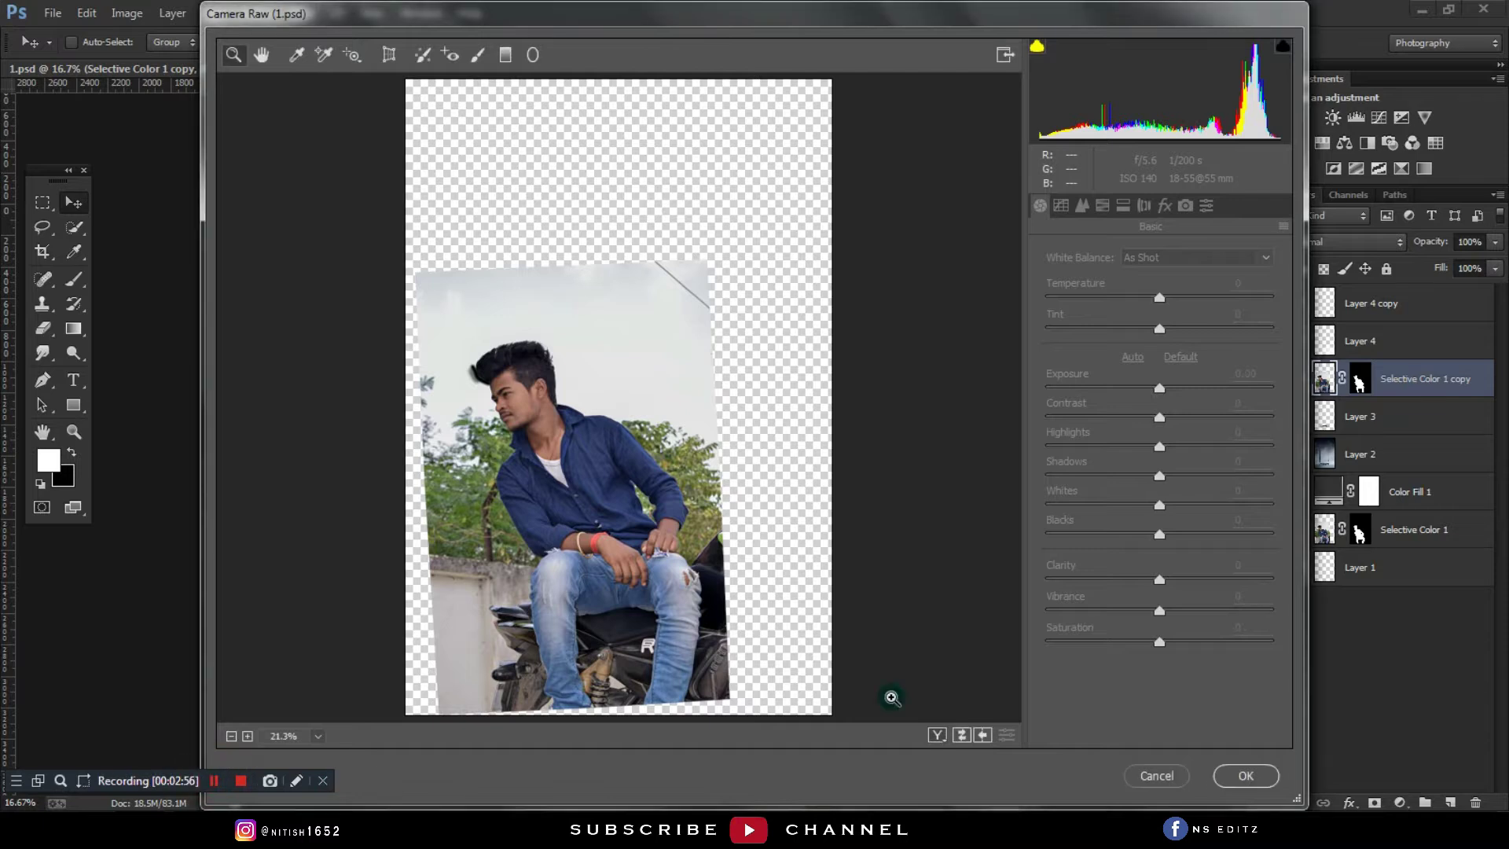
pyautogui.moveTo(1158, 580); pyautogui.dragTo(1193, 580)
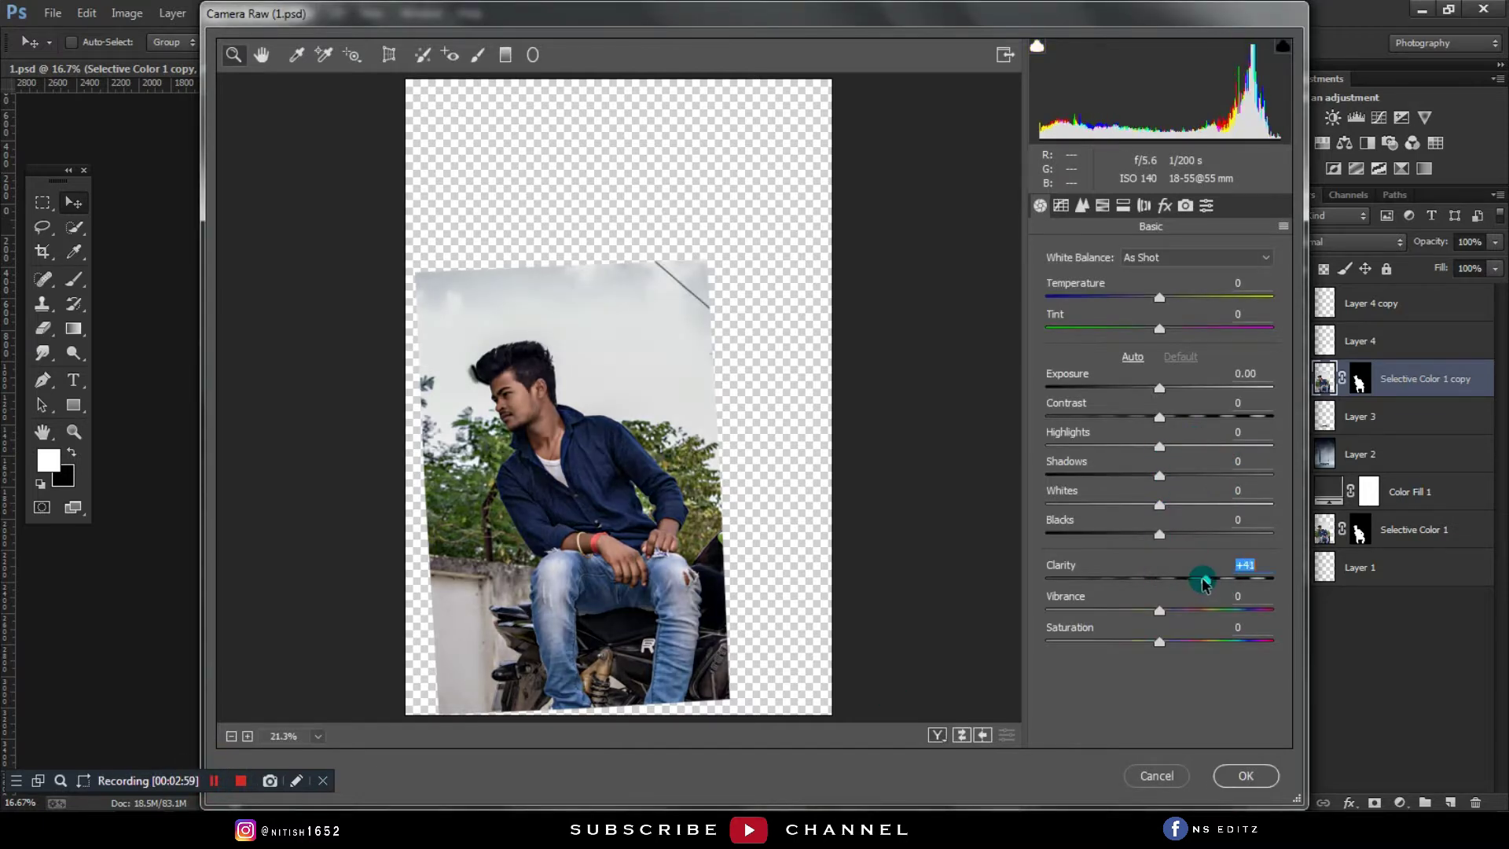
pyautogui.moveTo(1203, 477)
pyautogui.mouseDown()
pyautogui.moveTo(1222, 481)
pyautogui.moveTo(1127, 446)
pyautogui.mouseUp()
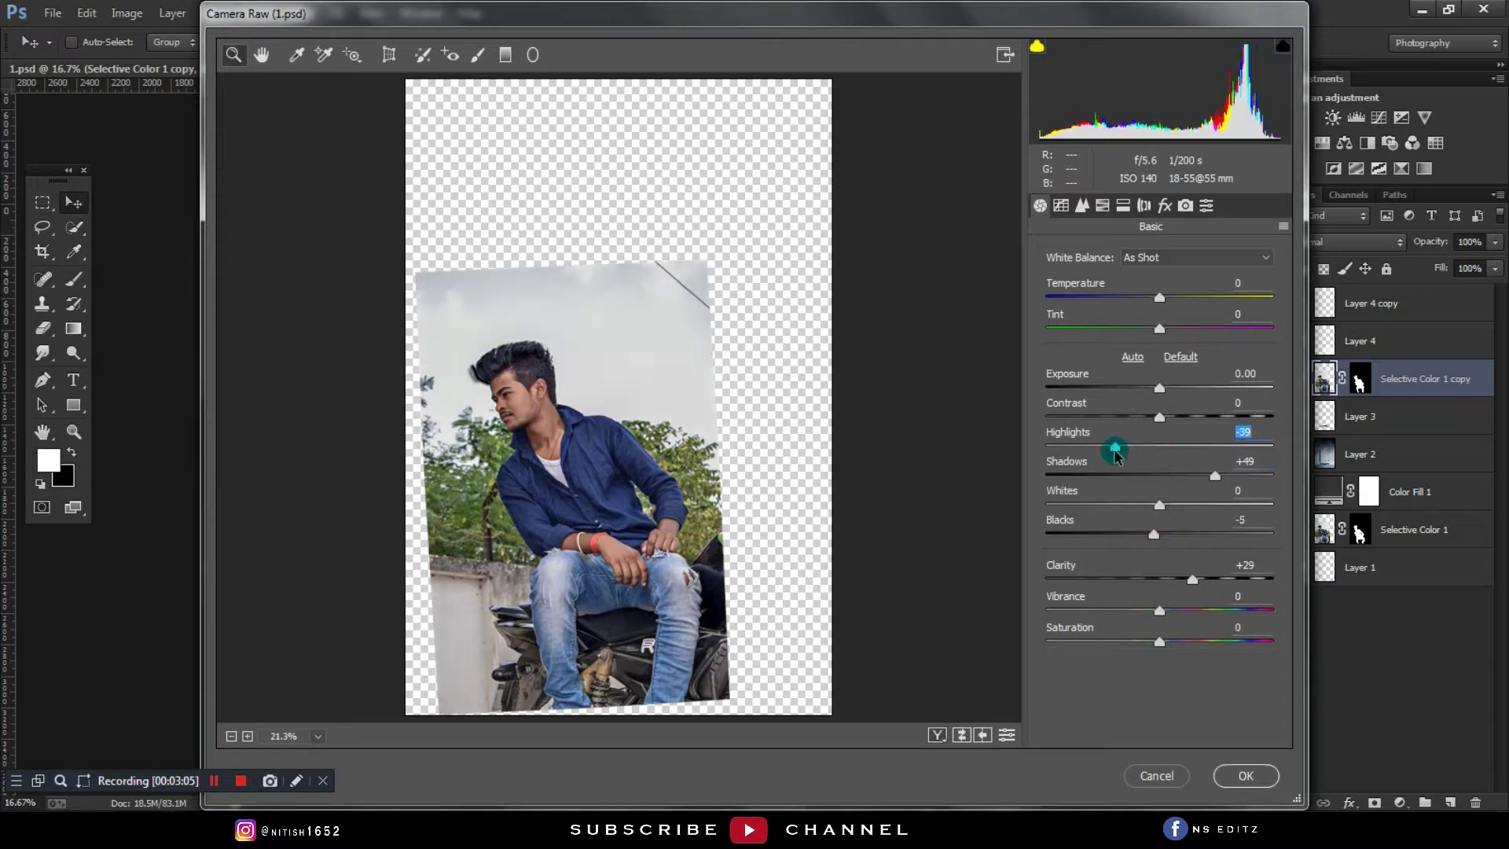
pyautogui.click(1081, 208)
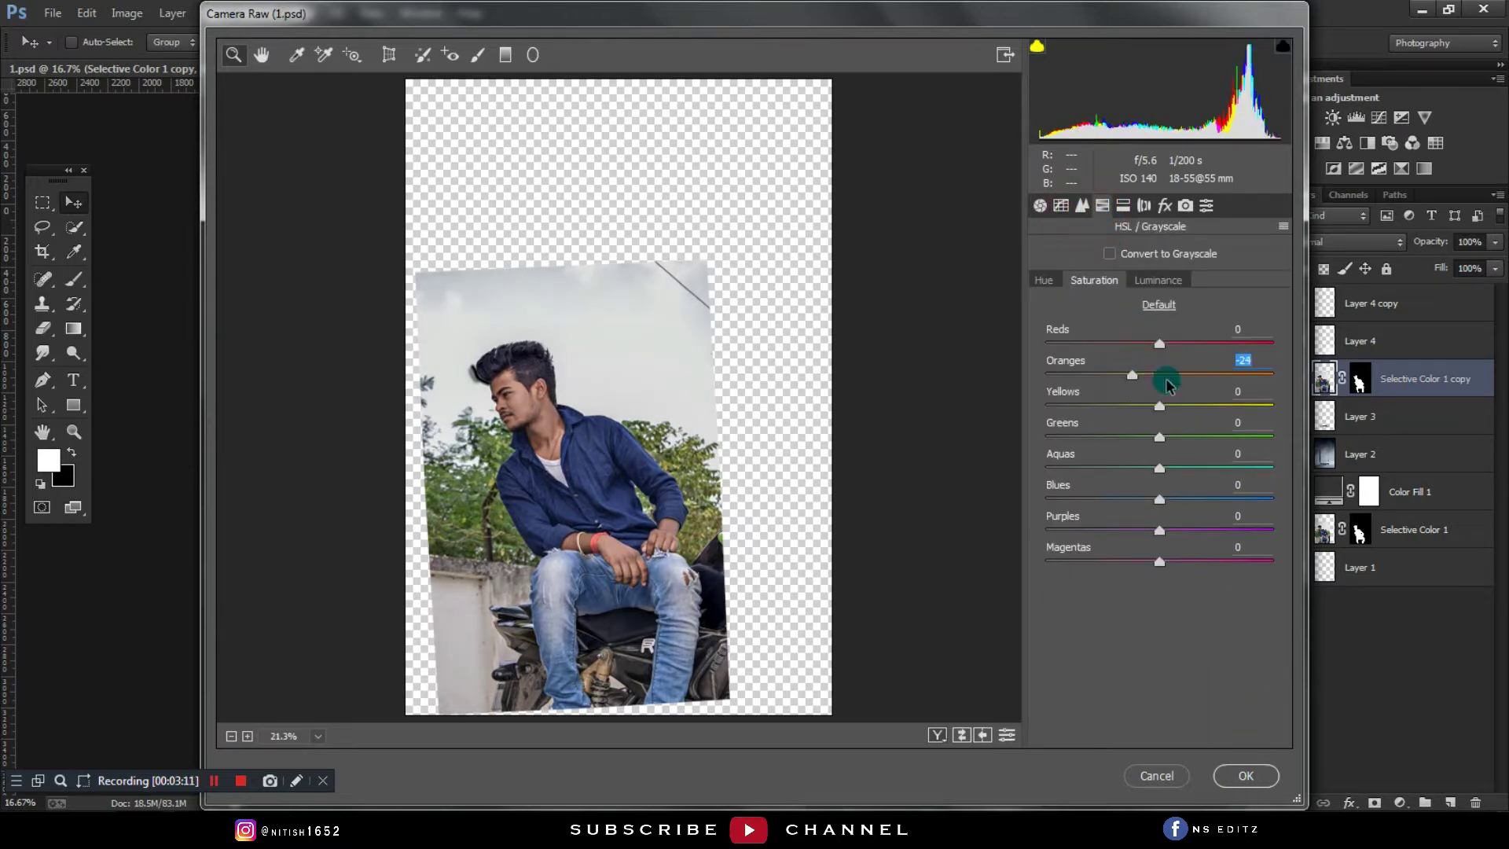
pyautogui.click(1141, 280)
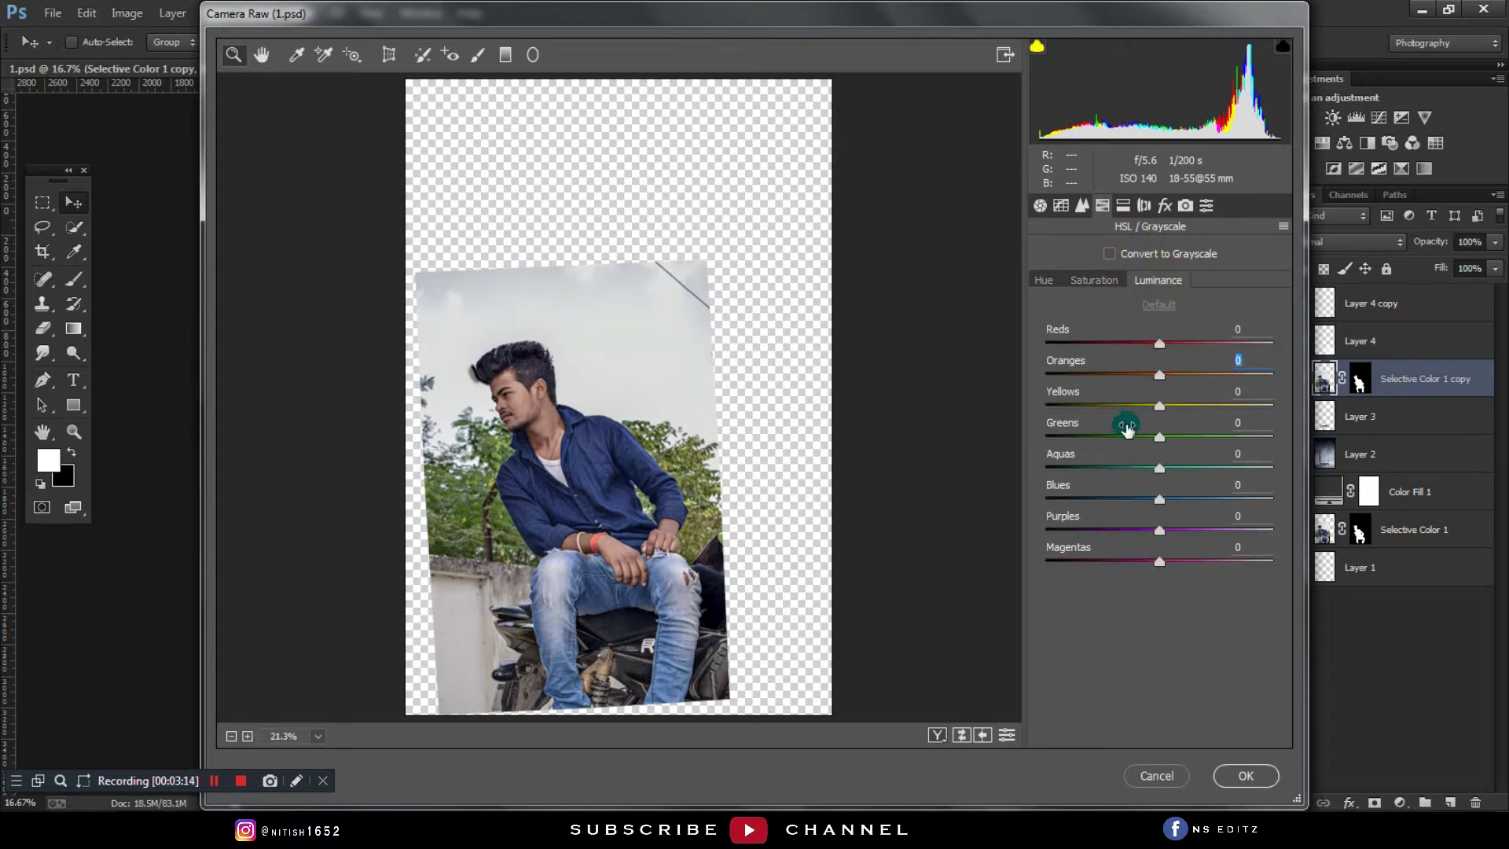
pyautogui.click(1246, 777)
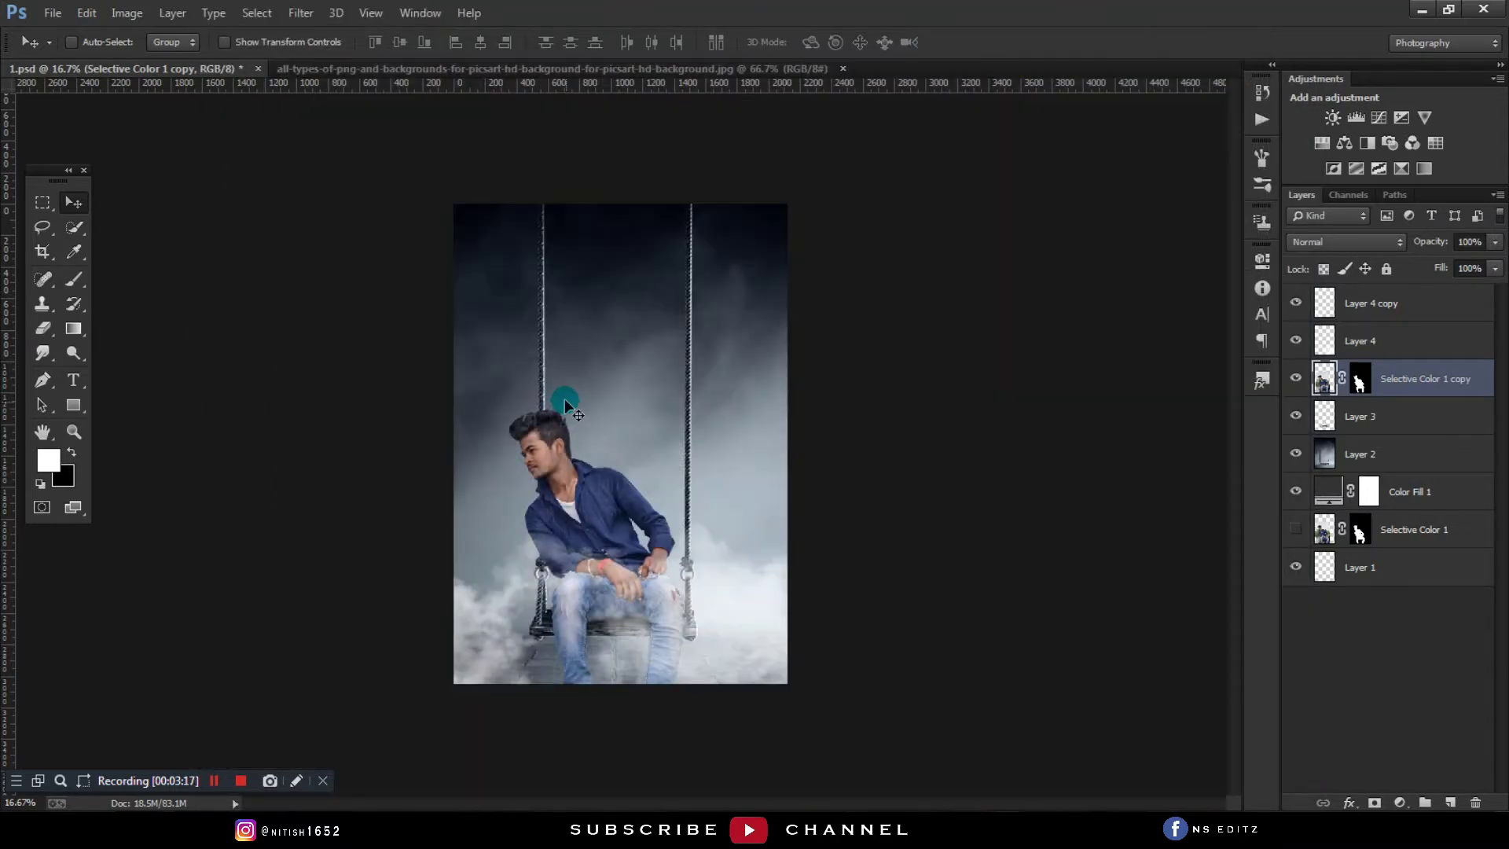
# Step: Reposition the mirrored Layer 4 copy and the right-hand Layer 4 smoke clouds
pyautogui.click(39, 228)
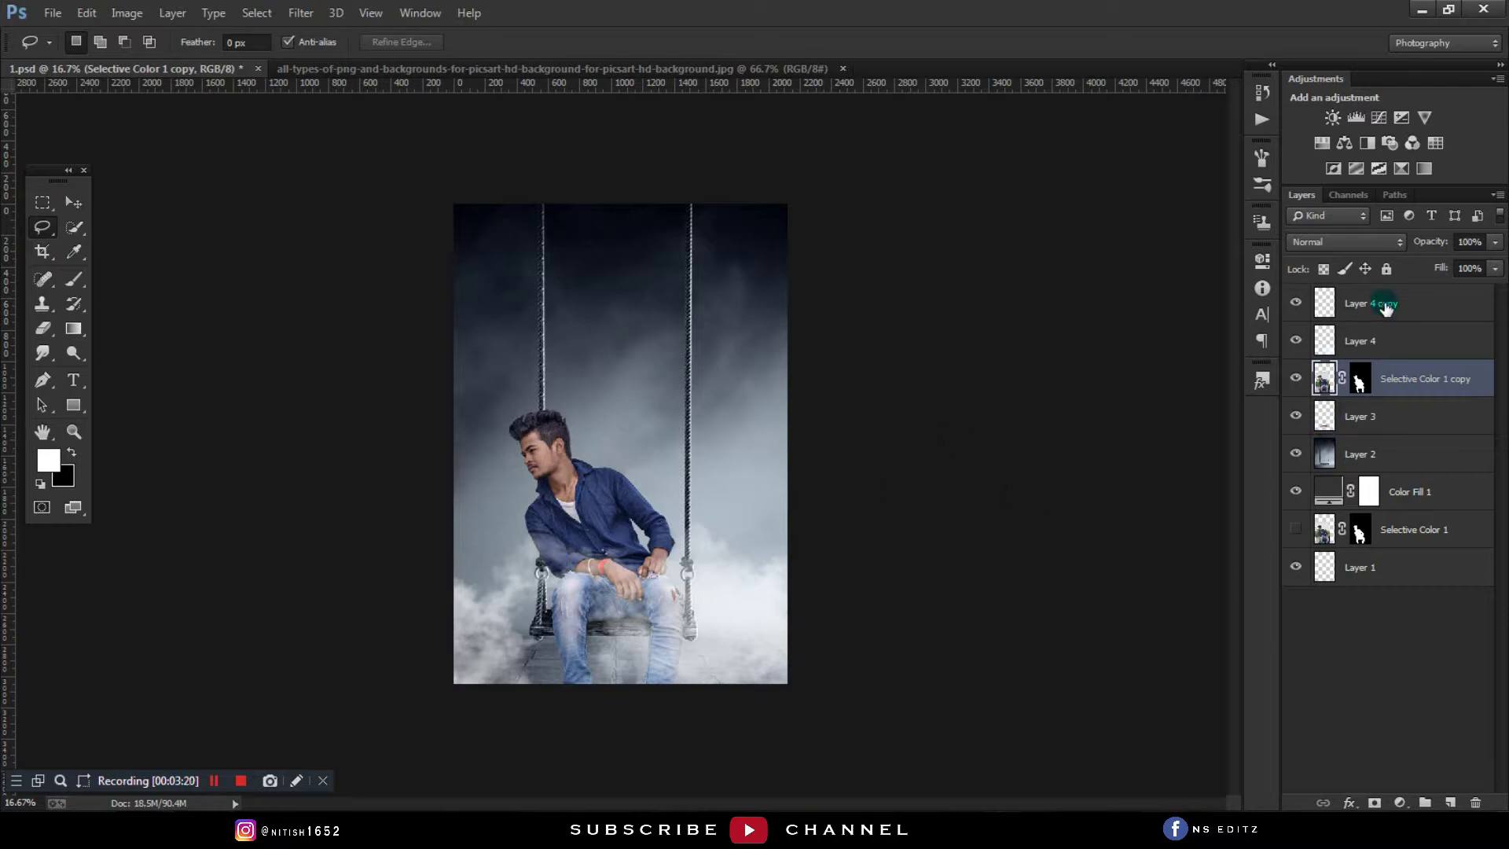
pyautogui.click(1386, 306)
pyautogui.moveTo(731, 515); pyautogui.dragTo(733, 546)
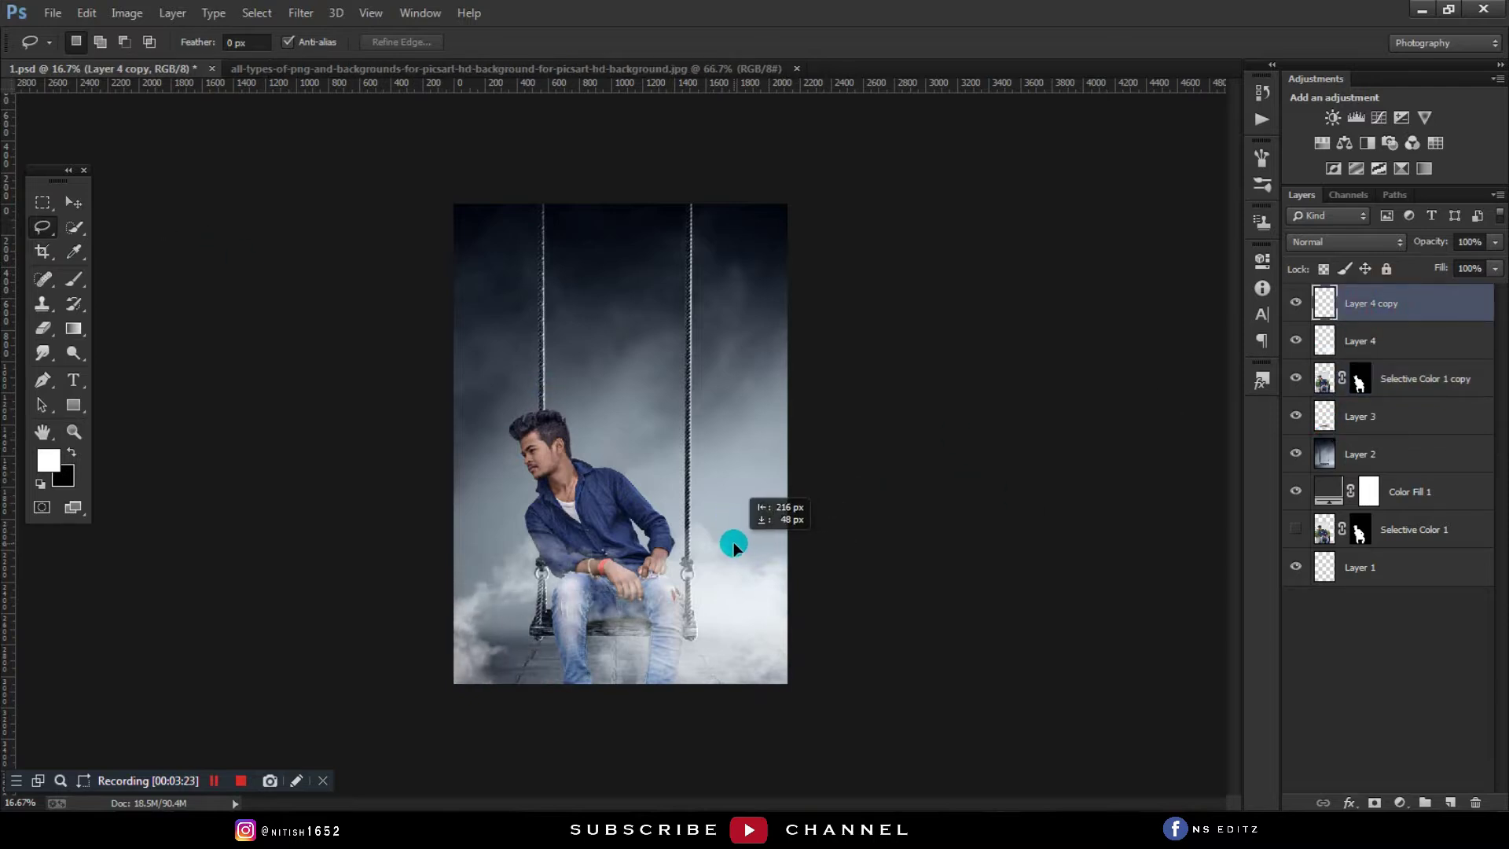
pyautogui.click(1397, 346)
pyautogui.moveTo(865, 471); pyautogui.dragTo(980, 449)
pyautogui.click(1424, 303)
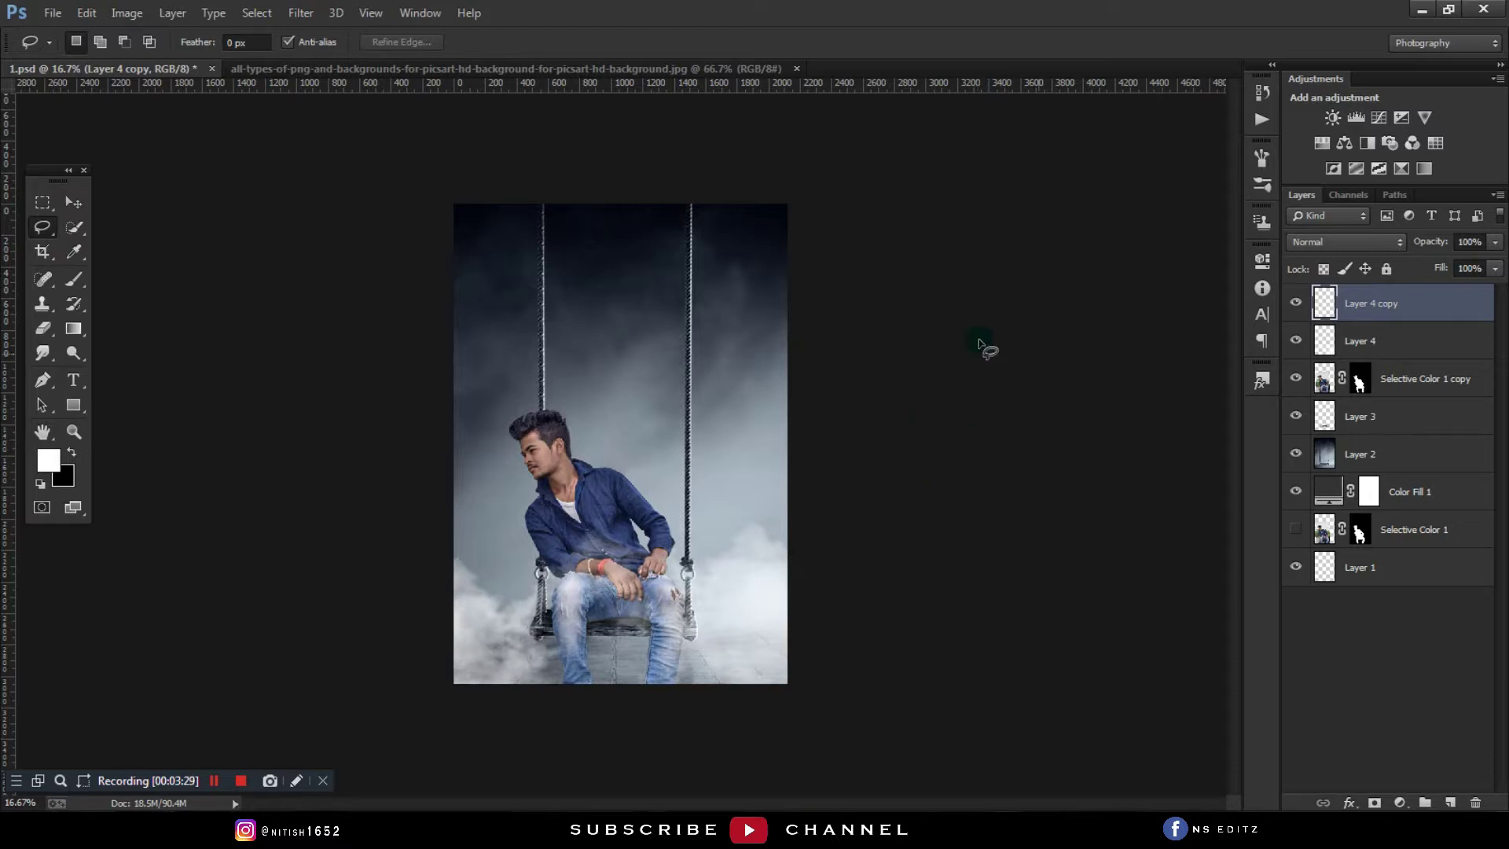
# Step: Place the flaming skull S.R (26) from the fire images folder into the poster
pyautogui.click(213, 782)
pyautogui.doubleClick(965, 161)
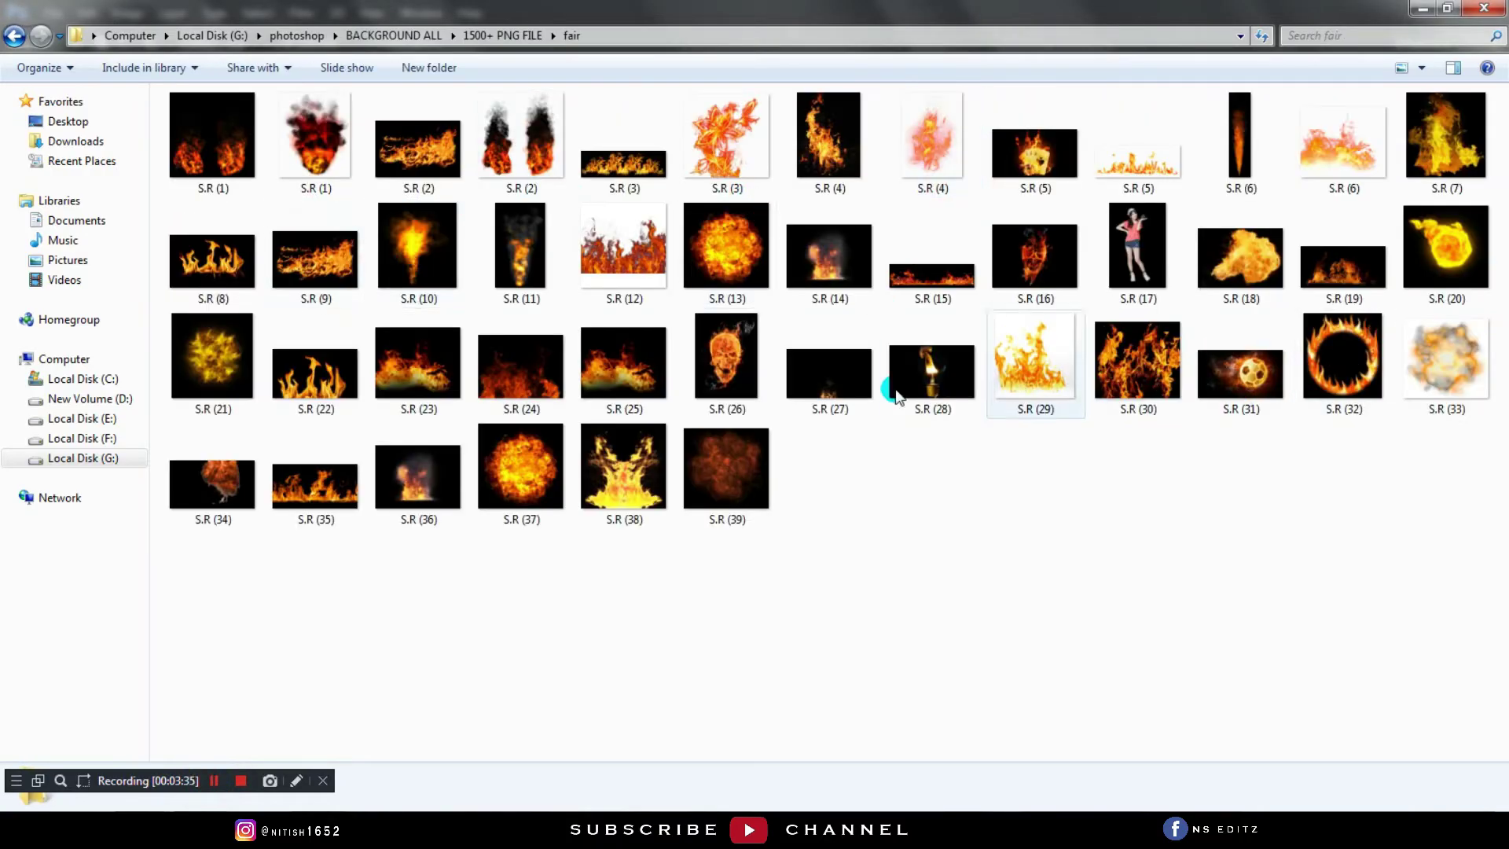
pyautogui.moveTo(726, 358)
pyautogui.mouseDown()
pyautogui.moveTo(318, 774)
pyautogui.moveTo(621, 440)
pyautogui.mouseUp()
pyautogui.press('Return')
pyautogui.moveTo(1364, 303)
pyautogui.mouseDown()
pyautogui.moveTo(1377, 409)
pyautogui.moveTo(1348, 260)
pyautogui.mouseUp()
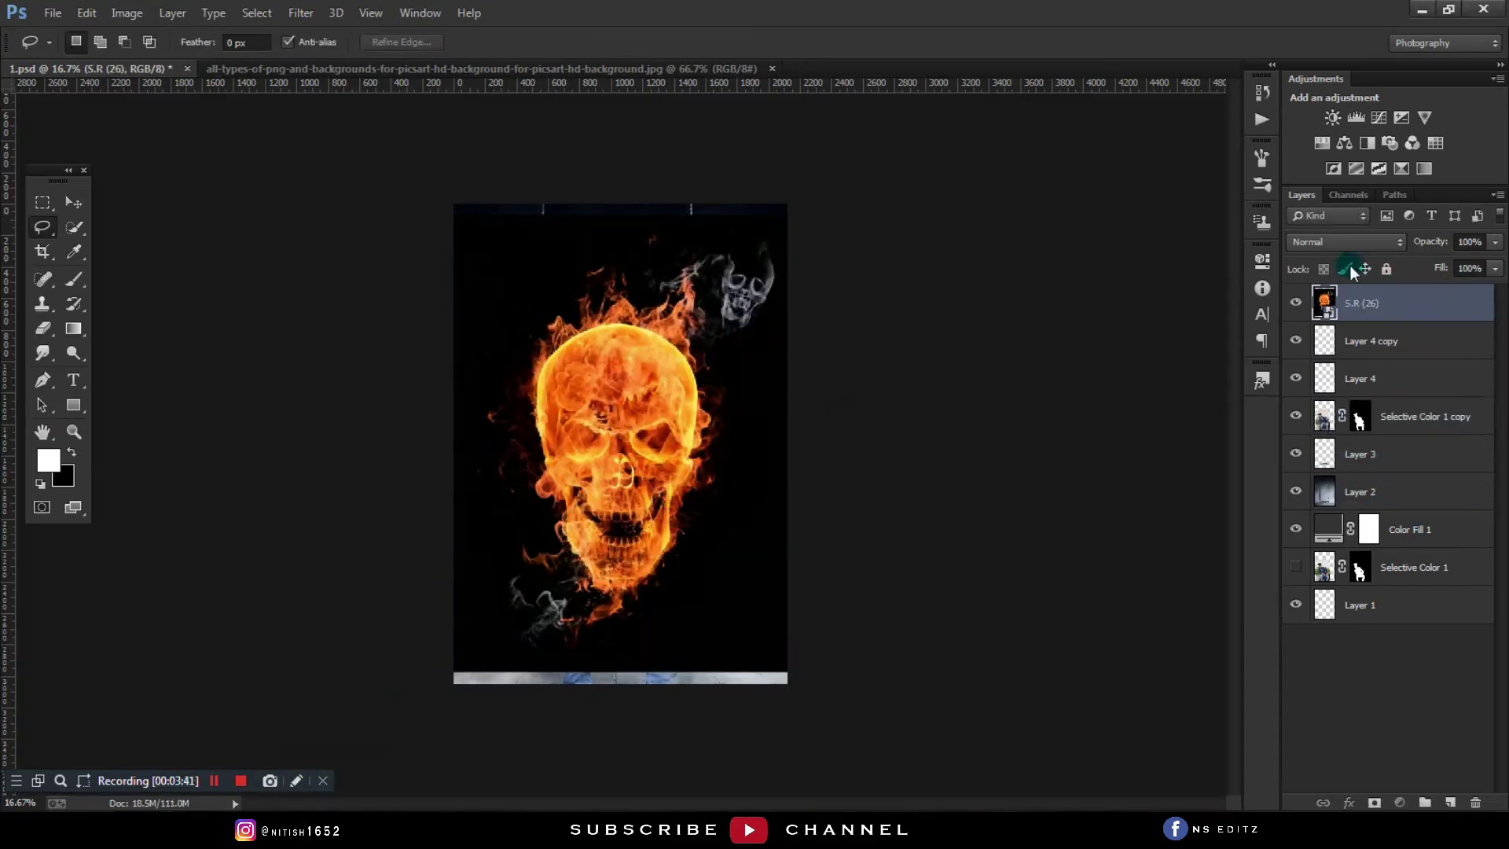
# Step: Set the skull to Screen, shrink it to about 25%, and place it above the man's head
pyautogui.click(1346, 241)
pyautogui.click(1328, 408)
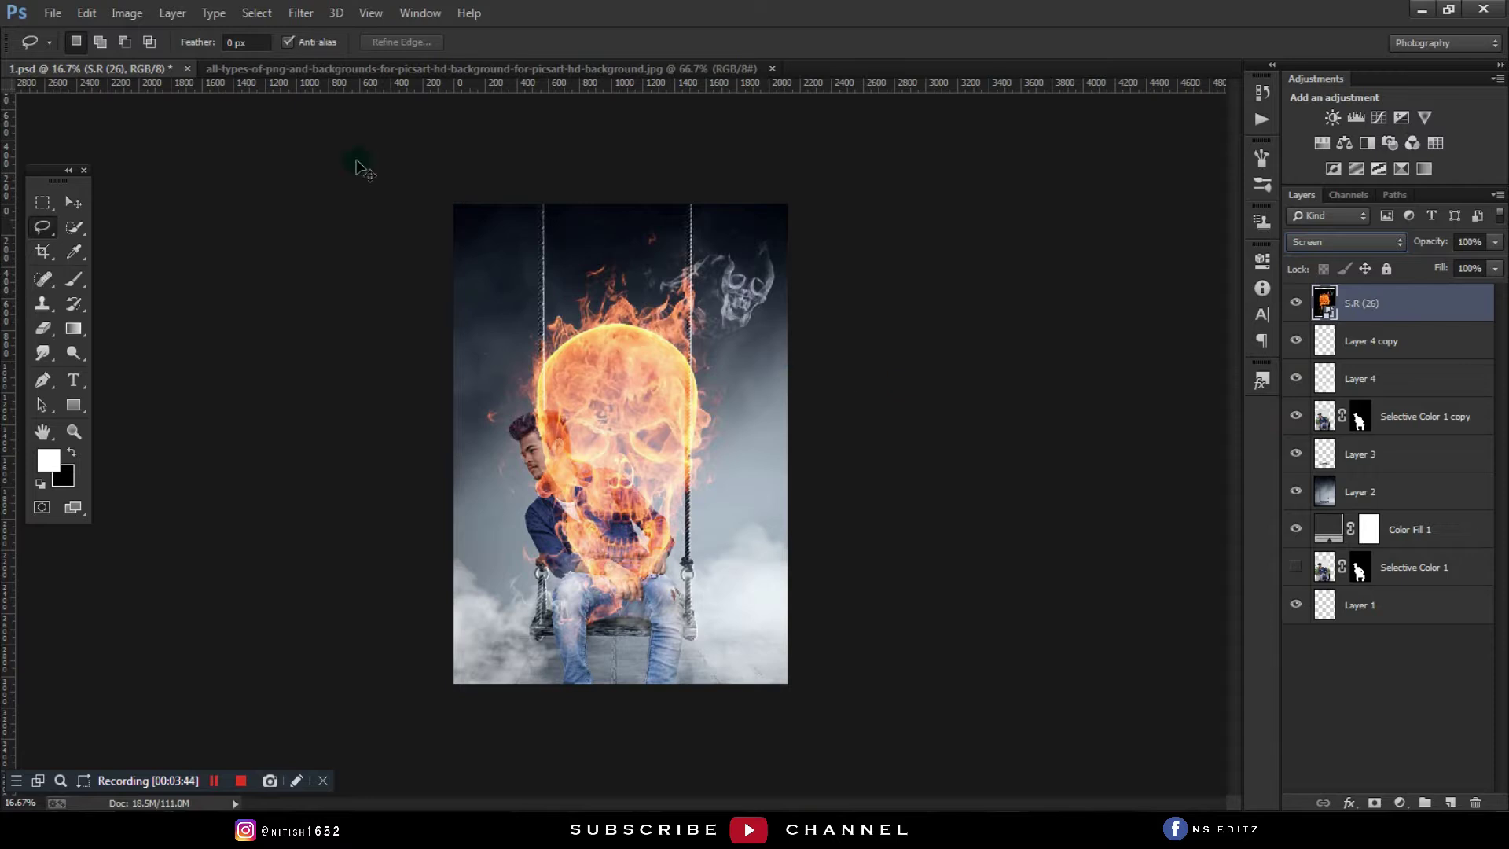
pyautogui.hotkey('ctrl', 't')
pyautogui.moveTo(361, 46); pyautogui.dragTo(337, 48)
pyautogui.moveTo(615, 303); pyautogui.dragTo(597, 346)
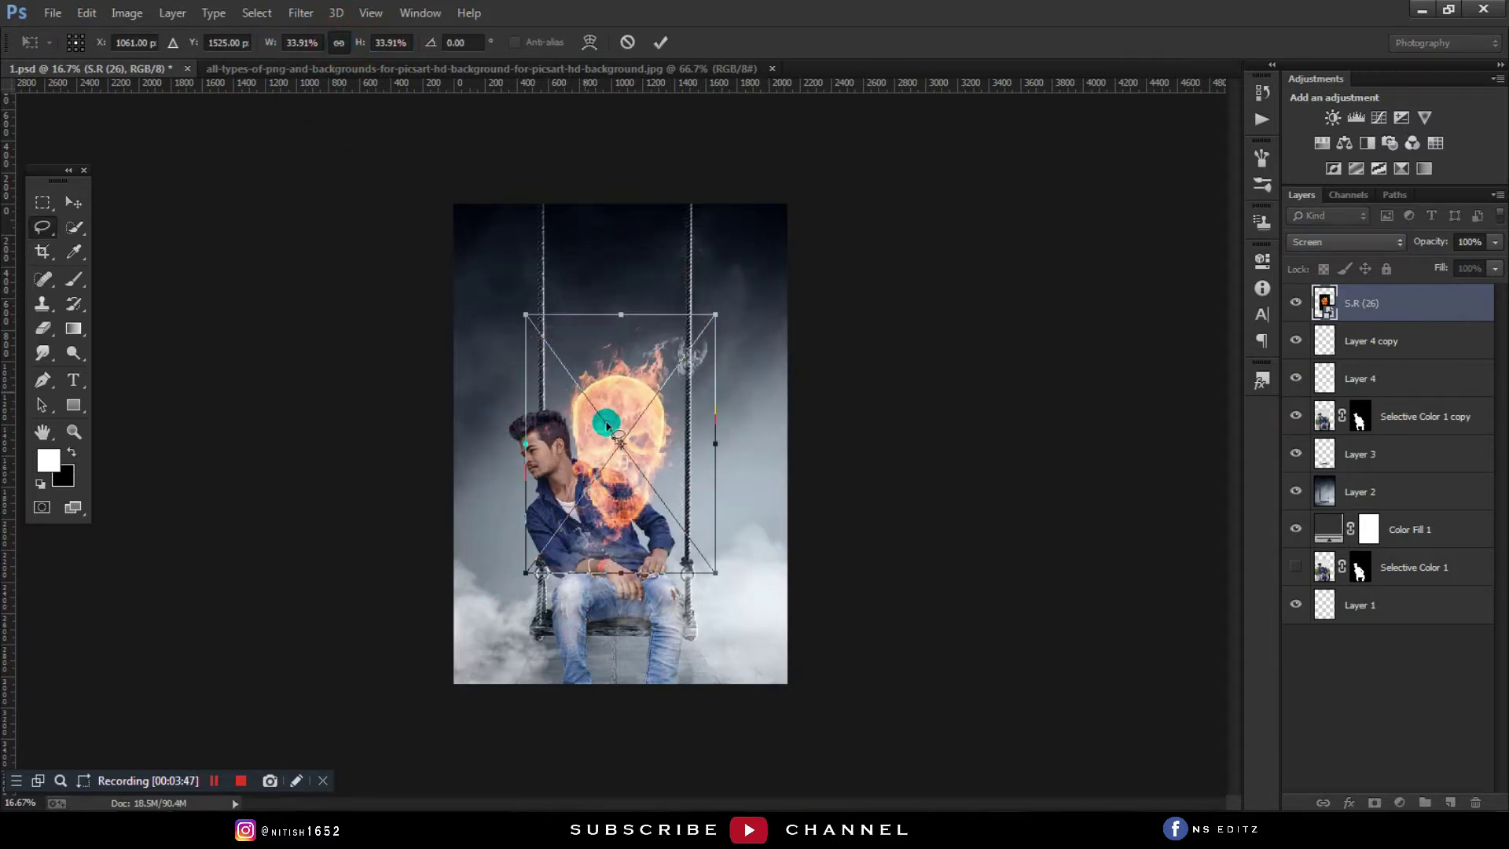
pyautogui.press('Return')
pyautogui.click(74, 202)
pyautogui.moveTo(555, 424)
pyautogui.mouseDown()
pyautogui.moveTo(556, 375)
pyautogui.moveTo(624, 340)
pyautogui.mouseUp()
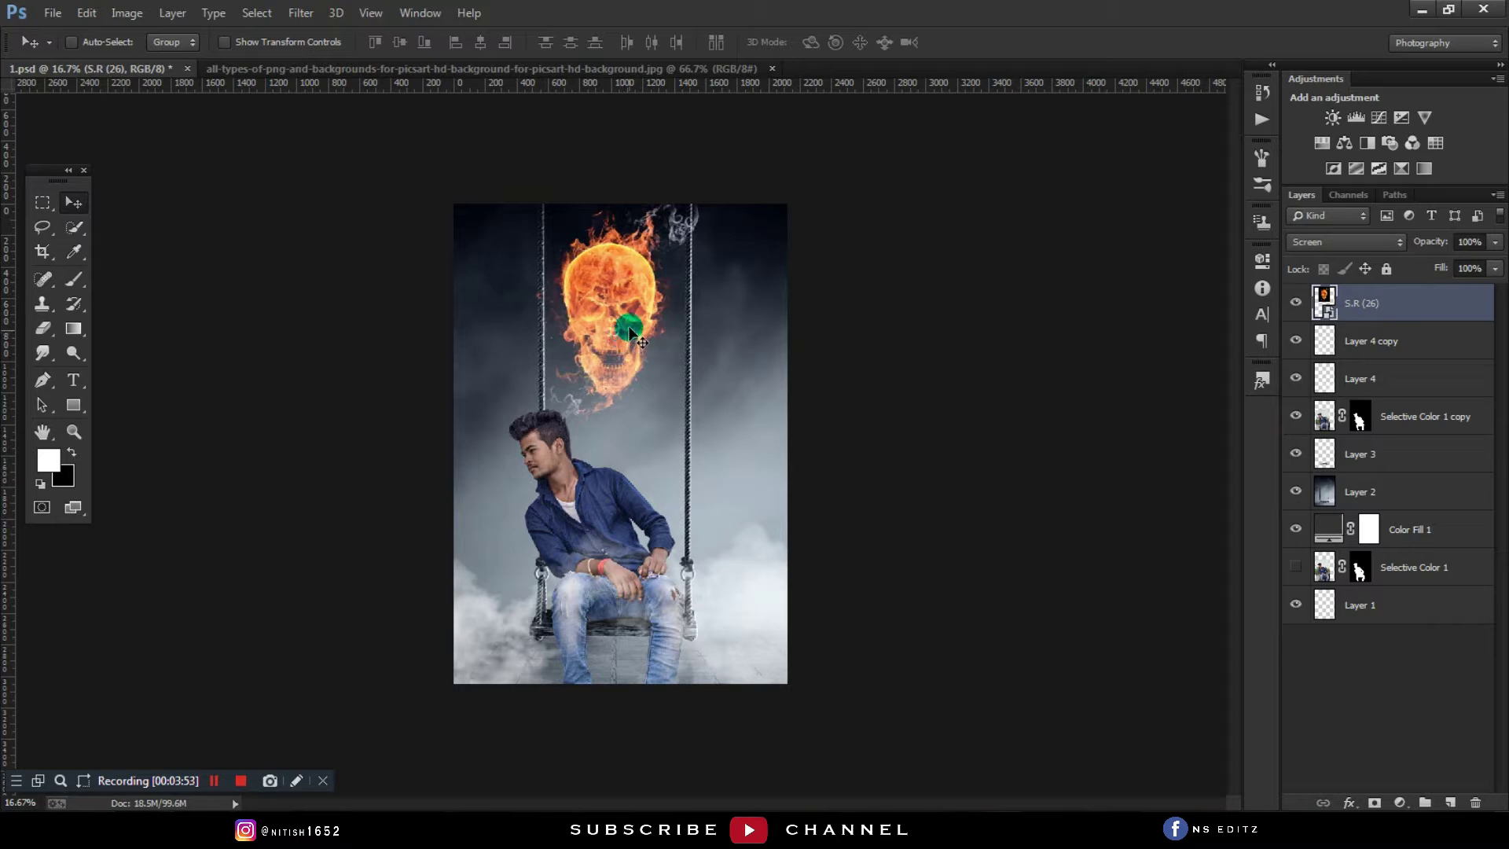
pyautogui.hotkey('ctrl', 't')
pyautogui.moveTo(354, 49); pyautogui.dragTo(340, 50)
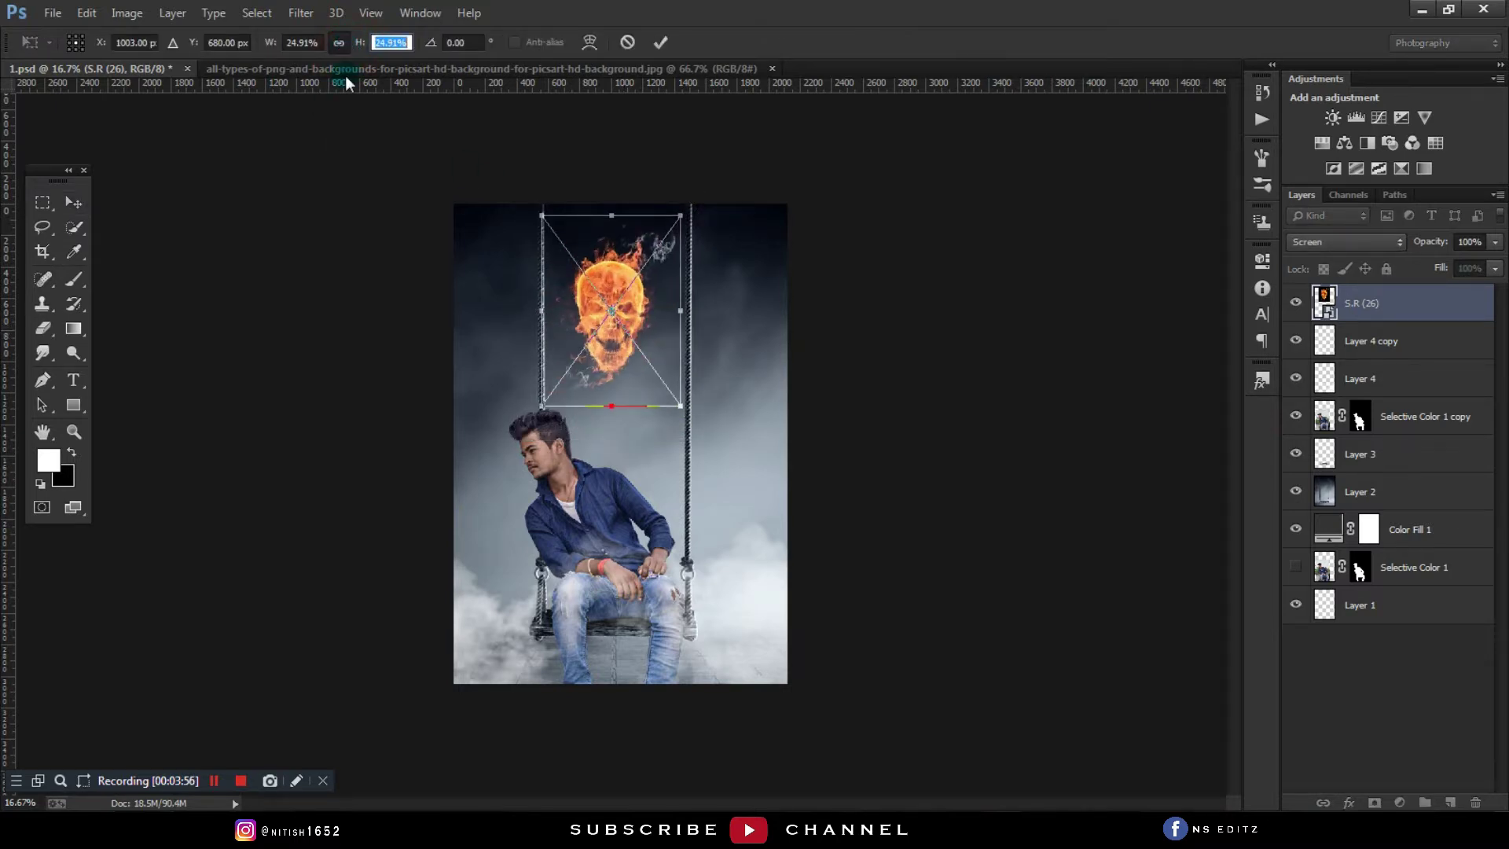
pyautogui.press('Return')
pyautogui.moveTo(638, 304); pyautogui.dragTo(647, 318)
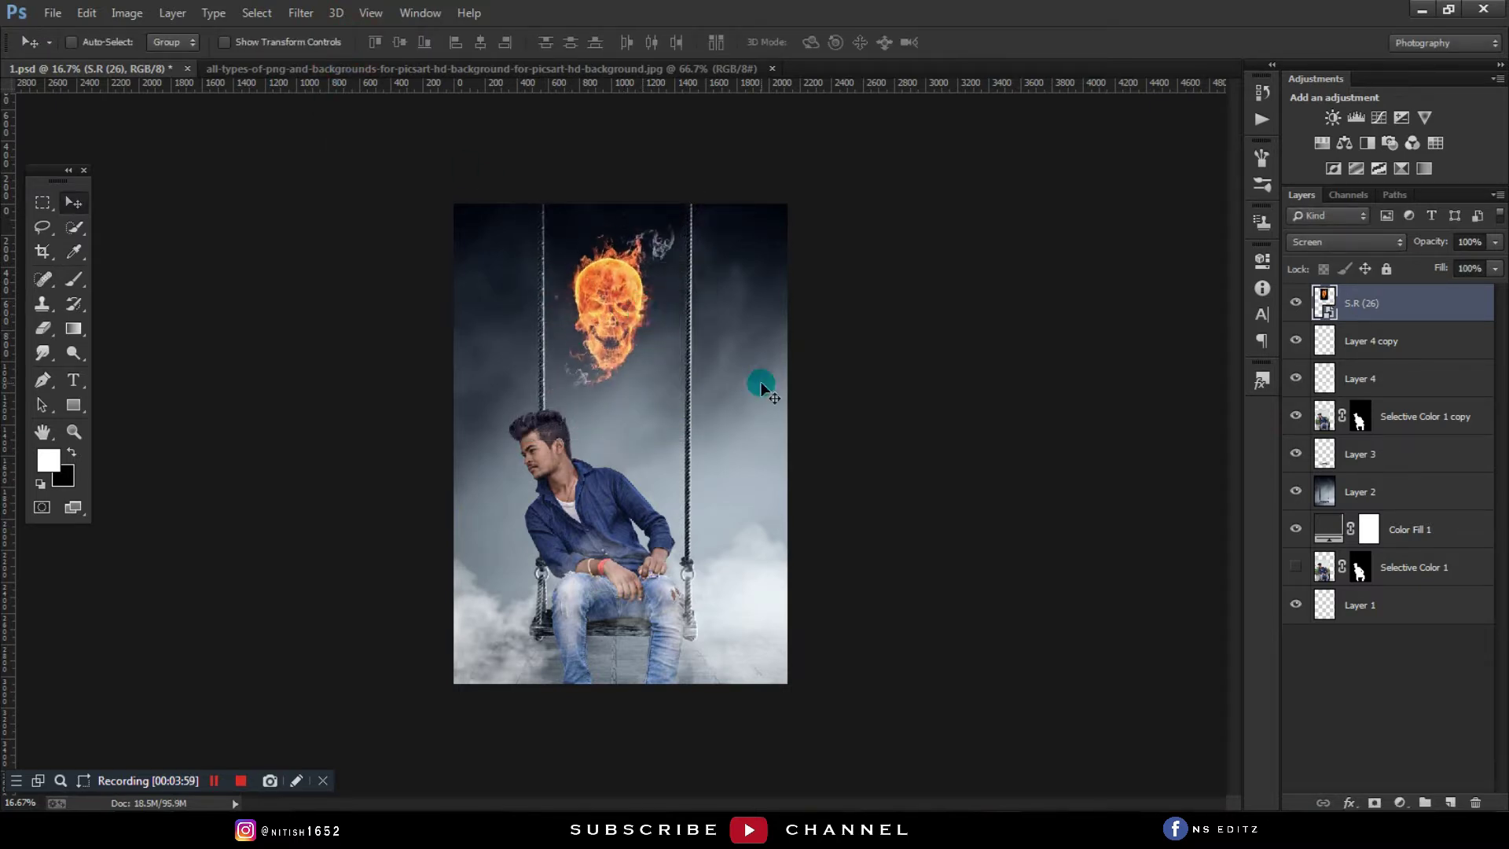
# Step: Duplicate the skull, move the copy to the right, shrink it and tilt it slightly
pyautogui.hotkey('ctrl', 'j')
pyautogui.hotkey('ctrl', 't')
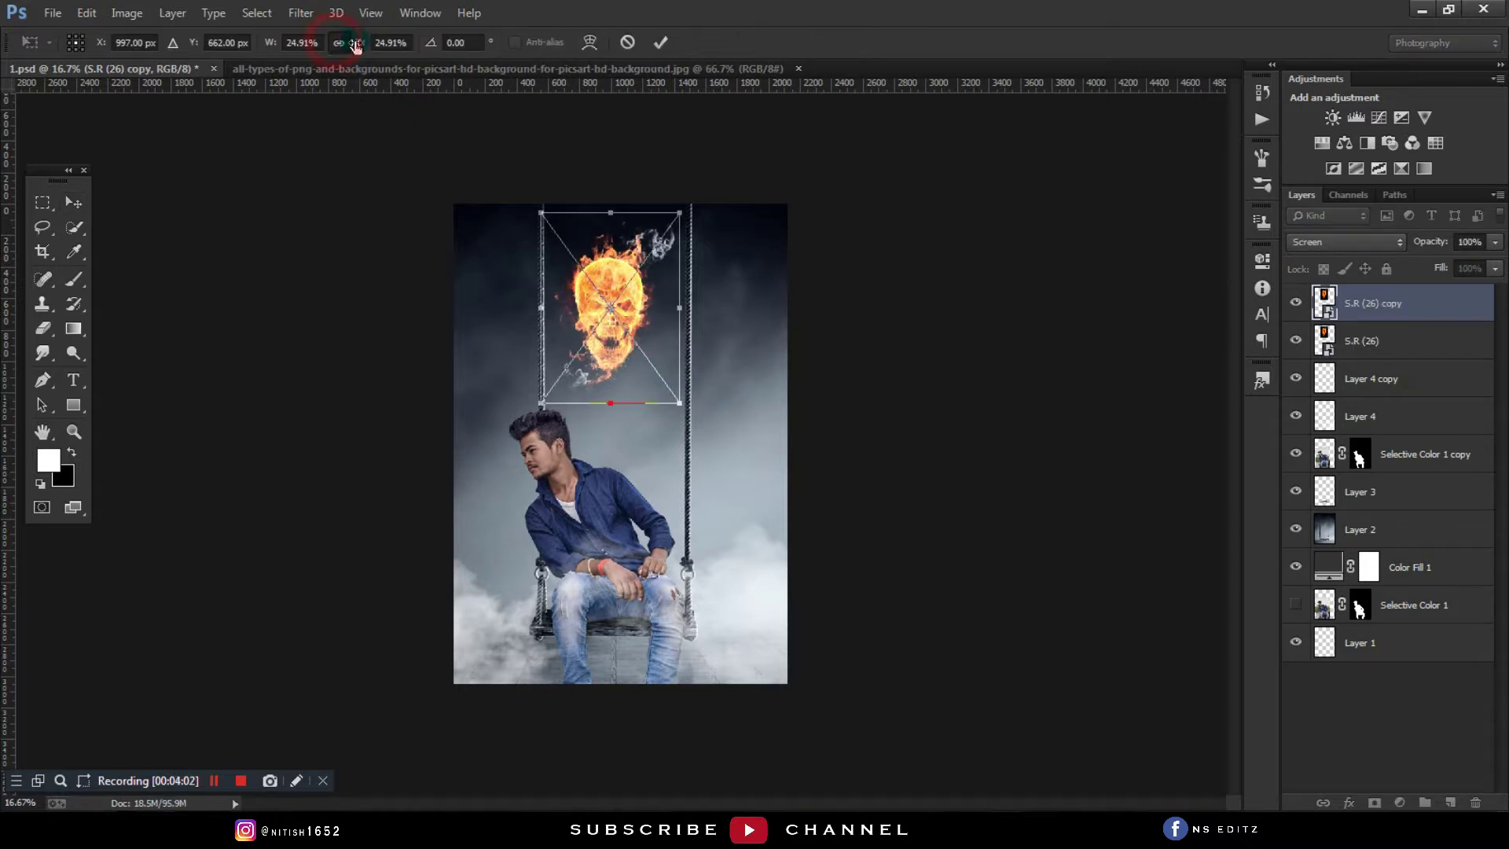
pyautogui.press('Return')
pyautogui.moveTo(627, 325)
pyautogui.mouseDown()
pyautogui.moveTo(729, 500)
pyautogui.moveTo(726, 465)
pyautogui.mouseUp()
pyautogui.hotkey('ctrl', 't')
pyautogui.moveTo(770, 539)
pyautogui.mouseDown()
pyautogui.moveTo(750, 535)
pyautogui.moveTo(775, 546)
pyautogui.mouseUp()
pyautogui.moveTo(725, 427)
pyautogui.mouseDown()
pyautogui.moveTo(717, 460)
pyautogui.moveTo(775, 452)
pyautogui.mouseUp()
pyautogui.press('Return')
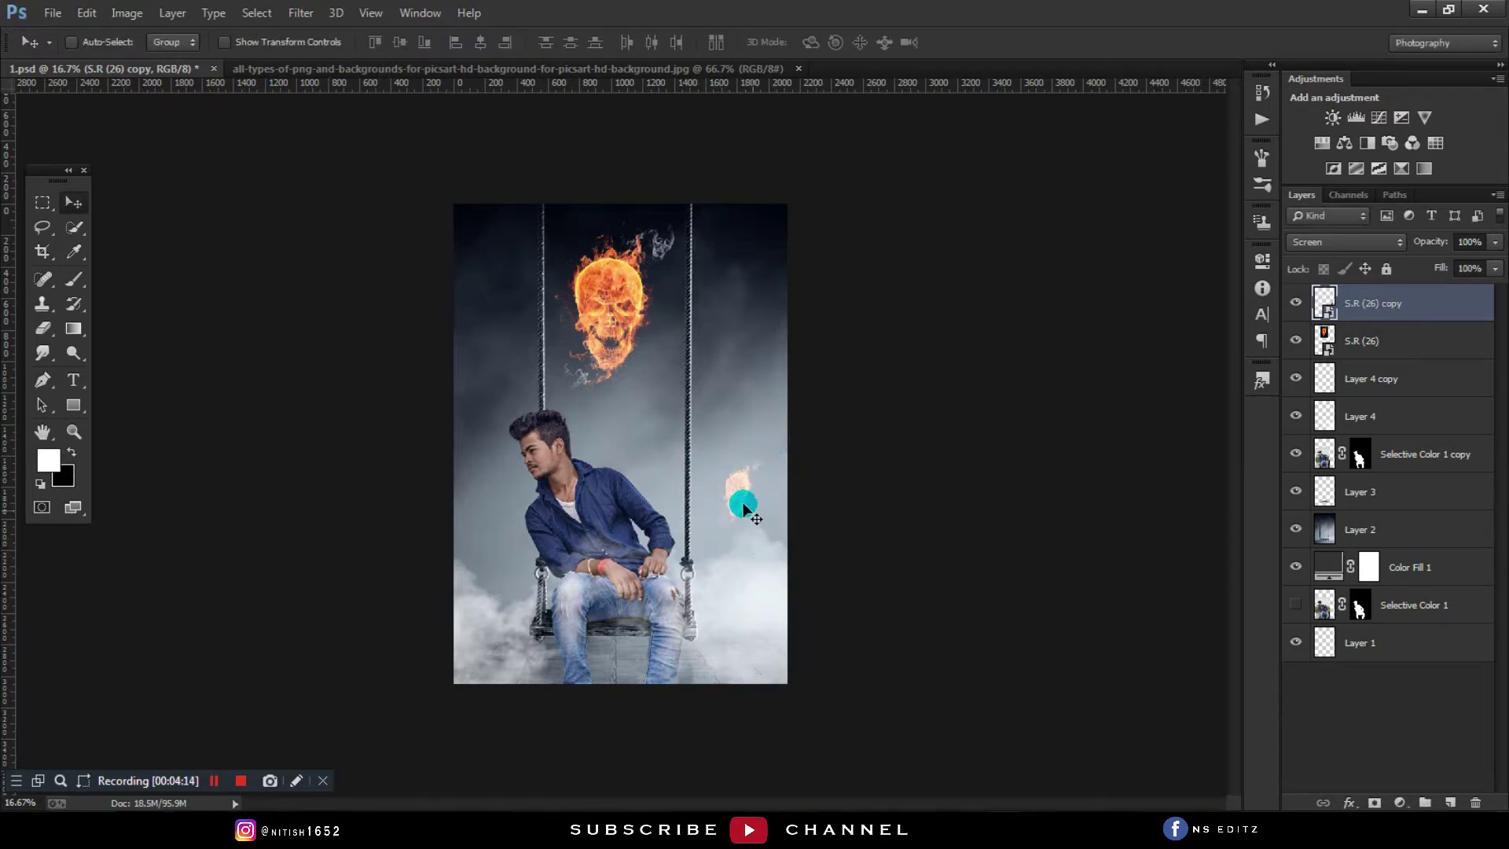
pyautogui.click(302, 13)
pyautogui.moveTo(309, 238)
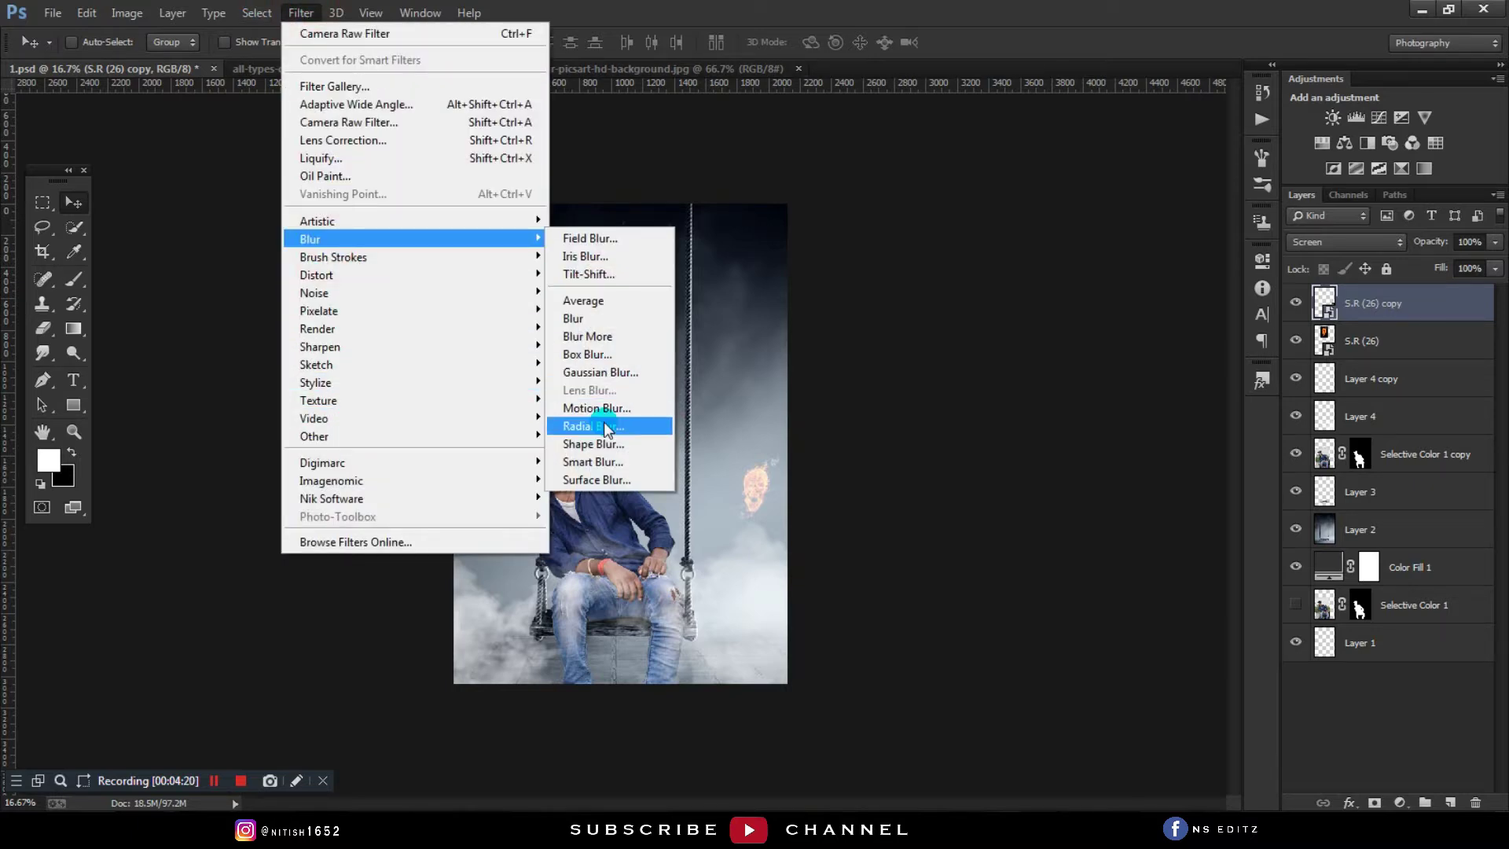
# Step: Apply Motion Blur to the right skull copy, then target the S.R (26) skull layer
pyautogui.click(597, 407)
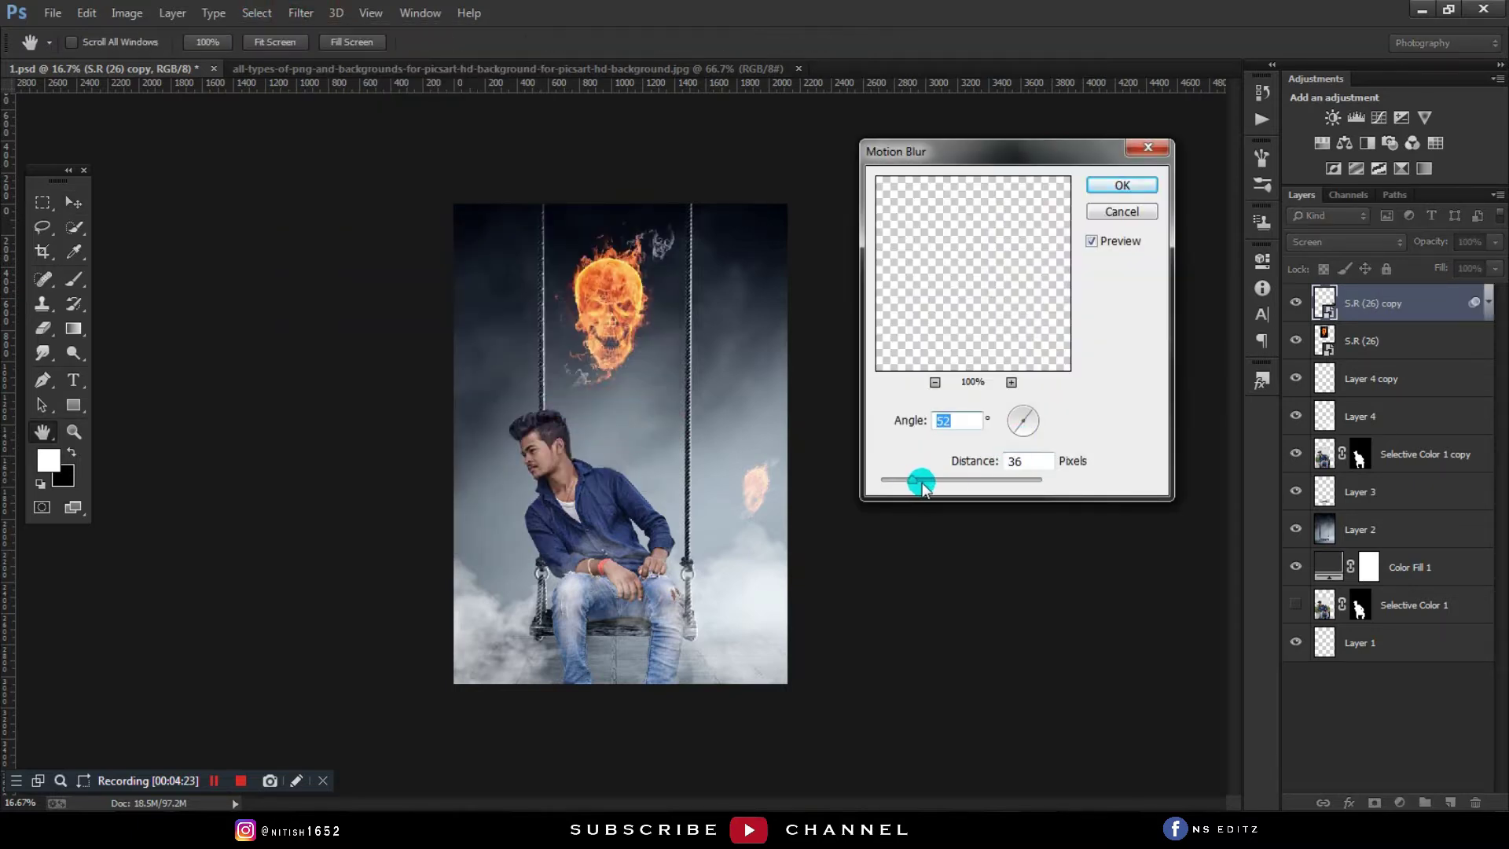
pyautogui.click(1121, 187)
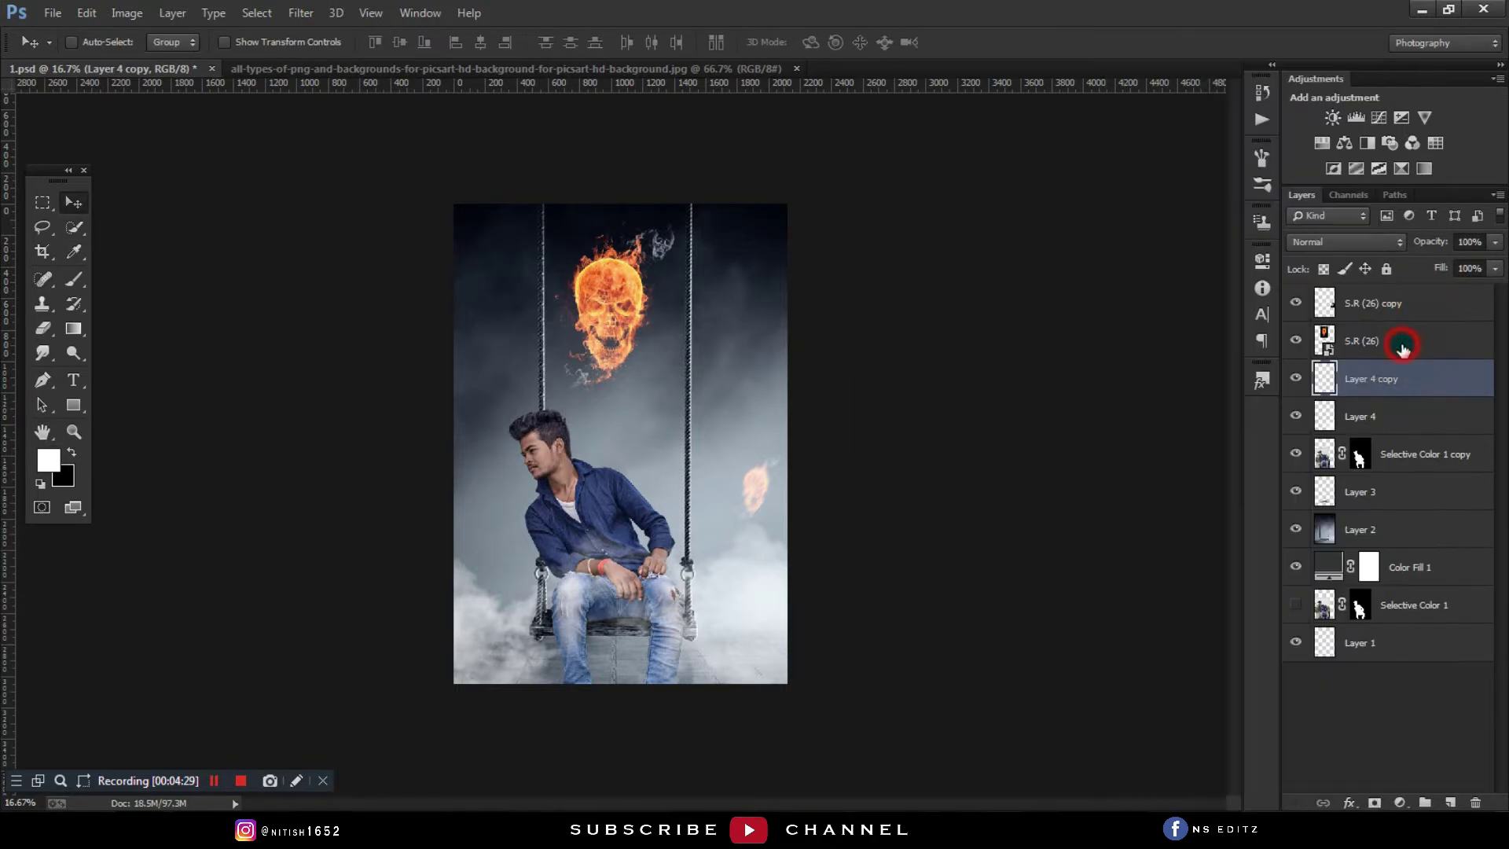
pyautogui.rightClick(1396, 340)
pyautogui.click(1214, 247)
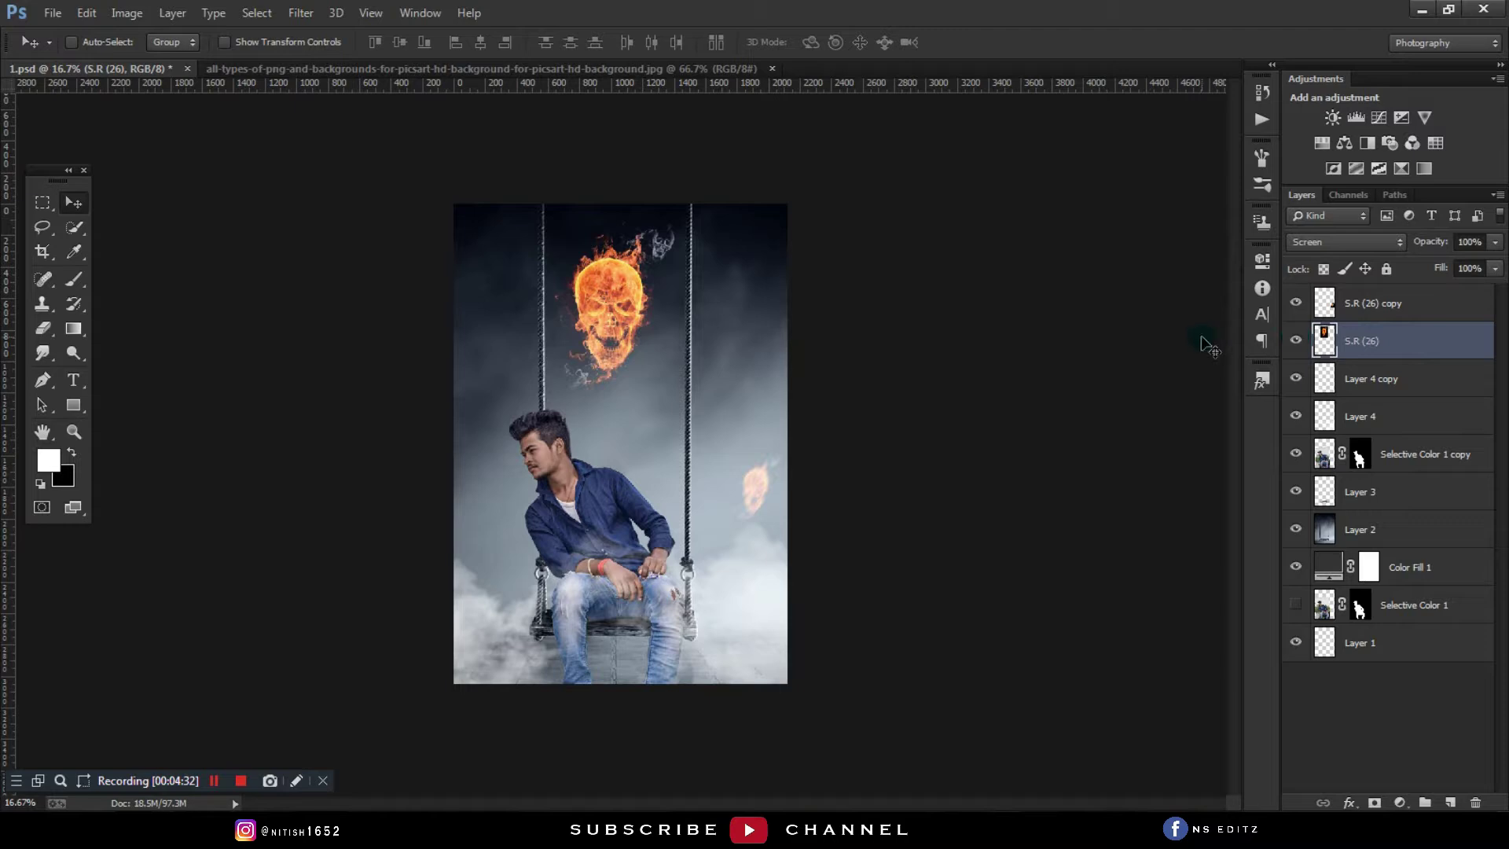
# Step: Duplicate S.R (26), scale the copy to 75%, and move it to the man's left
pyautogui.hotkey('ctrl', 'j')
pyautogui.hotkey('ctrl', 't')
pyautogui.click(332, 41)
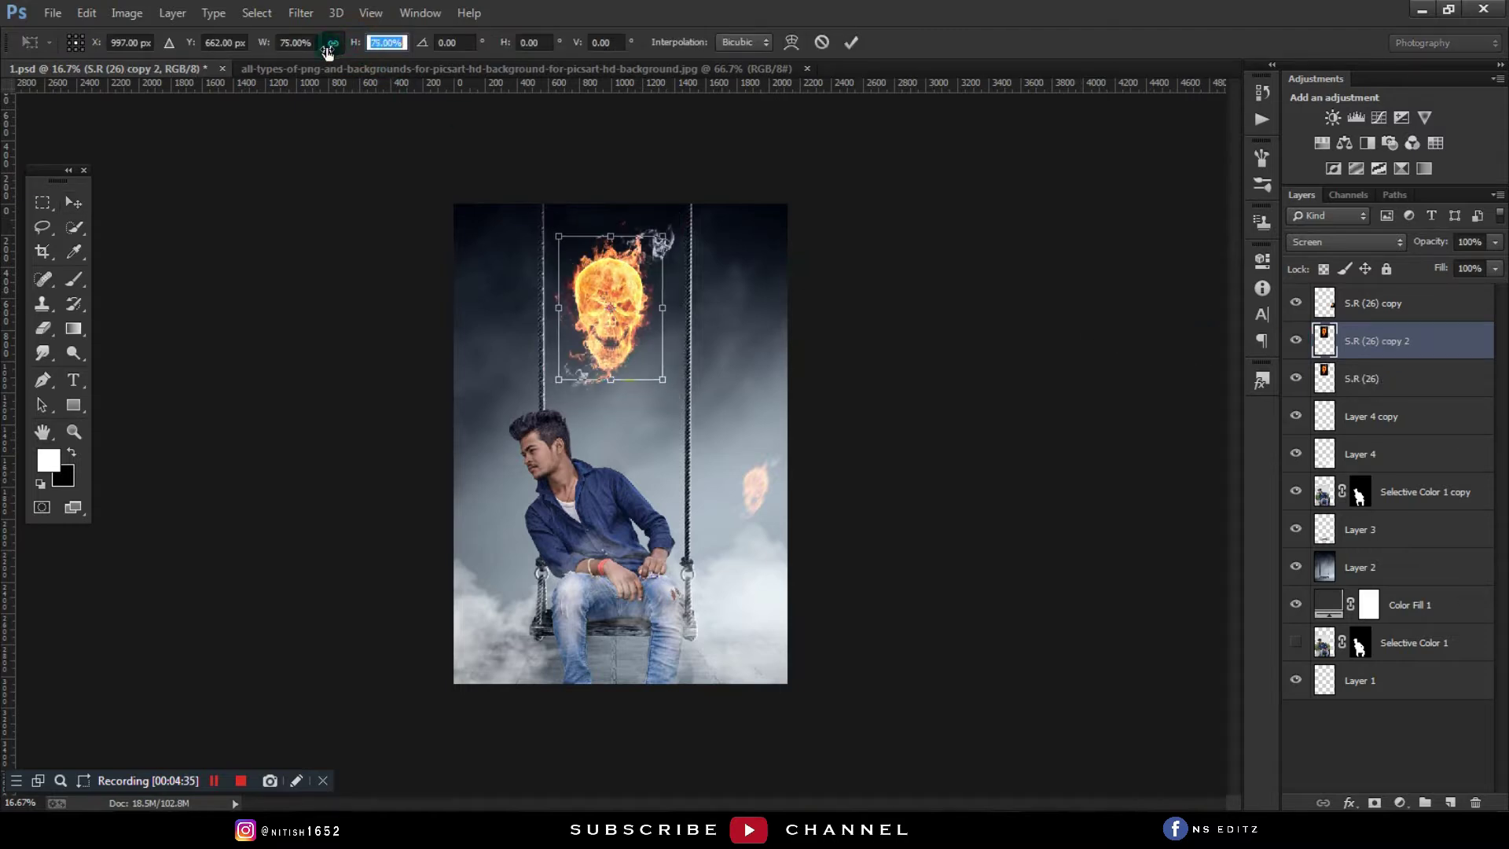
pyautogui.press('Return')
pyautogui.moveTo(625, 312)
pyautogui.mouseDown()
pyautogui.moveTo(508, 556)
pyautogui.moveTo(511, 542)
pyautogui.mouseUp()
# Step: Rotate and distort the small skull, then soften it with a 52° Motion Blur
pyautogui.hotkey('ctrl', 't')
pyautogui.moveTo(550, 625)
pyautogui.mouseDown()
pyautogui.moveTo(529, 586)
pyautogui.moveTo(485, 604)
pyautogui.mouseUp()
pyautogui.moveTo(446, 621); pyautogui.dragTo(455, 616)
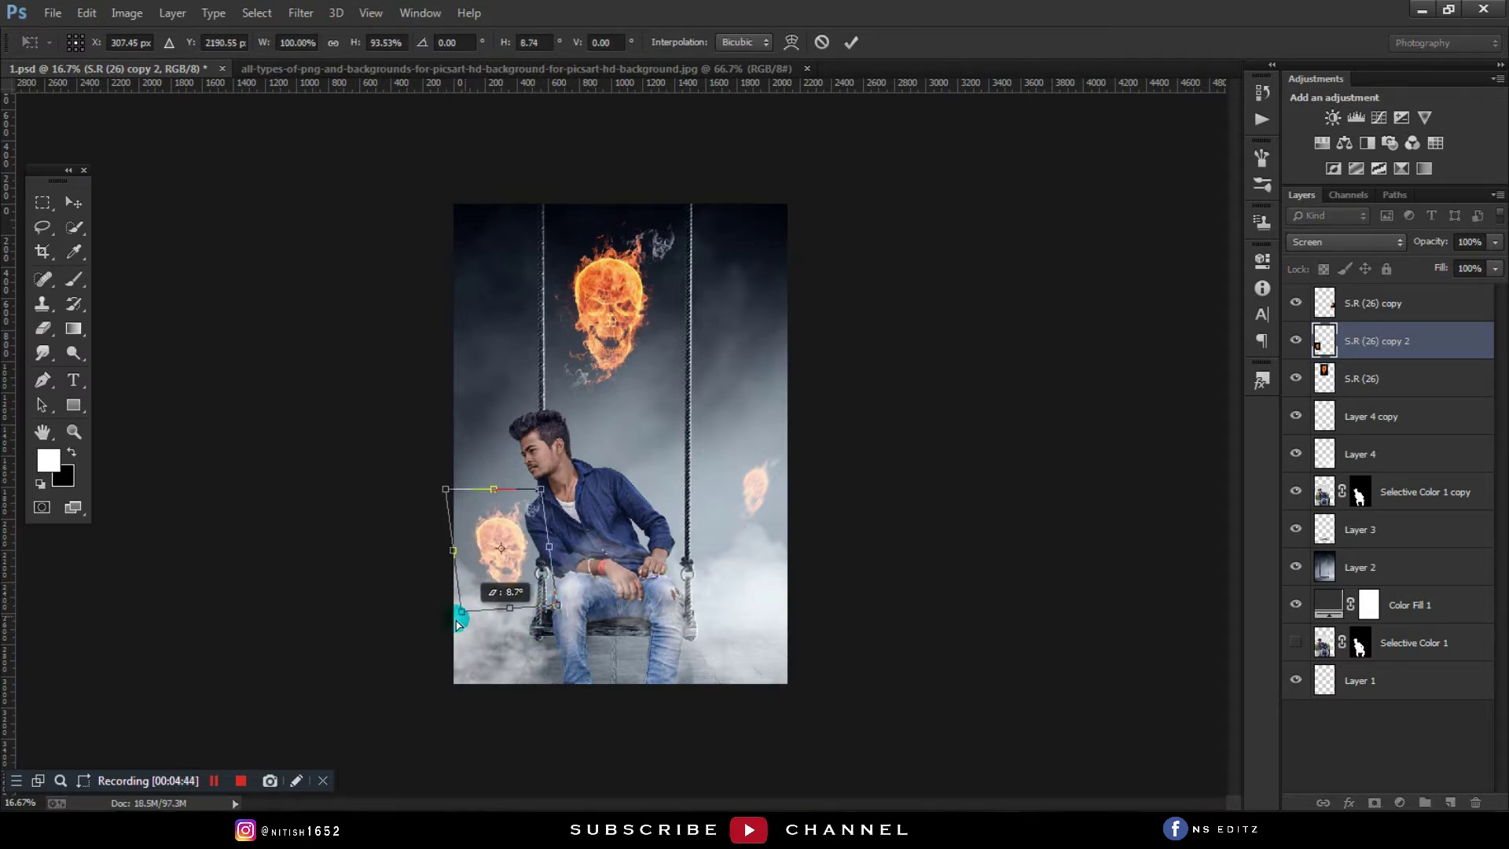
pyautogui.moveTo(445, 489); pyautogui.dragTo(554, 485)
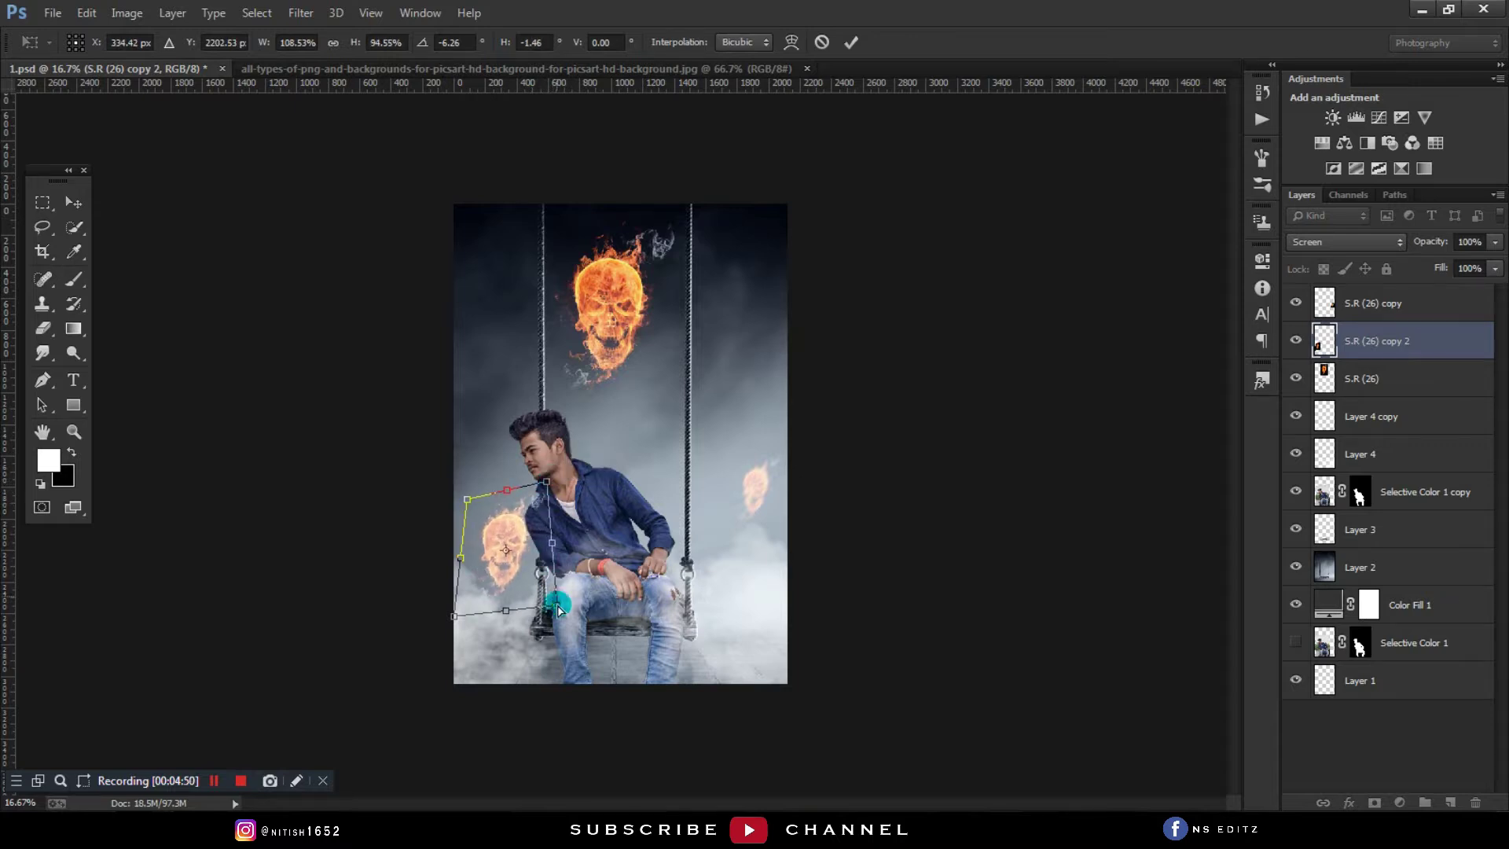
pyautogui.moveTo(558, 604); pyautogui.dragTo(555, 597)
pyautogui.moveTo(454, 616); pyautogui.dragTo(472, 597)
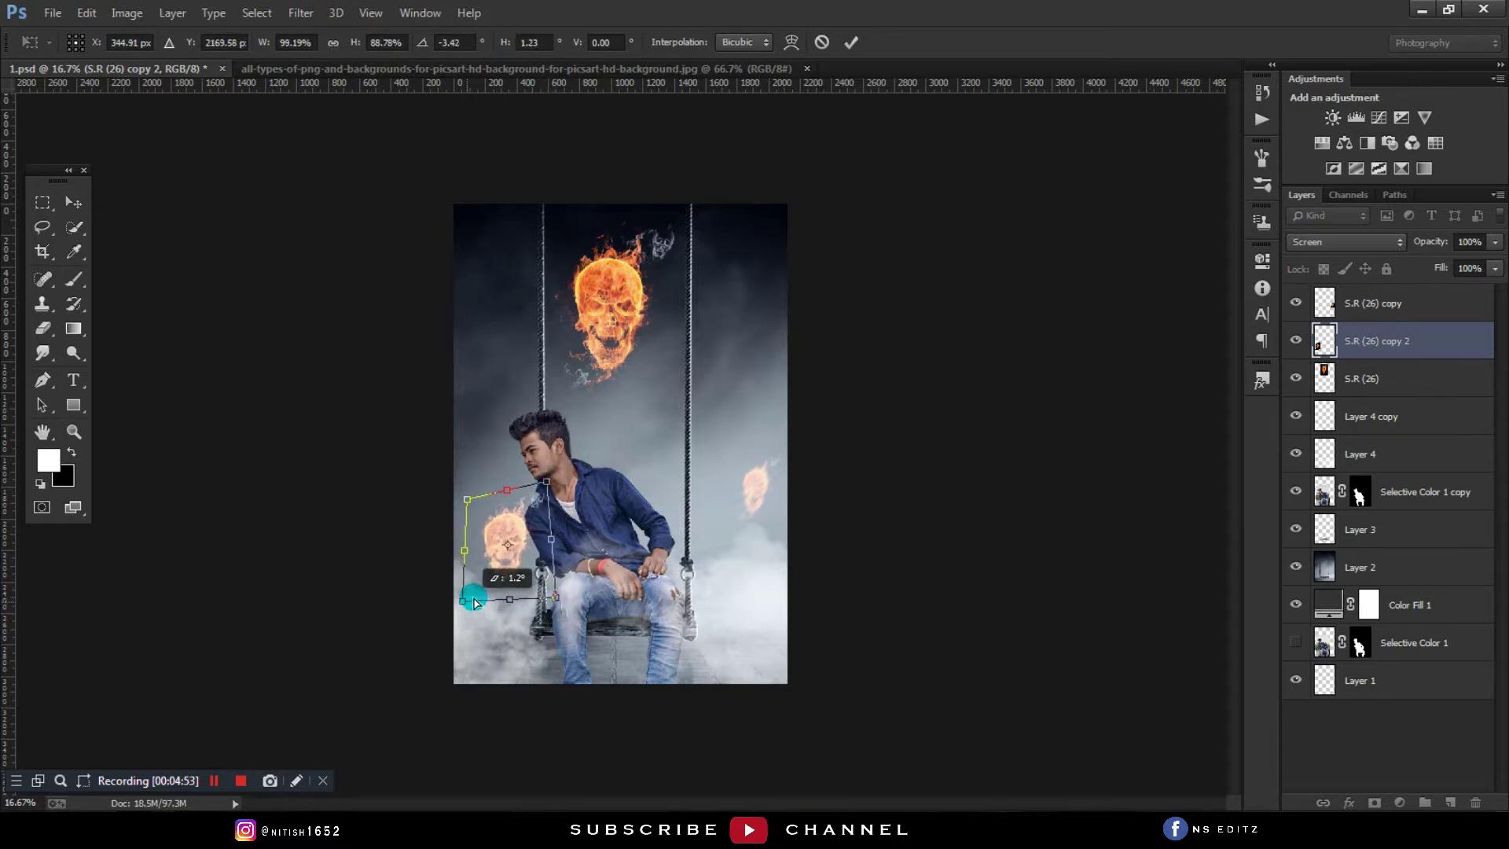
pyautogui.press('Return')
pyautogui.click(301, 12)
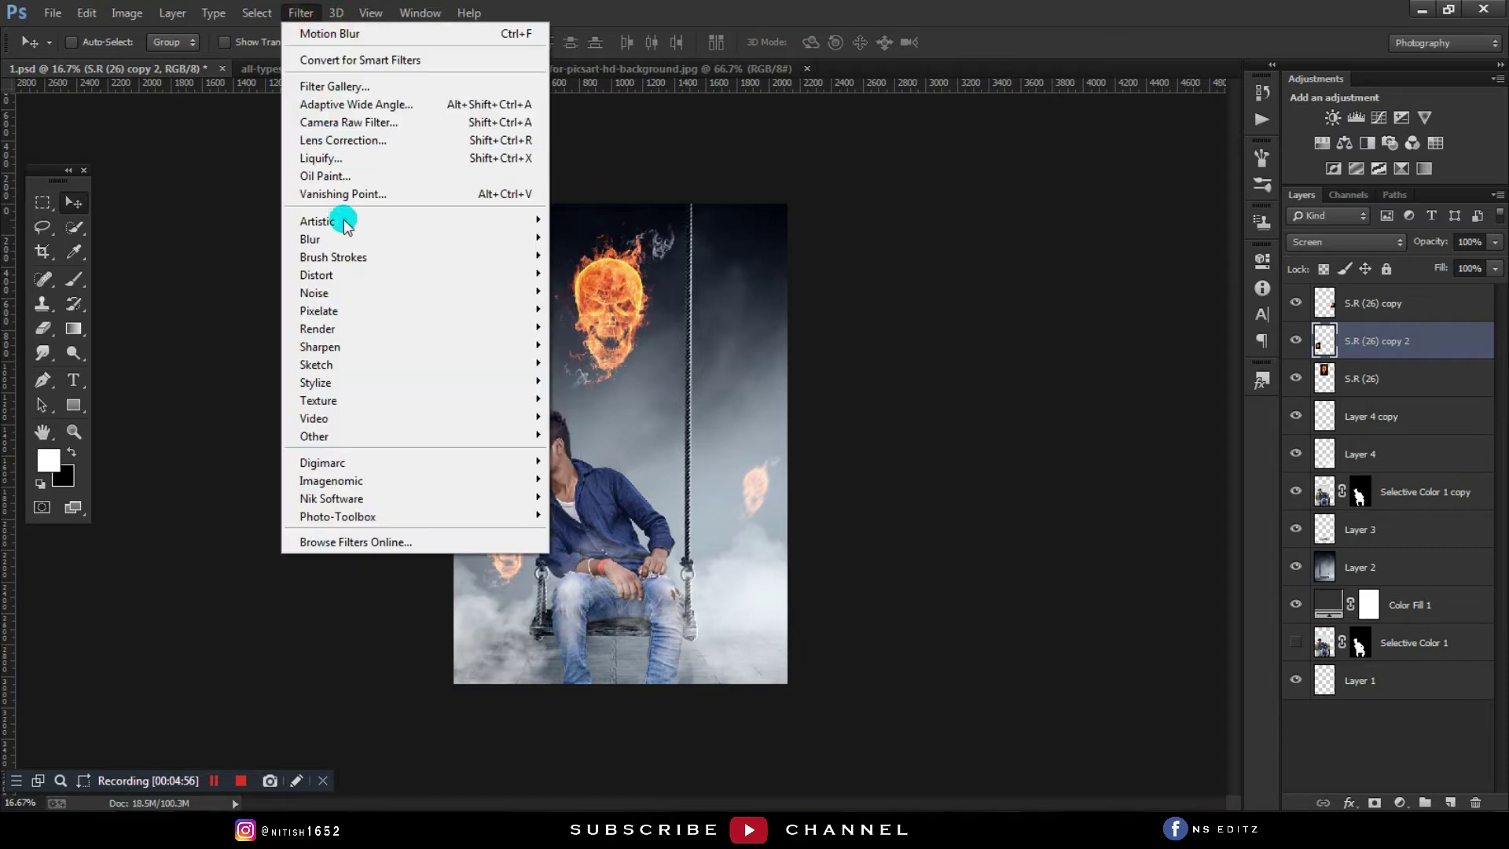
pyautogui.click(629, 407)
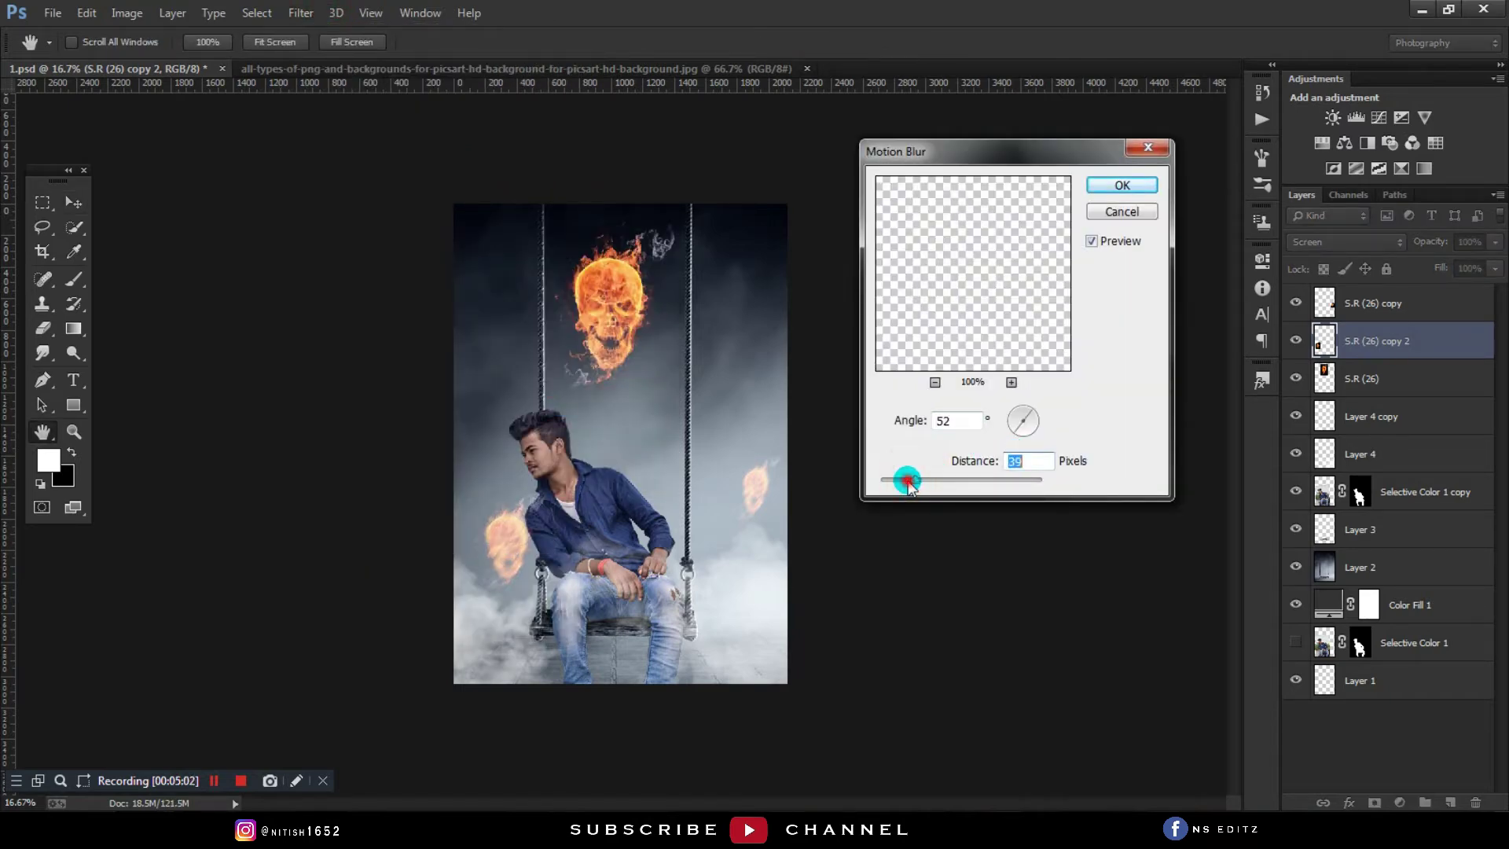
pyautogui.click(1113, 178)
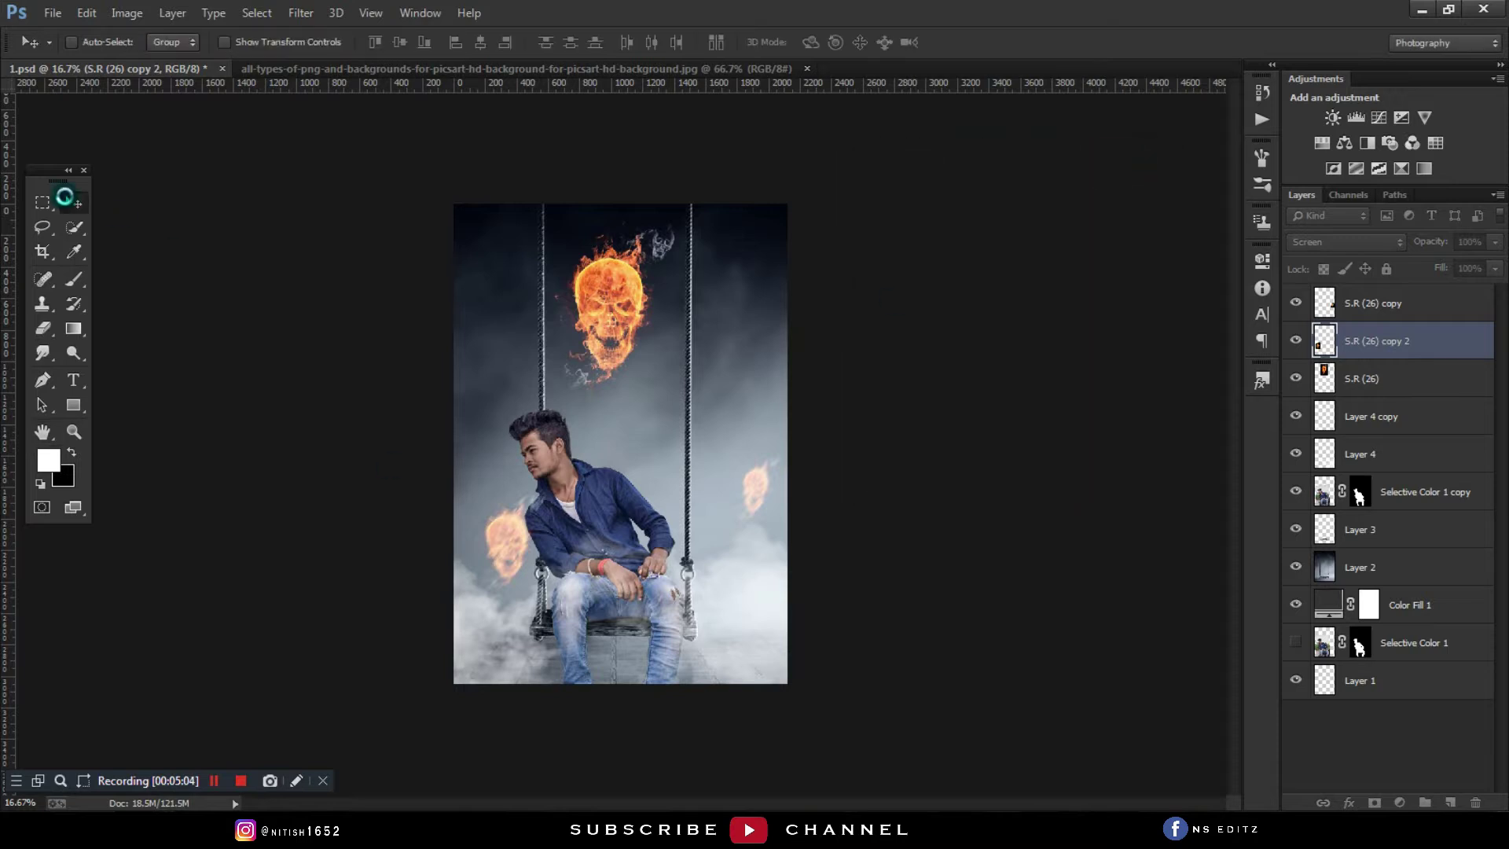
# Step: Move the small skull layer below Selective Color 1 copy and shift it further down-left
pyautogui.click(1326, 351)
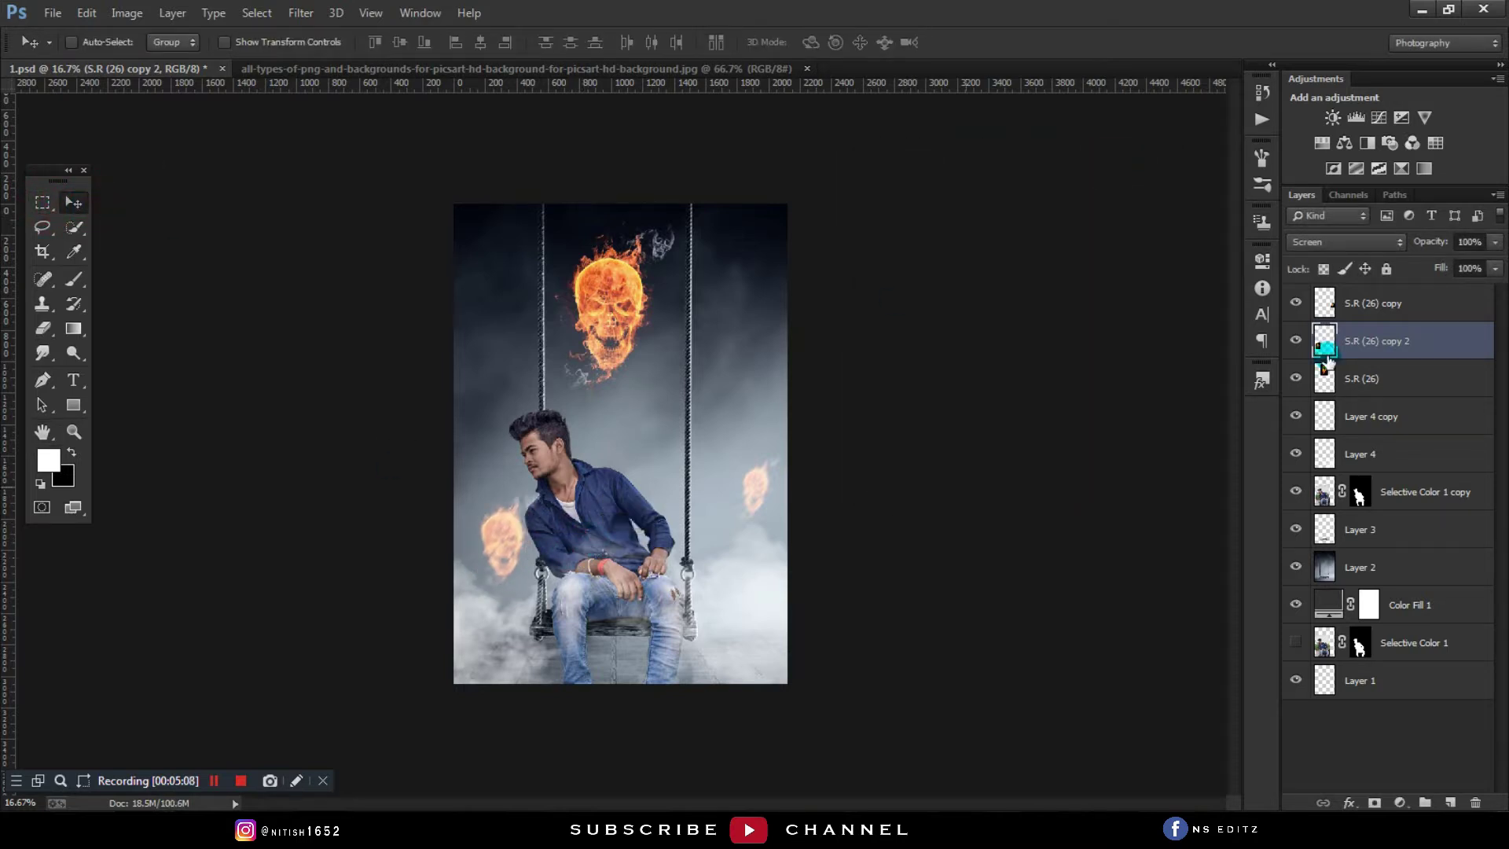
pyautogui.moveTo(1326, 358); pyautogui.dragTo(1337, 491)
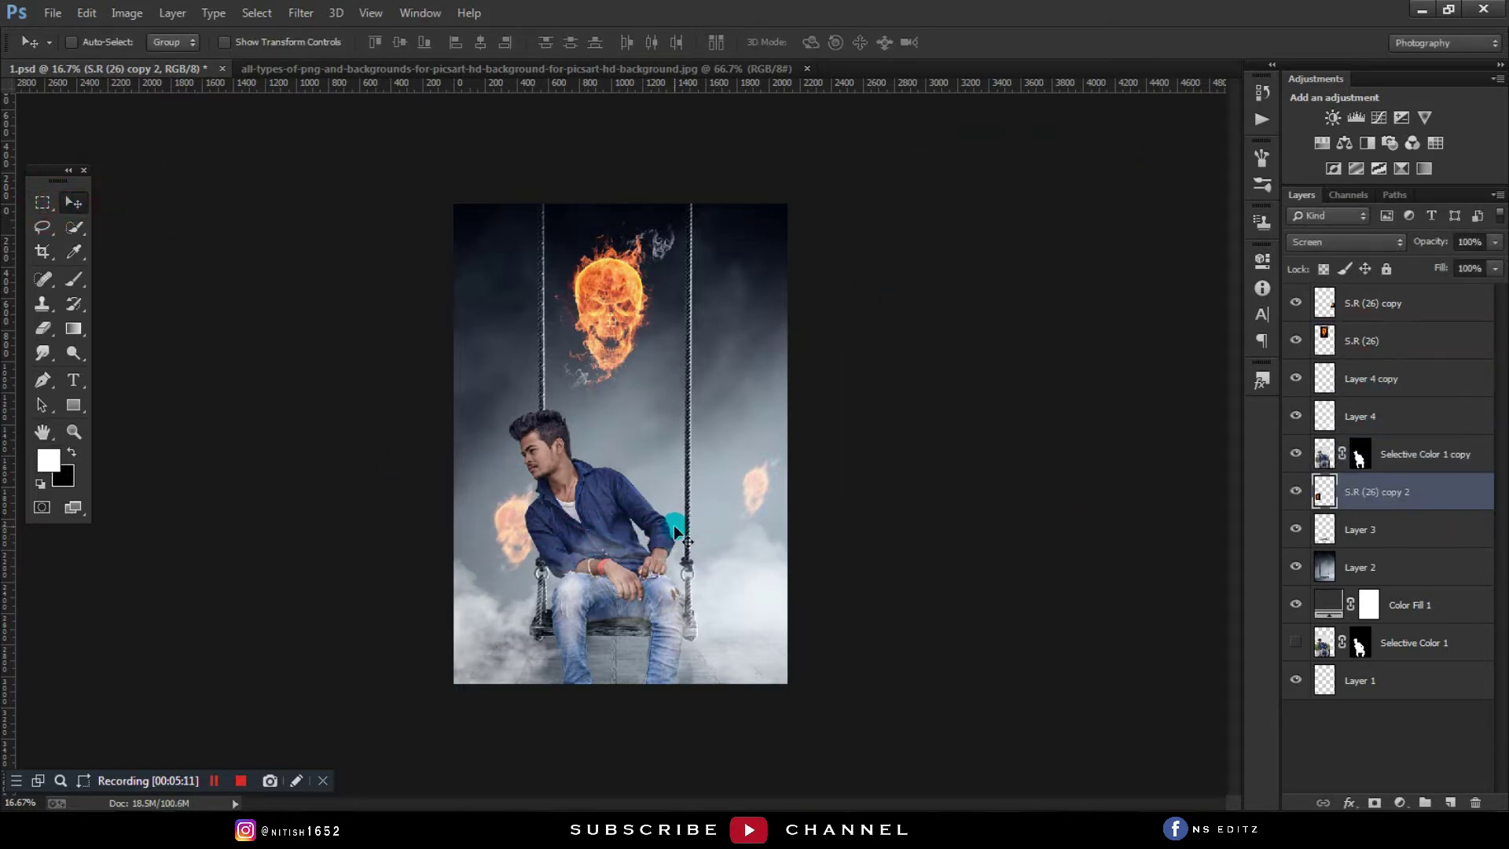
pyautogui.hotkey('ctrl', 't')
pyautogui.moveTo(580, 470)
pyautogui.mouseDown()
pyautogui.moveTo(522, 550)
pyautogui.moveTo(752, 319)
pyautogui.moveTo(786, 197)
pyautogui.mouseUp()
pyautogui.doubleClick(534, 578)
# Step: Apply a Motion Blur with distance 72 to the top-right flaming skull
pyautogui.click(300, 13)
pyautogui.click(315, 239)
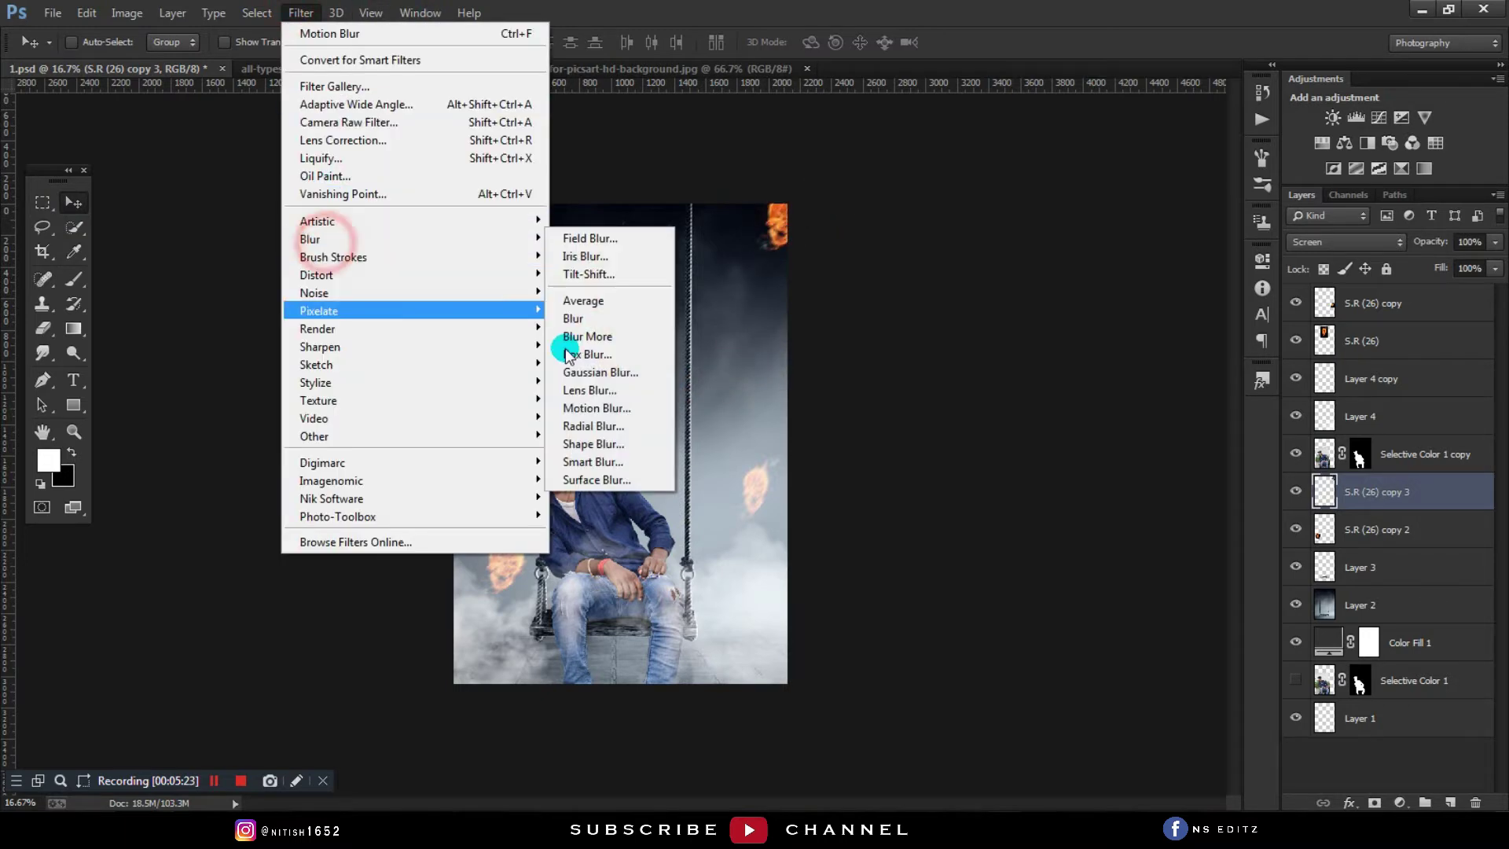
pyautogui.click(591, 372)
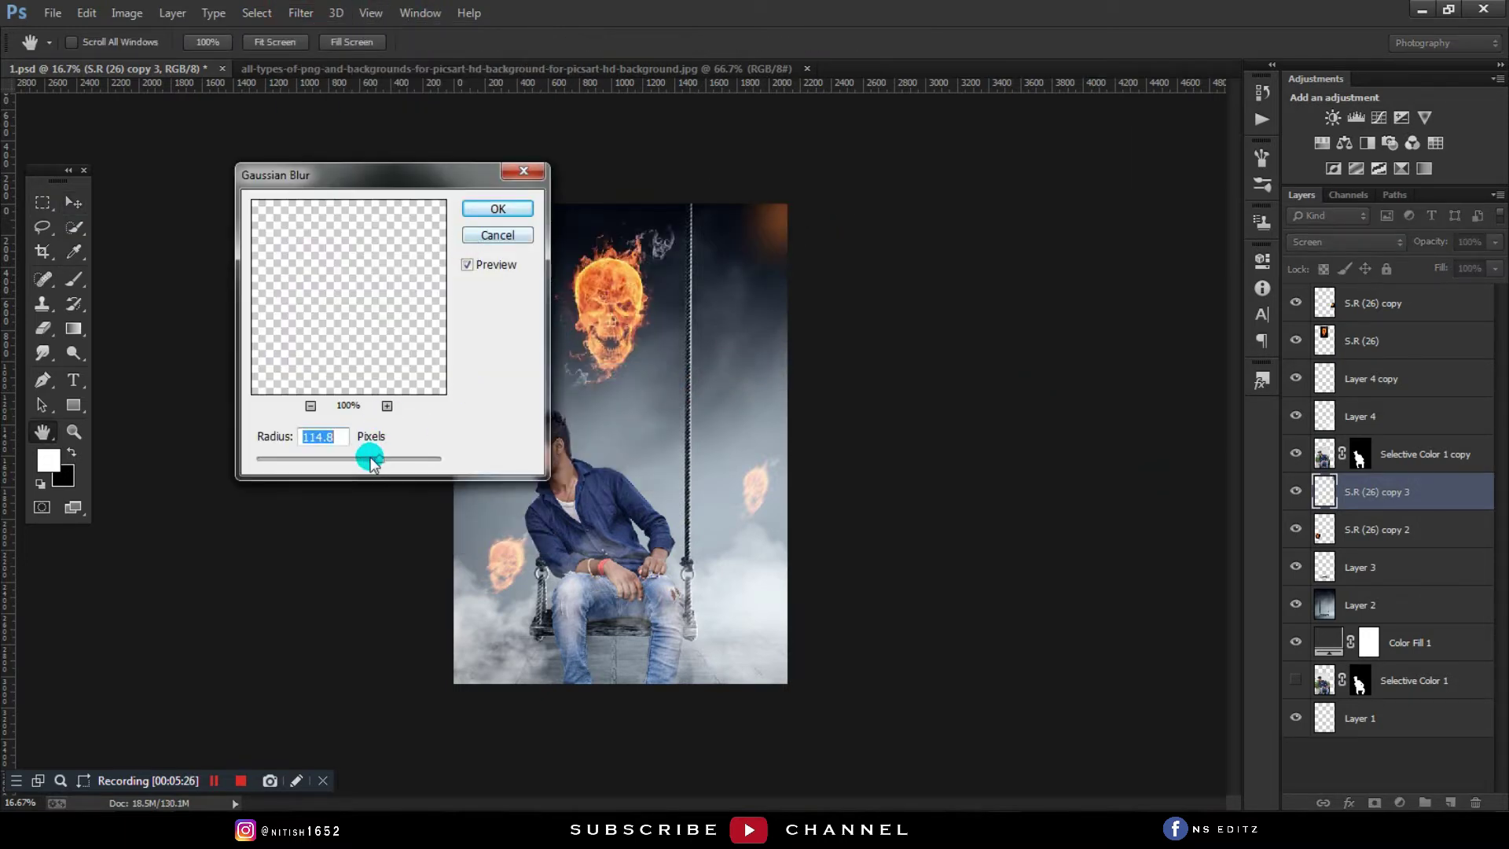
pyautogui.click(502, 230)
pyautogui.click(300, 12)
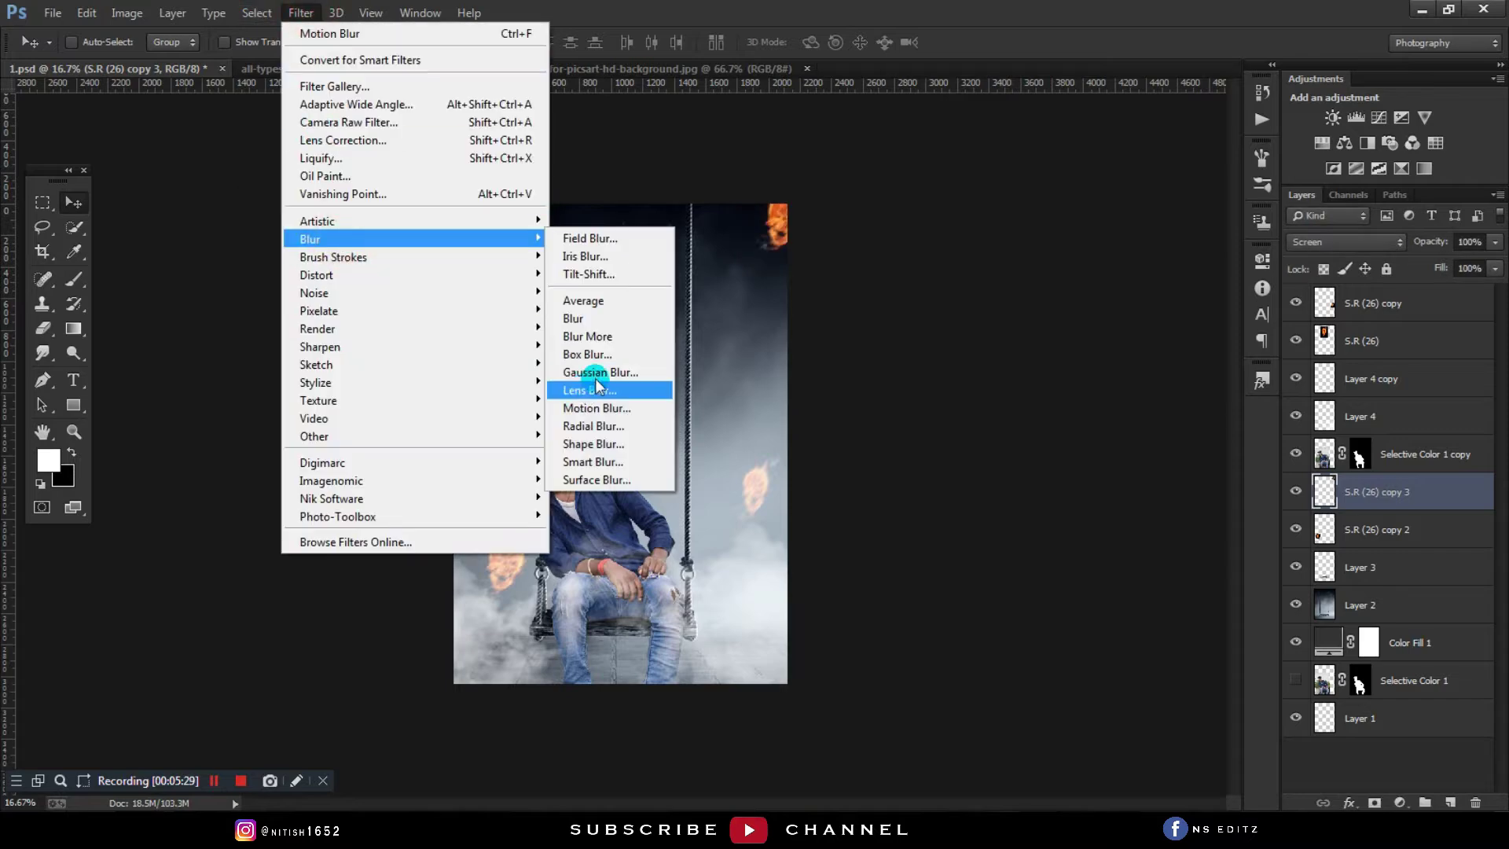
pyautogui.click(598, 408)
pyautogui.moveTo(960, 481)
pyautogui.mouseDown()
pyautogui.moveTo(918, 481)
pyautogui.moveTo(941, 484)
pyautogui.mouseUp()
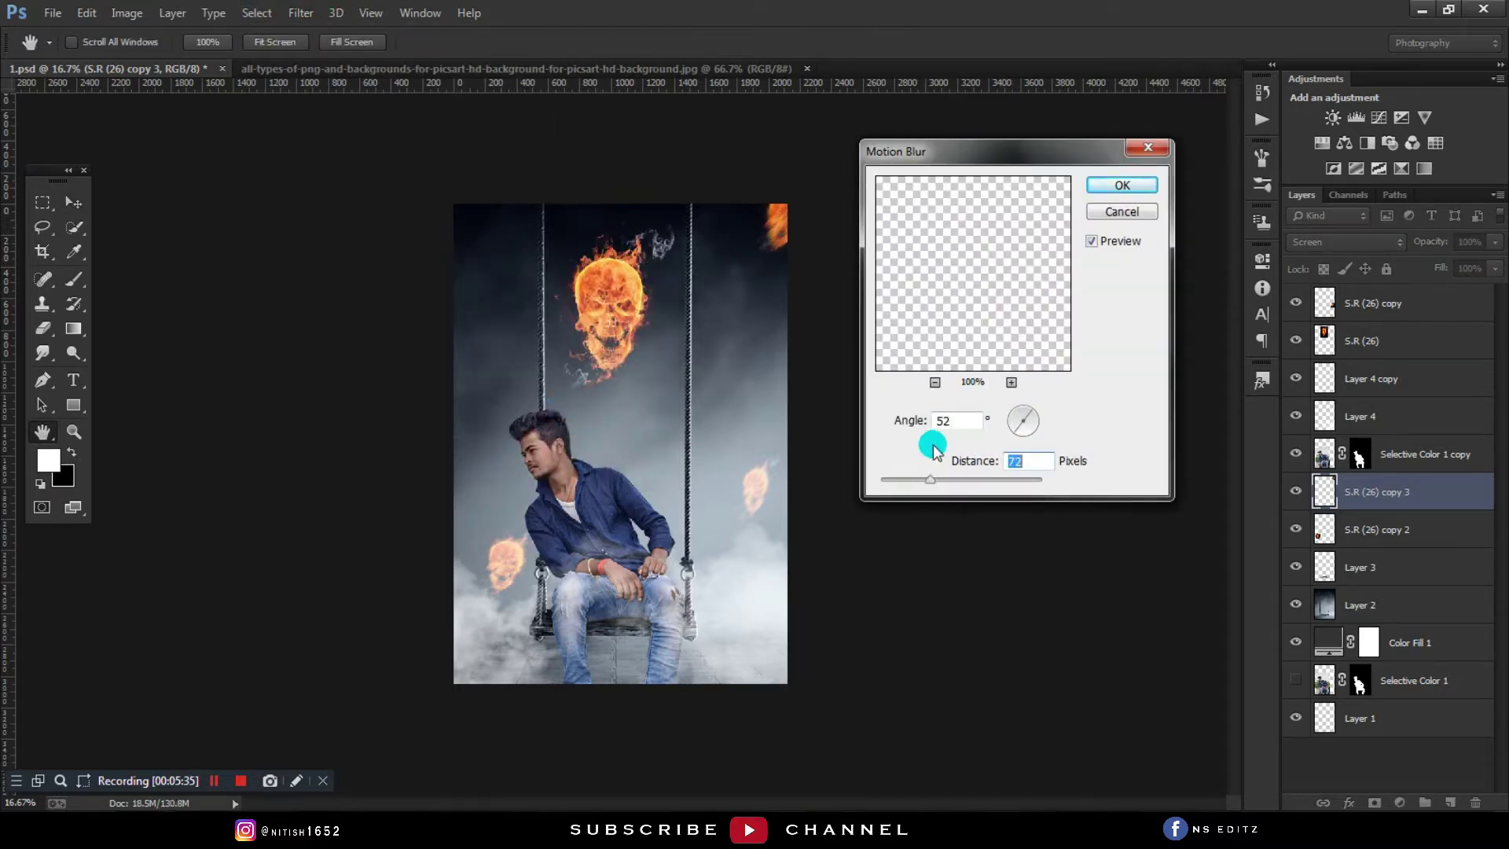
pyautogui.click(1113, 185)
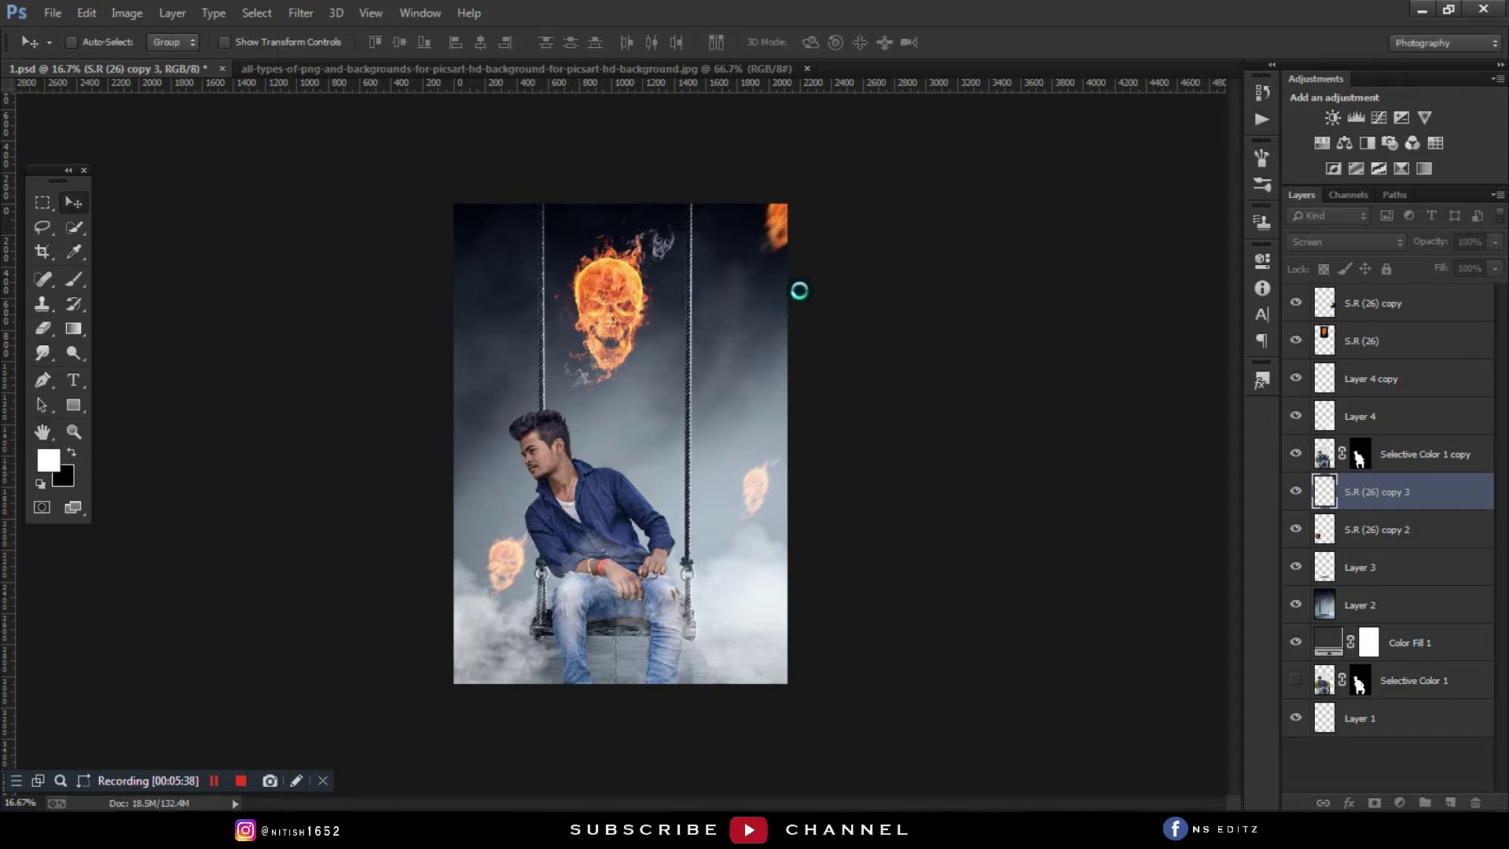
# Step: Duplicate the flaming skull rotated at the upper-left, then add an empty layer above Selective Color 1 copy
pyautogui.moveTo(781, 234); pyautogui.dragTo(778, 631)
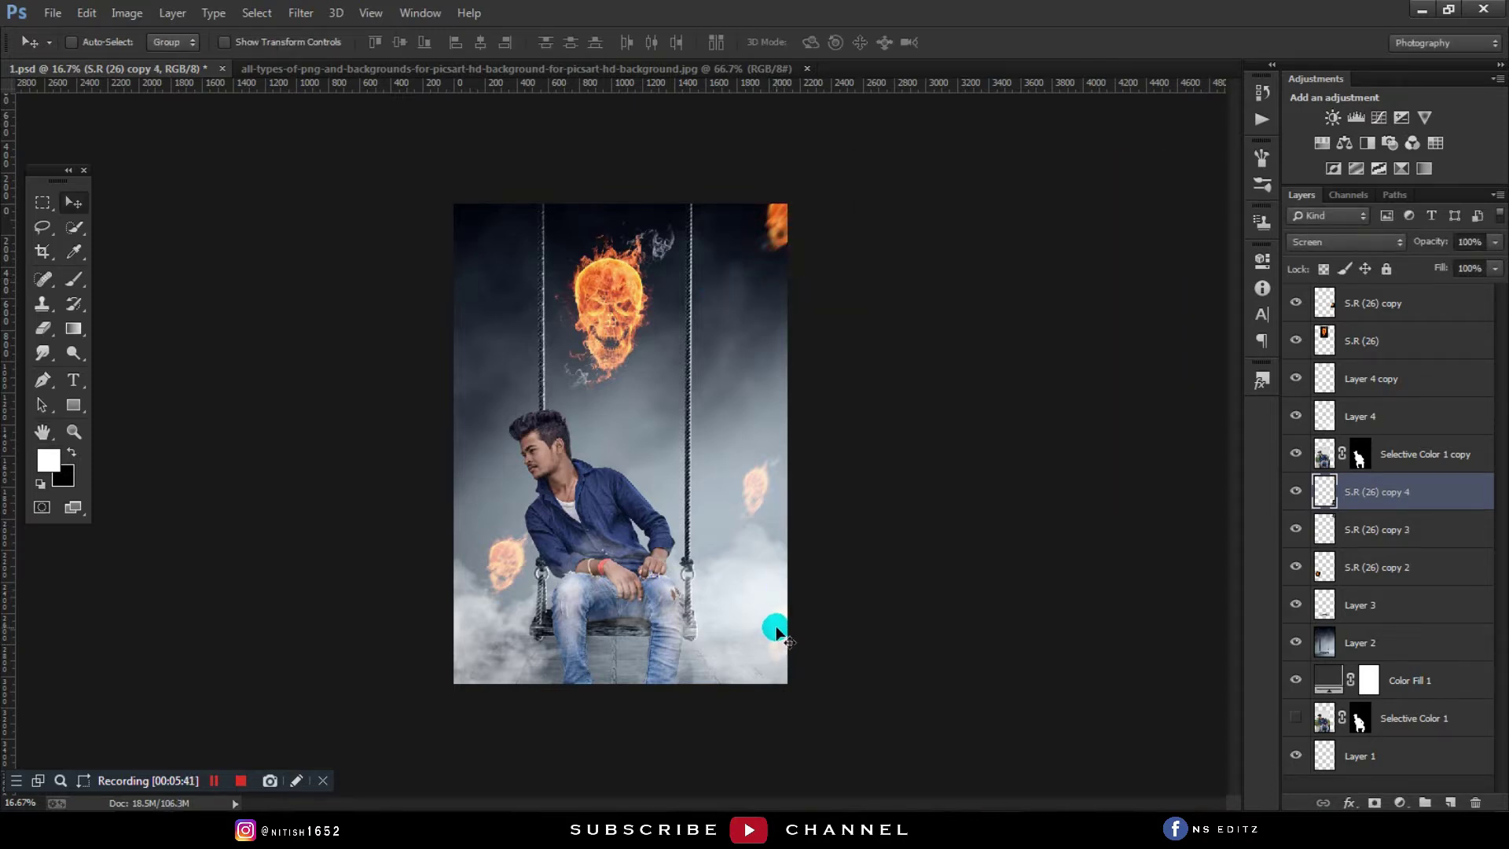
pyautogui.hotkey('ctrl', 't')
pyautogui.moveTo(900, 556)
pyautogui.mouseDown()
pyautogui.moveTo(834, 621)
pyautogui.moveTo(472, 338)
pyautogui.mouseUp()
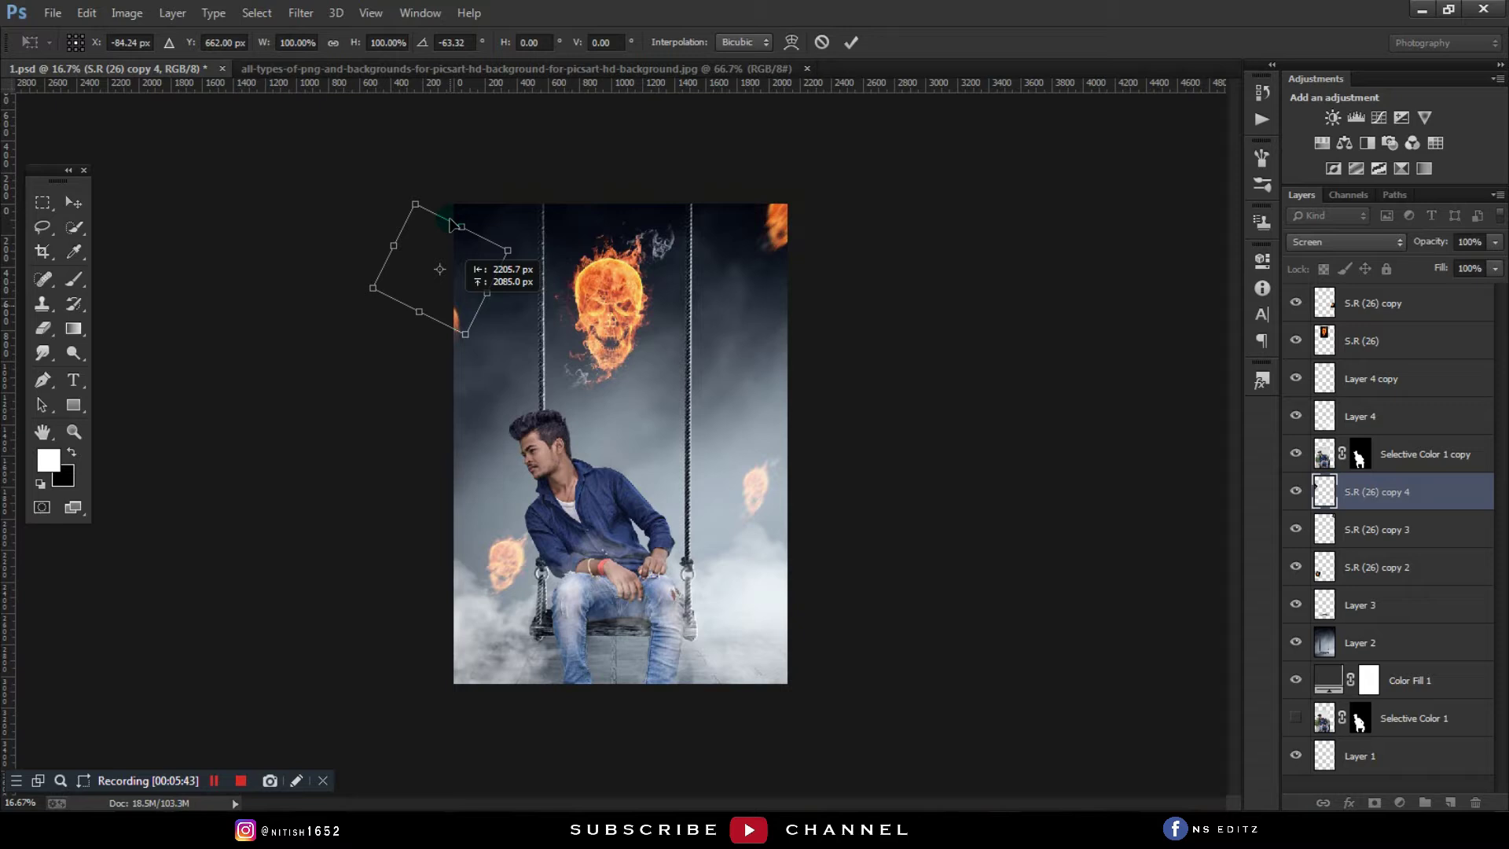
pyautogui.doubleClick(484, 338)
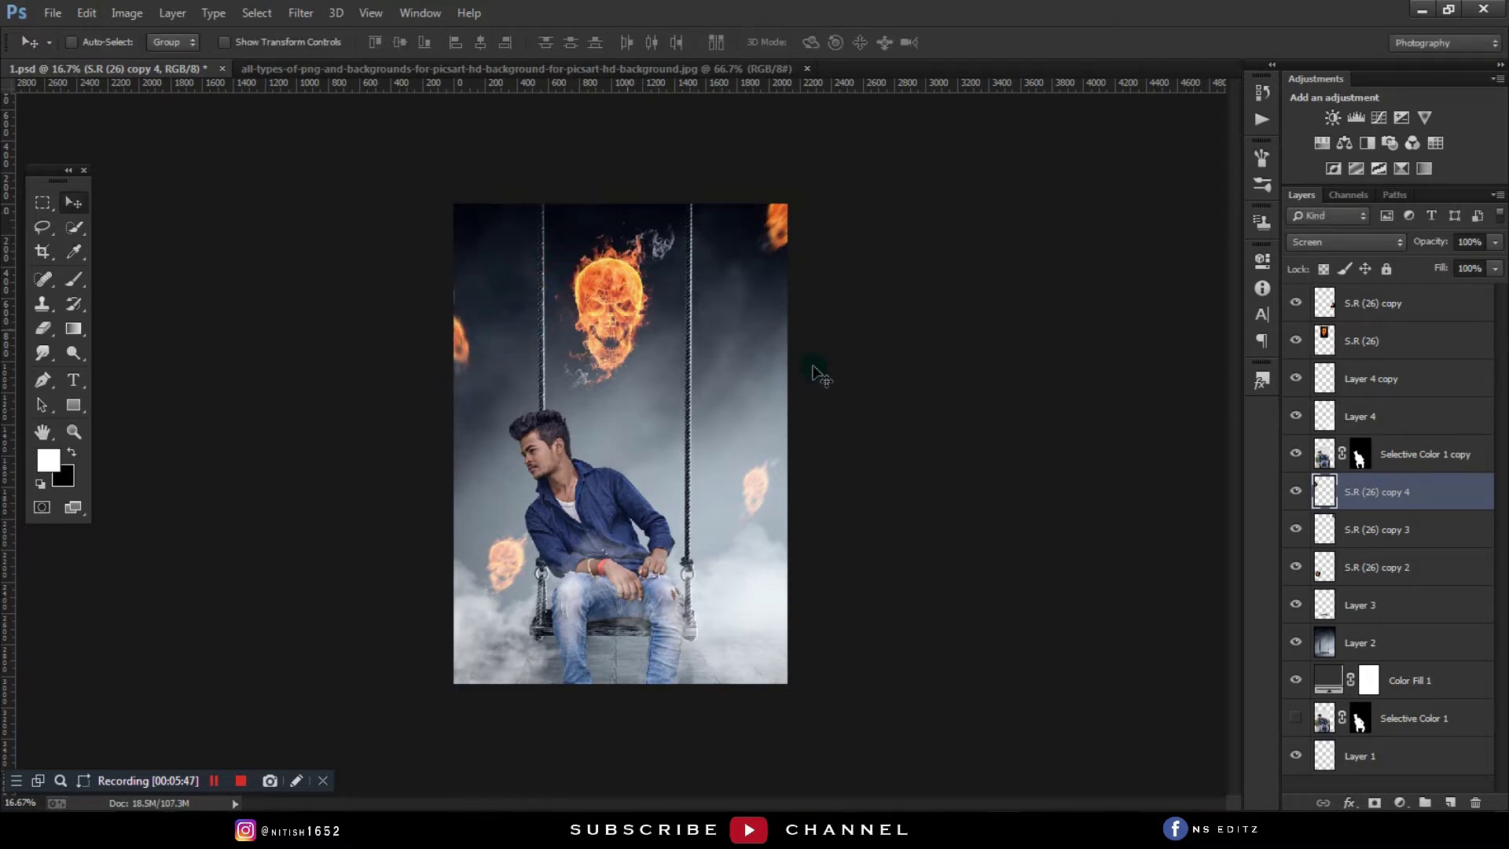
pyautogui.click(1367, 460)
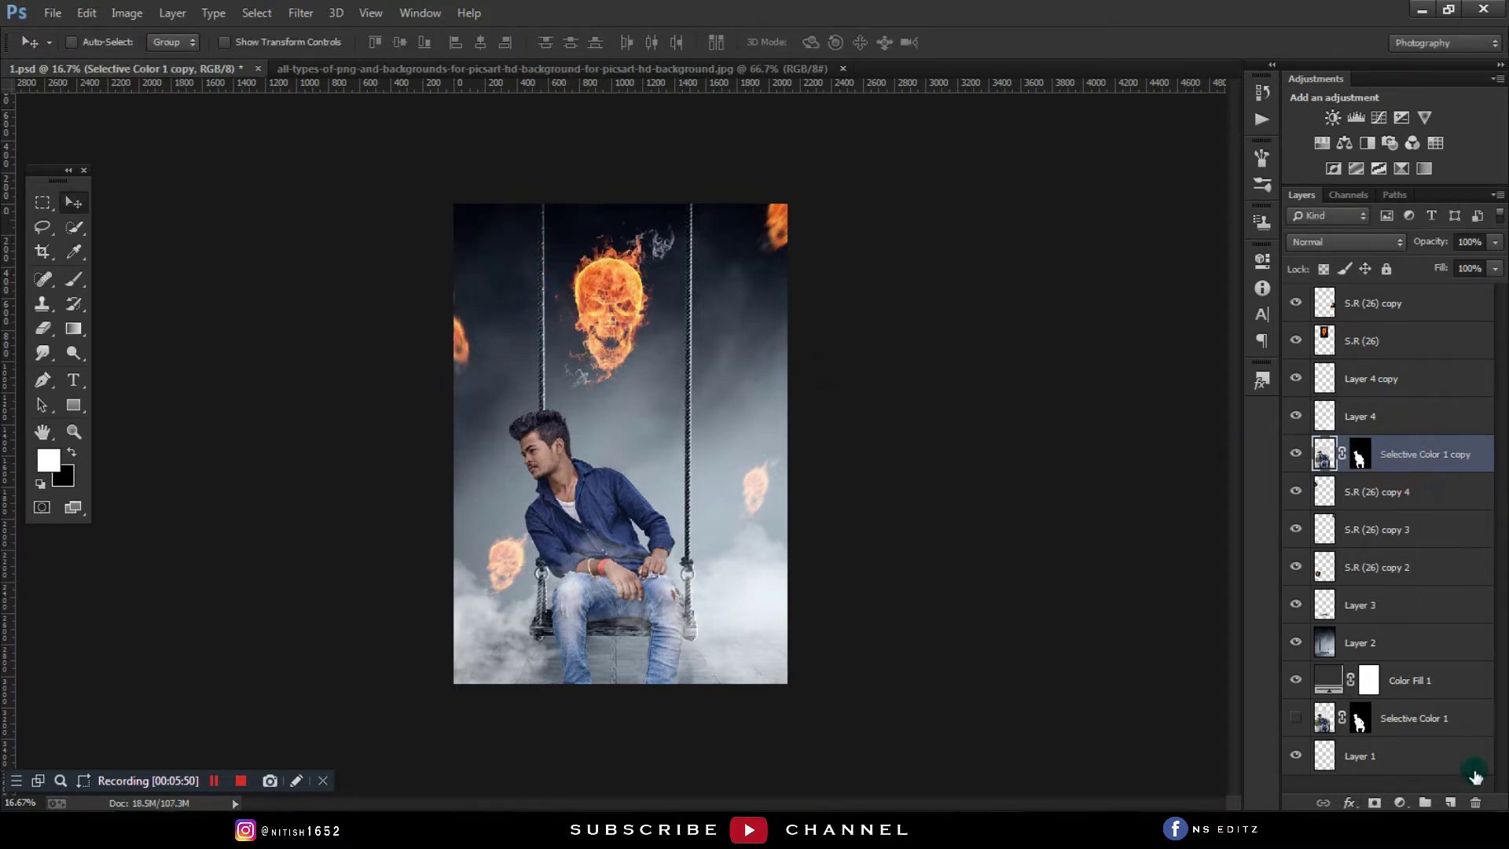
pyautogui.click(1458, 801)
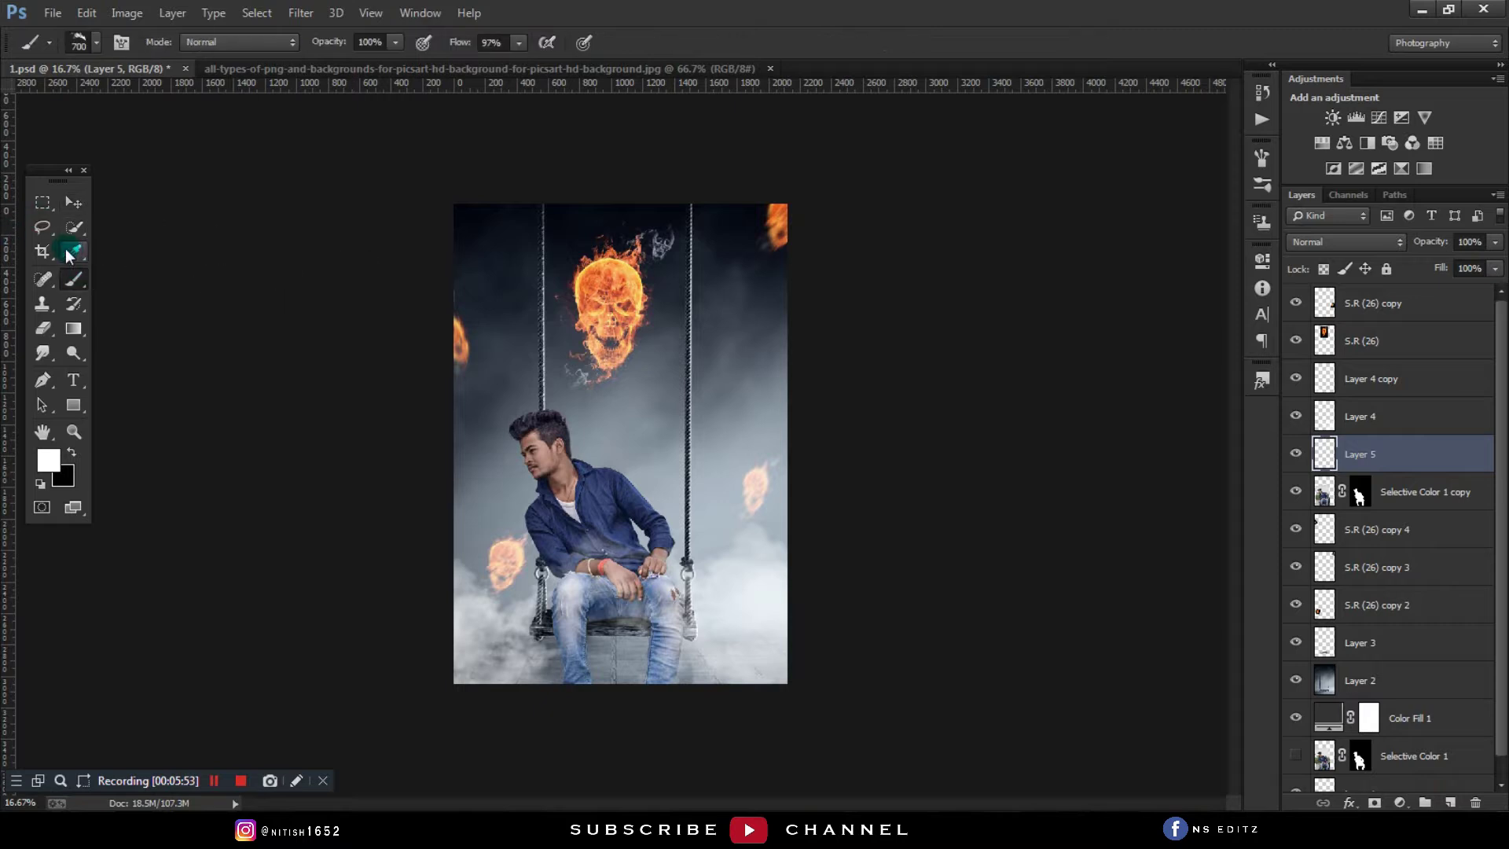
# Step: Sample orange from a flaming skull and set up a soft round brush at size 800
pyautogui.click(73, 252)
pyautogui.click(601, 263)
pyautogui.click(74, 279)
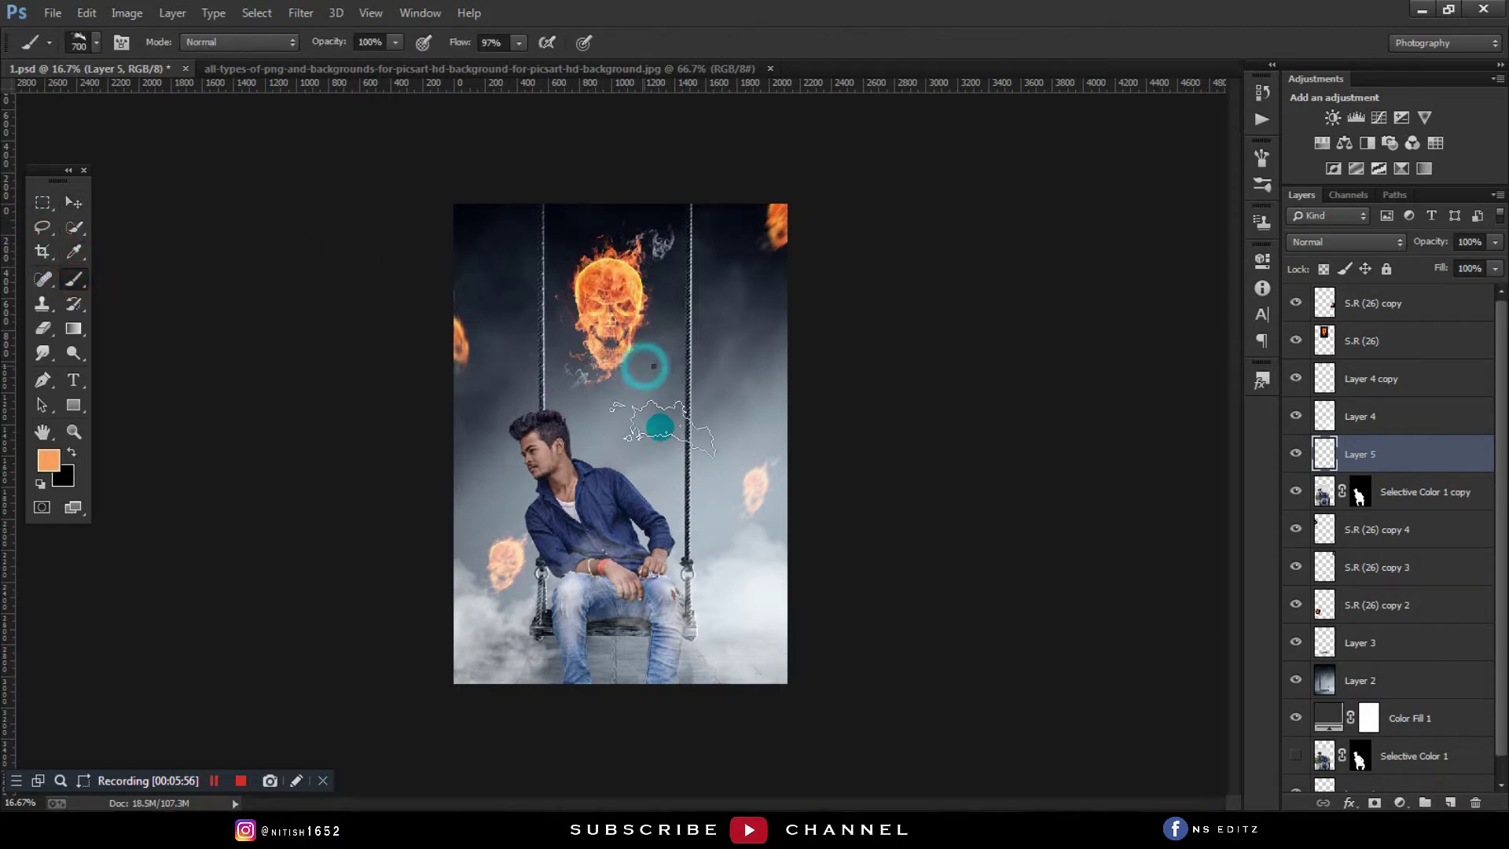
pyautogui.rightClick(658, 481)
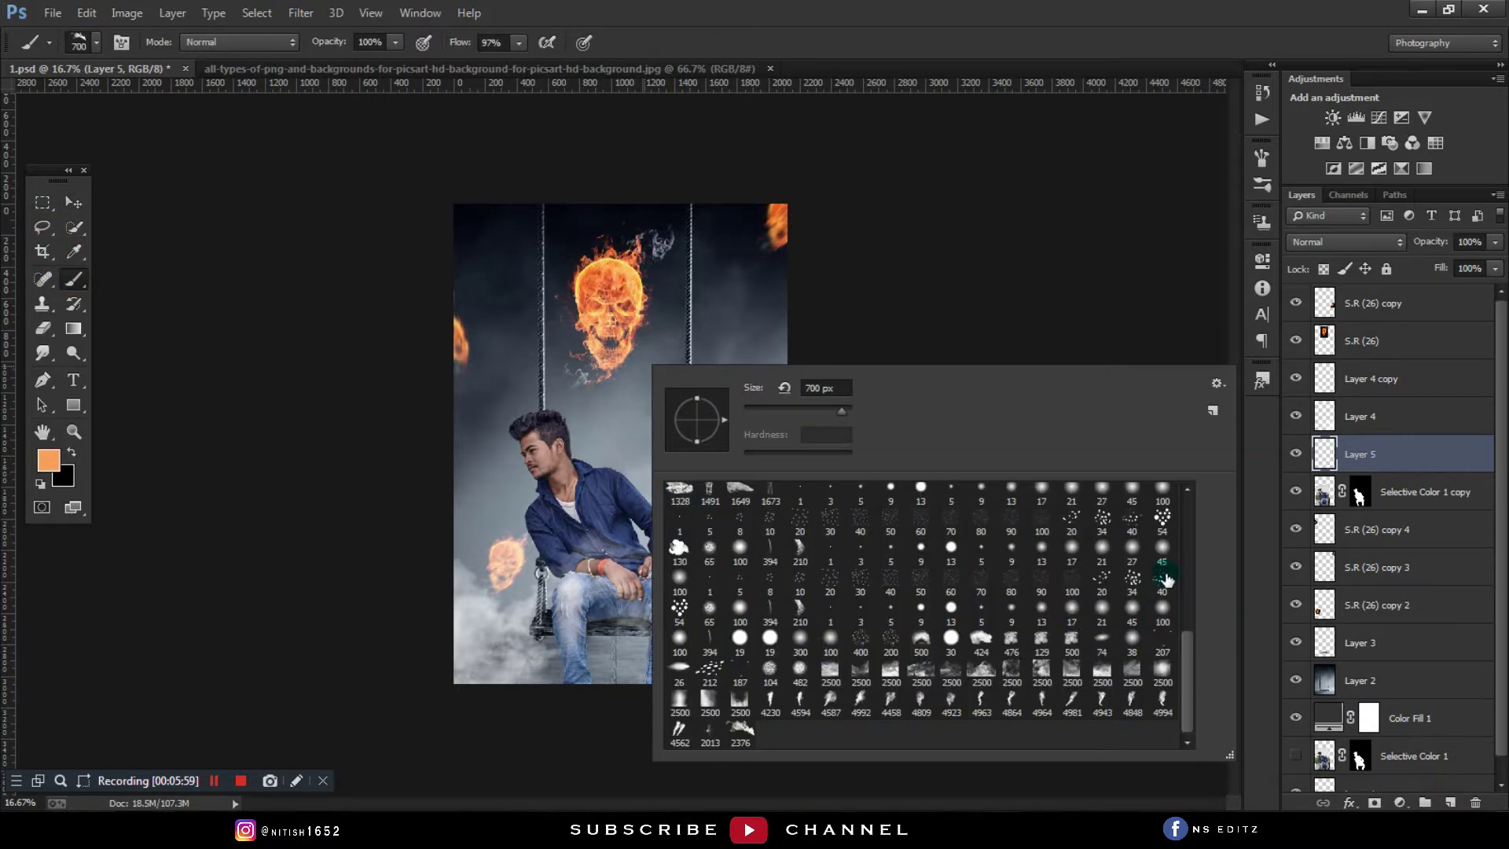
pyautogui.scroll(-5, 1167, 580)
pyautogui.scroll(15, 1183, 511)
pyautogui.click(673, 505)
pyautogui.press('Return')
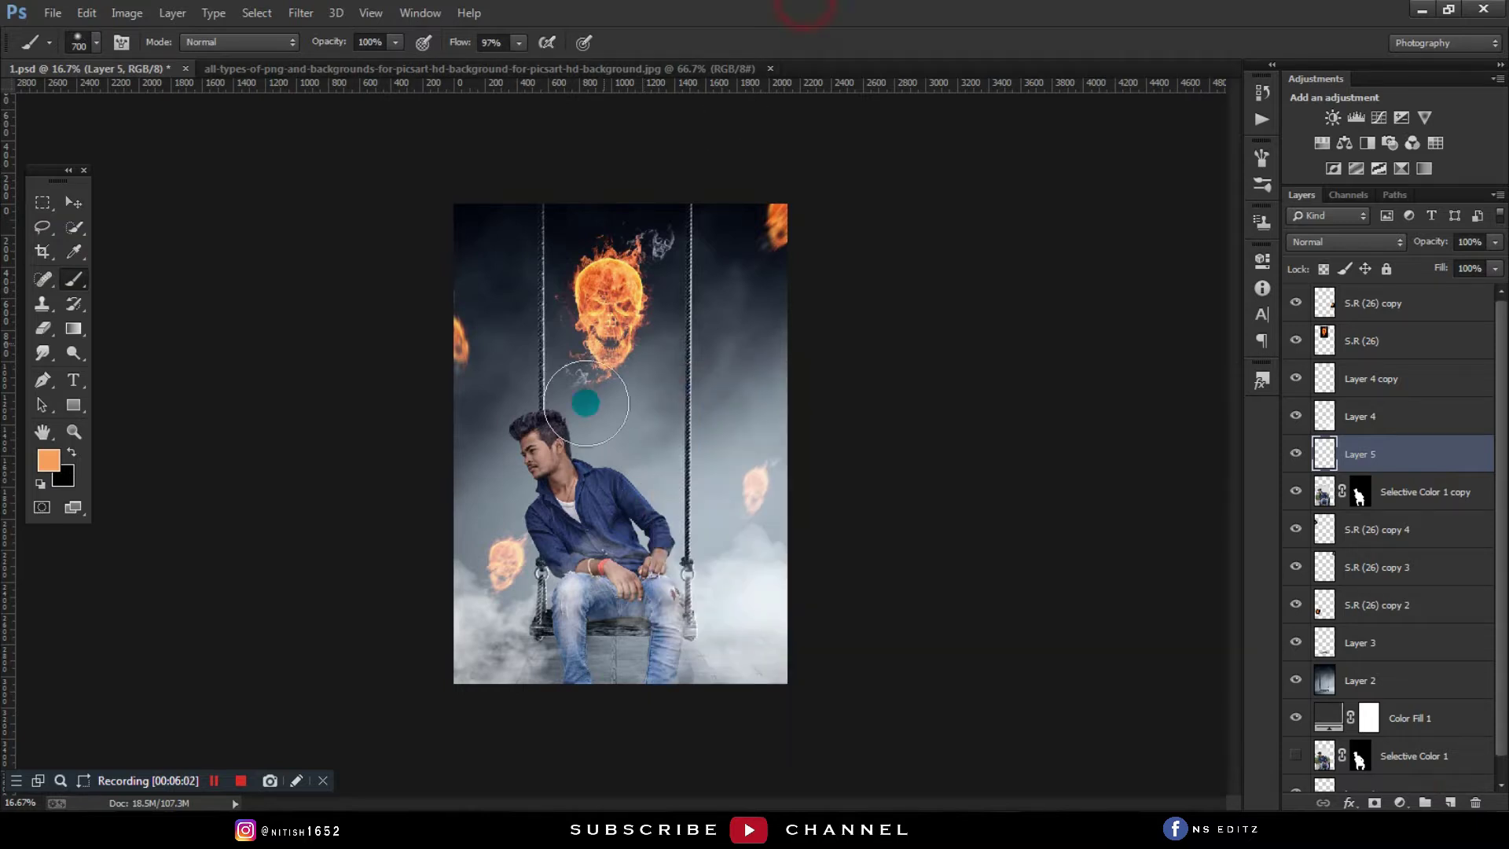
pyautogui.press(']')
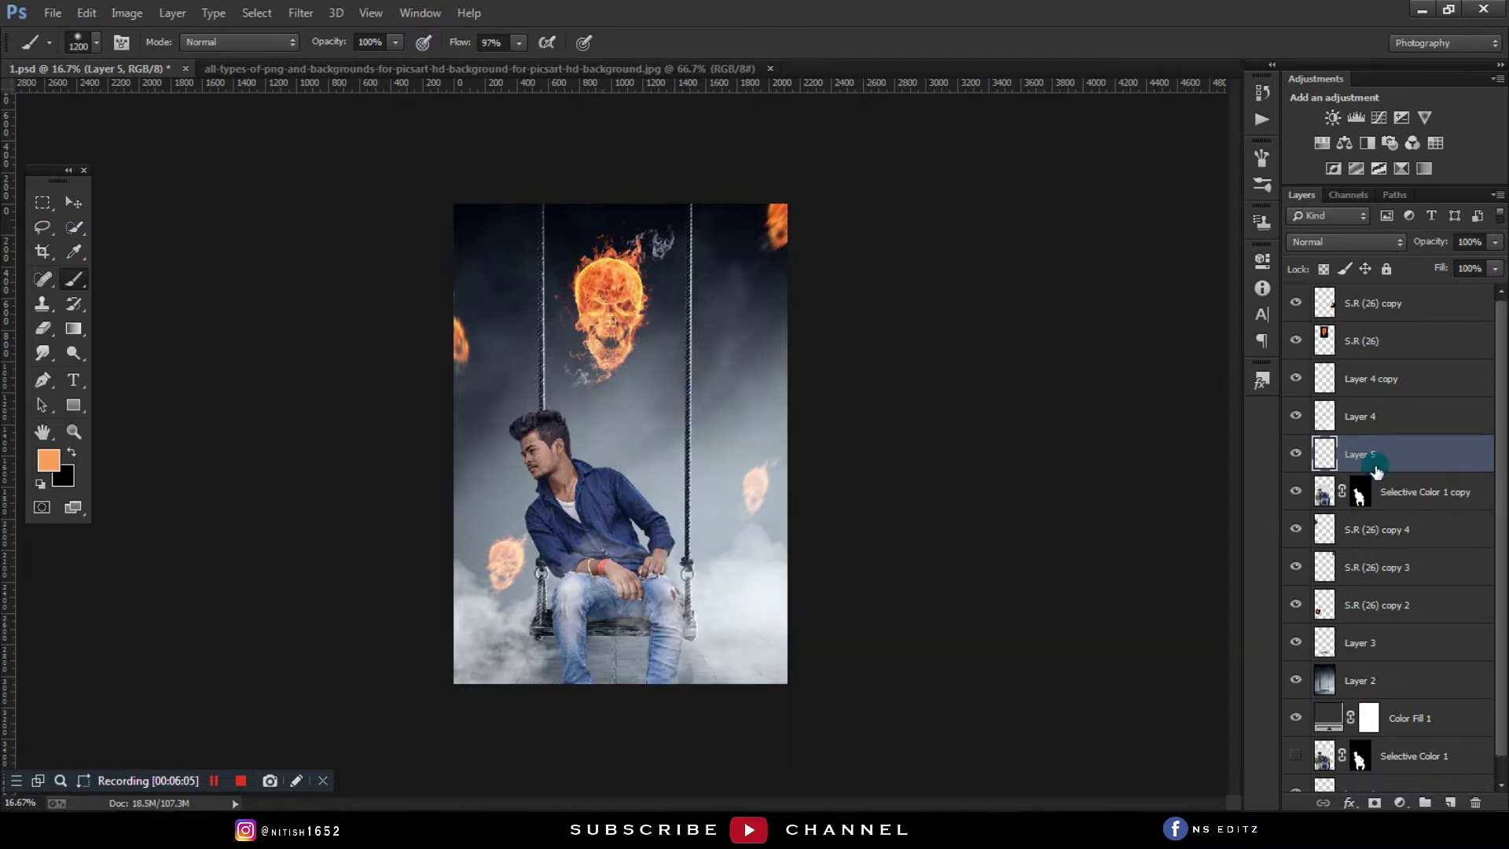
# Step: Load and then drop the man's outline selection, and set Layer 5 to Screen blending
pyautogui.keyDown('ctrl'); pyautogui.click(1364, 494); pyautogui.keyUp('ctrl')
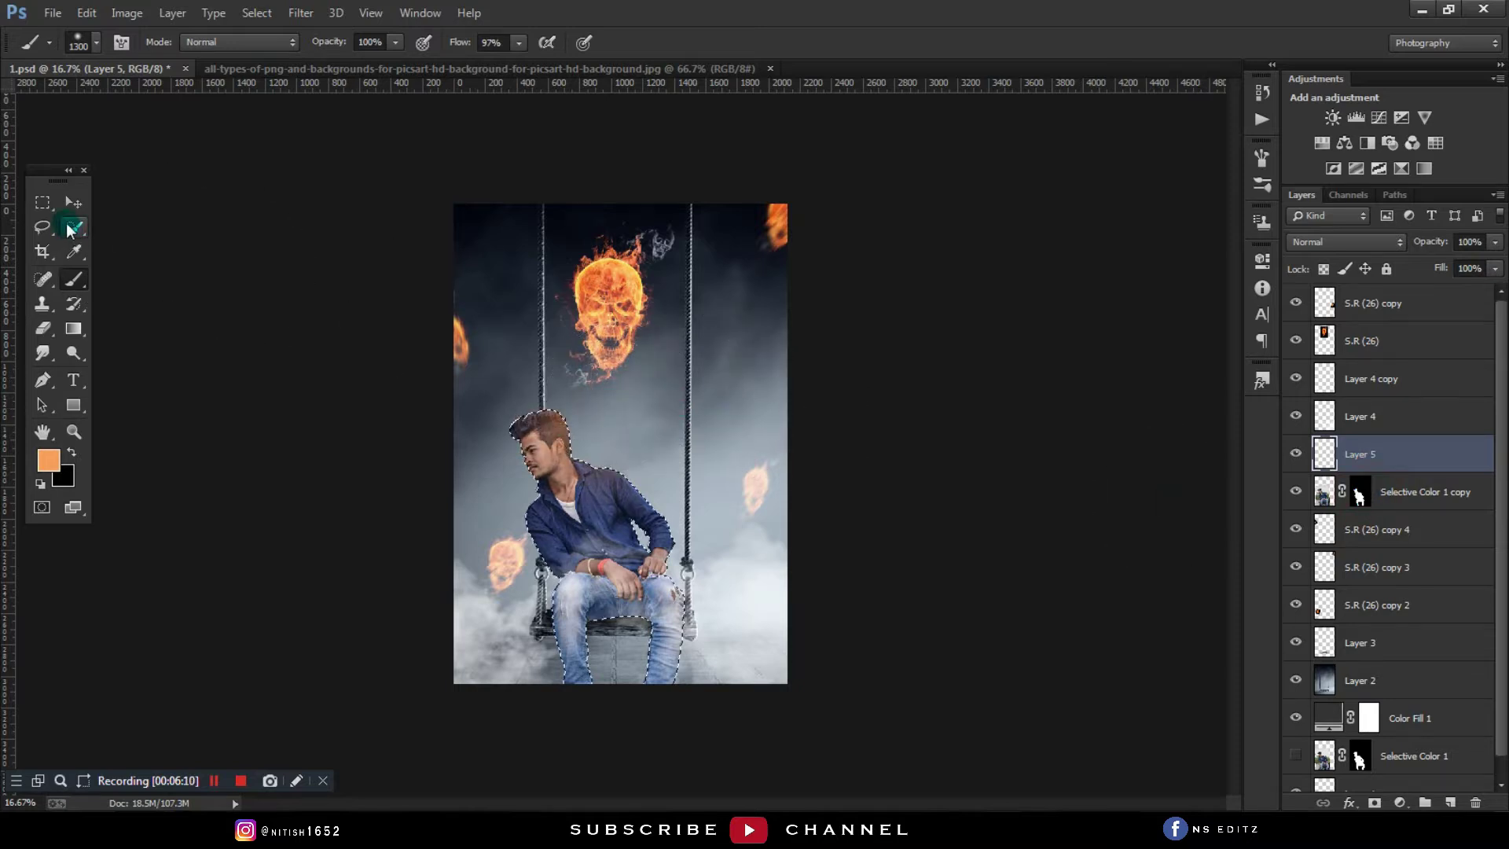
pyautogui.click(43, 202)
pyautogui.hotkey('ctrl', 'd')
pyautogui.click(1307, 242)
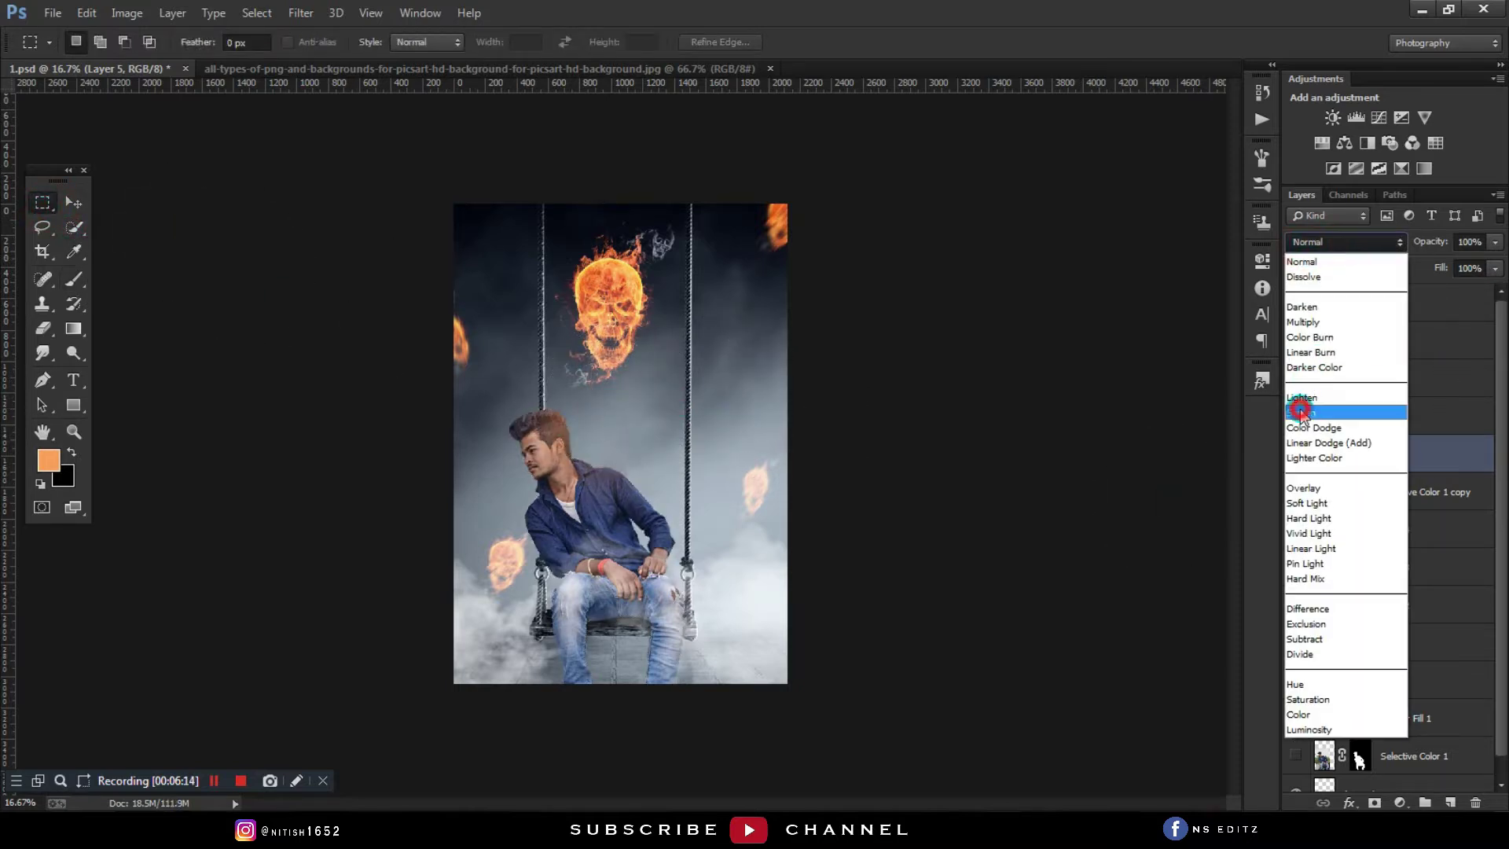
pyautogui.click(1301, 404)
# Step: Set Layer 5 to 75% opacity and 93% fill, then select S.R (26)
pyautogui.click(71, 203)
pyautogui.moveTo(539, 419); pyautogui.dragTo(531, 412)
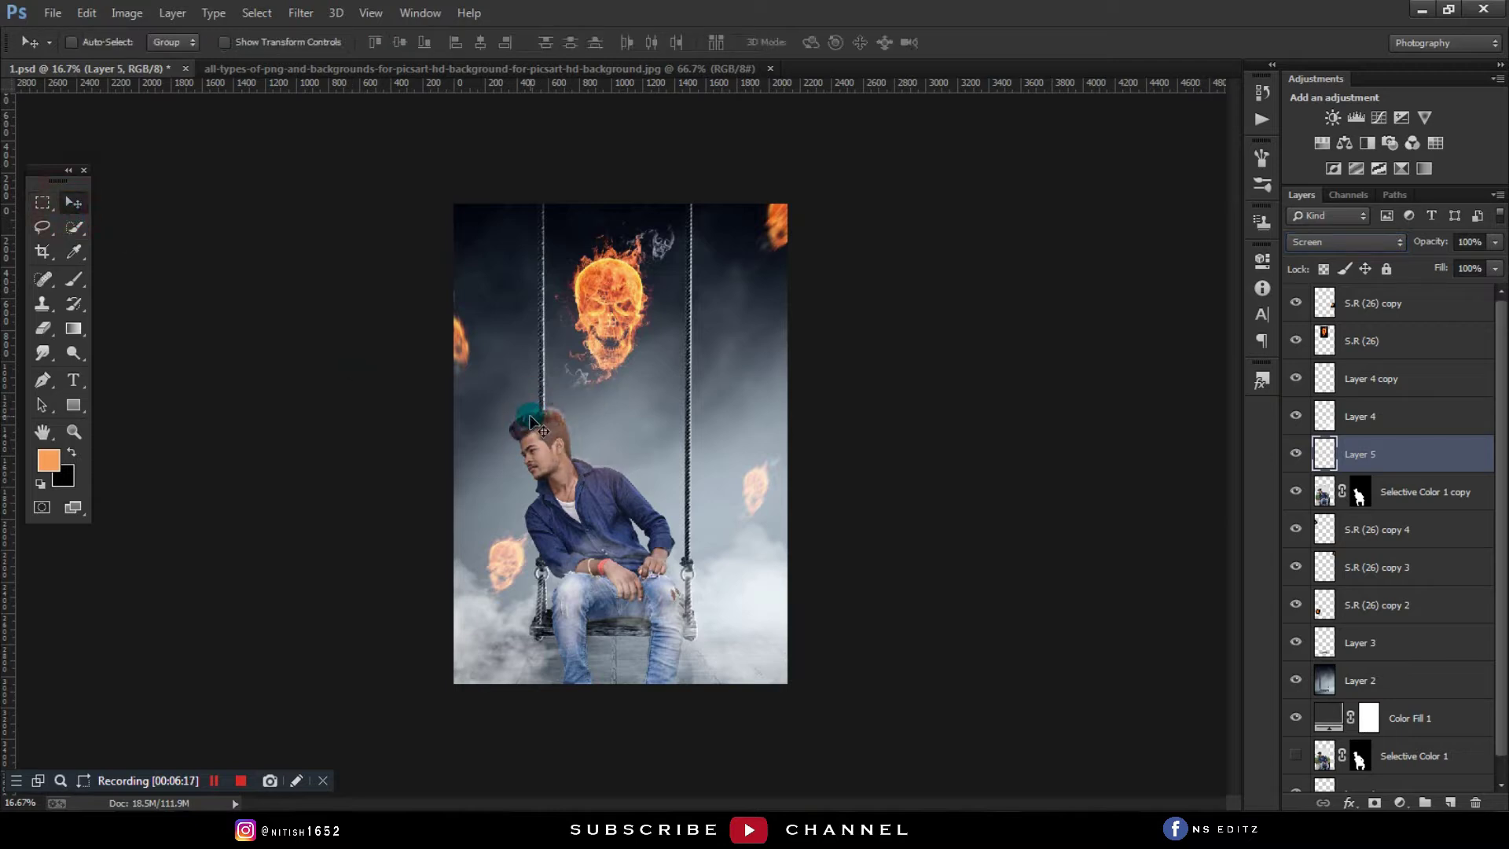
pyautogui.hotkey('ctrl', '+')
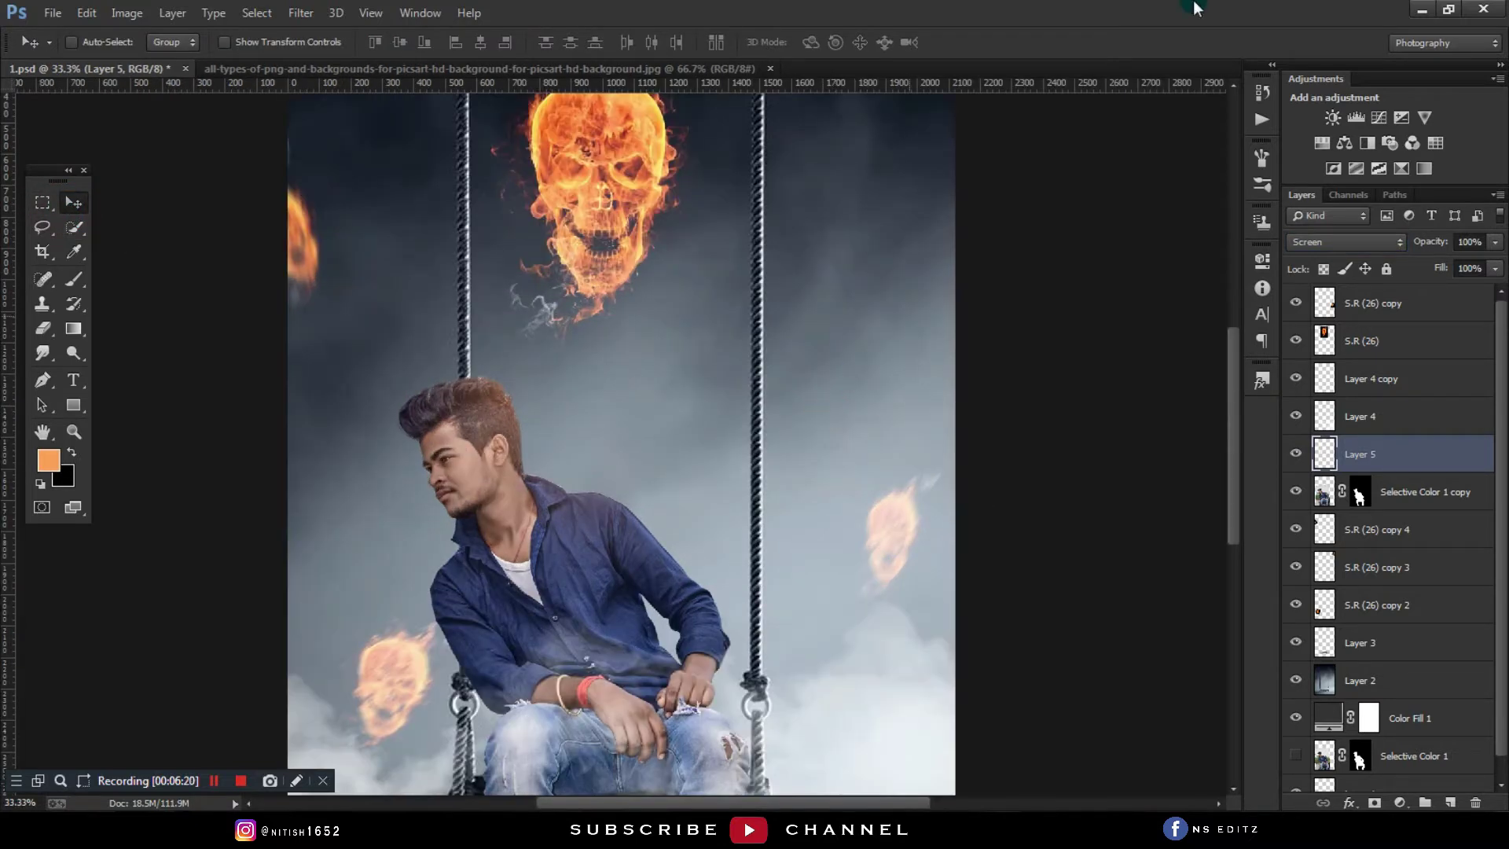
pyautogui.moveTo(1413, 249); pyautogui.dragTo(1441, 269)
pyautogui.write('75')
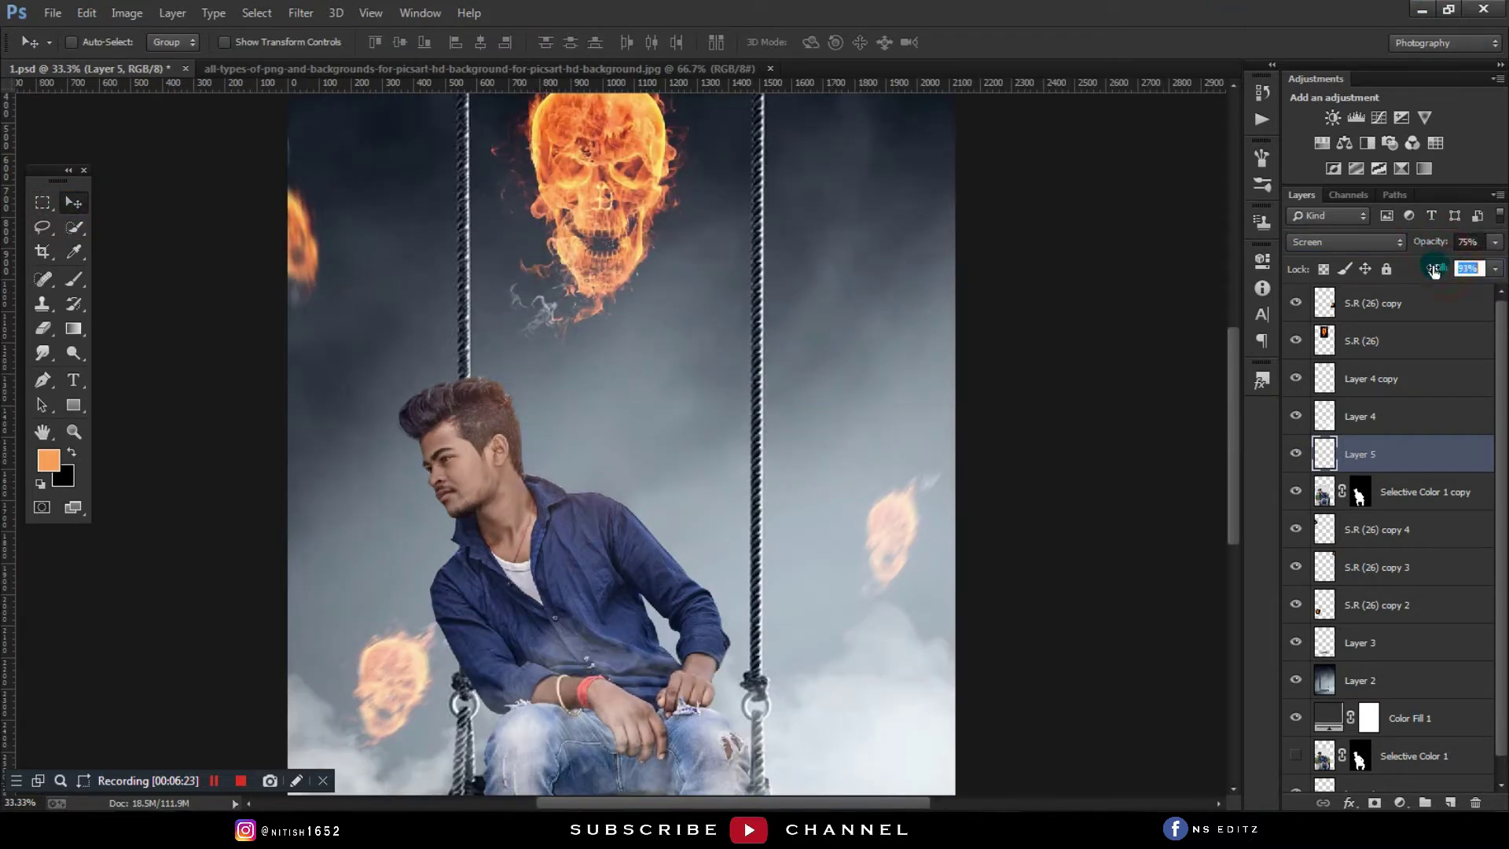
pyautogui.click(1370, 415)
pyautogui.click(1368, 341)
# Step: Paint an orange glow over the skull on a new Screen-blended Layer 6
pyautogui.hotkey('ctrl', '-')
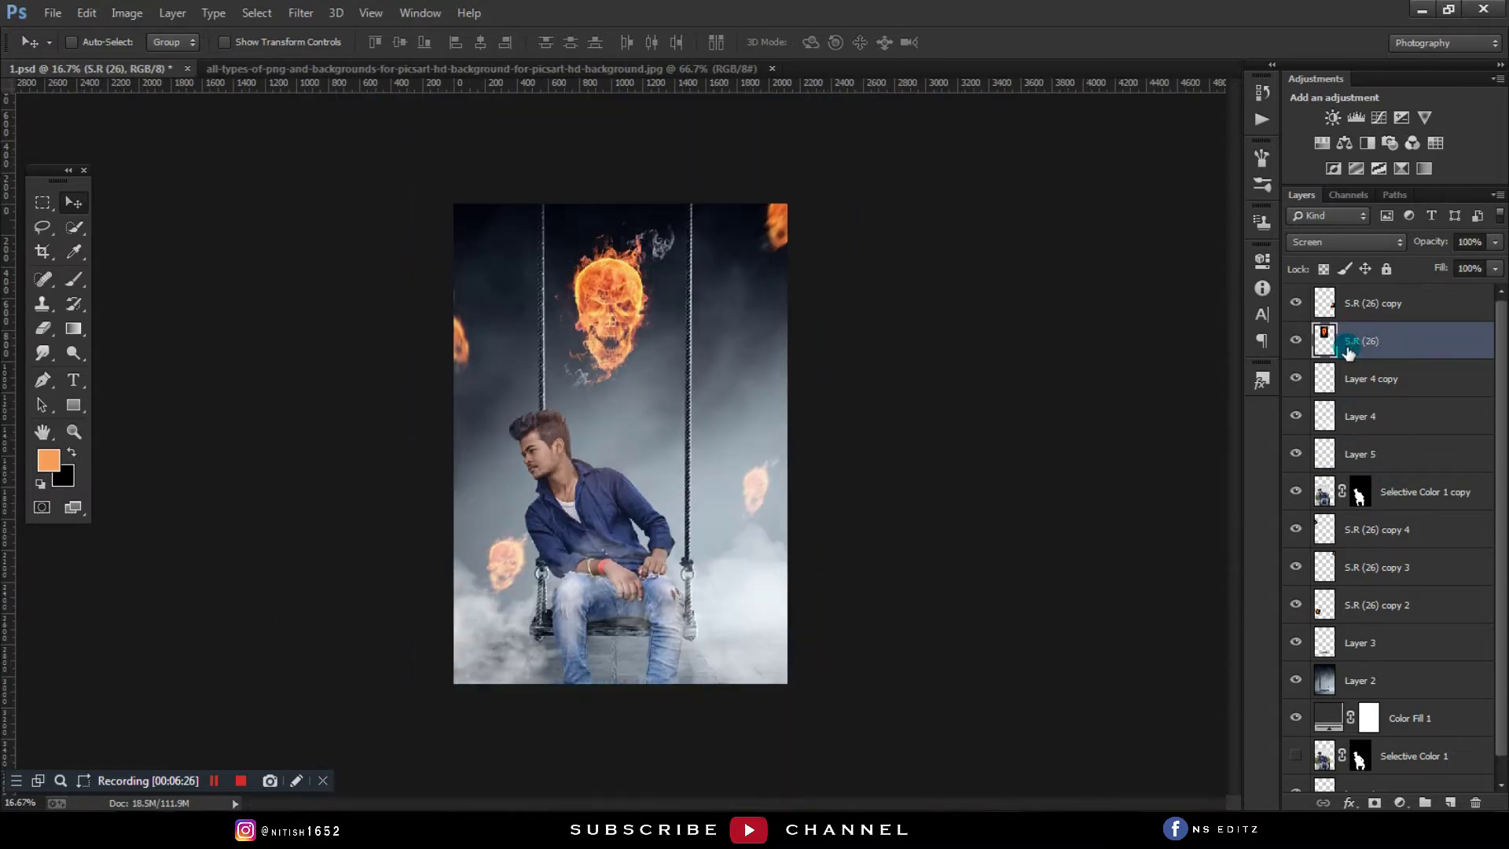
pyautogui.click(1450, 803)
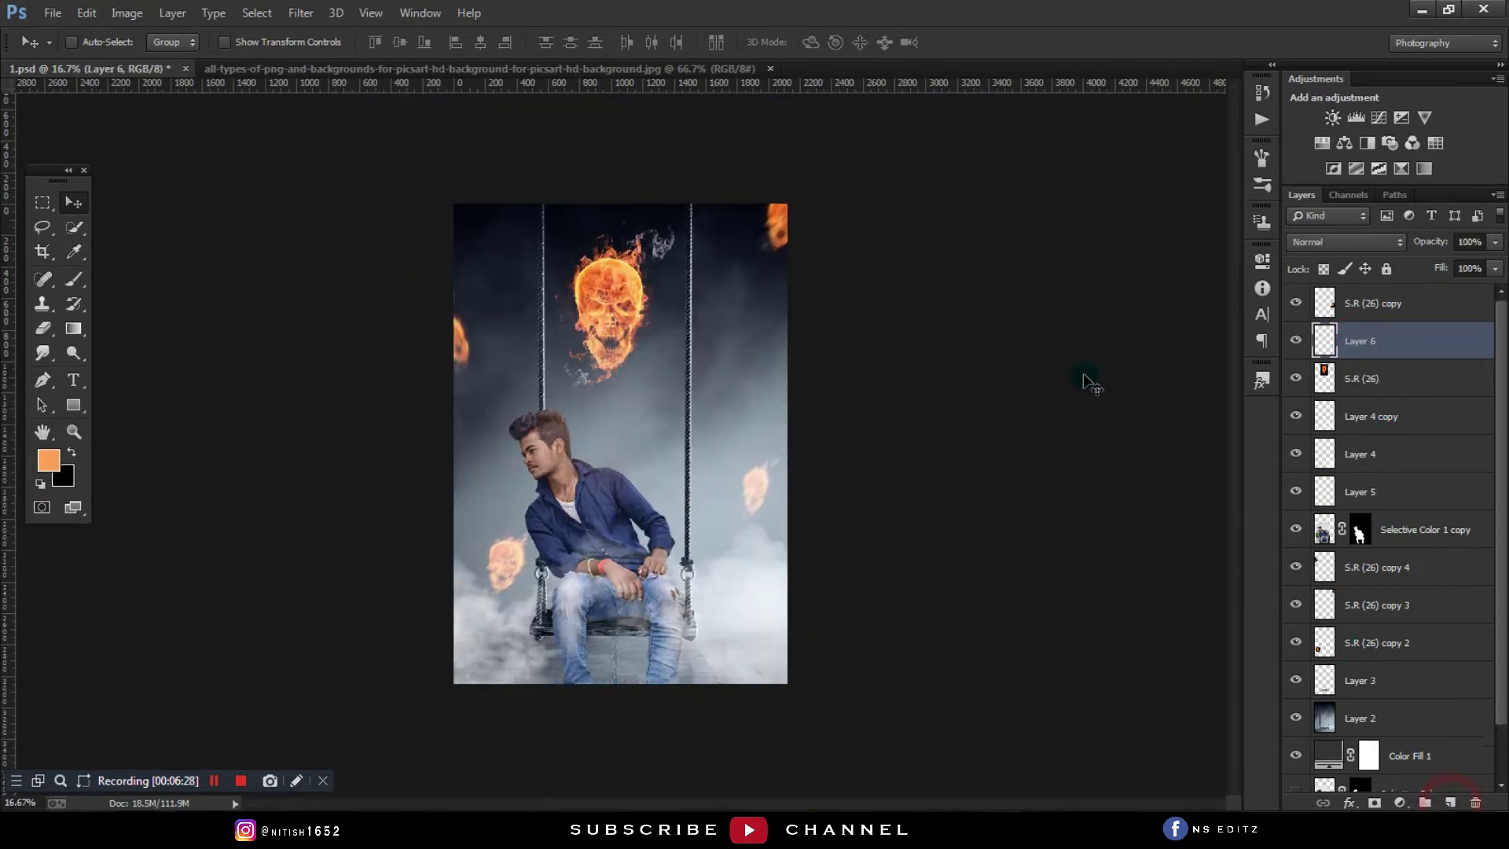
pyautogui.click(74, 251)
pyautogui.click(74, 279)
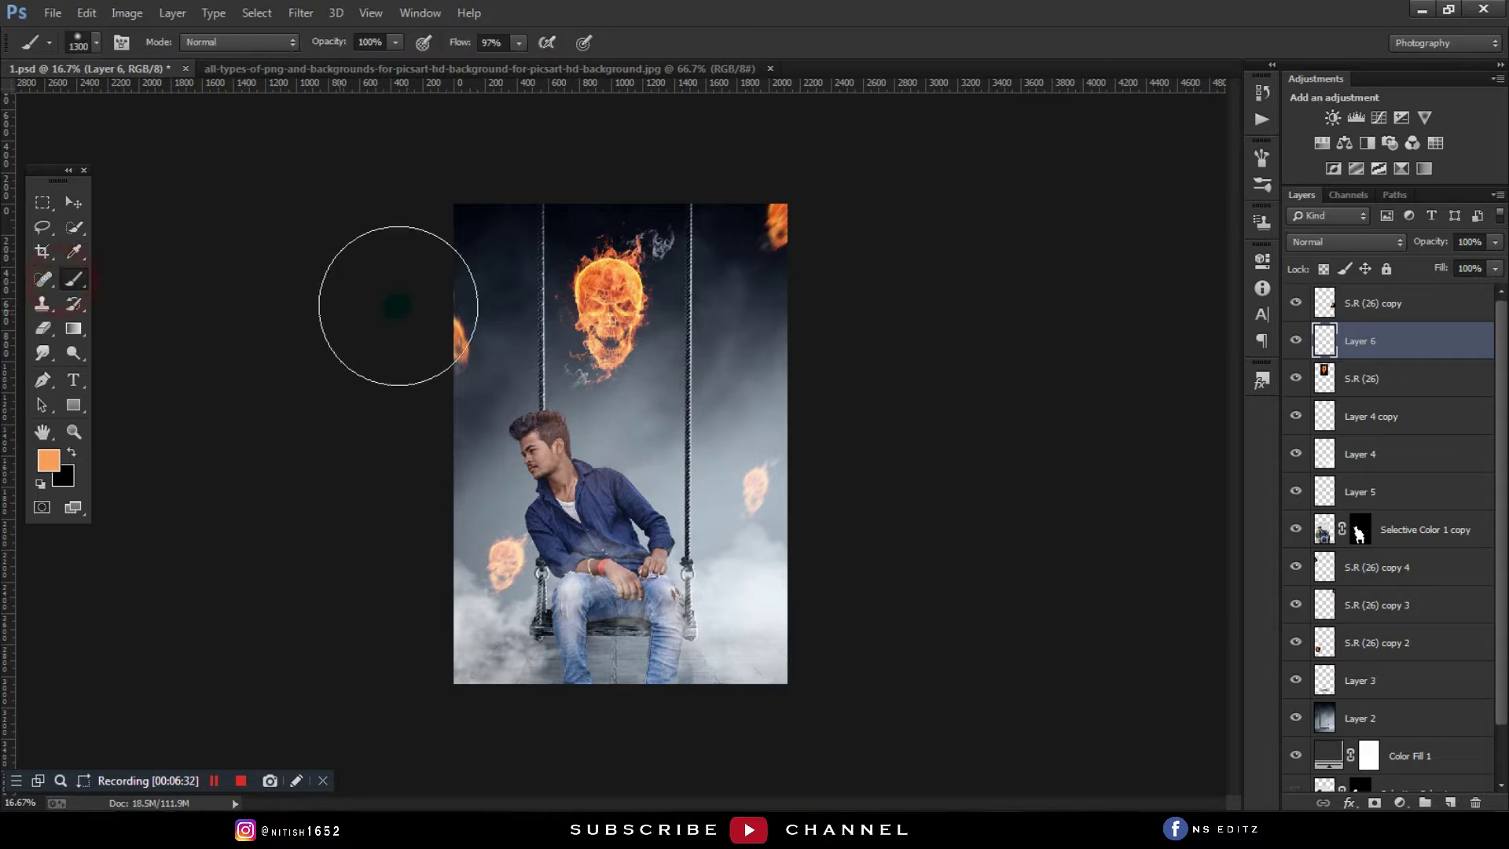
pyautogui.click(613, 307)
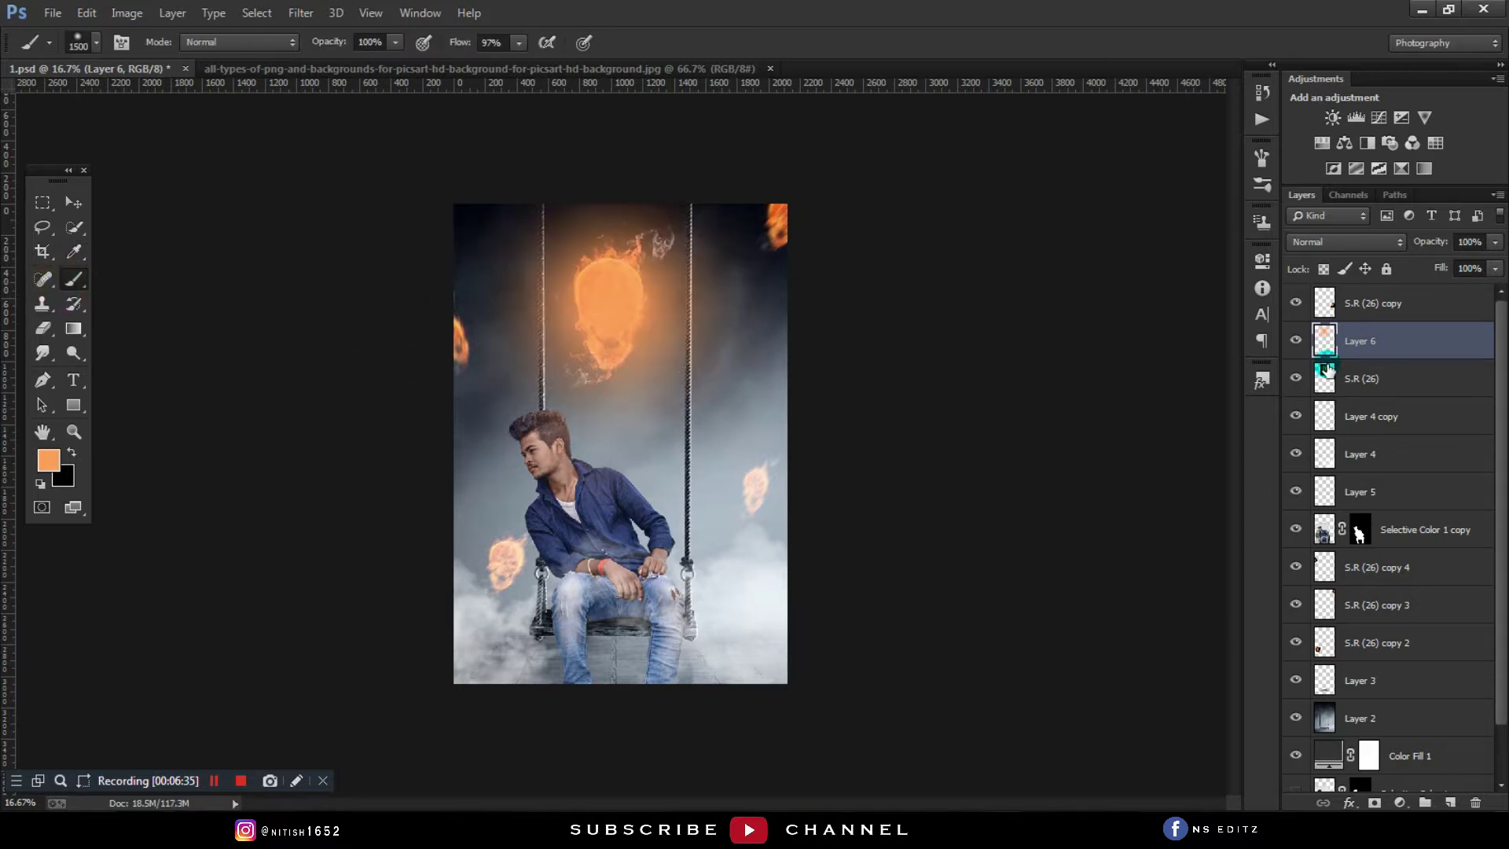
pyautogui.click(1344, 241)
pyautogui.click(1313, 393)
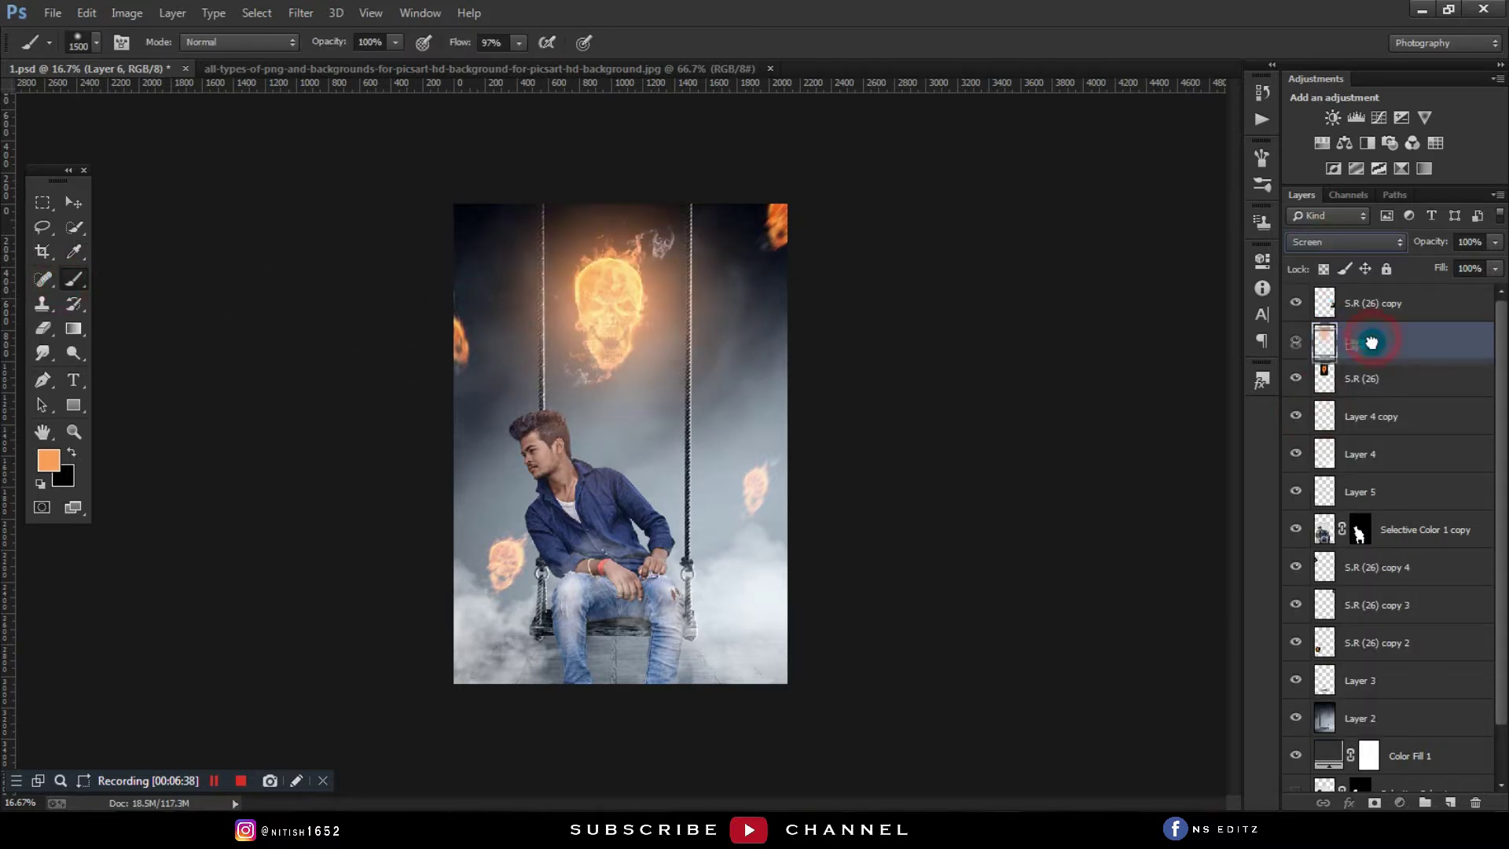
# Step: Set the glow to 86% opacity, scale it to about 113%, and move it below S.R (26)
pyautogui.press('v')
pyautogui.moveTo(1434, 251); pyautogui.dragTo(1427, 272)
pyautogui.hotkey('ctrl', 't')
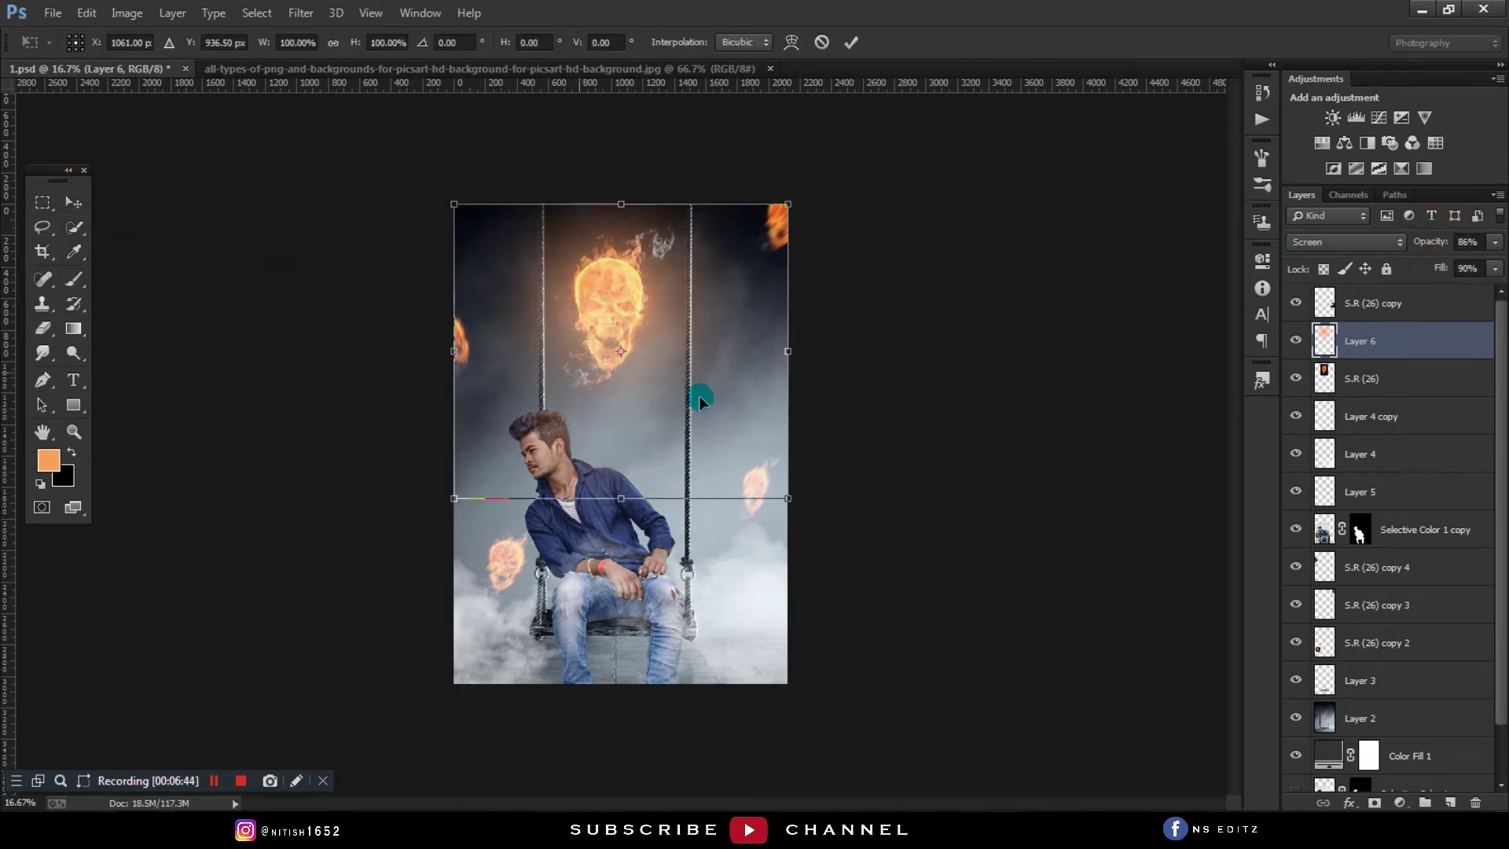
pyautogui.moveTo(789, 522); pyautogui.dragTo(768, 433)
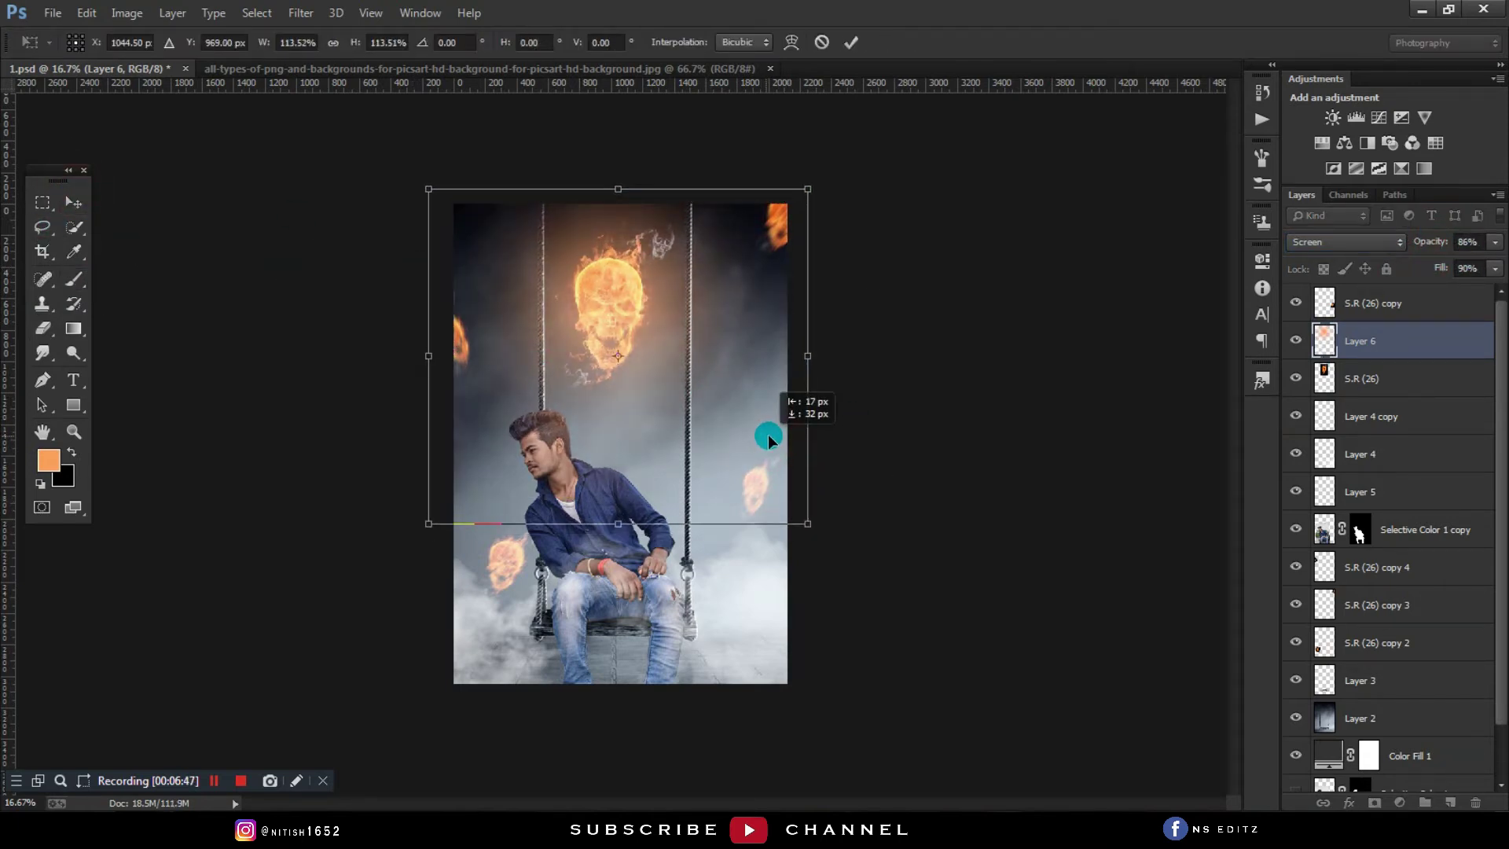
pyautogui.press('Return')
pyautogui.moveTo(1407, 342); pyautogui.dragTo(1423, 383)
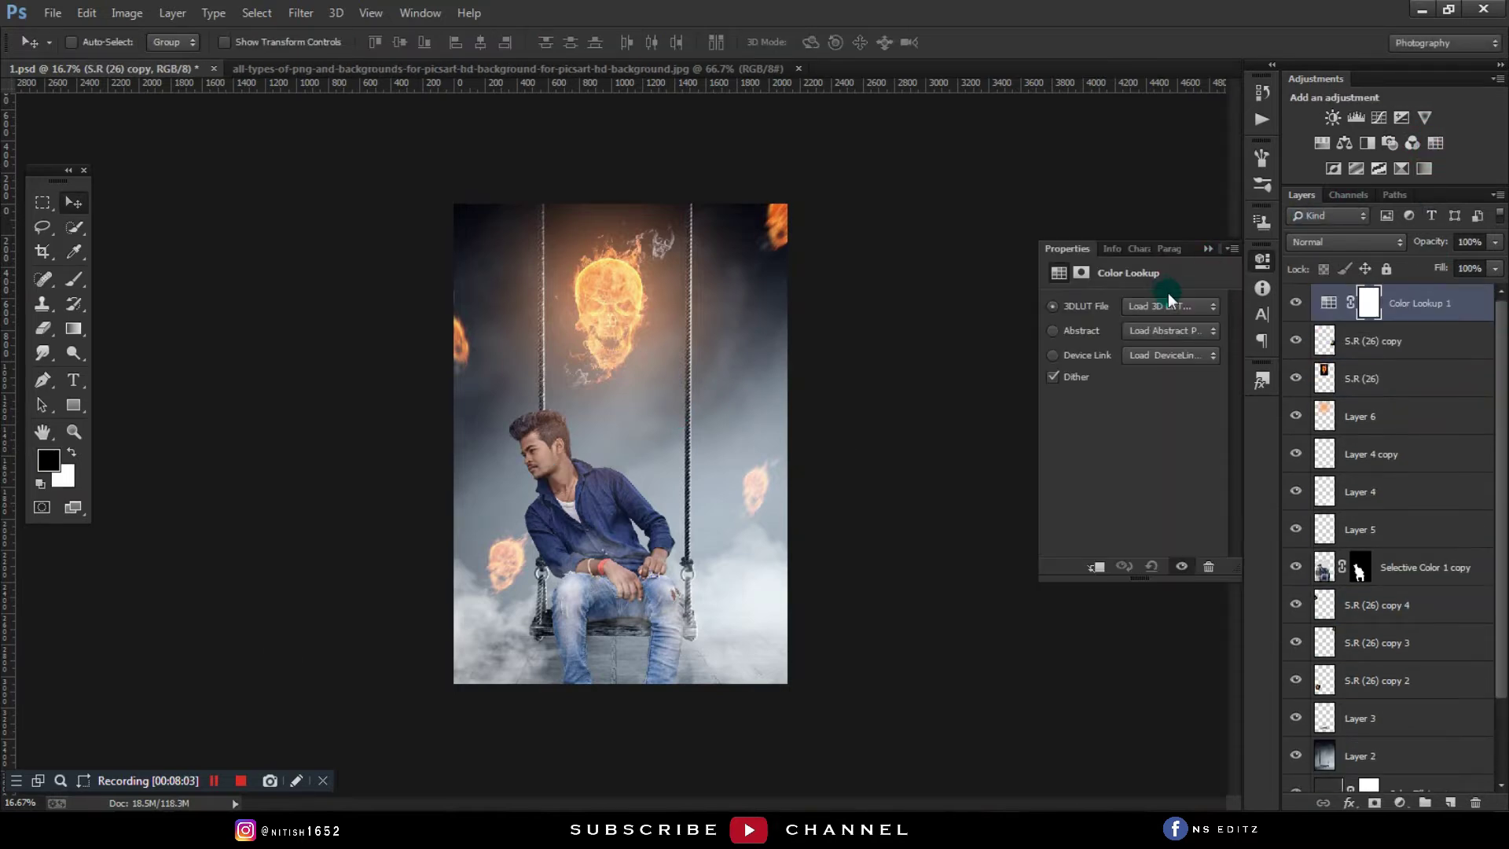
# Step: Cycle through the Color Lookup 3DLUT looks and settle on FoggyNight.3DL
pyautogui.click(1171, 306)
pyautogui.click(1156, 373)
pyautogui.press('Down')
pyautogui.press('Down')
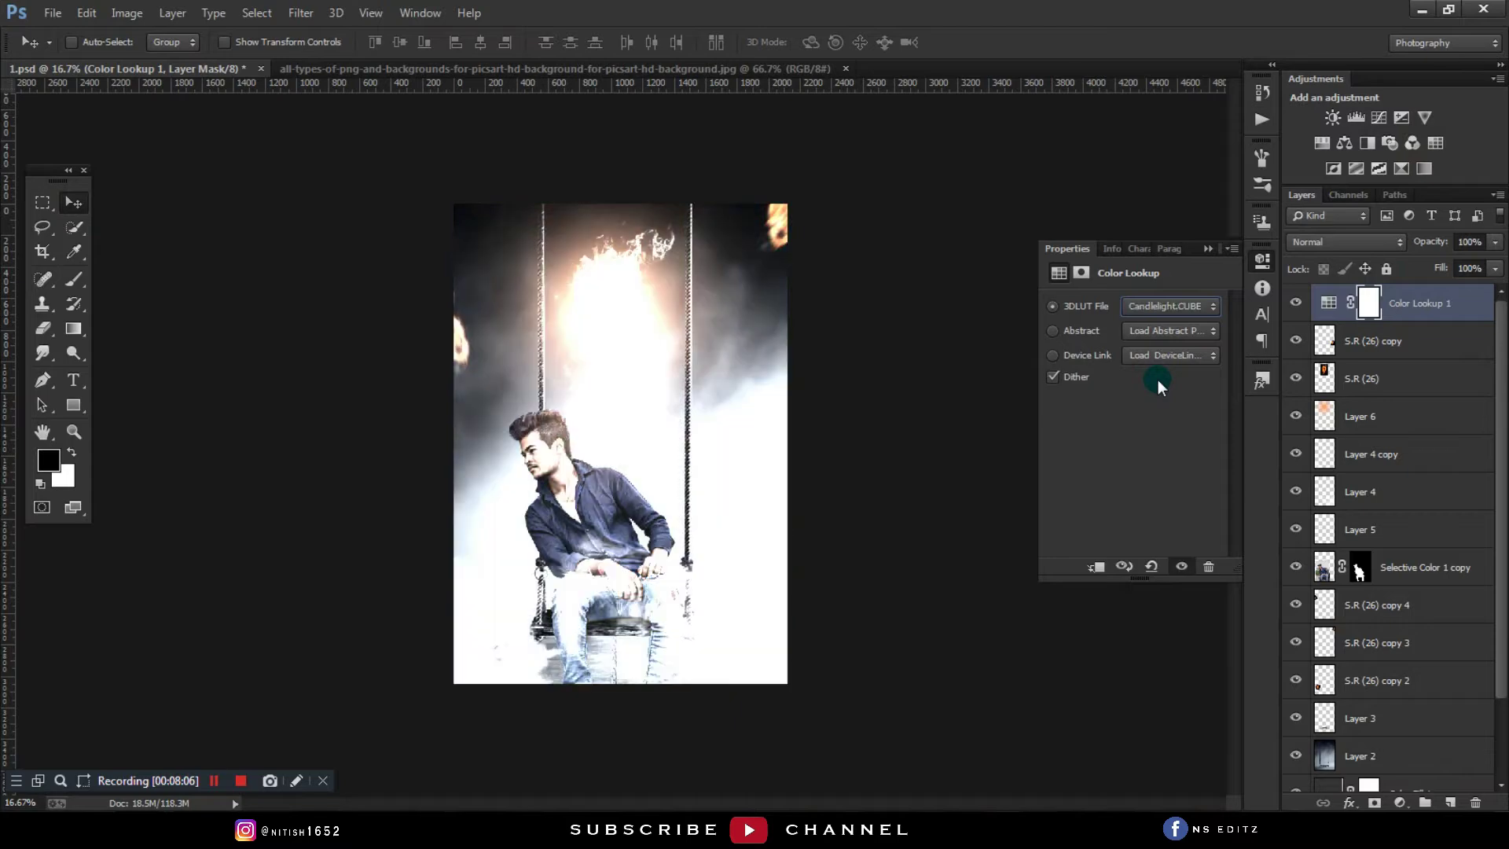
pyautogui.press('Down')
pyautogui.press('Down')
pyautogui.press('Down')
pyautogui.press('Down')
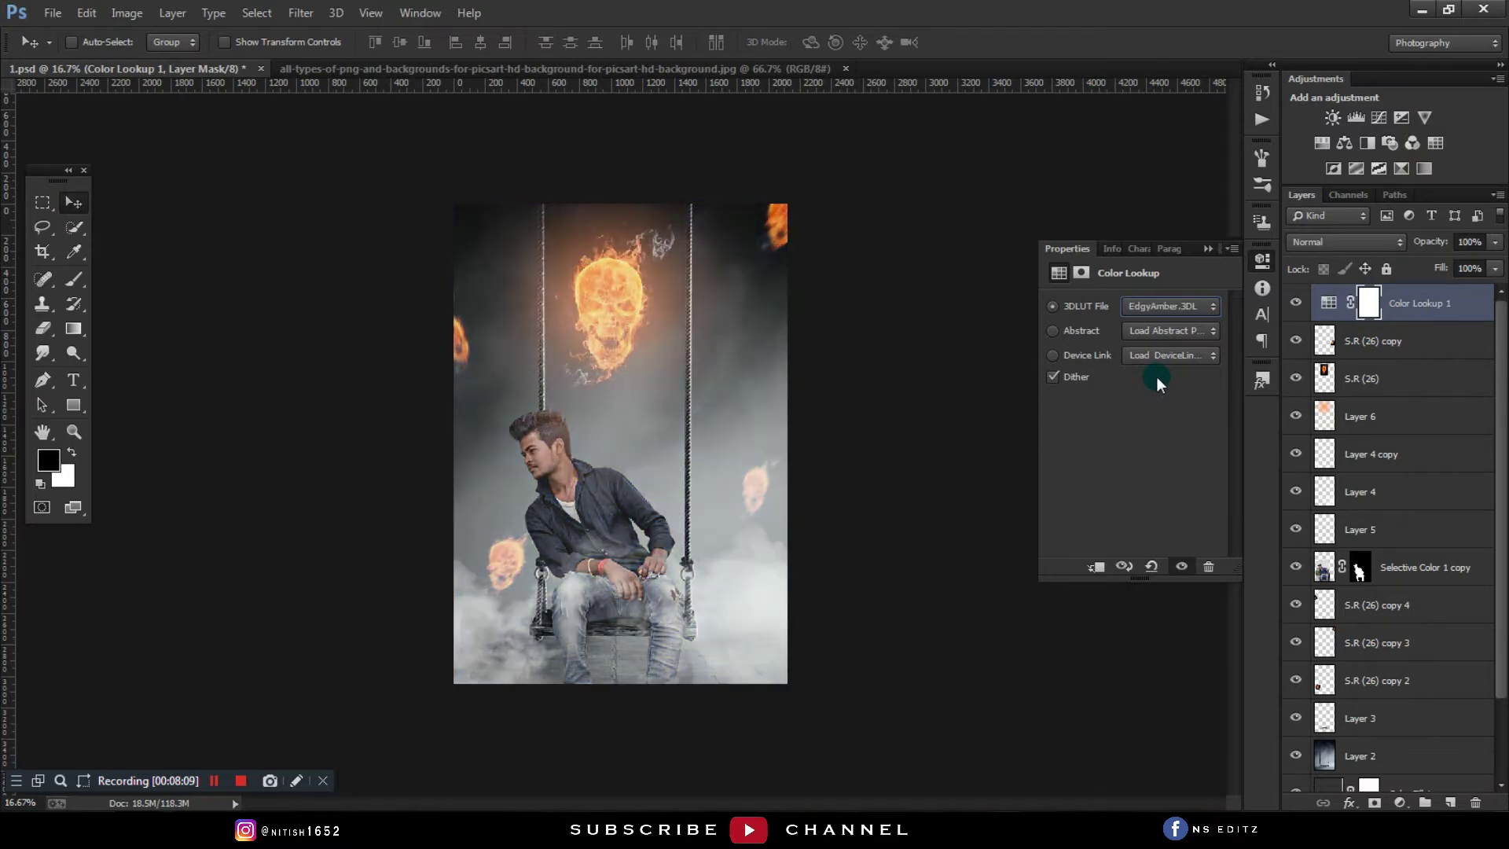
pyautogui.press('Down')
pyautogui.press('Up')
pyautogui.press('Up')
pyautogui.press('Down')
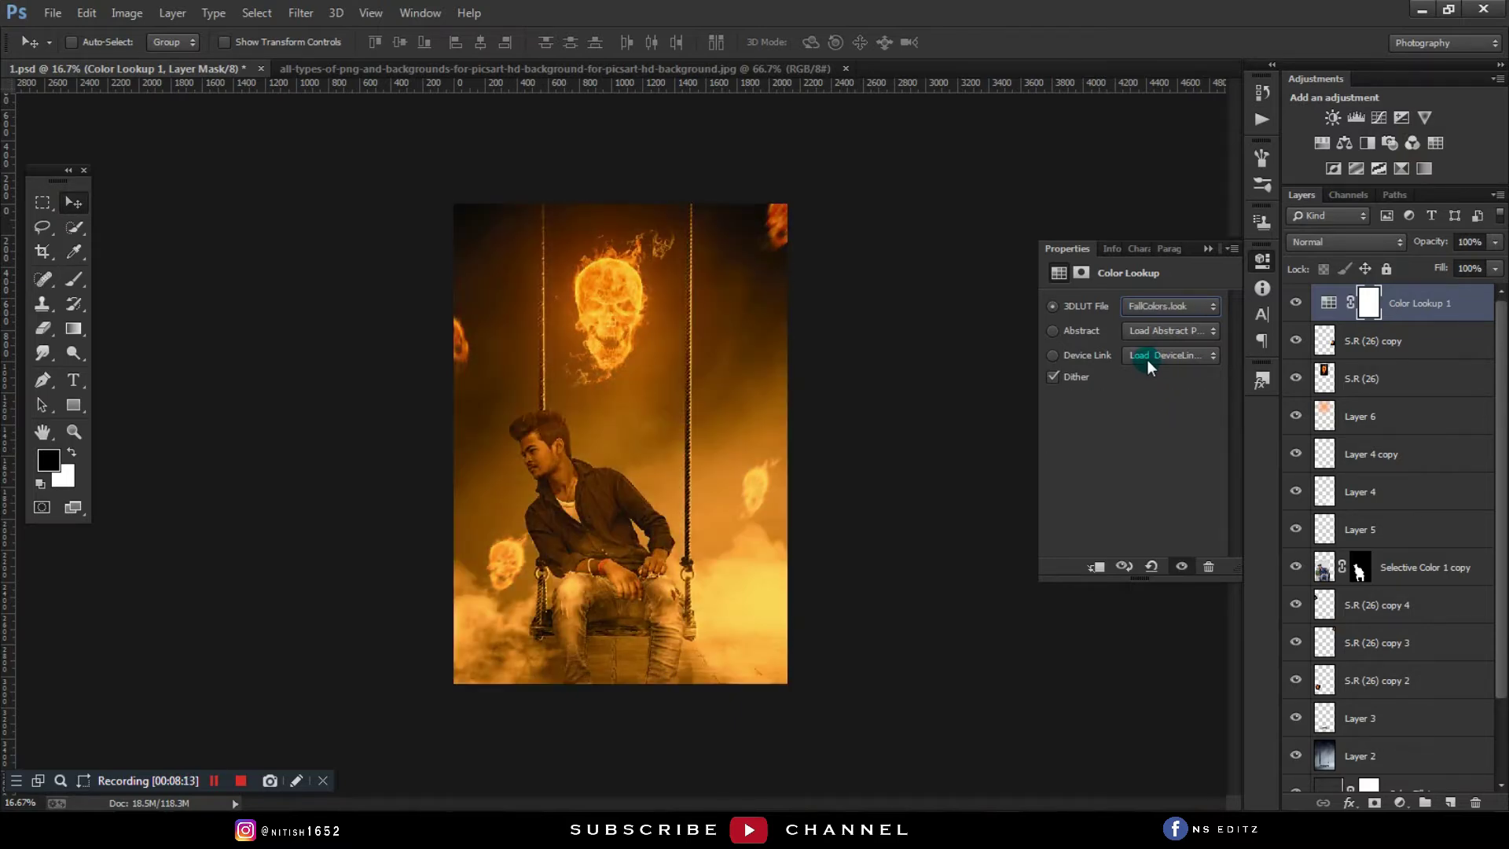
pyautogui.press('Down')
pyautogui.press('Down')
pyautogui.press('Down')
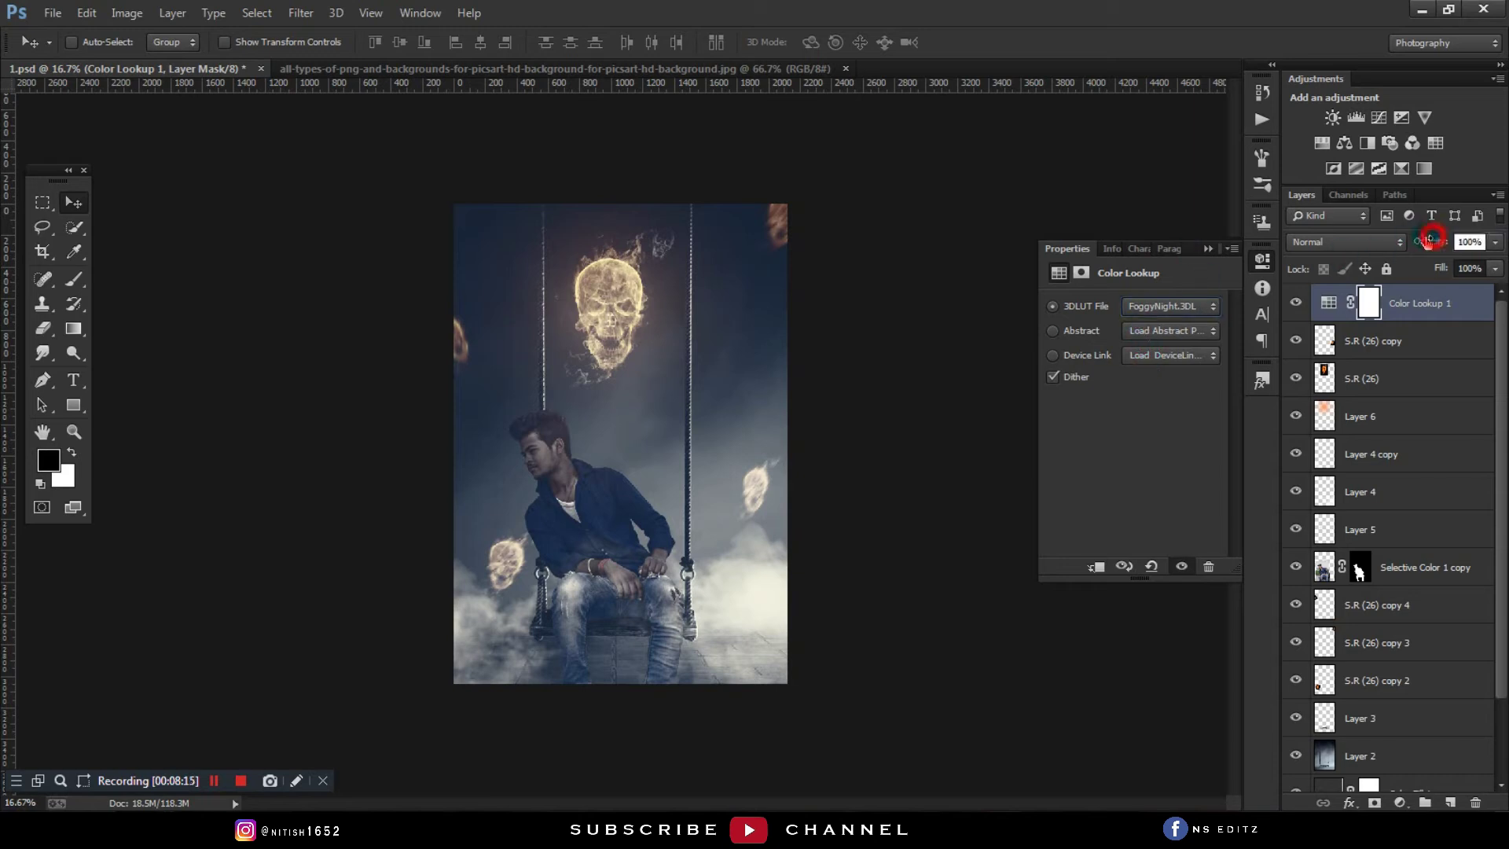
# Step: Reduce Color Lookup 1 to 48% opacity and 69% fill, and move it beneath Layer 6
pyautogui.moveTo(1429, 239)
pyautogui.mouseDown()
pyautogui.moveTo(1385, 241)
pyautogui.moveTo(1411, 269)
pyautogui.mouseUp()
pyautogui.click(1209, 249)
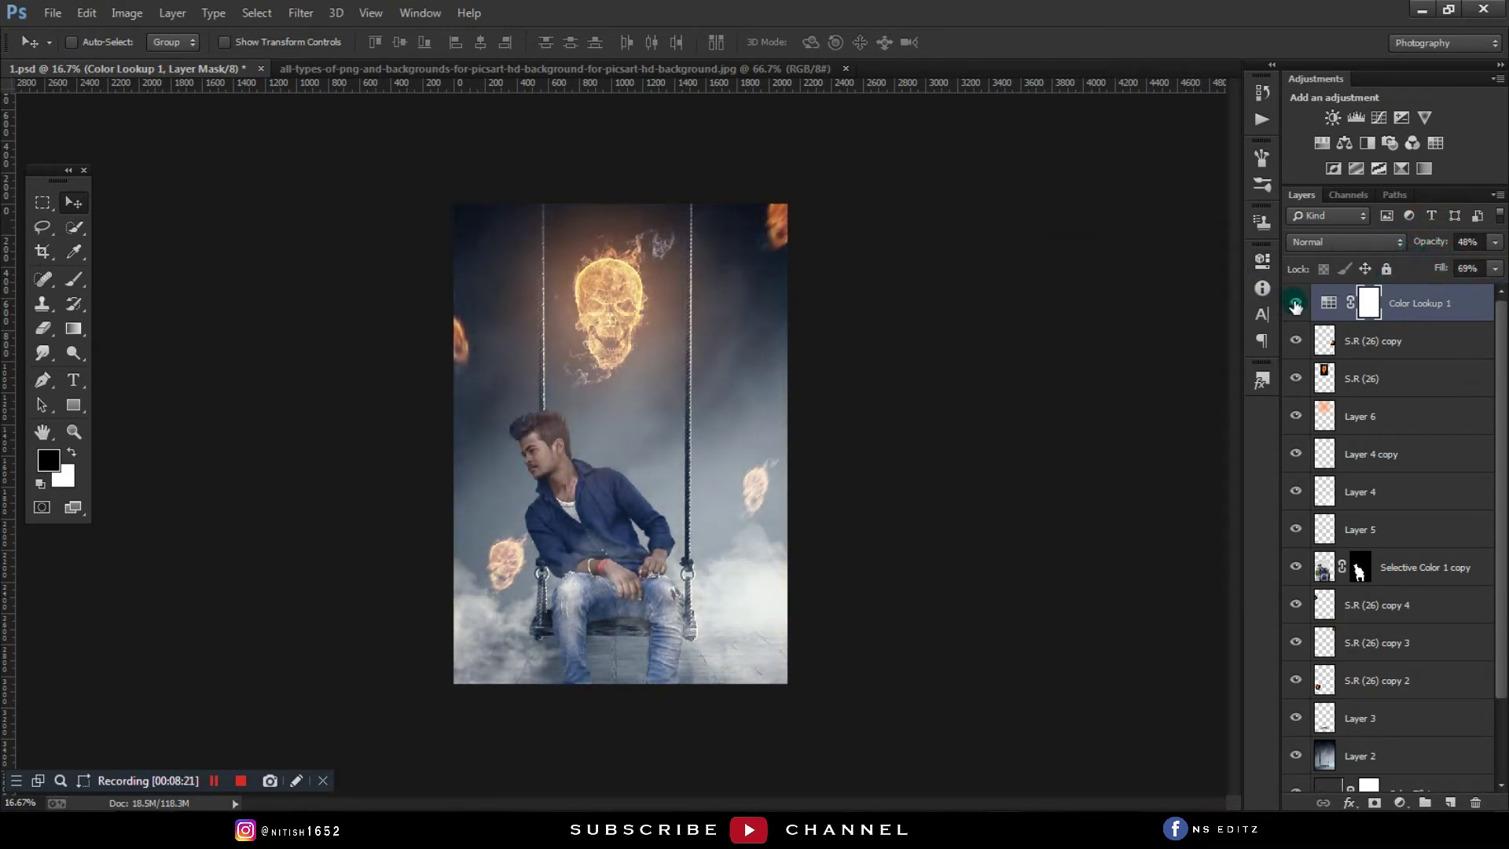
pyautogui.hotkey('ctrl', '+')
pyautogui.hotkey('ctrl', '+')
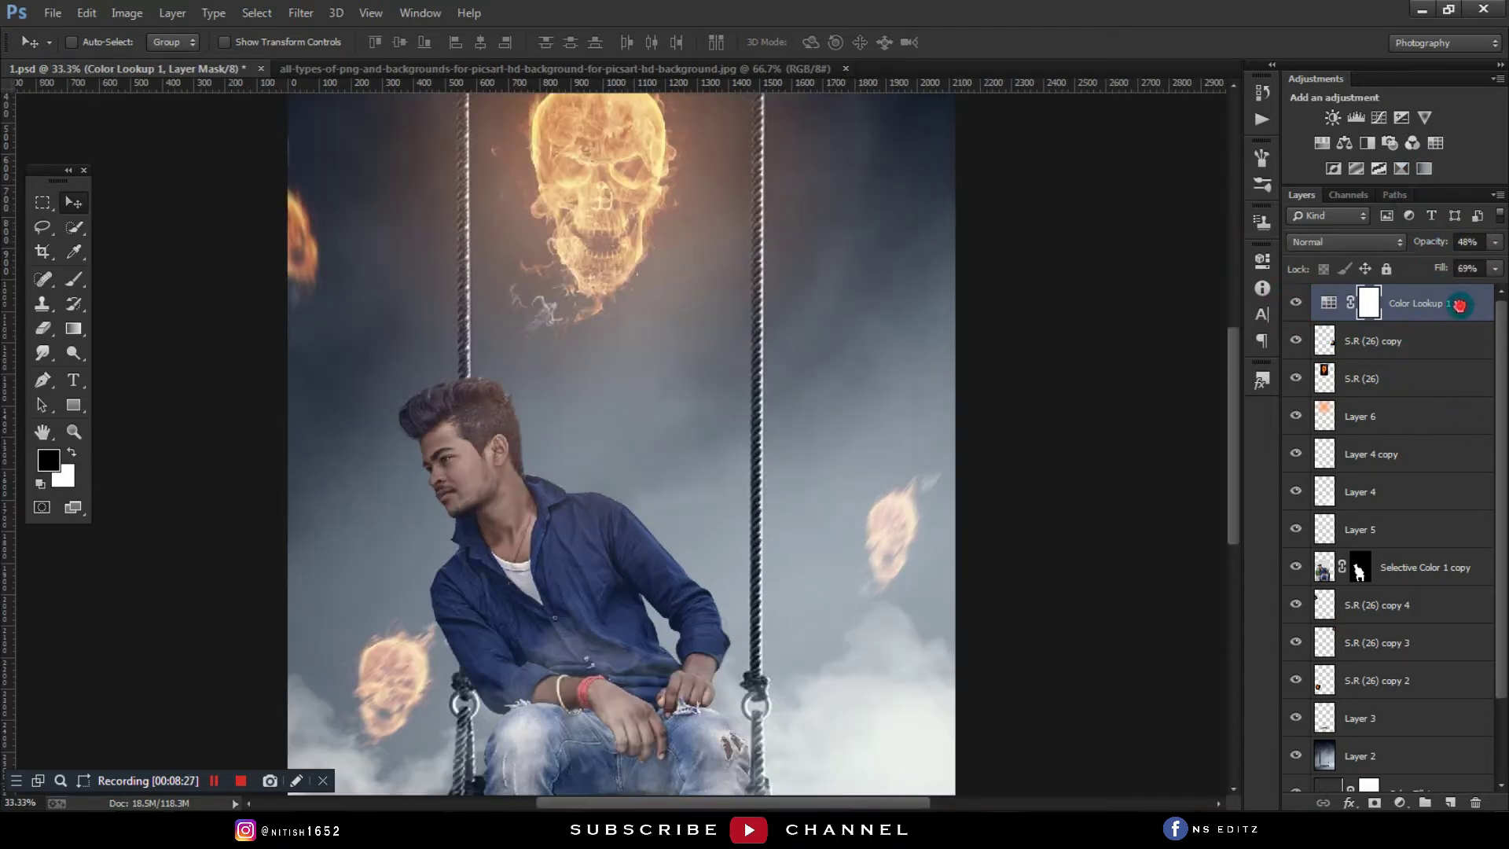
pyautogui.moveTo(1460, 305); pyautogui.dragTo(1435, 432)
pyautogui.hotkey('ctrl', '-')
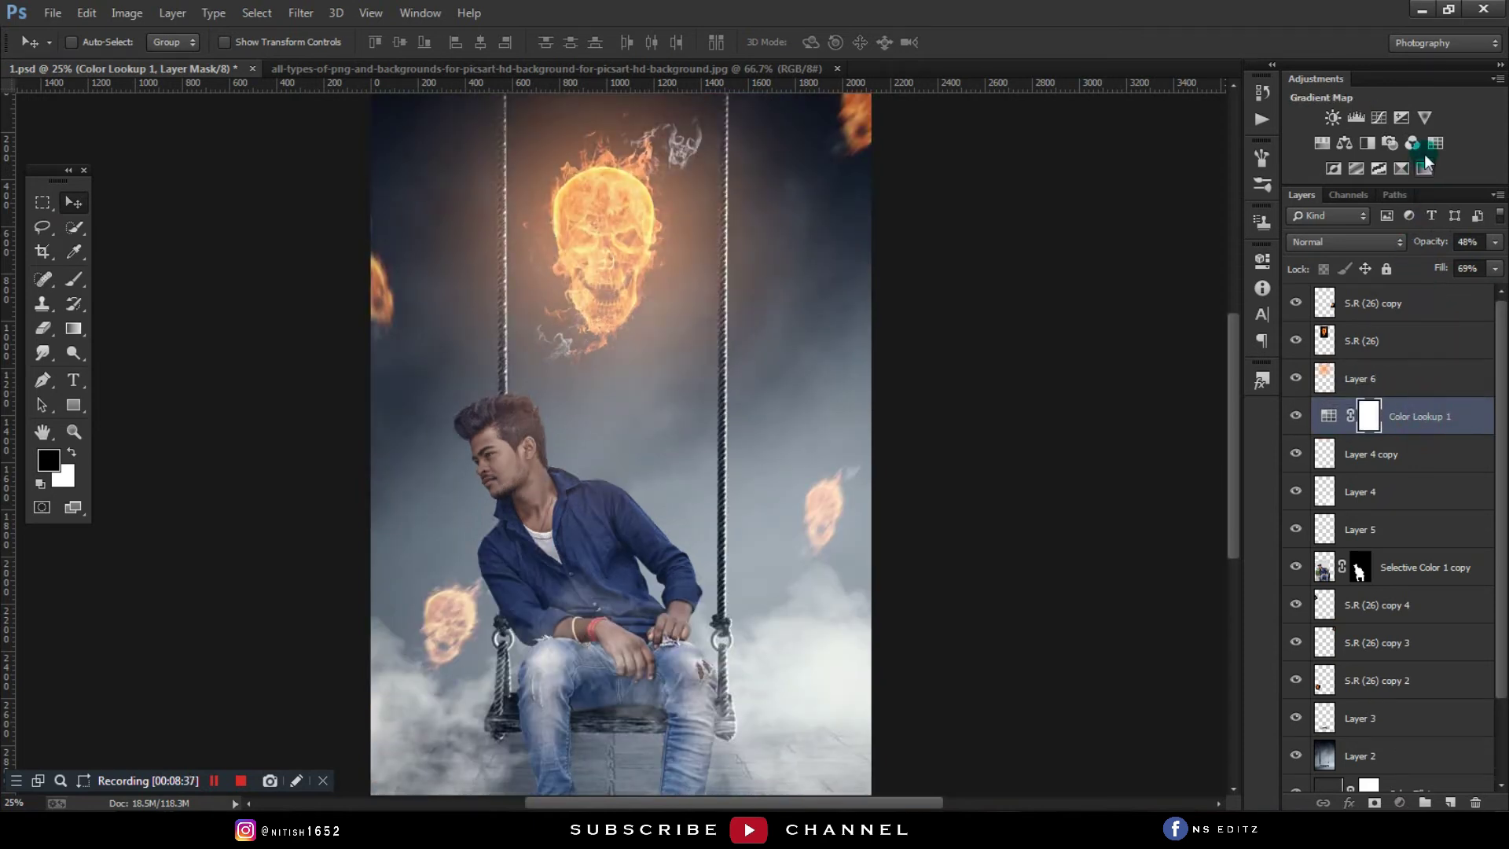
# Step: Add a Color Balance layer with midtones at -20 cyan, -2 magenta, +11 blue
pyautogui.click(1344, 143)
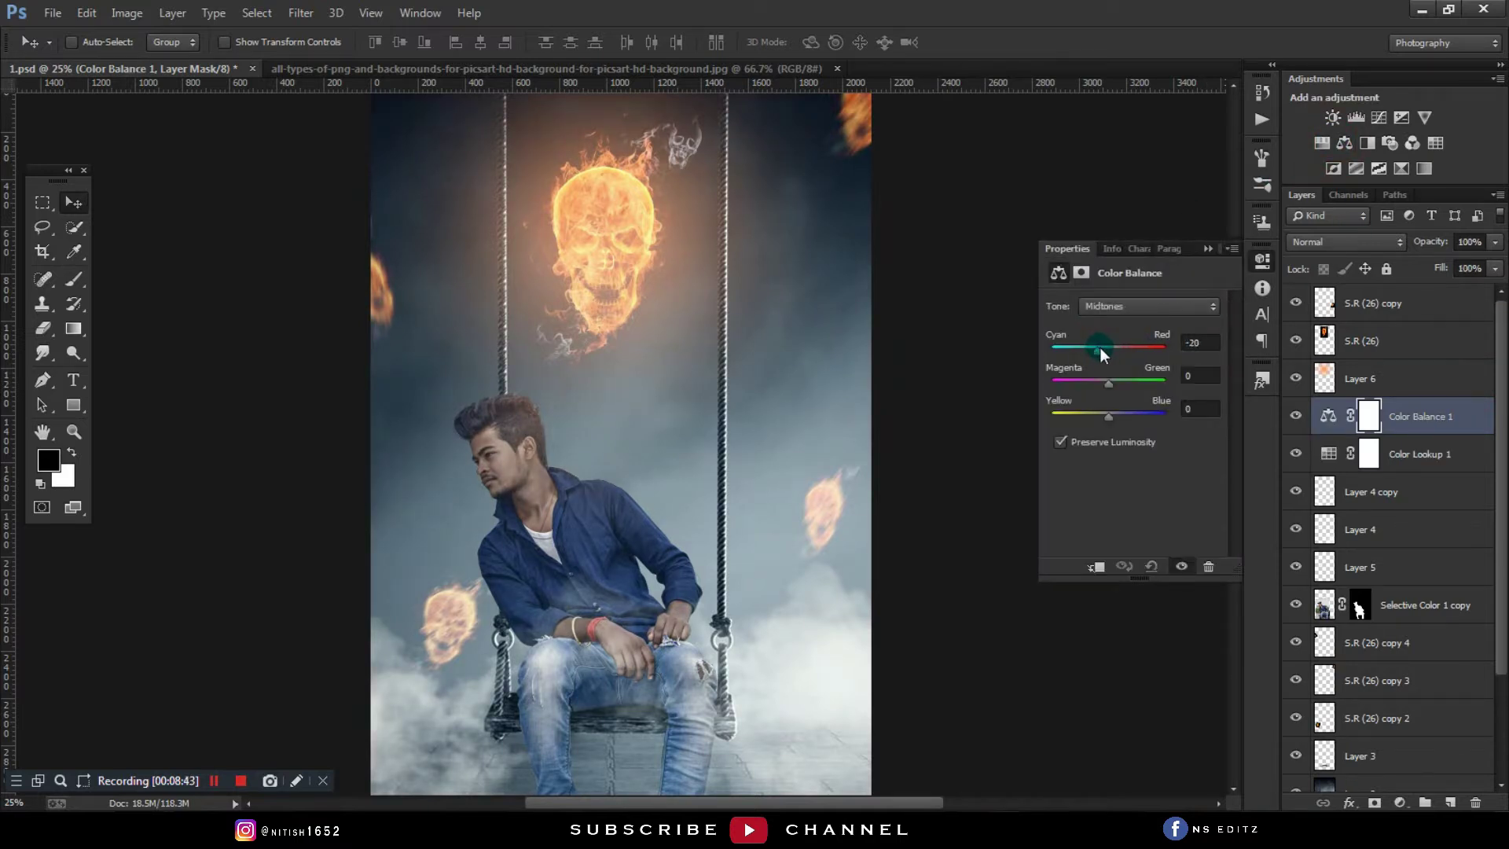
pyautogui.moveTo(1099, 383); pyautogui.dragTo(1105, 387)
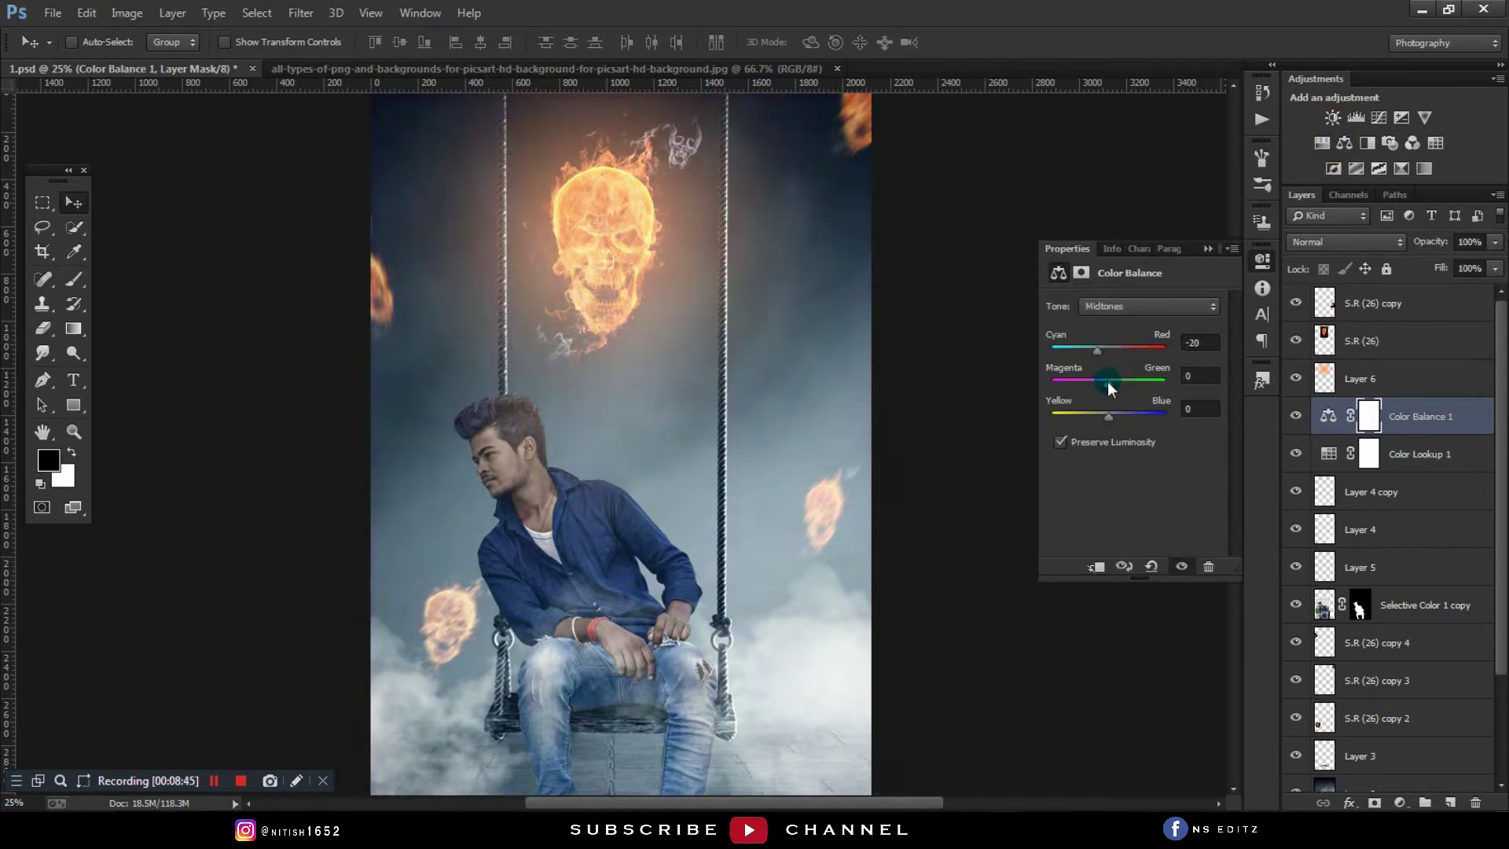
pyautogui.hotkey('ctrl', '-')
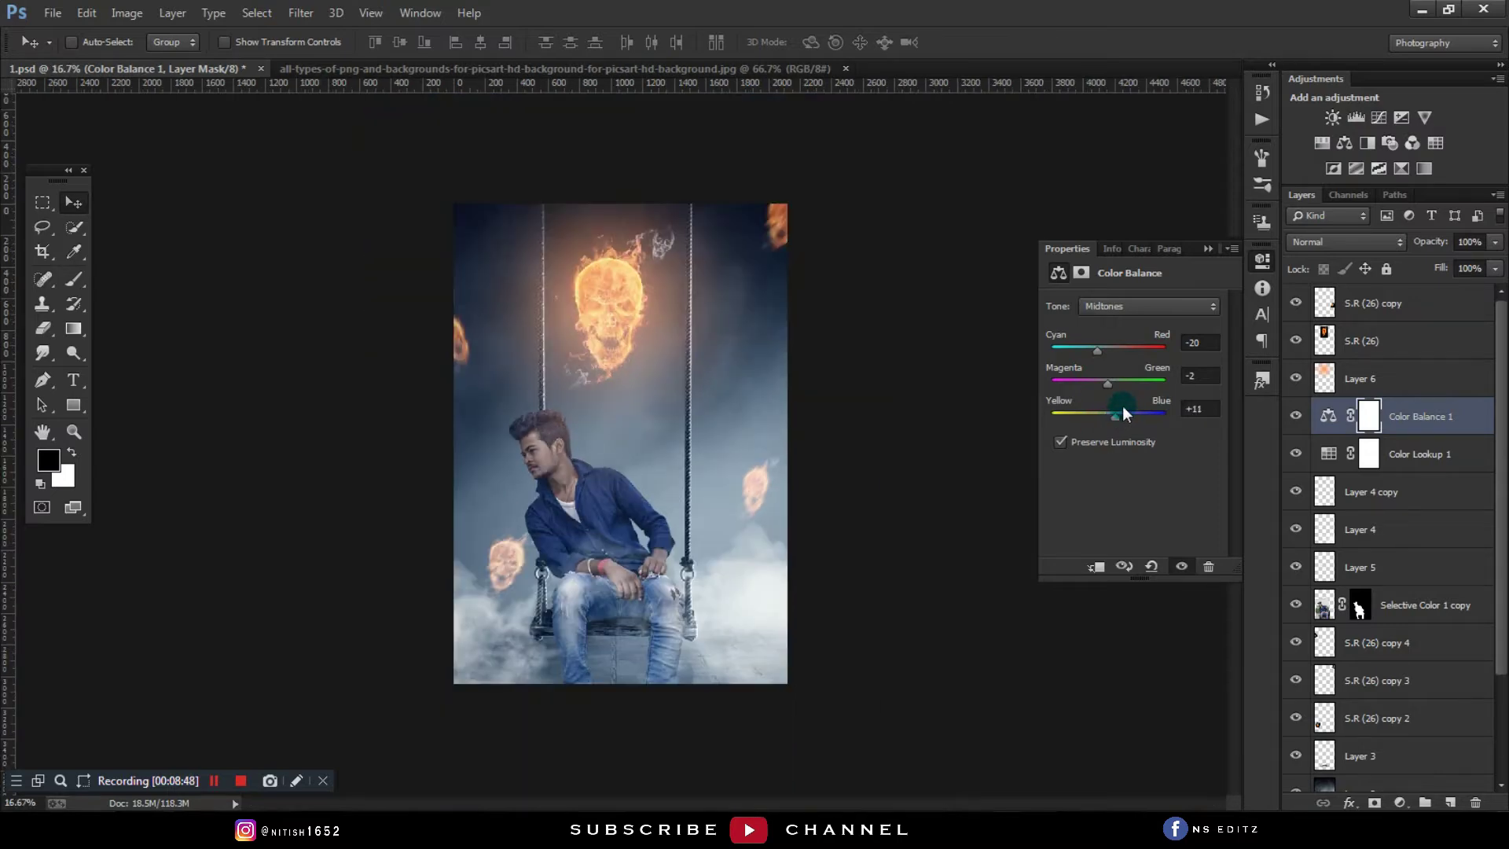
pyautogui.click(1297, 418)
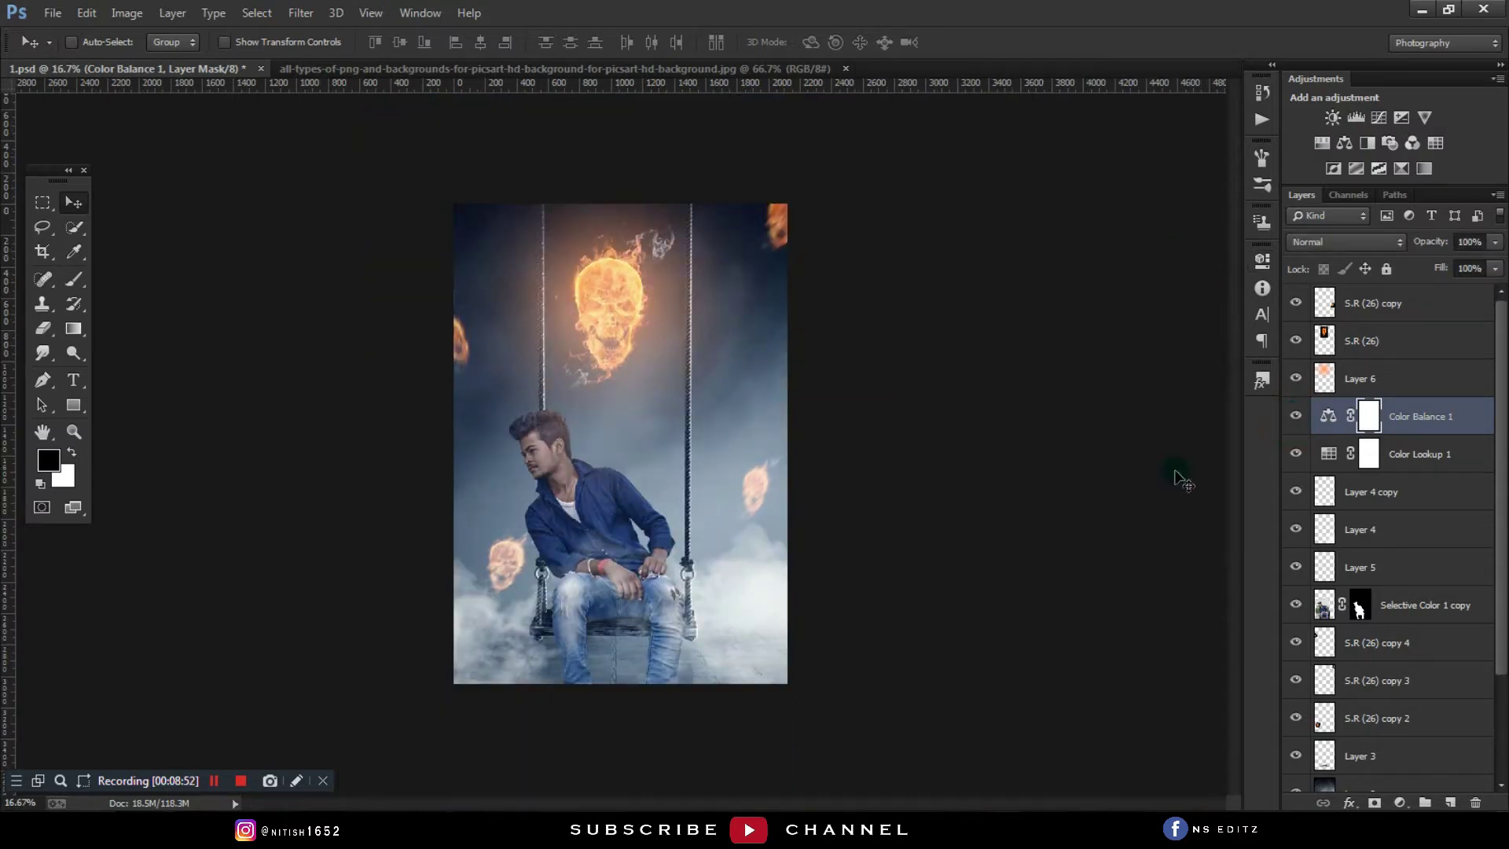
pyautogui.hotkey('ctrl', '+')
pyautogui.hotkey('ctrl', '+')
pyautogui.scroll(-5, 725, 641)
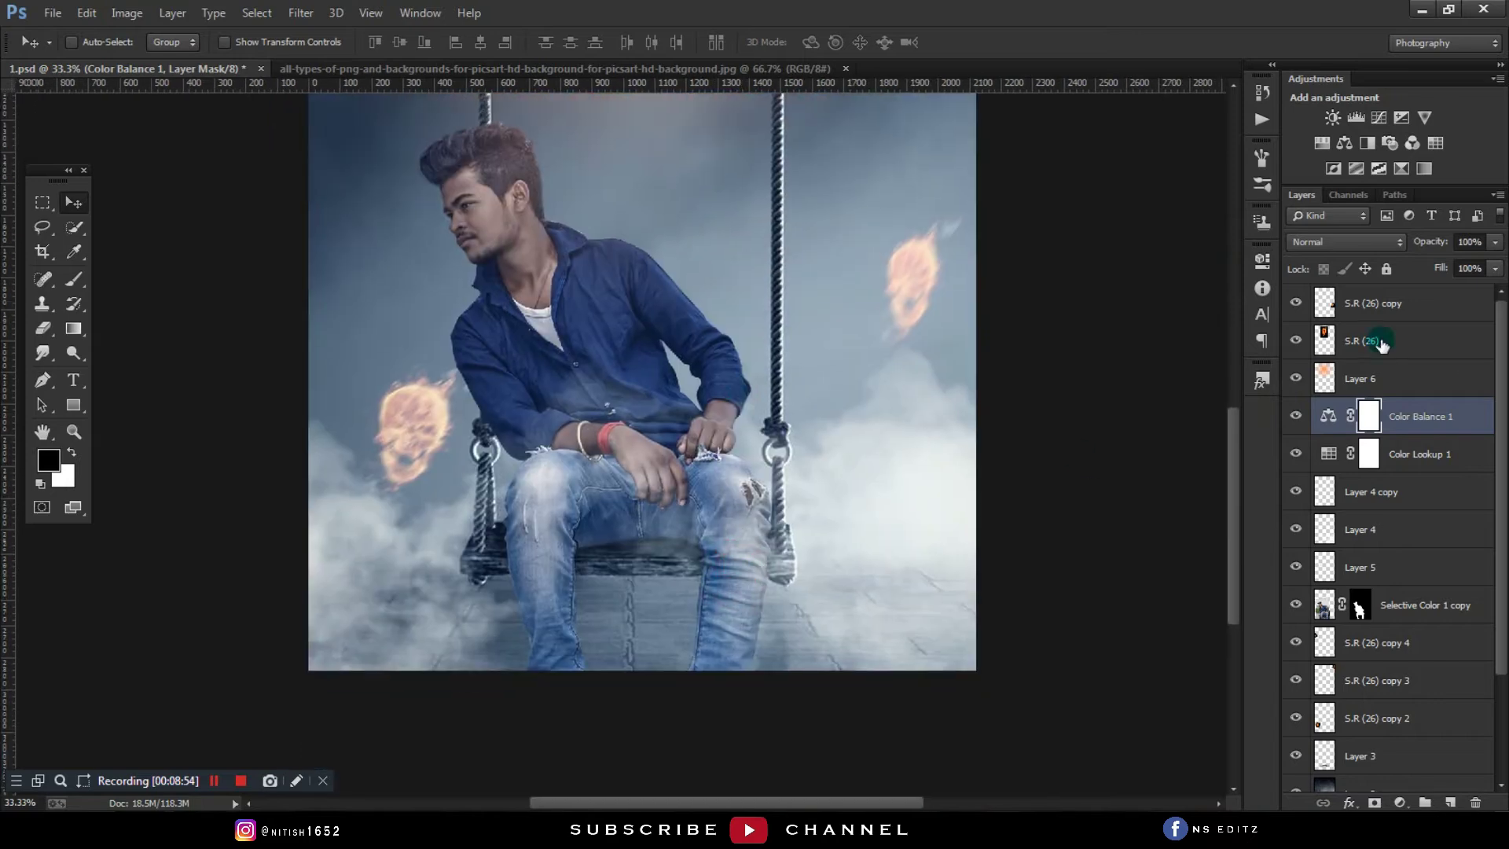
pyautogui.click(1394, 314)
pyautogui.hotkey('ctrl', '-')
pyautogui.hotkey('ctrl', '-')
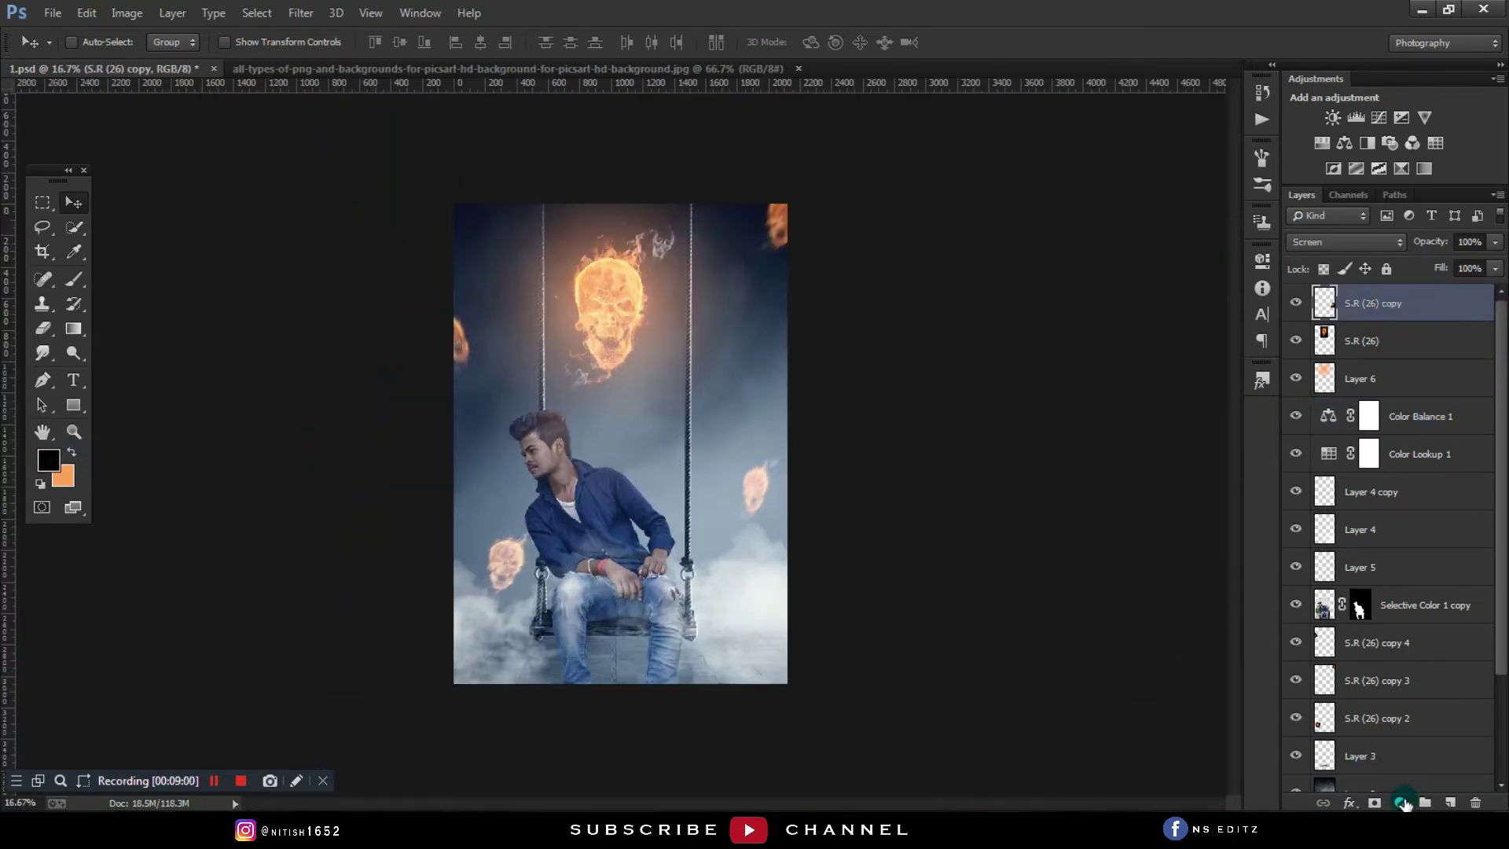
# Step: Add a linear 90° black-to-transparent Gradient Fill, rasterize it, and squash it into the lower third
pyautogui.click(1403, 803)
pyautogui.click(1359, 419)
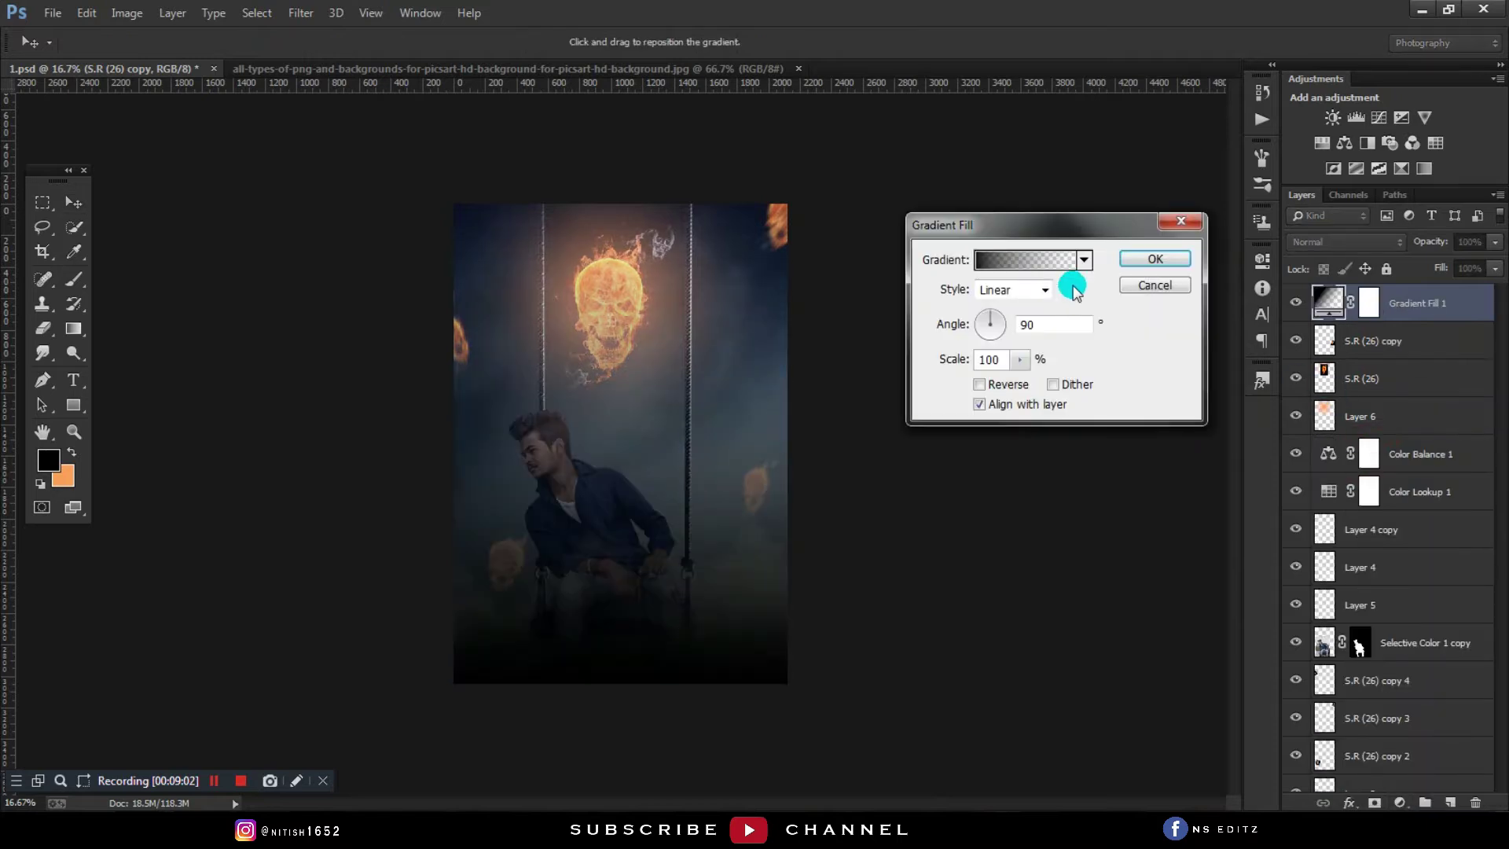
pyautogui.click(1155, 260)
pyautogui.rightClick(1406, 300)
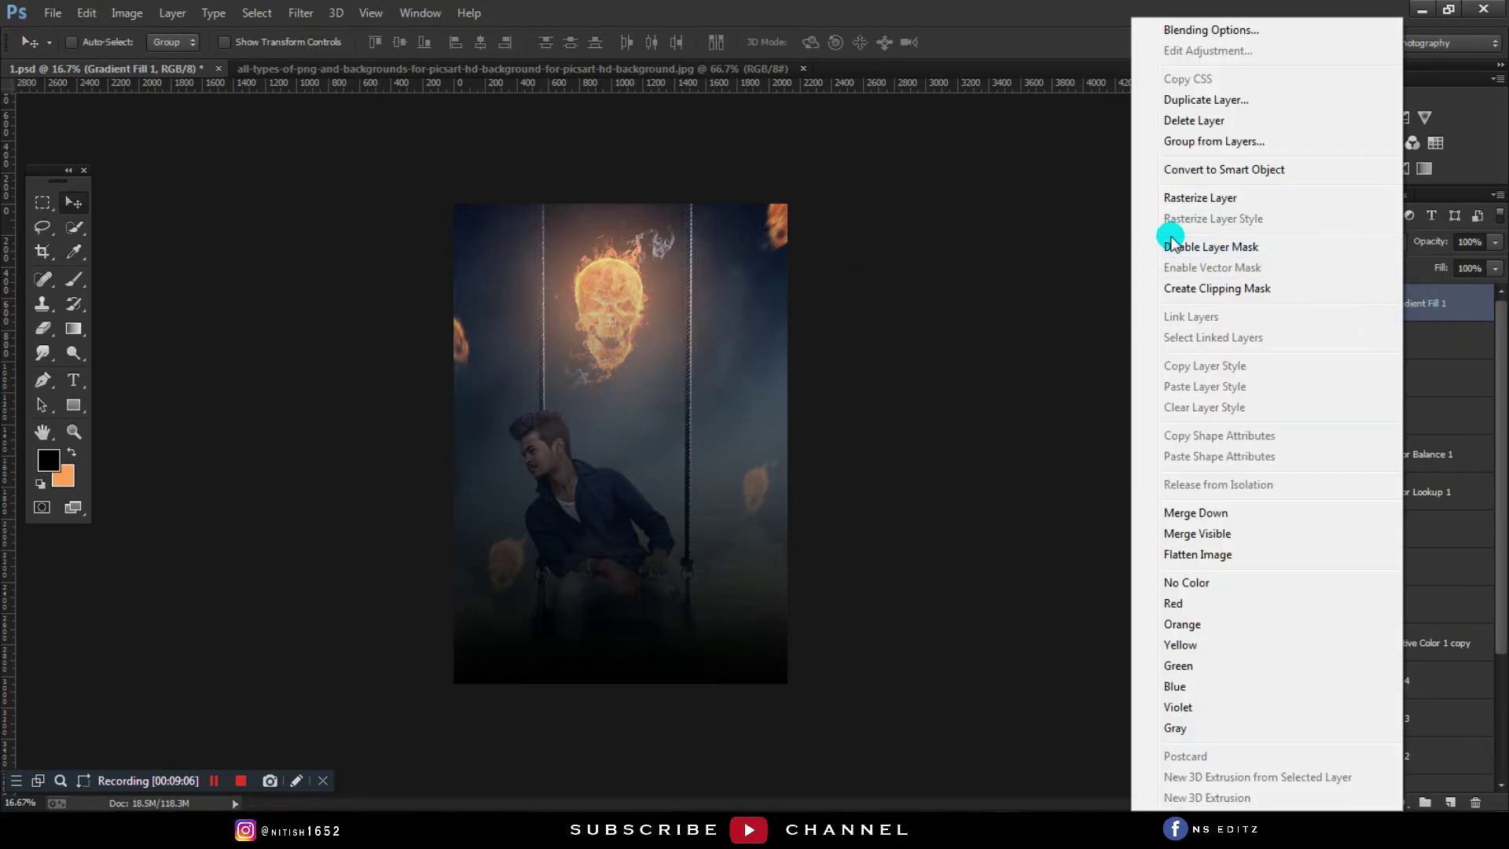
pyautogui.click(1183, 194)
pyautogui.hotkey('ctrl', 't')
pyautogui.moveTo(623, 203); pyautogui.dragTo(619, 524)
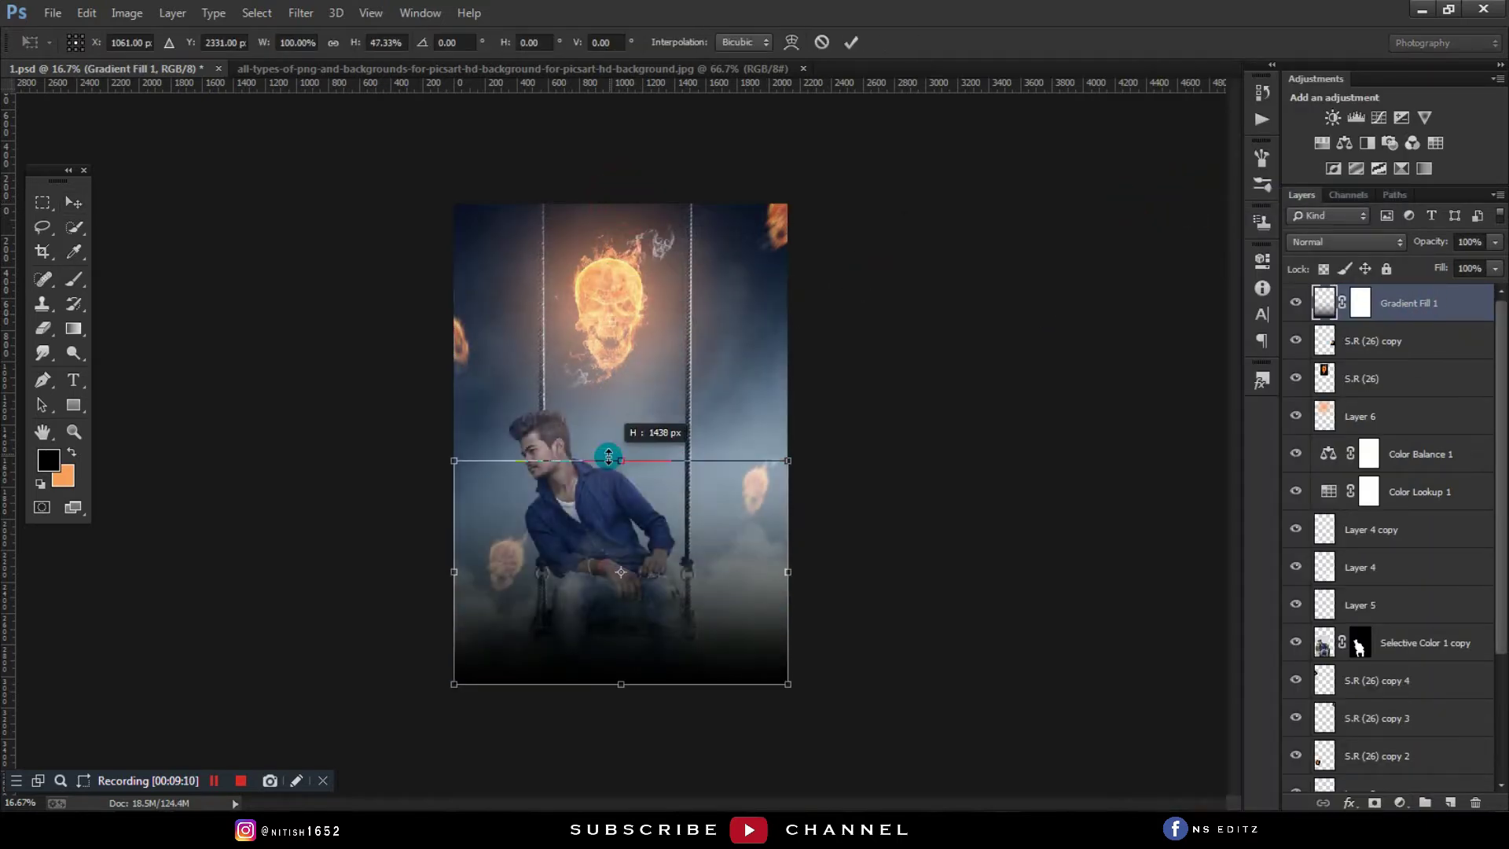
pyautogui.moveTo(618, 590); pyautogui.dragTo(619, 599)
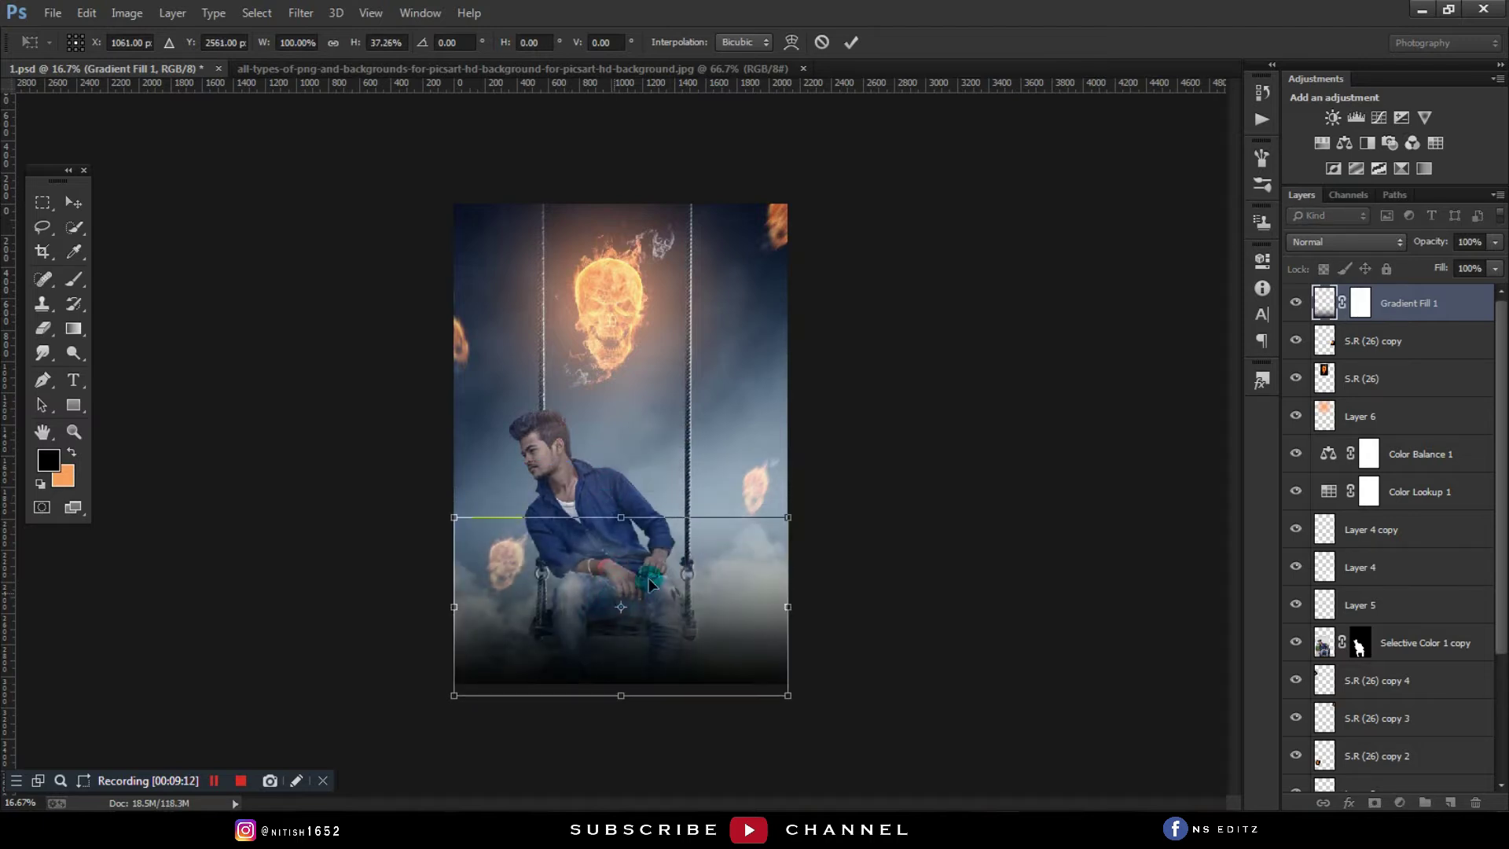
pyautogui.doubleClick(629, 536)
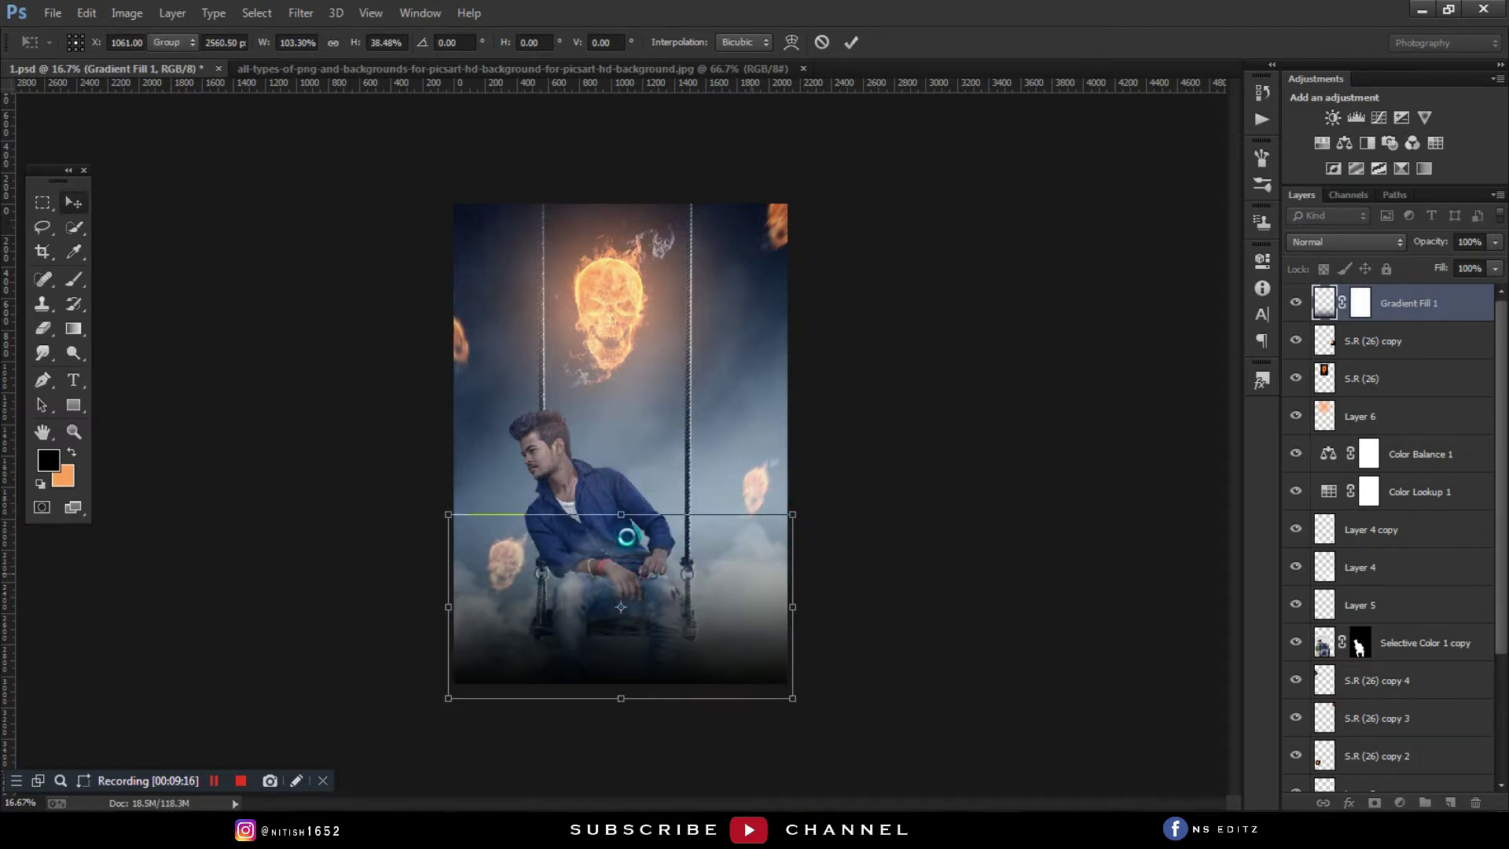
pyautogui.click(212, 780)
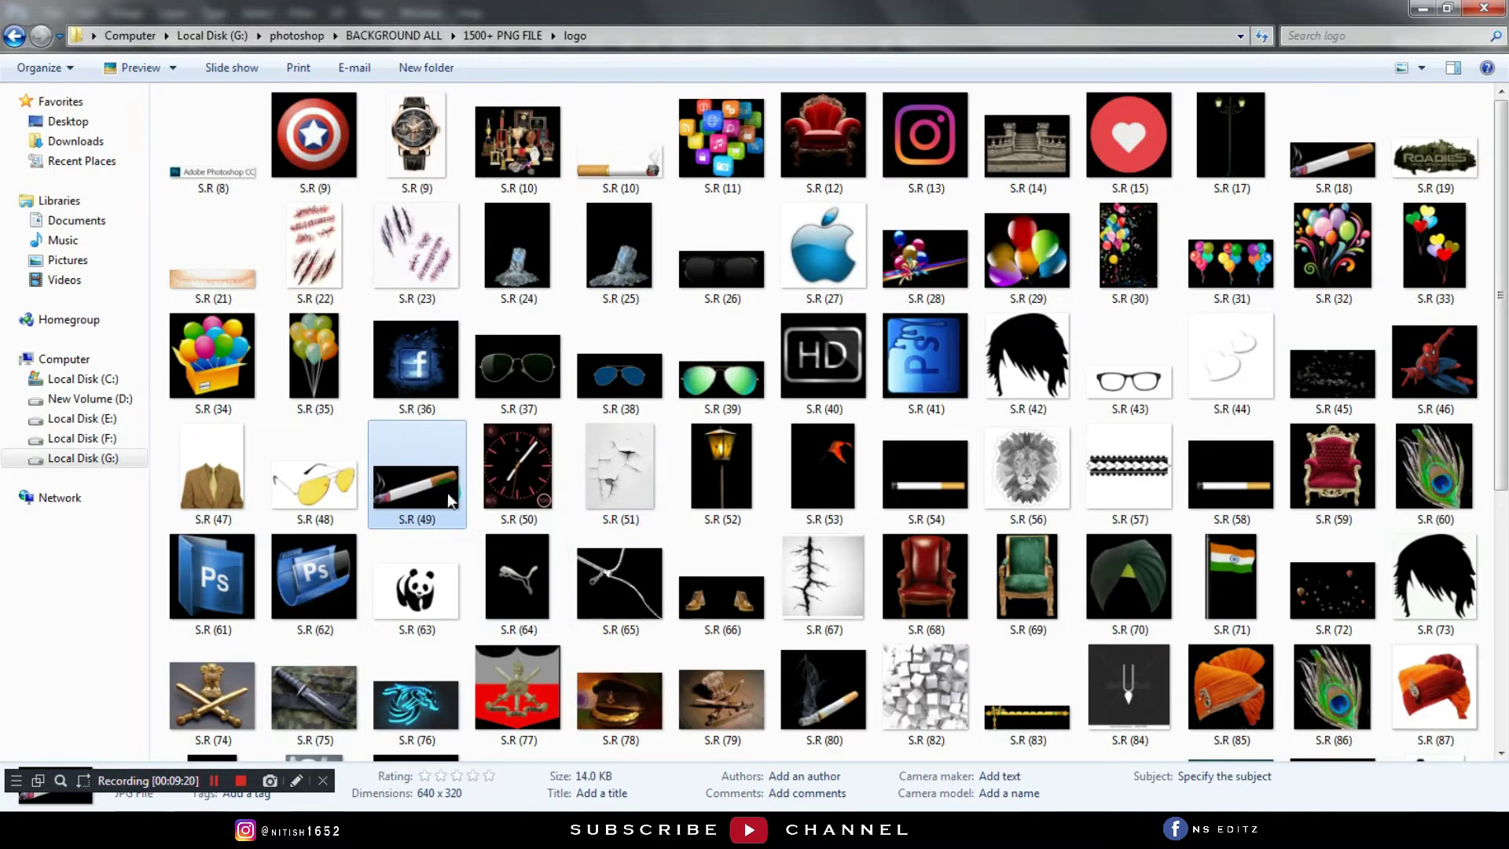
# Step: Open the cigarette image S.R (49).jpg as its own document and colour-range select its black background
pyautogui.moveTo(449, 501); pyautogui.dragTo(784, 82)
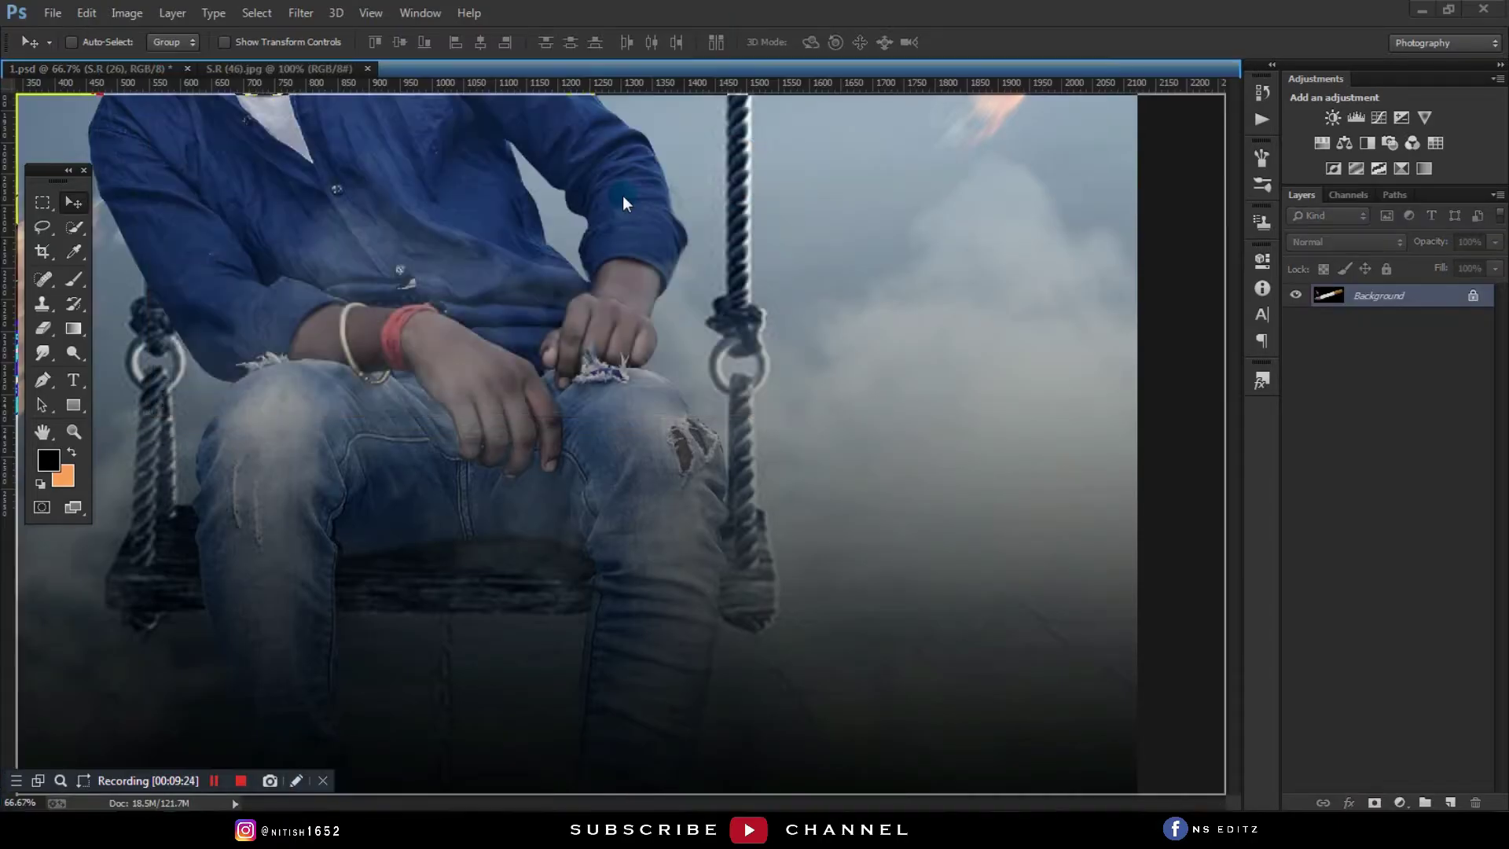
pyautogui.moveTo(785, 82); pyautogui.dragTo(786, 70)
pyautogui.click(1473, 297)
pyautogui.click(256, 12)
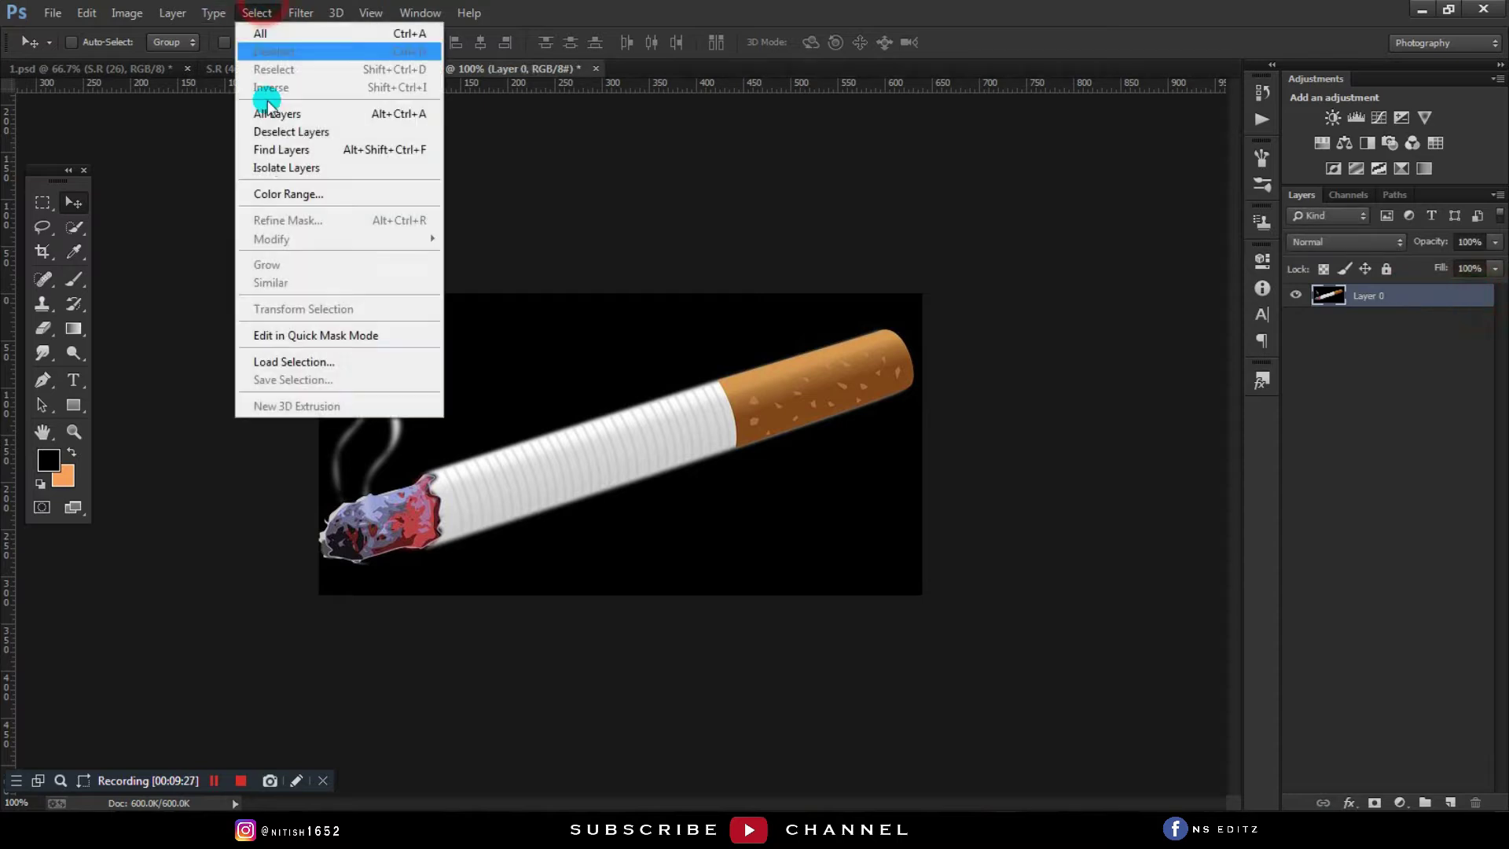
pyautogui.click(267, 194)
pyautogui.click(450, 351)
pyautogui.click(903, 134)
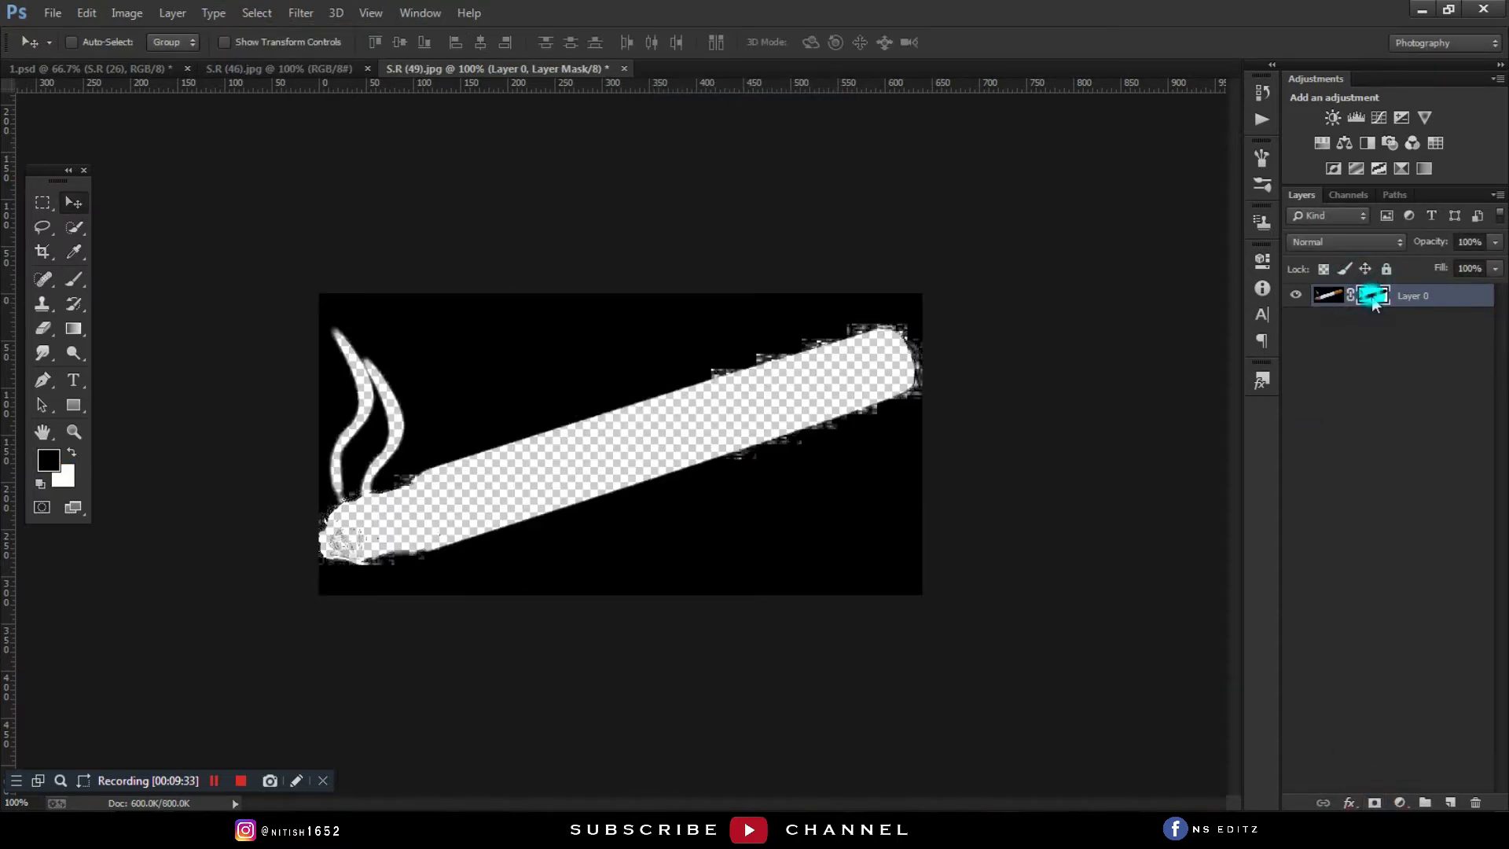
# Step: Delete the old mask from the cigarette layer
pyautogui.moveTo(1373, 302); pyautogui.dragTo(1340, 358)
pyautogui.rightClick(1373, 297)
pyautogui.rightClick(1367, 288)
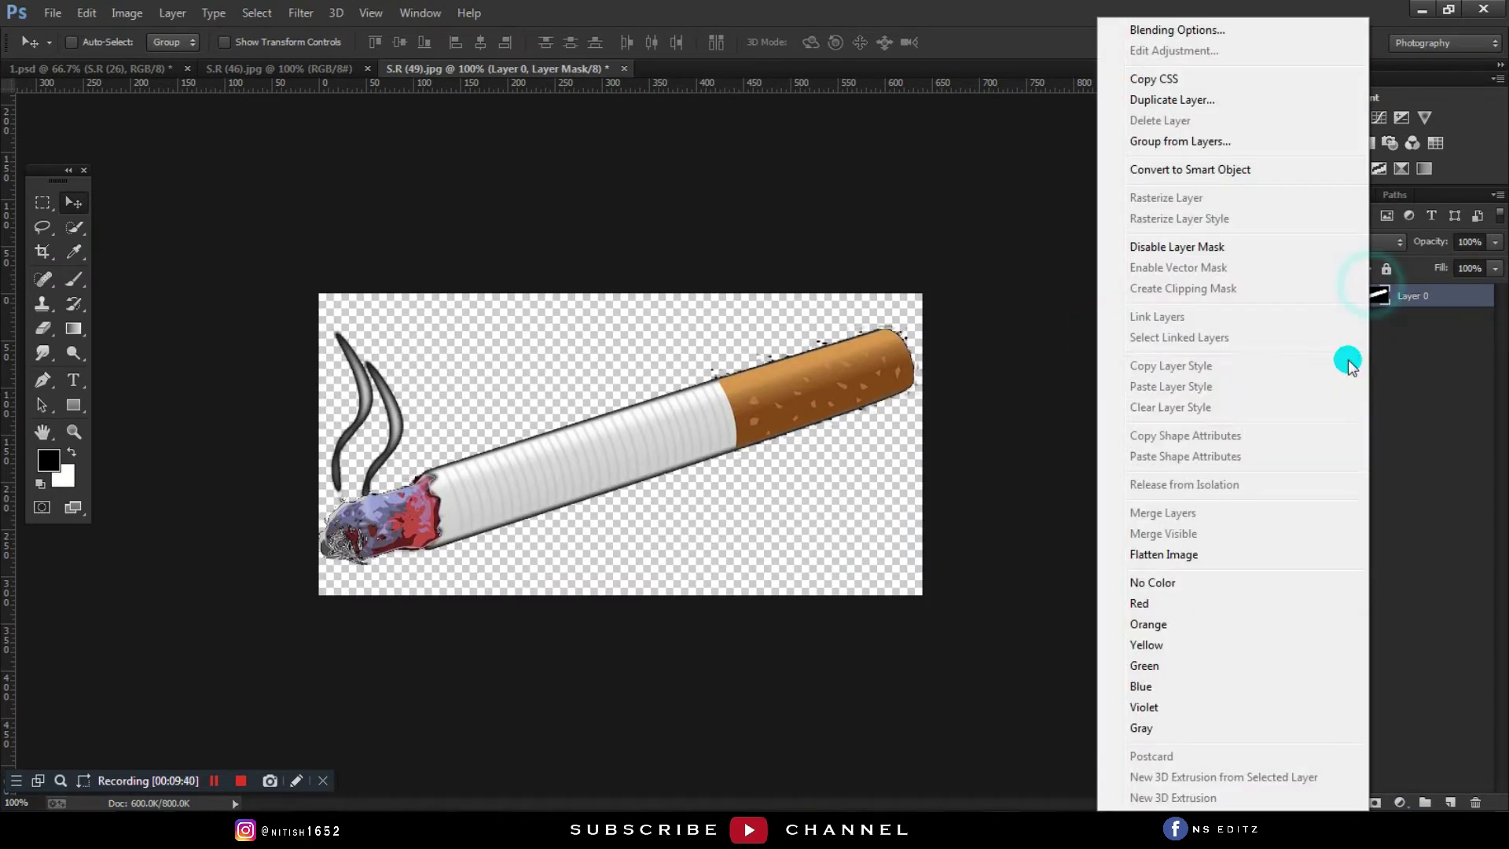
pyautogui.click(1348, 363)
pyautogui.rightClick(1379, 295)
pyautogui.click(1340, 360)
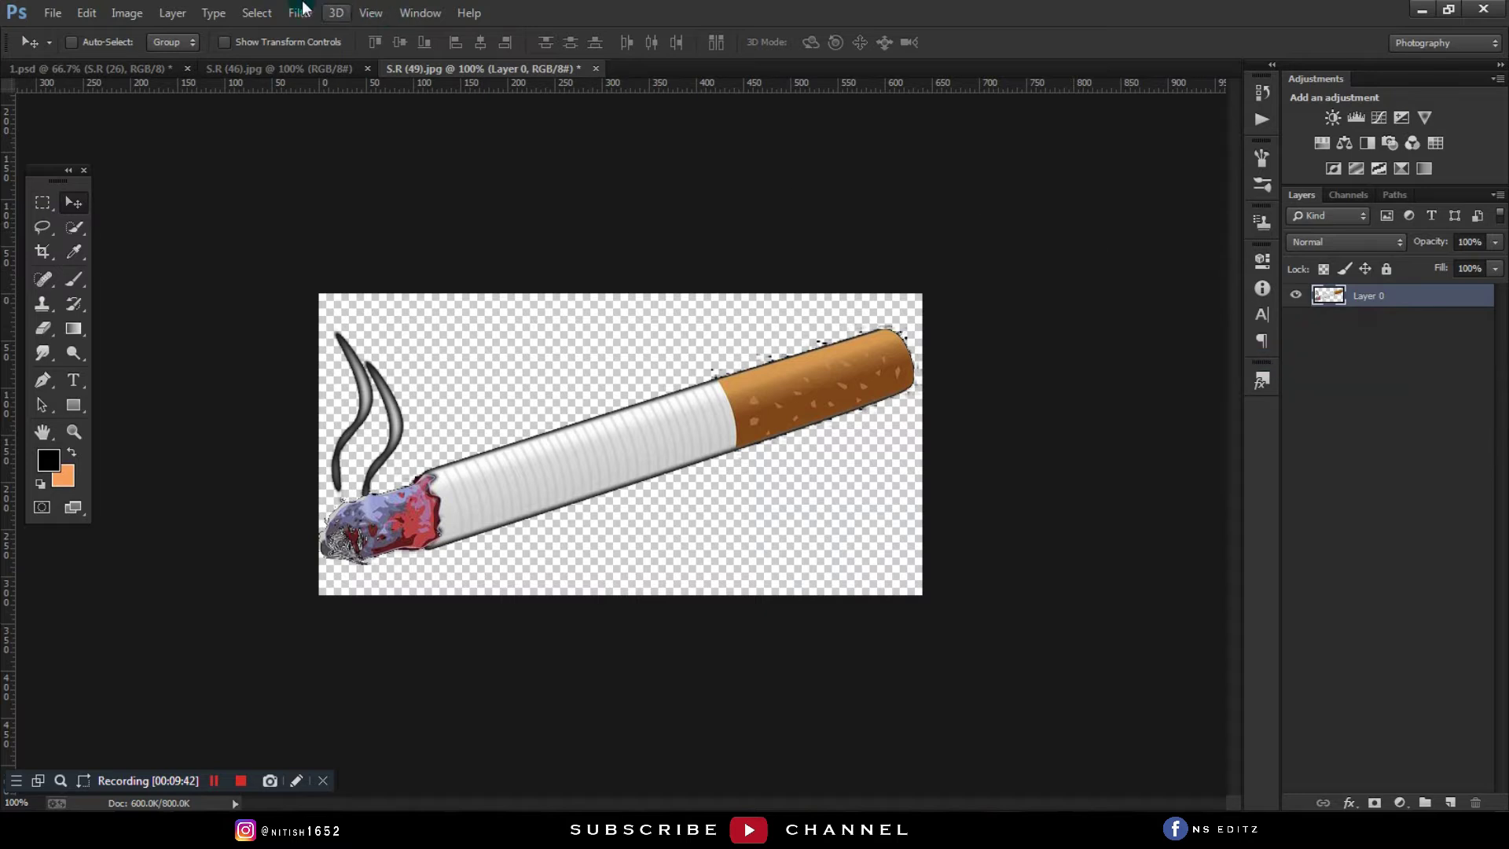
# Step: Cut out the cigarette with a Color Range selection at Fuzziness 71 and an applied layer mask
pyautogui.click(258, 13)
pyautogui.click(297, 191)
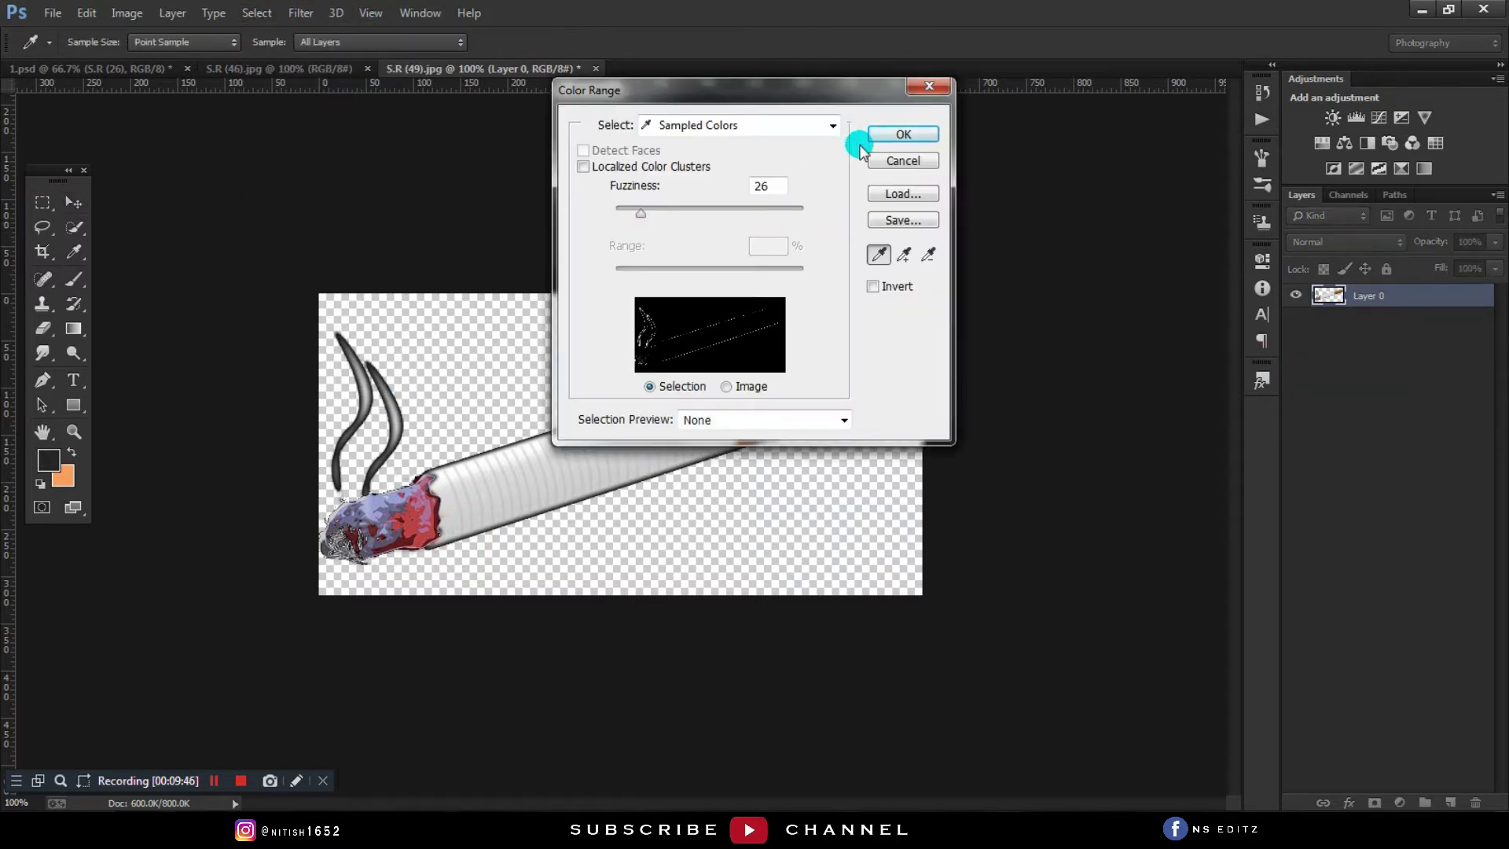
pyautogui.moveTo(624, 223); pyautogui.dragTo(685, 219)
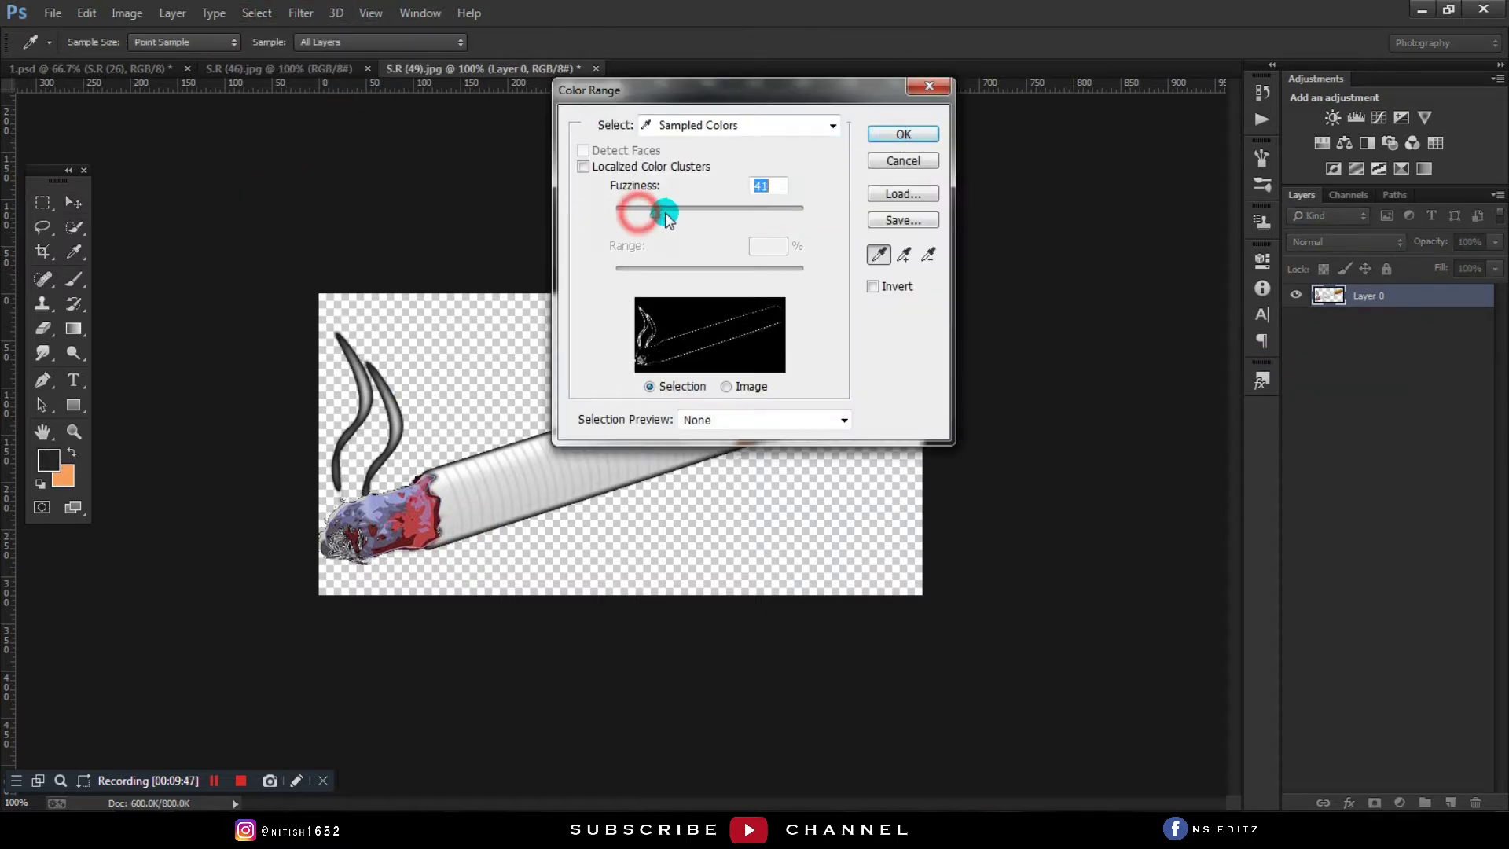
pyautogui.click(889, 135)
pyautogui.click(1372, 804)
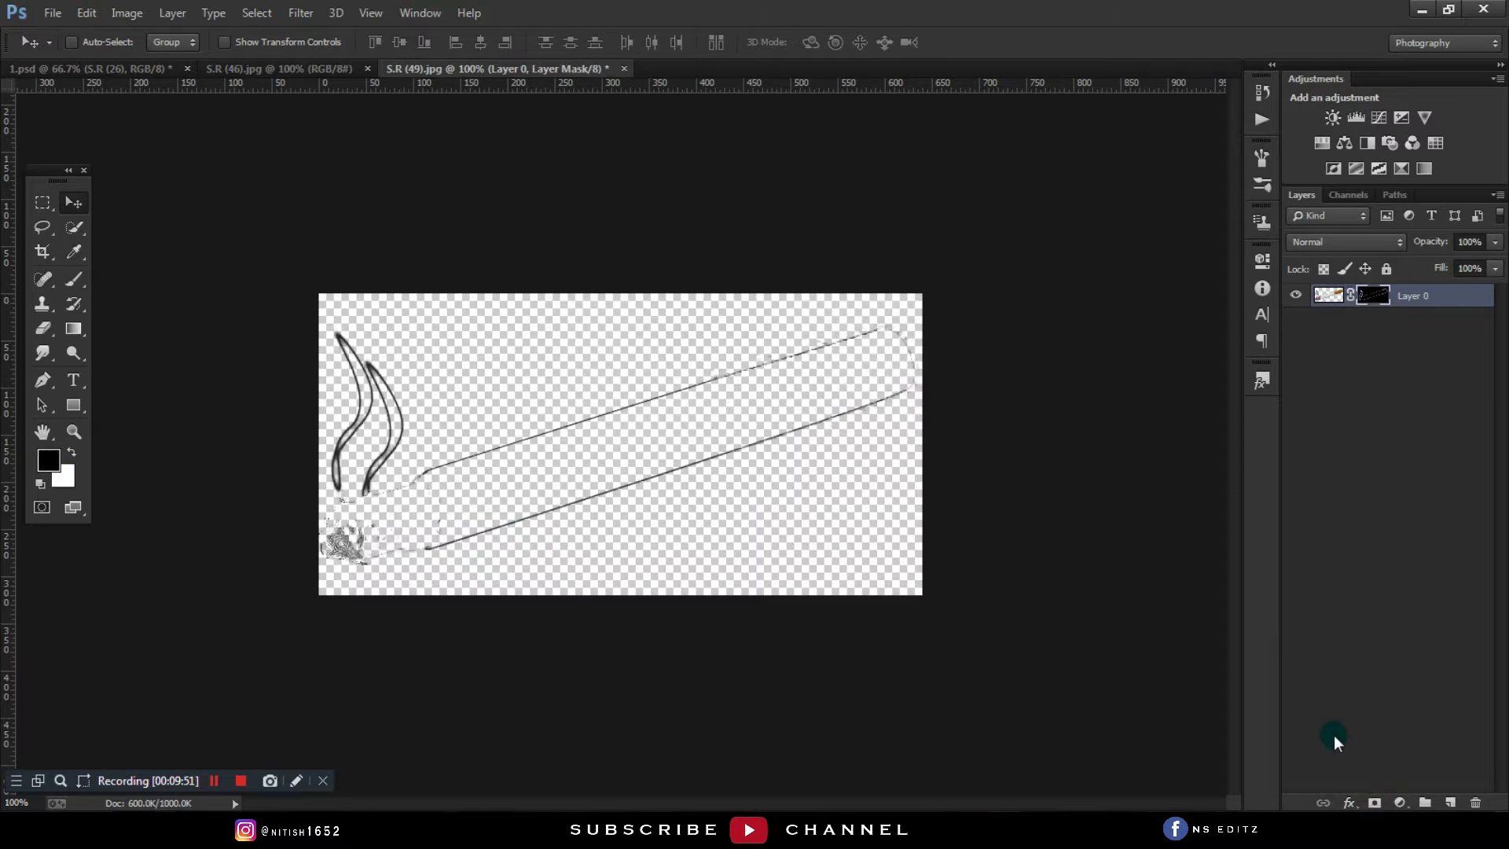
pyautogui.rightClick(1372, 295)
pyautogui.click(1372, 358)
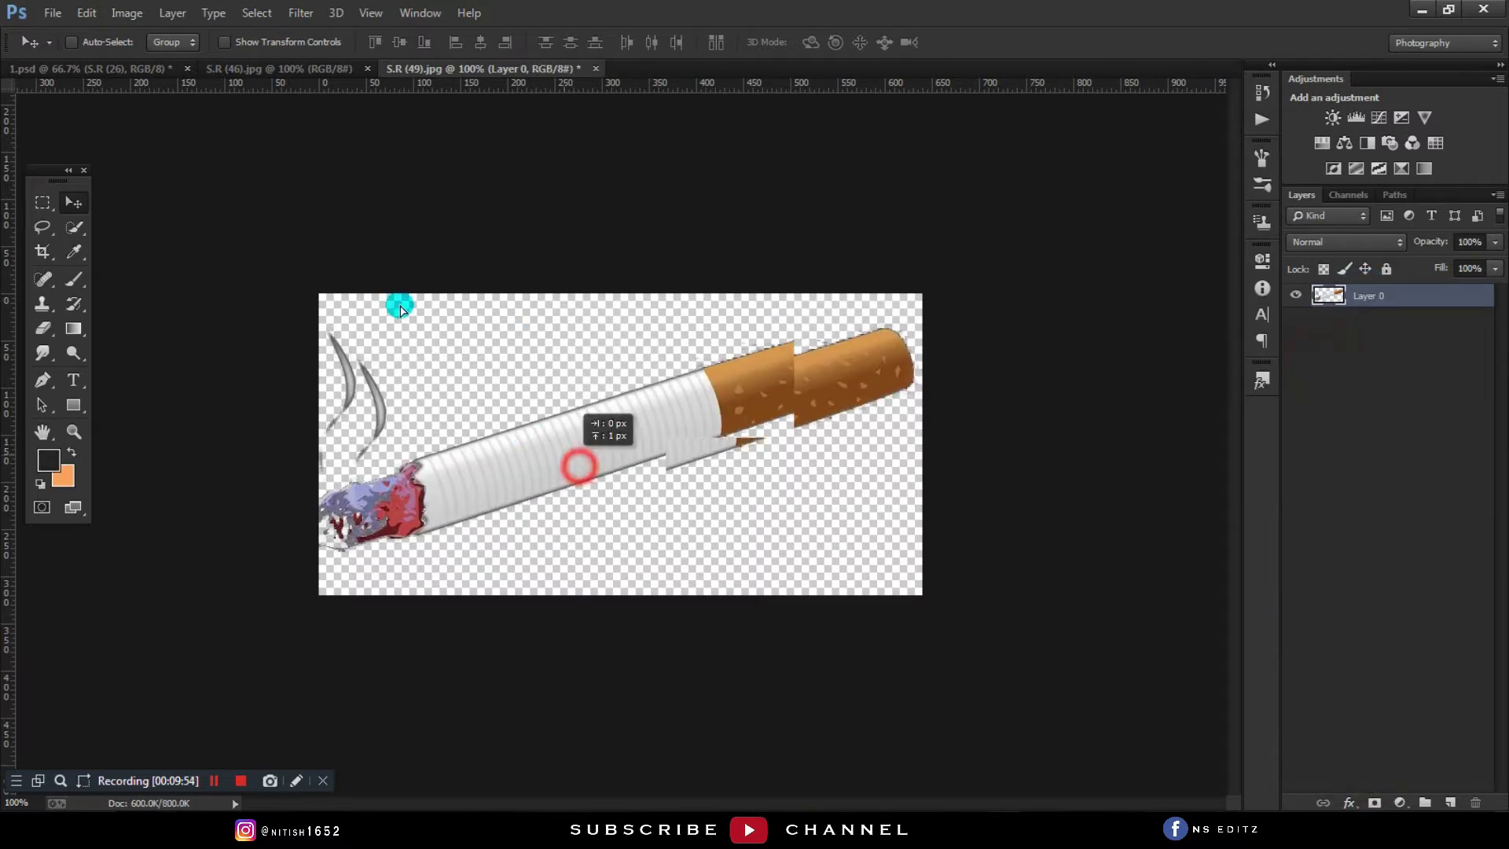
pyautogui.moveTo(400, 310); pyautogui.dragTo(307, 293)
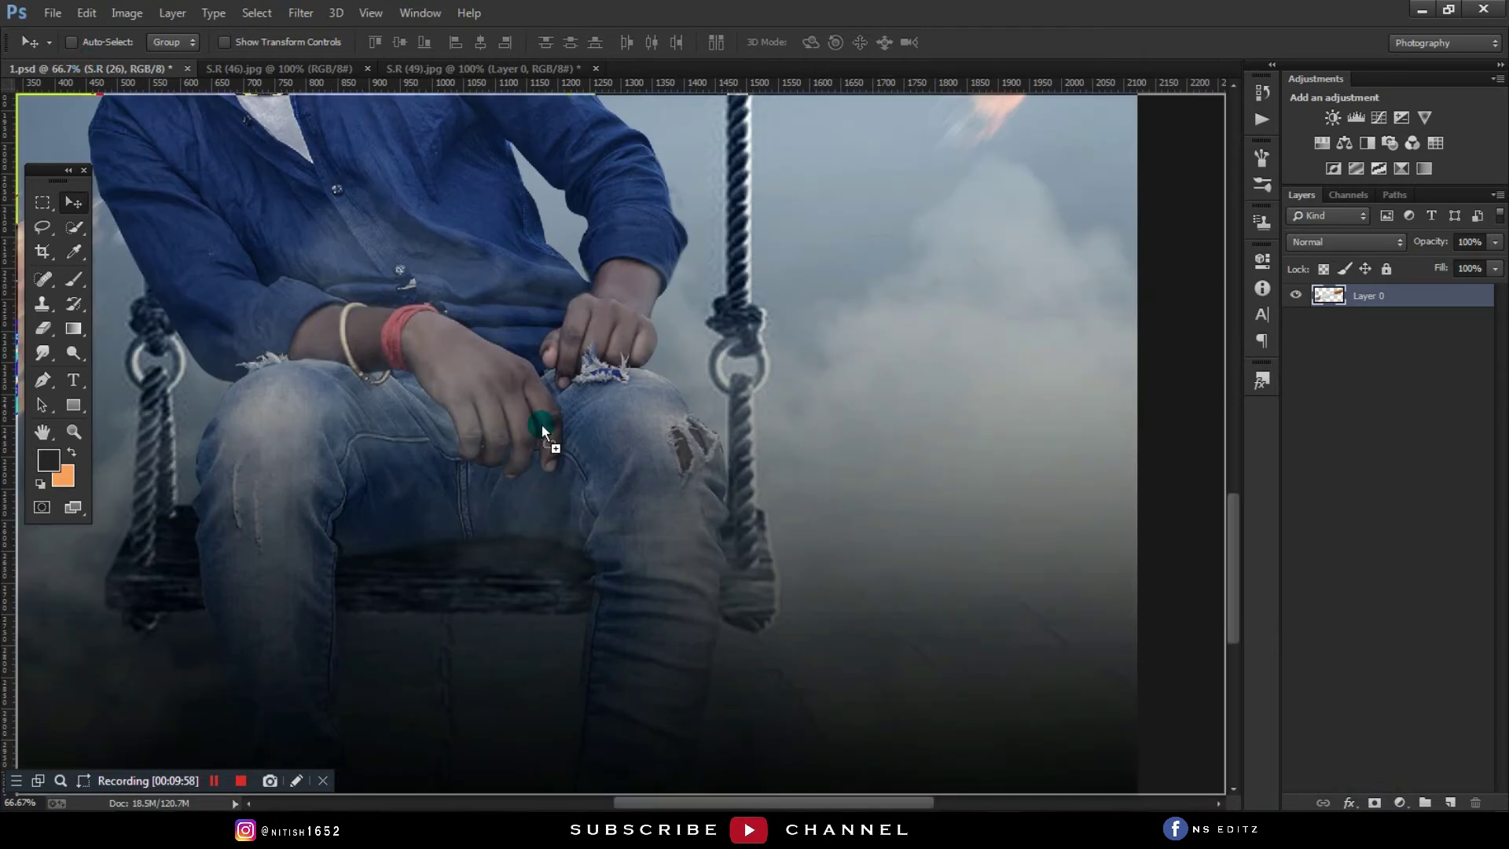
# Step: Drop the cigarette into 1.psd, flip it horizontally, and shrink and tilt it
pyautogui.moveTo(125, 139); pyautogui.dragTo(602, 475)
pyautogui.hotkey('ctrl', 't')
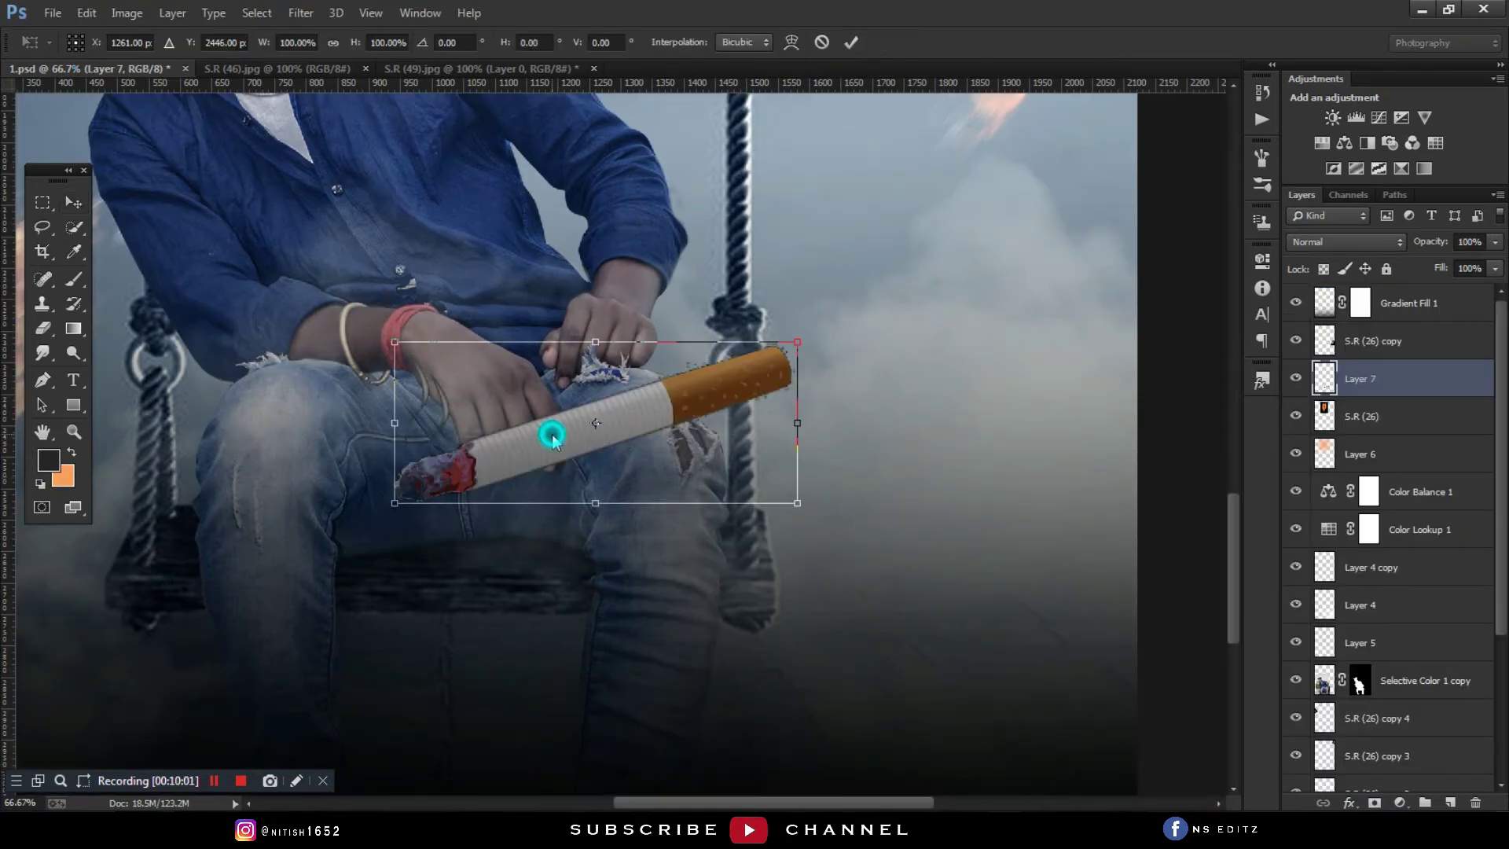
pyautogui.rightClick(546, 431)
pyautogui.click(633, 718)
pyautogui.moveTo(792, 339)
pyautogui.mouseDown()
pyautogui.moveTo(683, 388)
pyautogui.moveTo(667, 370)
pyautogui.moveTo(630, 418)
pyautogui.moveTo(585, 409)
pyautogui.mouseUp()
pyautogui.press('Return')
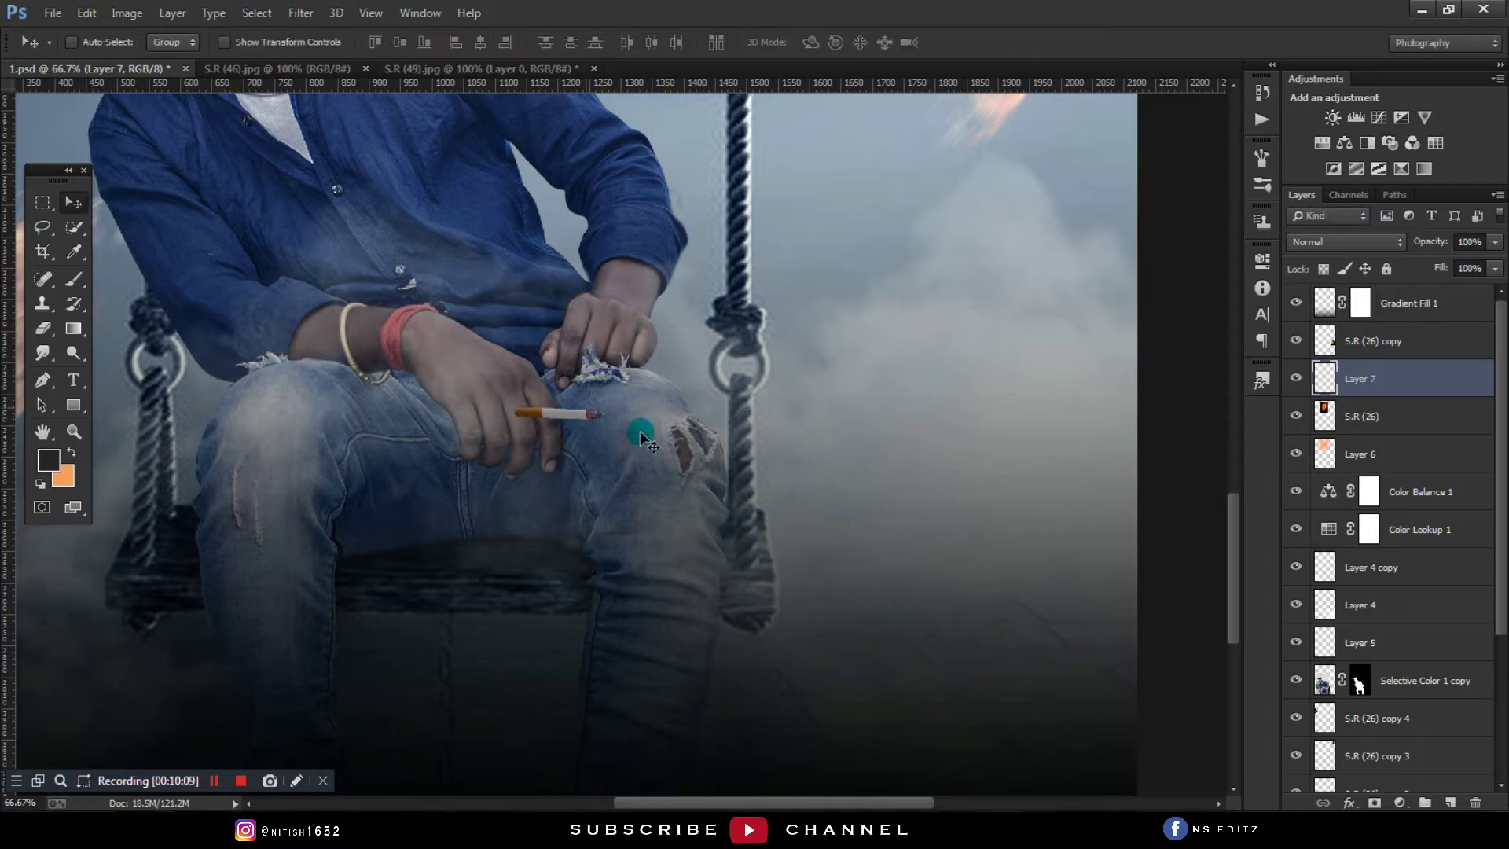
# Step: Rotate, slightly enlarge, and nudge the cigarette until it rests between the man's fingers
pyautogui.hotkey('ctrl', 't')
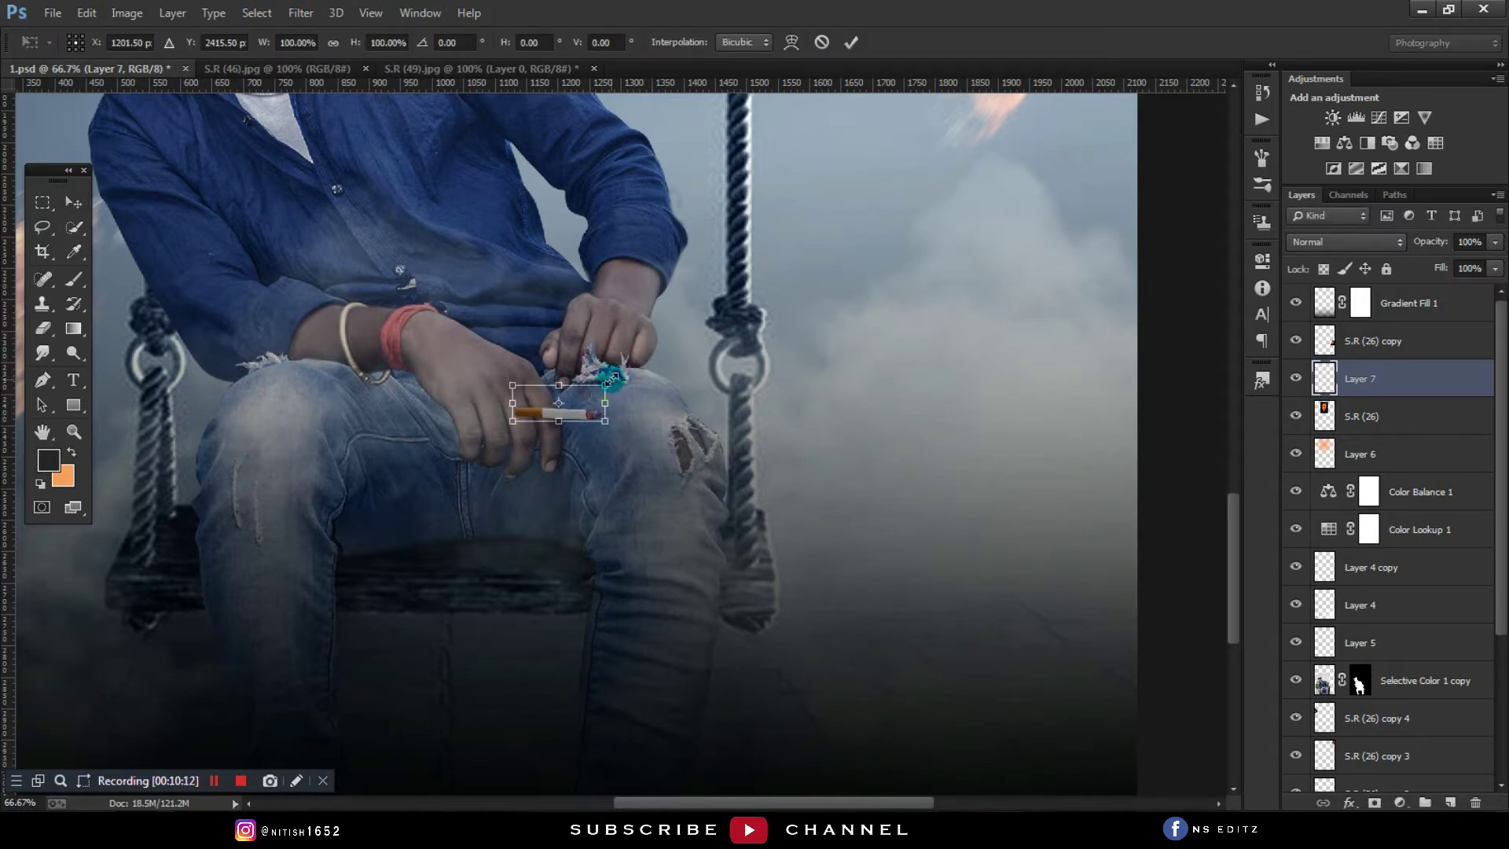
pyautogui.moveTo(612, 380)
pyautogui.mouseDown()
pyautogui.moveTo(638, 354)
pyautogui.moveTo(685, 350)
pyautogui.mouseUp()
pyautogui.press('Return')
pyautogui.moveTo(578, 411); pyautogui.dragTo(594, 425)
pyautogui.hotkey('ctrl', 't')
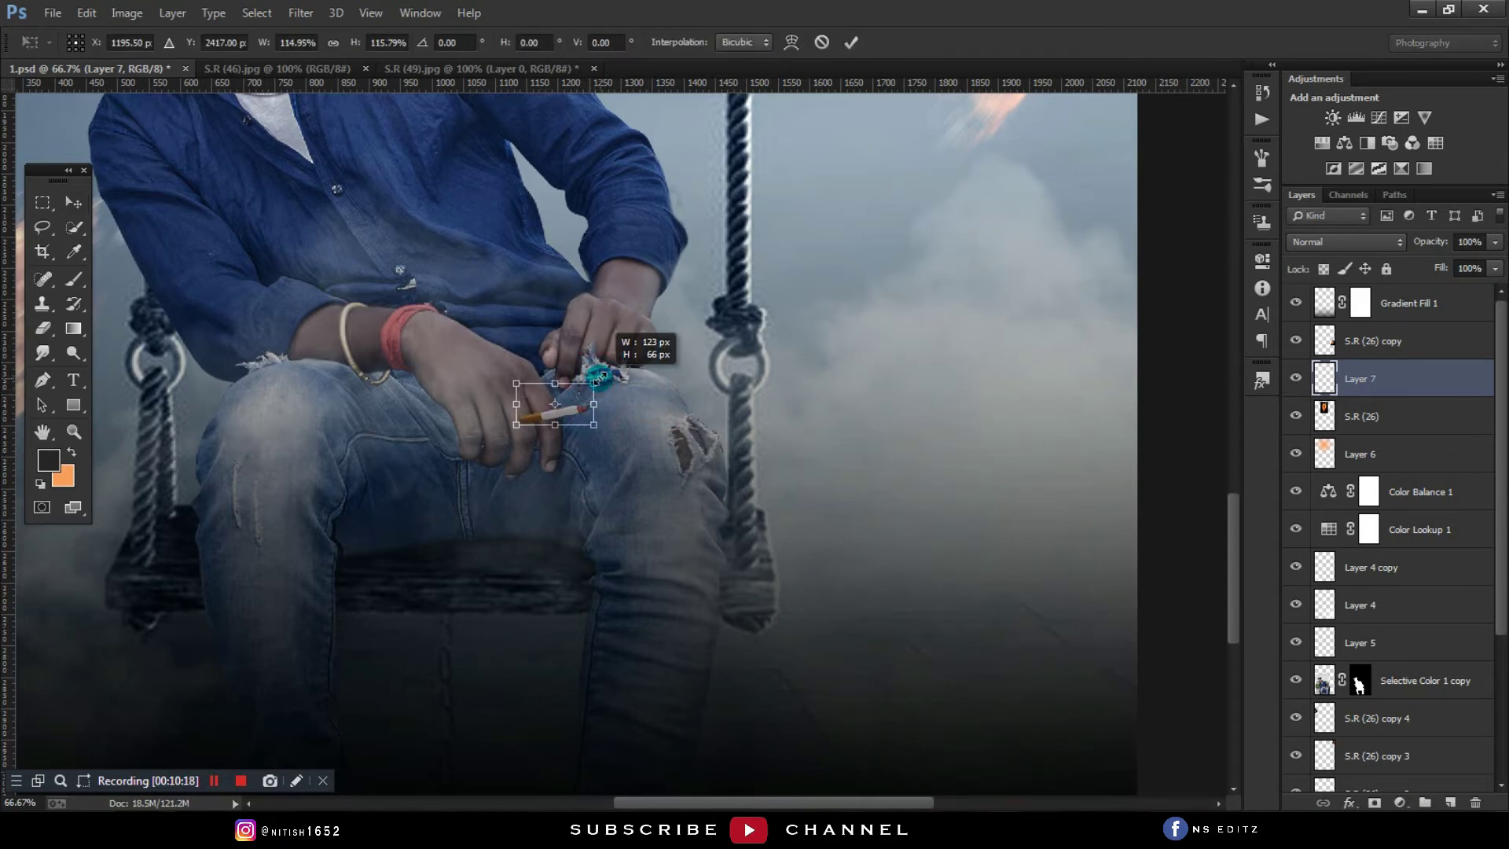
pyautogui.moveTo(595, 369); pyautogui.dragTo(617, 357)
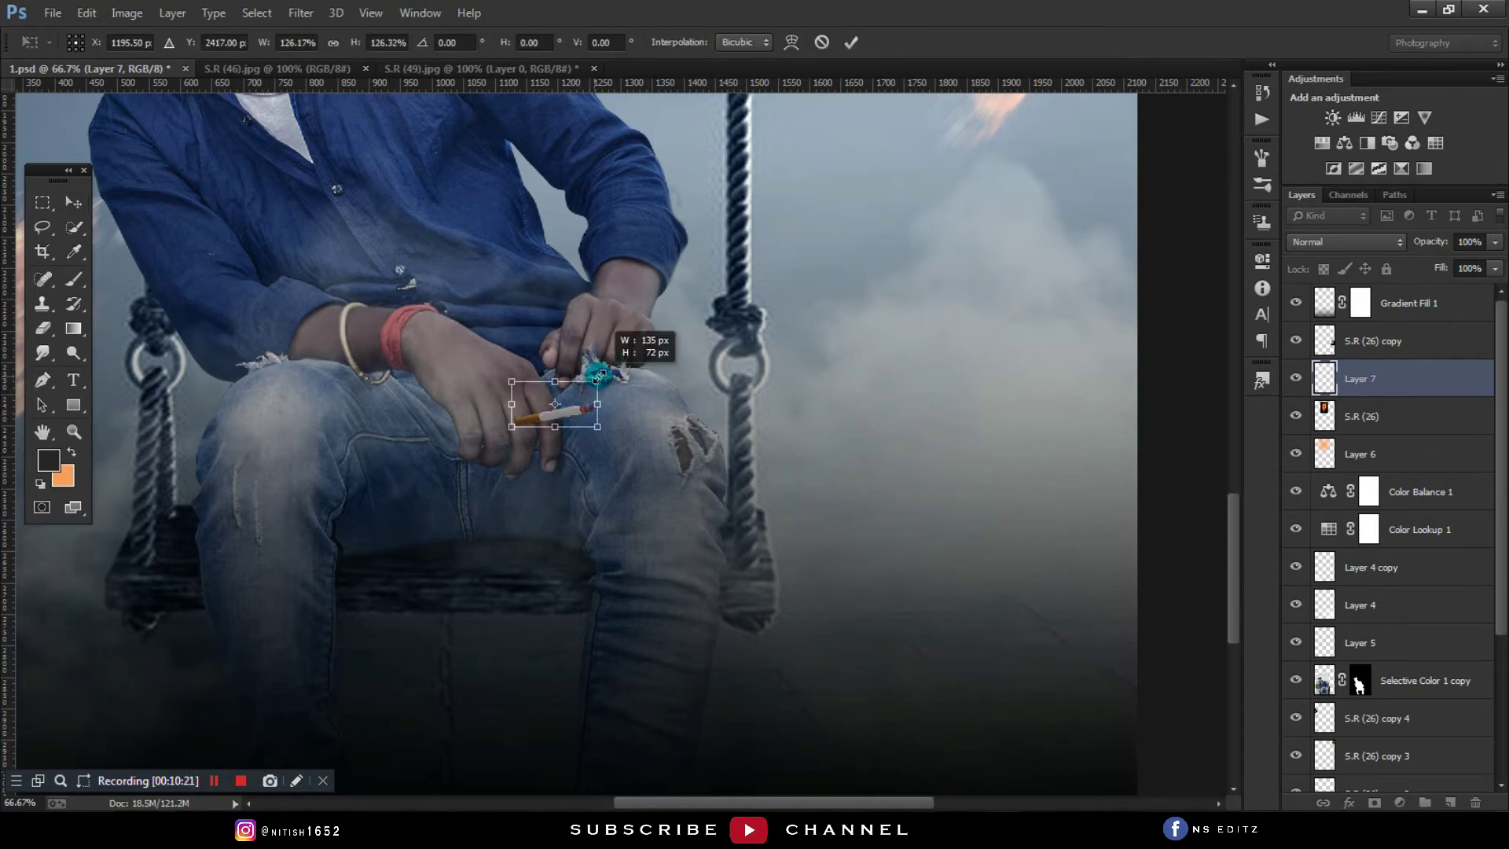
pyautogui.press('Return')
pyautogui.moveTo(555, 419); pyautogui.dragTo(561, 421)
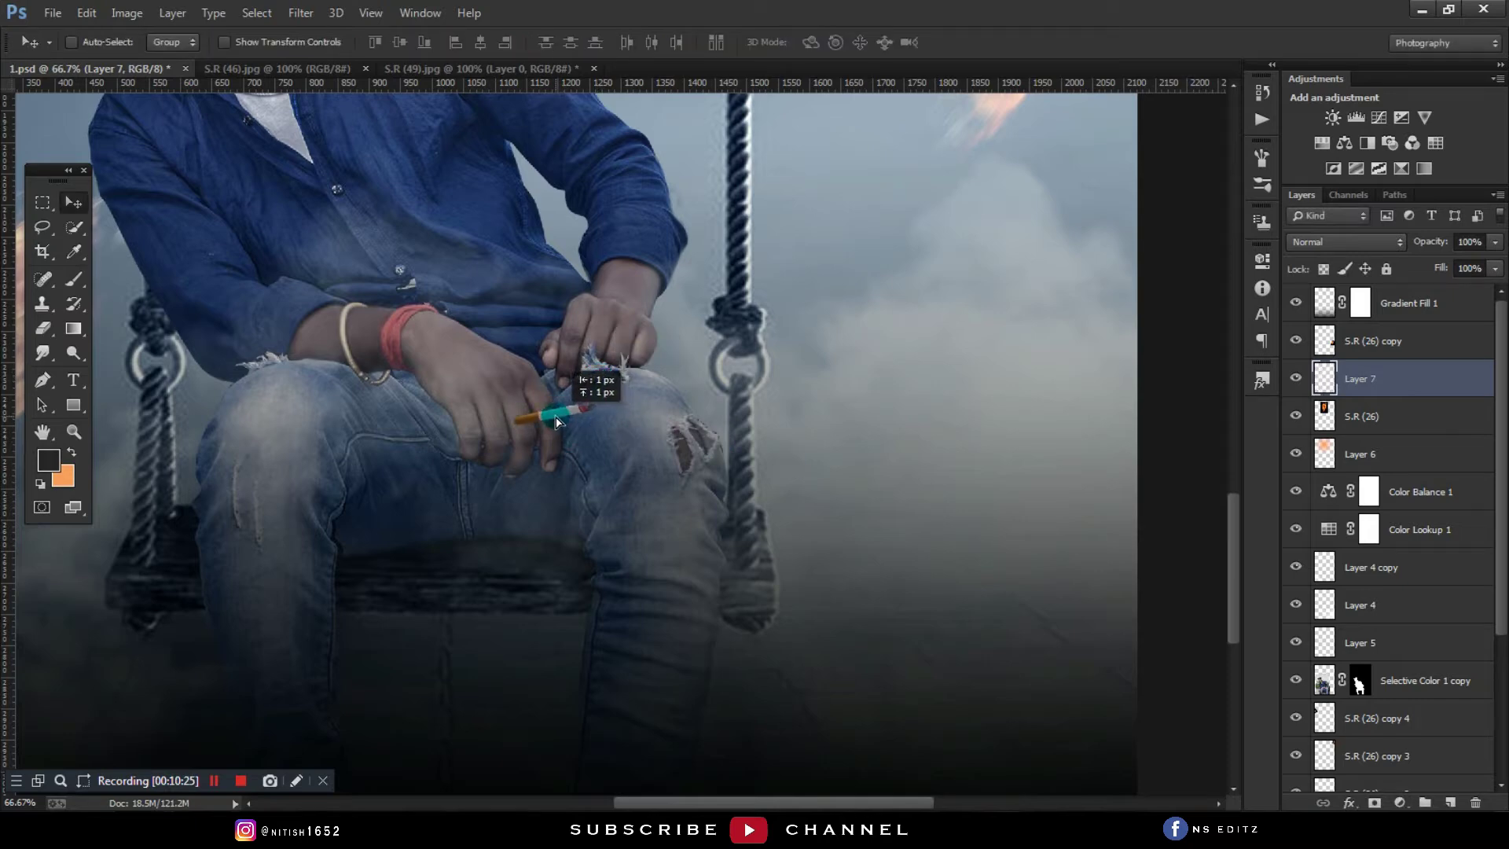
# Step: Add a layer mask to Layer 7 and set up a soft round brush at size 200
pyautogui.click(1375, 803)
pyautogui.click(75, 280)
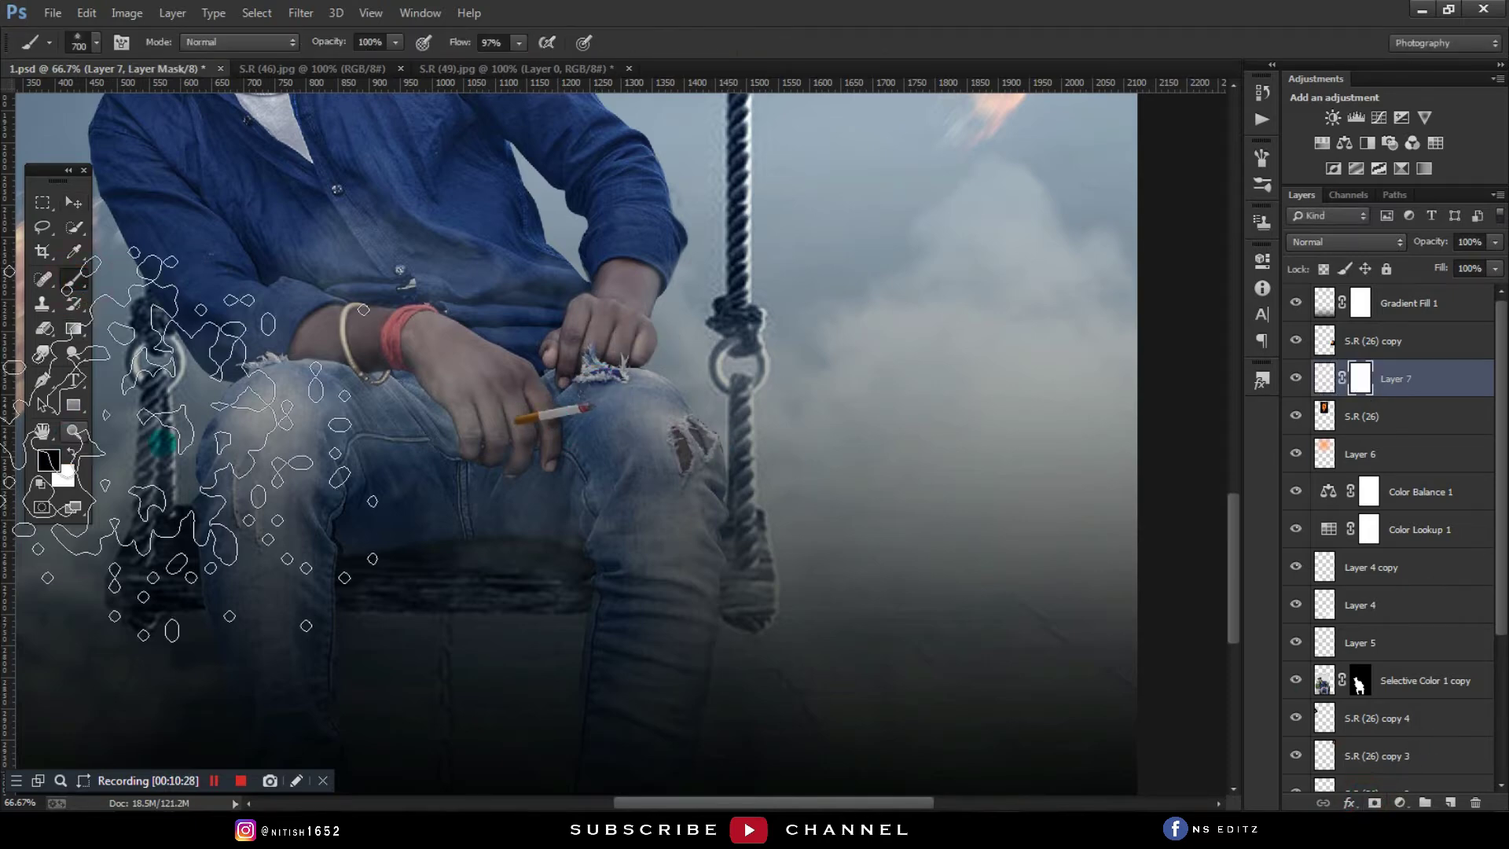
pyautogui.rightClick(555, 402)
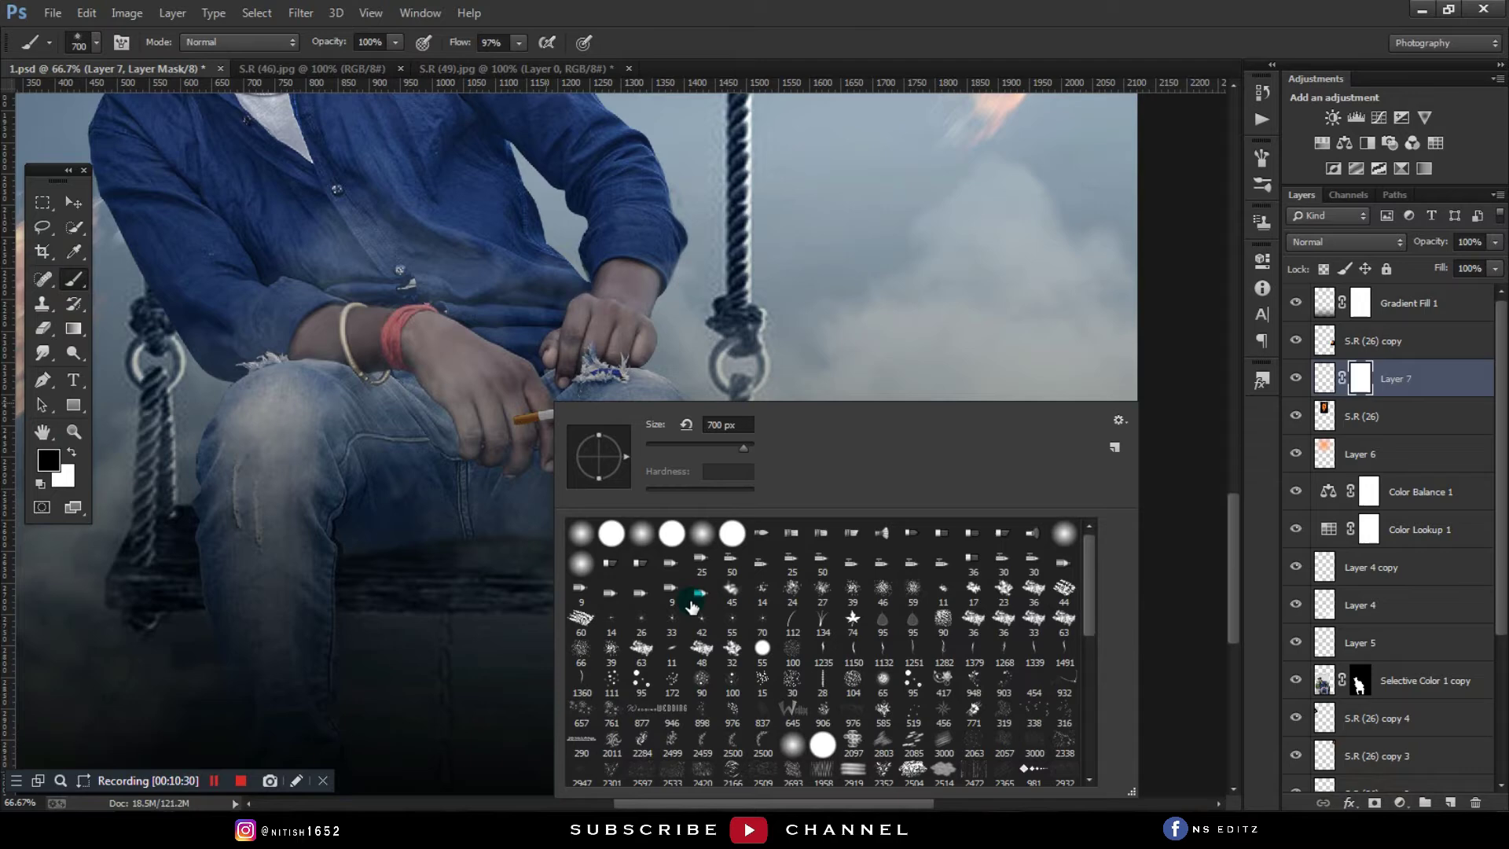
pyautogui.doubleClick(584, 534)
pyautogui.hotkey('ctrl', '+')
pyautogui.hotkey('ctrl', '+')
pyautogui.hotkey('ctrl', '+')
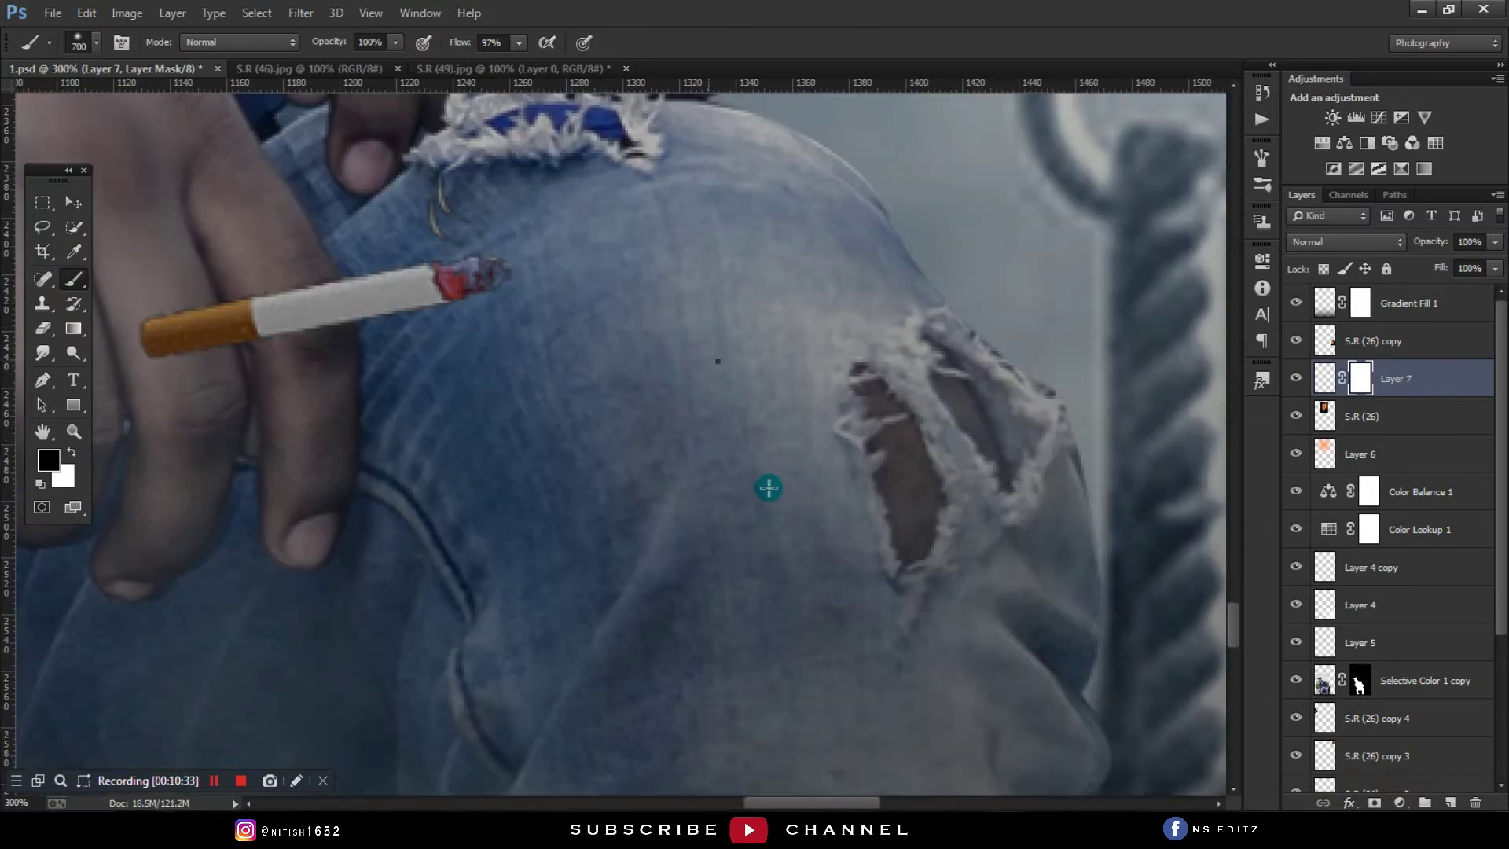
pyautogui.rightClick(769, 487)
pyautogui.press('Return')
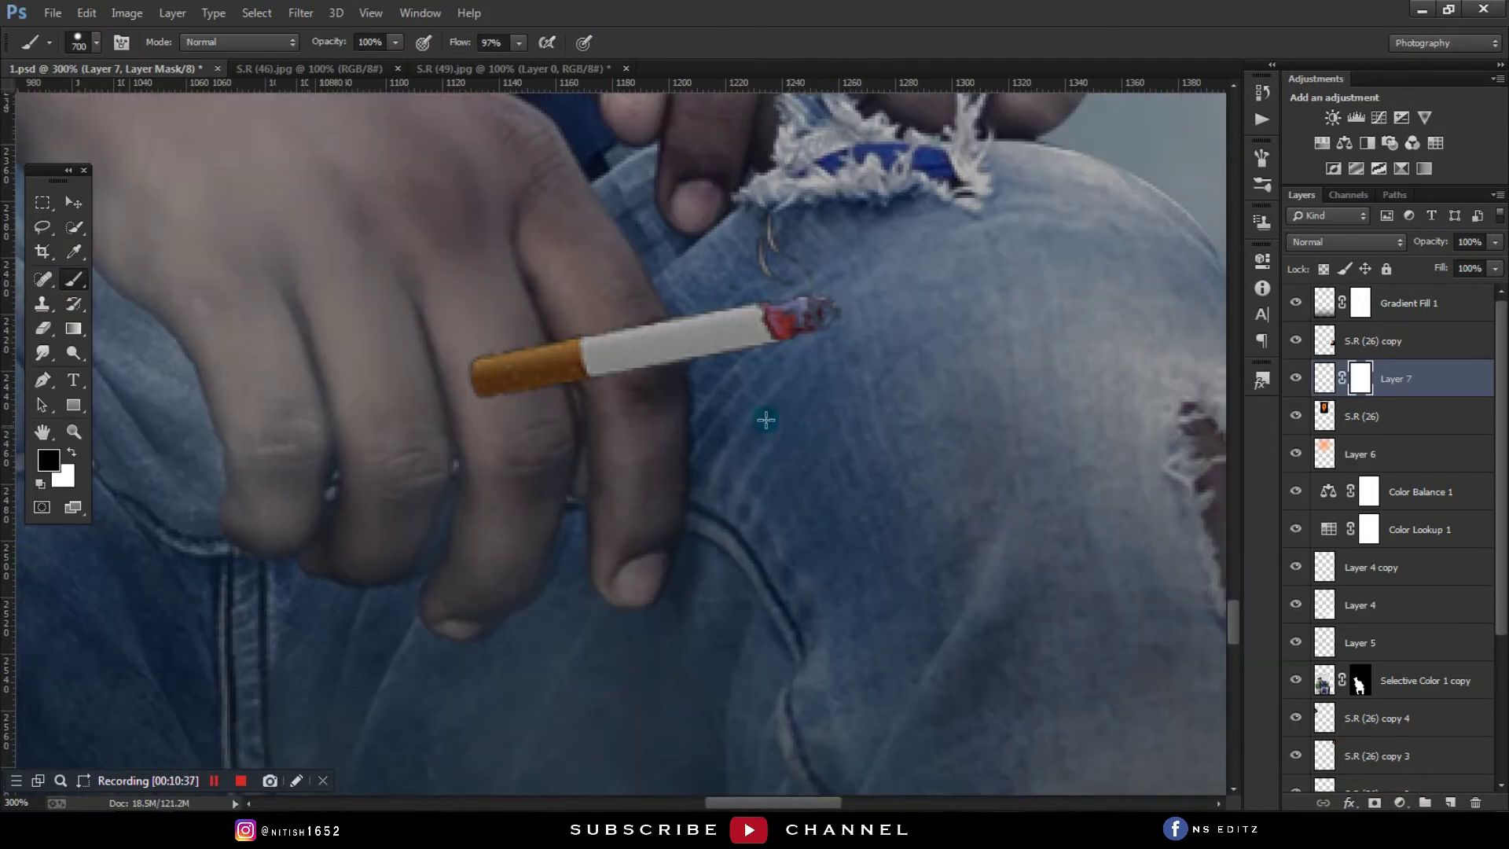
pyautogui.press('[')
pyautogui.press('[')
pyautogui.press('[')
pyautogui.press('[')
pyautogui.press('[')
pyautogui.press('[')
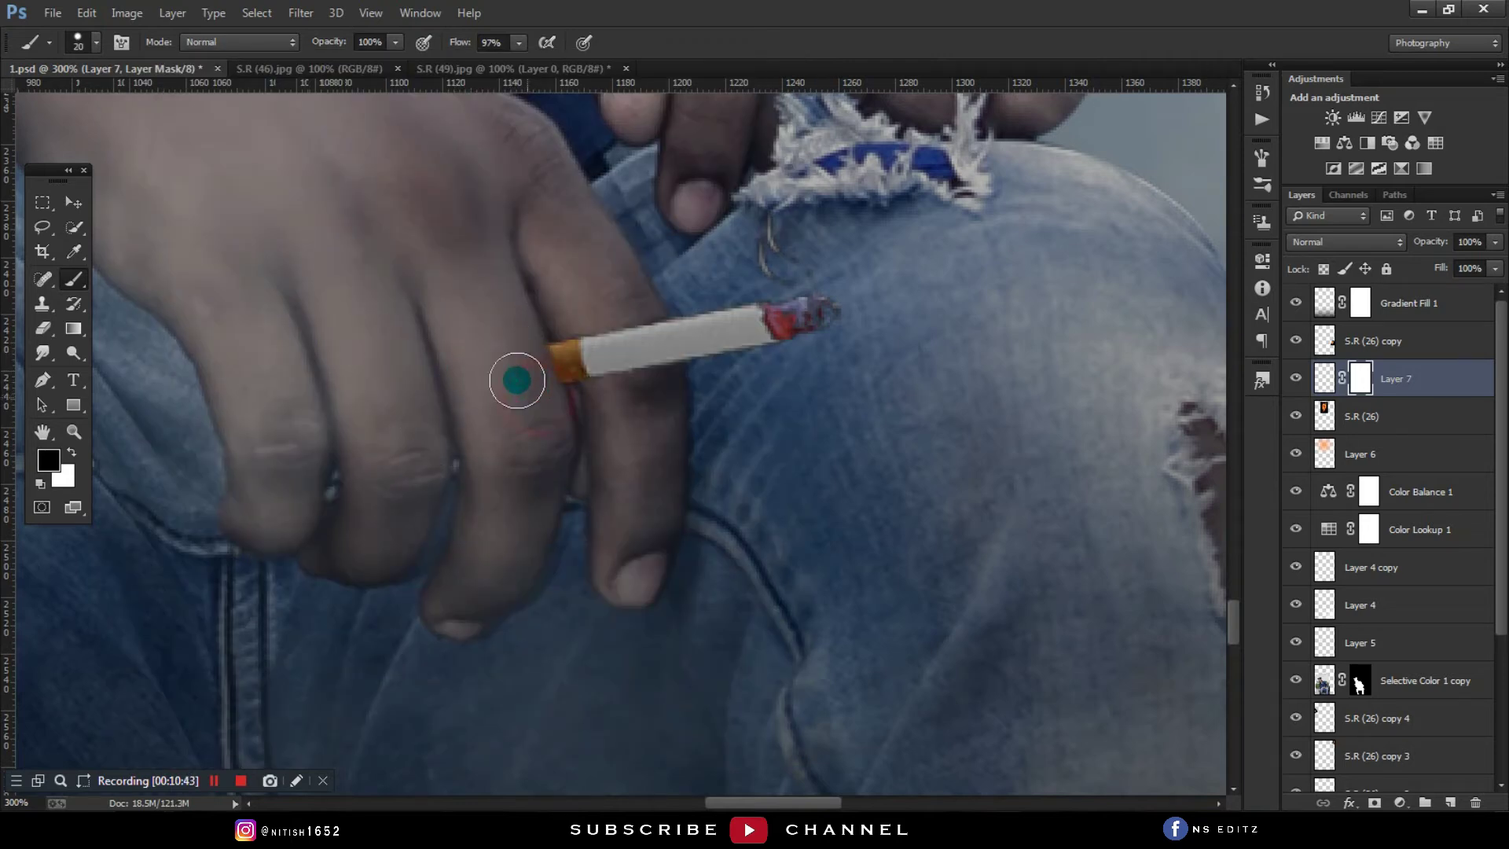
pyautogui.write('200')
pyautogui.hotkey('ctrl', '-')
pyautogui.hotkey('ctrl', '-')
pyautogui.hotkey('ctrl', '-')
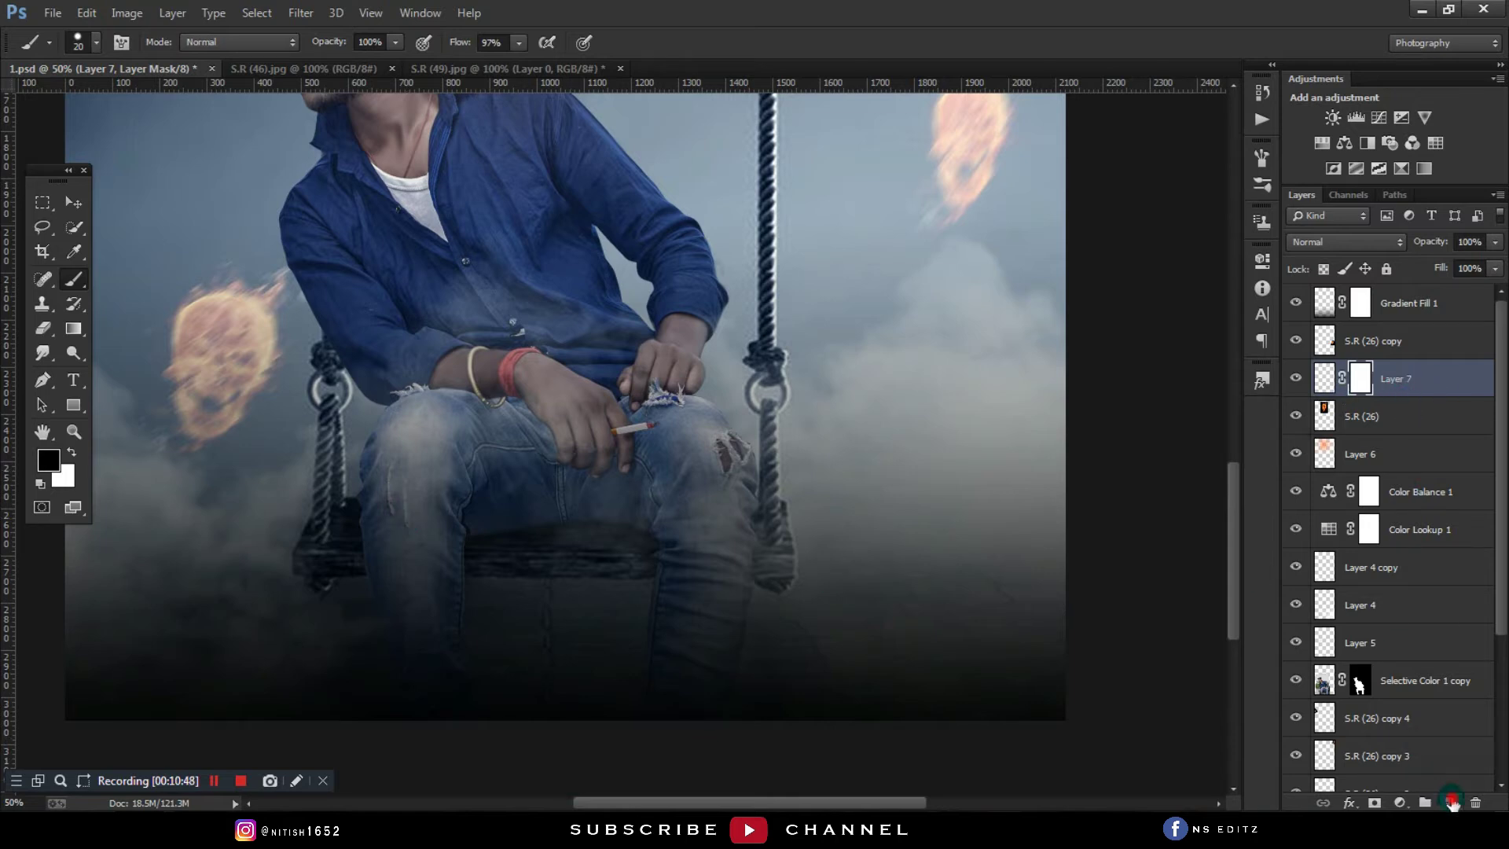
# Step: Add a new empty layer and scale the cigarette to 98%
pyautogui.click(1452, 802)
pyautogui.hotkey('ctrl', '-')
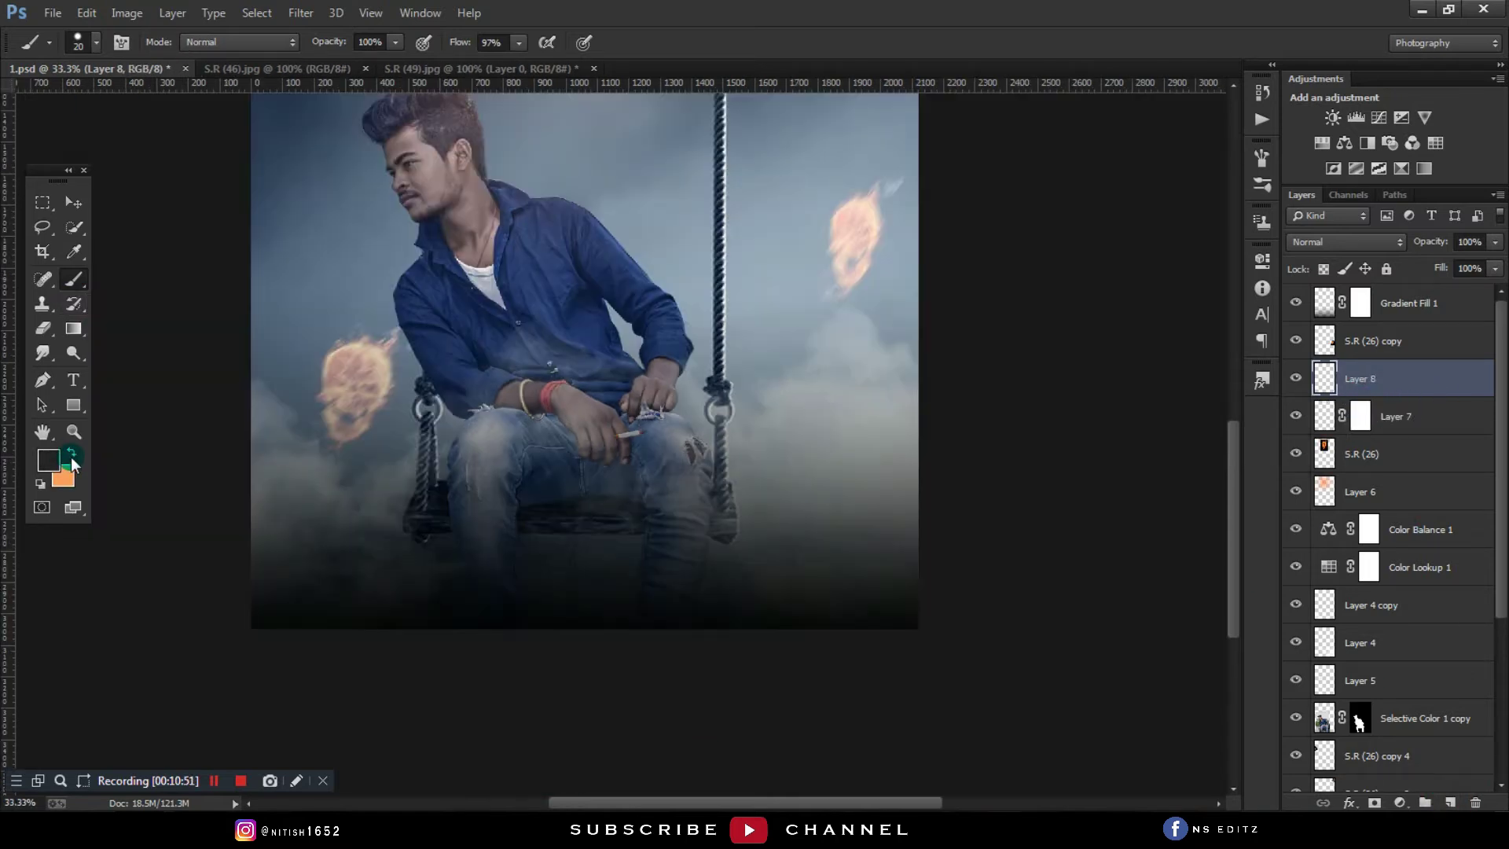
pyautogui.moveTo(383, 141); pyautogui.dragTo(393, 149)
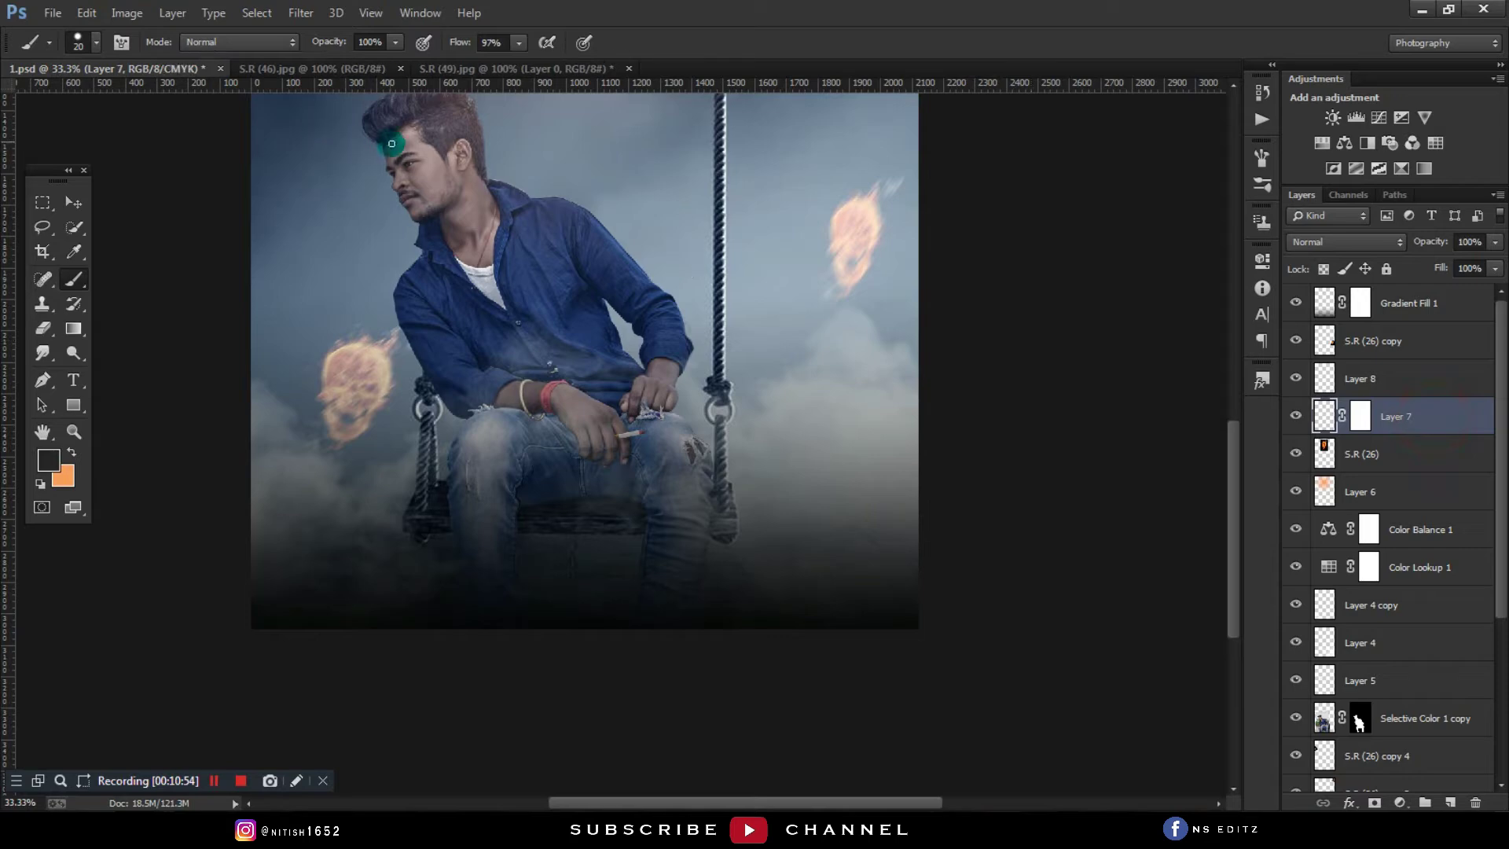
pyautogui.hotkey('ctrl', 't')
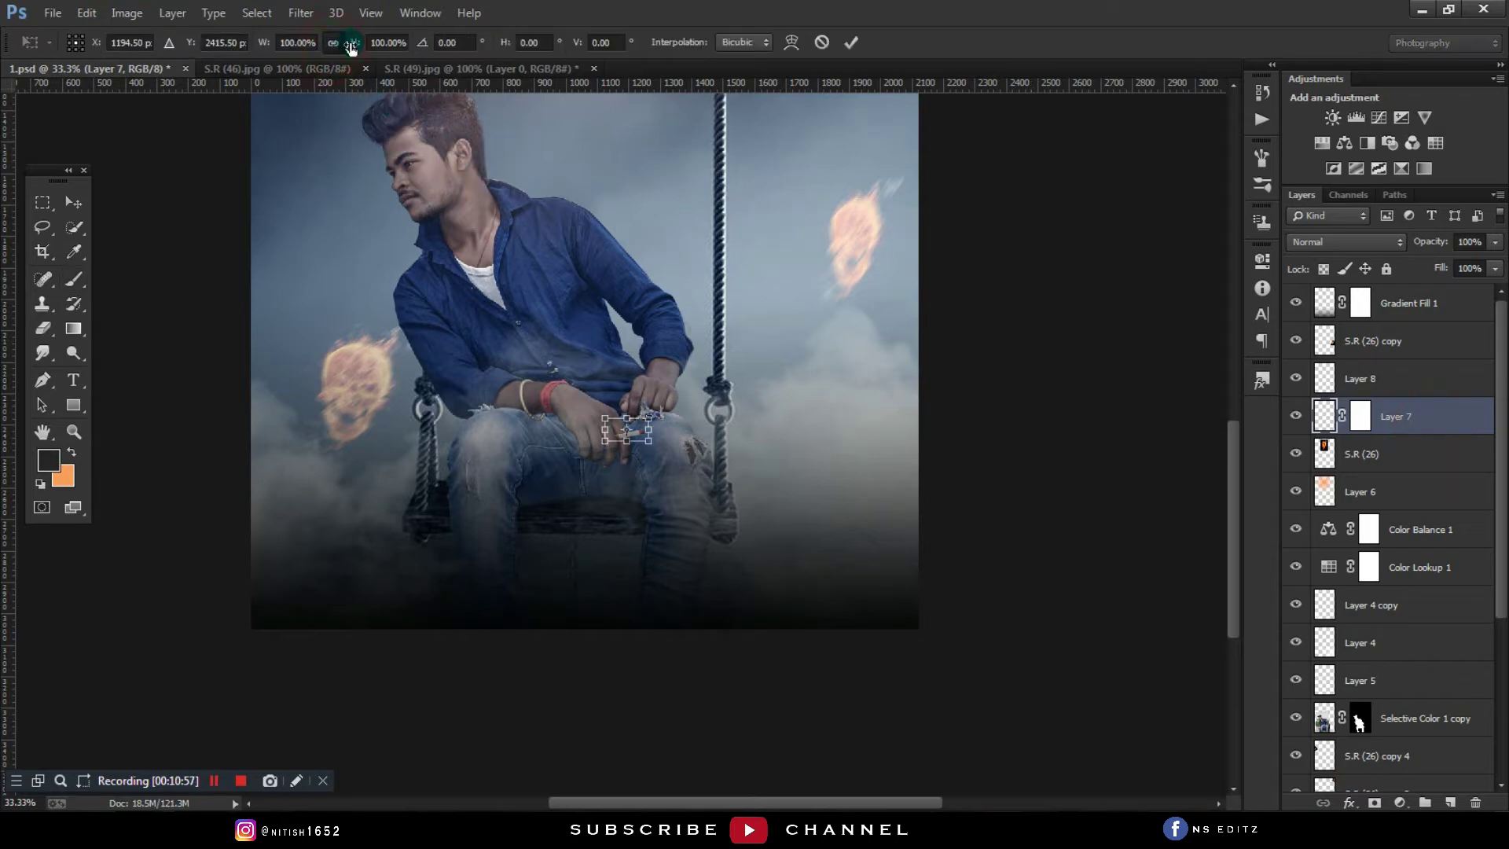
pyautogui.write('98')
pyautogui.press('Tab')
pyautogui.press('Return')
# Step: Return to the Brush tool and zoom out to show the hand and arm
pyautogui.press('b')
pyautogui.scroll(1, 833, 330)
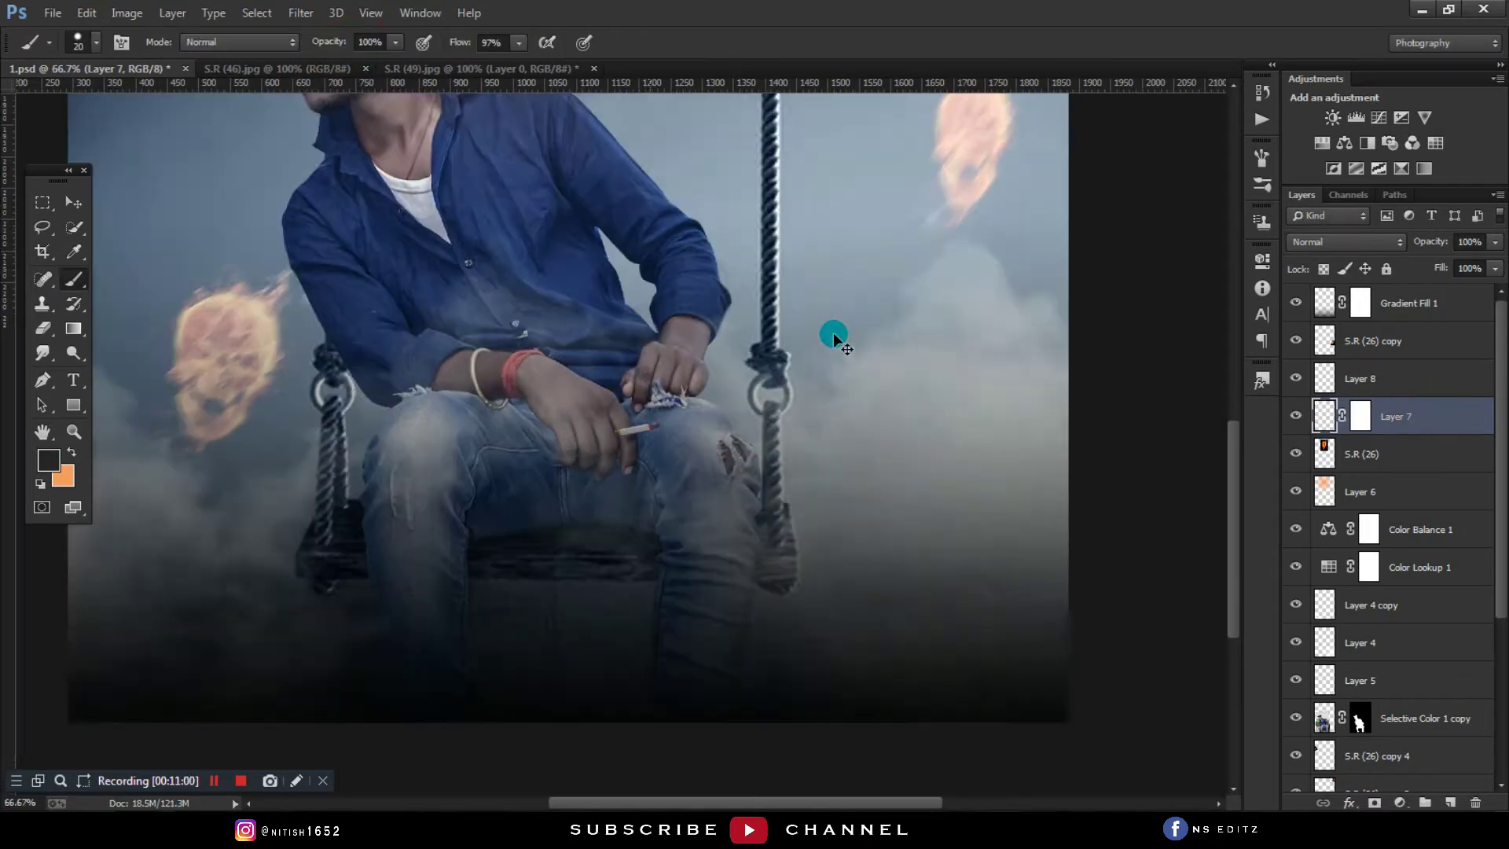
pyautogui.scroll(3, 833, 331)
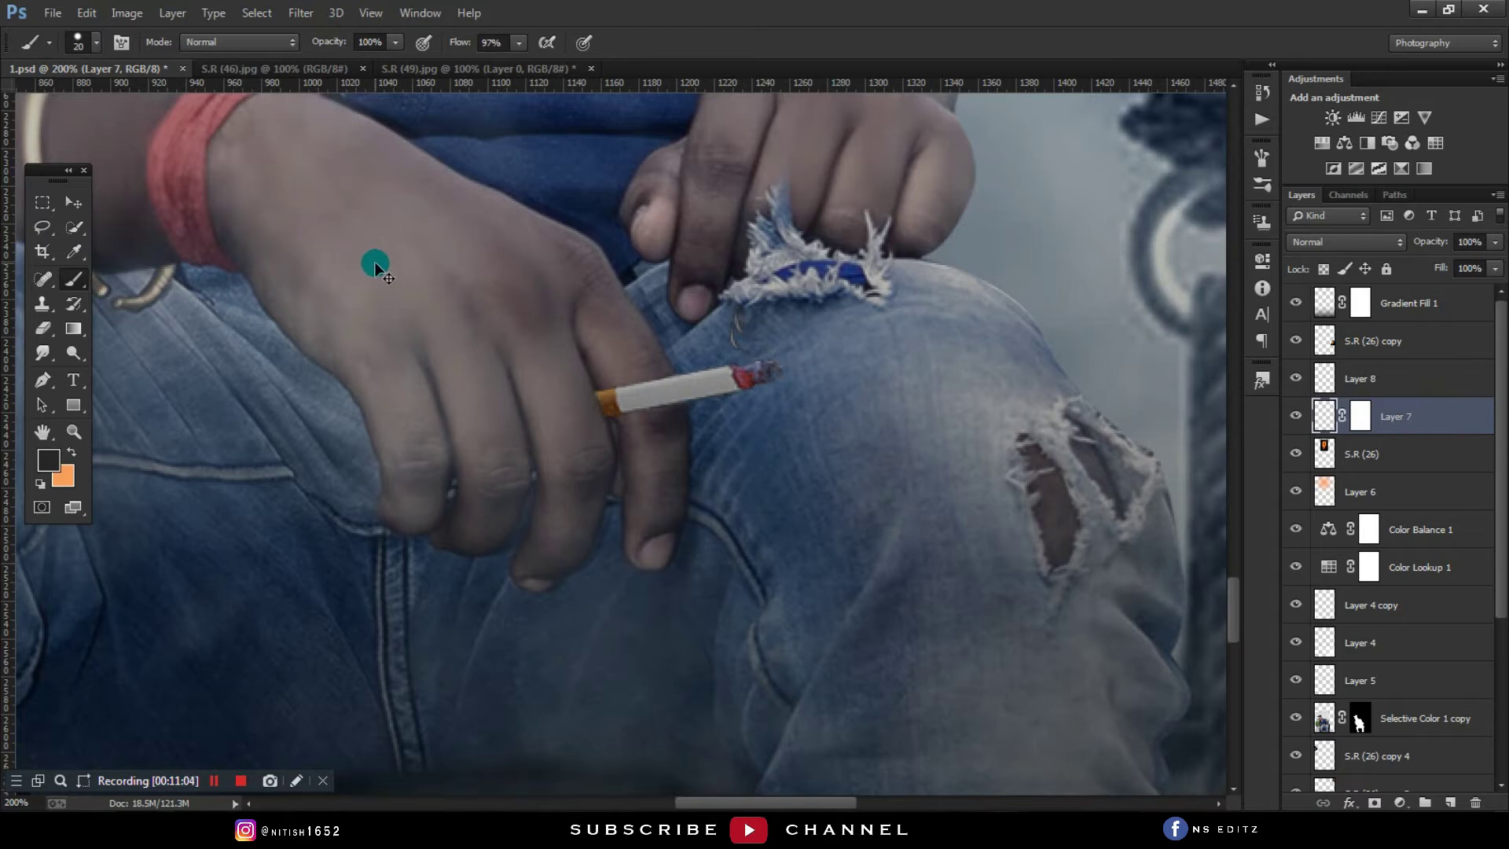
pyautogui.hotkey('ctrl', '-')
pyautogui.hotkey('ctrl', '-')
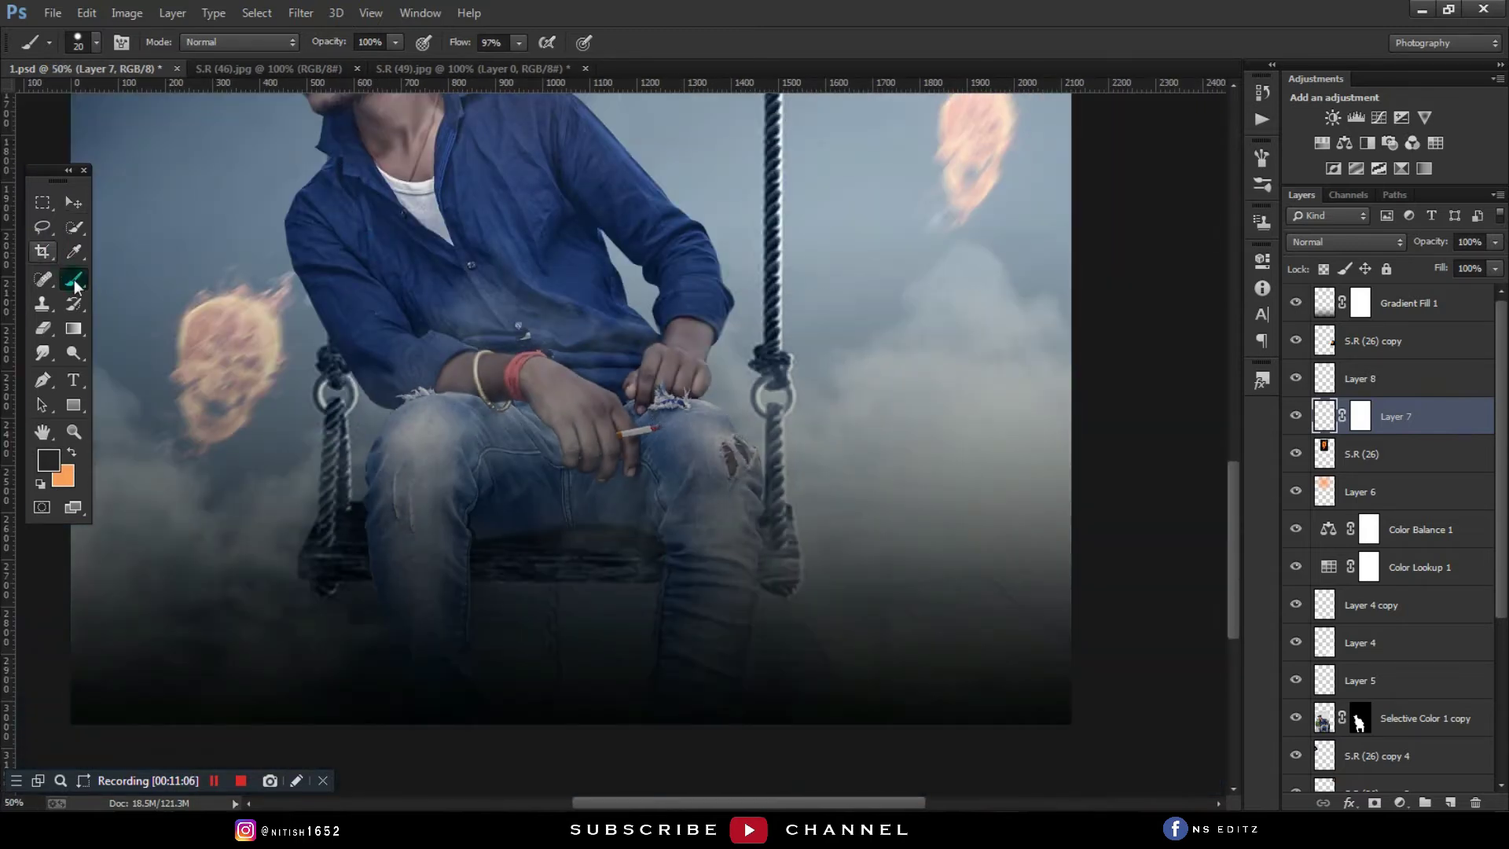
# Step: Add a new empty layer for the glow and choose orange as the painting colour
pyautogui.click(1452, 803)
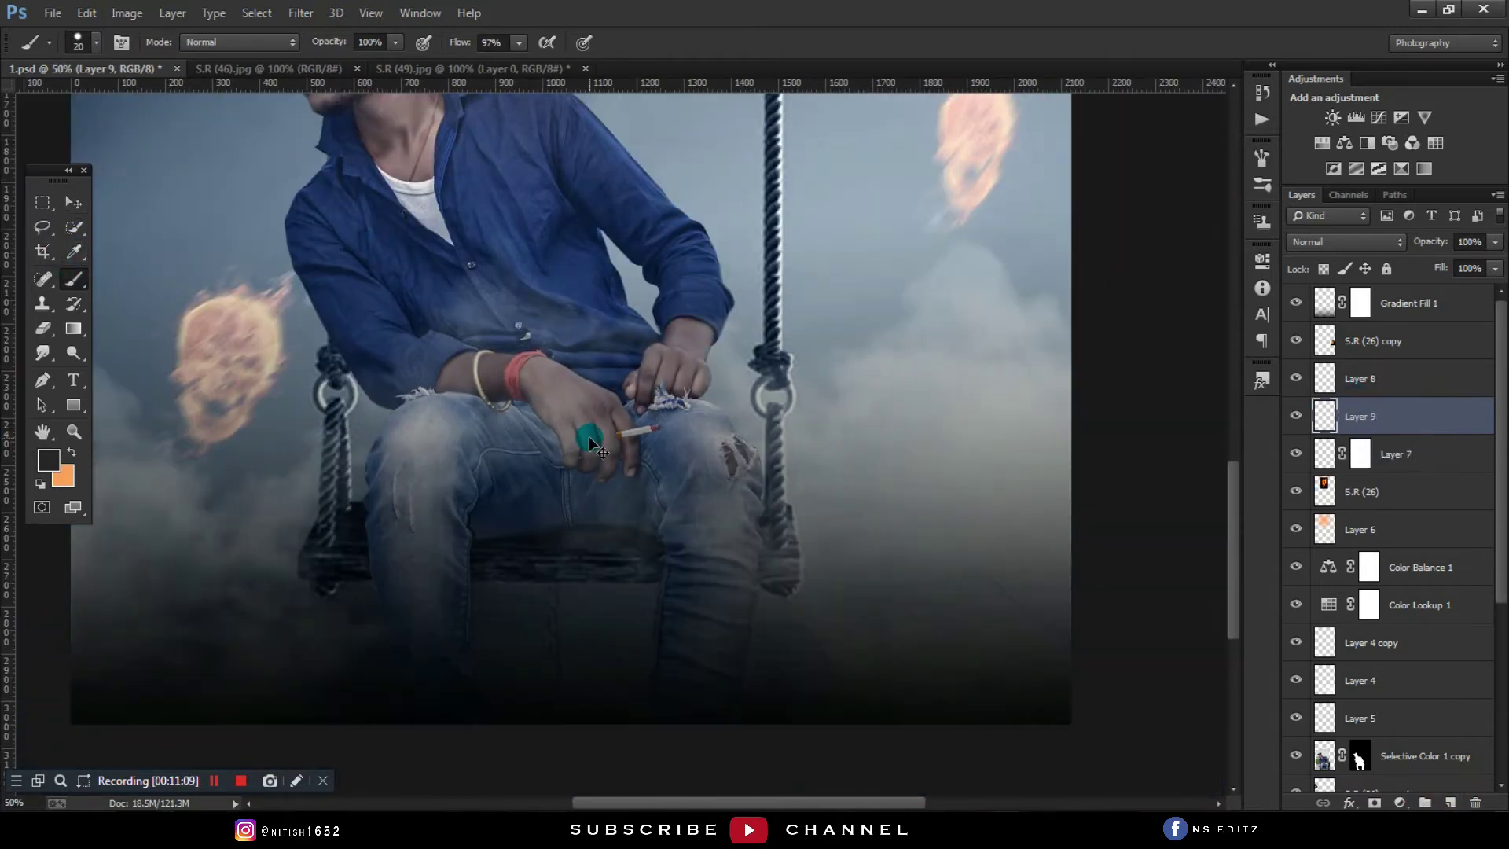
pyautogui.scroll(1, 591, 438)
pyautogui.scroll(1, 591, 438)
pyautogui.click(761, 380)
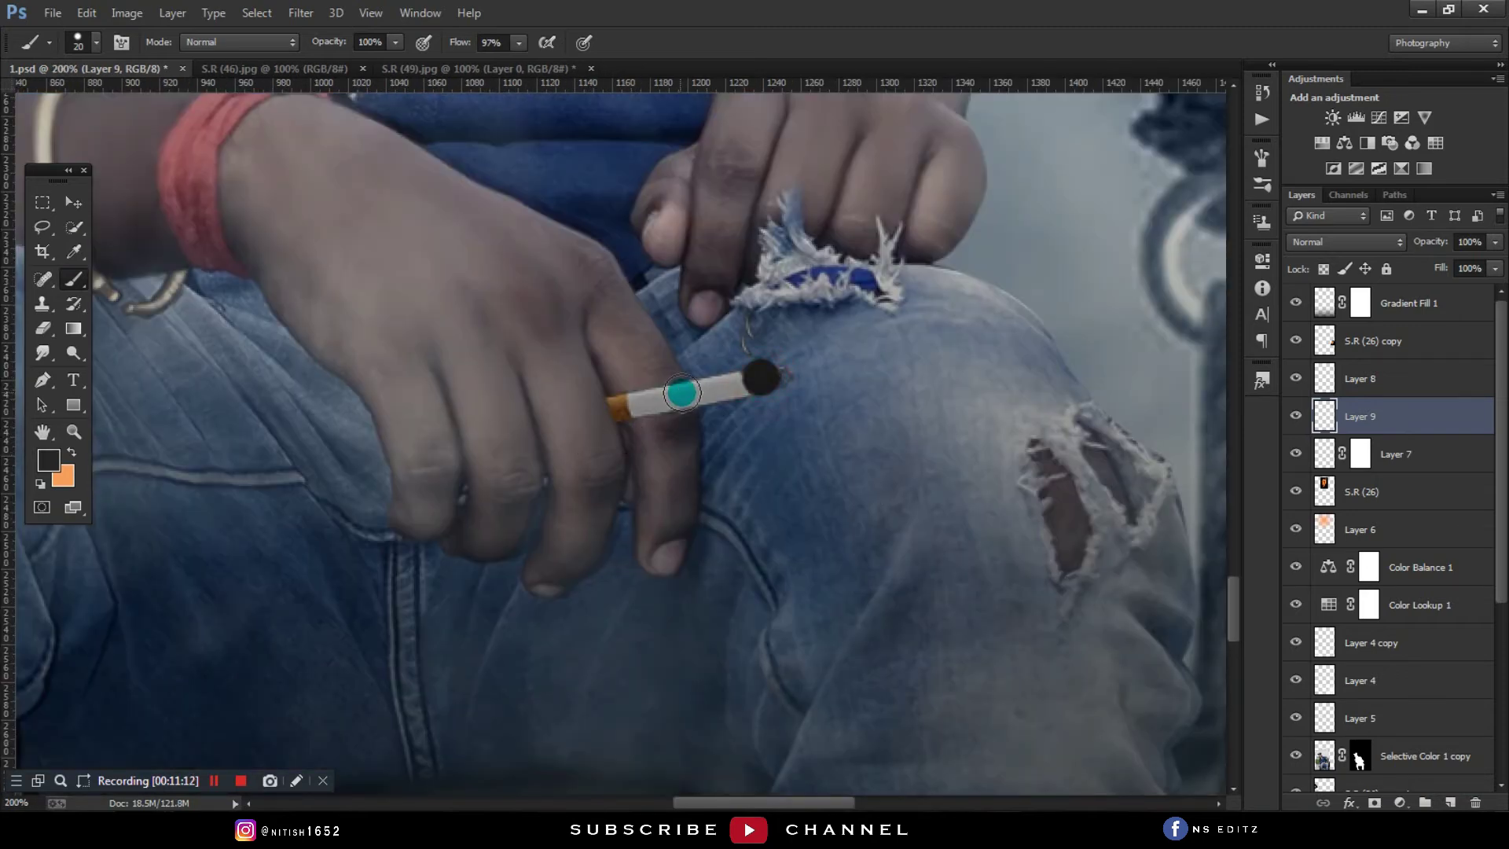
pyautogui.hotkey('ctrl', 'z')
pyautogui.rightClick(680, 385)
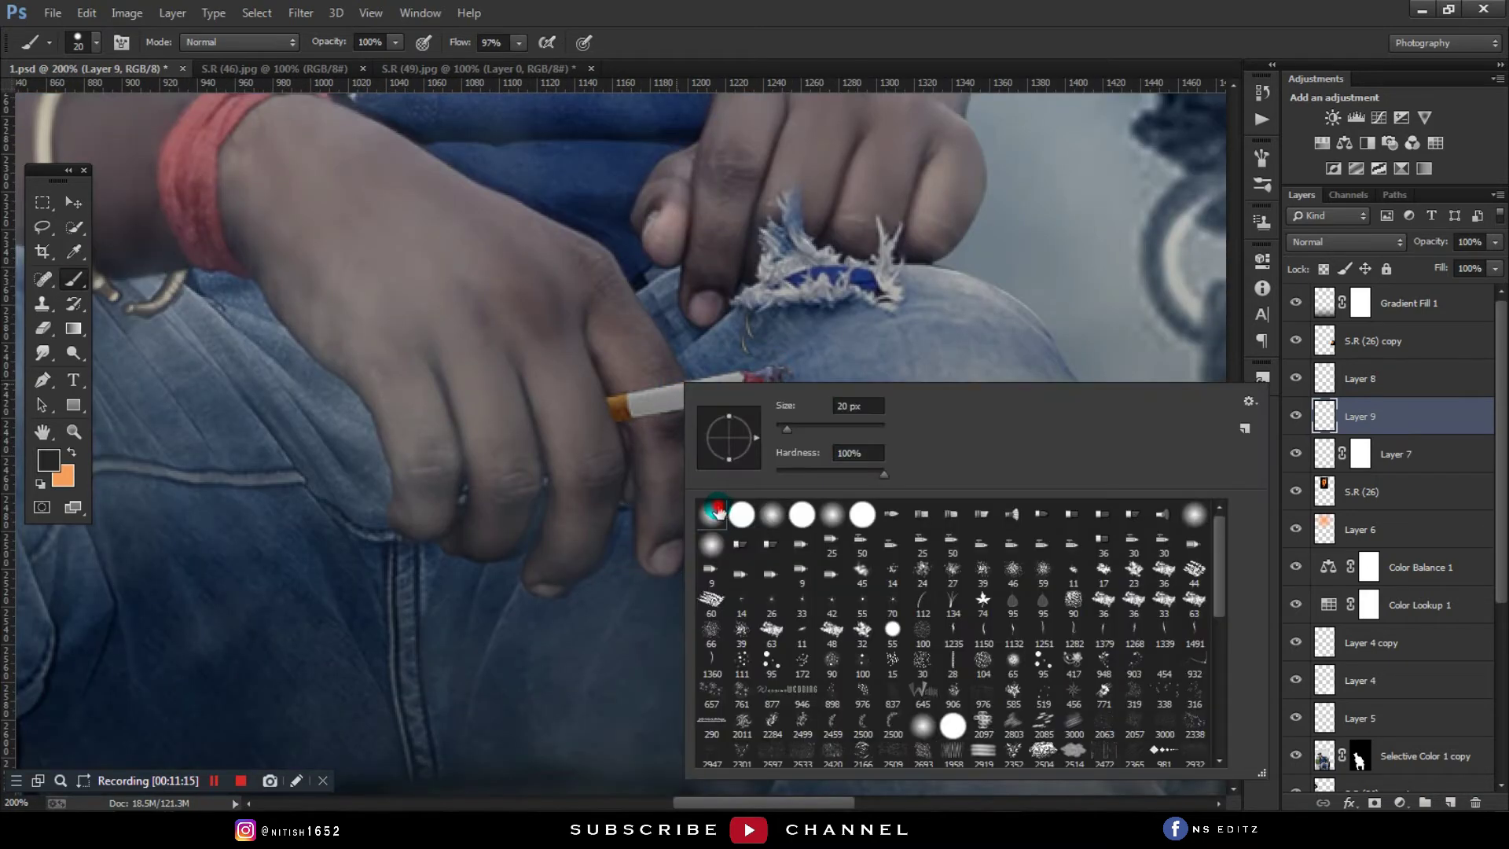
pyautogui.click(70, 454)
# Step: Paint a saturated orange glow on the cigarette tip
pyautogui.click(762, 382)
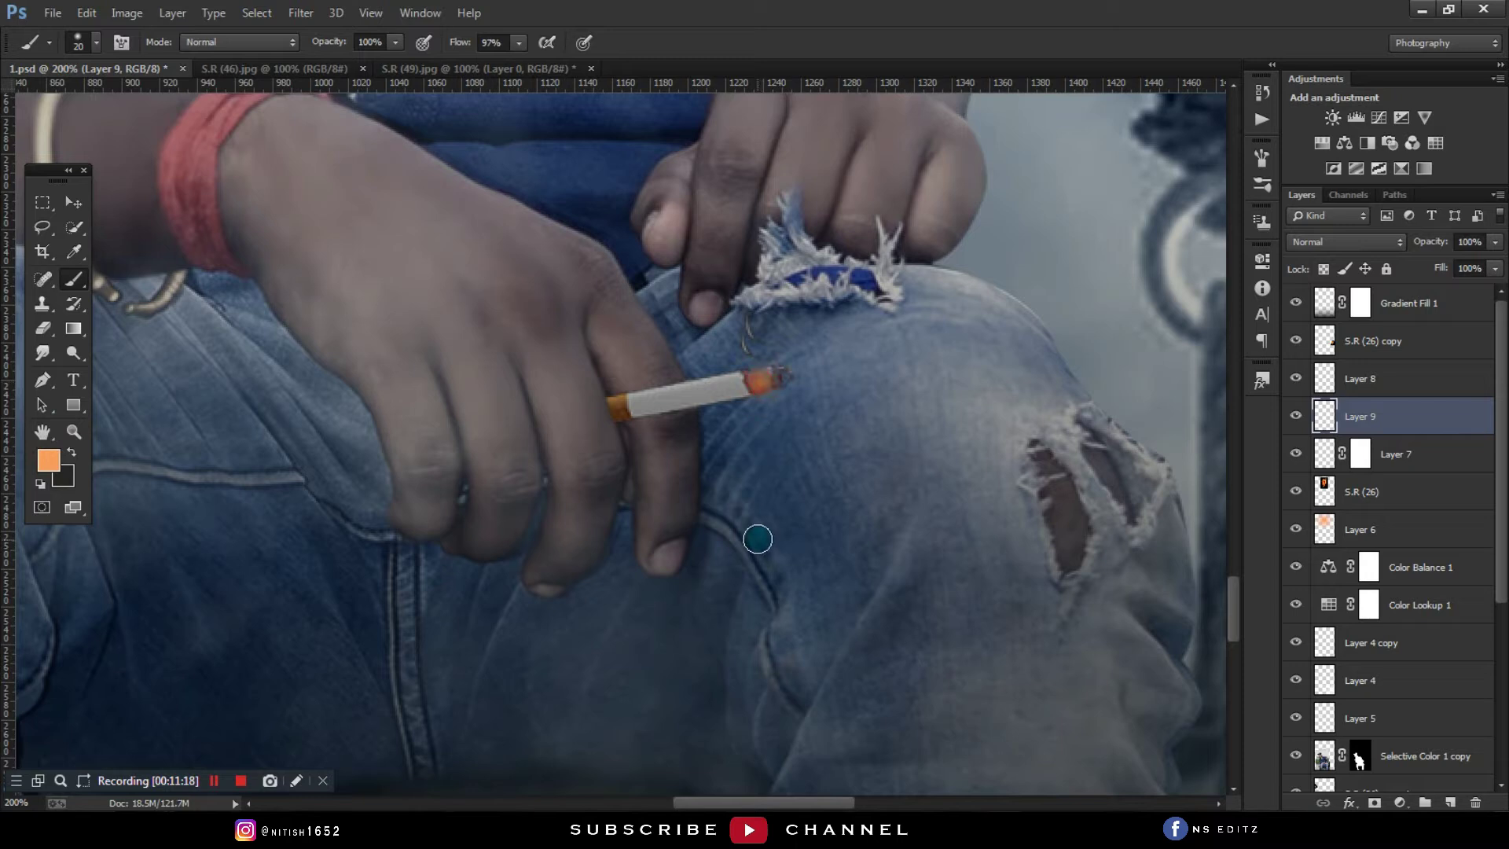
pyautogui.hotkey('ctrl', 'z')
pyautogui.click(49, 460)
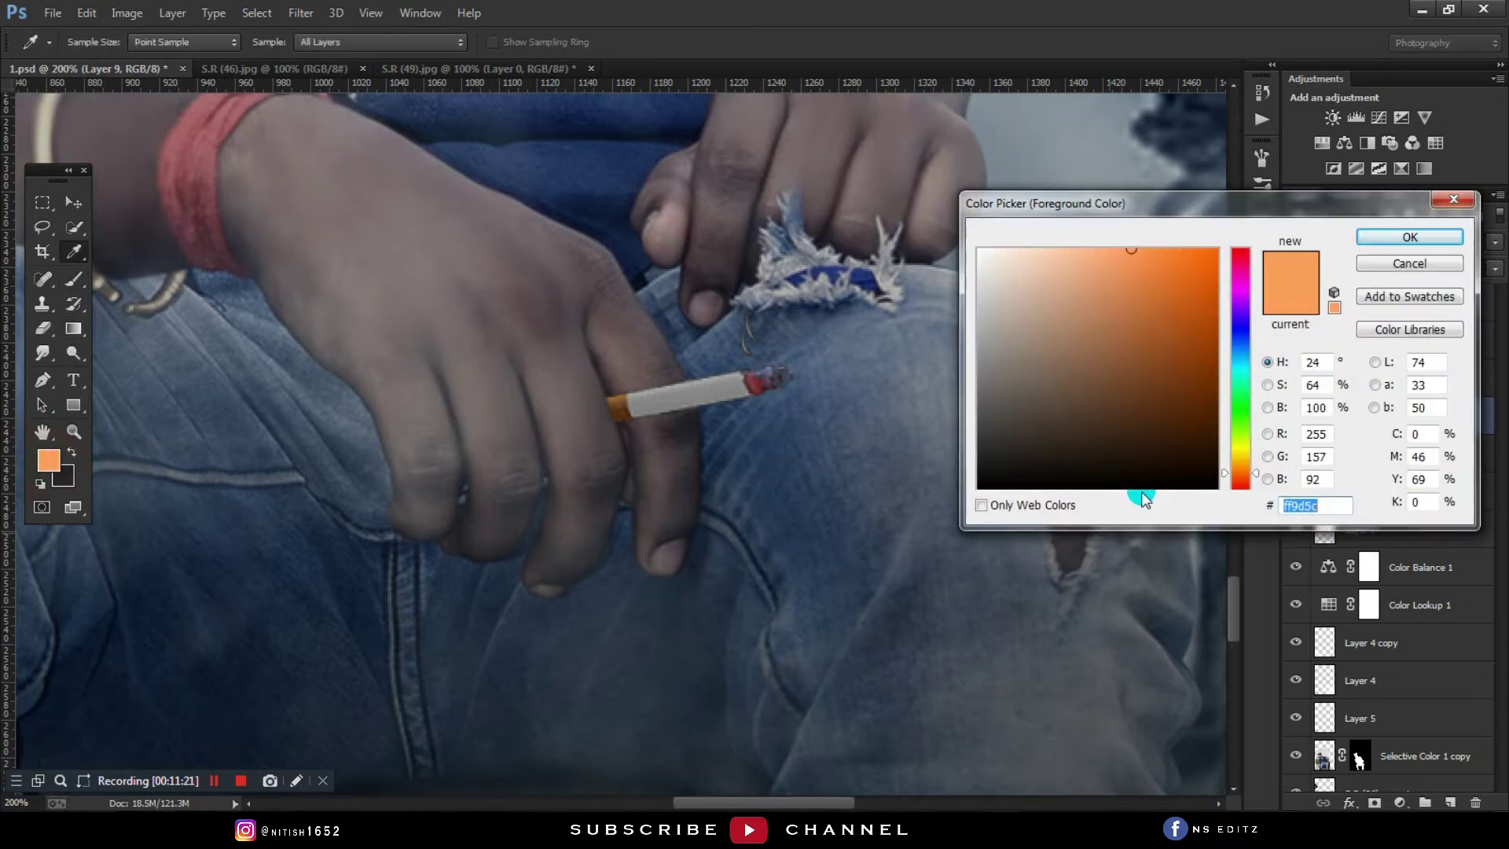
pyautogui.click(1169, 360)
pyautogui.click(1387, 237)
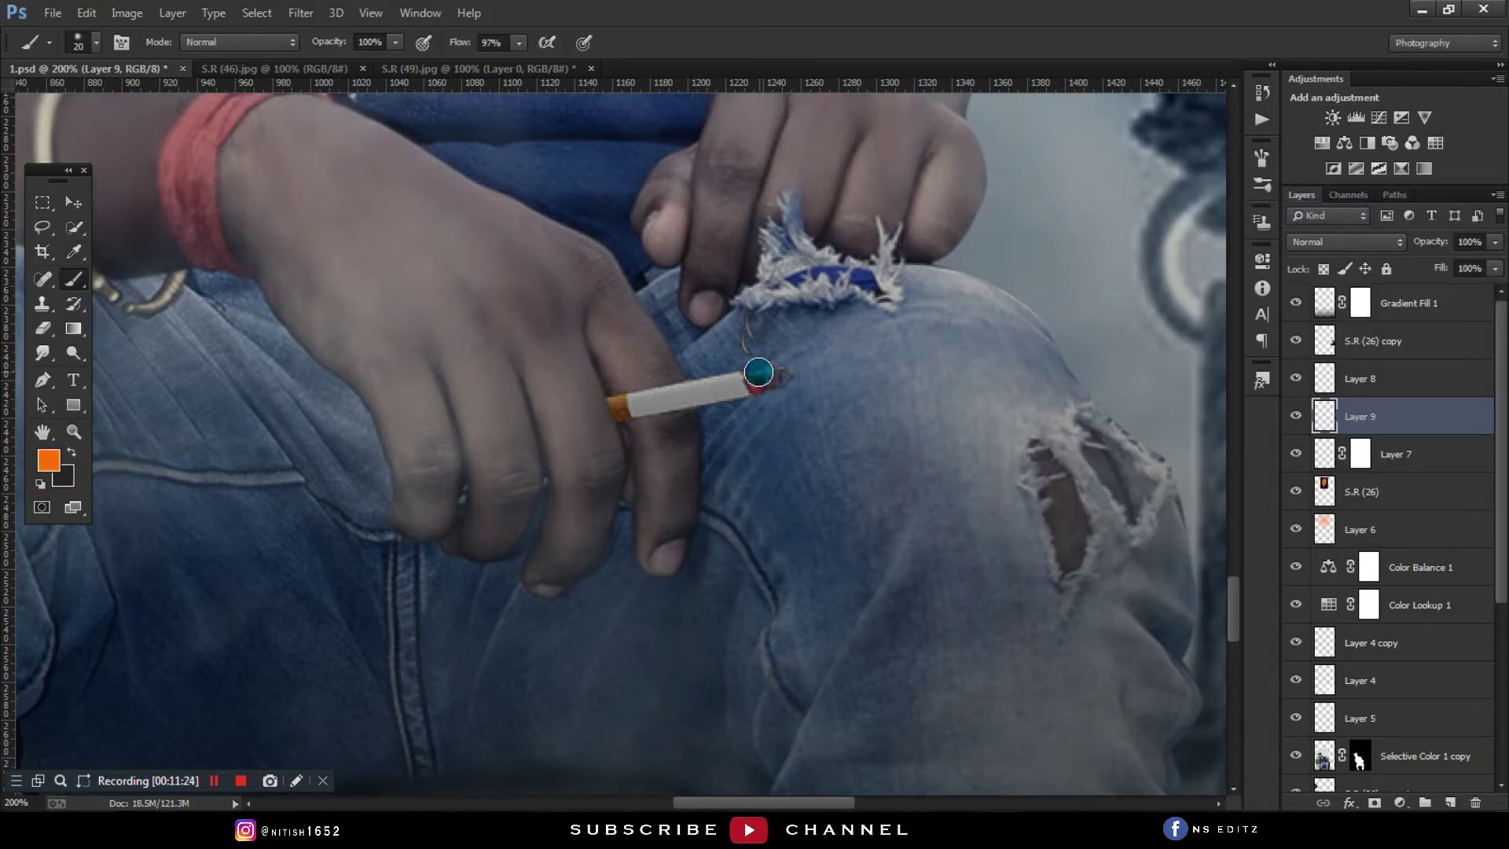
pyautogui.click(767, 379)
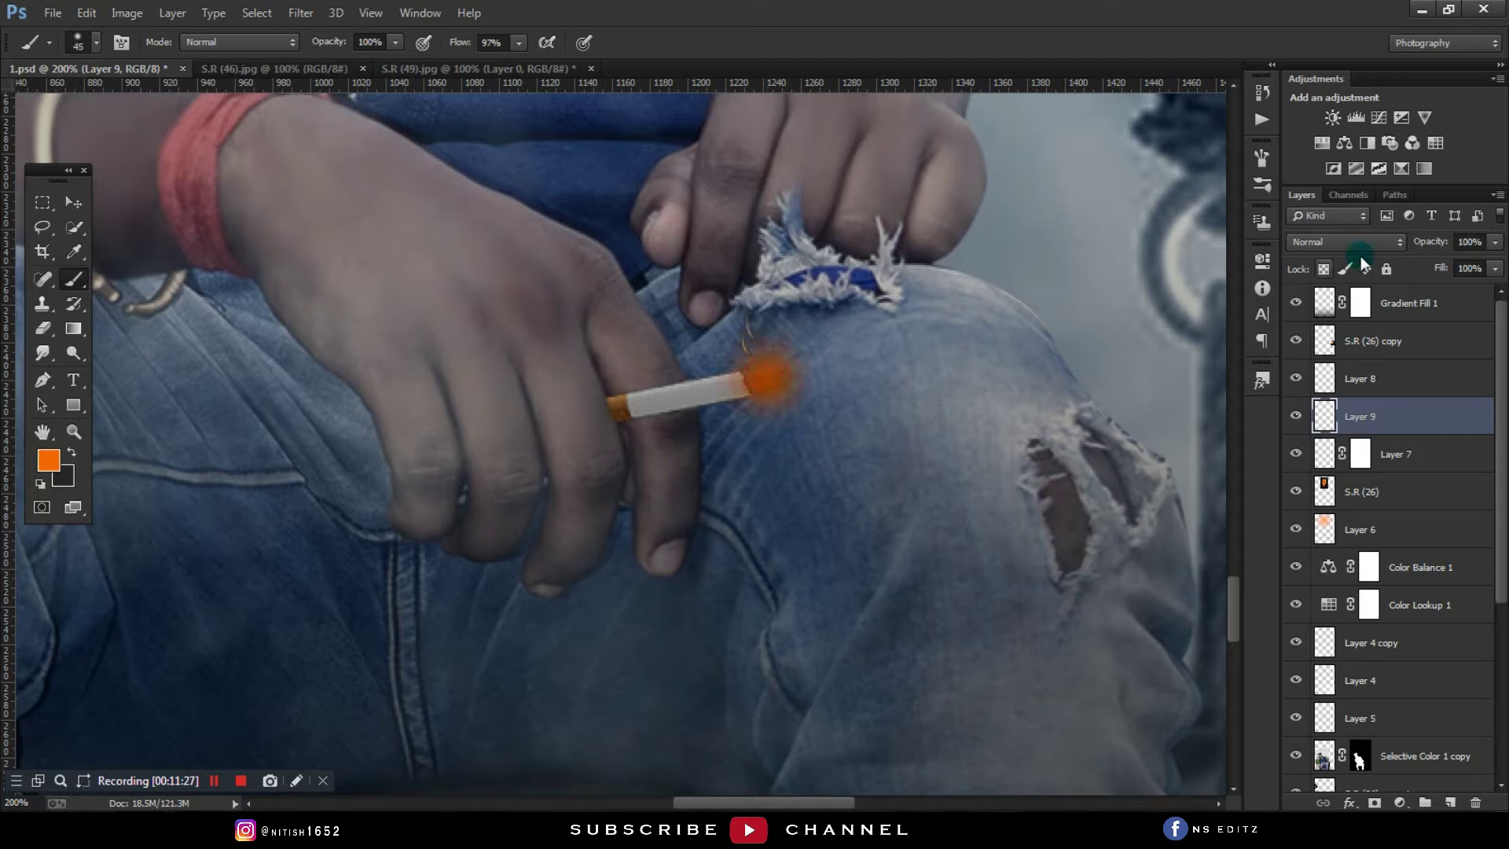
# Step: Set Layer 9's glow to Screen blend mode with Fill lowered to 91%
pyautogui.click(1344, 241)
pyautogui.click(1337, 393)
pyautogui.hotkey('ctrl', '-')
pyautogui.hotkey('ctrl', '-')
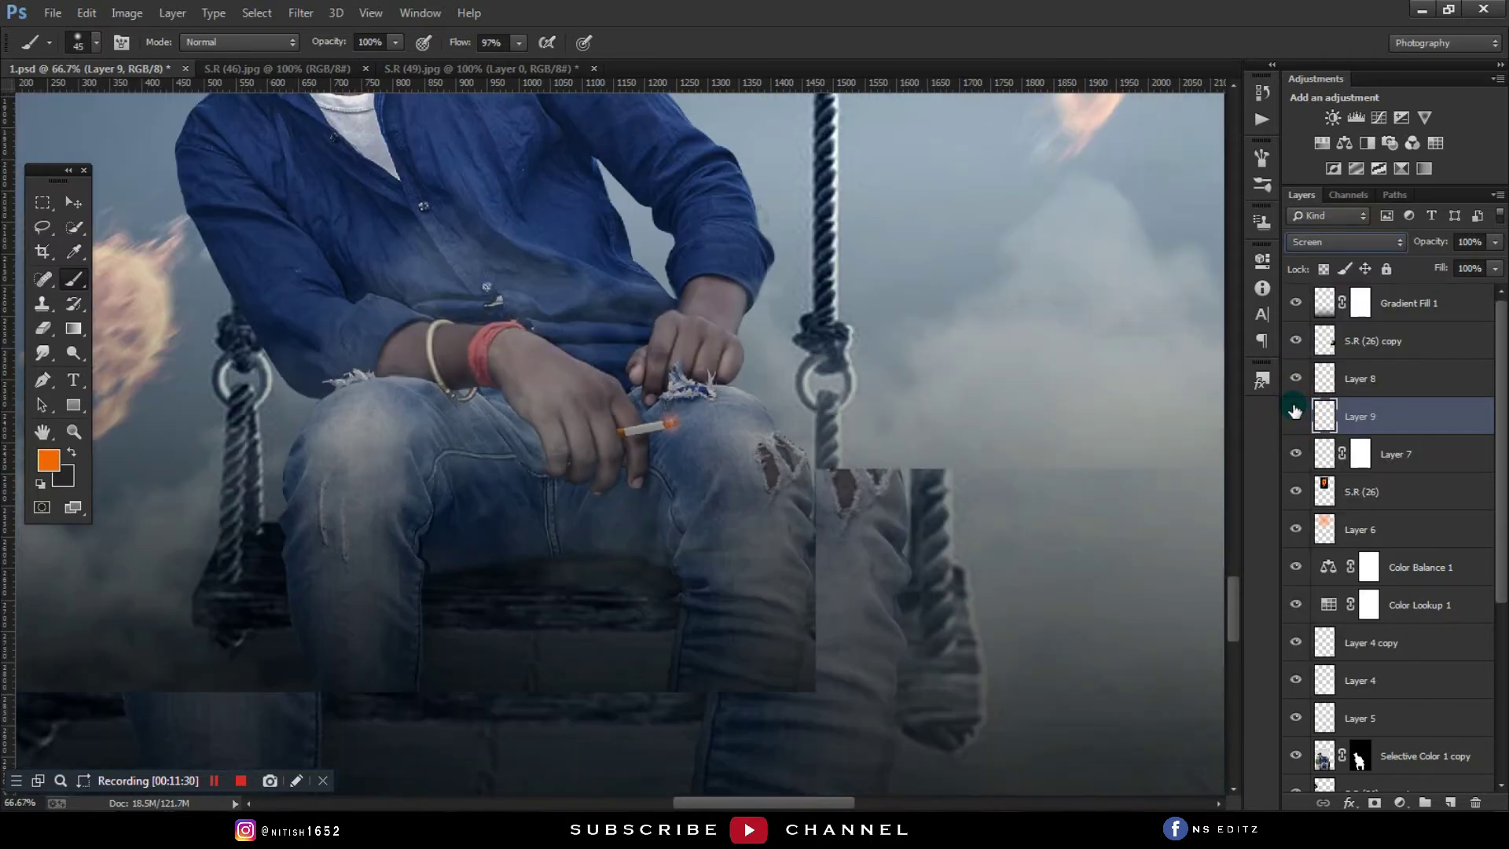
pyautogui.click(1438, 244)
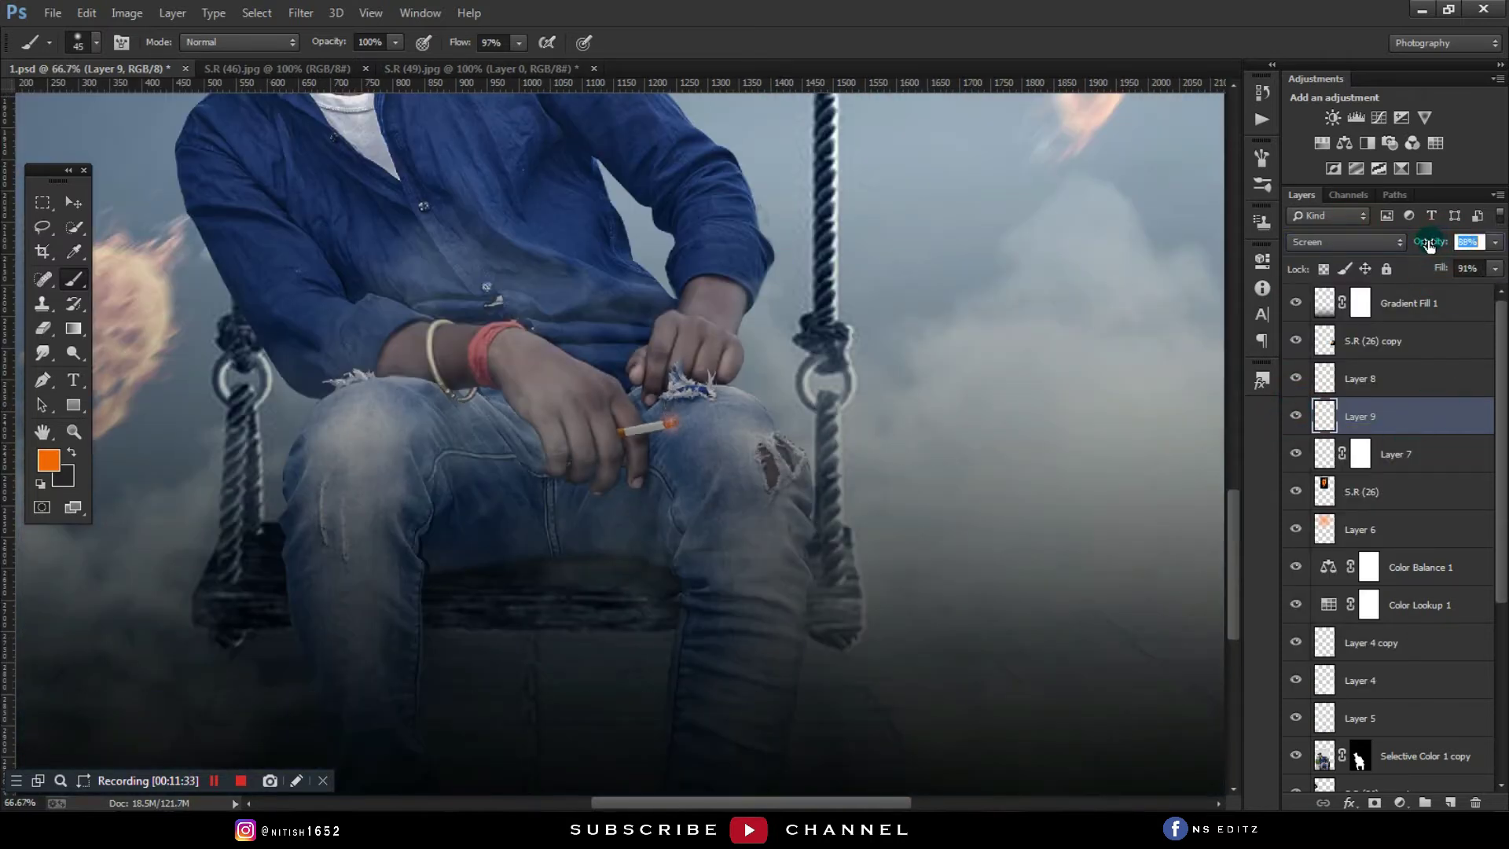
pyautogui.click(74, 202)
# Step: Bring S.R (46).jpg into 1.psd and scale the smoke skull above the hand
pyautogui.click(314, 70)
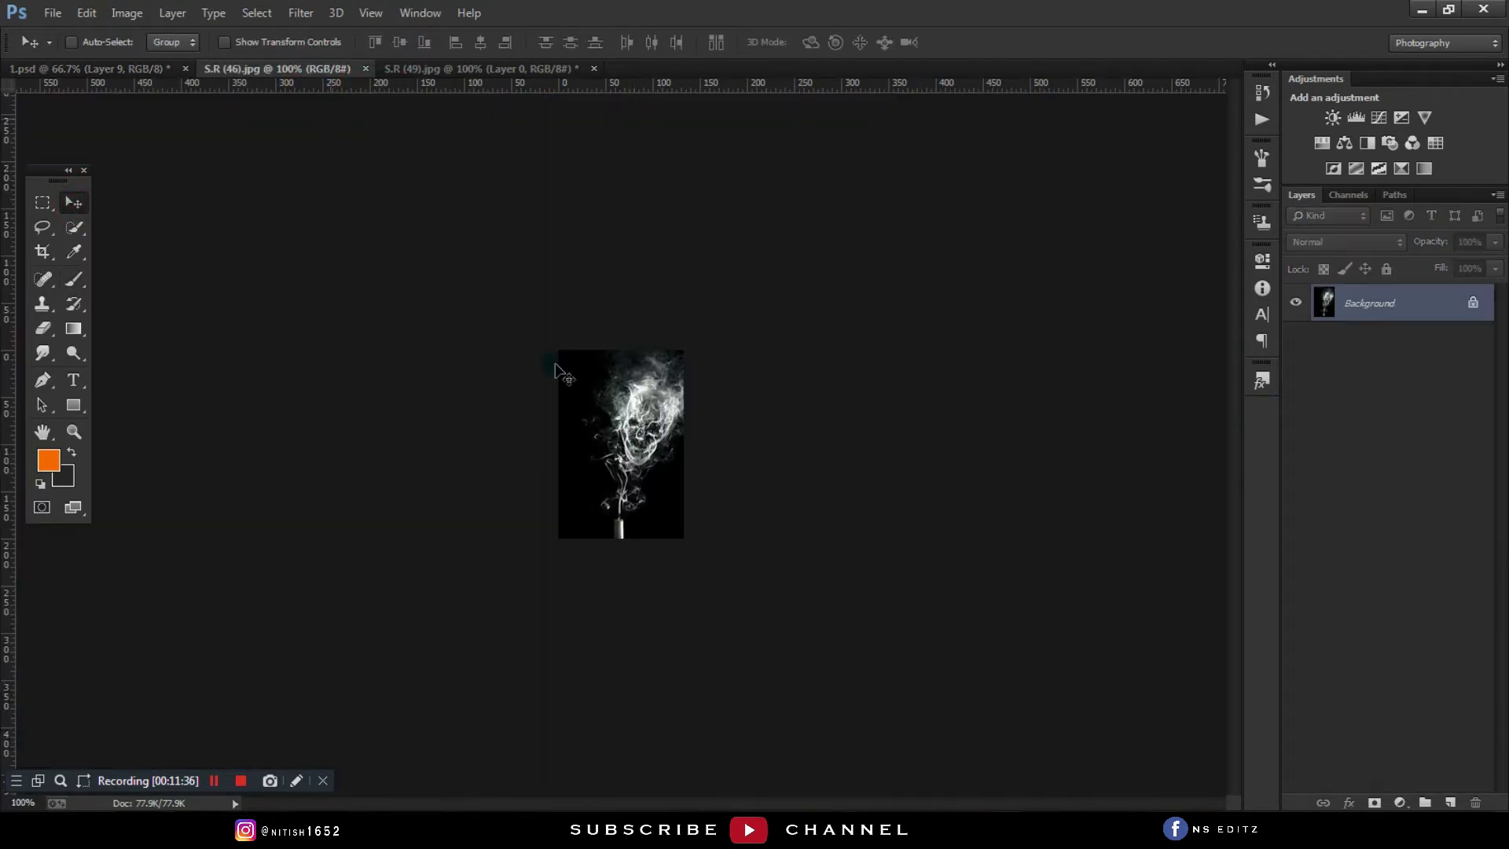
pyautogui.moveTo(561, 372)
pyautogui.mouseDown()
pyautogui.moveTo(626, 349)
pyautogui.moveTo(634, 280)
pyautogui.moveTo(721, 212)
pyautogui.mouseUp()
pyautogui.hotkey('ctrl', 't')
pyautogui.hotkey('ctrl', '-')
pyautogui.moveTo(628, 330); pyautogui.dragTo(656, 299)
pyautogui.press('Return')
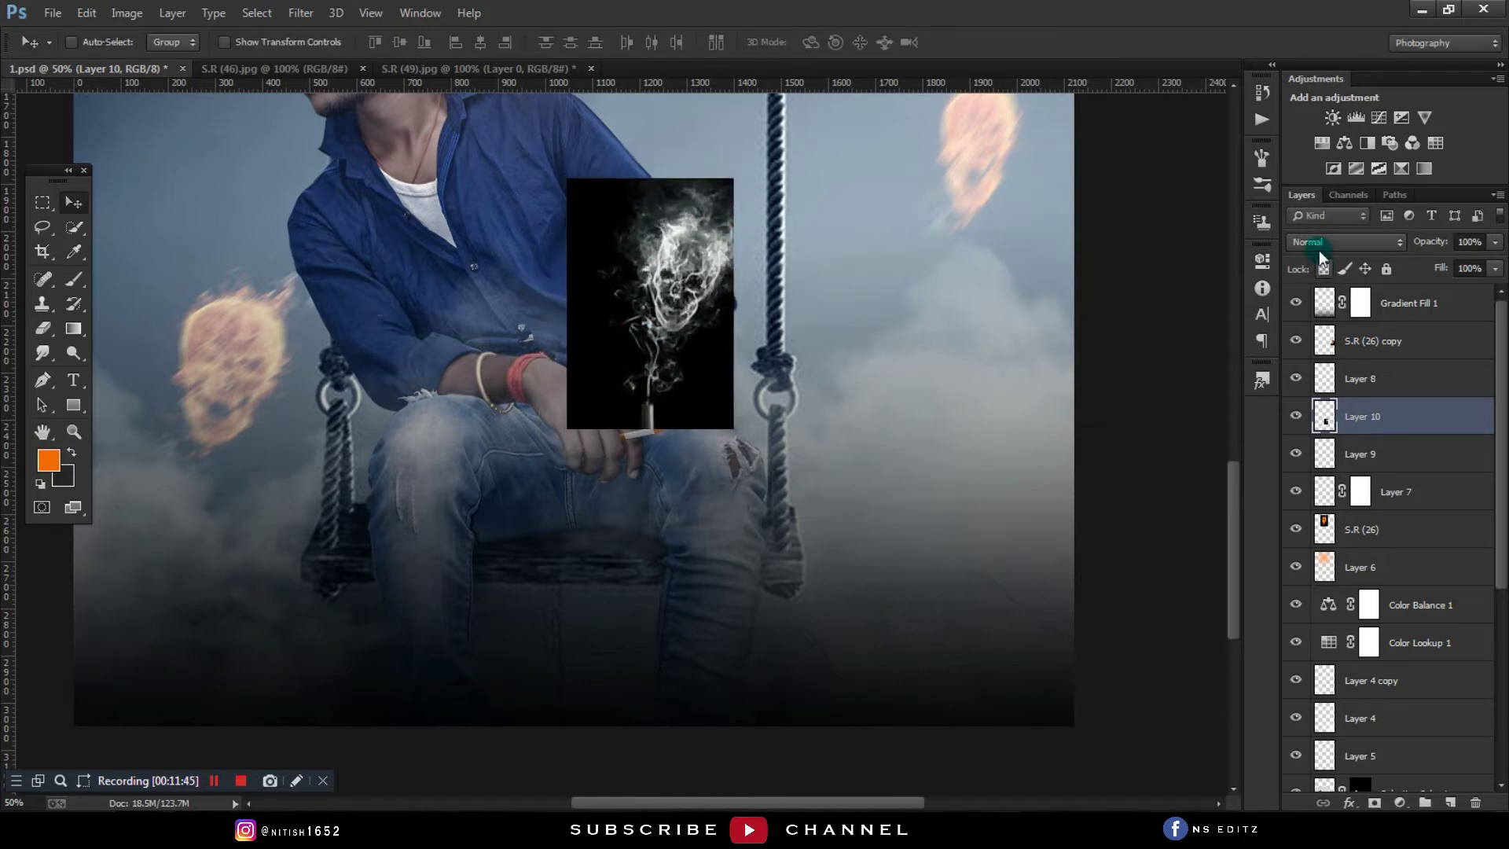
# Step: Set the smoke skull to Screen to hide its black and position it over the cigarette
pyautogui.click(1321, 245)
pyautogui.click(1329, 397)
pyautogui.moveTo(817, 291); pyautogui.dragTo(822, 300)
pyautogui.hotkey('ctrl', '+')
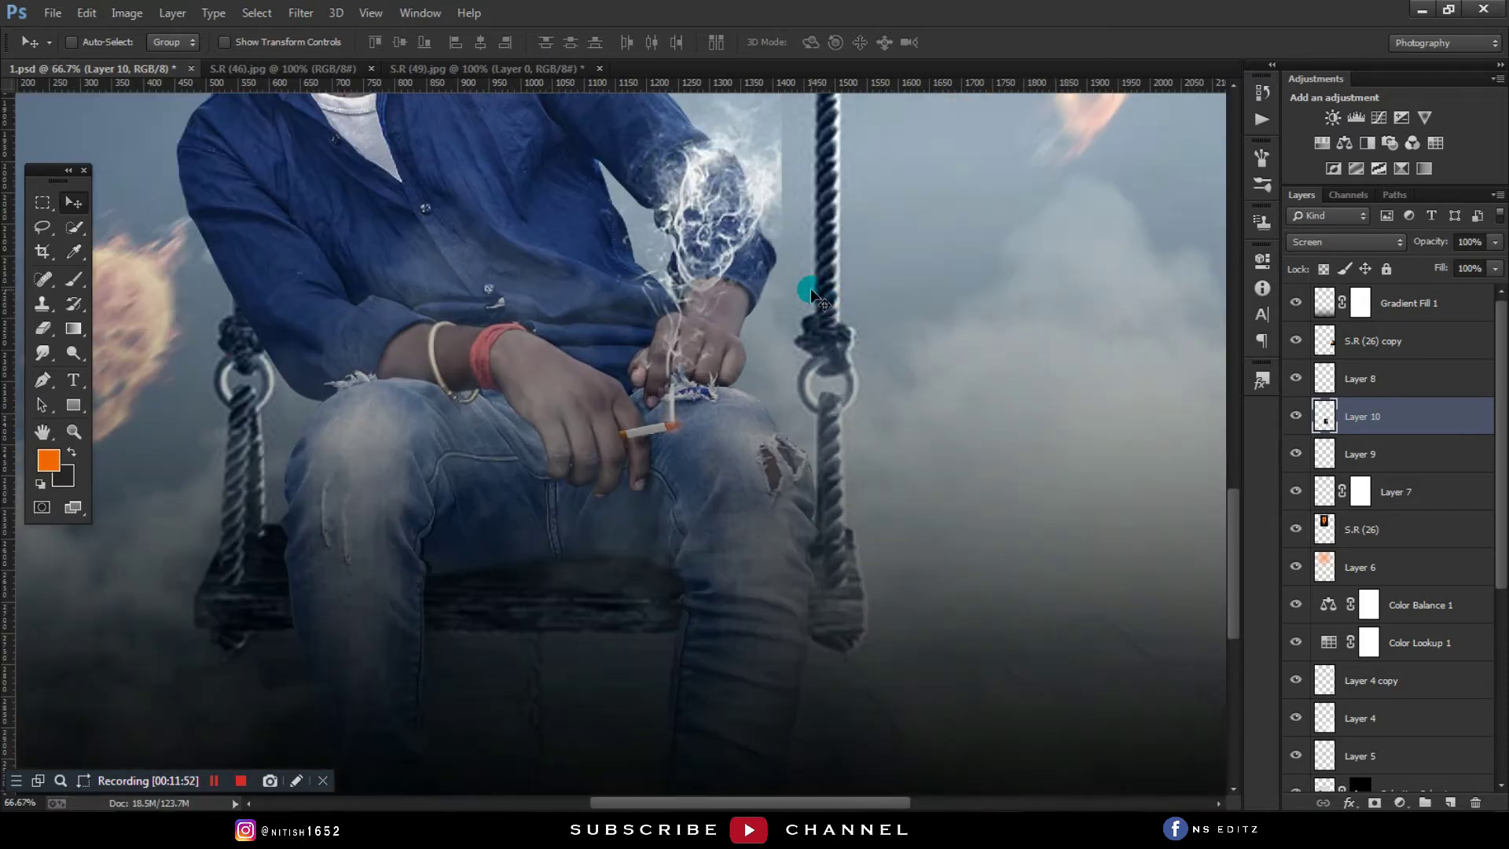
pyautogui.hotkey('ctrl', '+')
pyautogui.moveTo(810, 357); pyautogui.dragTo(783, 629)
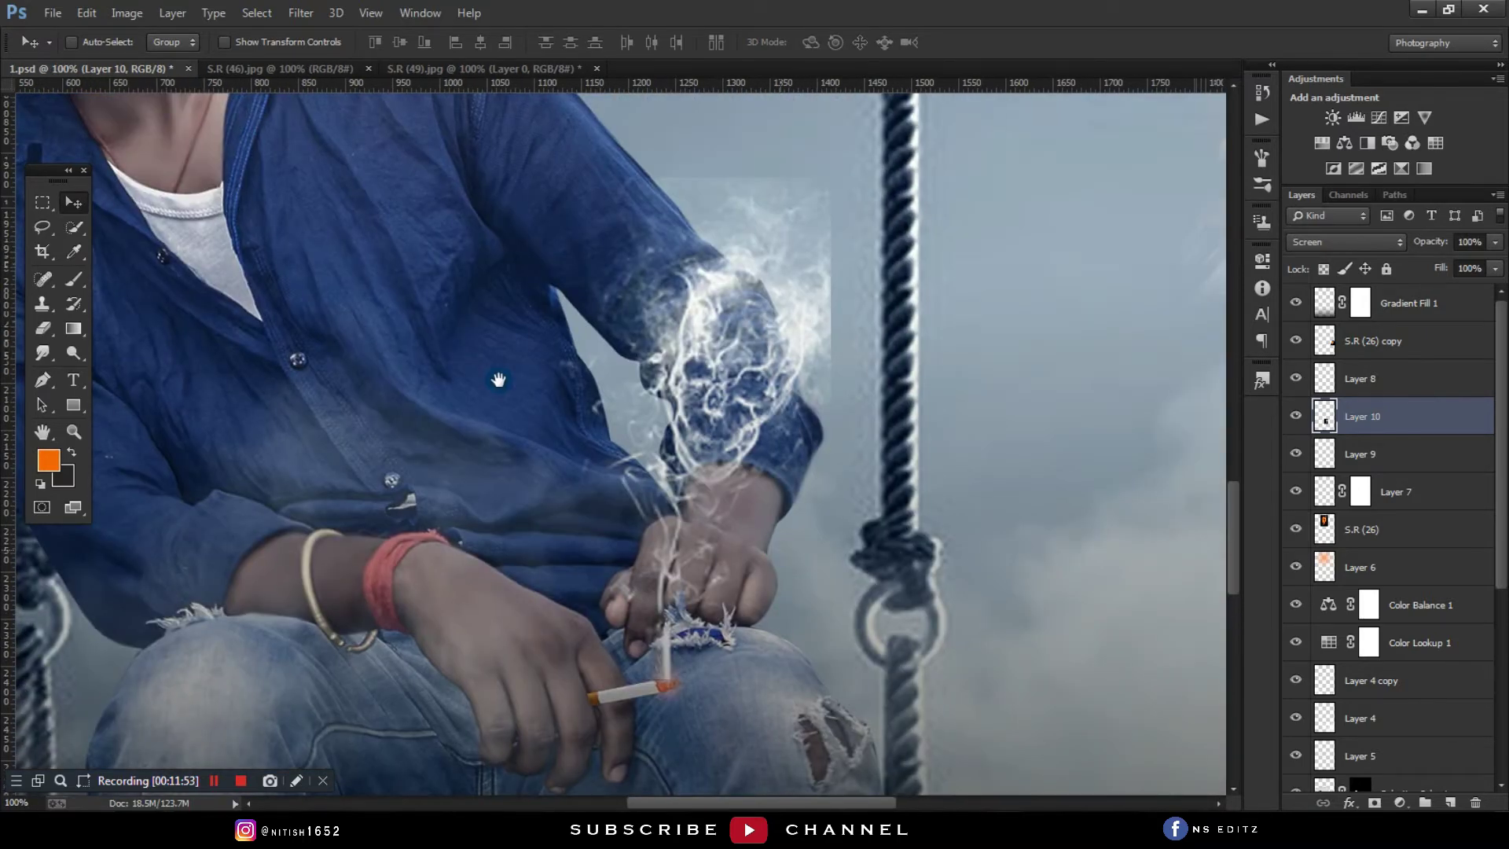
# Step: Erase the stray smoke wisps around the sleeve, cigarette and right of the skull
pyautogui.click(42, 323)
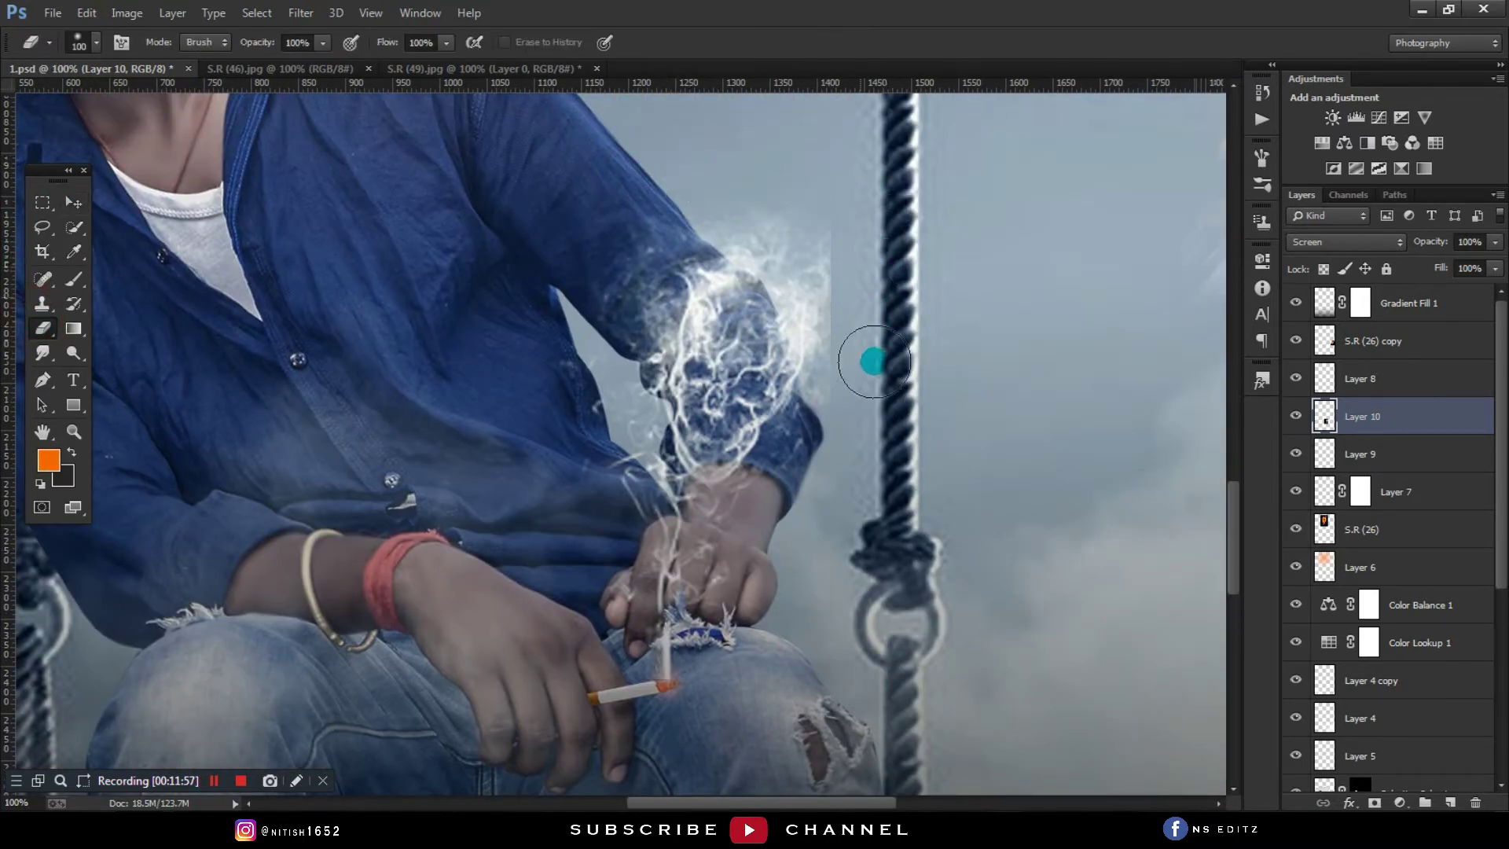
pyautogui.click(557, 311)
pyautogui.click(664, 717)
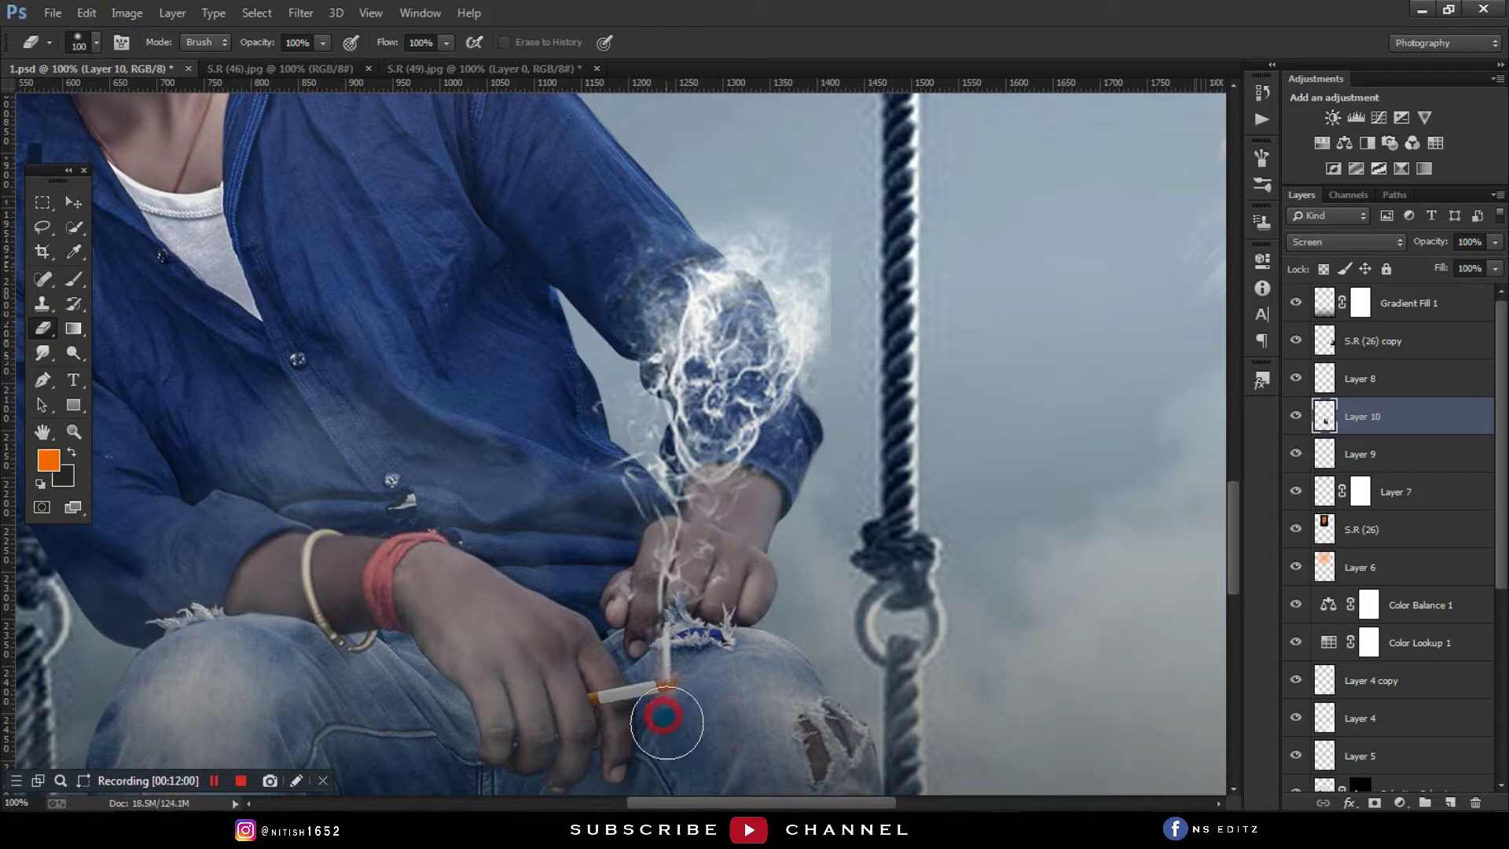
pyautogui.moveTo(836, 192); pyautogui.dragTo(794, 463)
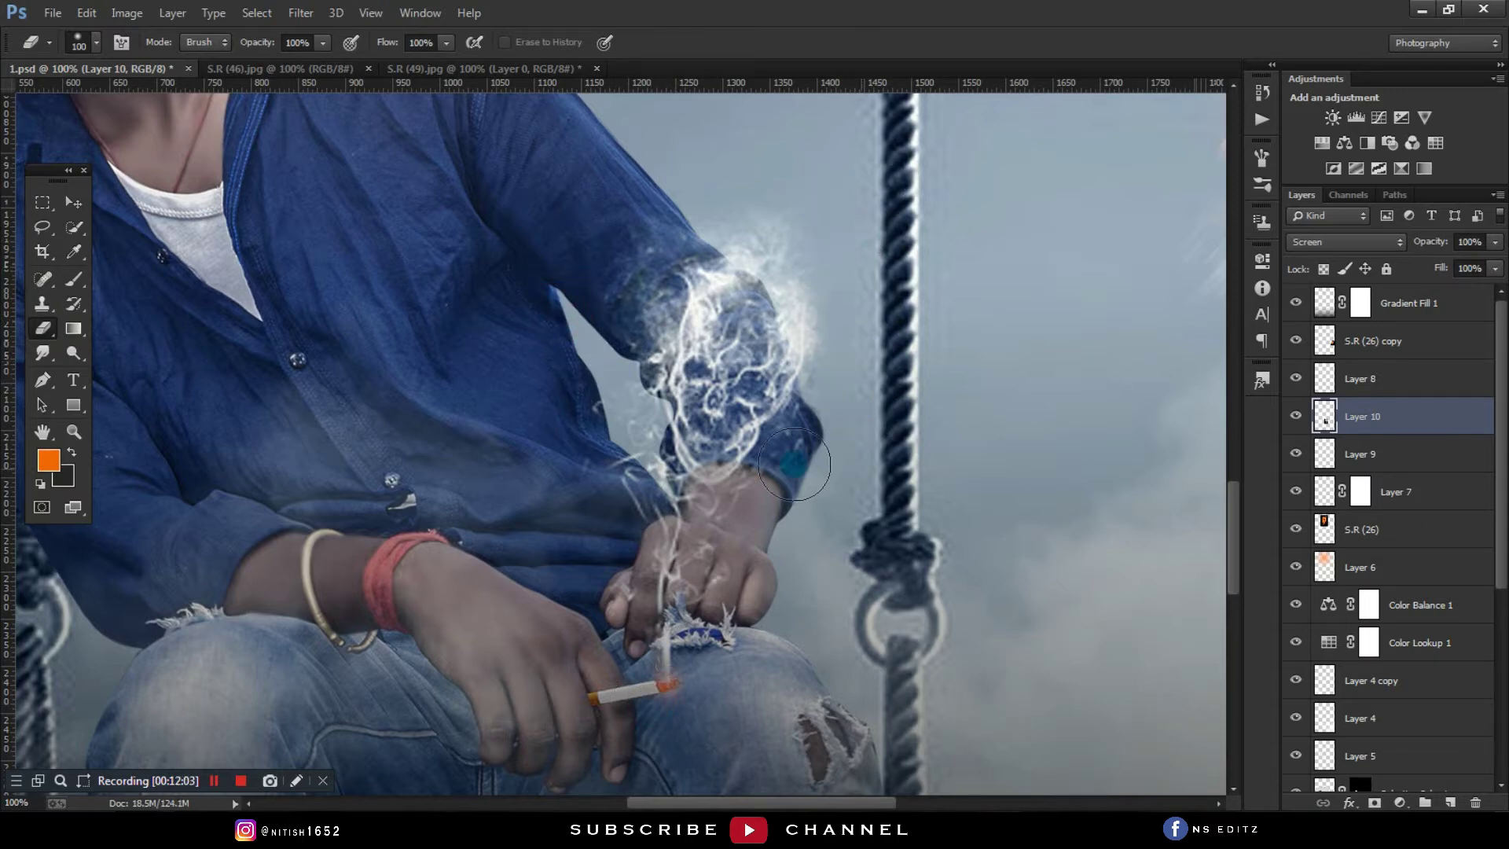
pyautogui.click(560, 394)
# Step: Set the smoke skull layer to 85% opacity and 84% fill
pyautogui.hotkey('ctrl', '-')
pyautogui.hotkey('ctrl', '-')
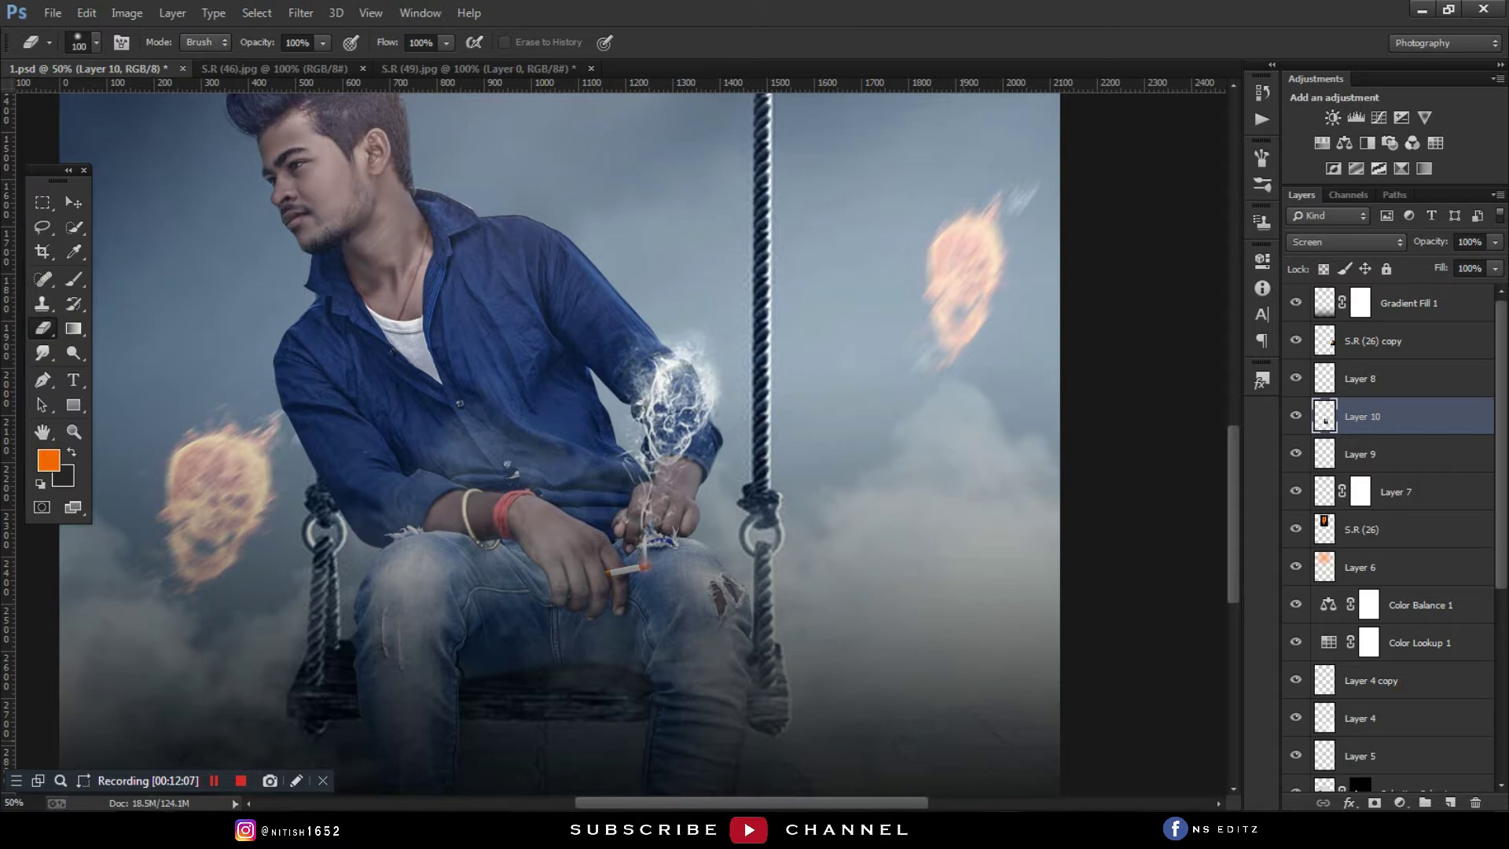
pyautogui.moveTo(1432, 260); pyautogui.dragTo(1440, 268)
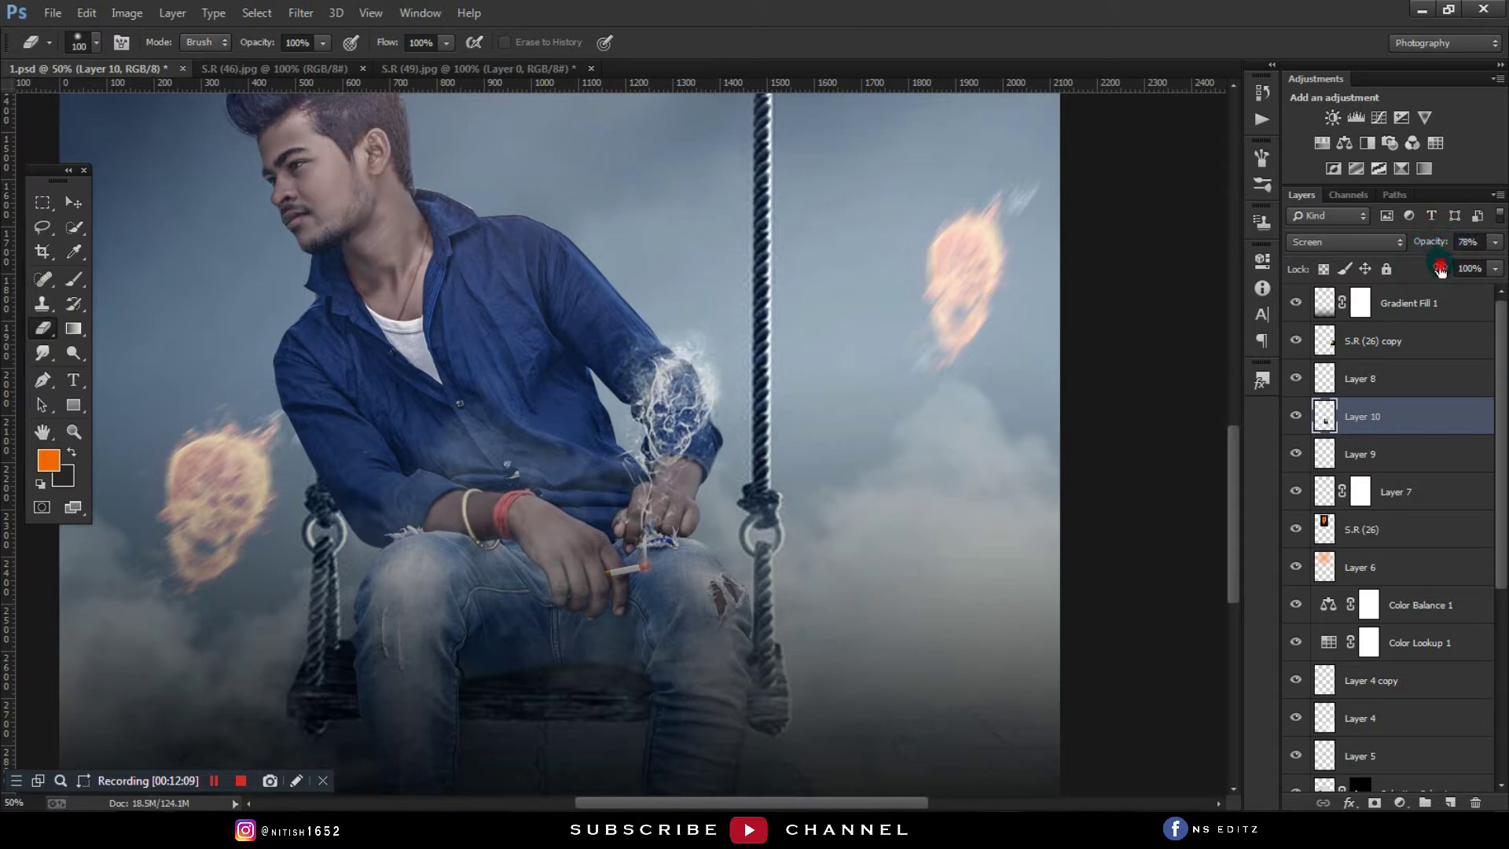
pyautogui.click(1296, 417)
pyautogui.click(1297, 416)
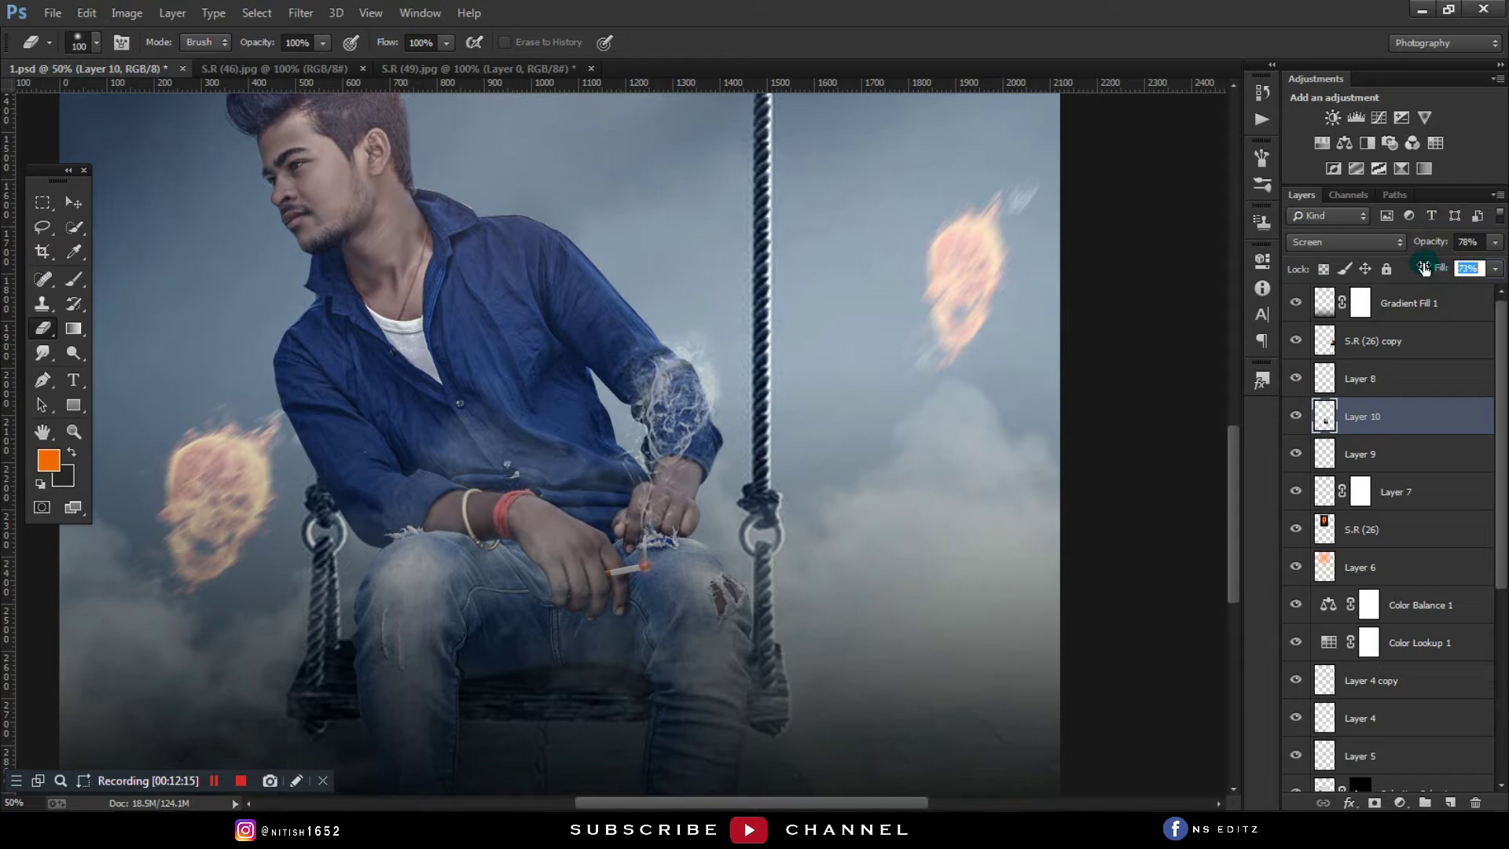
pyautogui.moveTo(1424, 241); pyautogui.dragTo(1456, 269)
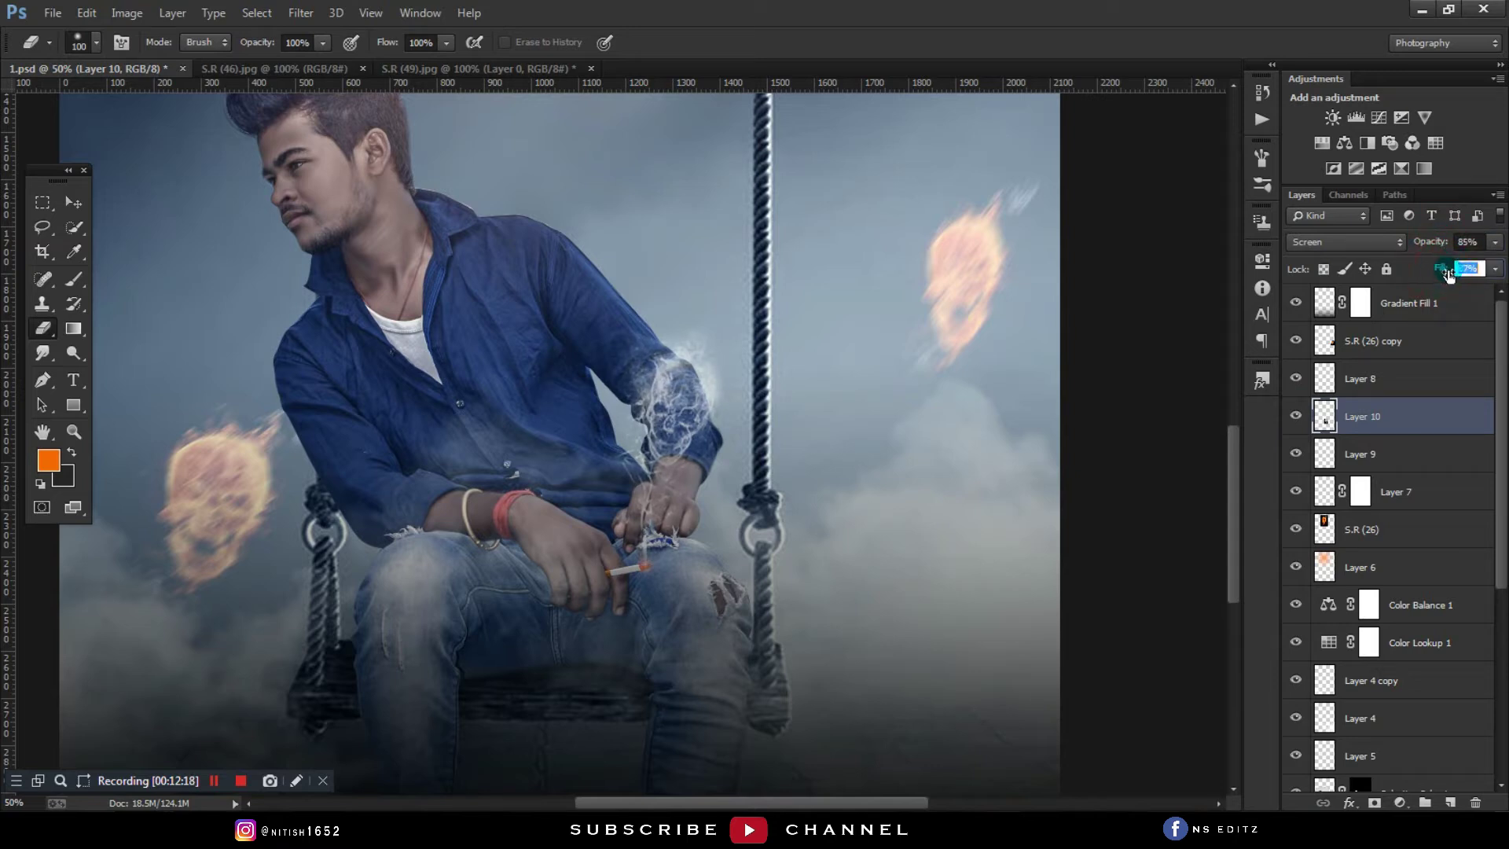
# Step: Lower the opacity of the cigarette glow on Layer 9
pyautogui.click(1399, 448)
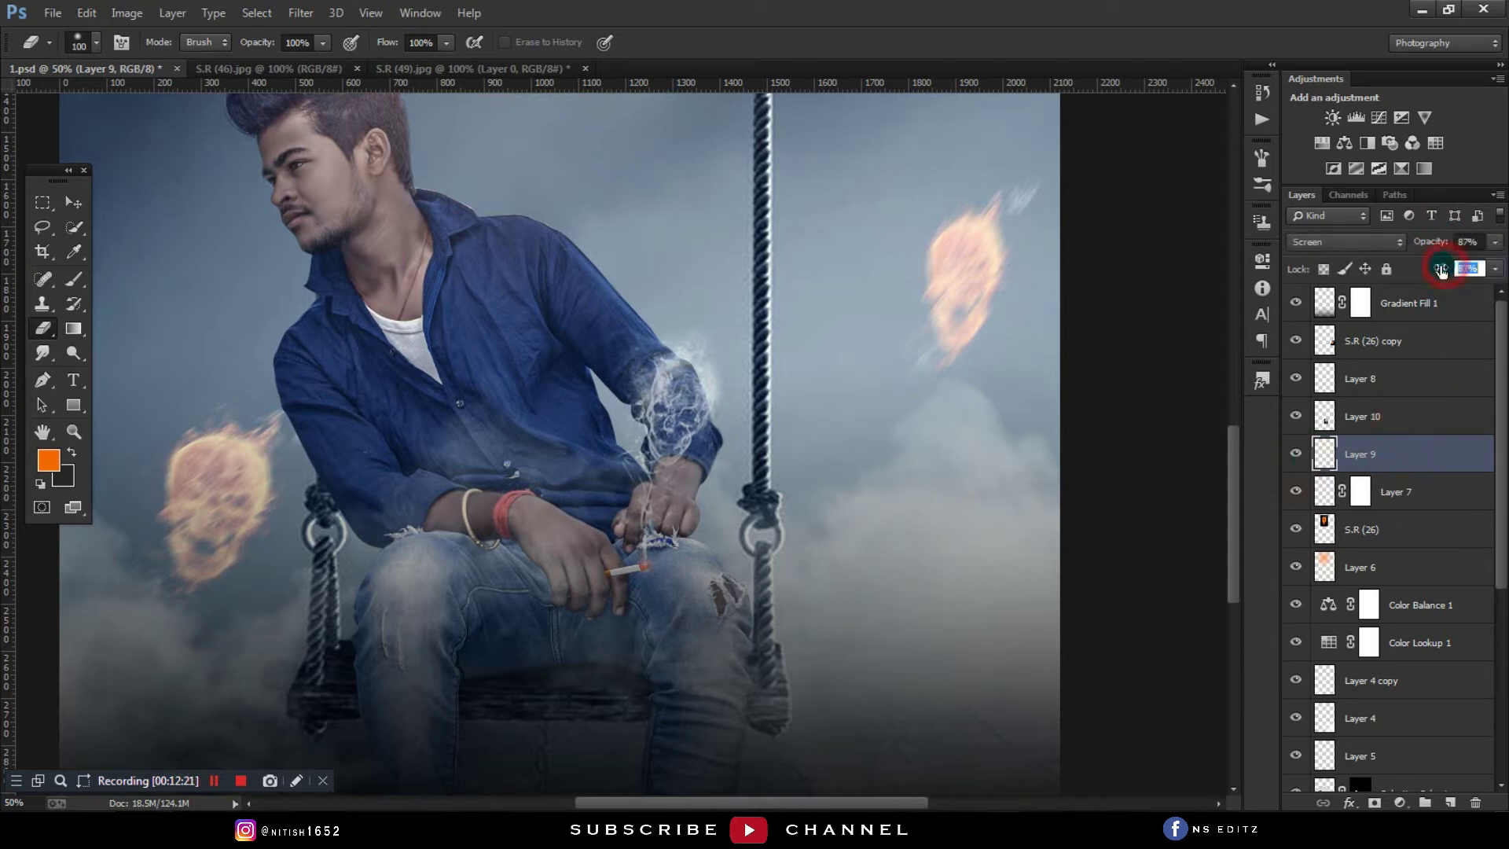
pyautogui.moveTo(1439, 242); pyautogui.dragTo(1432, 245)
pyautogui.hotkey('ctrl', '-')
pyautogui.hotkey('ctrl', '-')
pyautogui.hotkey('ctrl', '-')
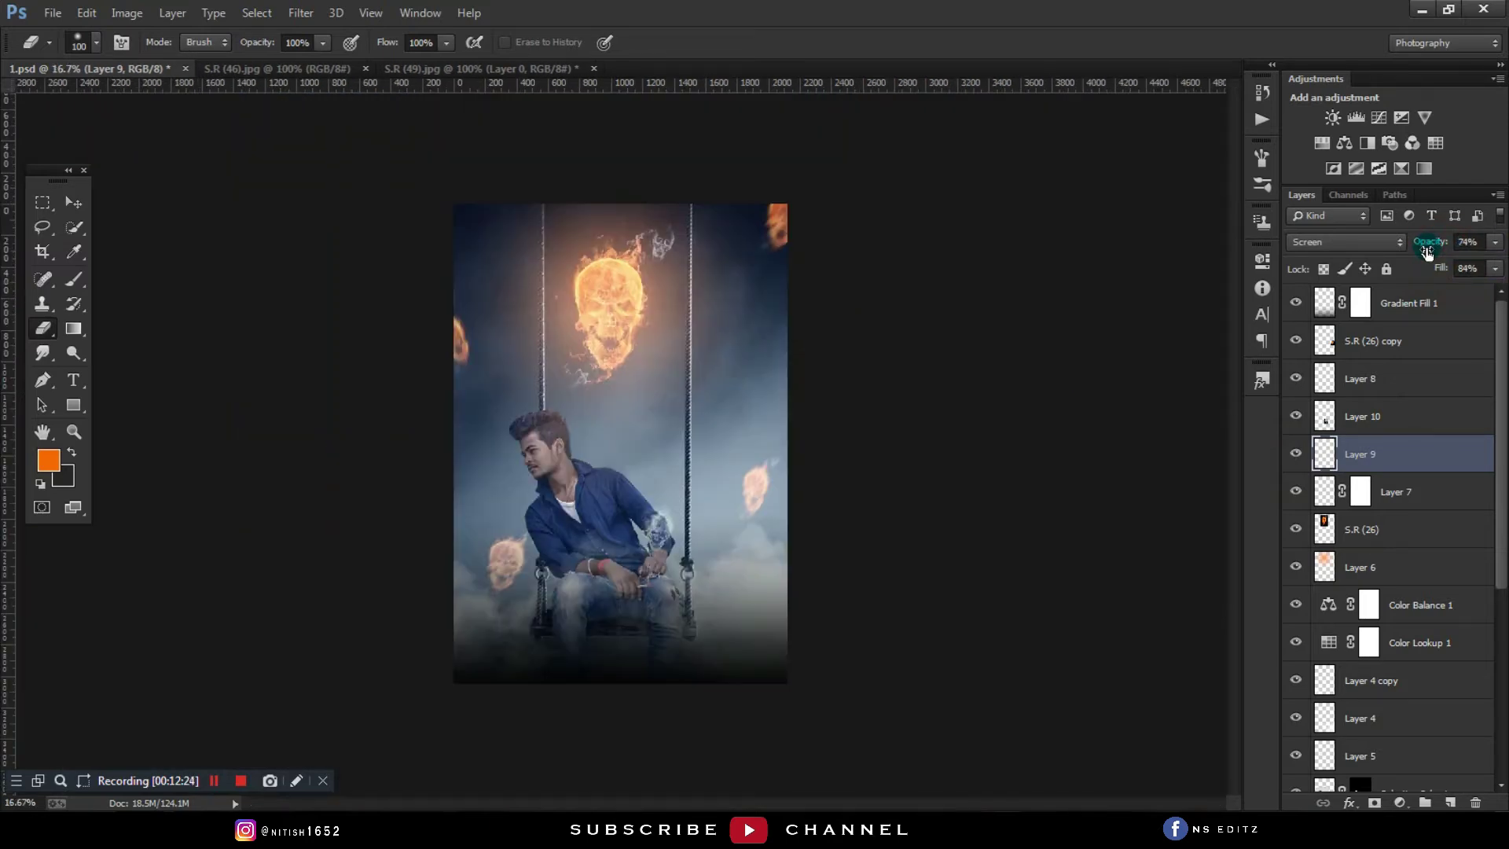
pyautogui.hotkey('ctrl', '+')
pyautogui.hotkey('ctrl', '-')
# Step: Stretch the Gradient Fill 1 layer taller at its top and bottom edges
pyautogui.click(1411, 303)
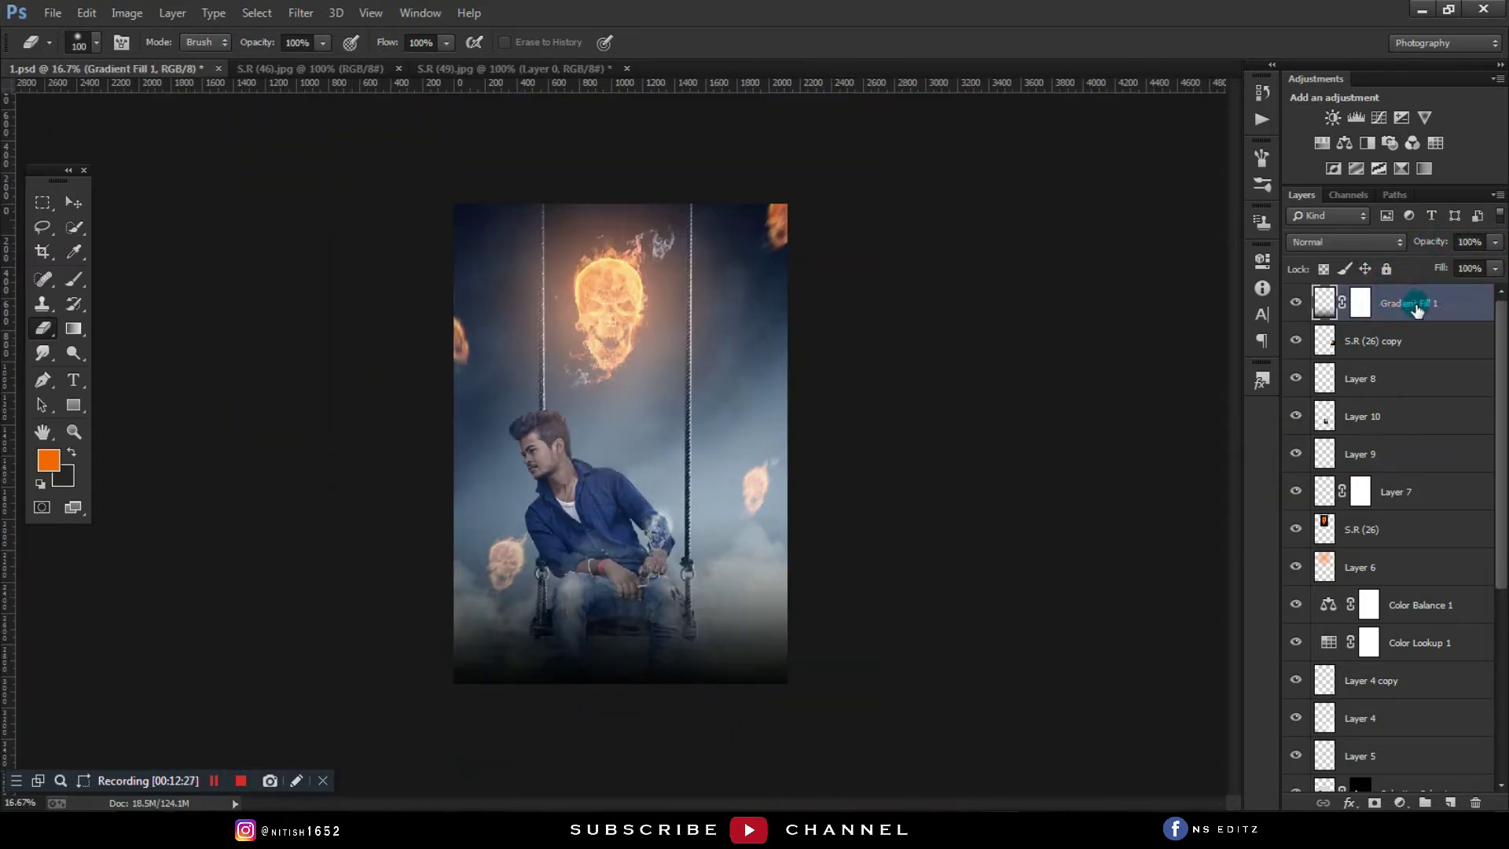
pyautogui.hotkey('ctrl', 't')
pyautogui.moveTo(623, 706); pyautogui.dragTo(621, 715)
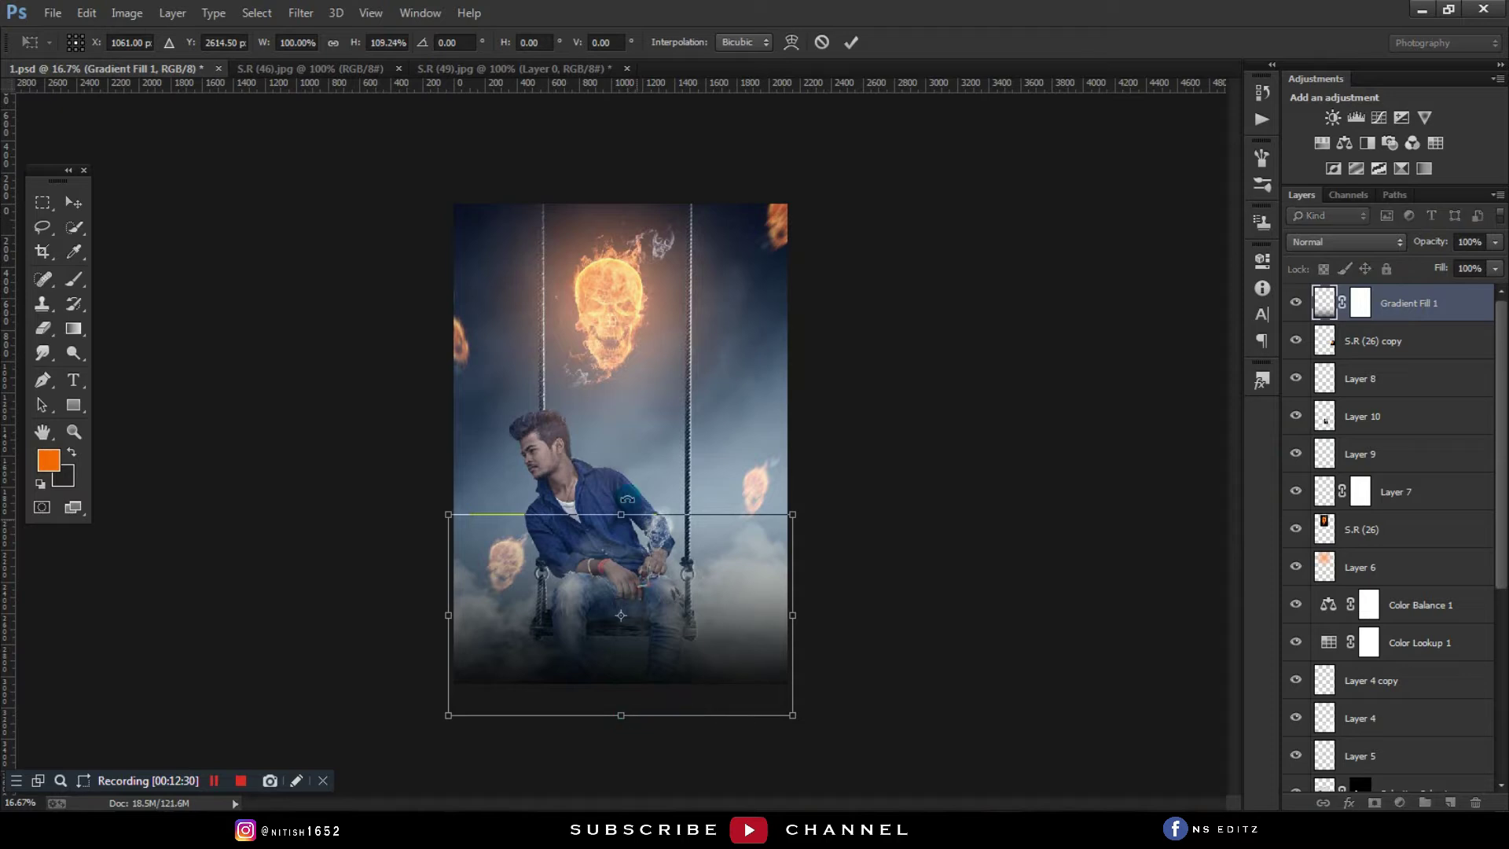
pyautogui.moveTo(621, 514); pyautogui.dragTo(623, 507)
pyautogui.press('Return')
pyautogui.press('e')
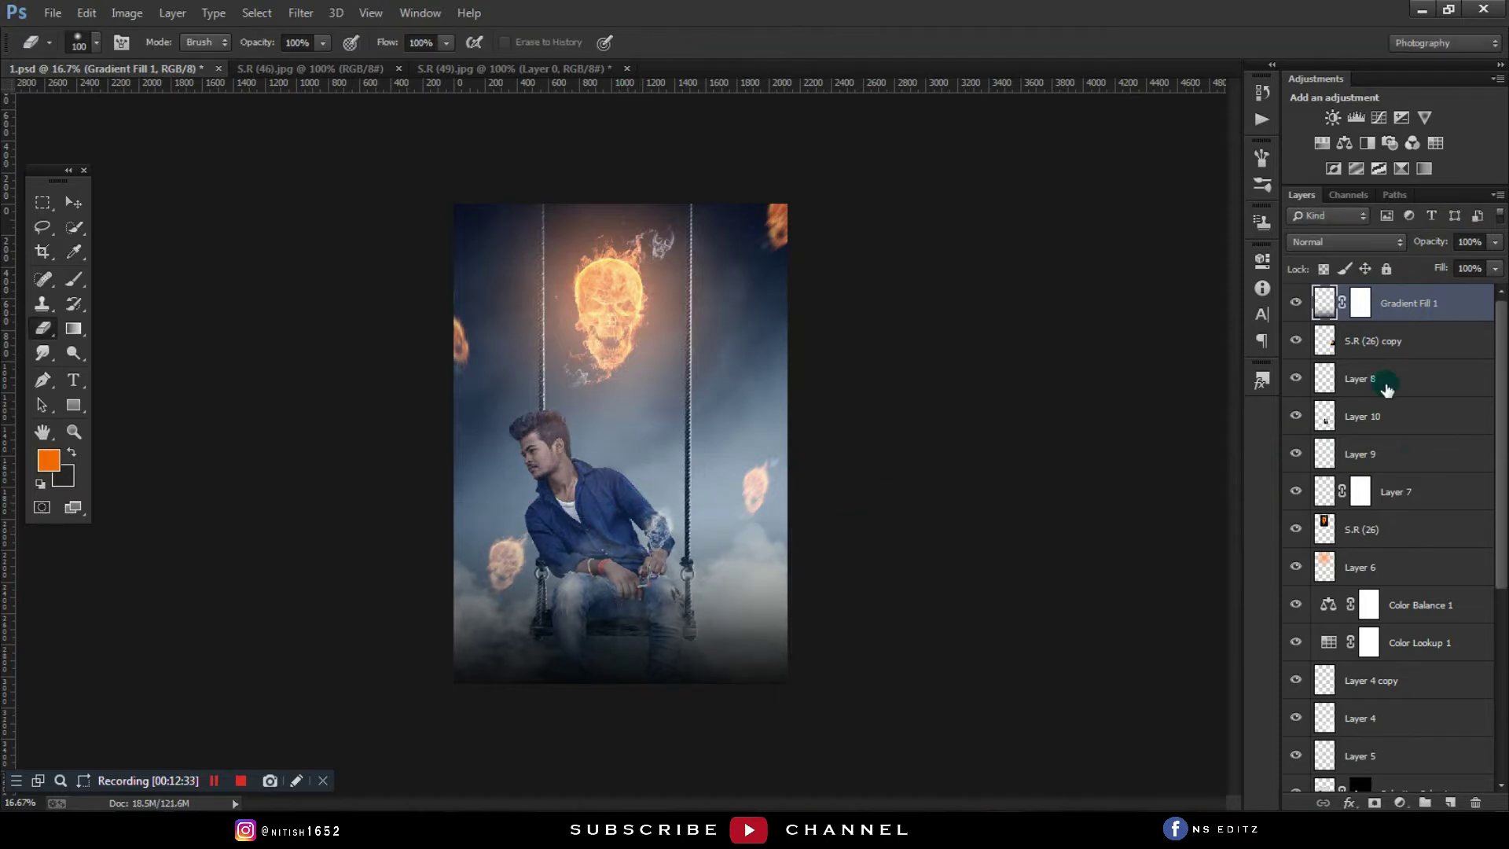
# Step: Flatten the image, discarding hidden layers, and duplicate the flattened Layer 0
pyautogui.rightClick(1417, 319)
pyautogui.click(1218, 563)
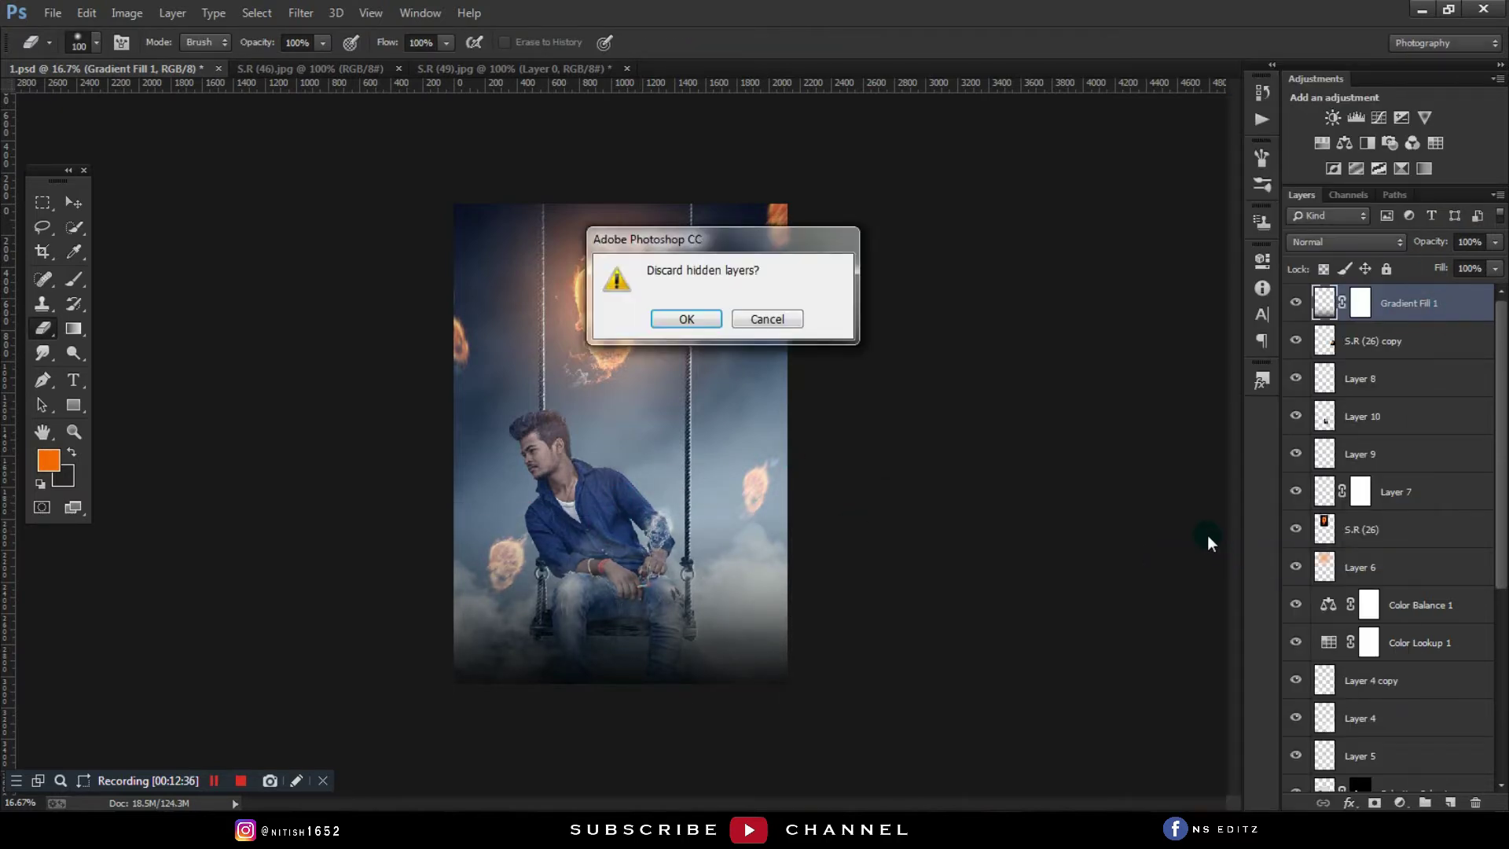
pyautogui.click(710, 320)
pyautogui.moveTo(1433, 306); pyautogui.dragTo(1450, 802)
pyautogui.click(301, 13)
# Step: In Camera Raw on the copy, set Shadows +79, Clarity +31, Blacks -3 and Whites +28
pyautogui.click(324, 122)
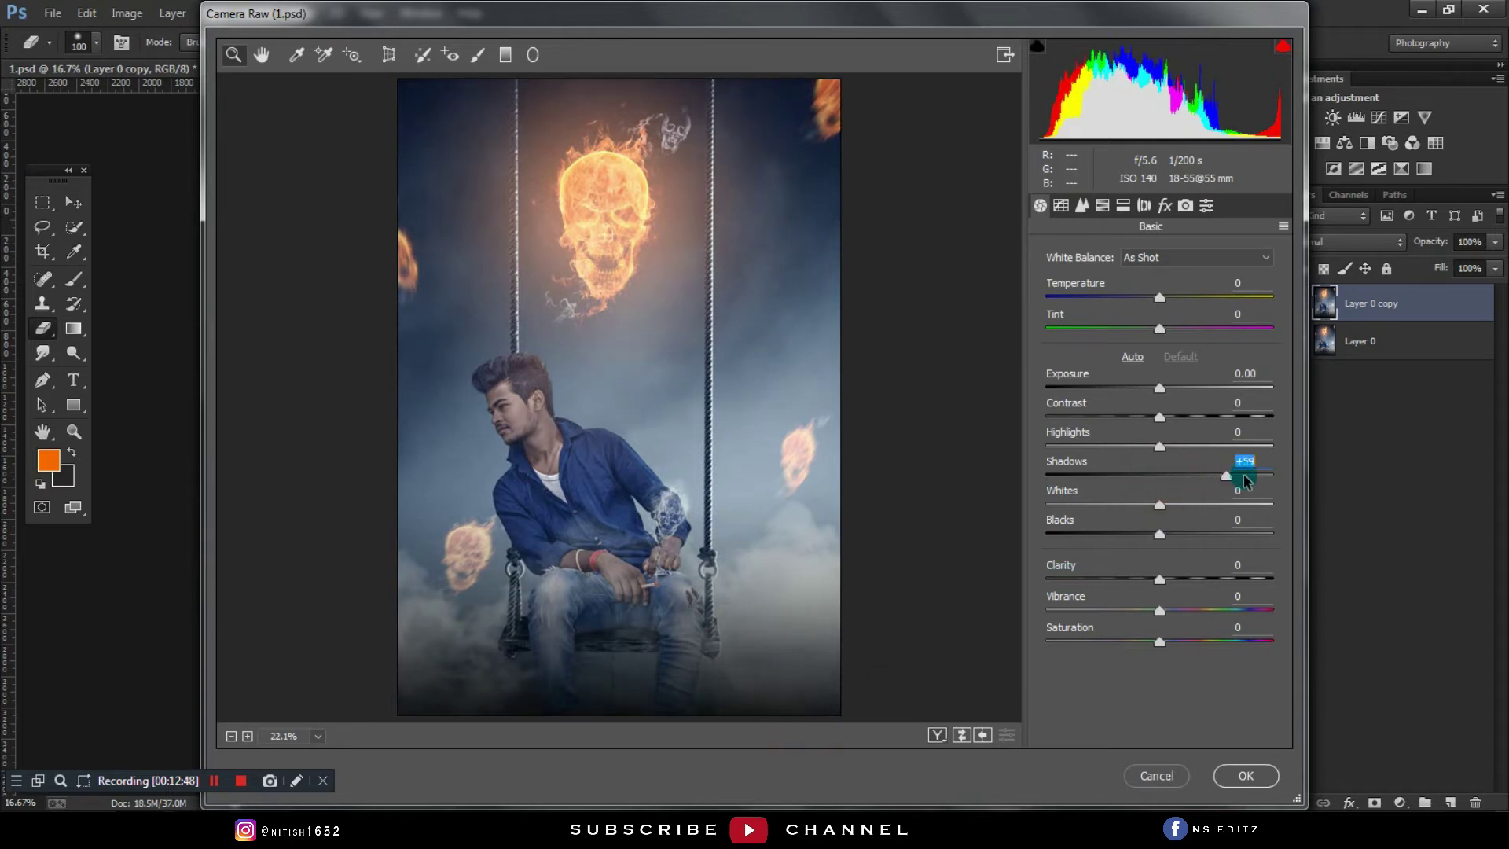
pyautogui.moveTo(1205, 479); pyautogui.dragTo(1249, 476)
pyautogui.moveTo(1160, 580); pyautogui.dragTo(1195, 588)
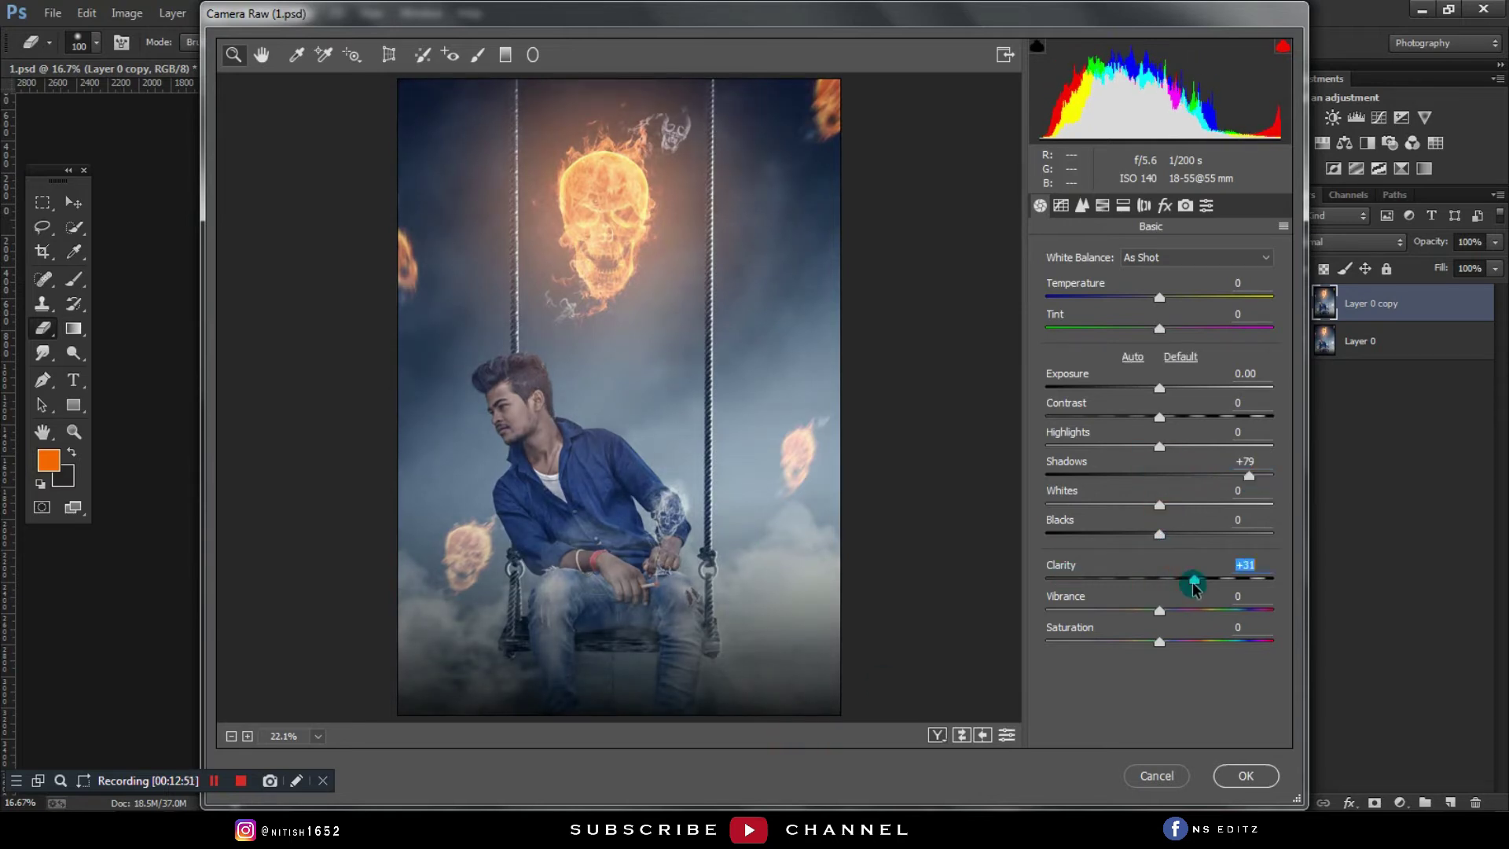
pyautogui.moveTo(1152, 539)
pyautogui.mouseDown()
pyautogui.moveTo(1192, 507)
pyautogui.moveTo(1186, 448)
pyautogui.moveTo(1207, 449)
pyautogui.mouseUp()
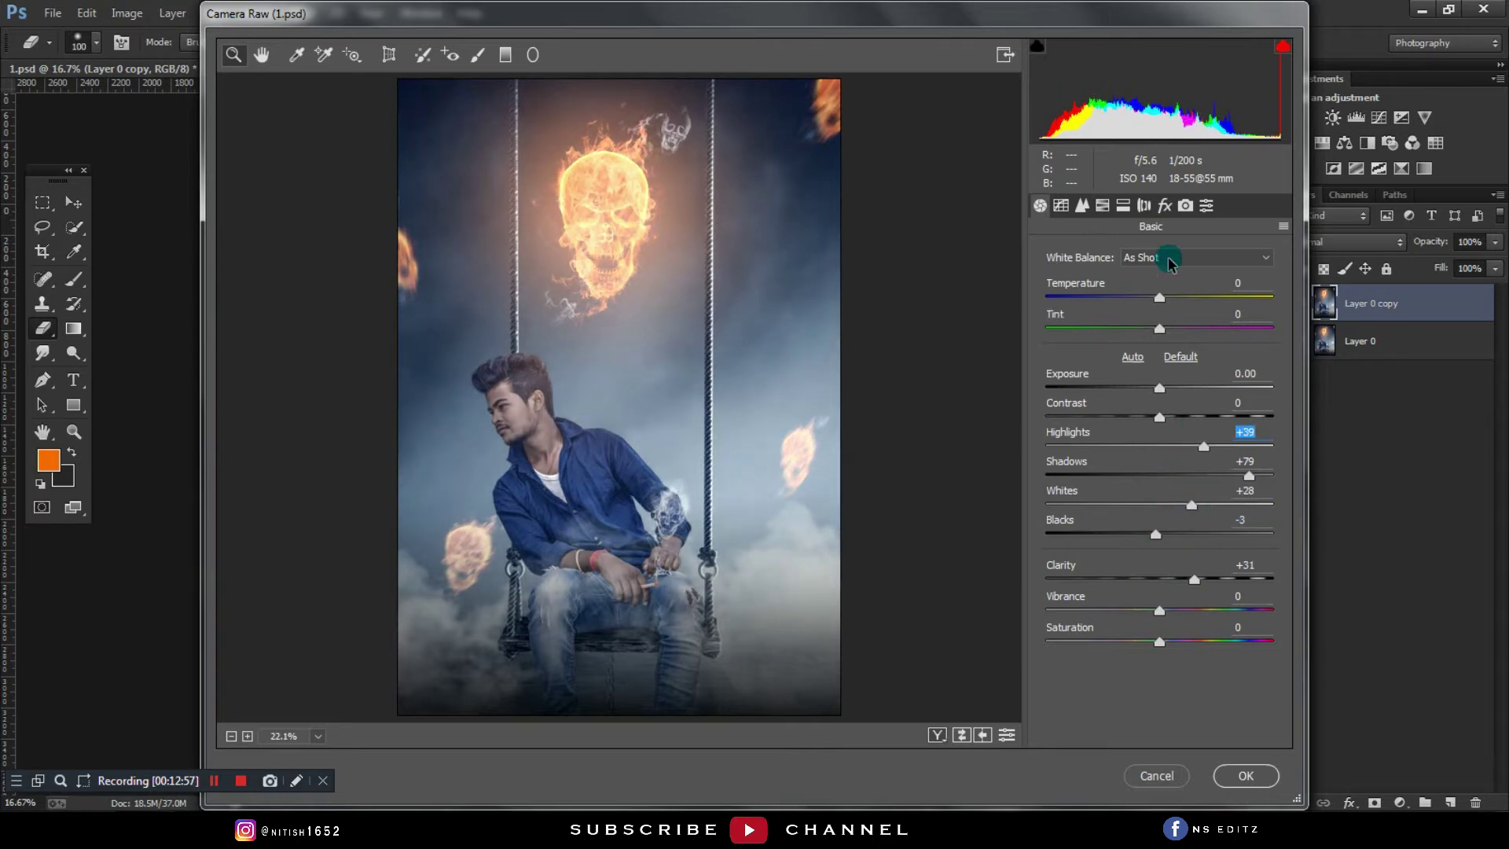
# Step: Add a -18 dark vignette, tint highlights with split toning, and brighten the tone-curve highlights
pyautogui.click(1165, 205)
pyautogui.moveTo(1159, 518)
pyautogui.mouseDown()
pyautogui.moveTo(1139, 516)
pyautogui.moveTo(1117, 548)
pyautogui.mouseUp()
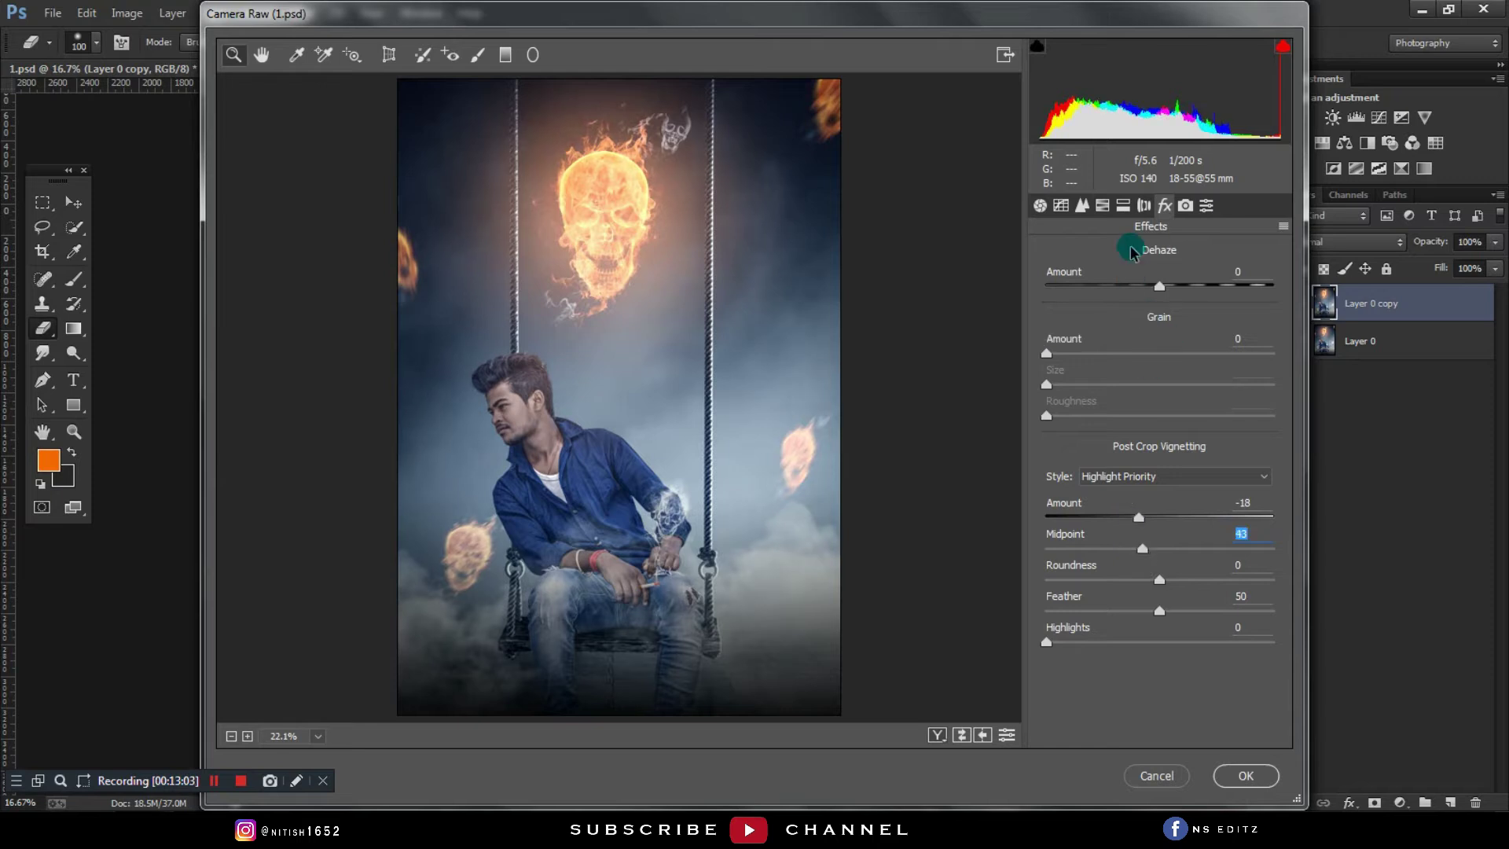
pyautogui.click(1144, 205)
pyautogui.moveTo(1046, 313); pyautogui.dragTo(1158, 289)
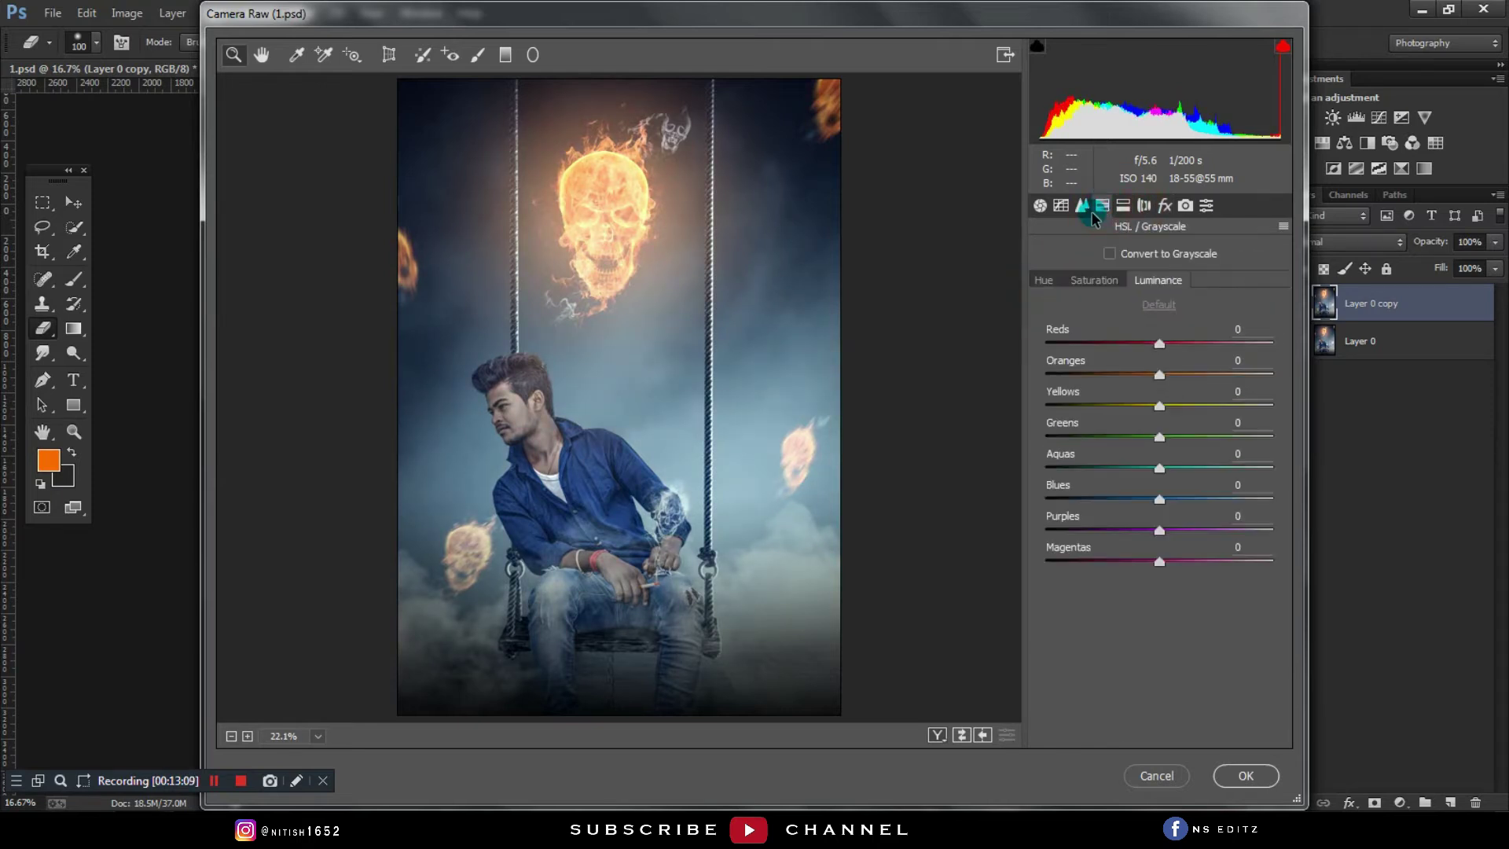
pyautogui.click(1061, 205)
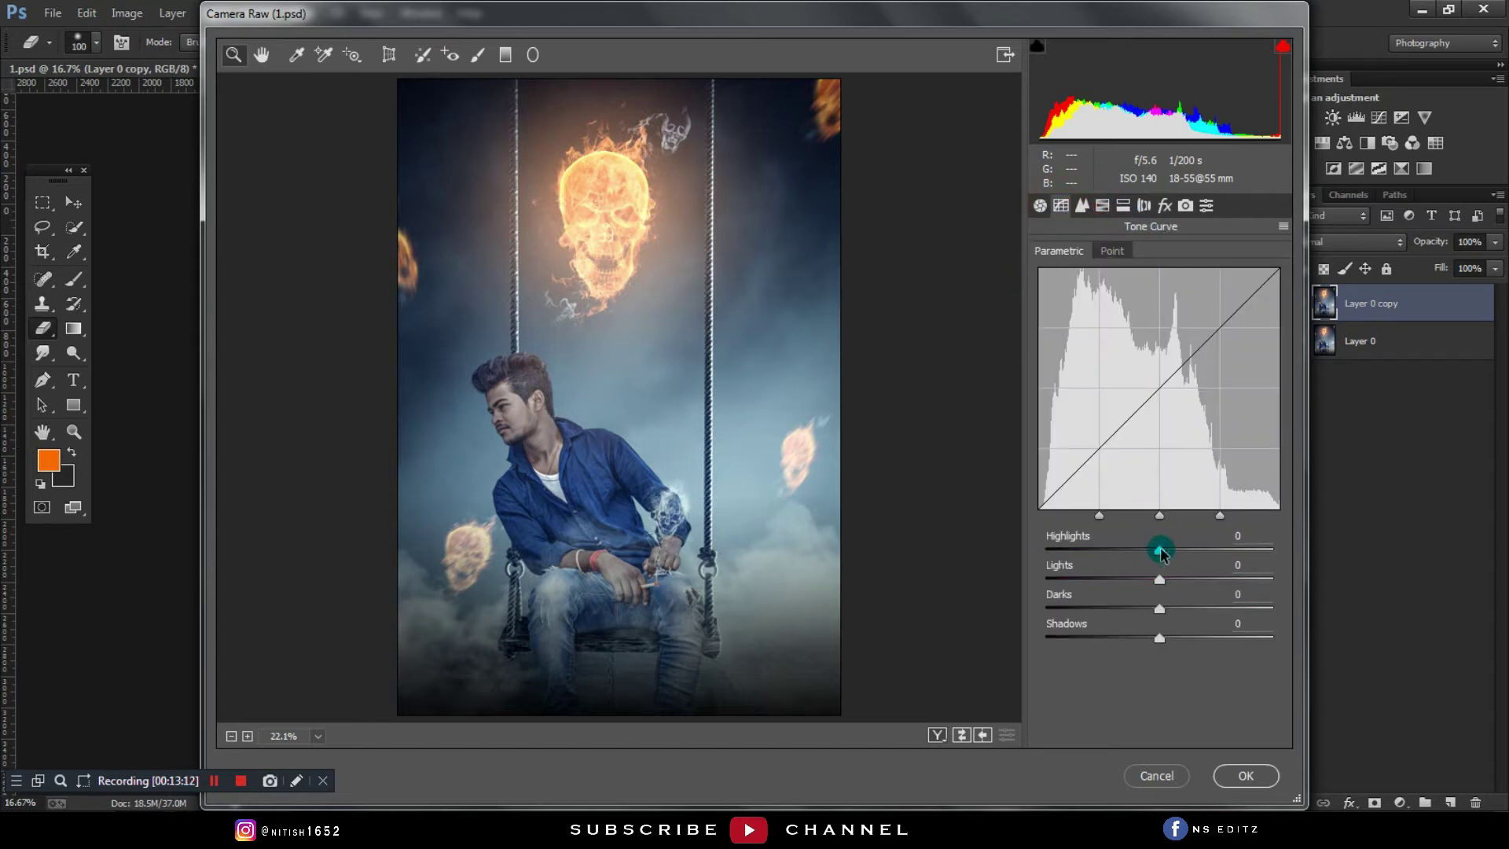
pyautogui.moveTo(1161, 551)
pyautogui.mouseDown()
pyautogui.moveTo(1195, 548)
pyautogui.moveTo(1187, 585)
pyautogui.mouseUp()
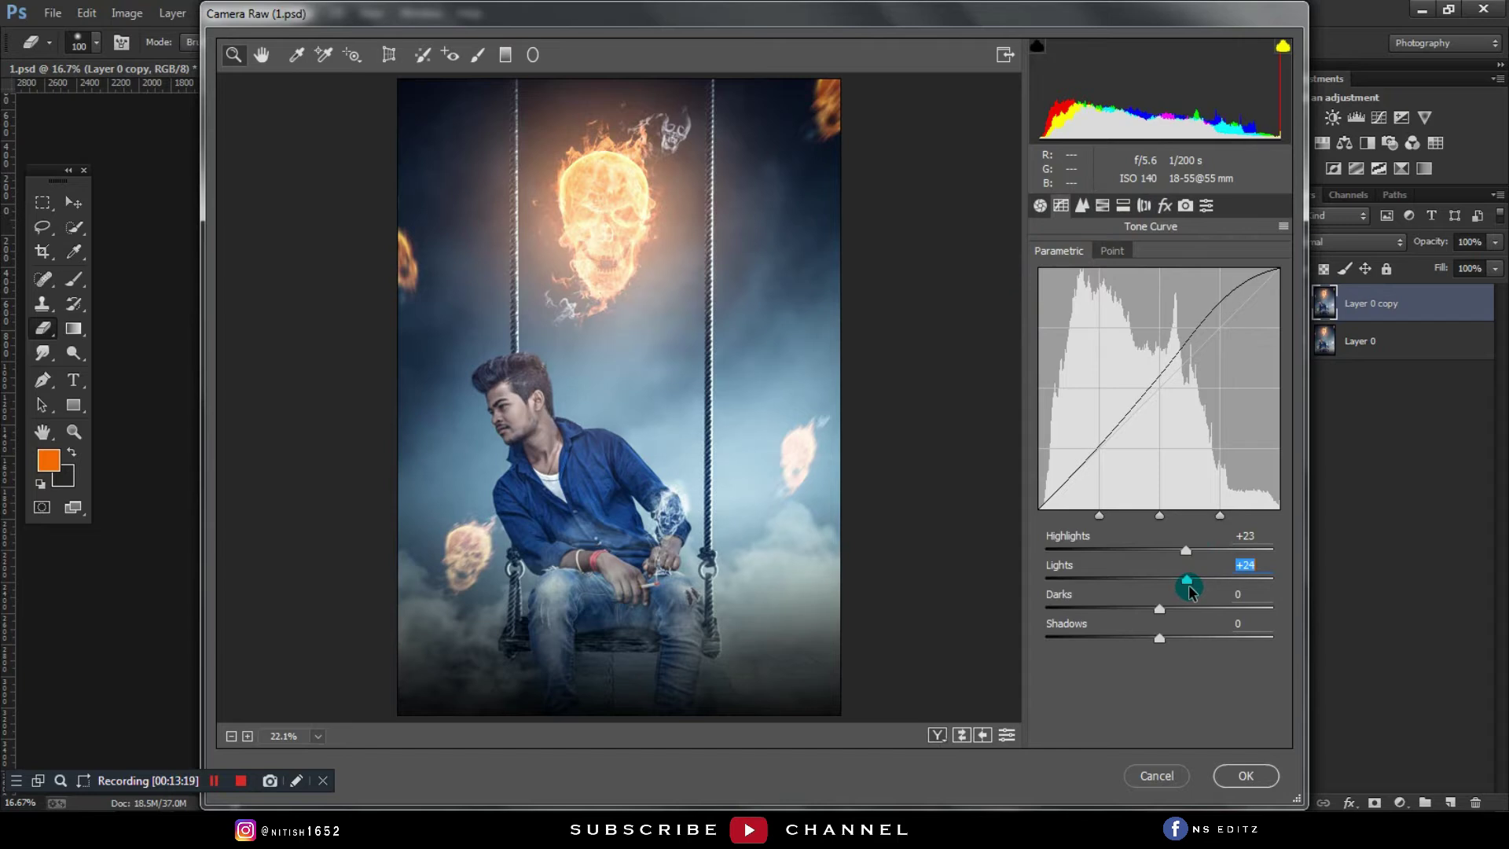
# Step: Shift the calibration Blue primary hue to -12 and Green to +34, then apply Camera Raw
pyautogui.click(1042, 205)
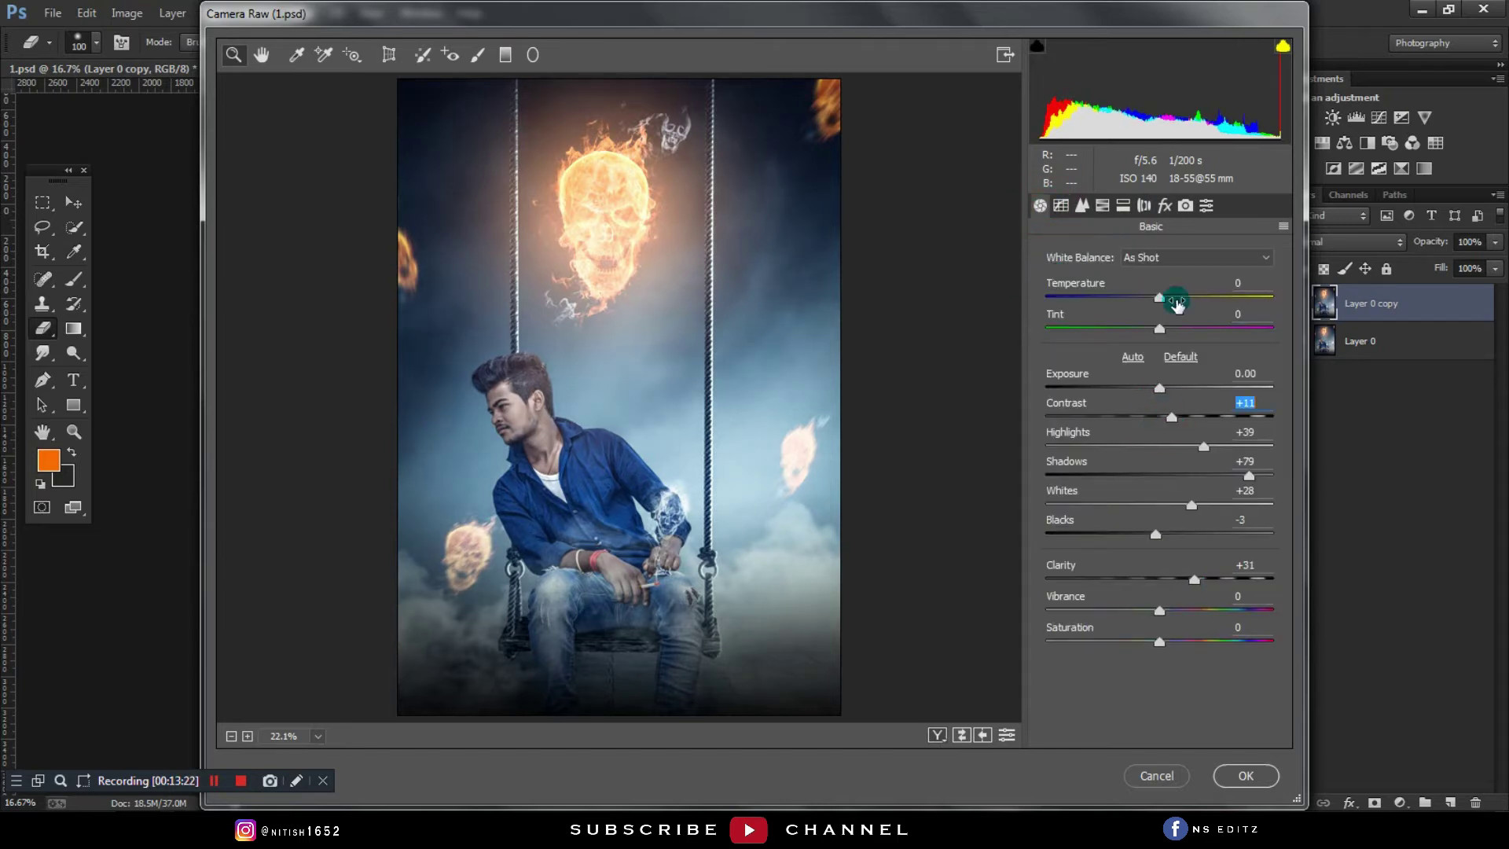
pyautogui.click(1186, 205)
pyautogui.moveTo(1164, 558)
pyautogui.mouseDown()
pyautogui.moveTo(1130, 553)
pyautogui.moveTo(1147, 558)
pyautogui.mouseUp()
pyautogui.click(1164, 475)
pyautogui.moveTo(1166, 479); pyautogui.dragTo(1199, 488)
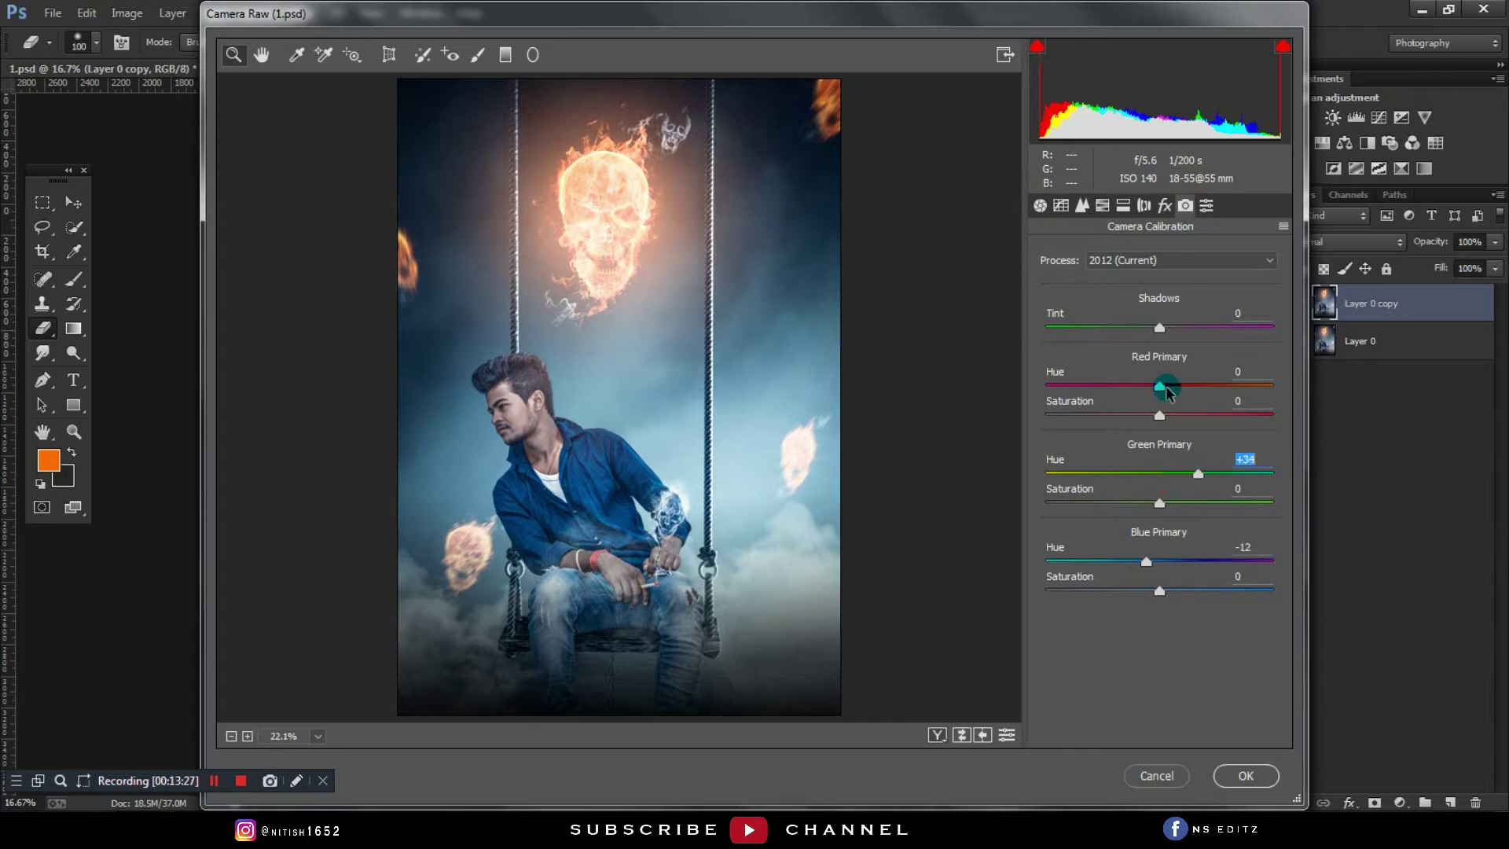
pyautogui.click(1166, 205)
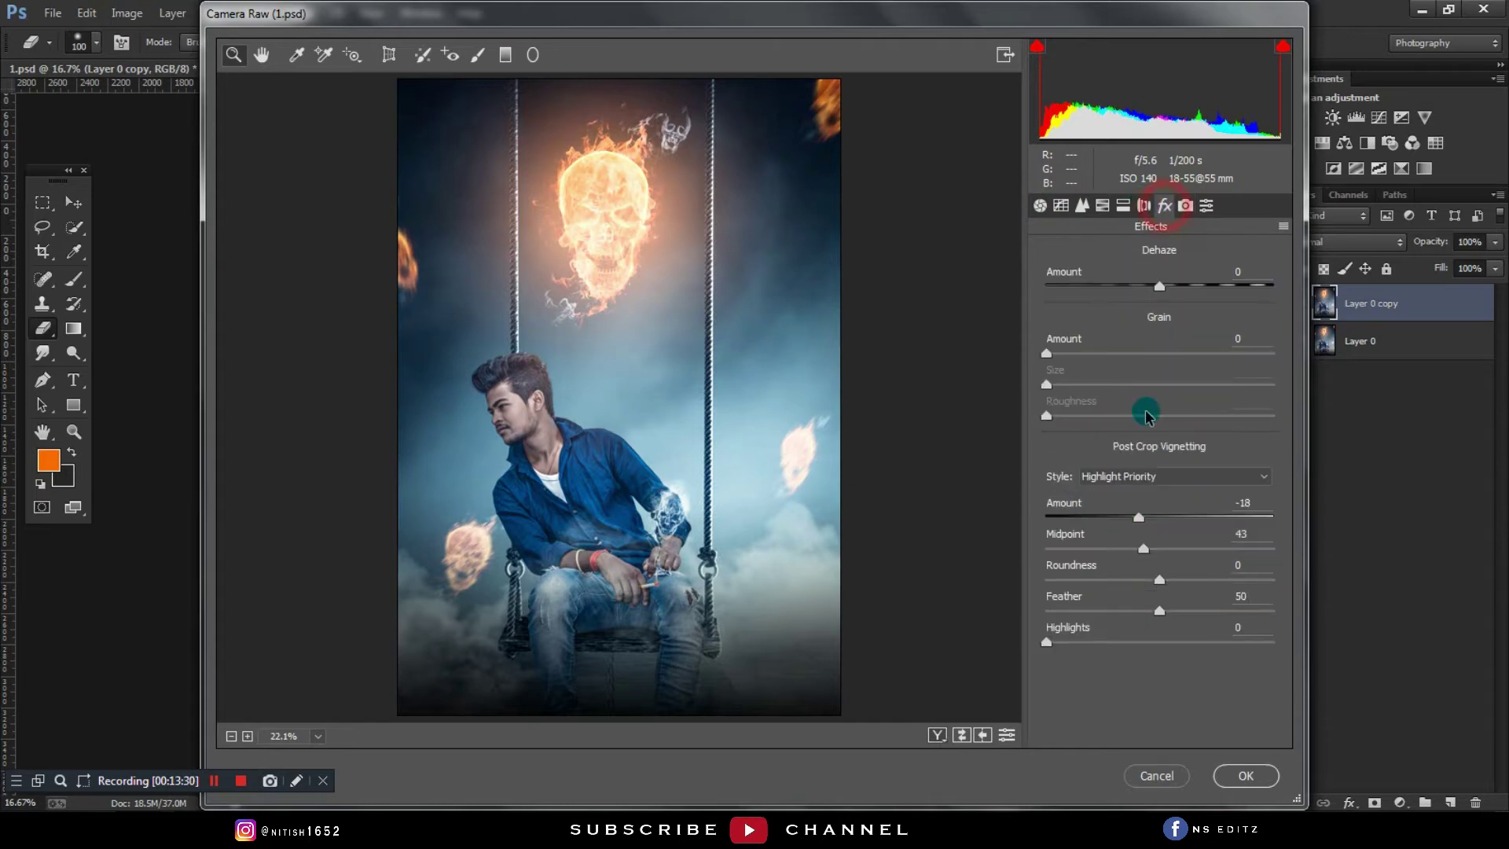
pyautogui.click(1238, 775)
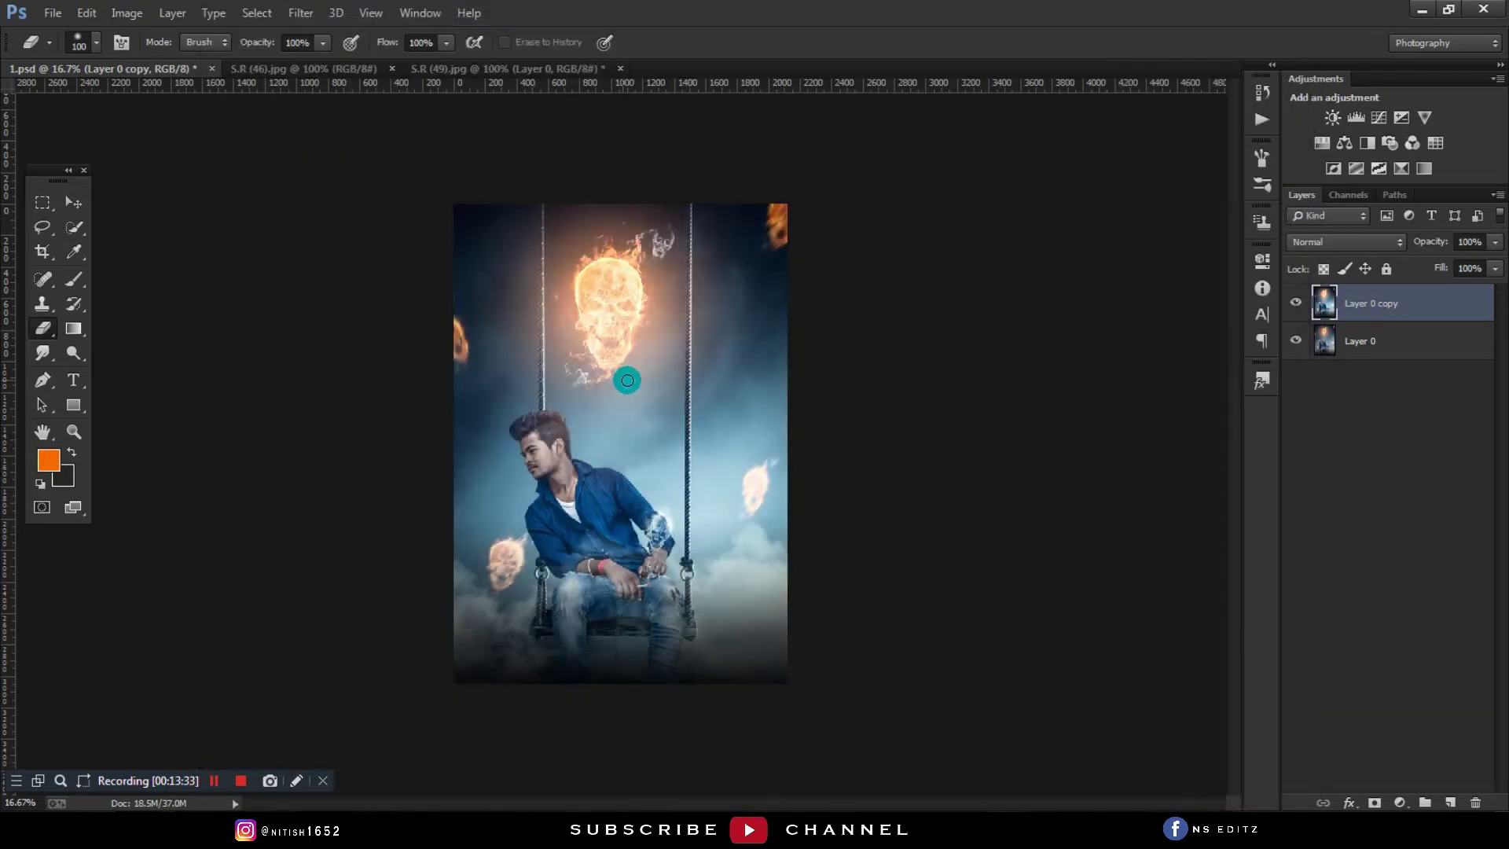
# Step: Merge the two selected layers and duplicate the result
pyautogui.hotkey('ctrl', '+')
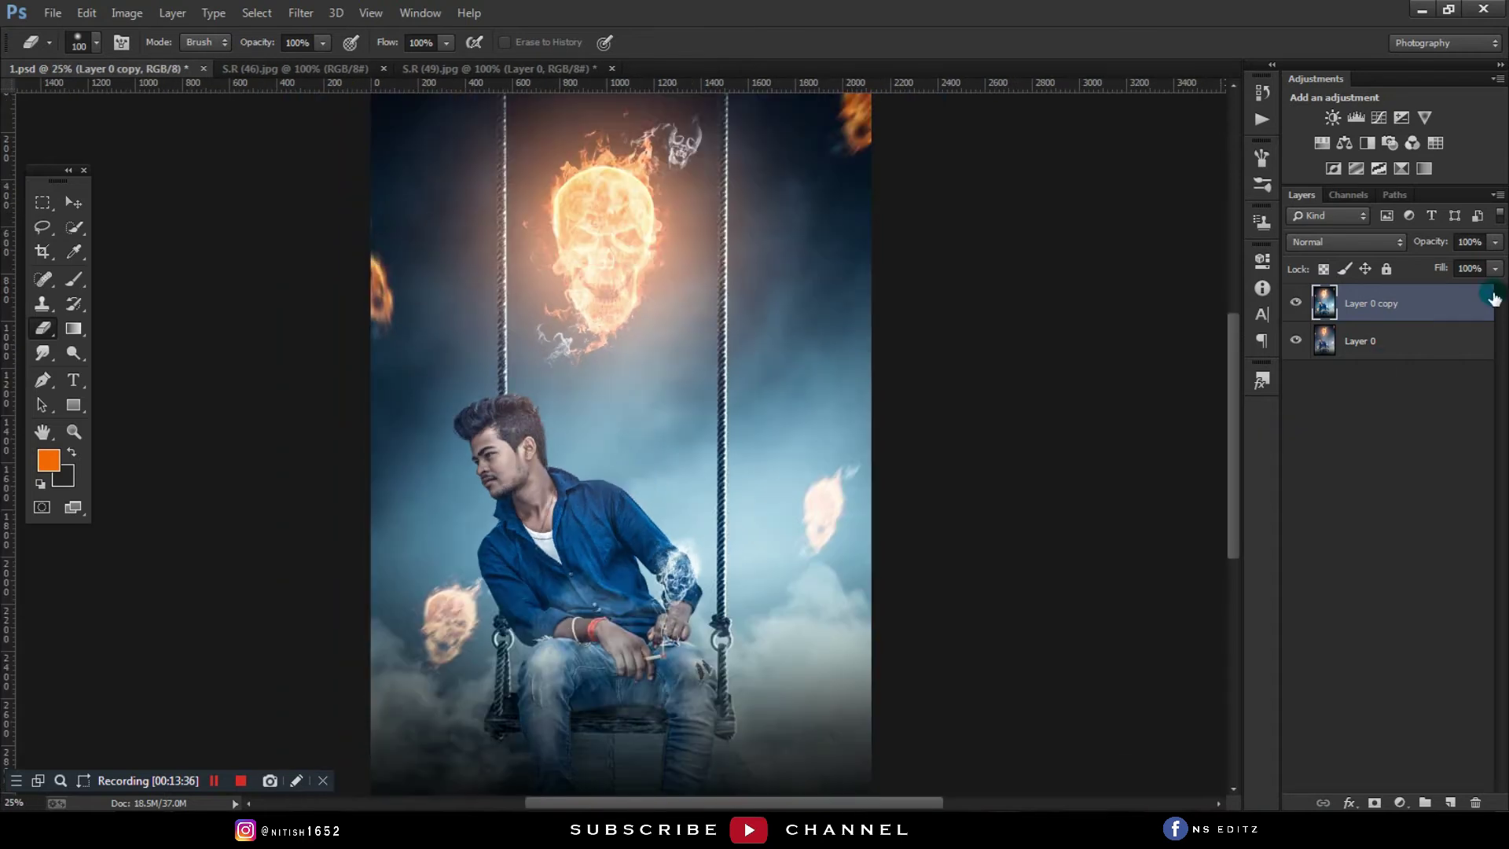
pyautogui.click(1434, 338)
pyautogui.rightClick(1434, 340)
pyautogui.click(1264, 515)
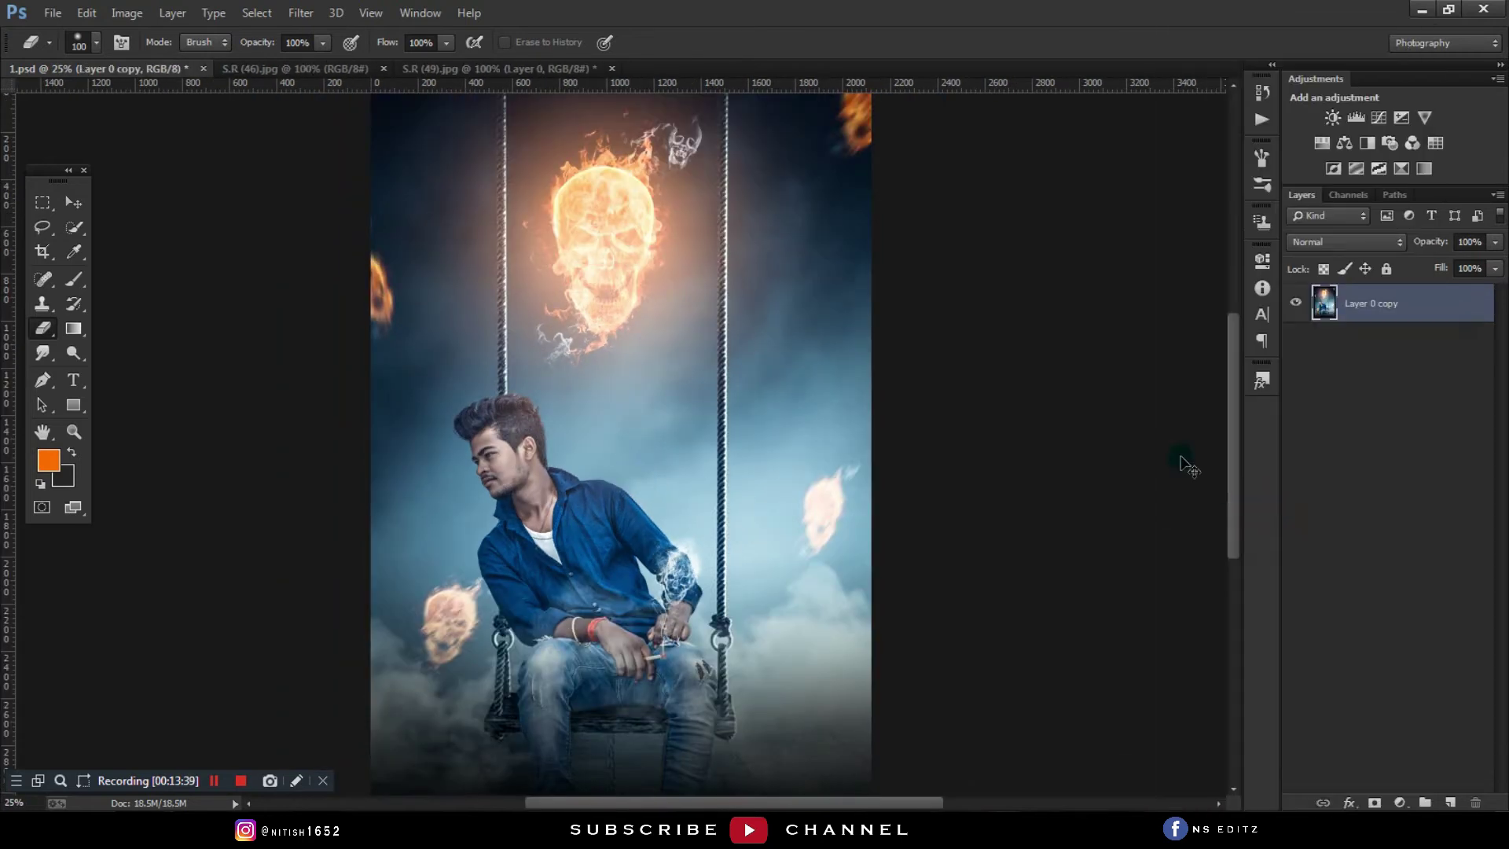
pyautogui.hotkey('ctrl', 'j')
# Step: In Camera Raw, lift the highlights and raise Oranges luminance to +10
pyautogui.click(300, 11)
pyautogui.click(472, 124)
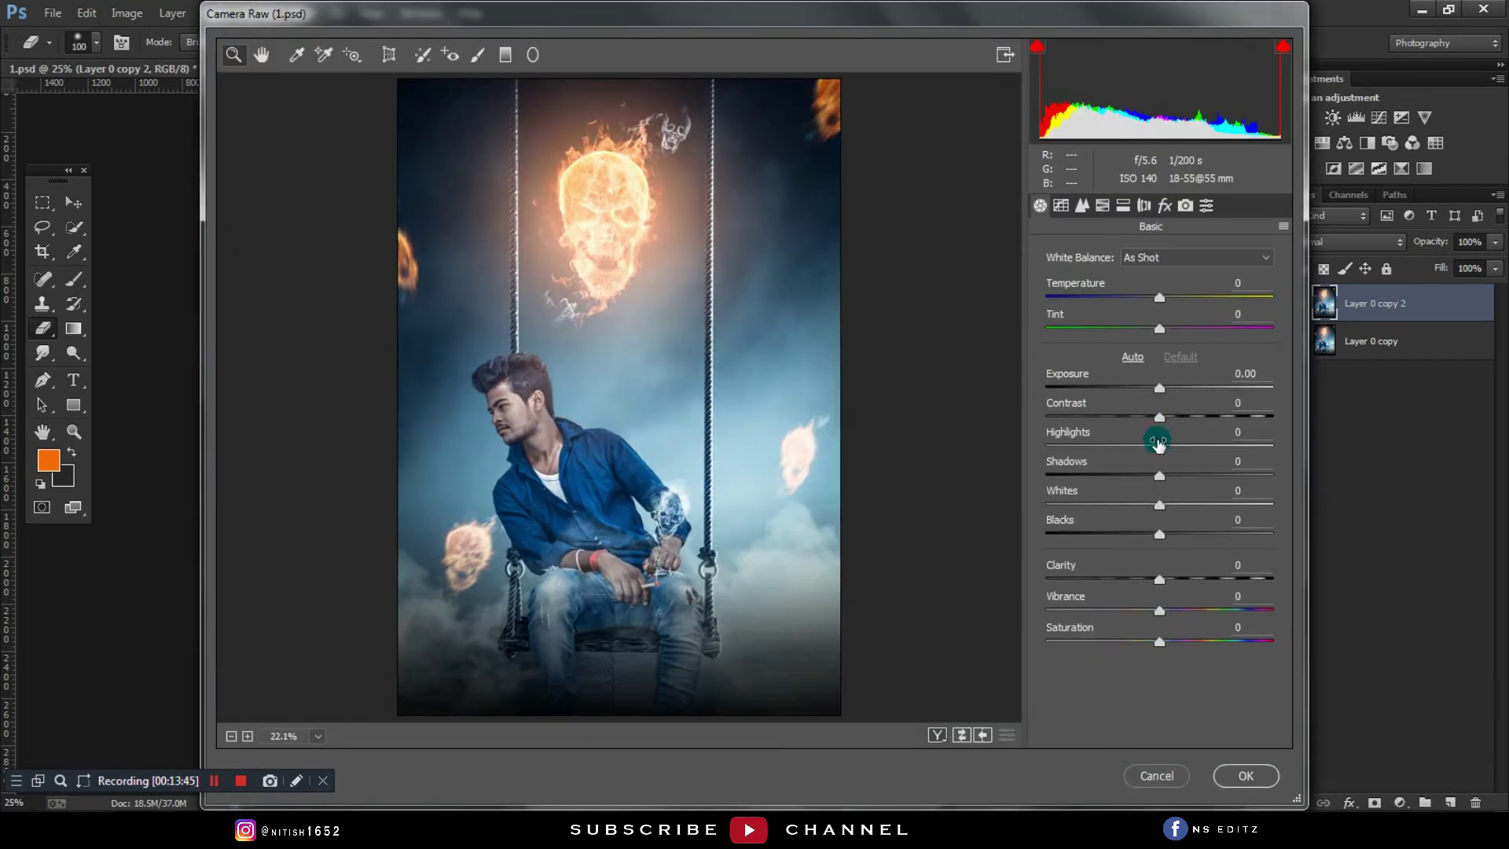
pyautogui.moveTo(1160, 445); pyautogui.dragTo(1184, 448)
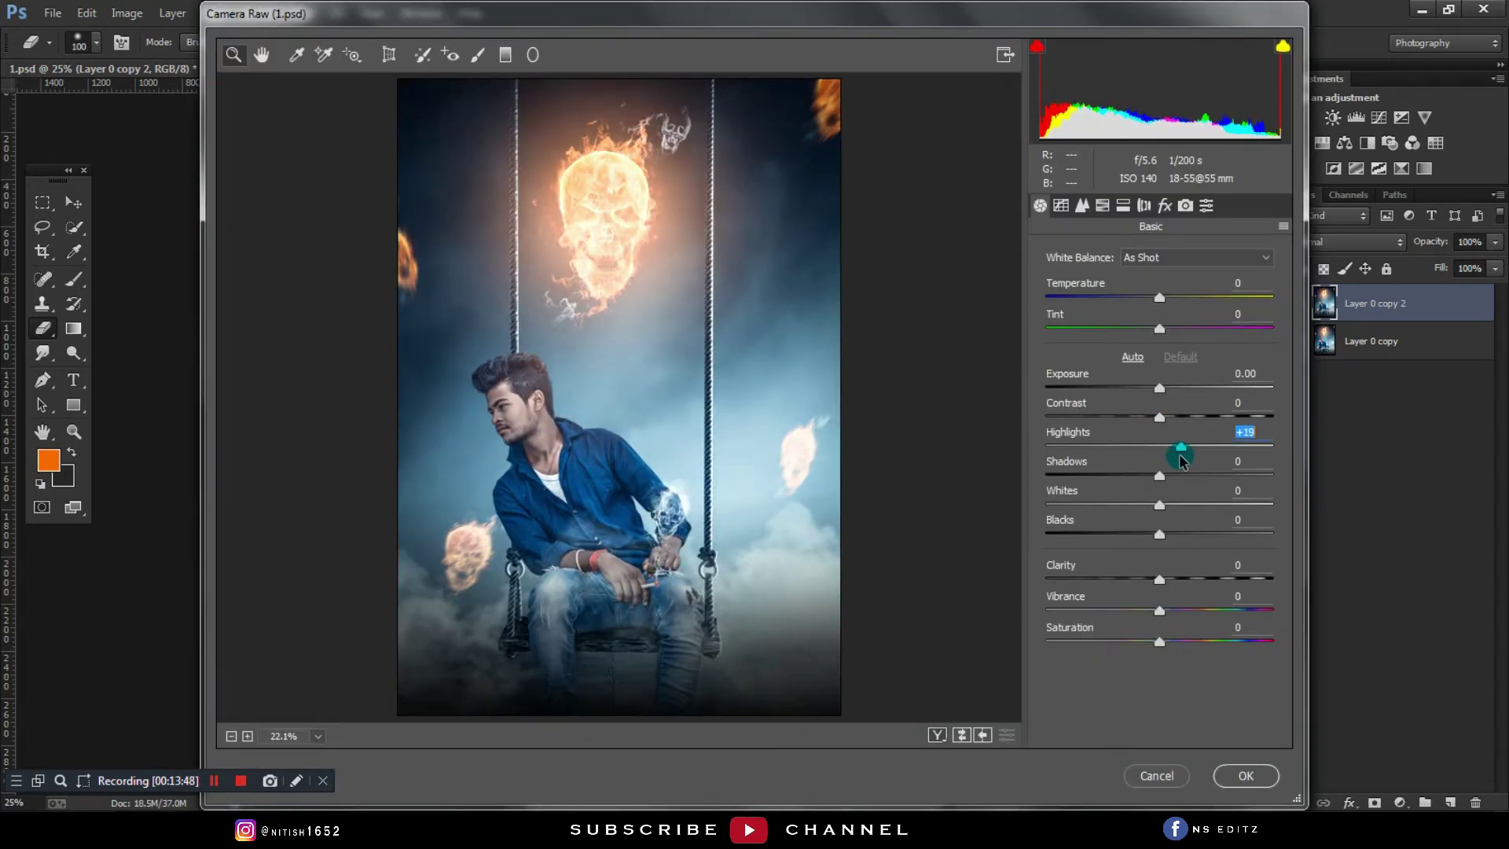
pyautogui.click(1082, 205)
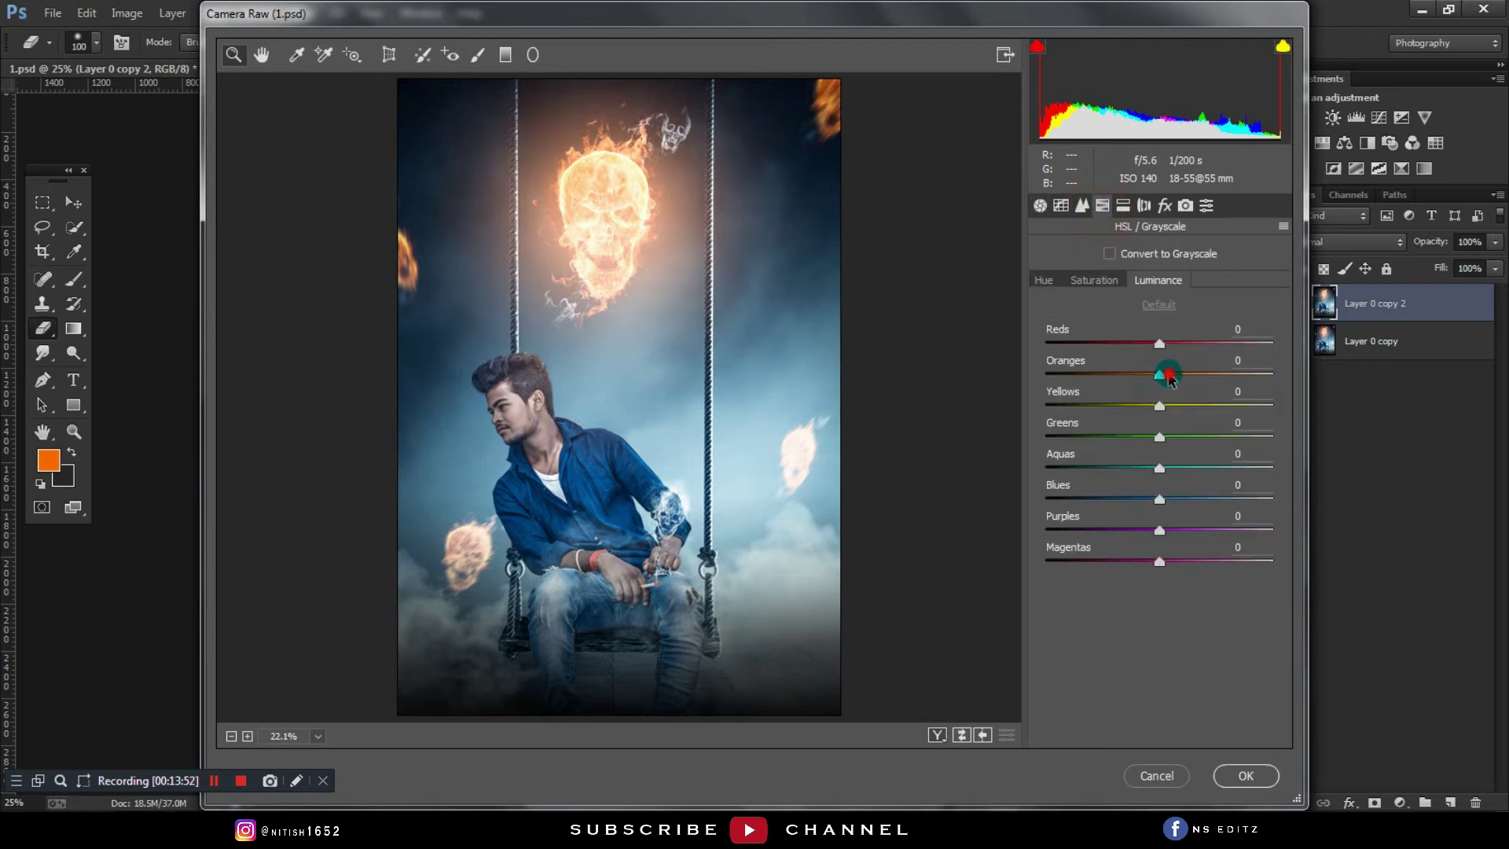
pyautogui.moveTo(1168, 377); pyautogui.dragTo(1175, 380)
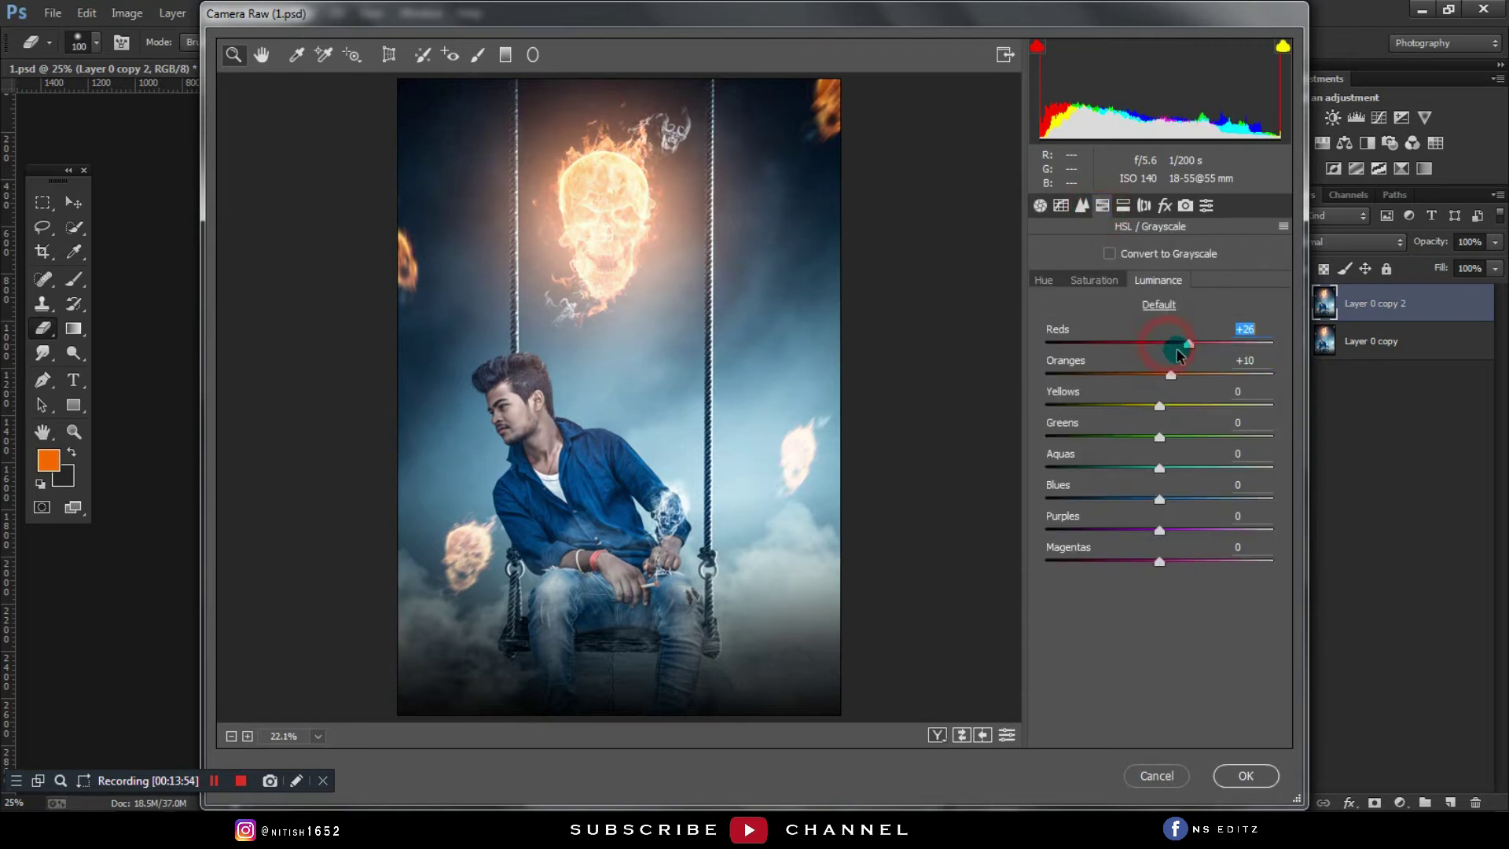
# Step: Lower Oranges saturation to -30 and boost Aquas saturation to +51
pyautogui.click(1093, 280)
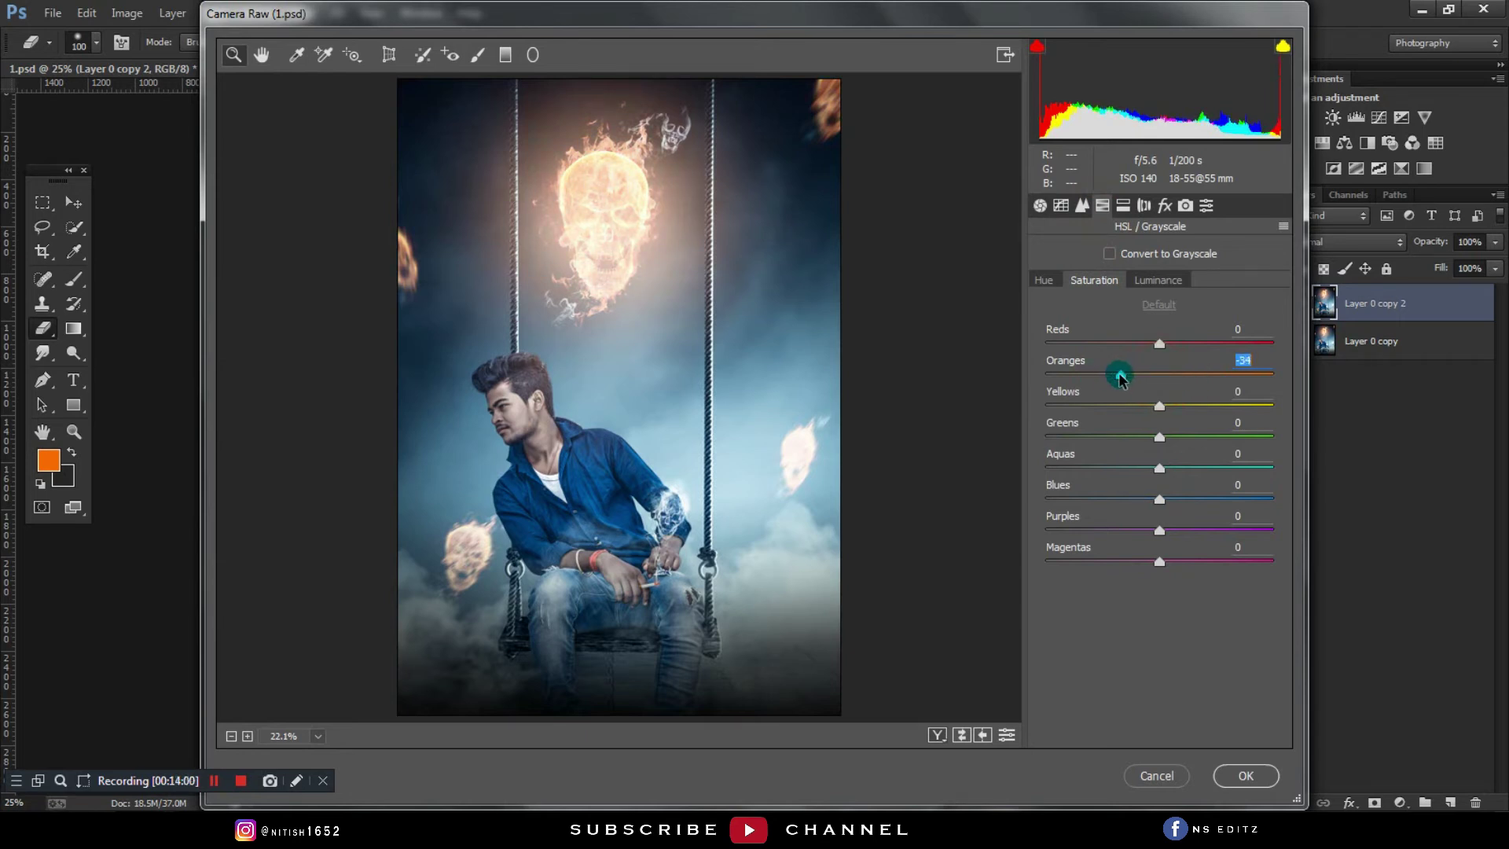
pyautogui.moveTo(1120, 344); pyautogui.dragTo(1173, 349)
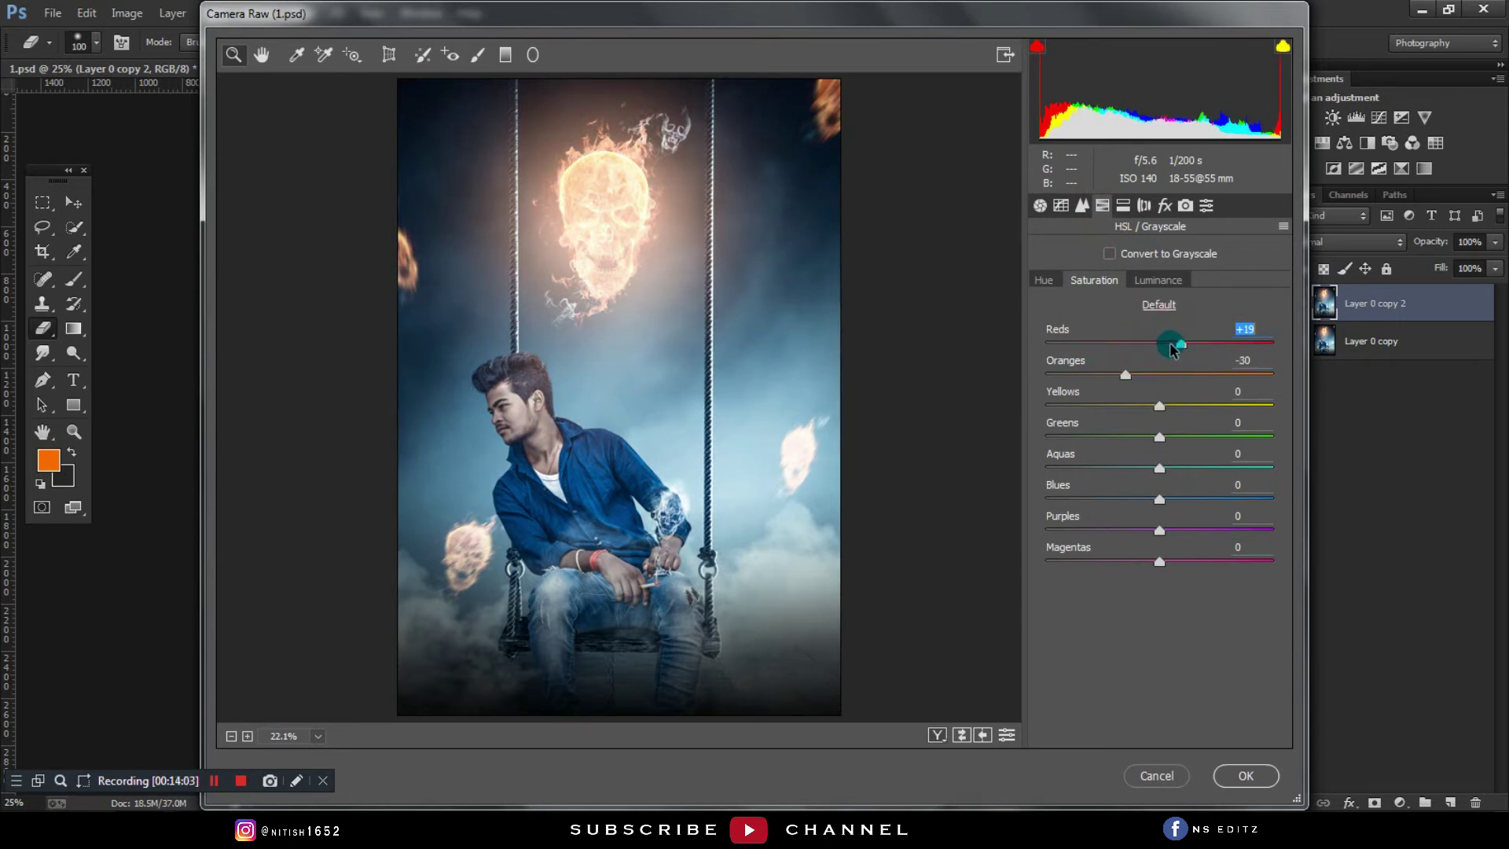
pyautogui.moveTo(1156, 464)
pyautogui.mouseDown()
pyautogui.moveTo(1242, 484)
pyautogui.moveTo(1174, 503)
pyautogui.mouseUp()
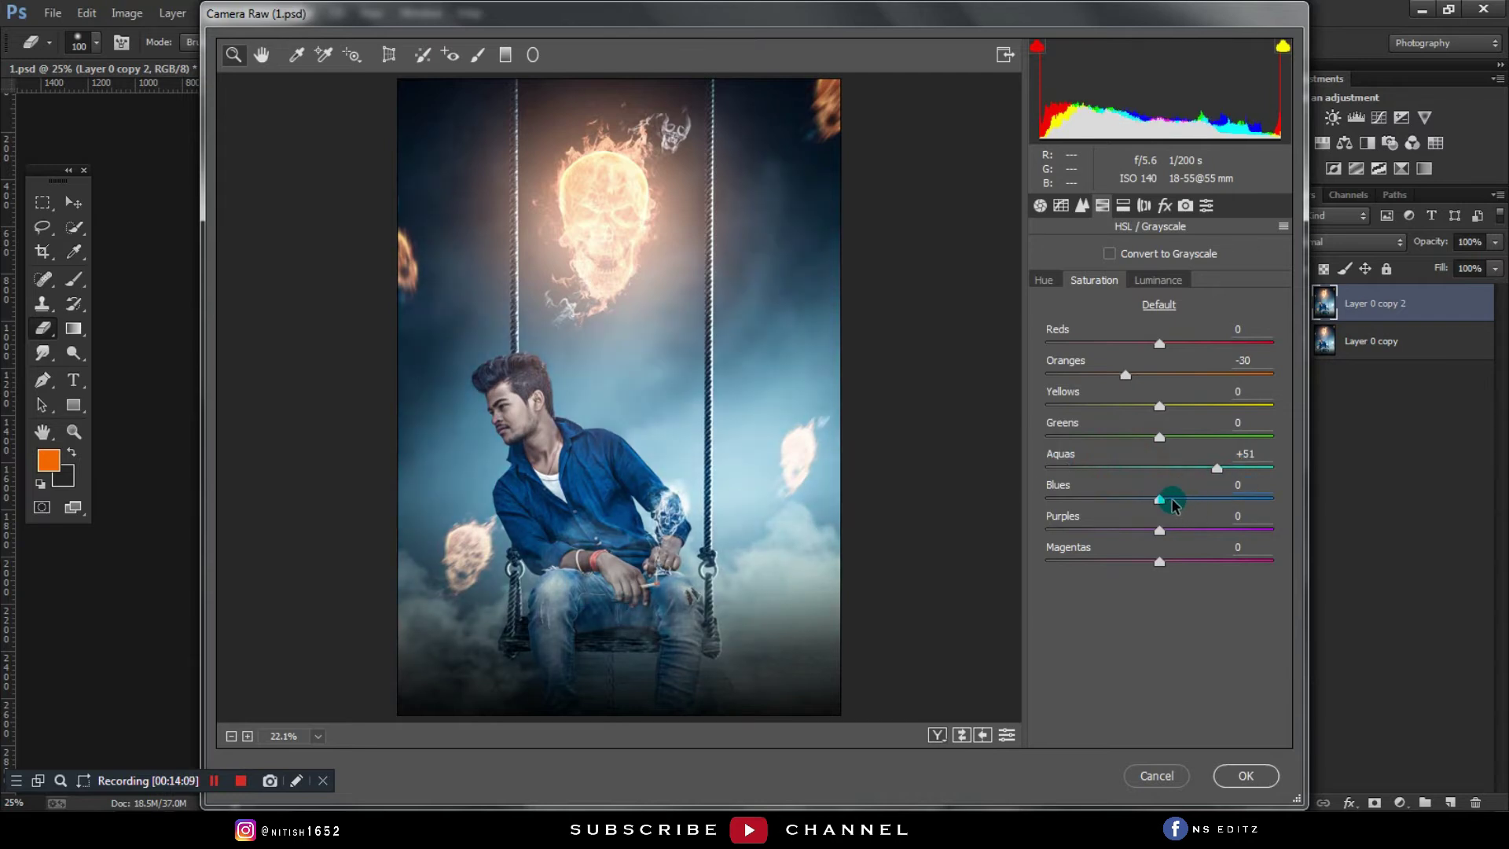
# Step: Try a Blues hue shift, reset it to 0, and draw a radial oval around the man
pyautogui.click(1042, 280)
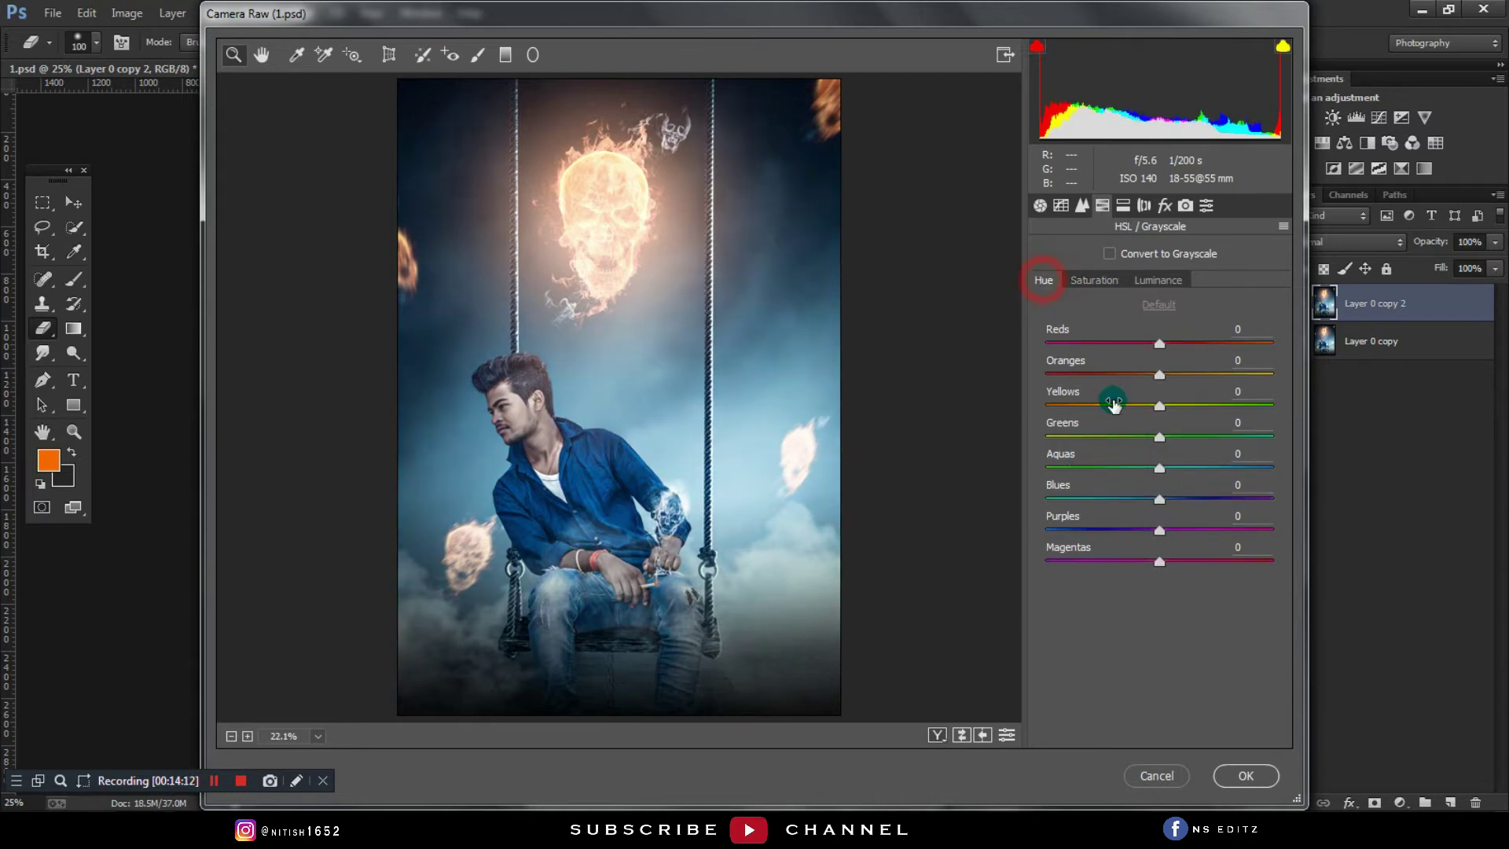
pyautogui.moveTo(1140, 498); pyautogui.dragTo(1147, 501)
pyautogui.click(1113, 406)
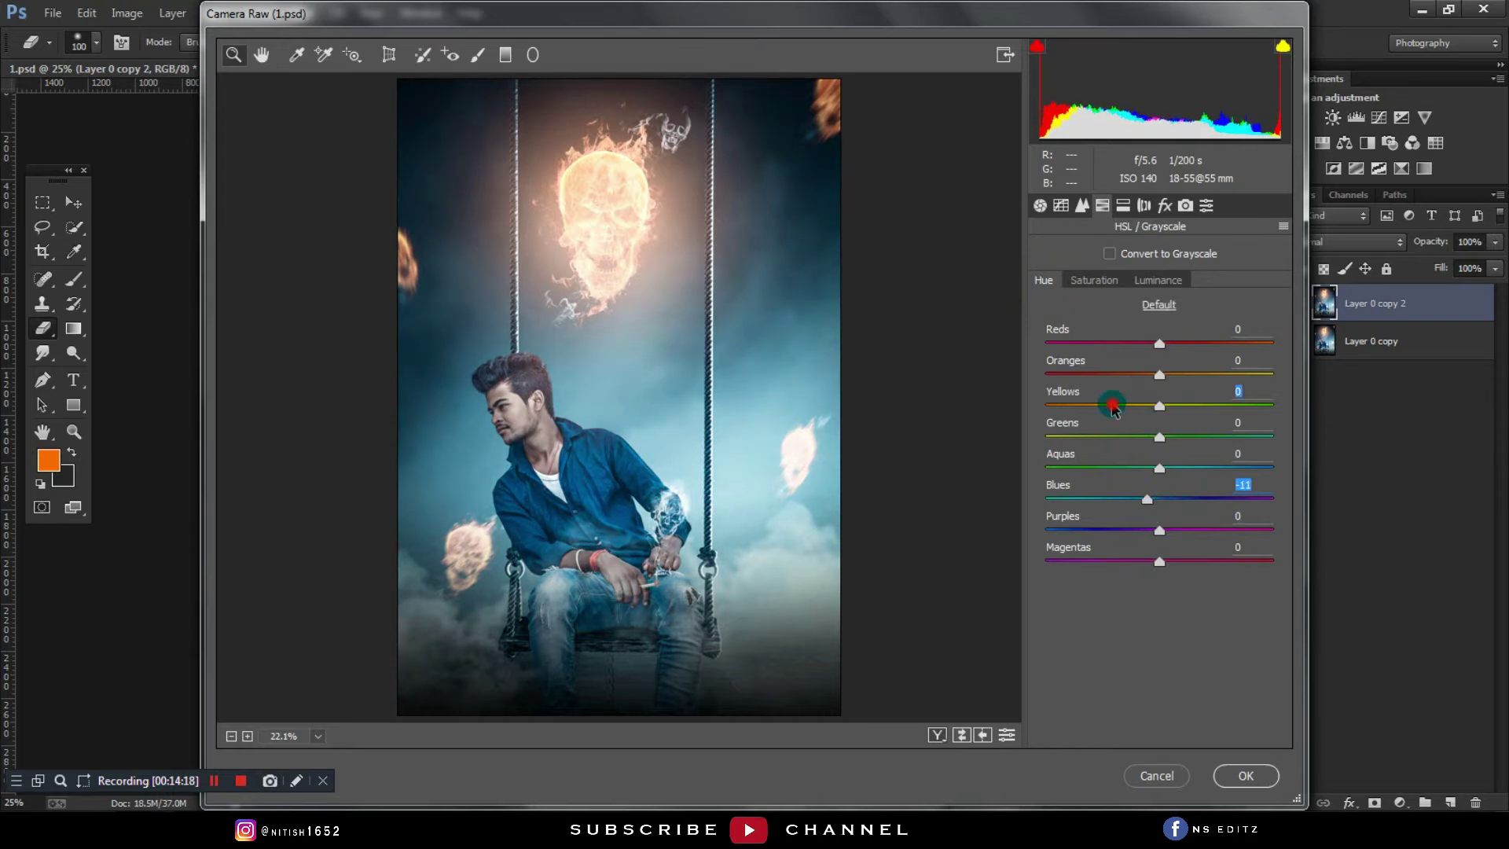
pyautogui.doubleClick(1156, 500)
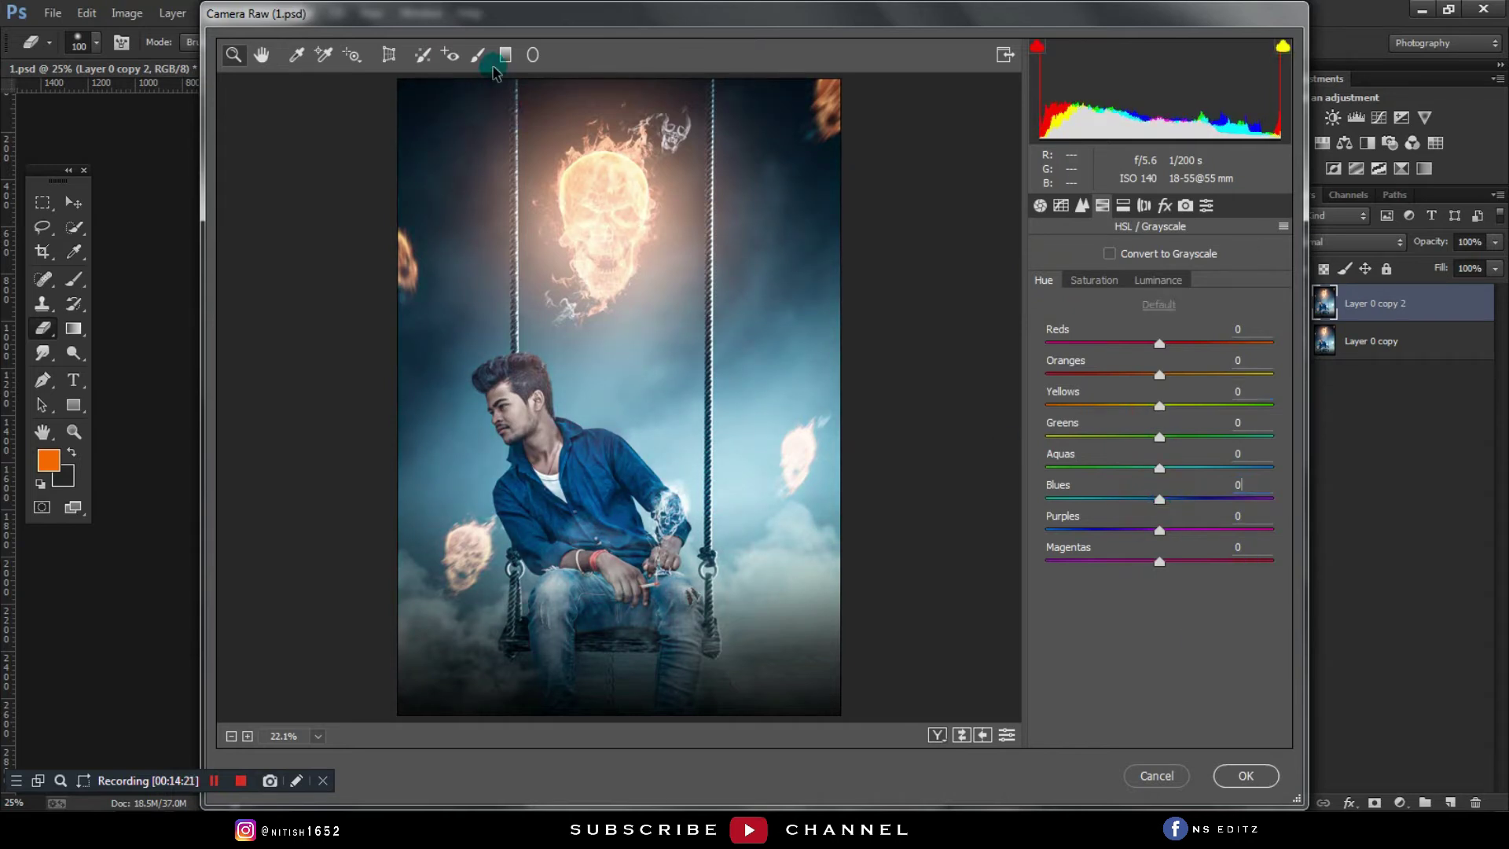
pyautogui.click(532, 55)
pyautogui.moveTo(539, 161)
pyautogui.mouseDown()
pyautogui.moveTo(656, 456)
pyautogui.moveTo(796, 431)
pyautogui.mouseUp()
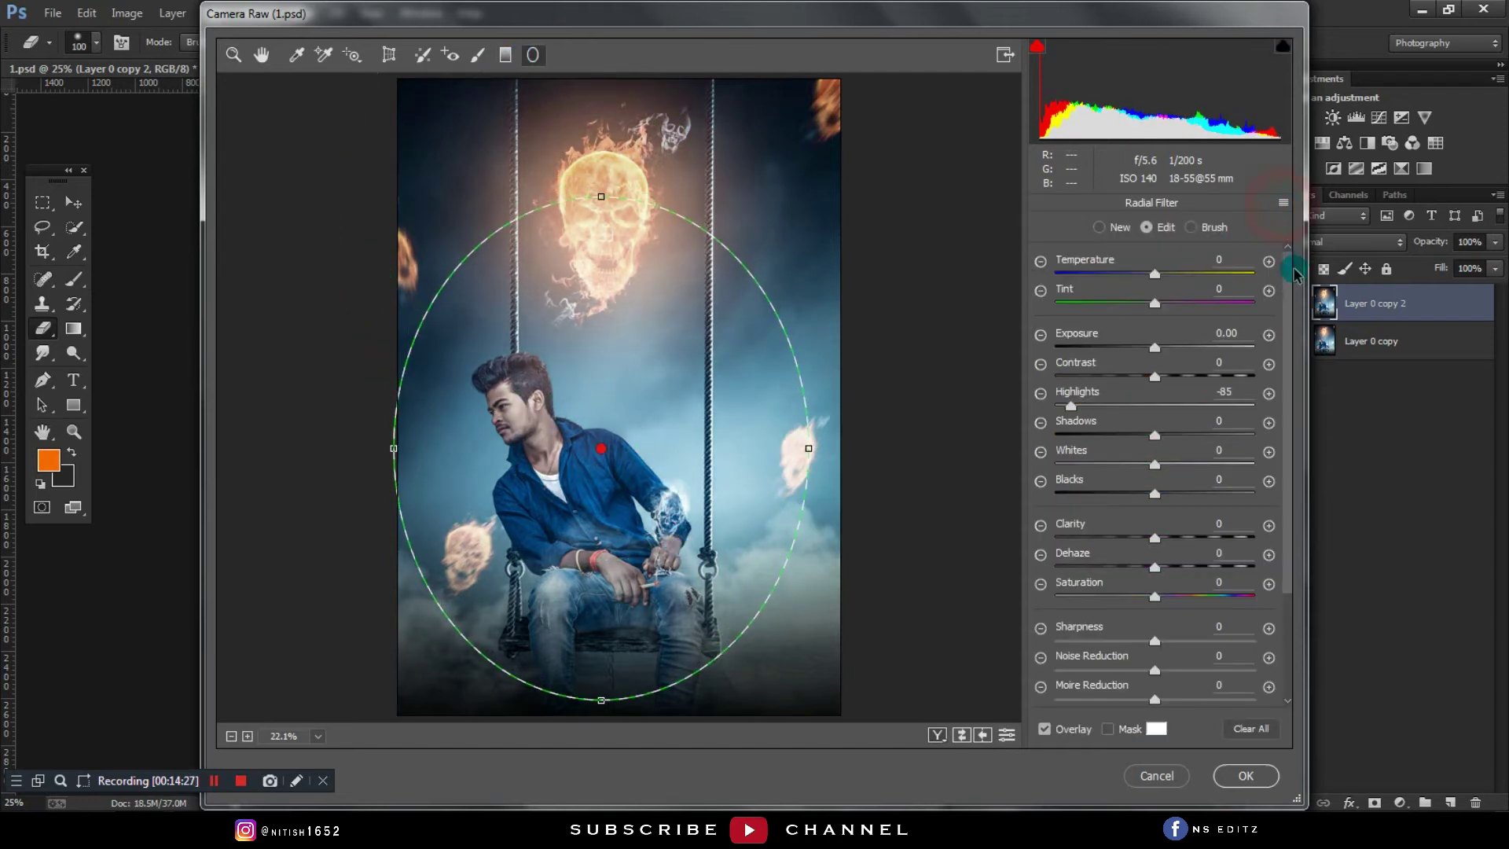
# Step: Reset the radial filter to Highlights -13, Shadows -10, Clarity +21, enlarge it, and apply
pyautogui.click(1284, 202)
pyautogui.click(1297, 272)
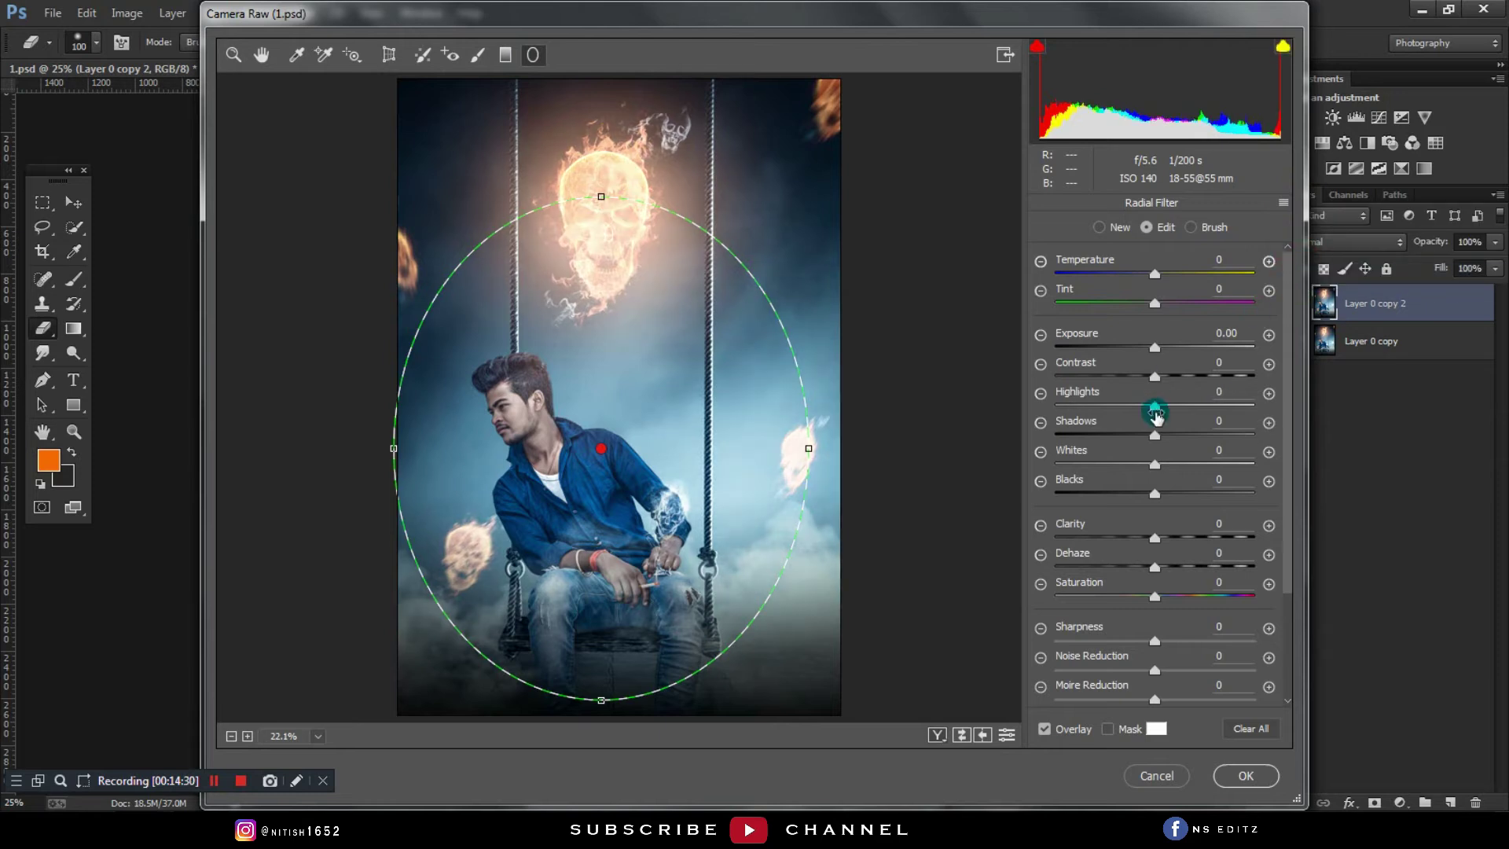
pyautogui.moveTo(1156, 406)
pyautogui.mouseDown()
pyautogui.moveTo(1108, 407)
pyautogui.moveTo(1185, 405)
pyautogui.moveTo(1143, 409)
pyautogui.moveTo(1196, 431)
pyautogui.moveTo(1145, 435)
pyautogui.mouseUp()
pyautogui.moveTo(1154, 538); pyautogui.dragTo(1177, 538)
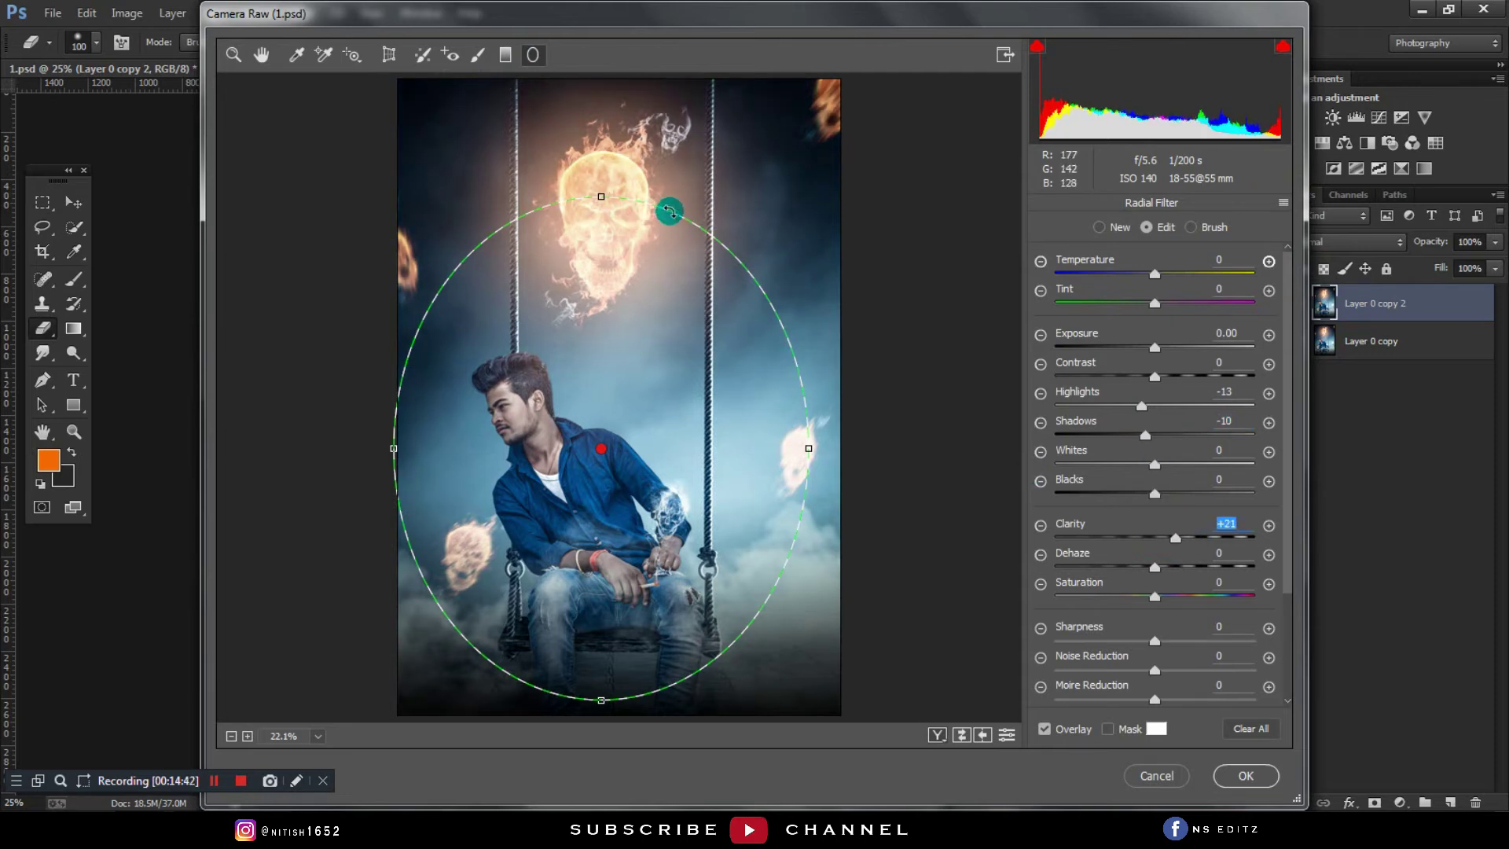
pyautogui.moveTo(595, 195); pyautogui.dragTo(595, 185)
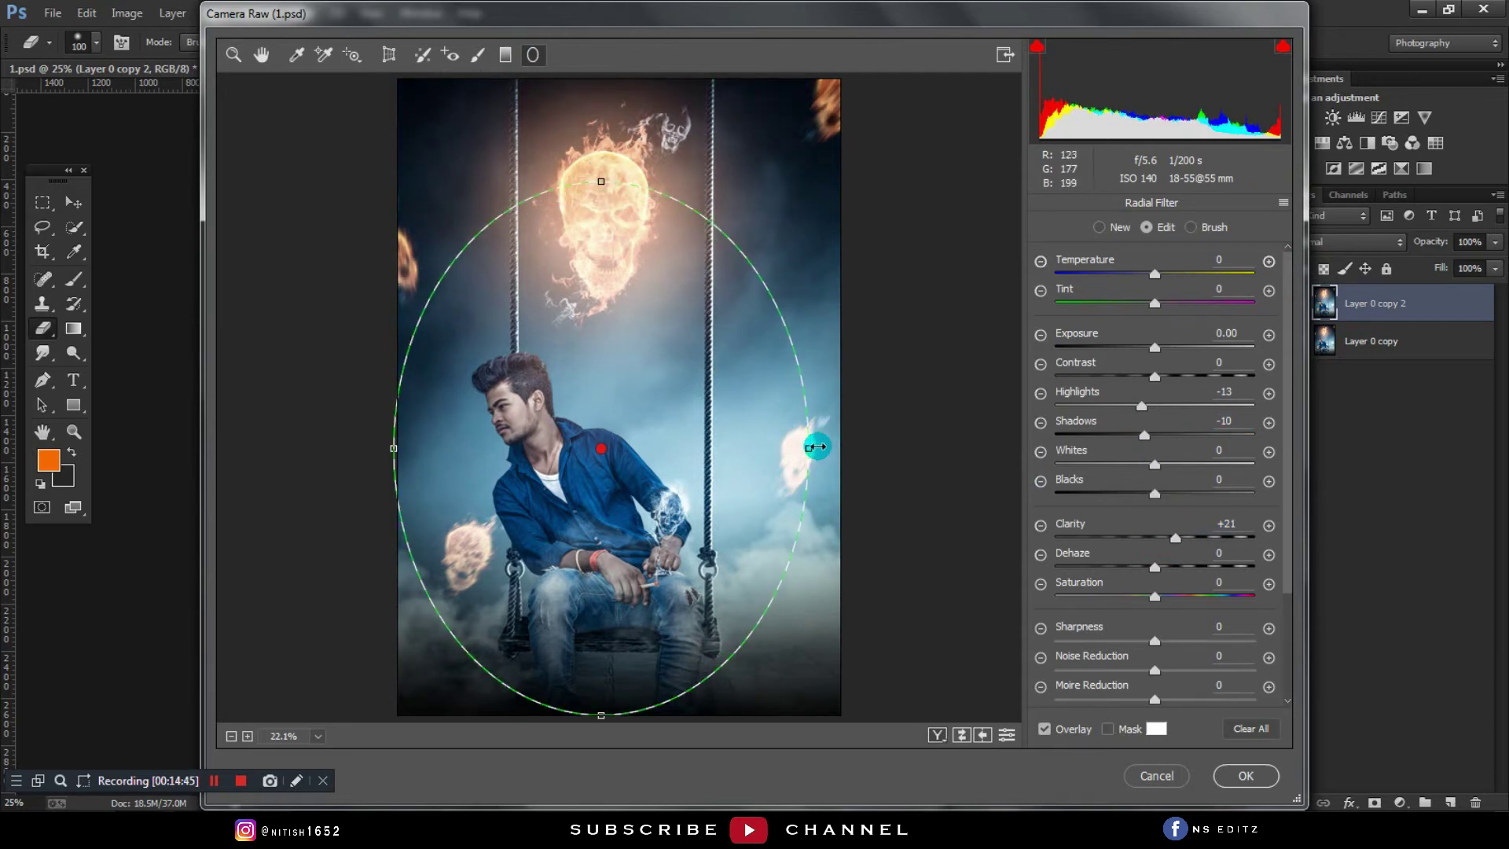
pyautogui.moveTo(813, 448); pyautogui.dragTo(843, 450)
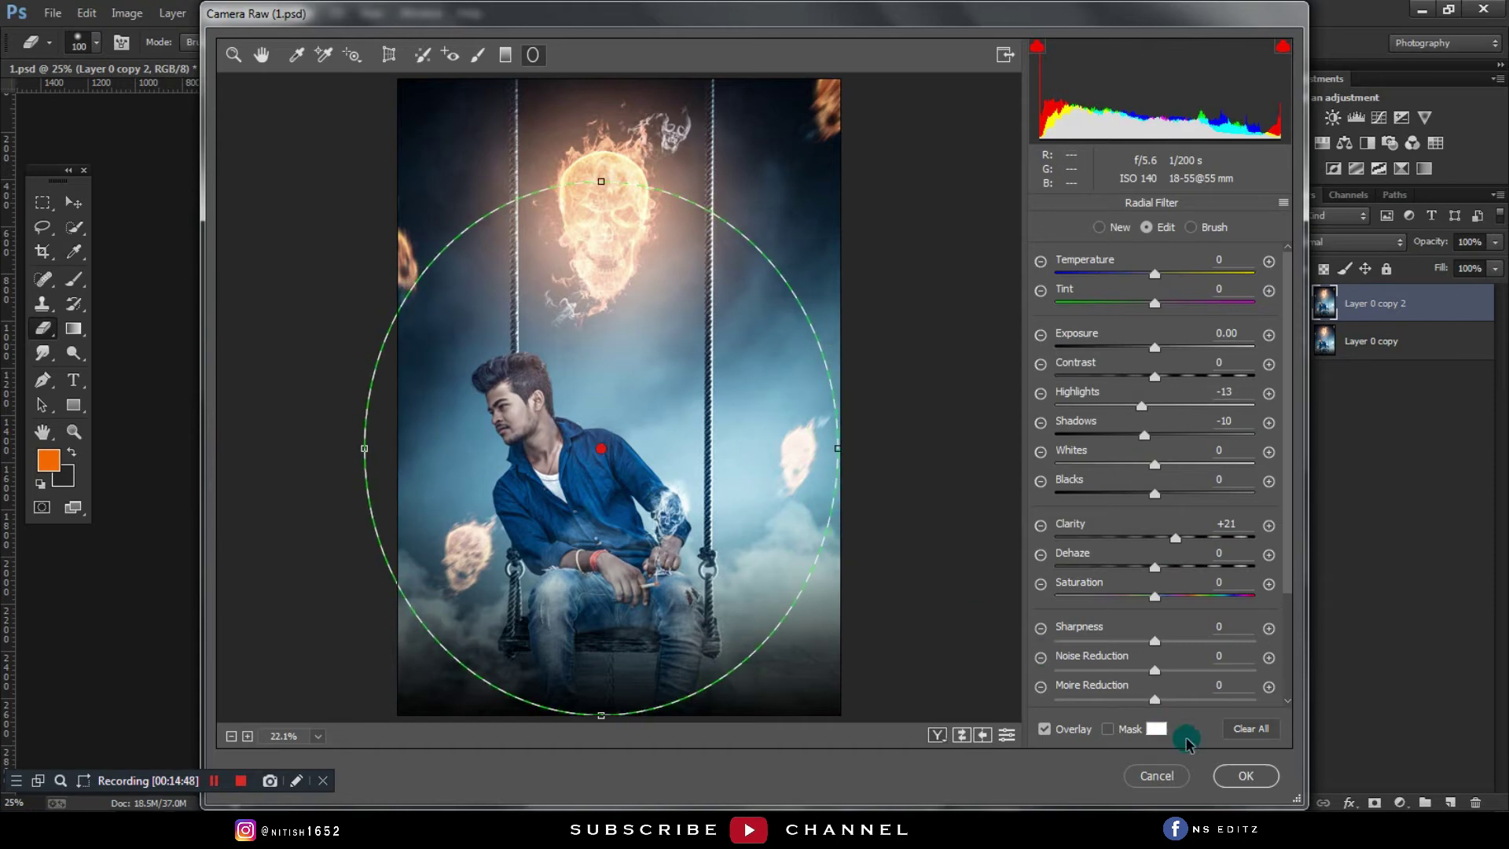
pyautogui.click(1244, 775)
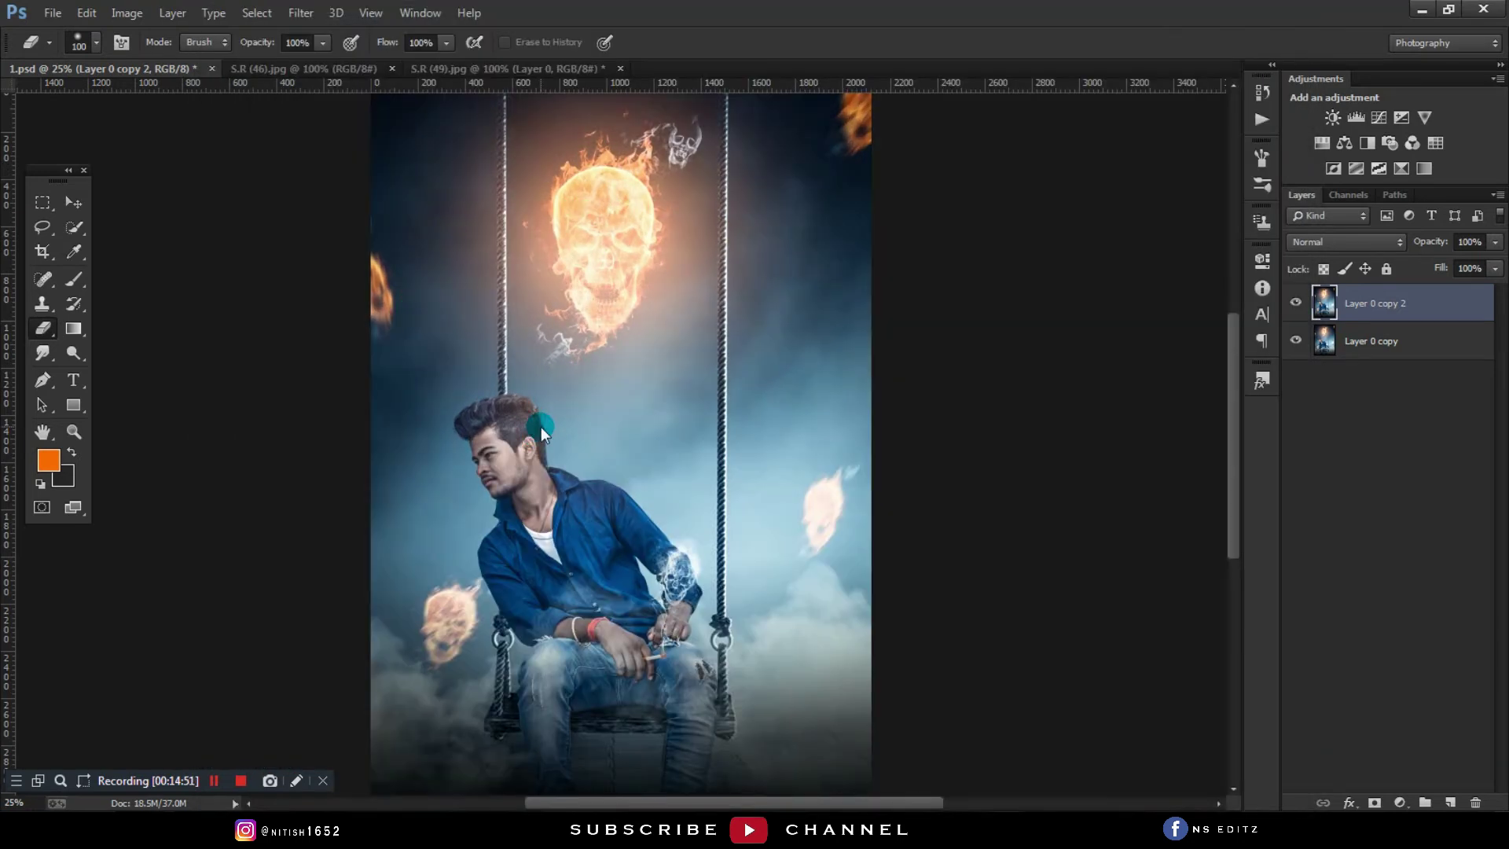
# Step: Merge the two selected layers and duplicate the merged result
pyautogui.keyDown('shift'); pyautogui.click(1394, 340); pyautogui.keyUp('shift')
pyautogui.rightClick(1394, 338)
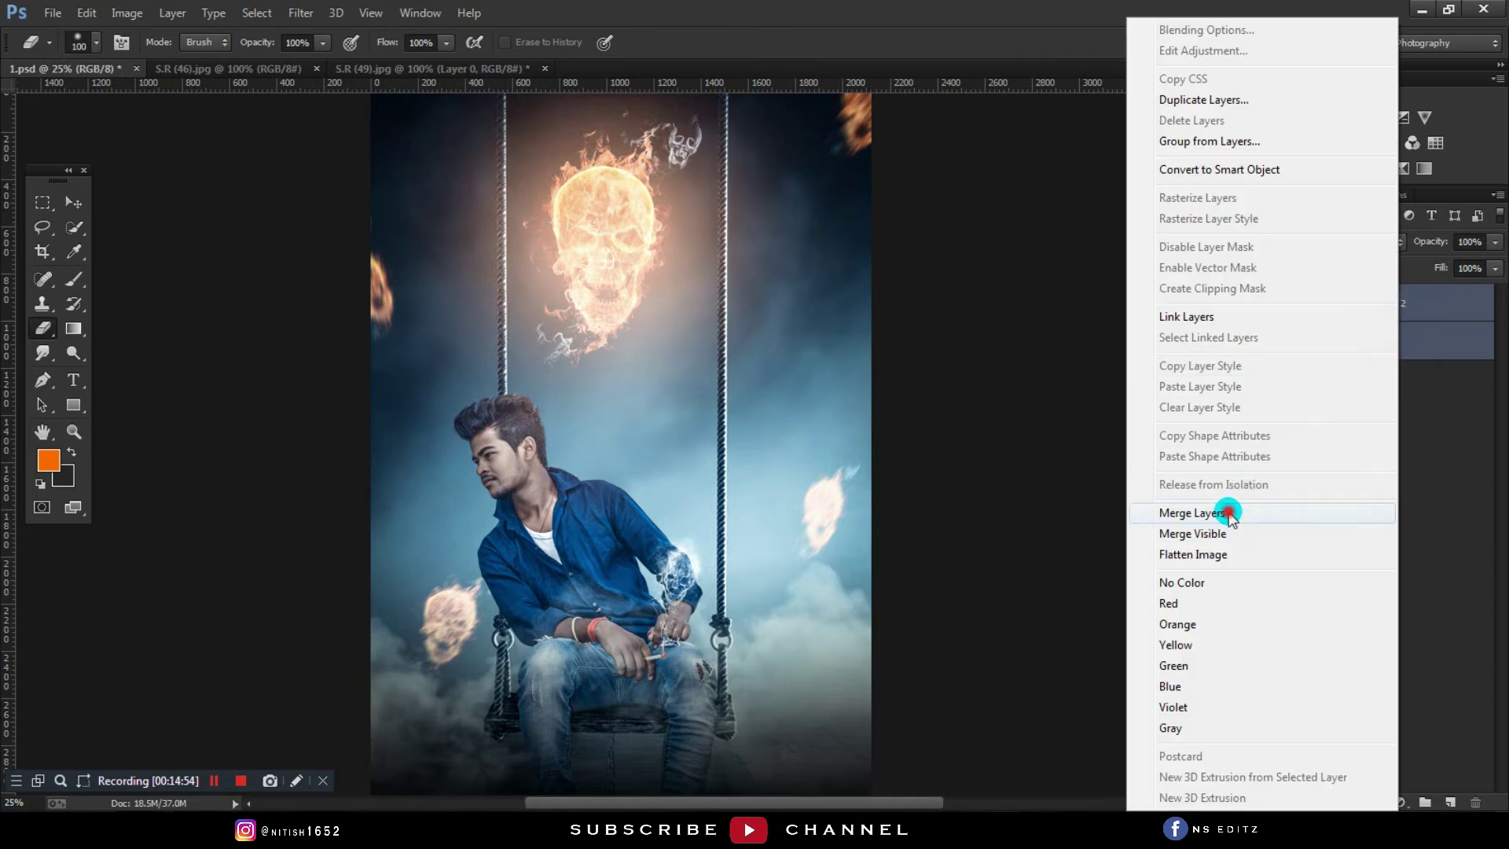
pyautogui.click(1318, 512)
pyautogui.hotkey('ctrl', 'j')
# Step: Fill Layer 0 copy 3 with gray and set its blend mode to Overlay
pyautogui.click(87, 13)
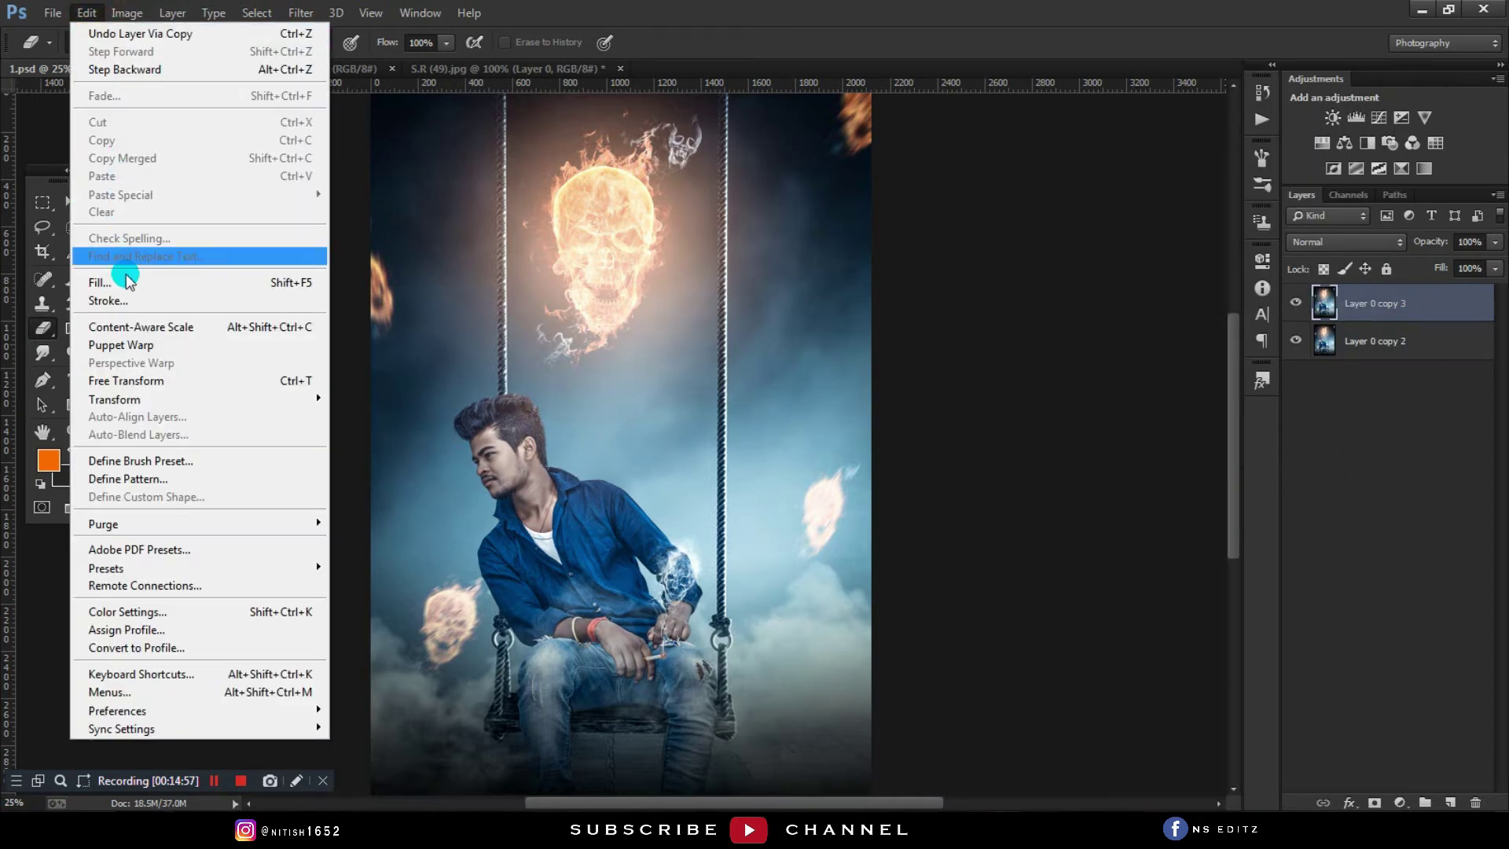
pyautogui.click(126, 279)
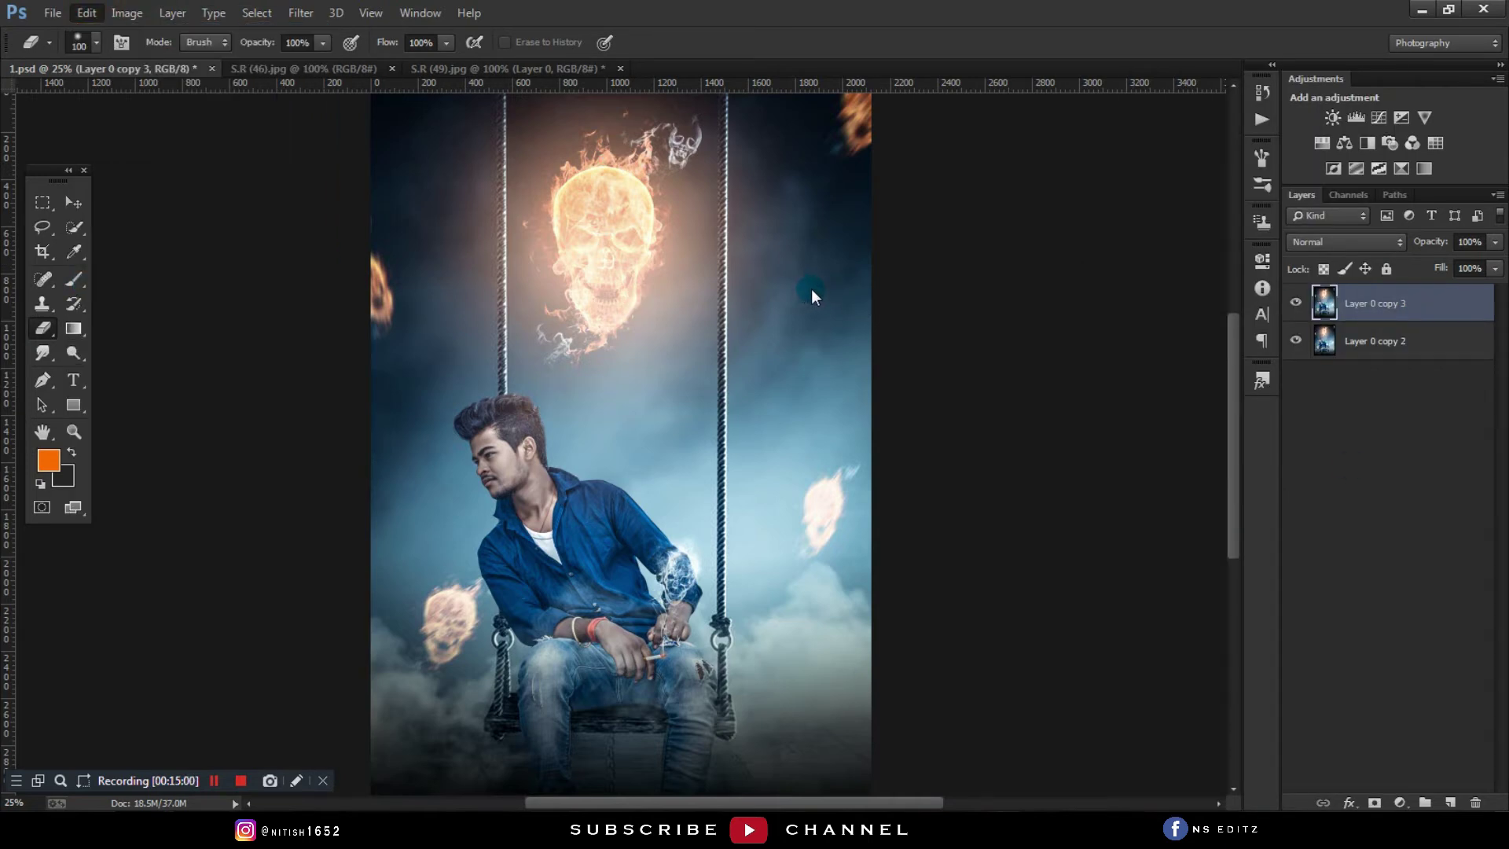
pyautogui.click(869, 222)
pyautogui.click(1345, 241)
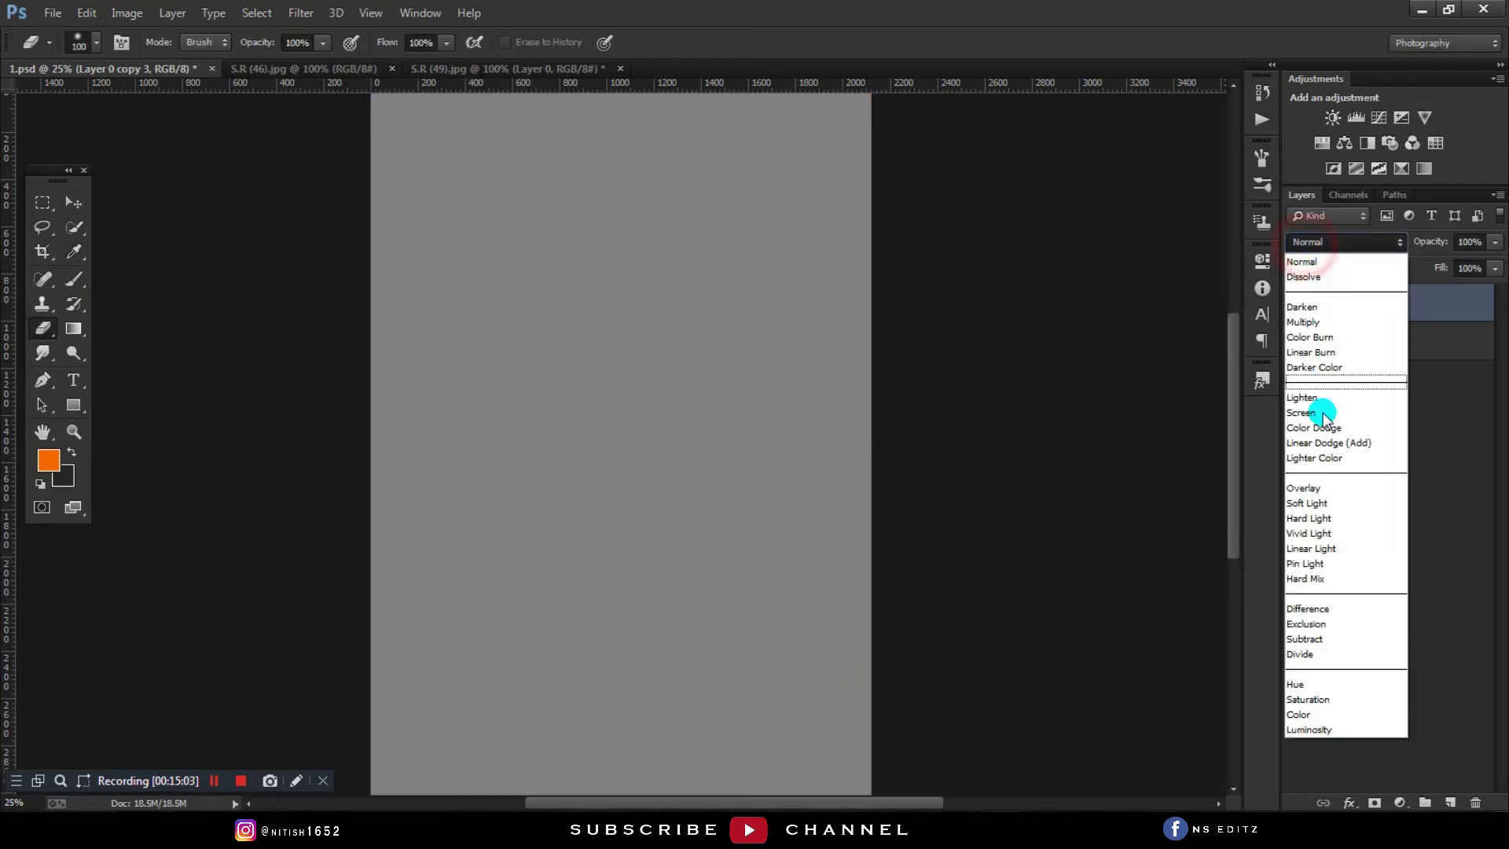
pyautogui.click(1333, 250)
pyautogui.click(1352, 295)
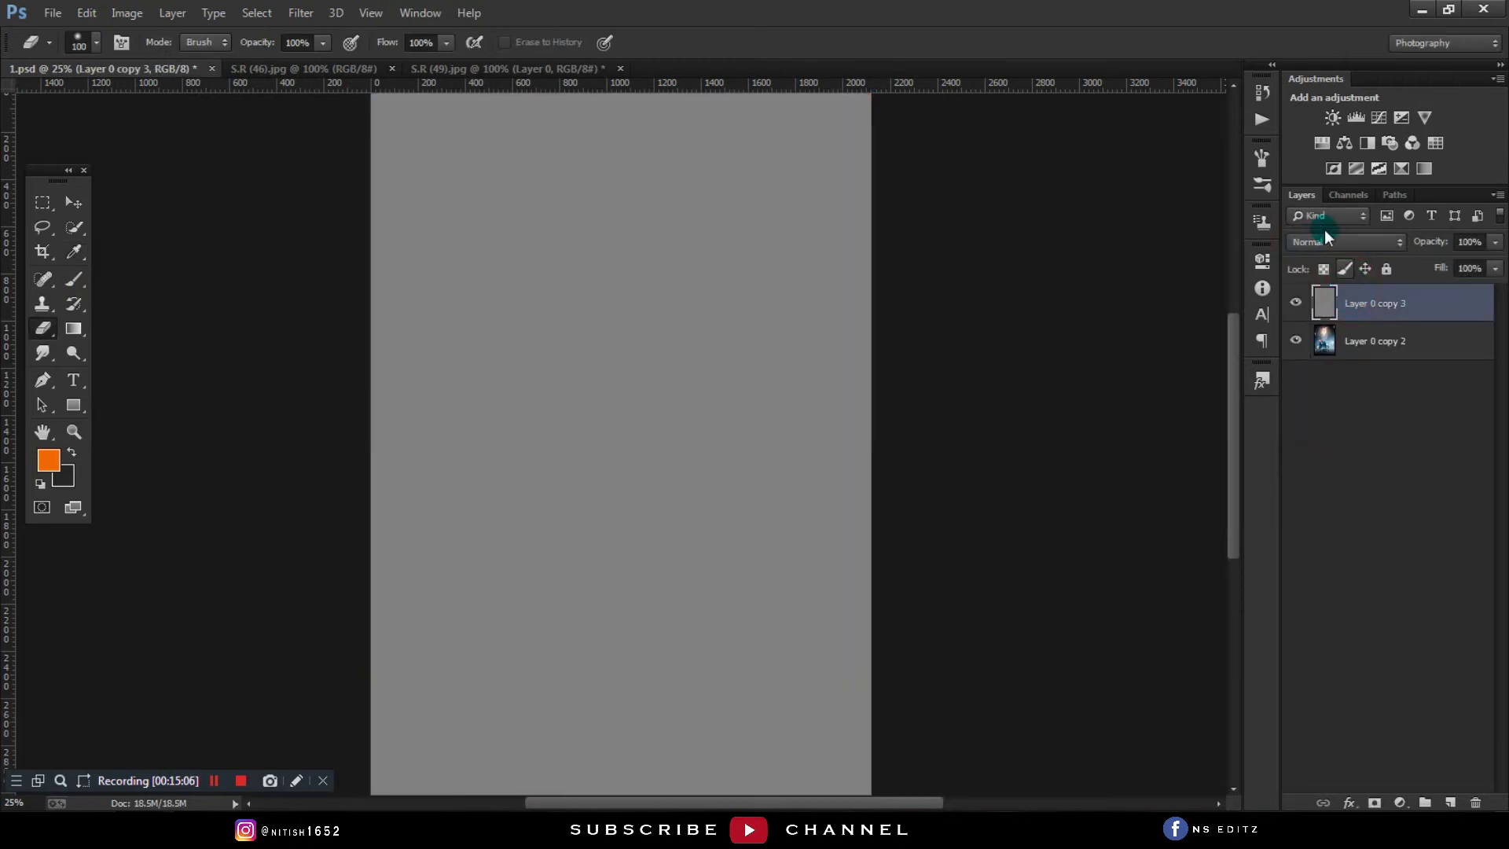
pyautogui.click(1344, 241)
pyautogui.click(1321, 487)
# Step: Dodge the man's face and neck, raising the dodge exposure to 25%
pyautogui.click(70, 353)
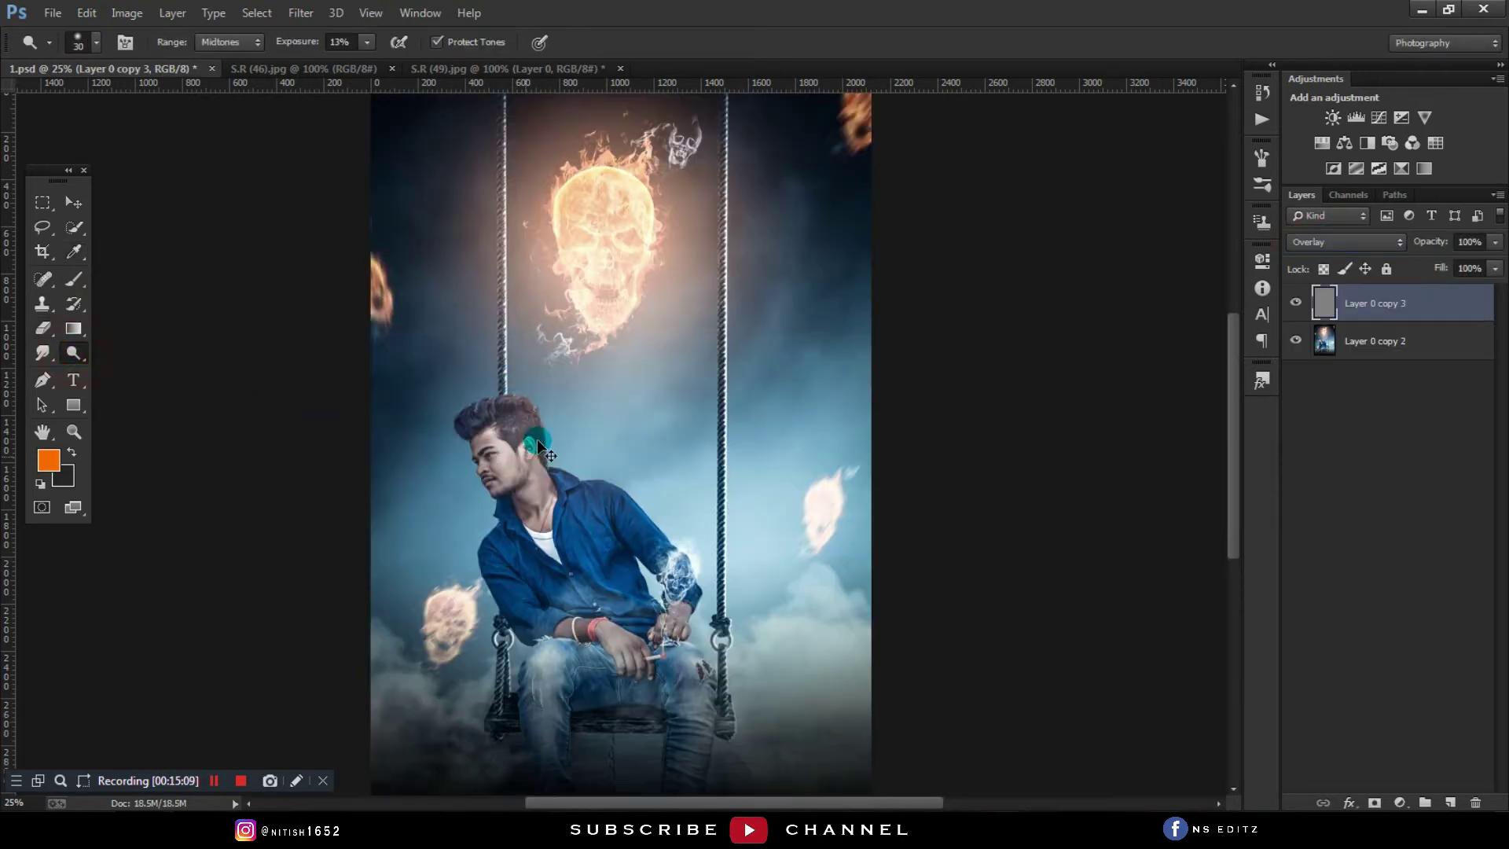
pyautogui.hotkey('ctrl', '+')
pyautogui.hotkey('ctrl', '+')
pyautogui.hotkey('ctrl', '+')
pyautogui.moveTo(641, 272); pyautogui.dragTo(720, 41)
pyautogui.press(']')
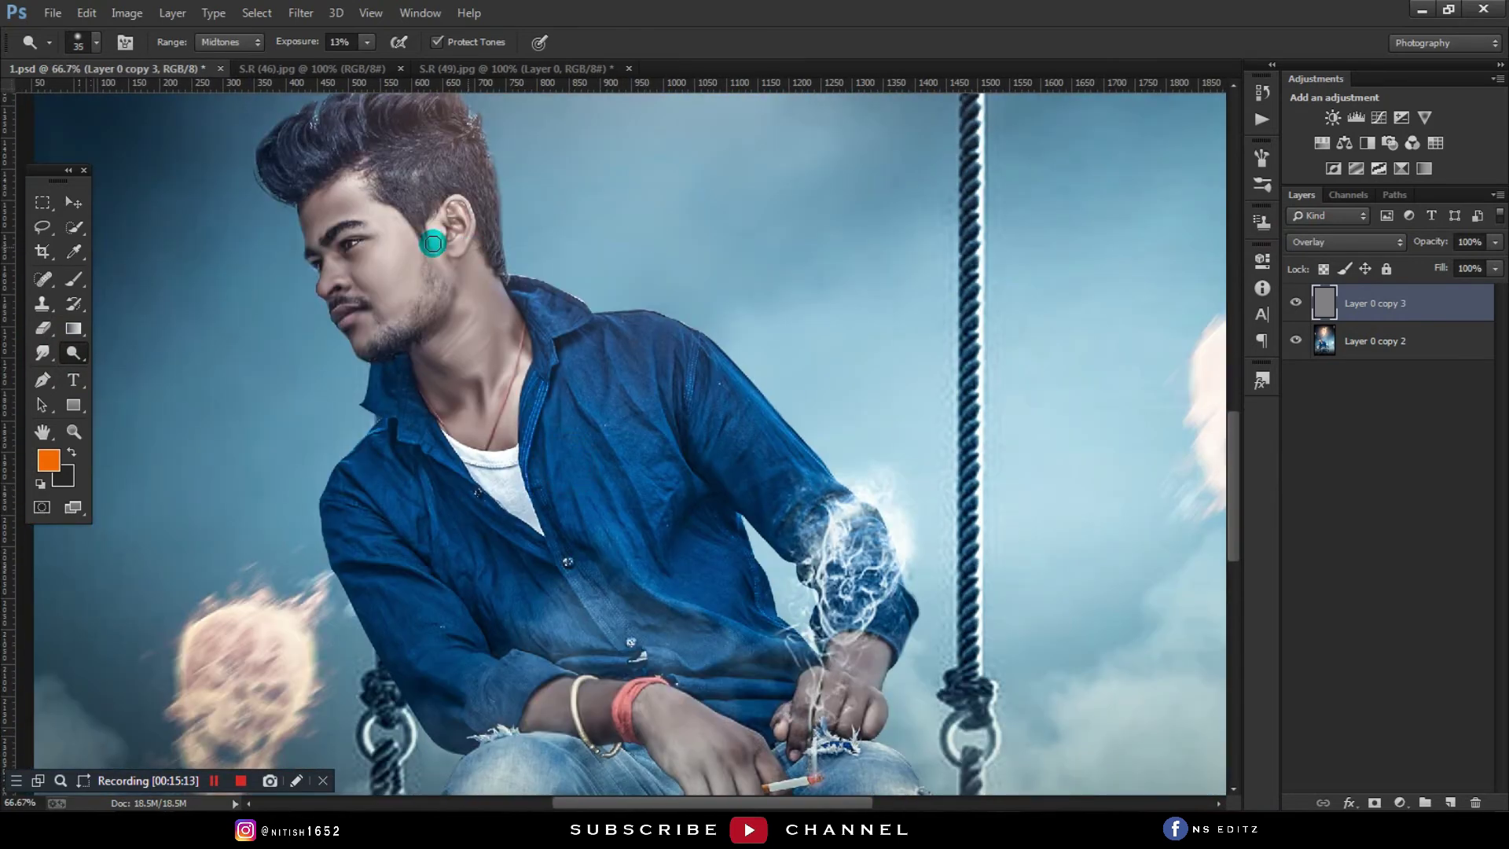
pyautogui.moveTo(363, 242); pyautogui.dragTo(384, 270)
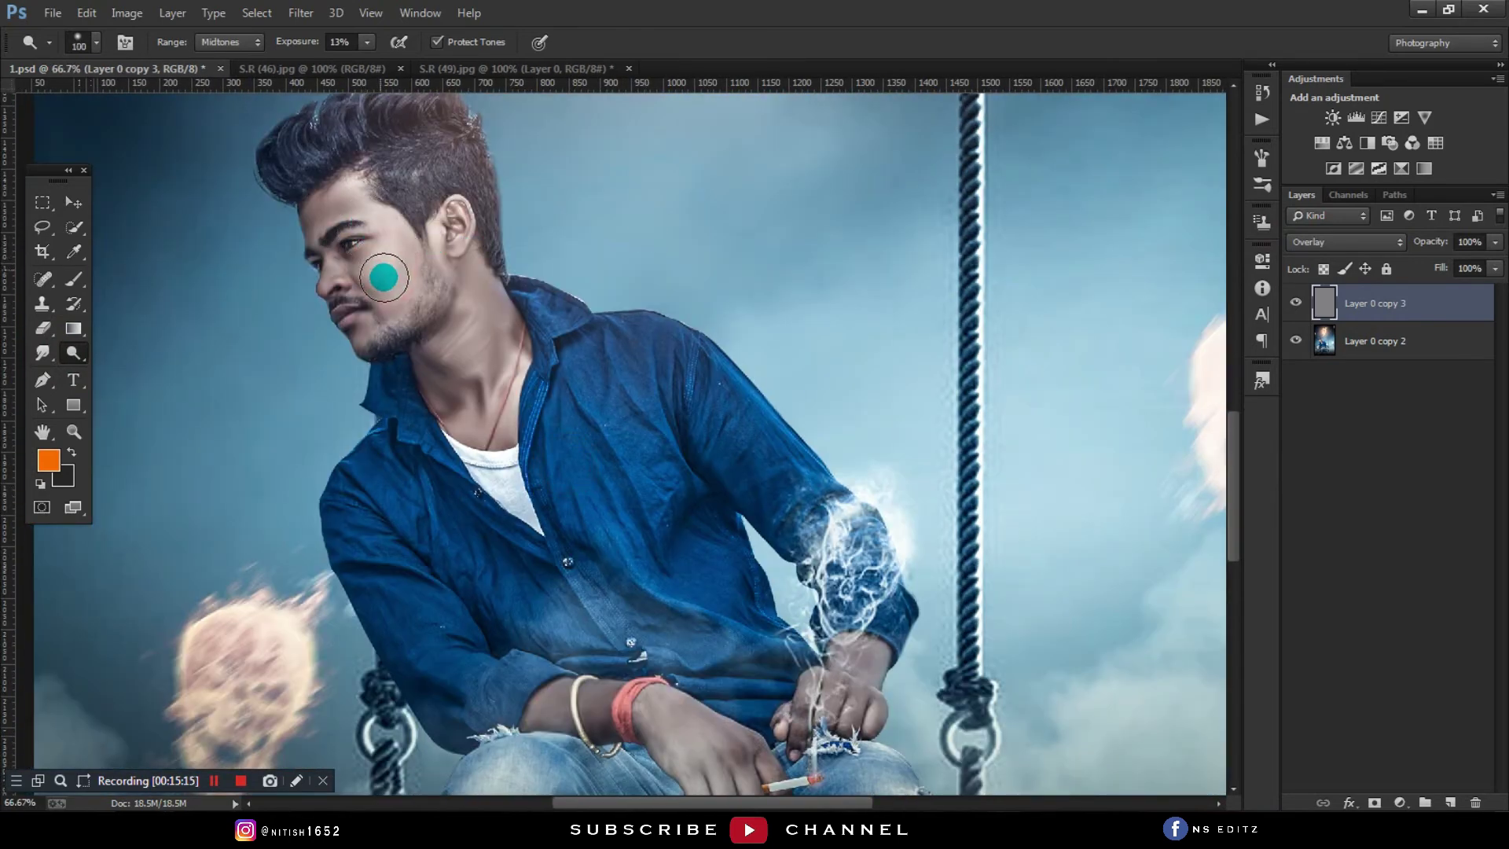
pyautogui.press(']')
pyautogui.press(']')
pyautogui.press(']')
pyautogui.press(']')
pyautogui.press(']')
pyautogui.click(337, 205)
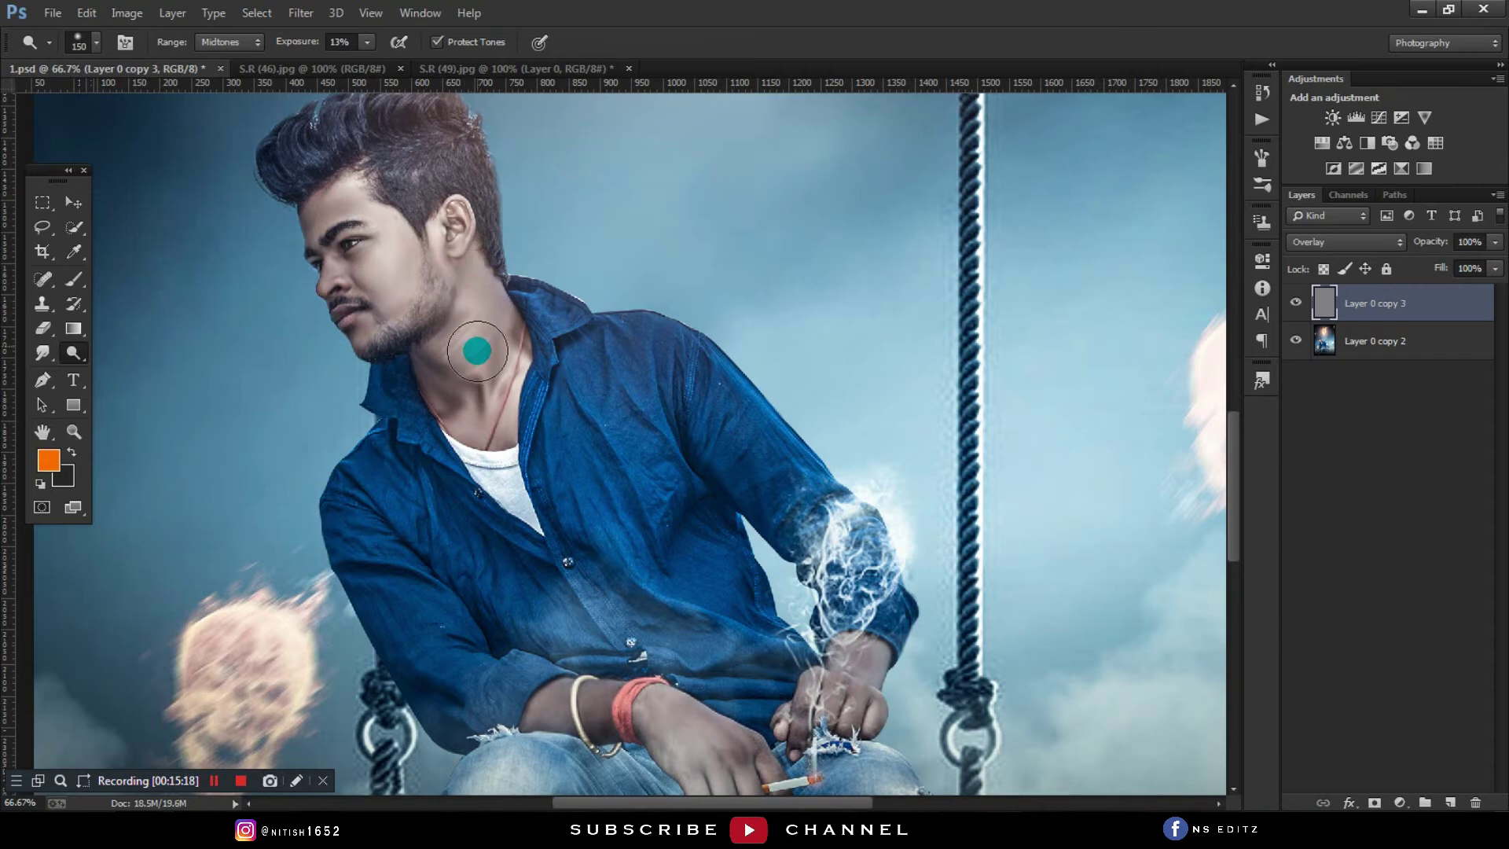
pyautogui.moveTo(476, 340)
pyautogui.mouseDown()
pyautogui.moveTo(460, 375)
pyautogui.moveTo(506, 337)
pyautogui.mouseUp()
pyautogui.press(']')
pyautogui.press(']')
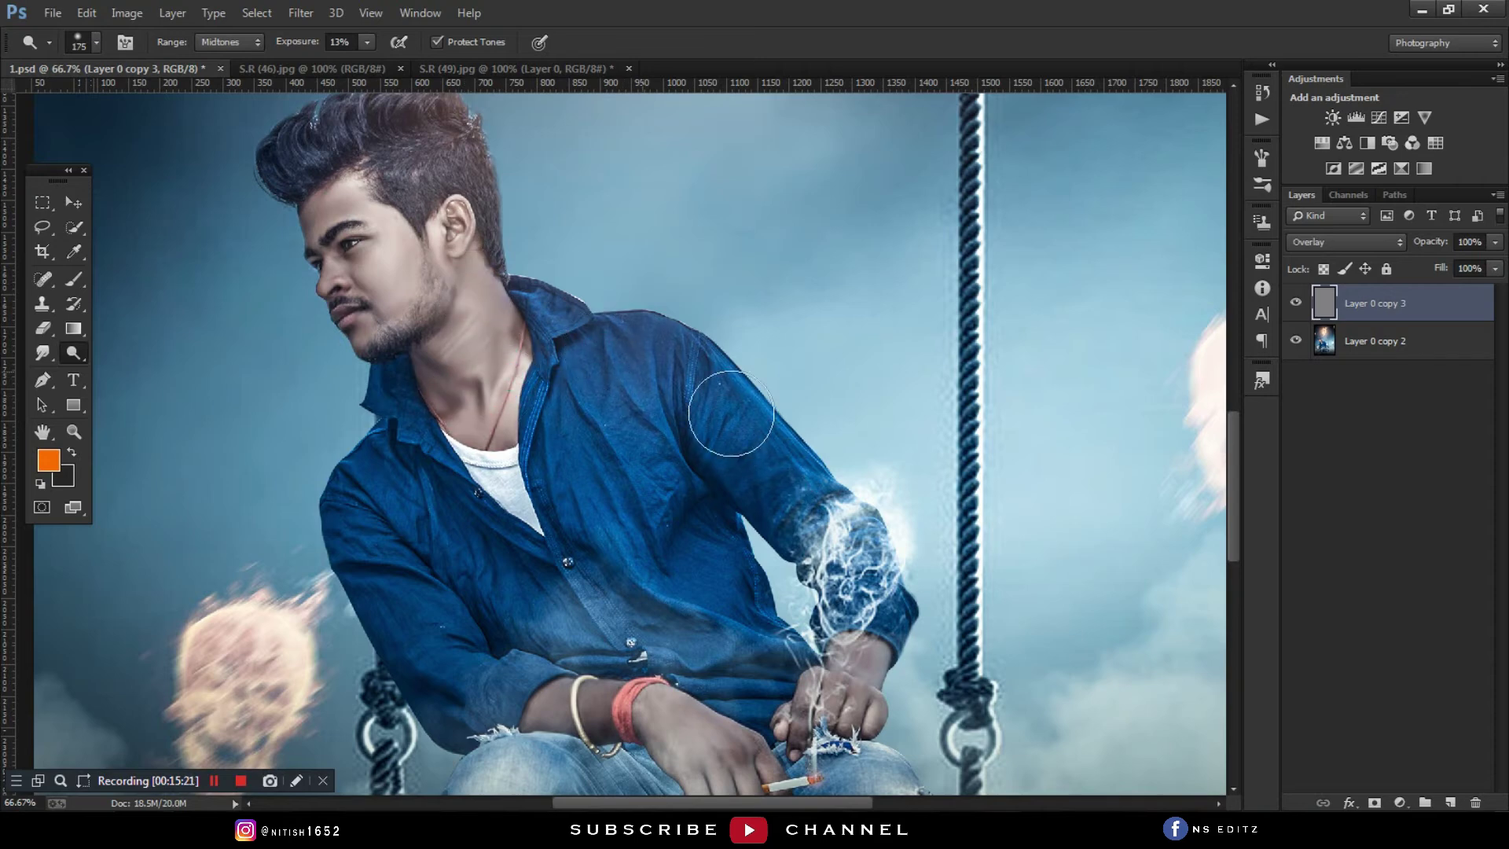
pyautogui.click(307, 44)
pyautogui.moveTo(301, 47); pyautogui.dragTo(312, 47)
# Step: Close the cigarette and smoke skull image documents
pyautogui.click(534, 69)
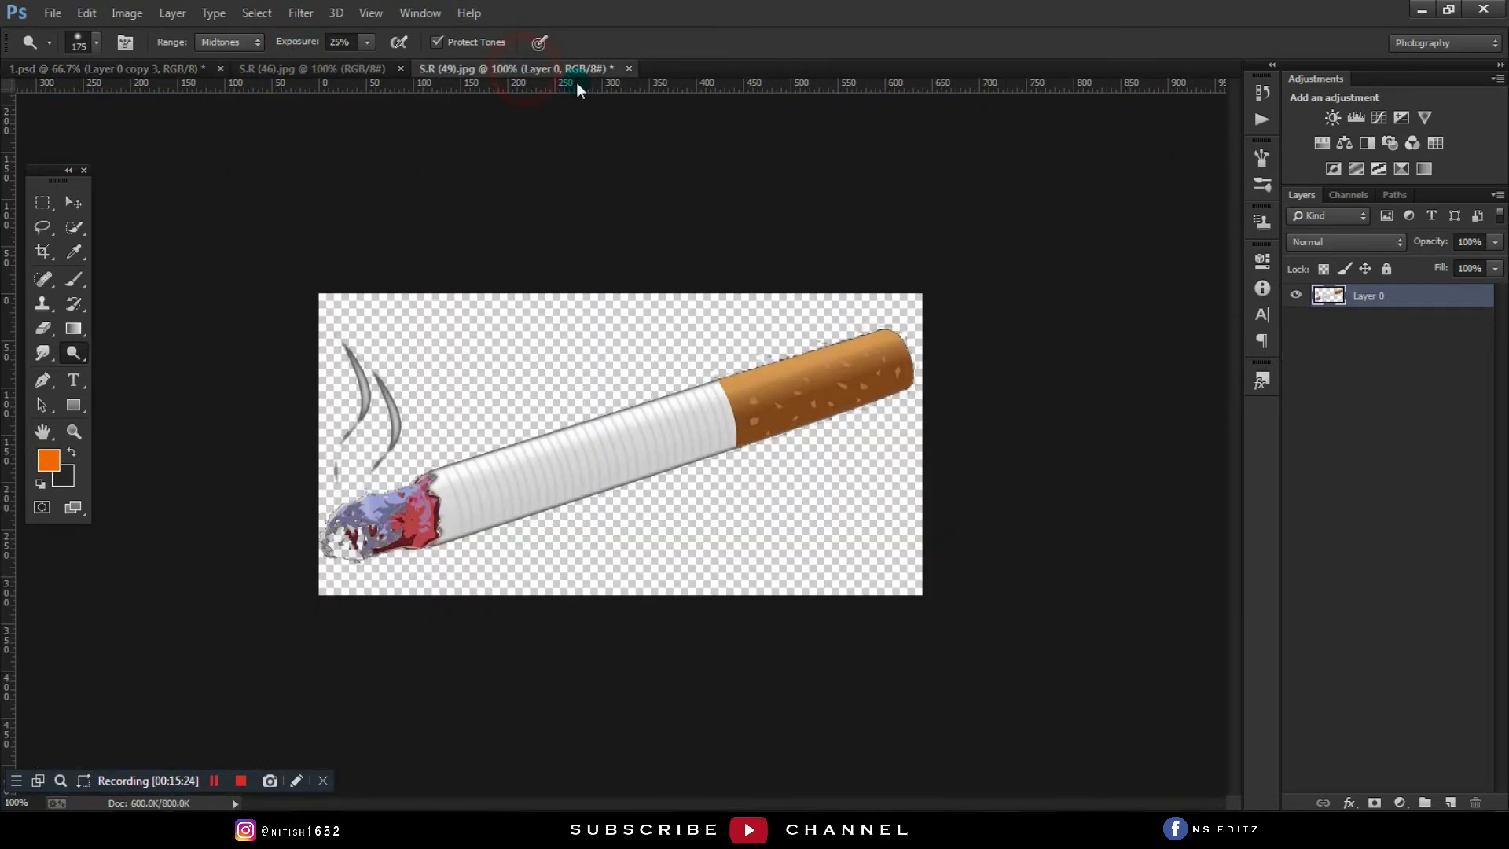
pyautogui.click(629, 69)
pyautogui.click(768, 314)
pyautogui.click(330, 68)
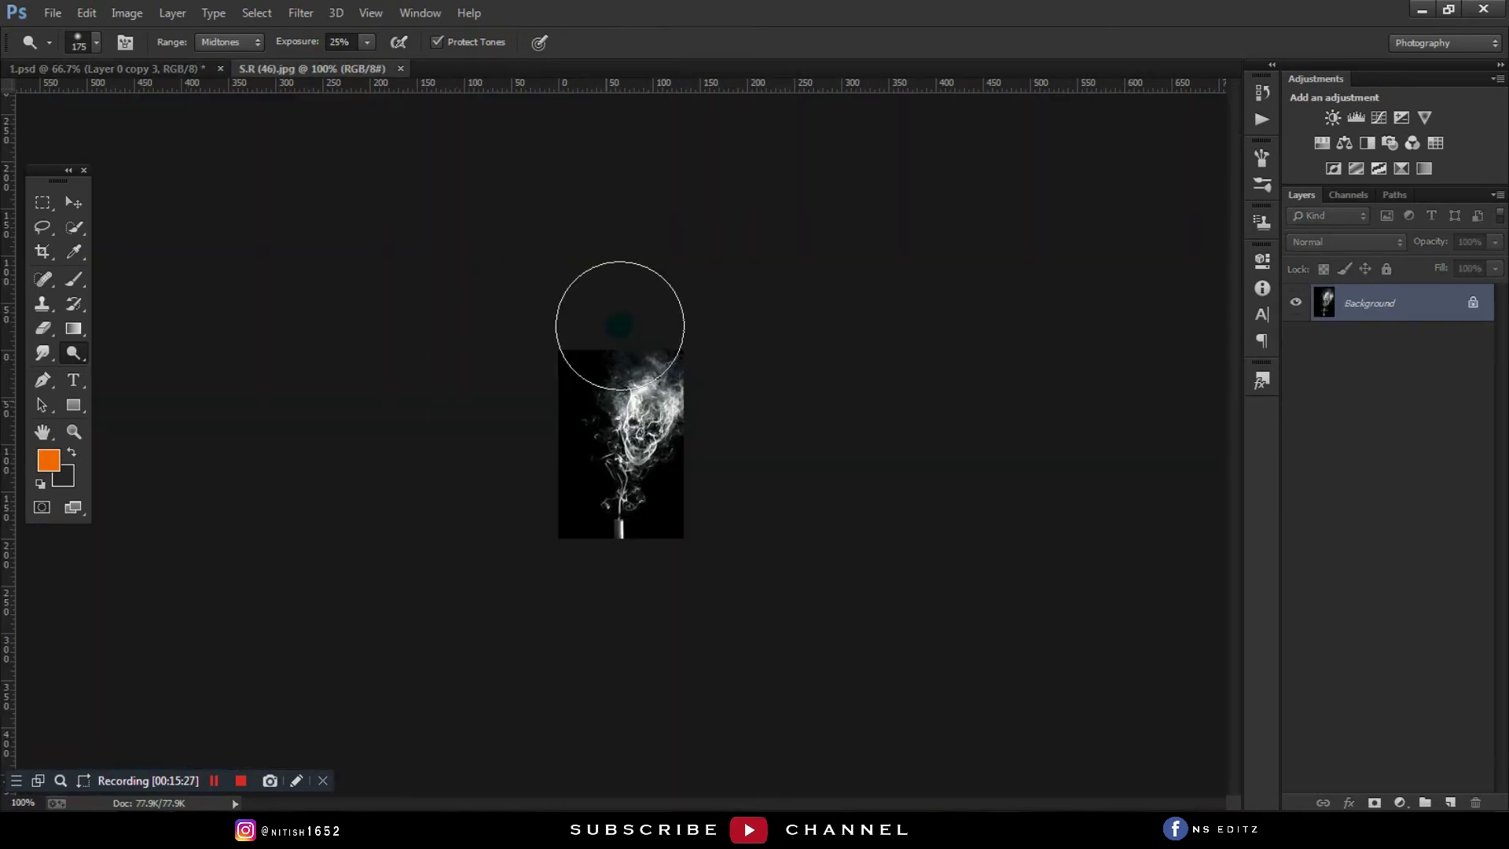
pyautogui.click(401, 69)
# Step: Dodge the area near the eye, the forehead, one hand's knuckles and the other hand's fingers
pyautogui.moveTo(360, 206)
pyautogui.mouseDown()
pyautogui.moveTo(367, 225)
pyautogui.moveTo(316, 209)
pyautogui.mouseUp()
pyautogui.press('[')
pyautogui.press('[')
pyautogui.press('[')
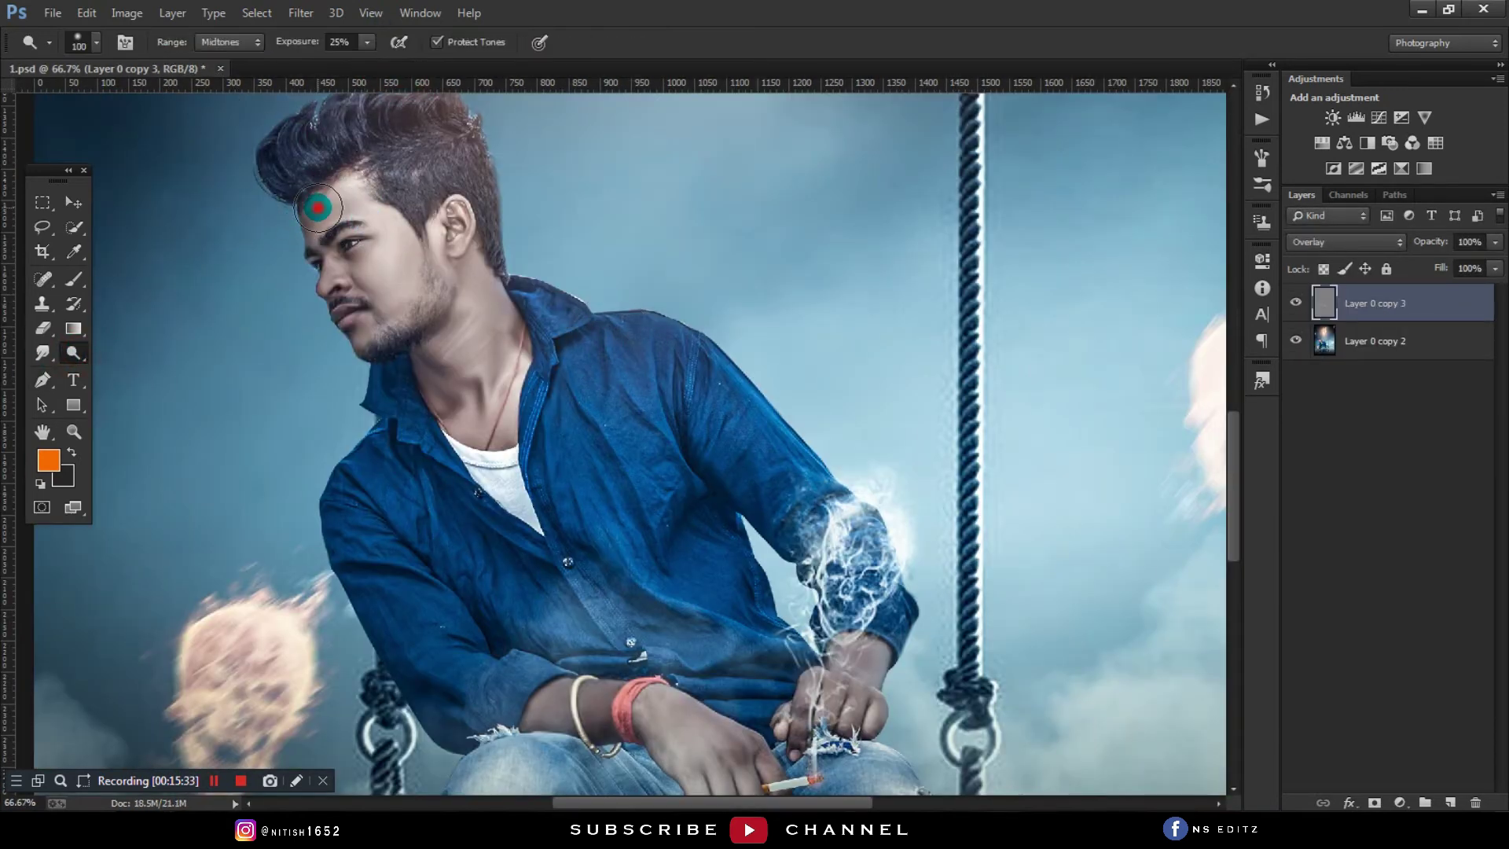
pyautogui.moveTo(429, 329); pyautogui.dragTo(495, 337)
pyautogui.press(']')
pyautogui.moveTo(686, 719)
pyautogui.mouseDown()
pyautogui.moveTo(602, 539)
pyautogui.moveTo(641, 582)
pyautogui.moveTo(684, 582)
pyautogui.moveTo(652, 559)
pyautogui.mouseUp()
pyautogui.press('[')
pyautogui.press('[')
pyautogui.press('[')
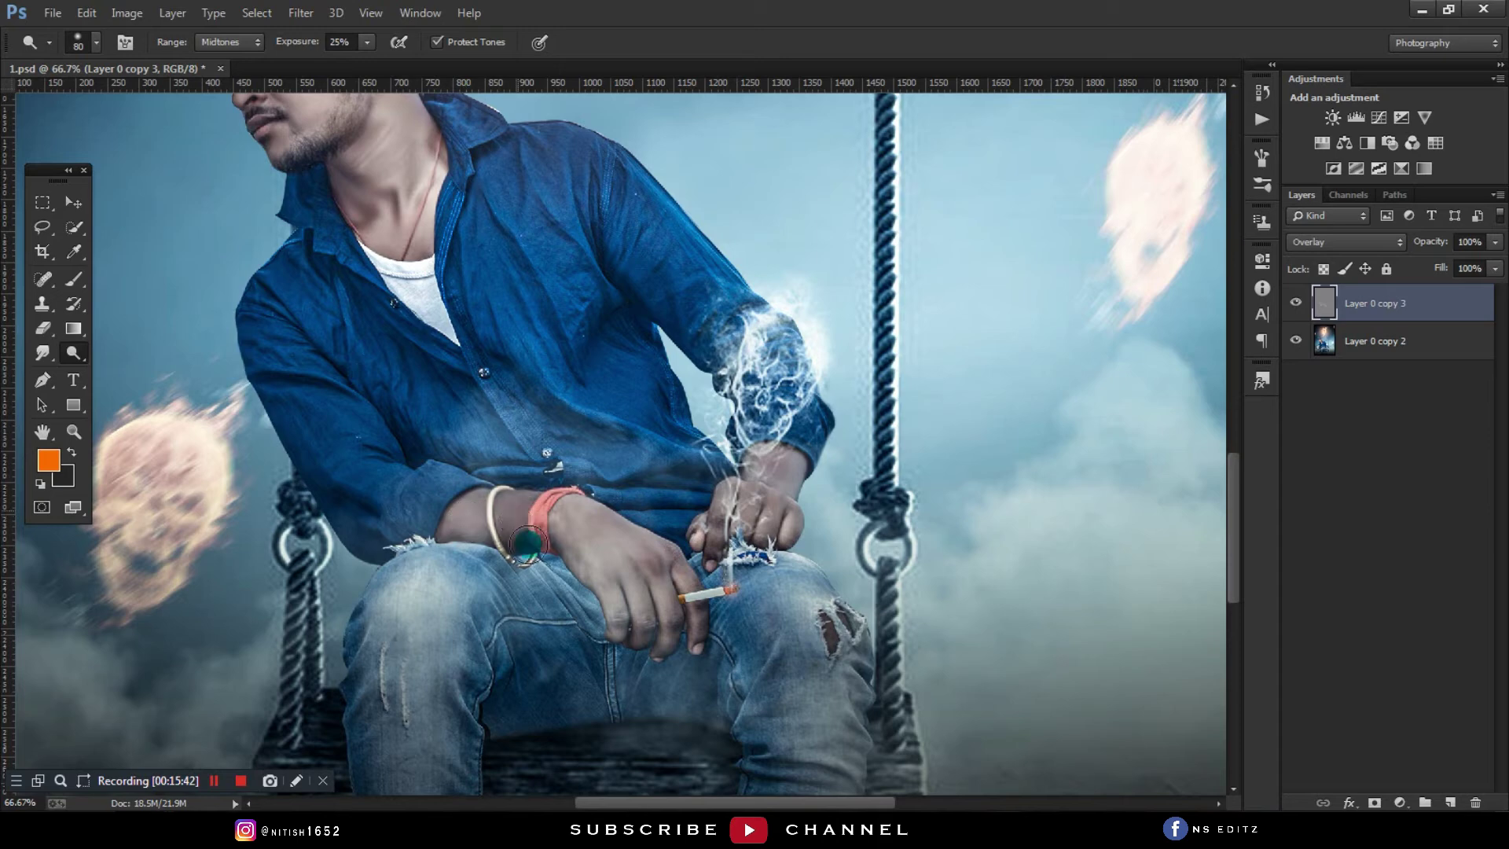
pyautogui.click(761, 500)
pyautogui.click(809, 660)
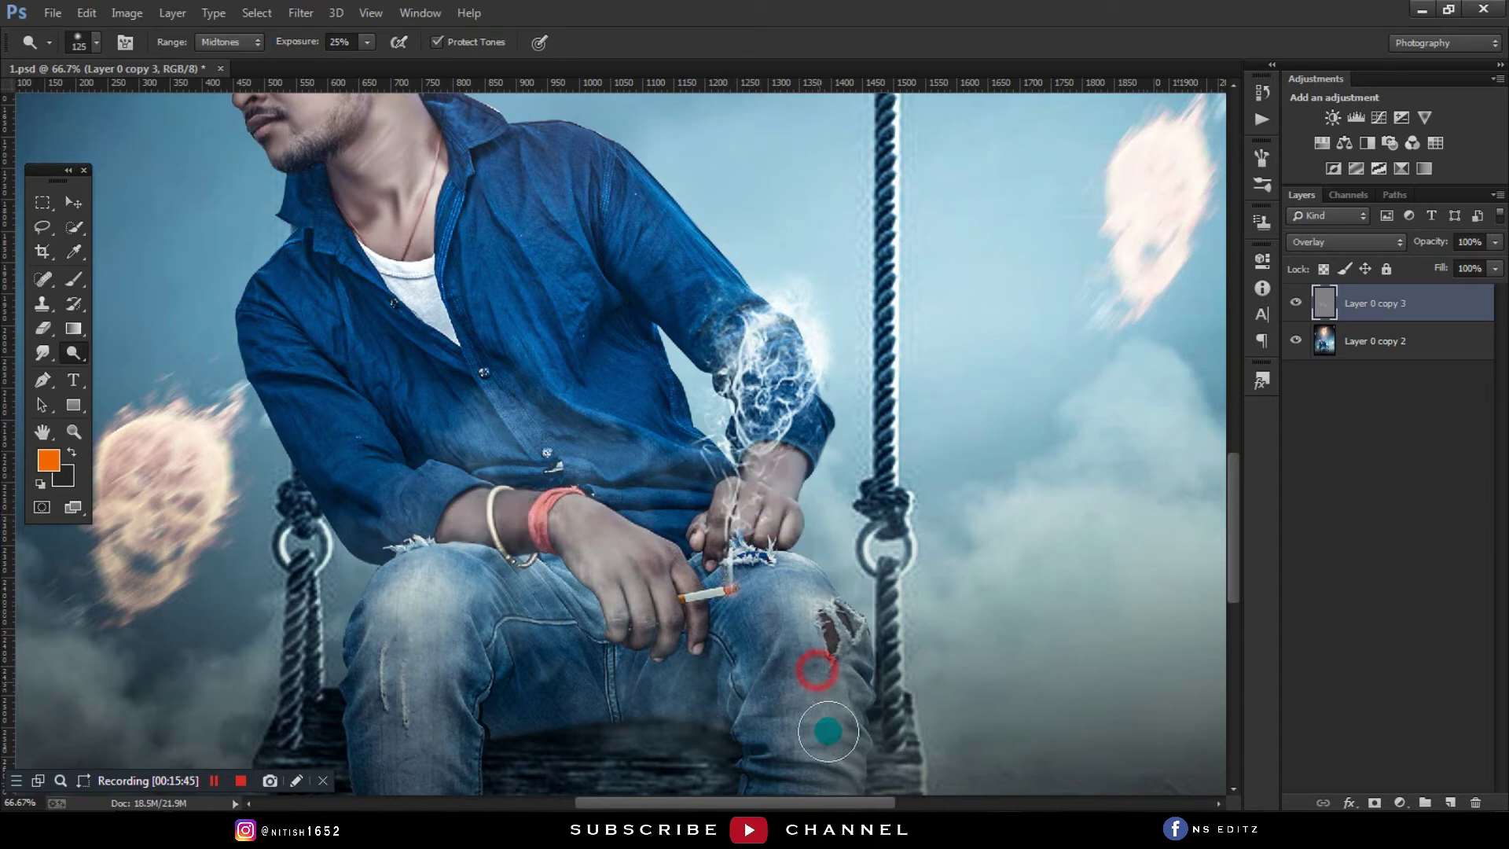
# Step: Dodge the right knee, shirt chest and shoulder with a 150 brush, then view the whole image
pyautogui.moveTo(828, 731); pyautogui.dragTo(788, 512)
pyautogui.press(']')
pyautogui.press(']')
pyautogui.press(']')
pyautogui.click(785, 519)
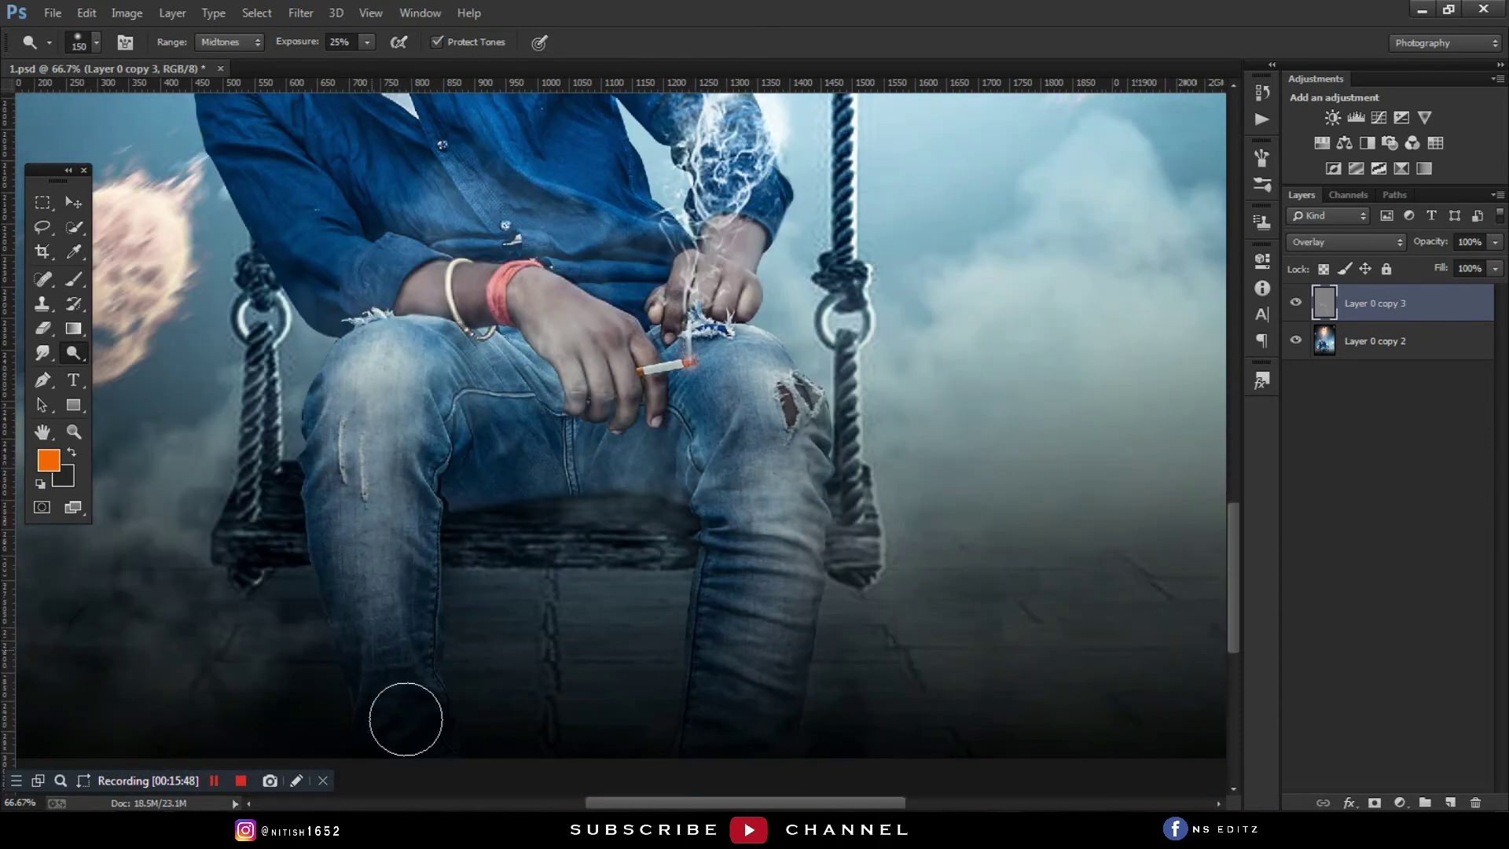
pyautogui.moveTo(771, 313); pyautogui.dragTo(810, 612)
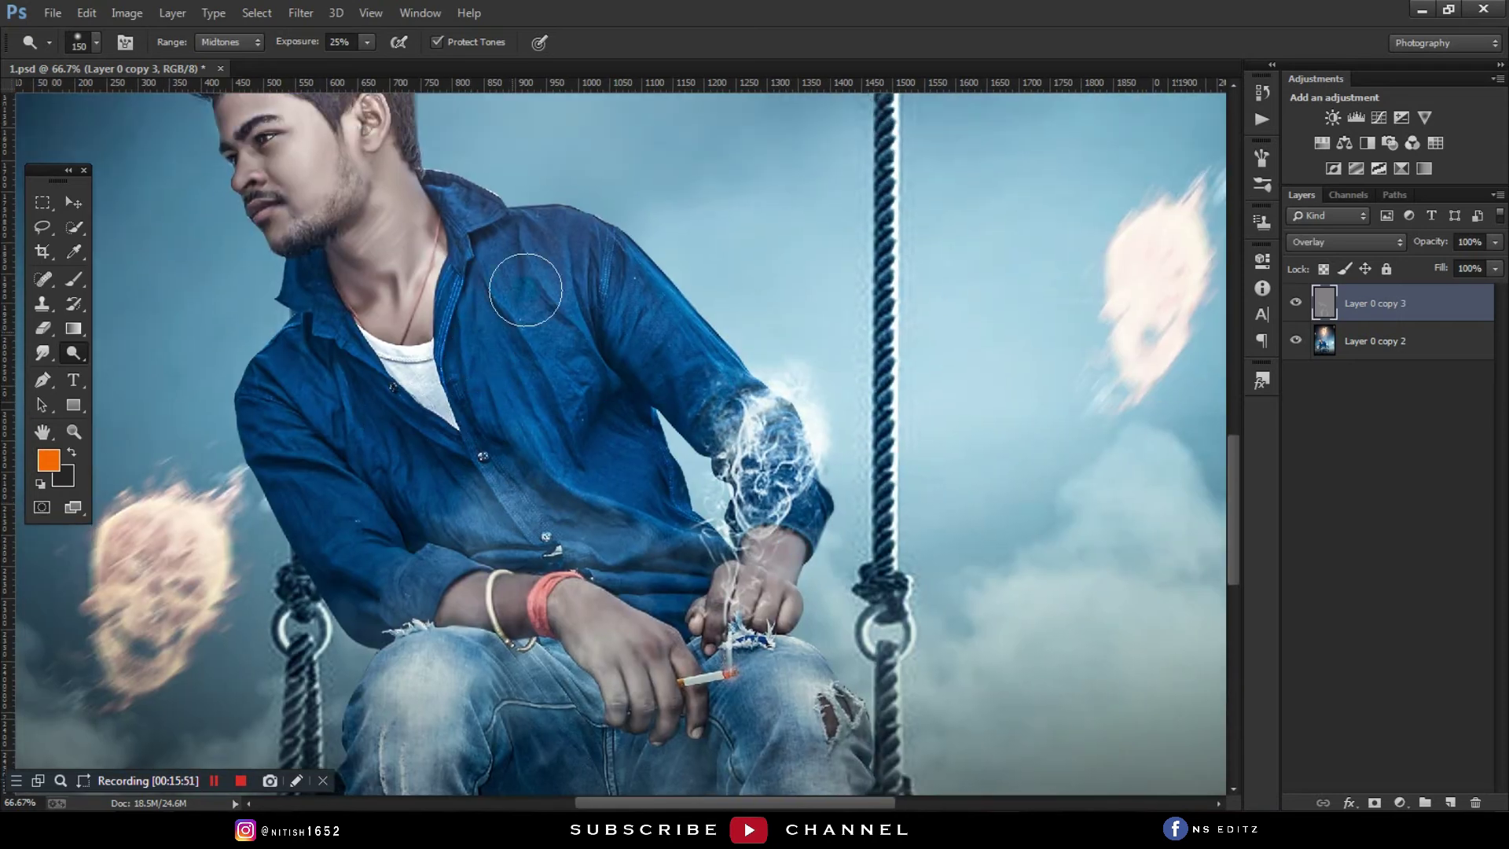
pyautogui.click(566, 322)
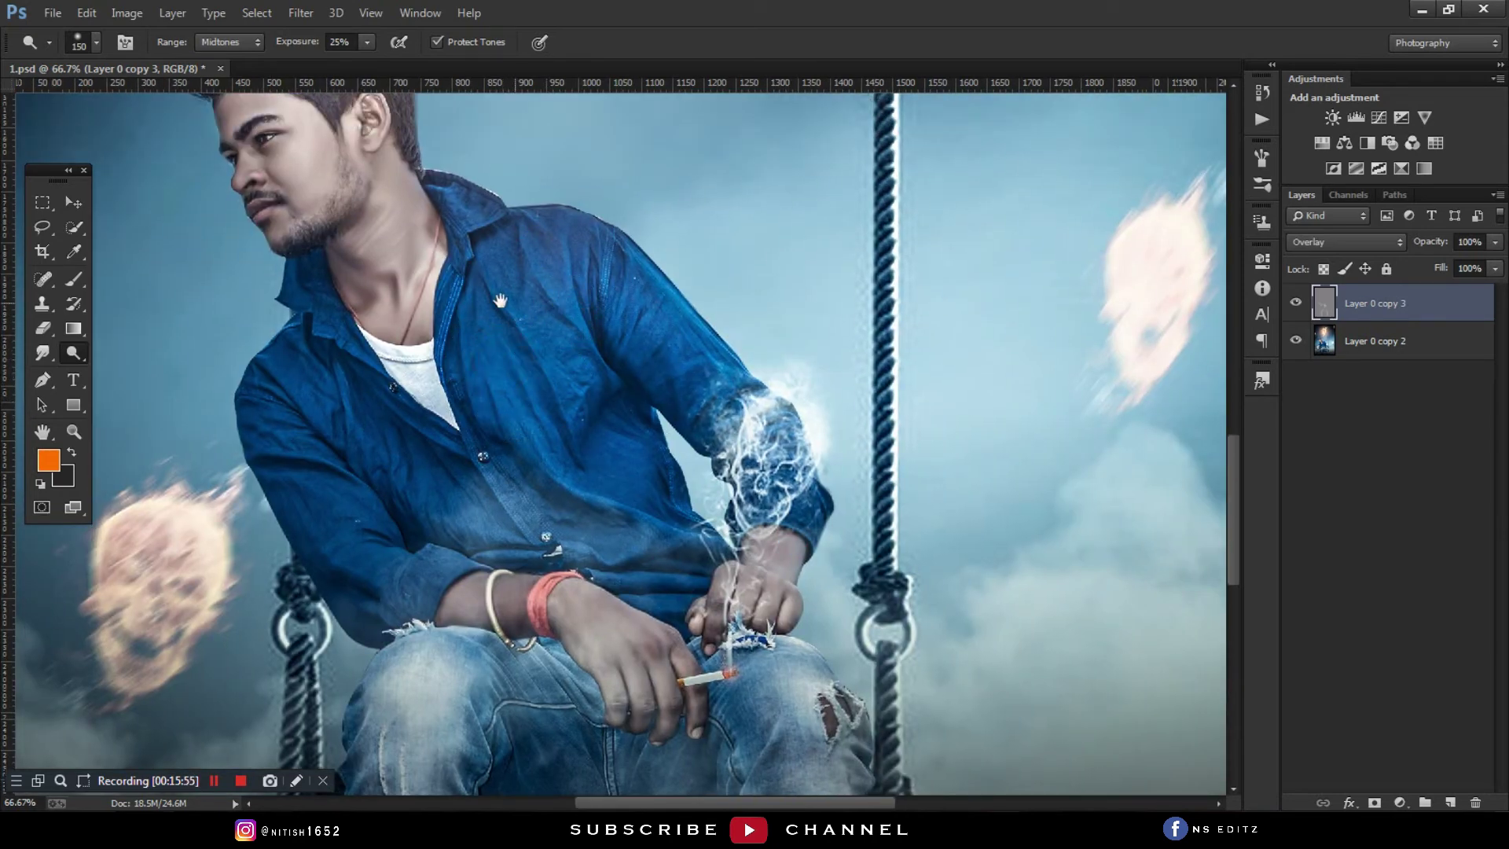
pyautogui.moveTo(540, 236); pyautogui.dragTo(563, 251)
pyautogui.moveTo(535, 365); pyautogui.dragTo(528, 393)
pyautogui.scroll(3, 528, 393)
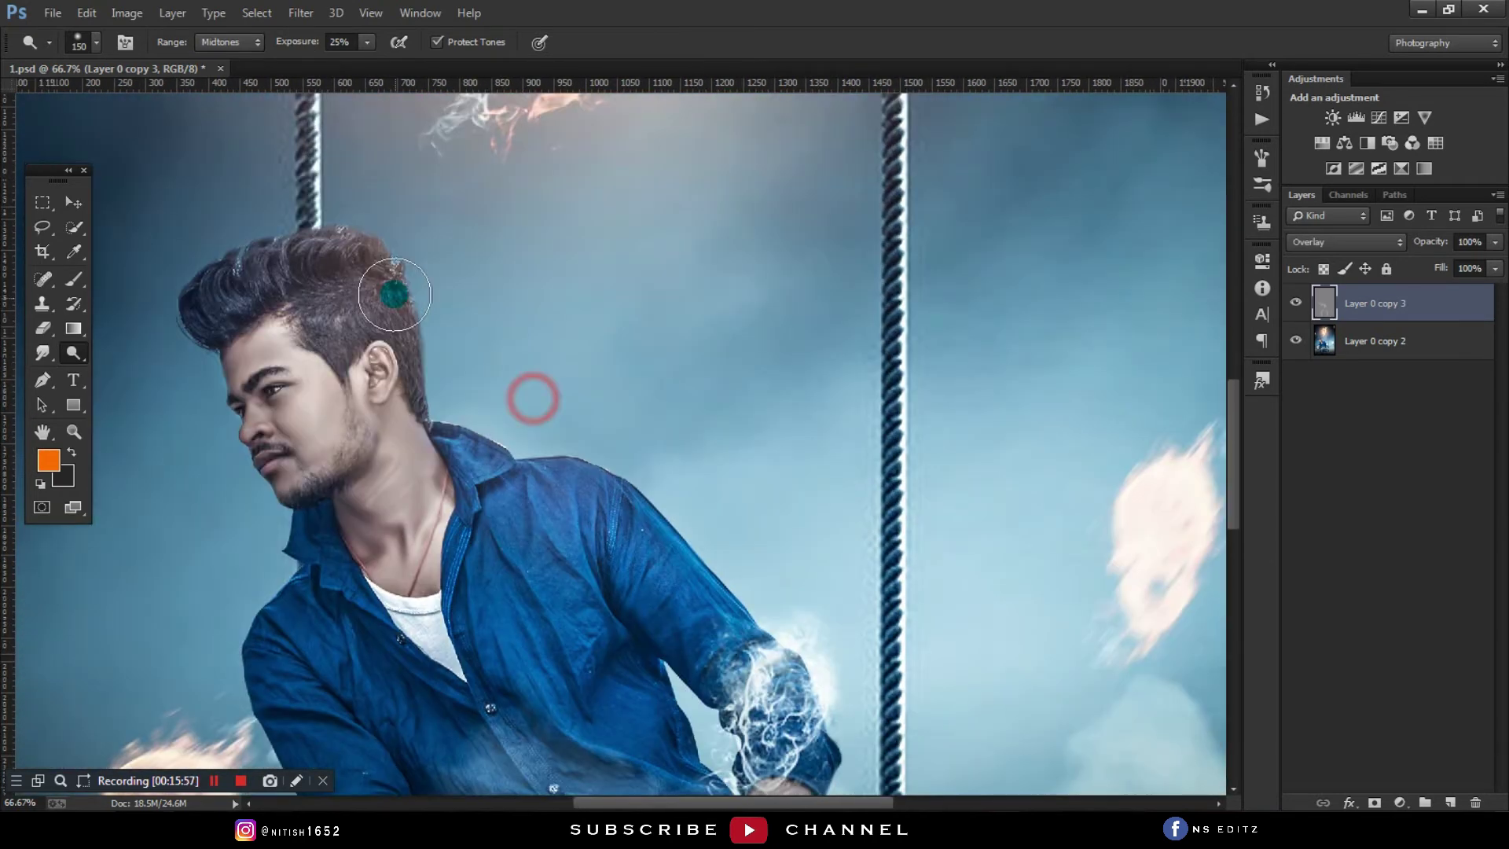
pyautogui.hotkey('ctrl', '-')
pyautogui.hotkey('ctrl', '-')
pyautogui.hotkey('ctrl', '-')
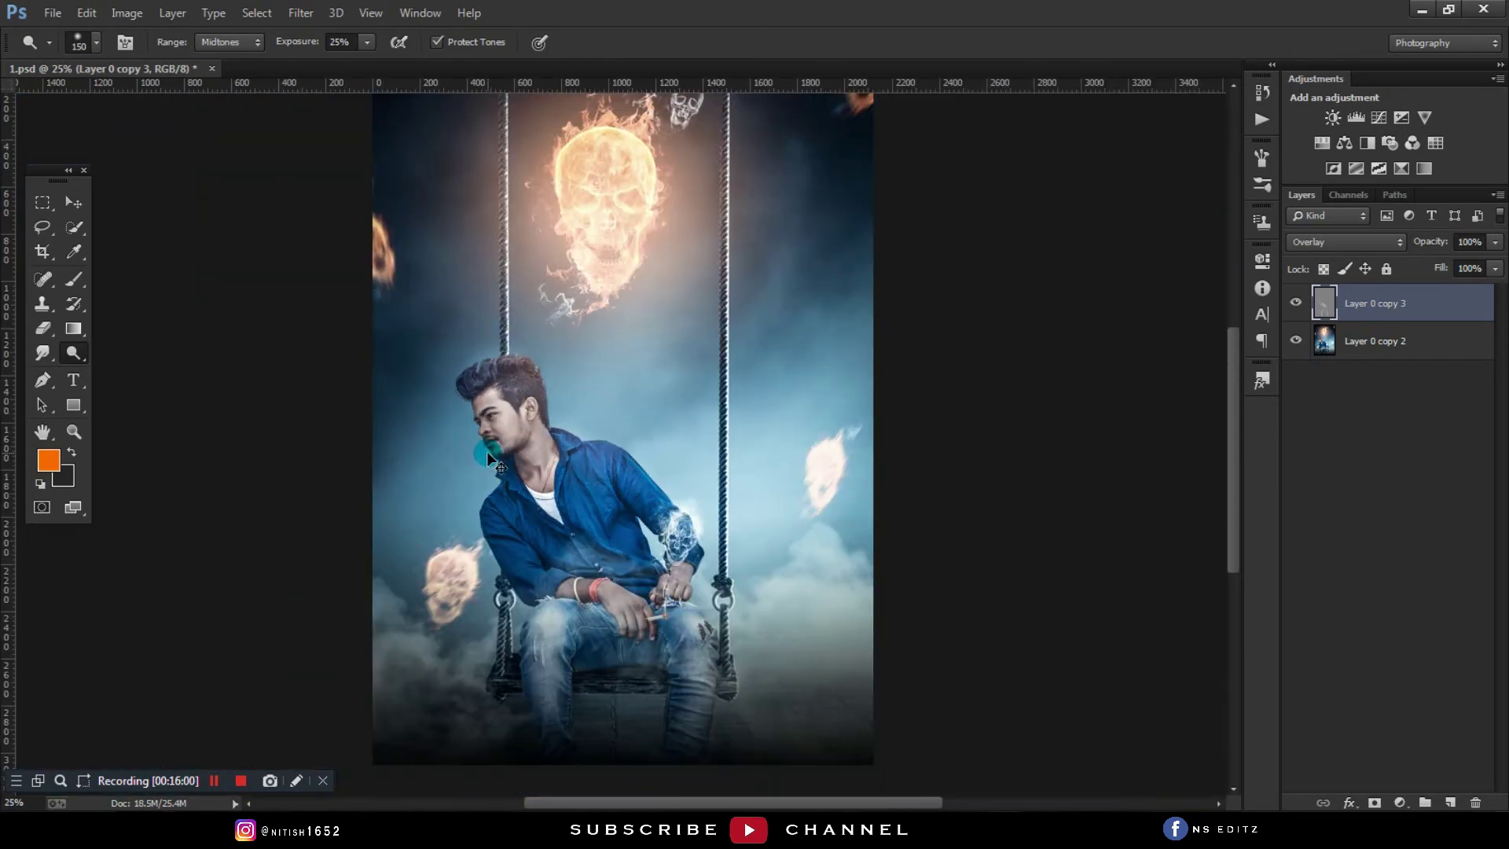
# Step: Slightly lower the dodge layer's fill and opacity, comparing with it hidden
pyautogui.click(1295, 302)
pyautogui.click(1296, 302)
pyautogui.moveTo(1436, 270); pyautogui.dragTo(1435, 270)
pyautogui.moveTo(1439, 241); pyautogui.dragTo(1433, 241)
pyautogui.click(1296, 301)
pyautogui.click(1295, 301)
# Step: Add a new layer filled with gray and blended as Overlay
pyautogui.click(1452, 802)
pyautogui.click(87, 12)
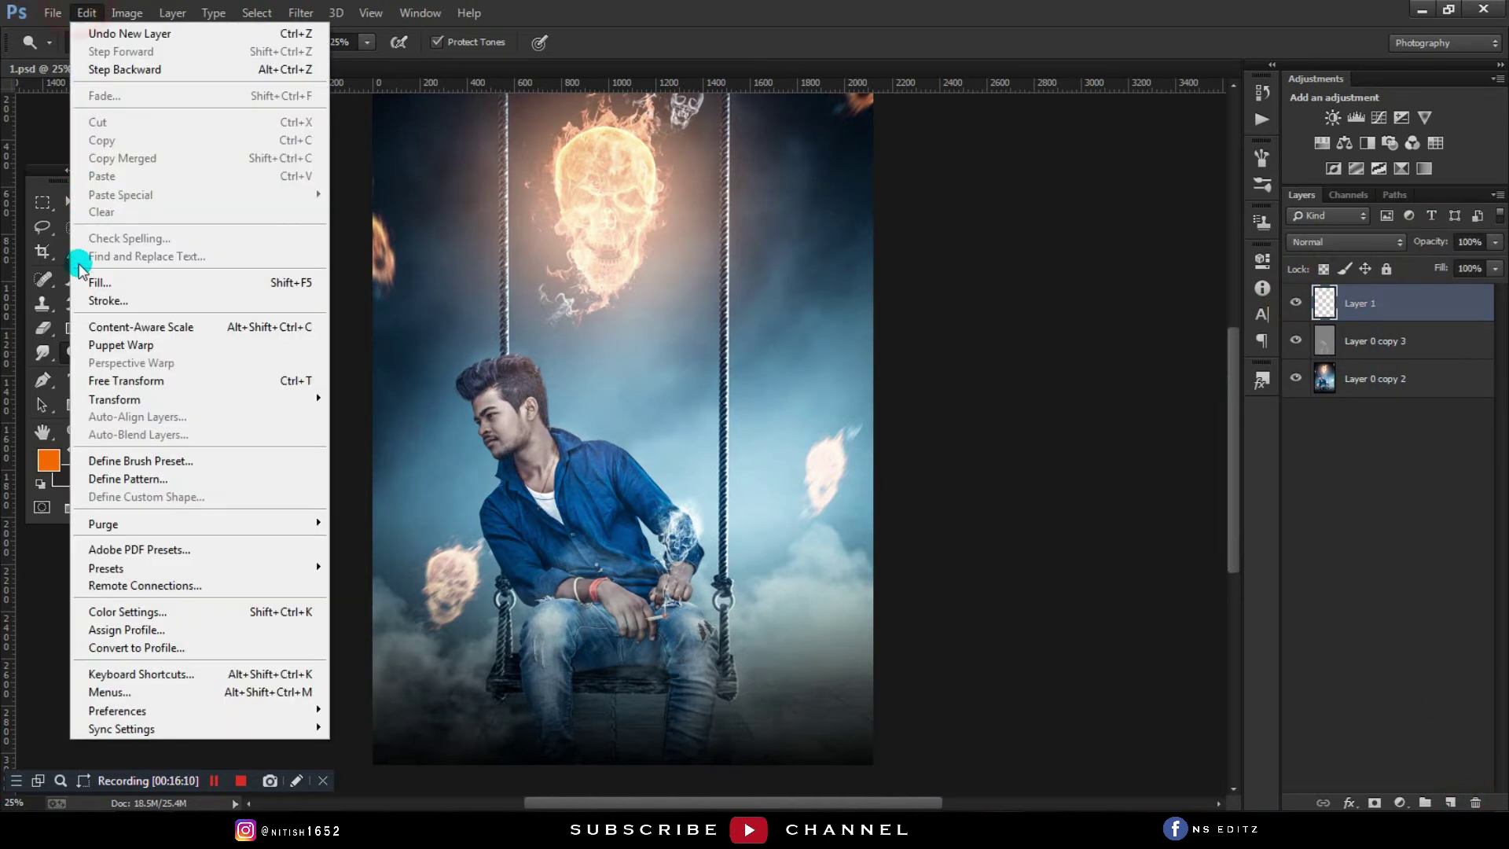
pyautogui.click(118, 277)
pyautogui.click(843, 237)
pyautogui.click(1301, 242)
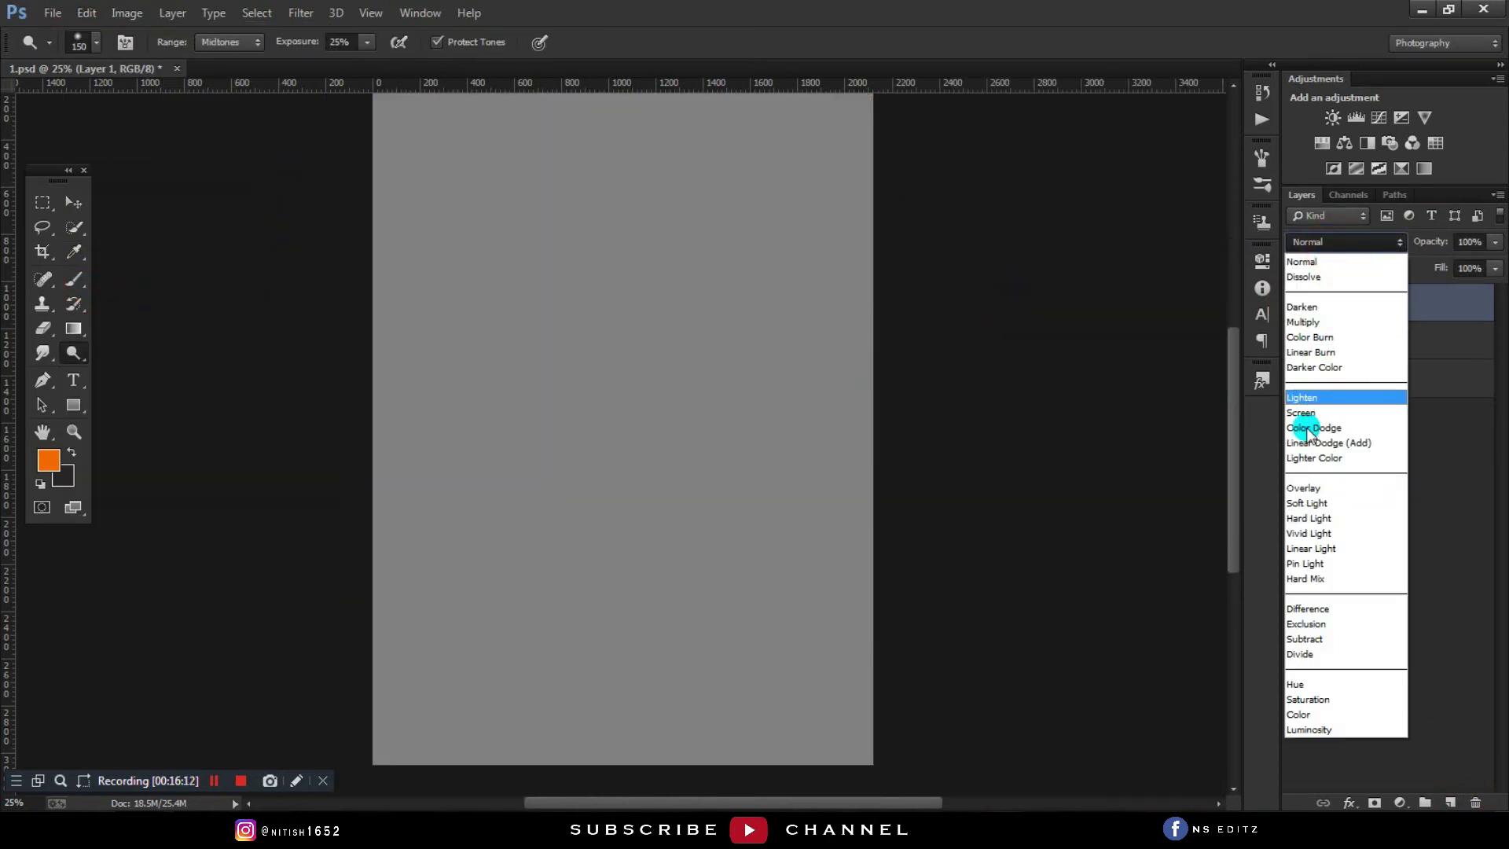
pyautogui.click(1310, 481)
# Step: Burn the shadow under the thighs with a 125 brush at full size
pyautogui.click(77, 355)
pyautogui.rightClick(85, 369)
pyautogui.click(130, 378)
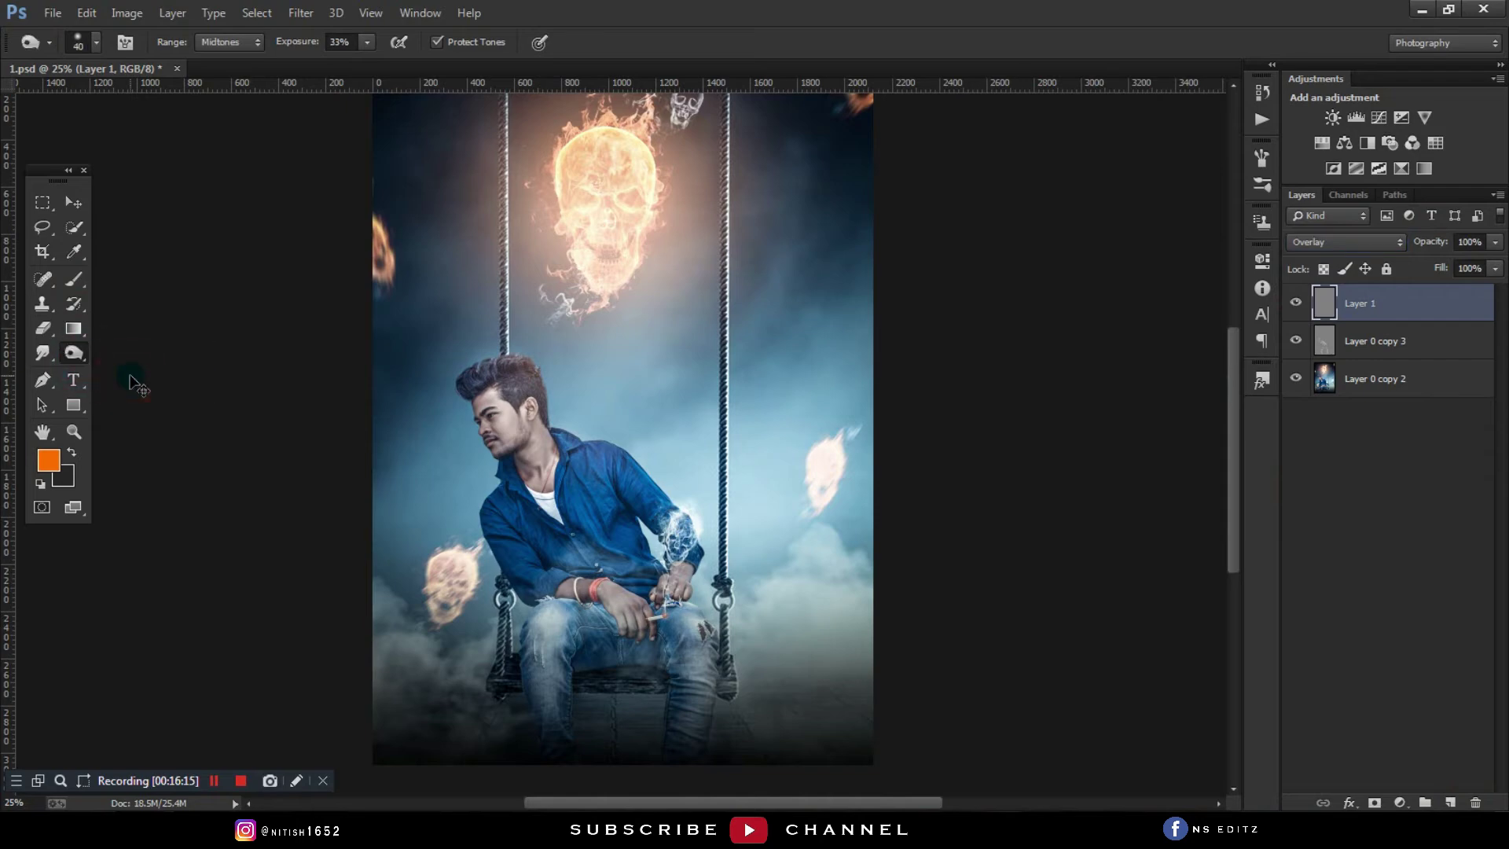
pyautogui.hotkey('ctrl', '1')
pyautogui.moveTo(515, 709); pyautogui.dragTo(606, 152)
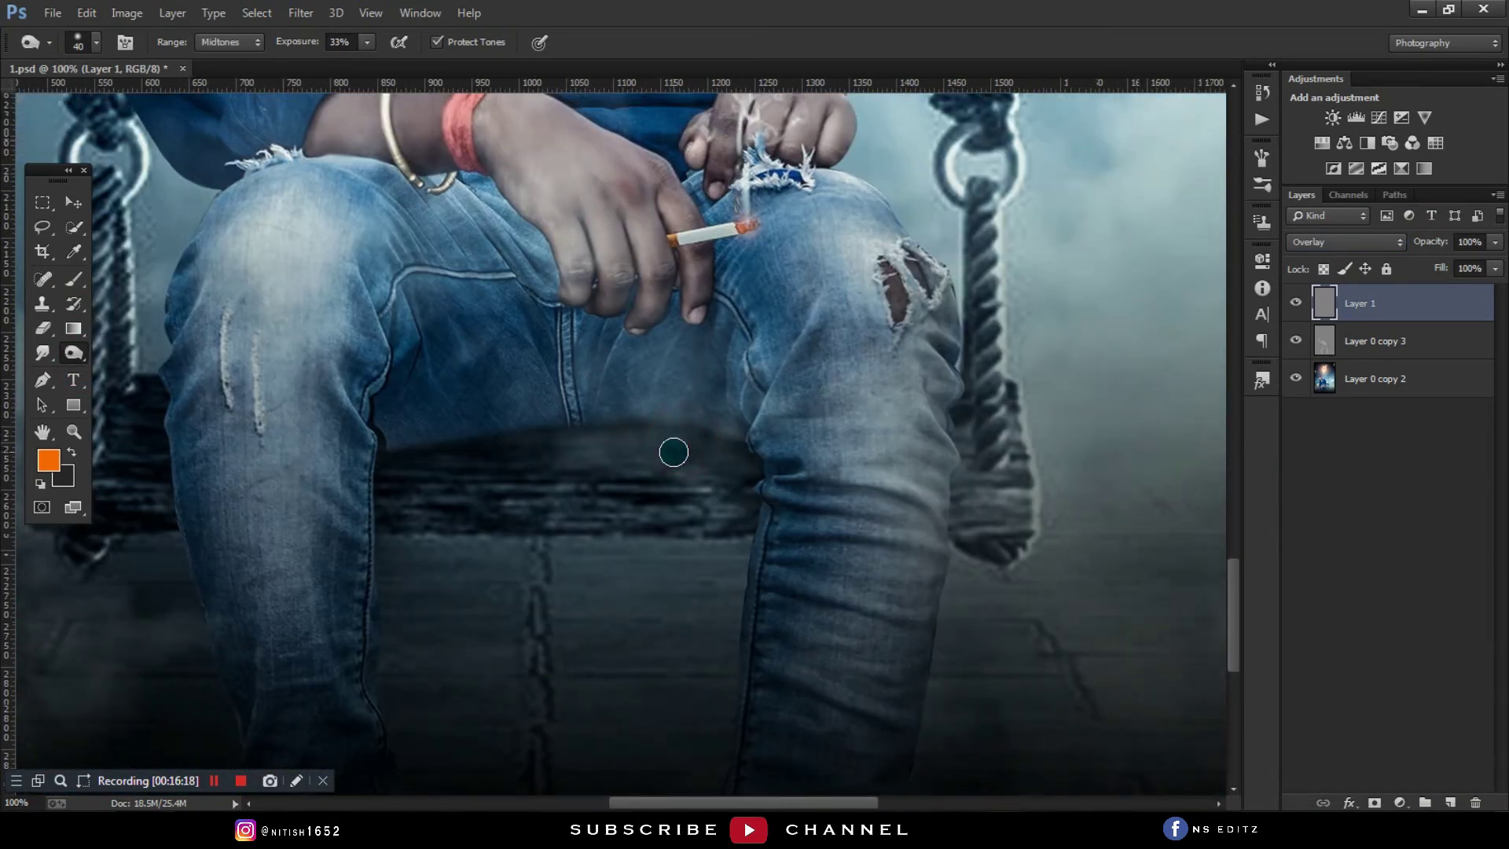
pyautogui.press(']')
pyautogui.moveTo(610, 408); pyautogui.dragTo(312, 491)
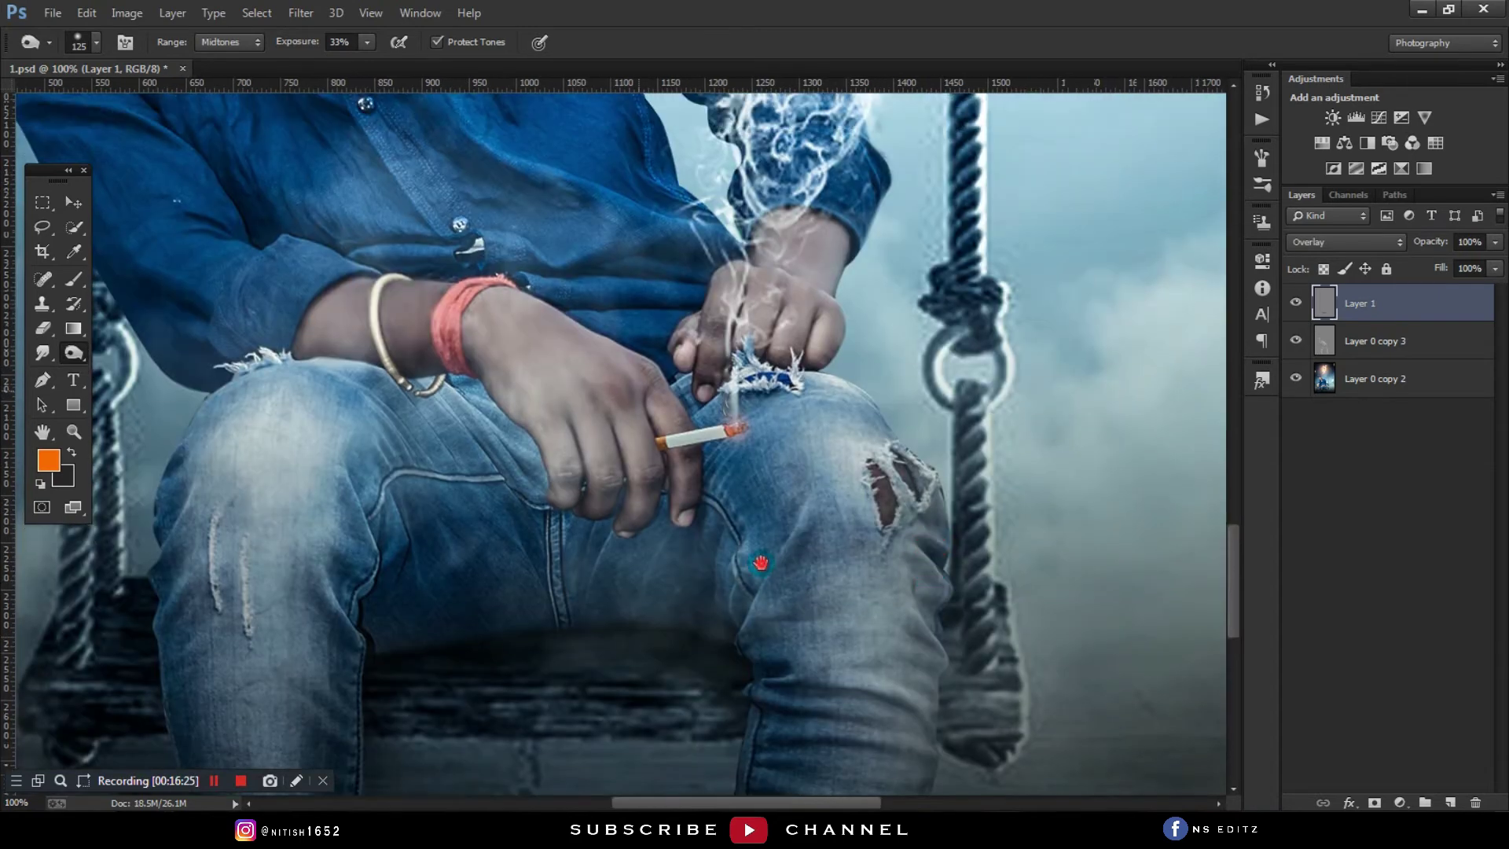
# Step: Burn the cigarette's filter end and ember with a 25 brush, then zoom back out
pyautogui.scroll(10, 761, 558)
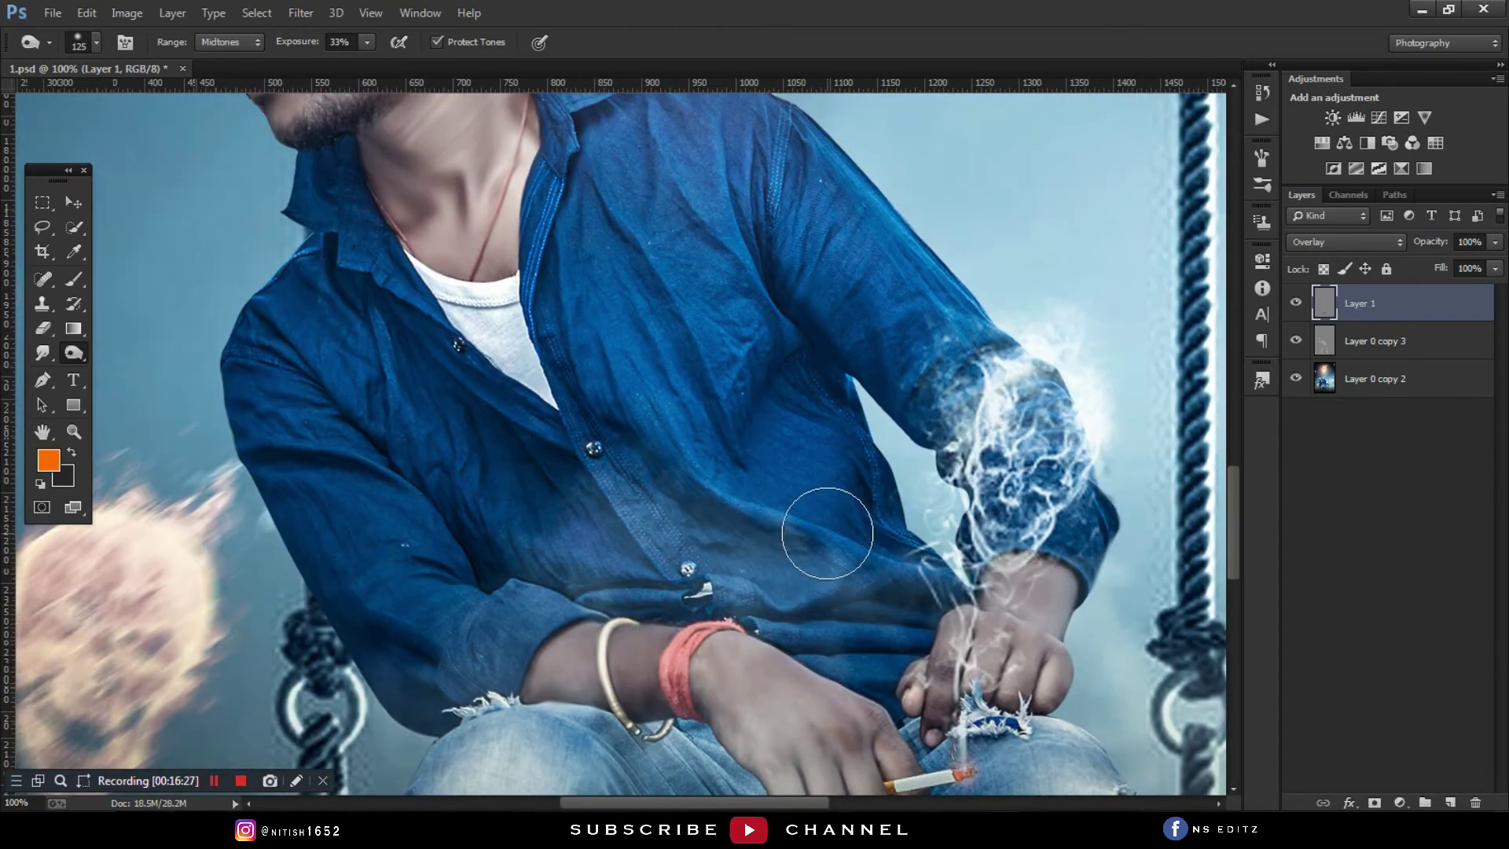
pyautogui.hotkey('ctrl', '+')
pyautogui.scroll(-10, 828, 533)
pyautogui.hscroll(5, 629, 472)
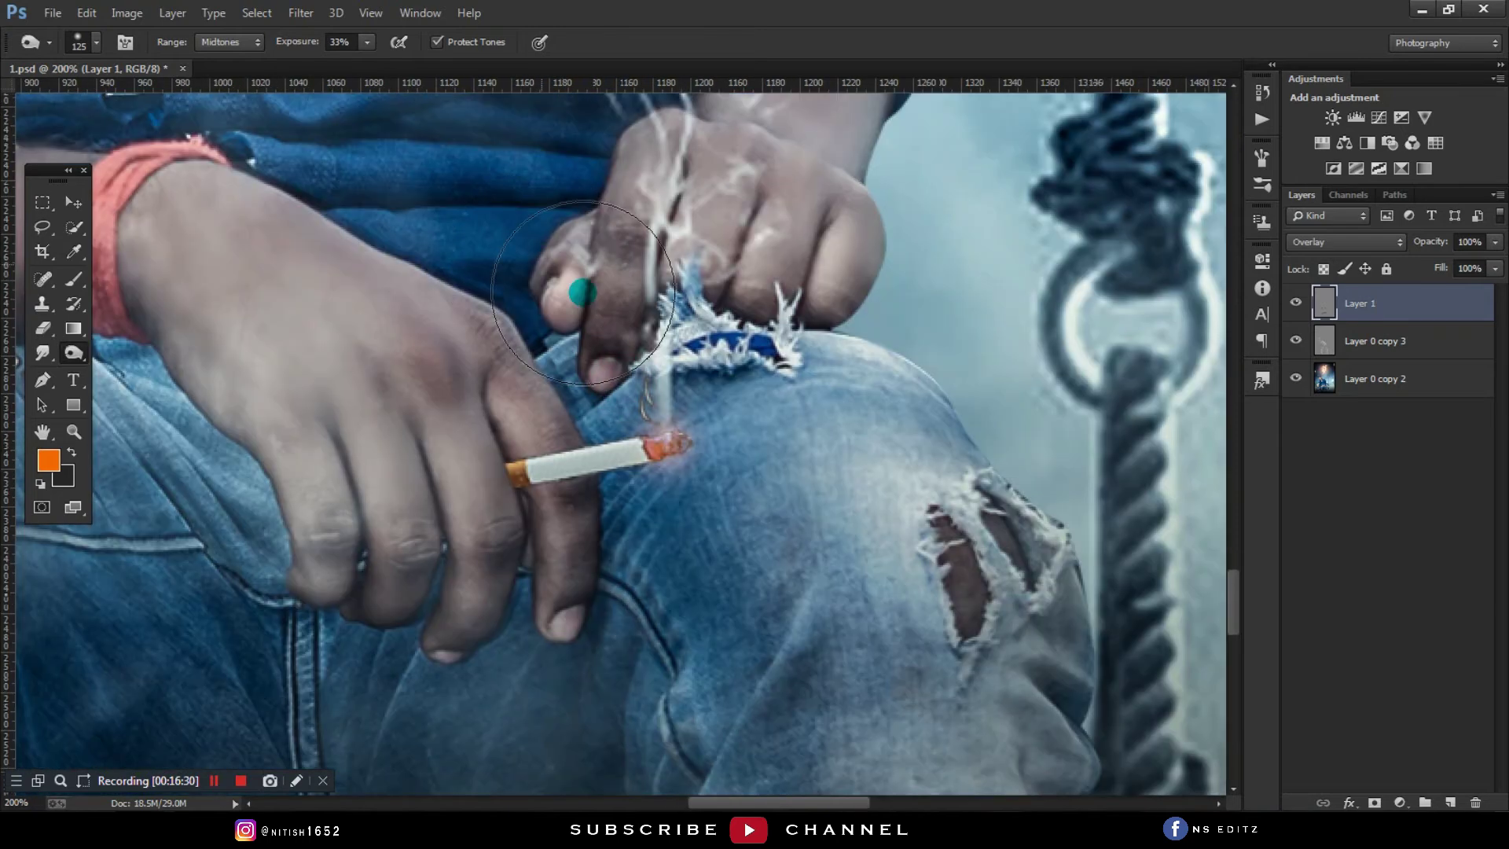
pyautogui.press('[')
pyautogui.press('[')
pyautogui.press('[')
pyautogui.click(514, 476)
pyautogui.press('[')
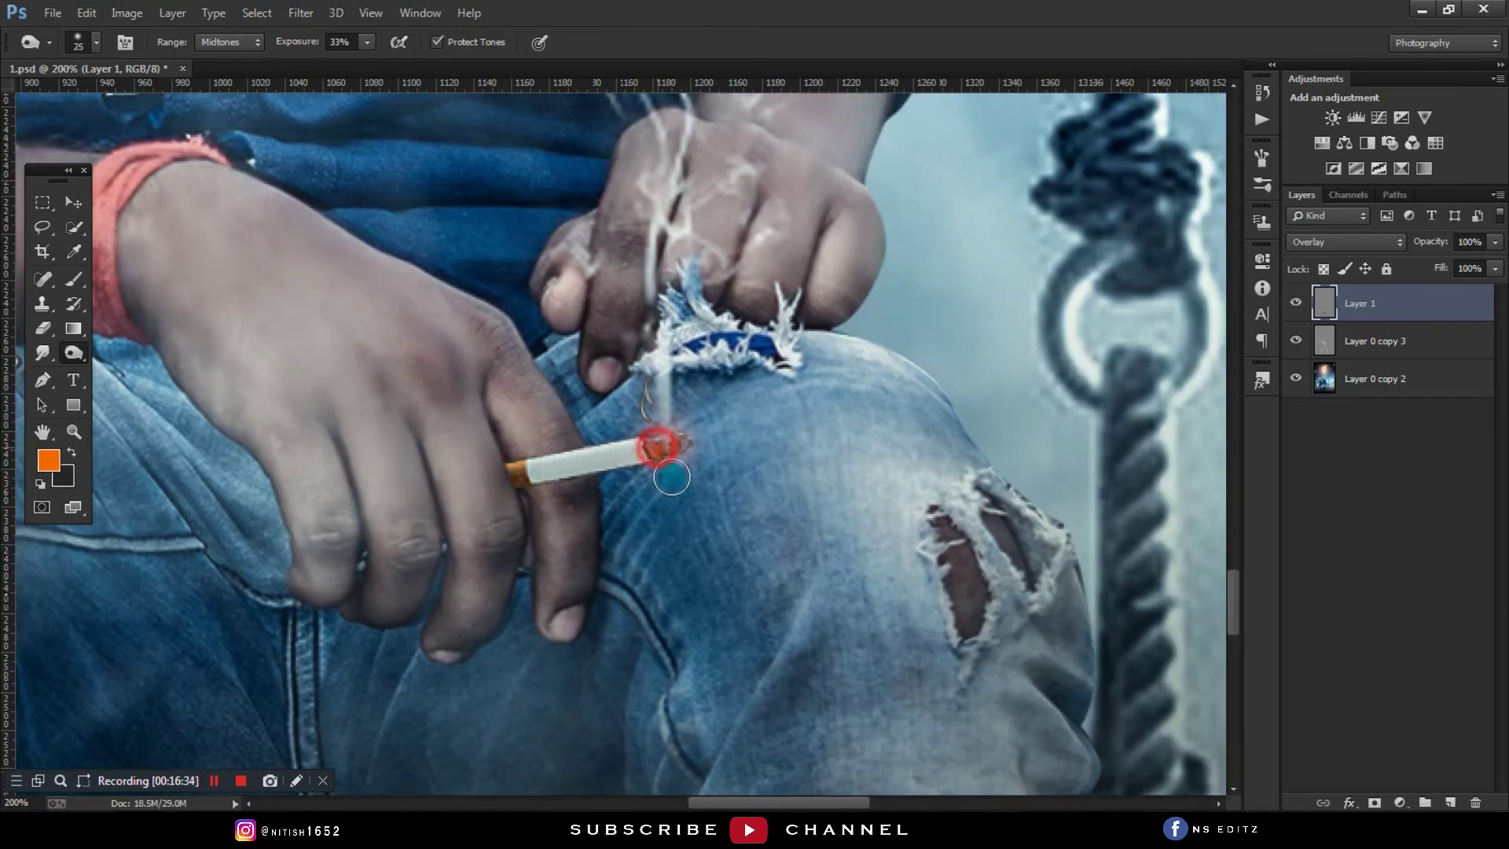
pyautogui.moveTo(672, 477); pyautogui.dragTo(684, 444)
pyautogui.hotkey('ctrl', '-')
pyautogui.hotkey('ctrl', '-')
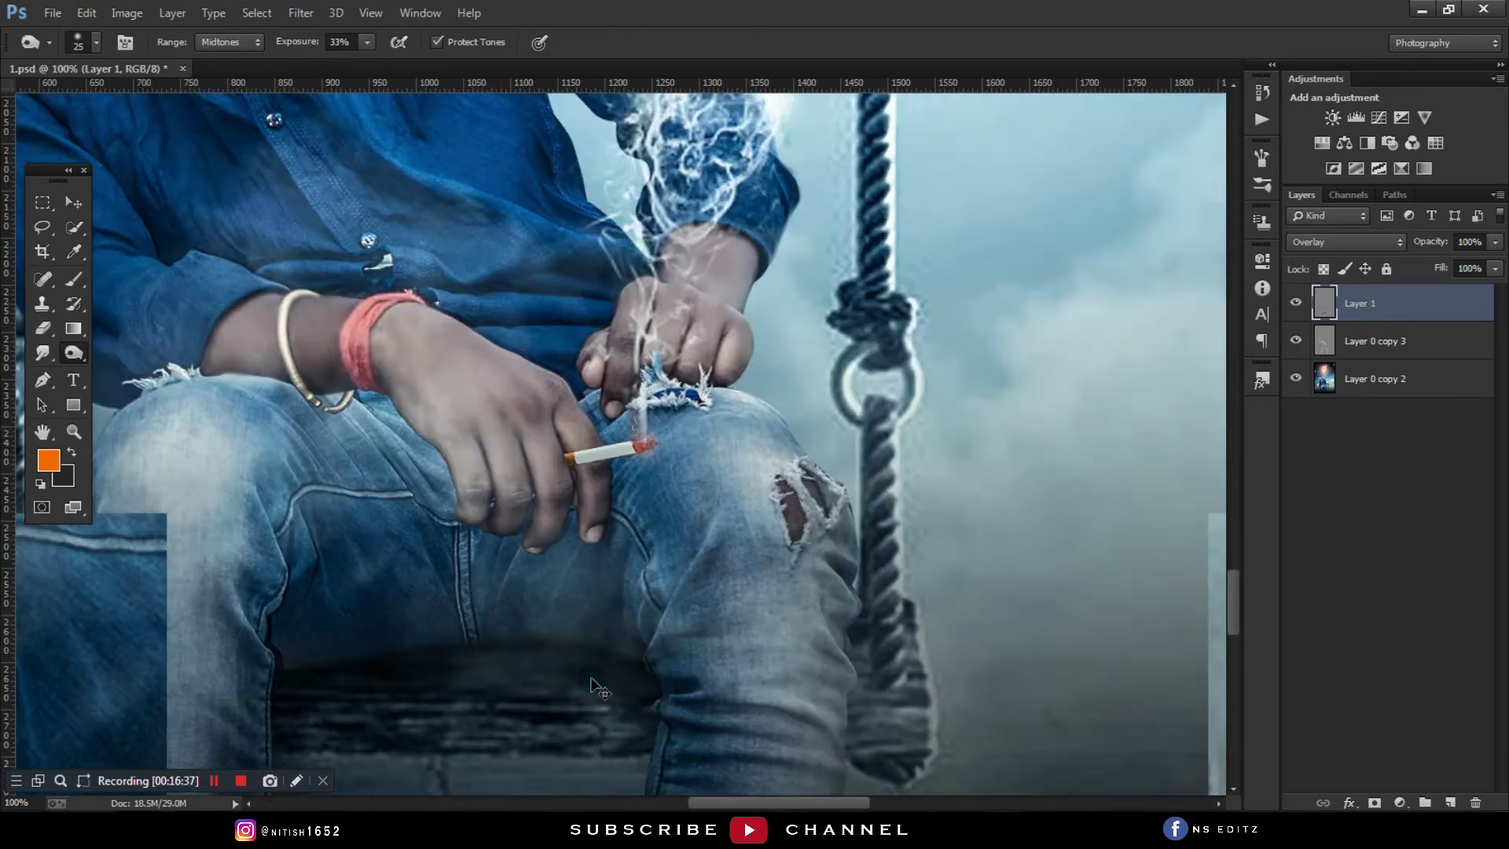
pyautogui.hotkey('ctrl', '-')
pyautogui.hotkey('ctrl', '-')
pyautogui.hotkey('ctrl', '-')
pyautogui.hotkey('ctrl', '-')
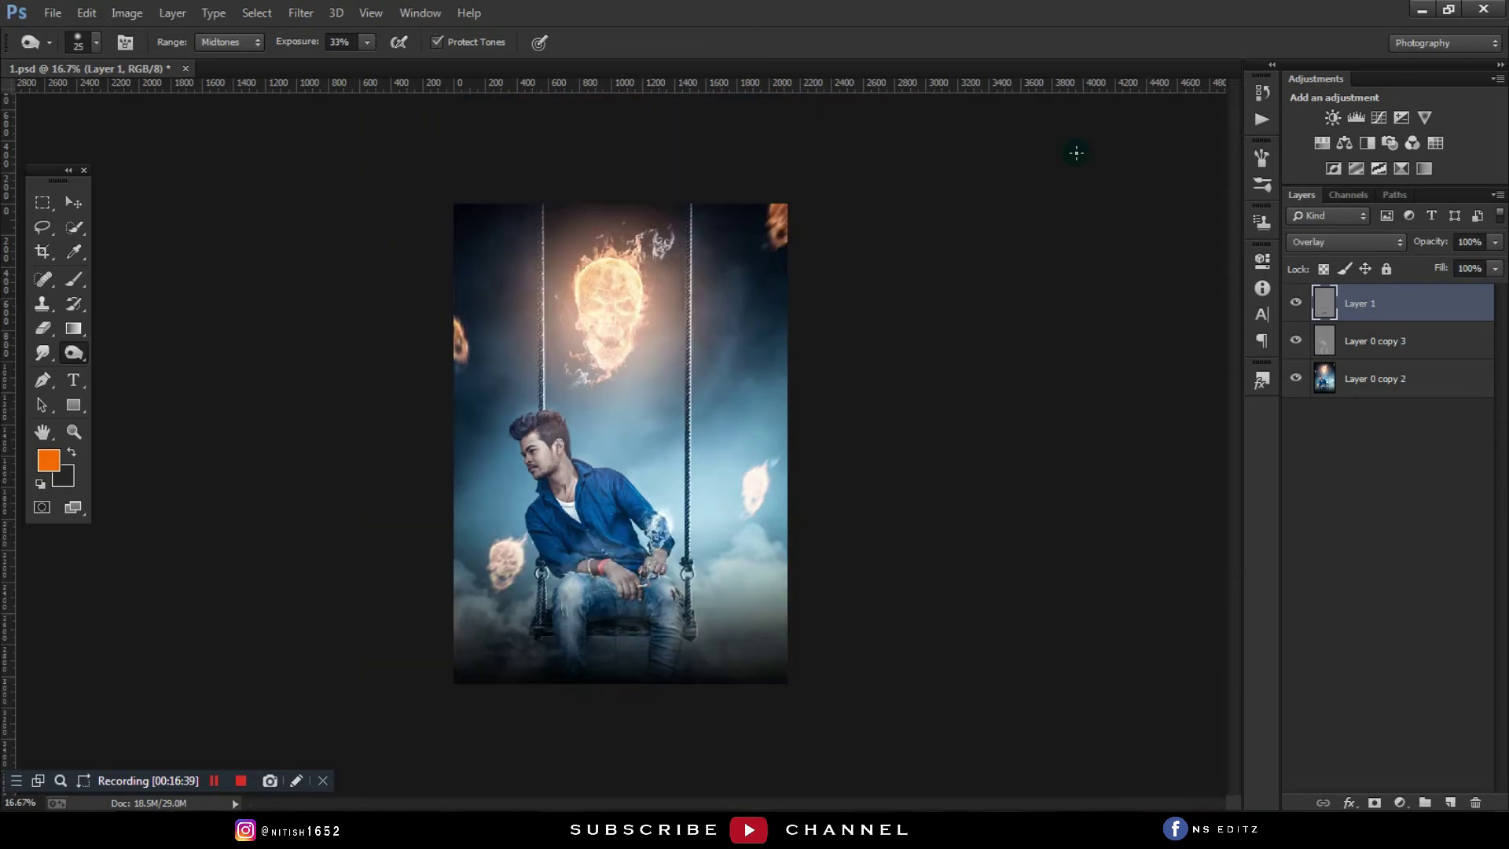
# Step: Reselect the Dodge tool and duplicate the base image layer
pyautogui.hotkey('ctrl', '+')
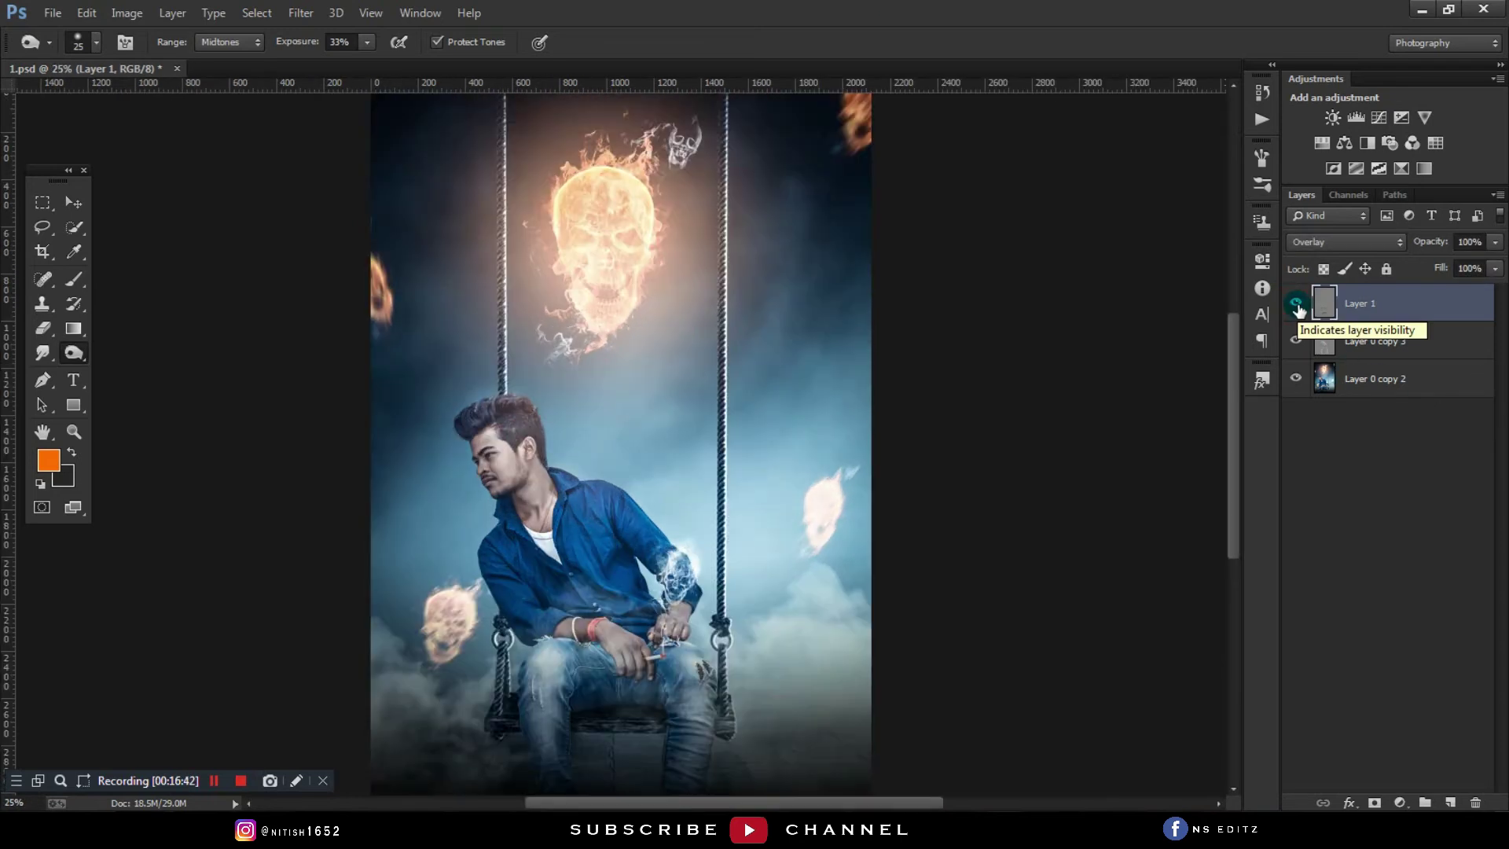
pyautogui.click(1365, 335)
pyautogui.rightClick(73, 353)
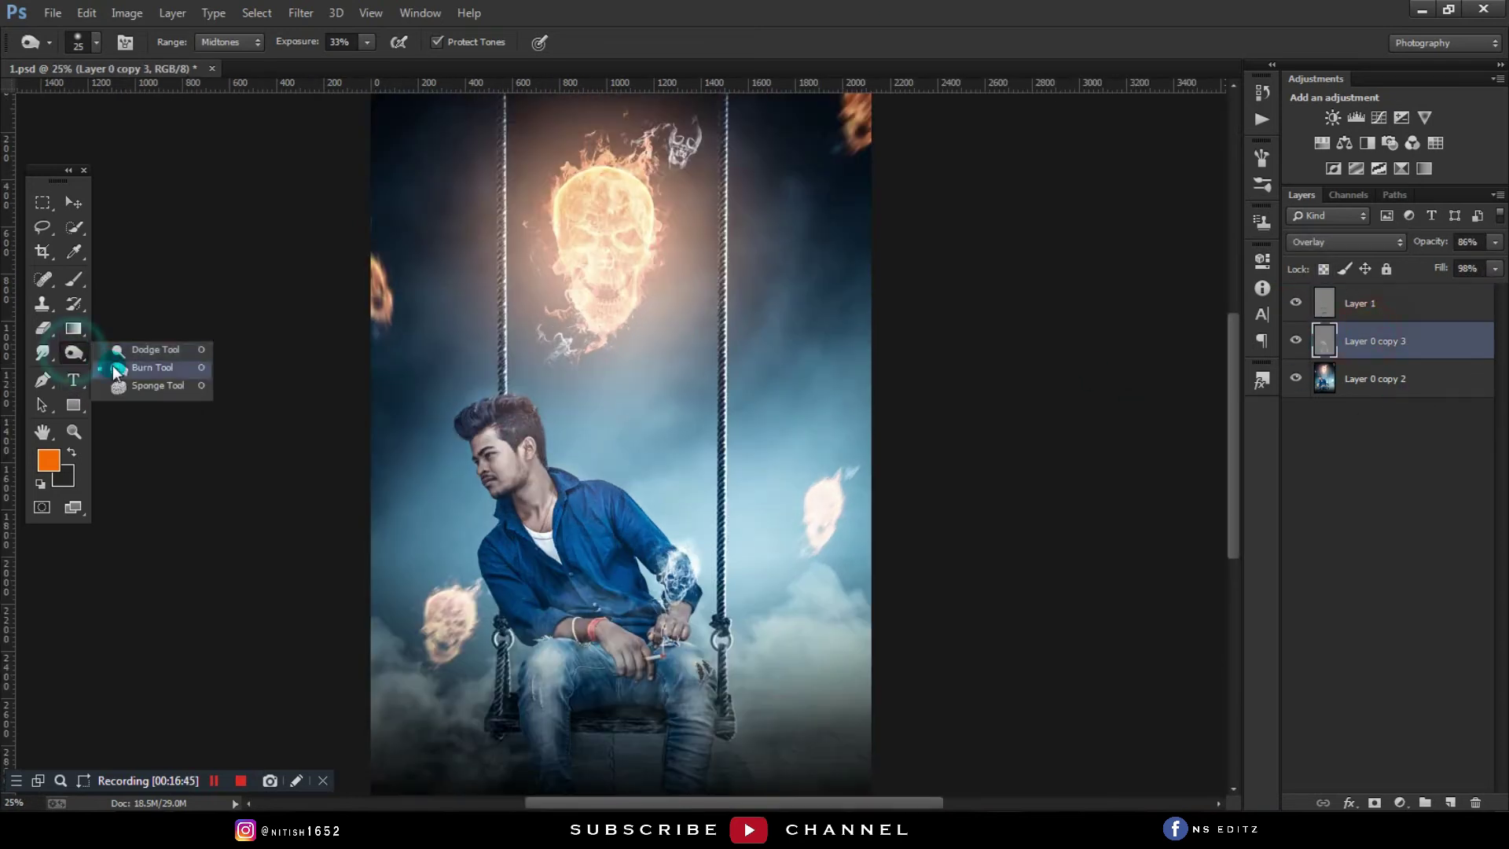
pyautogui.click(118, 357)
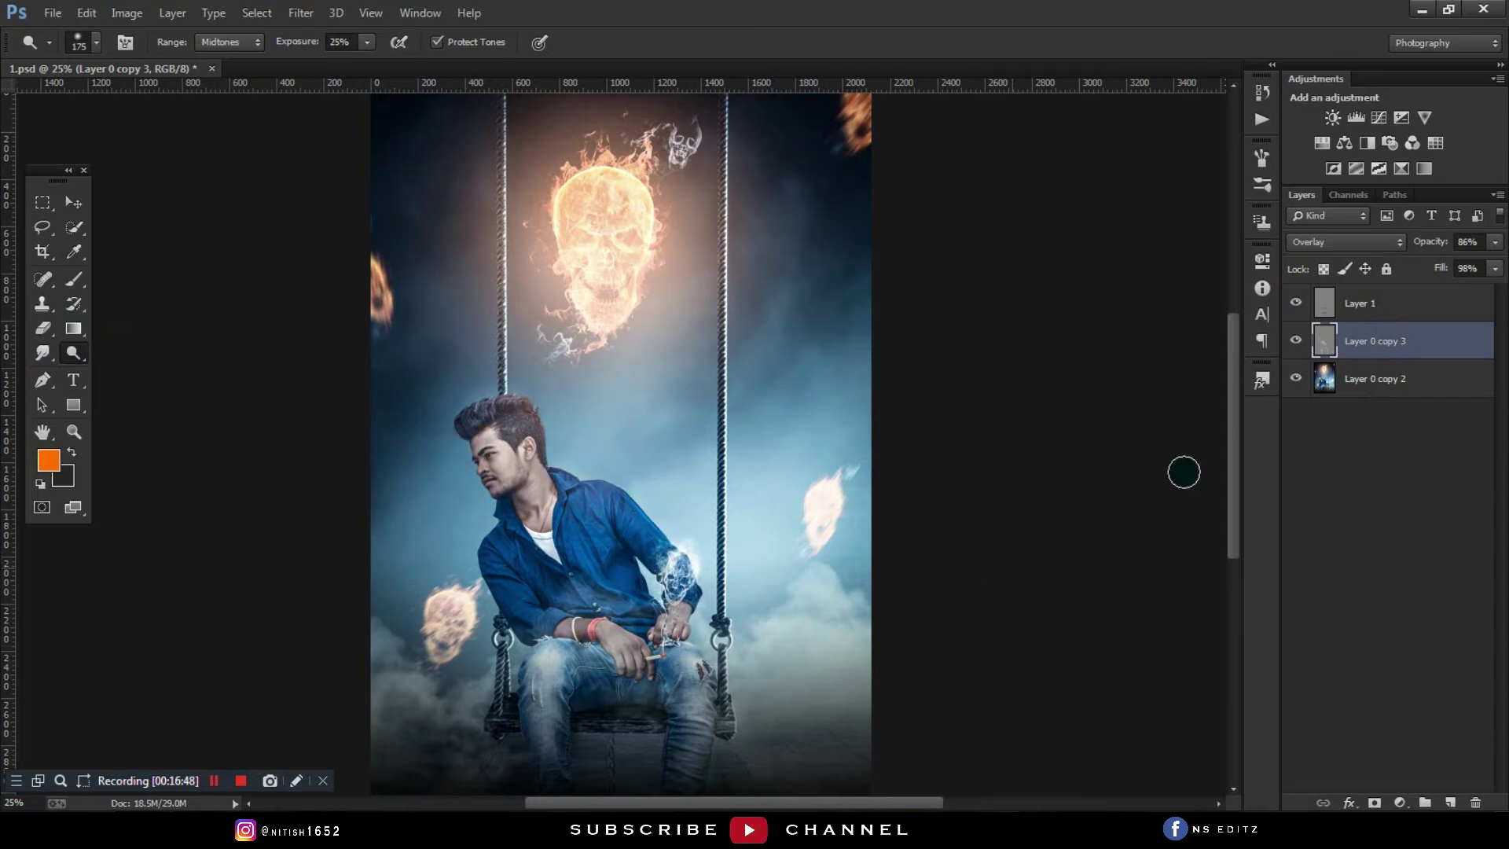
pyautogui.click(1372, 384)
pyautogui.hotkey('ctrl', 'j')
# Step: Set up a Screen-mode brush at 42% flow and size 500 on a new empty layer
pyautogui.click(73, 278)
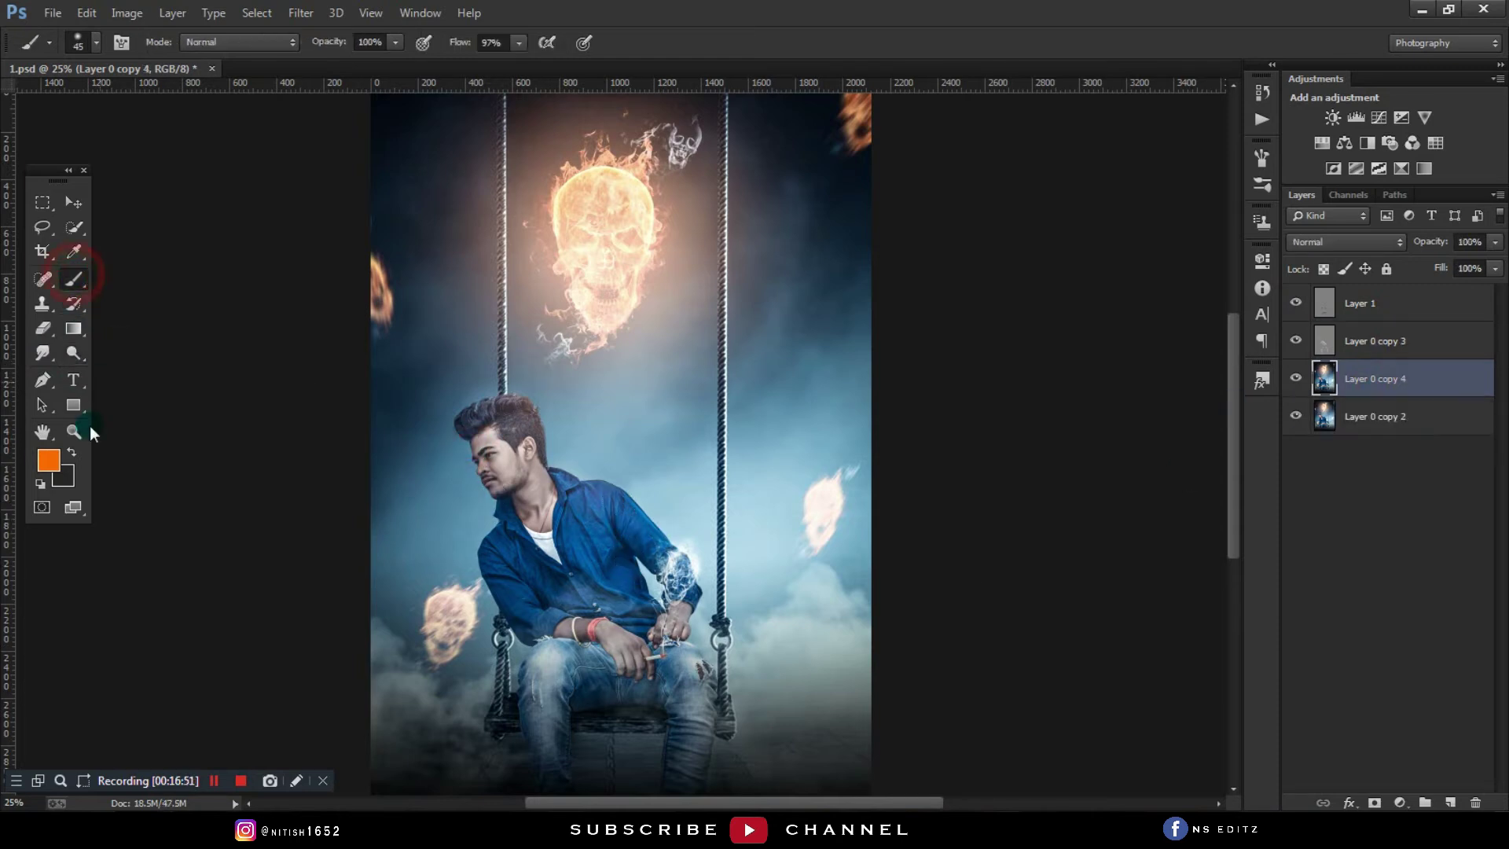
pyautogui.click(291, 43)
pyautogui.click(229, 217)
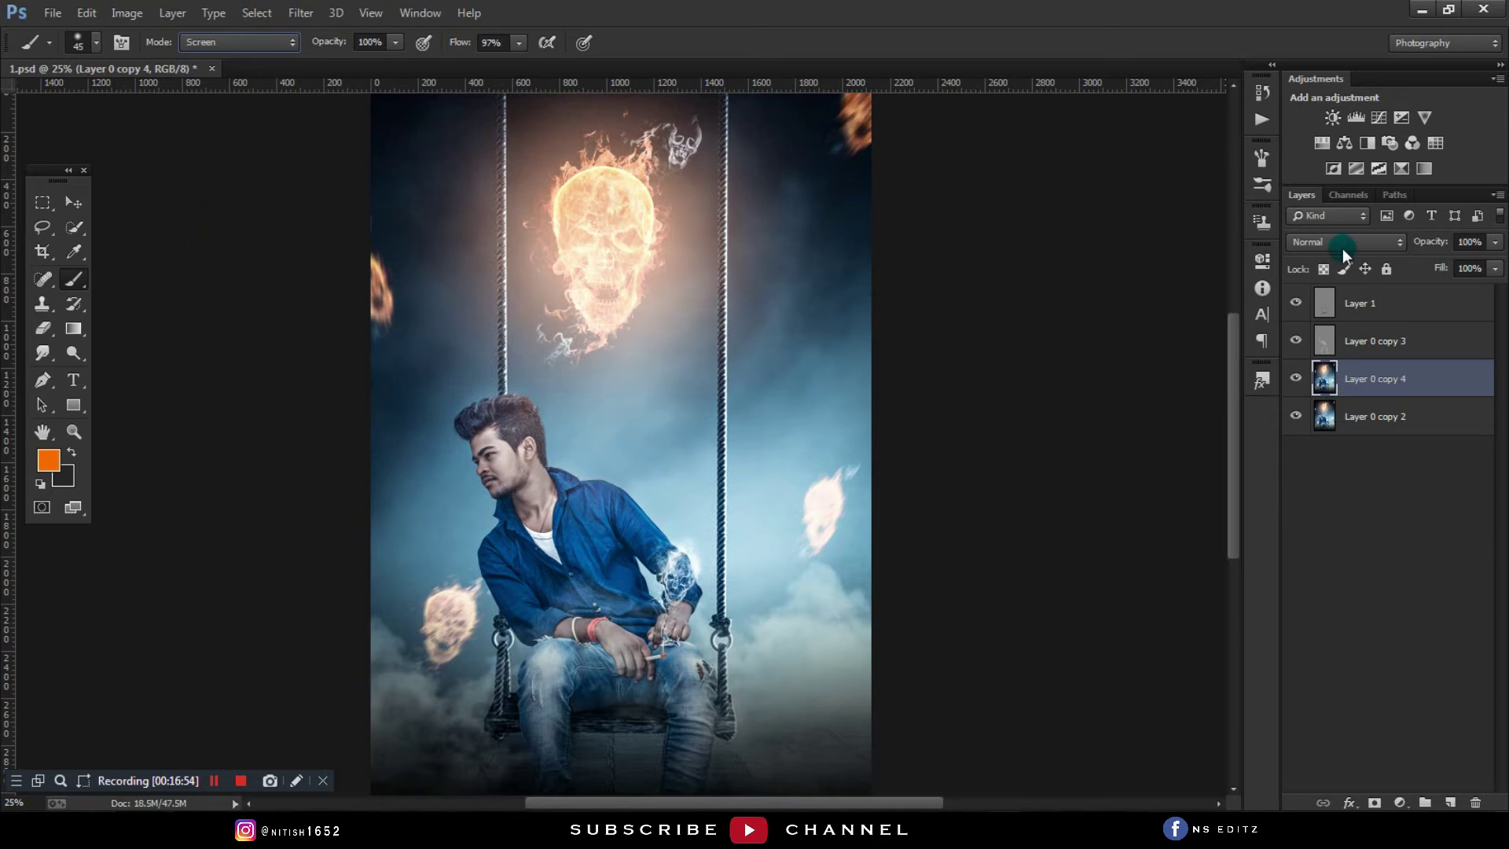
pyautogui.click(1450, 802)
pyautogui.write('53')
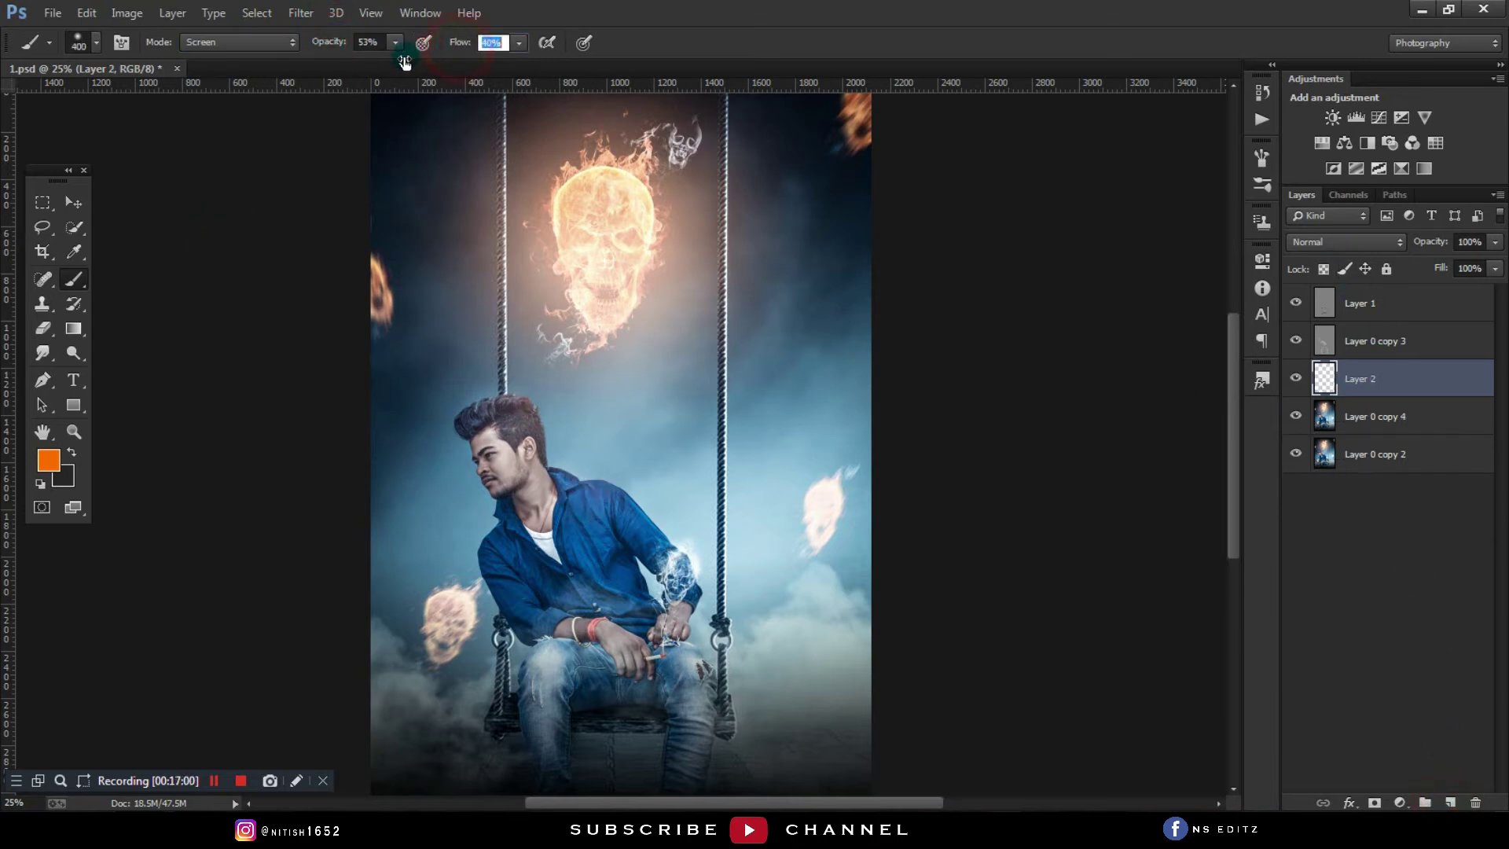
pyautogui.write('42')
pyautogui.press('Return')
pyautogui.press(']')
# Step: Paint orange light over the shoulder, sleeve and top of the hair
pyautogui.hotkey('ctrl', '+')
pyautogui.hotkey('ctrl', '+')
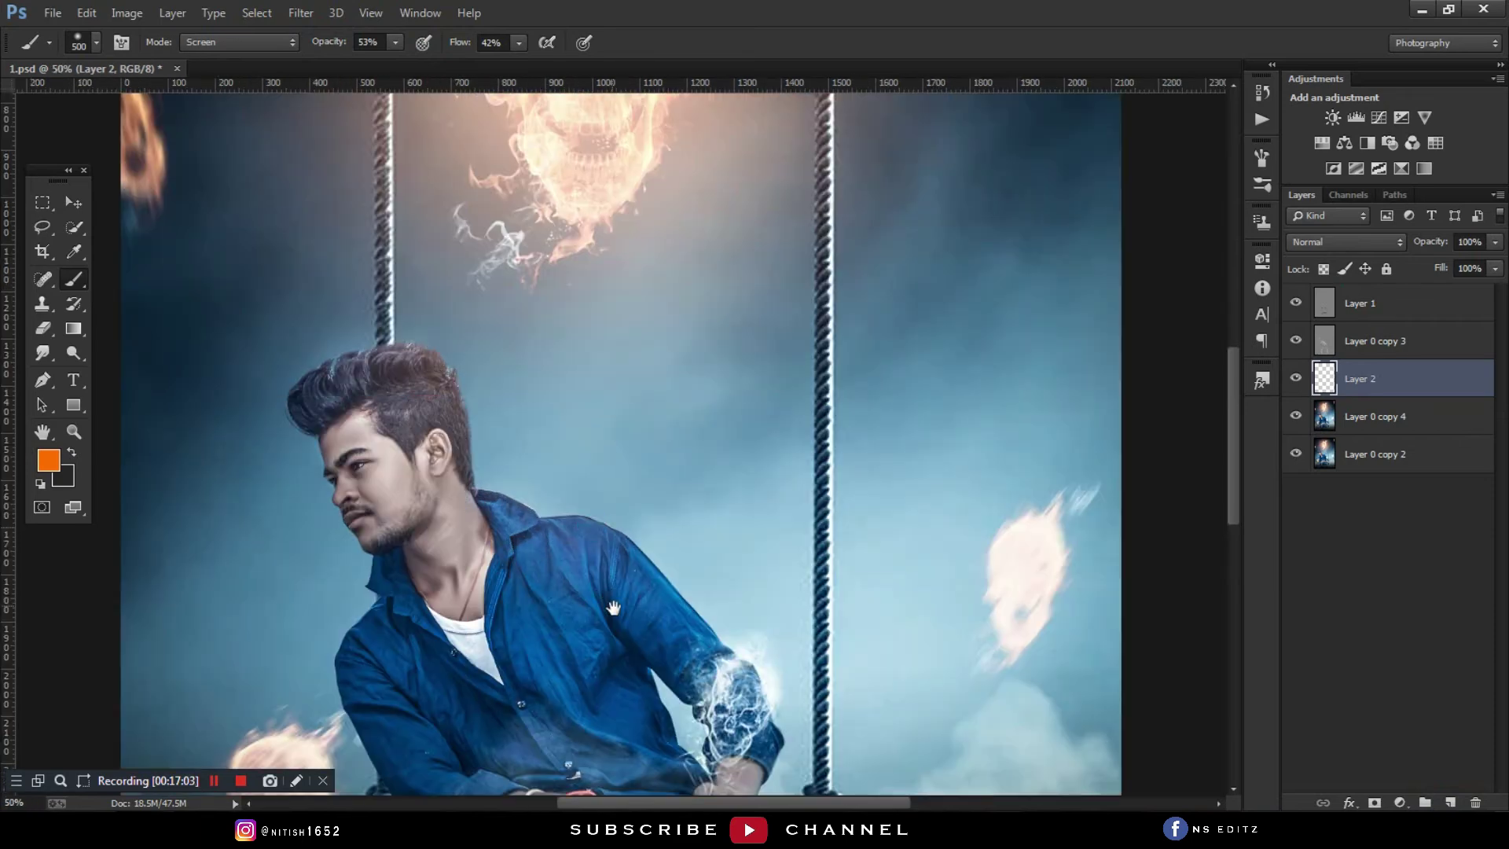
pyautogui.moveTo(825, 512); pyautogui.dragTo(674, 404)
pyautogui.moveTo(484, 358); pyautogui.dragTo(614, 440)
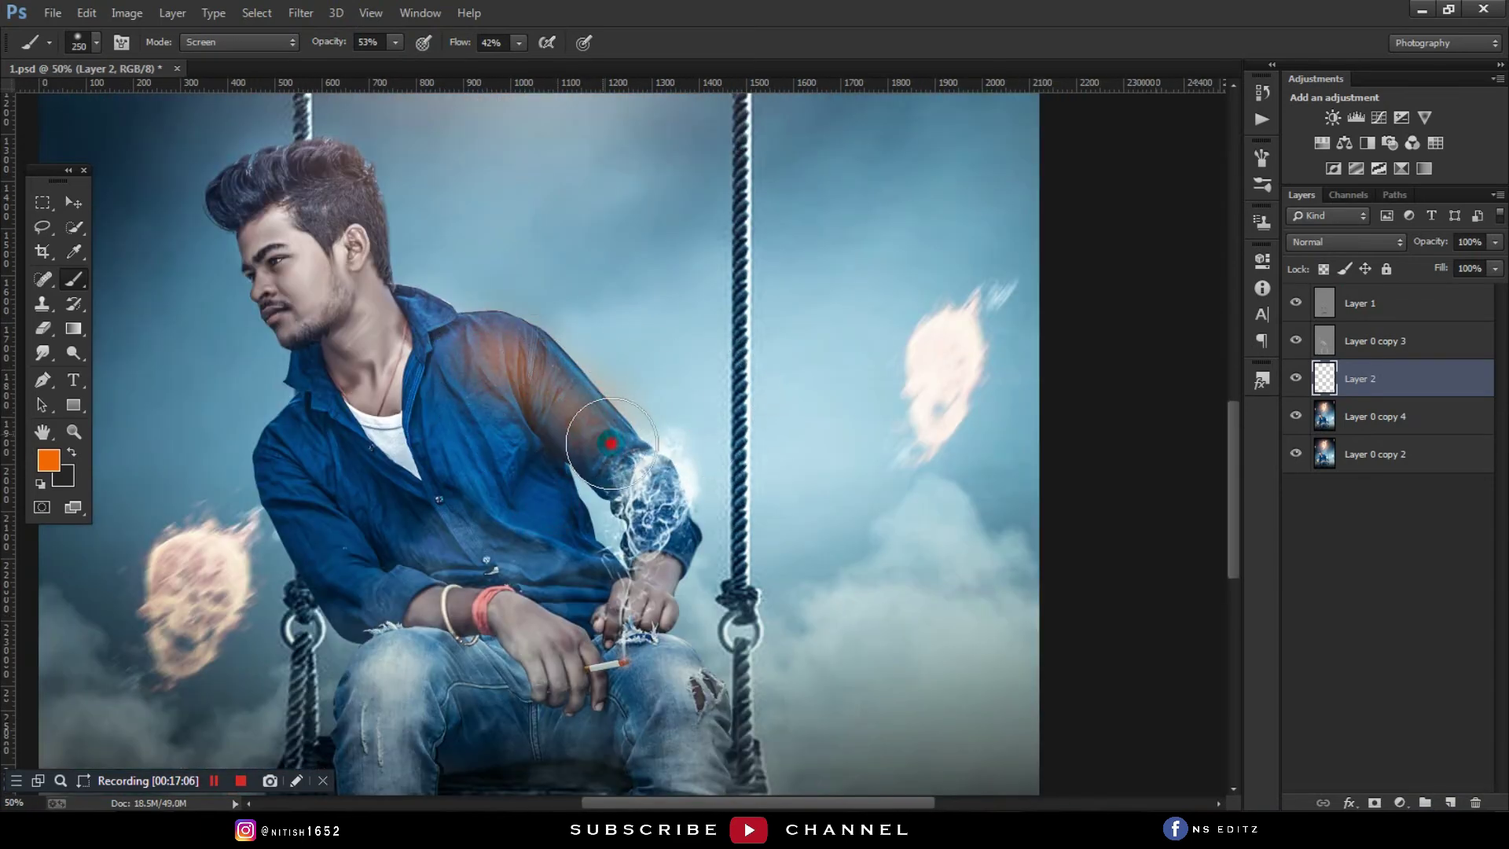
pyautogui.press('[')
pyautogui.press('[')
pyautogui.moveTo(332, 172); pyautogui.dragTo(328, 233)
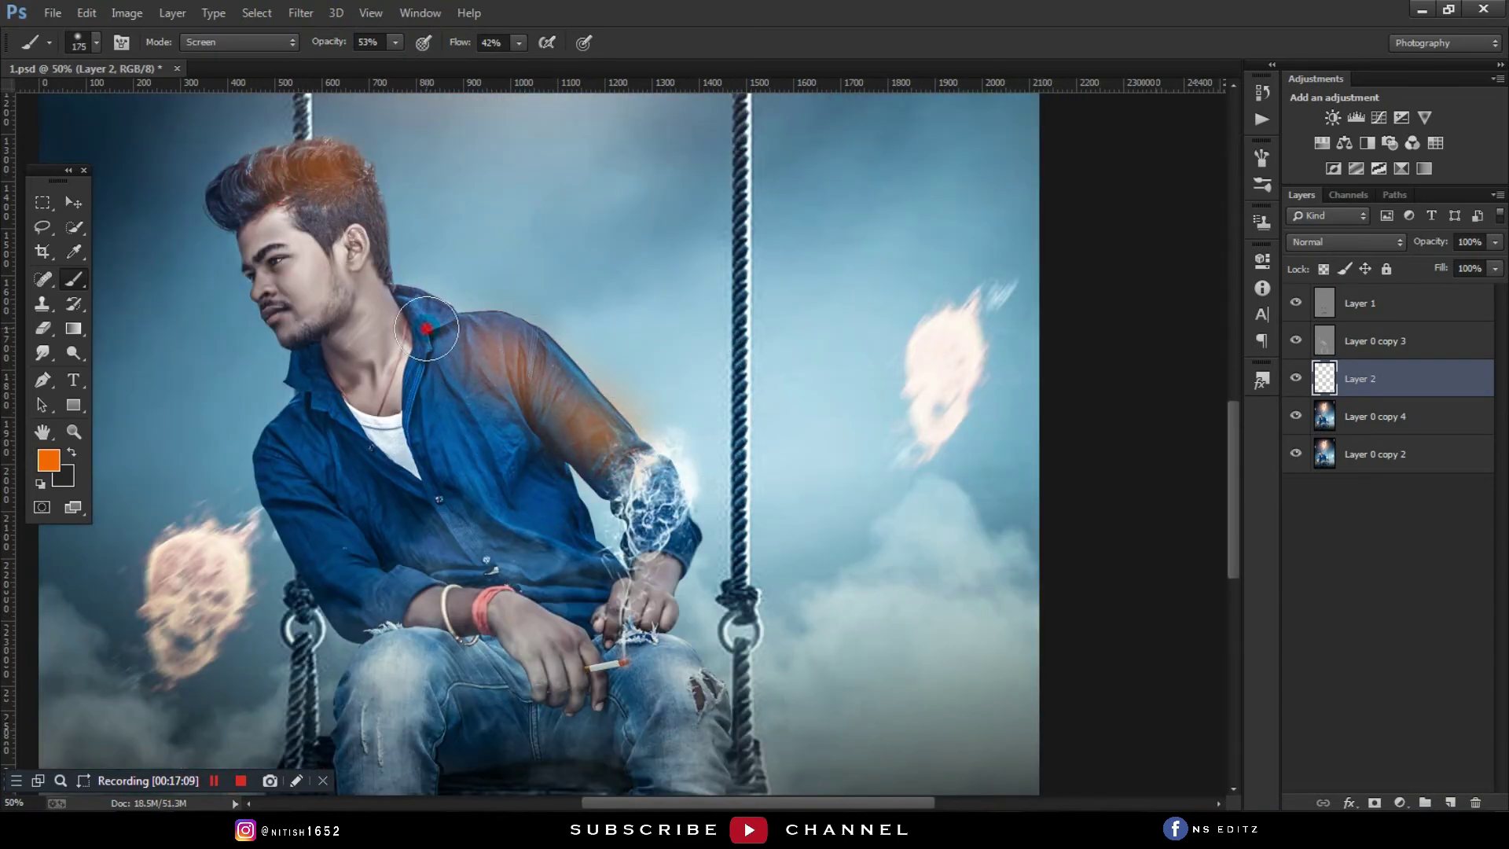
# Step: Set the rim light layer to Screen, lower opacity to 54% and fill, then compare
pyautogui.click(1337, 242)
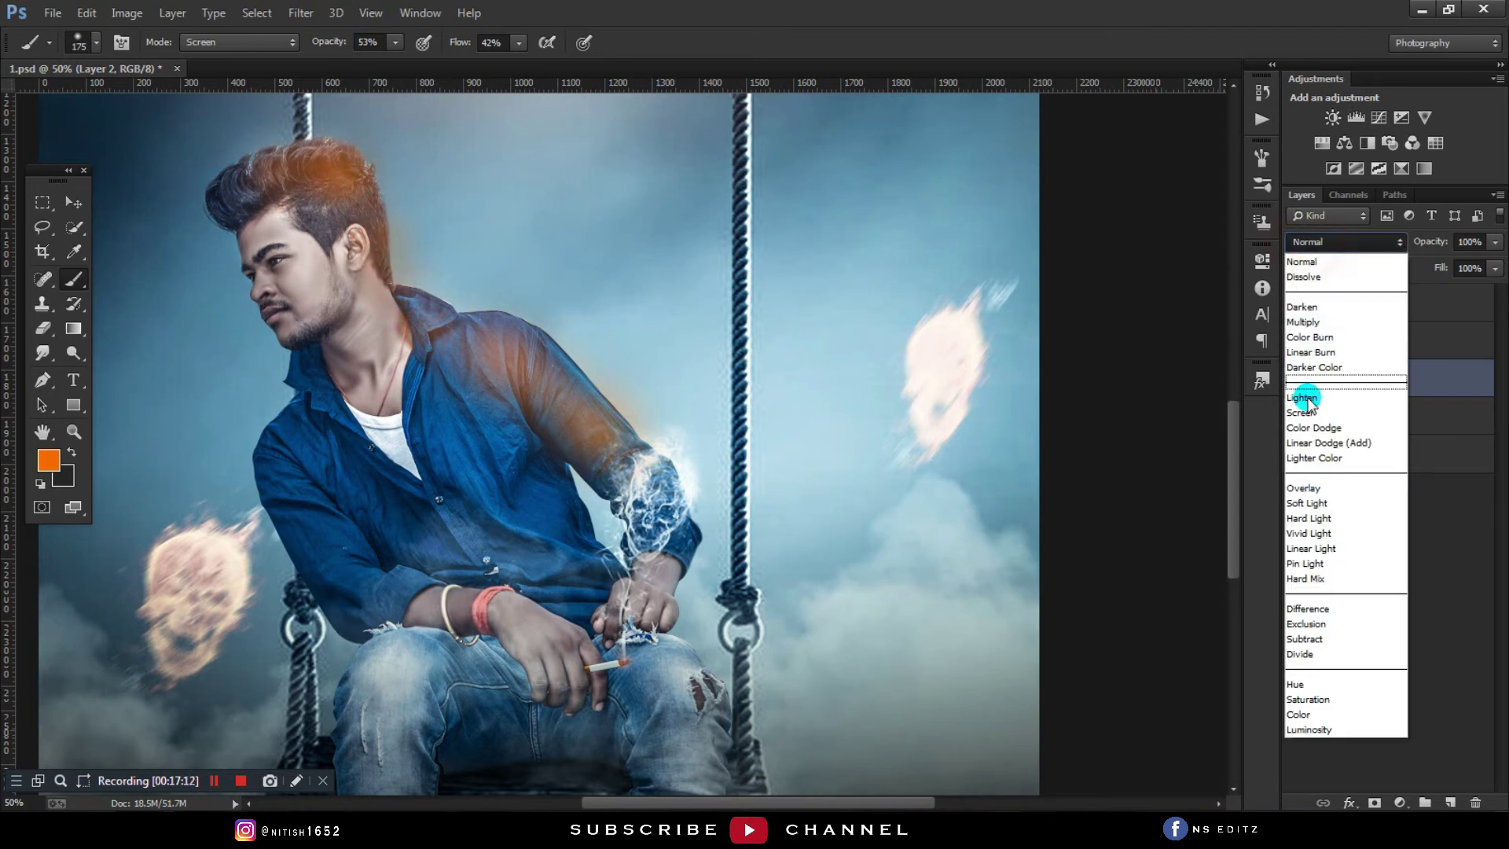
pyautogui.click(1305, 411)
pyautogui.moveTo(1429, 246)
pyautogui.mouseDown()
pyautogui.moveTo(1407, 250)
pyautogui.moveTo(1410, 271)
pyautogui.moveTo(1386, 271)
pyautogui.mouseUp()
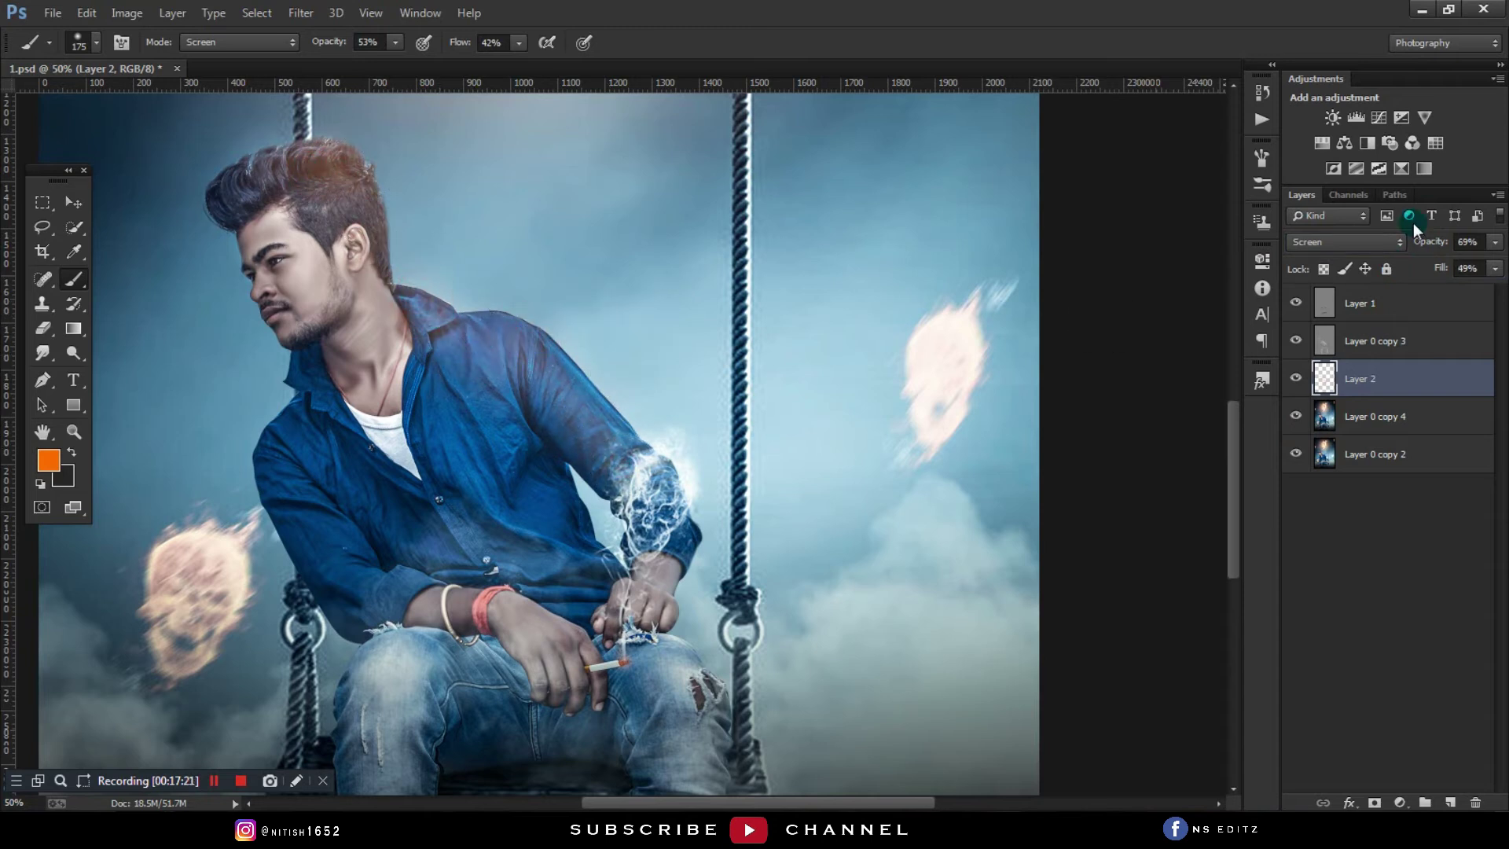
pyautogui.moveTo(1425, 270); pyautogui.dragTo(1414, 270)
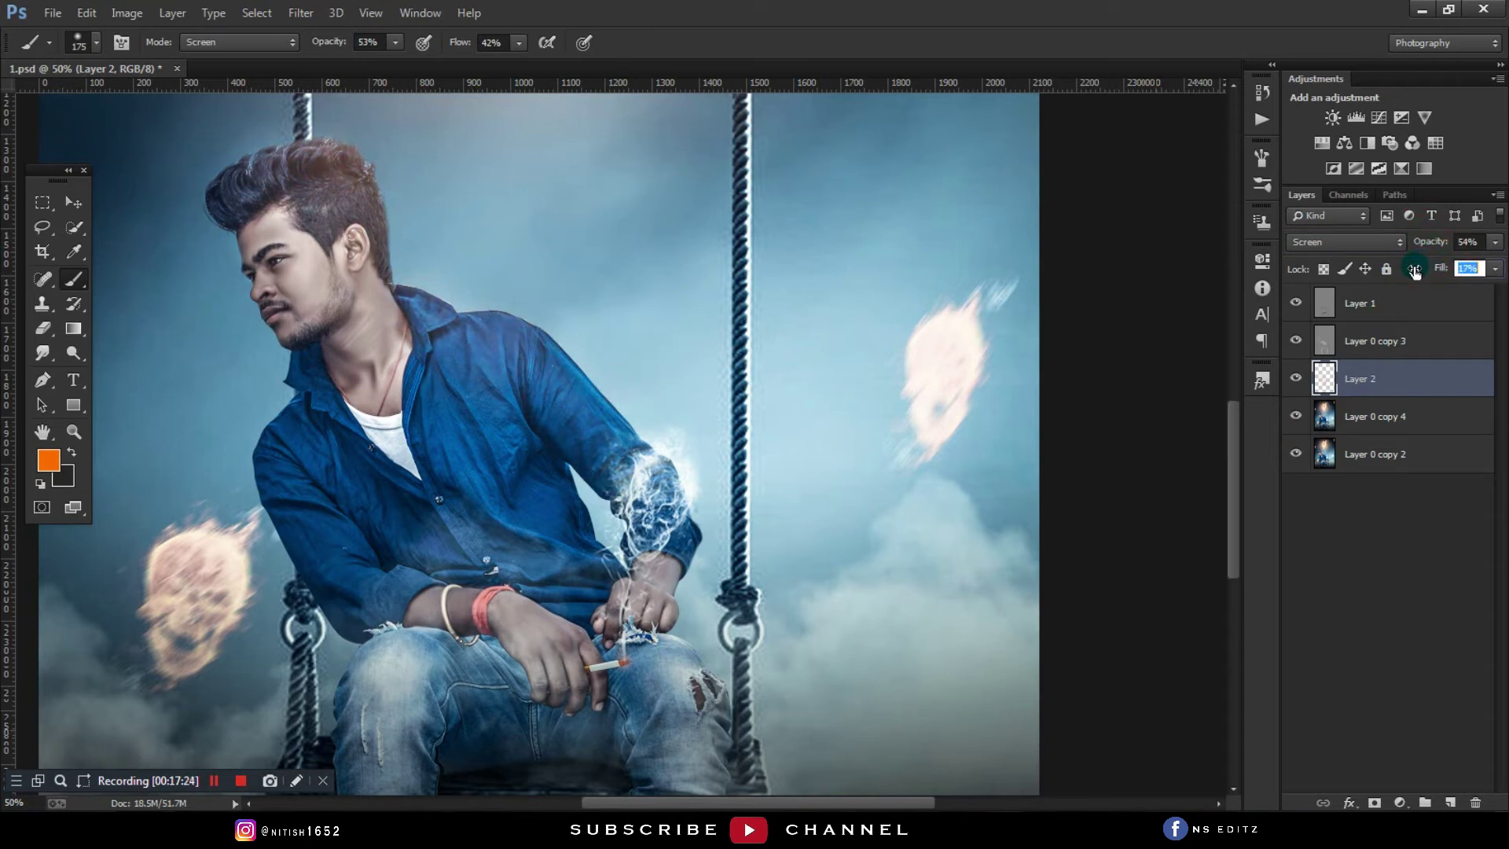
pyautogui.click(37, 337)
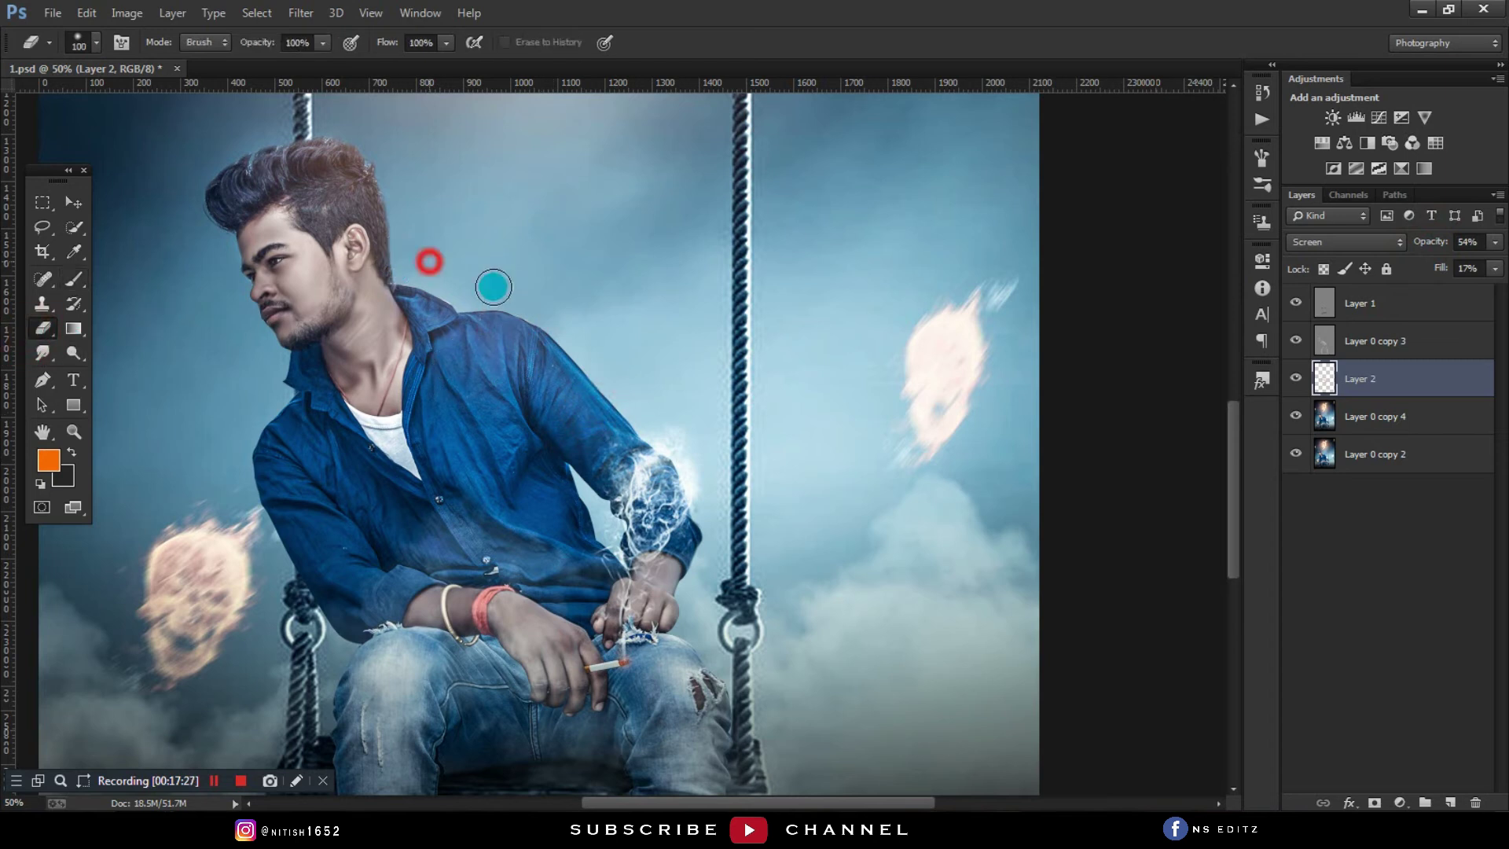
pyautogui.click(1297, 382)
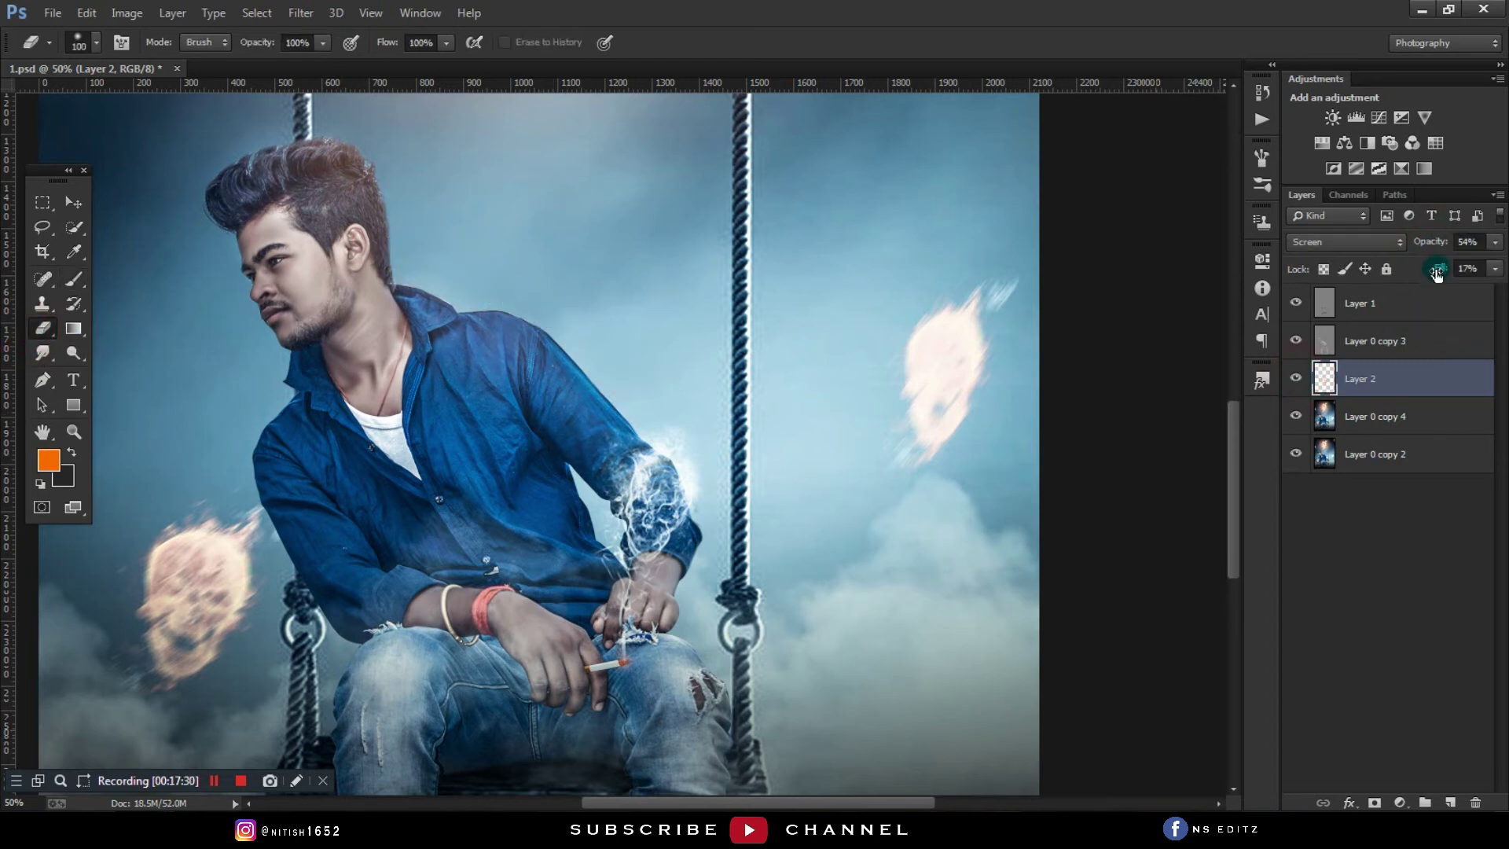
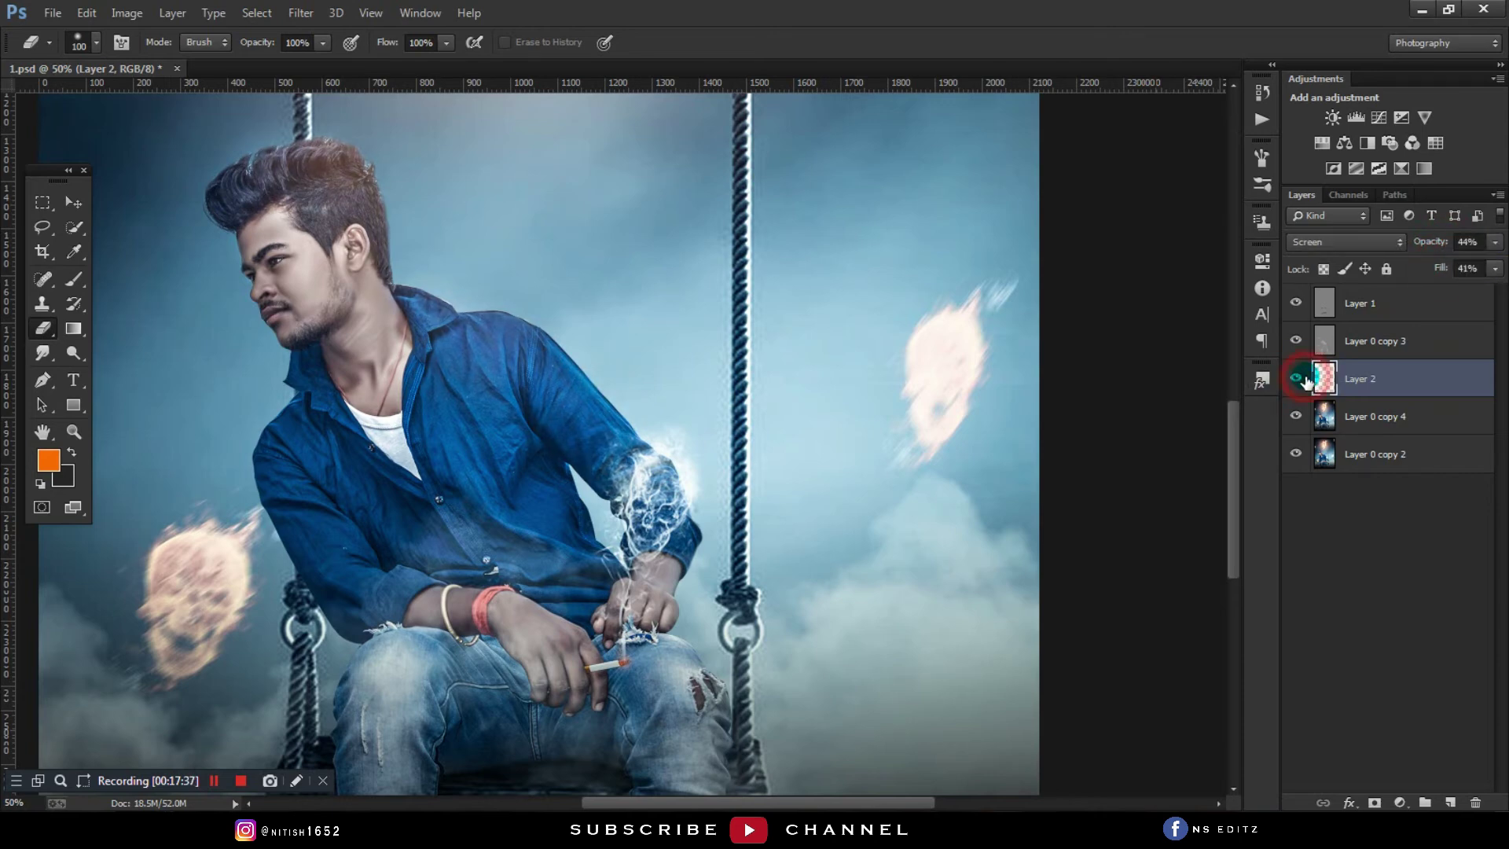
# Step: Erase Layer 2's glow beside the man's hair with a 700-size eraser, then compare Layer 2 hidden and shown
pyautogui.hotkey('ctrl', '-')
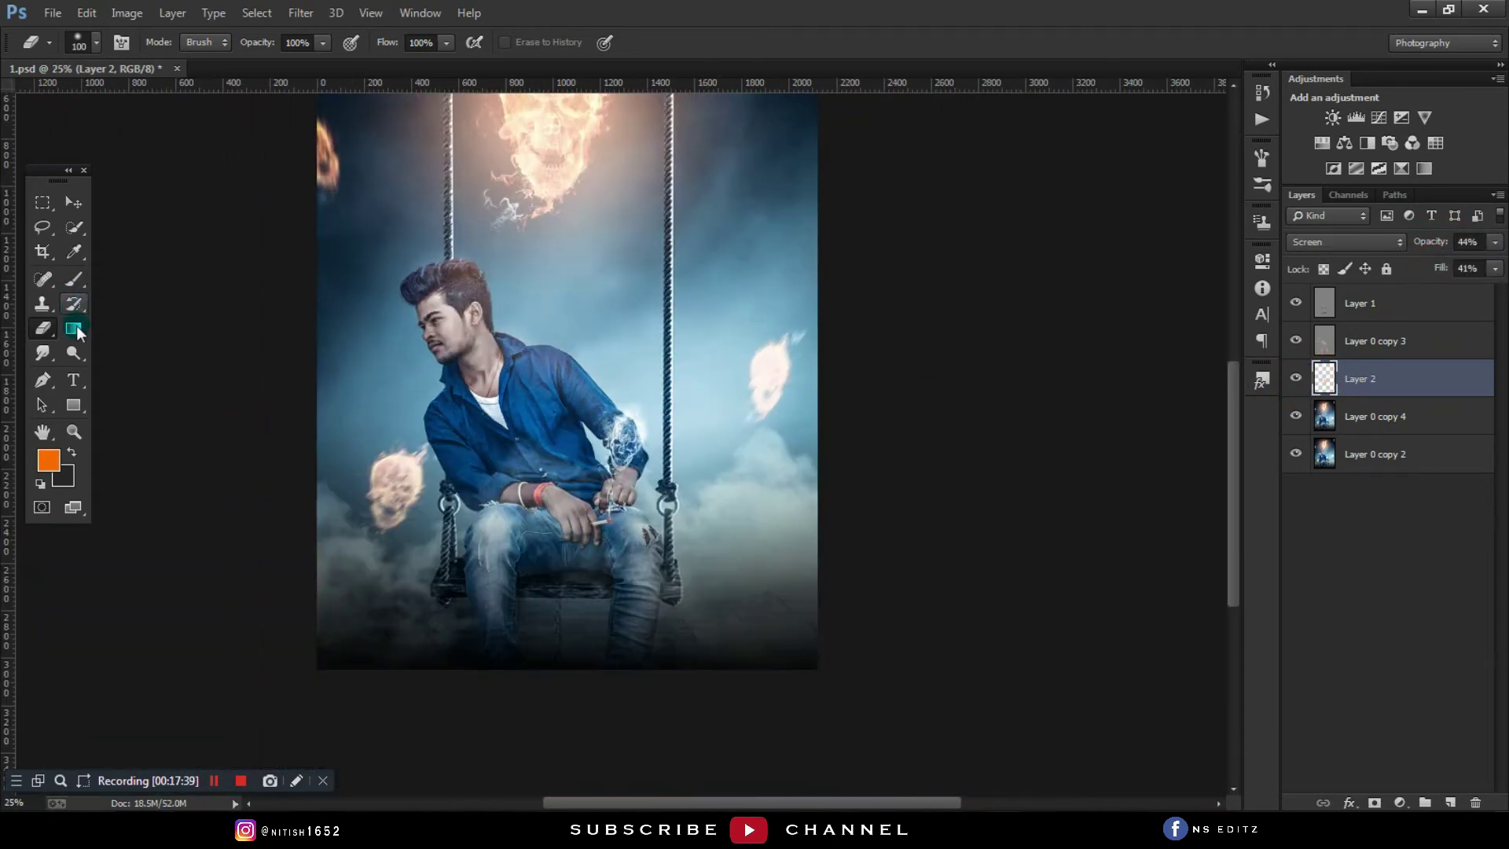
pyautogui.press(']')
pyautogui.press(']')
pyautogui.press(']')
pyautogui.press(']')
pyautogui.press(']')
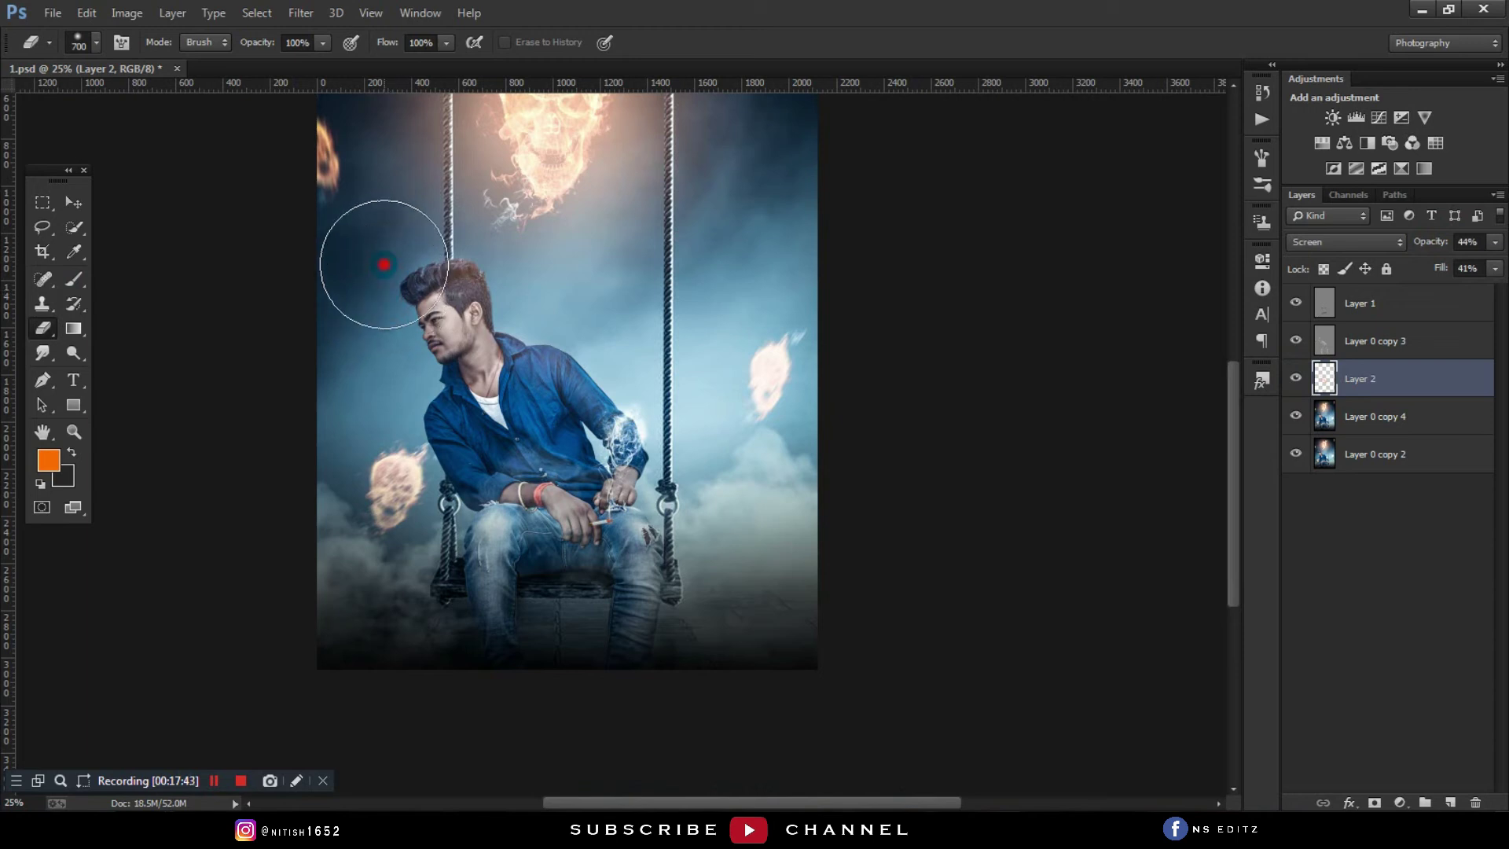
pyautogui.moveTo(387, 252); pyautogui.dragTo(397, 219)
pyautogui.click(74, 202)
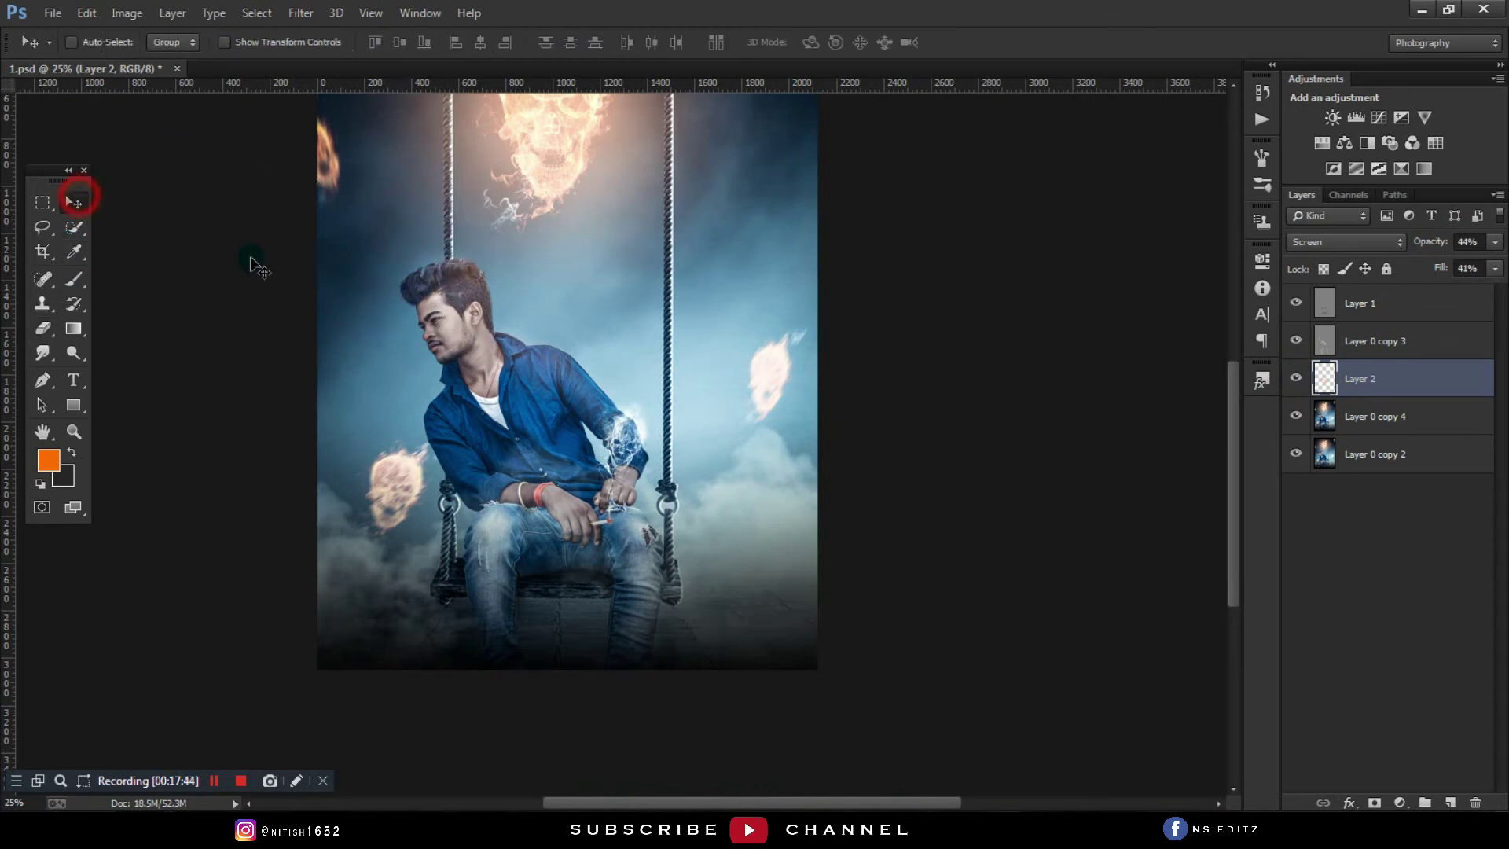
pyautogui.click(1297, 379)
pyautogui.click(1297, 379)
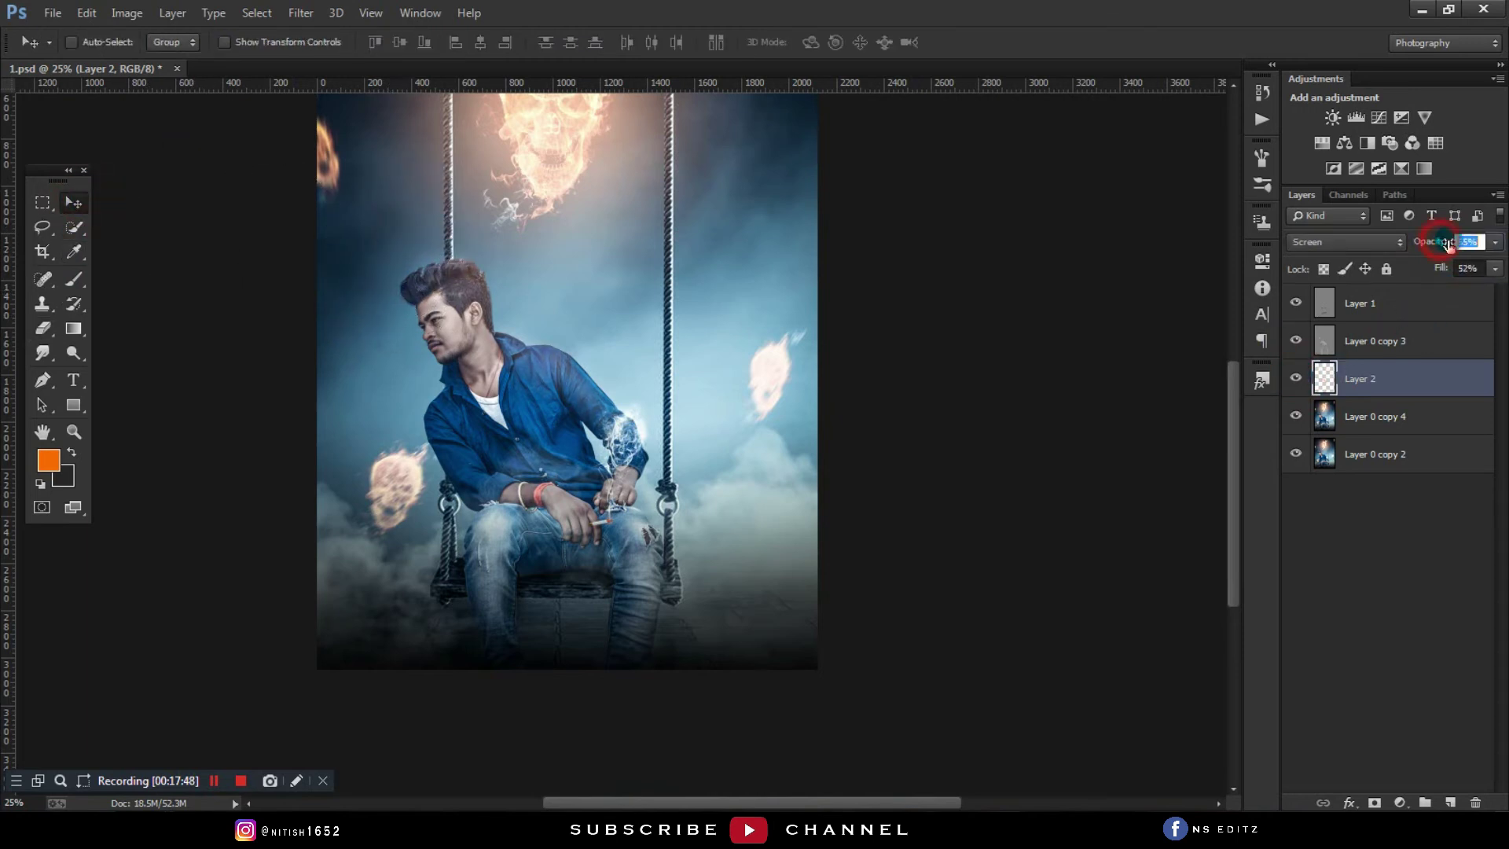
# Step: Apply a 45.6-pixel Gaussian Blur to Layer 2's glow
pyautogui.click(301, 12)
pyautogui.moveTo(313, 239)
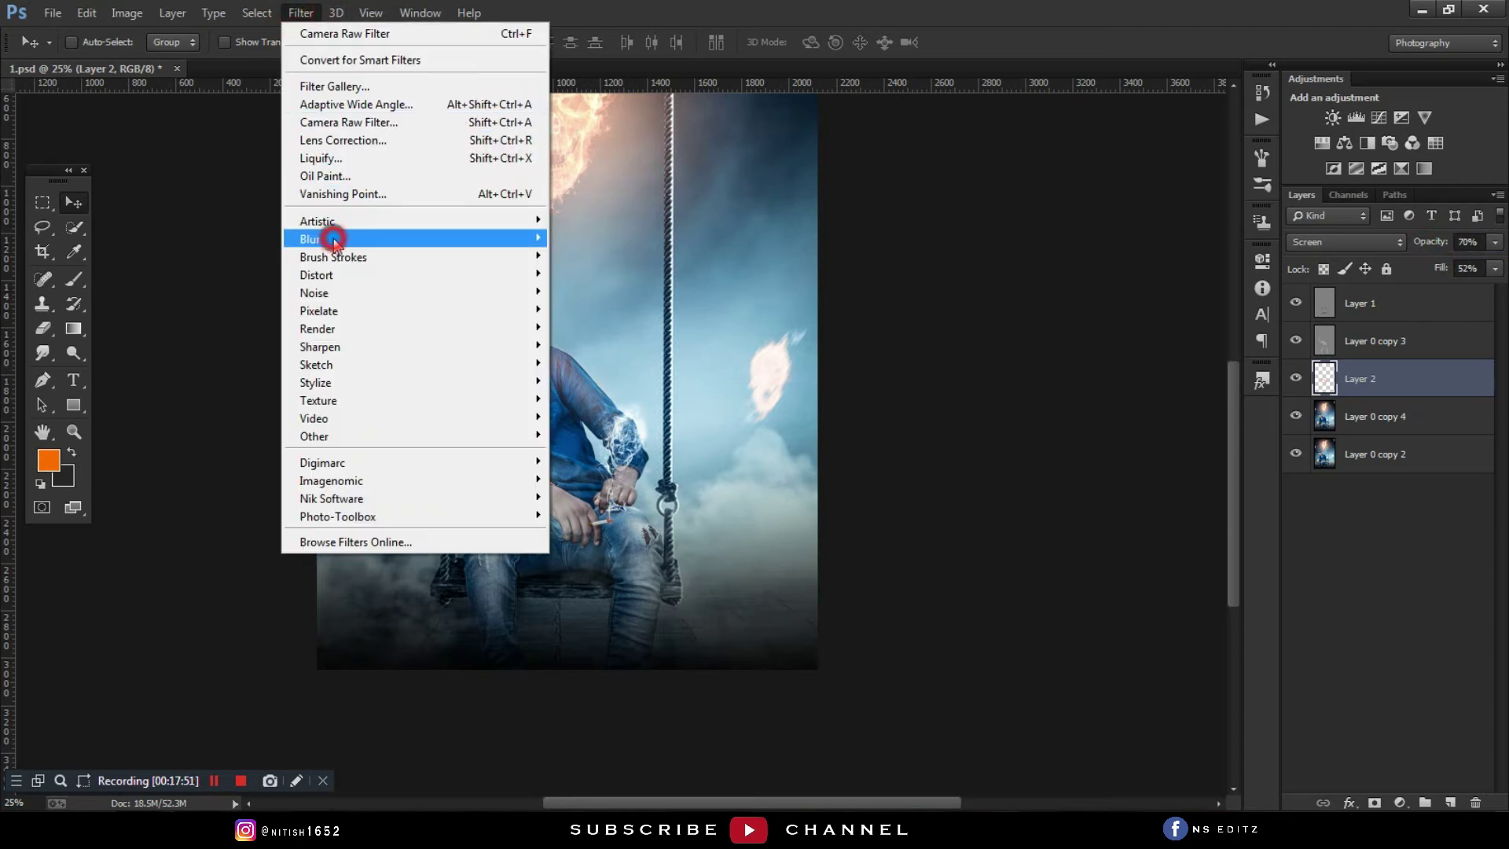
pyautogui.click(621, 370)
pyautogui.moveTo(380, 453); pyautogui.dragTo(353, 454)
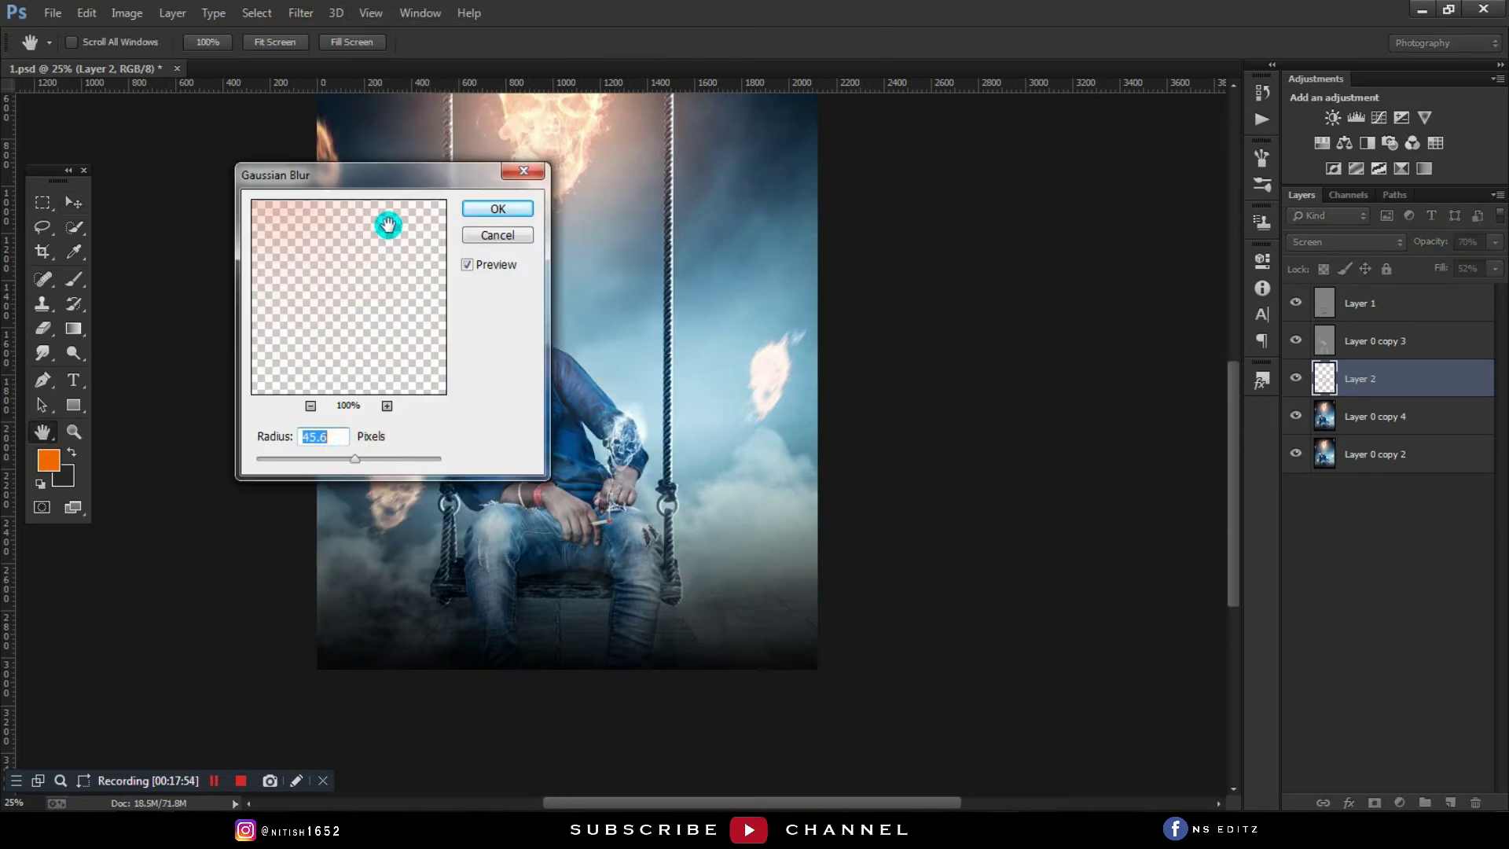
pyautogui.moveTo(402, 178); pyautogui.dragTo(196, 177)
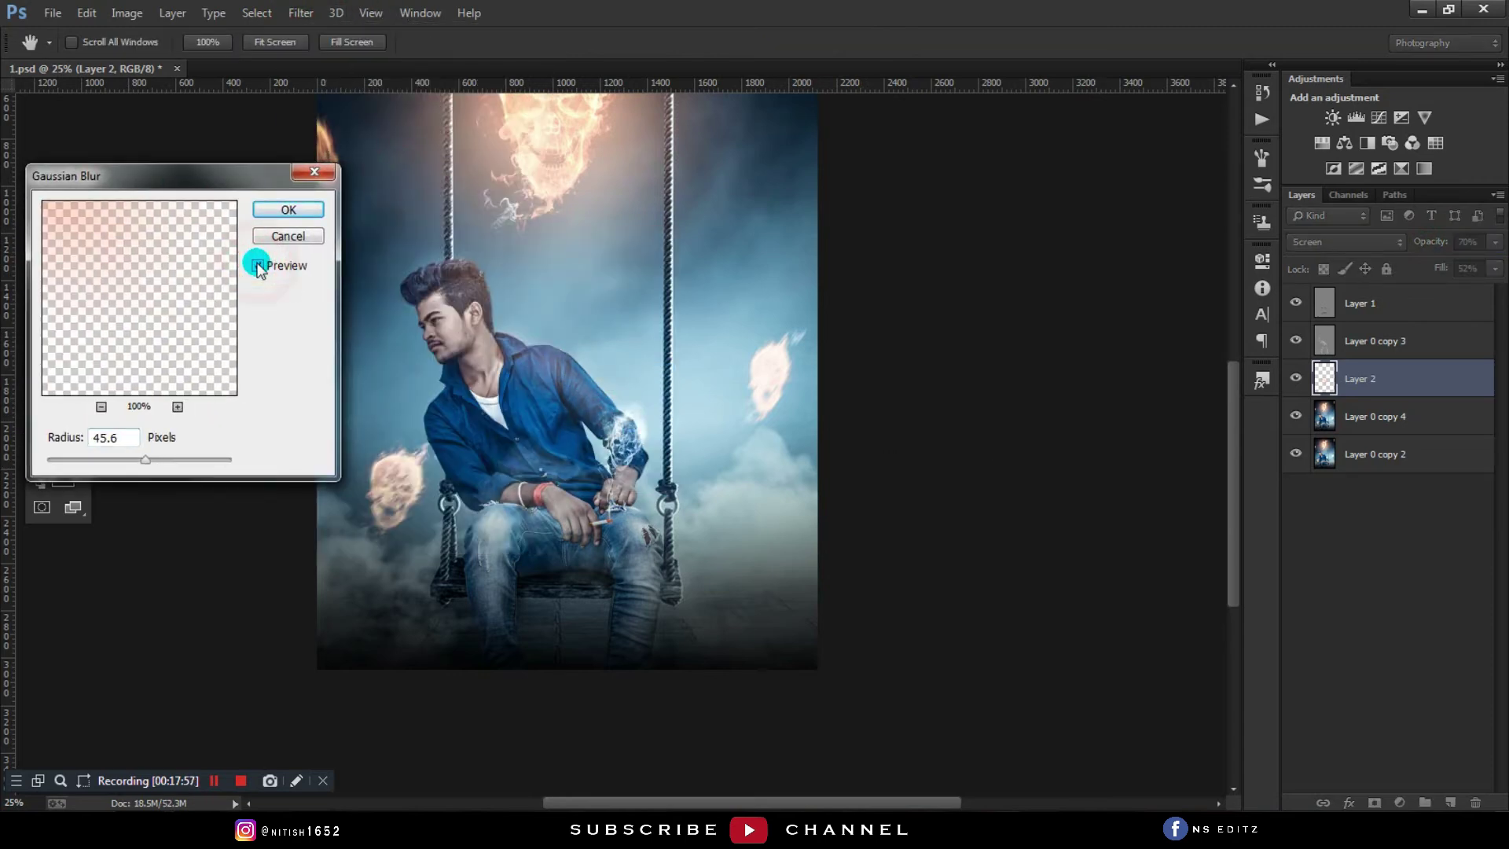
pyautogui.click(288, 209)
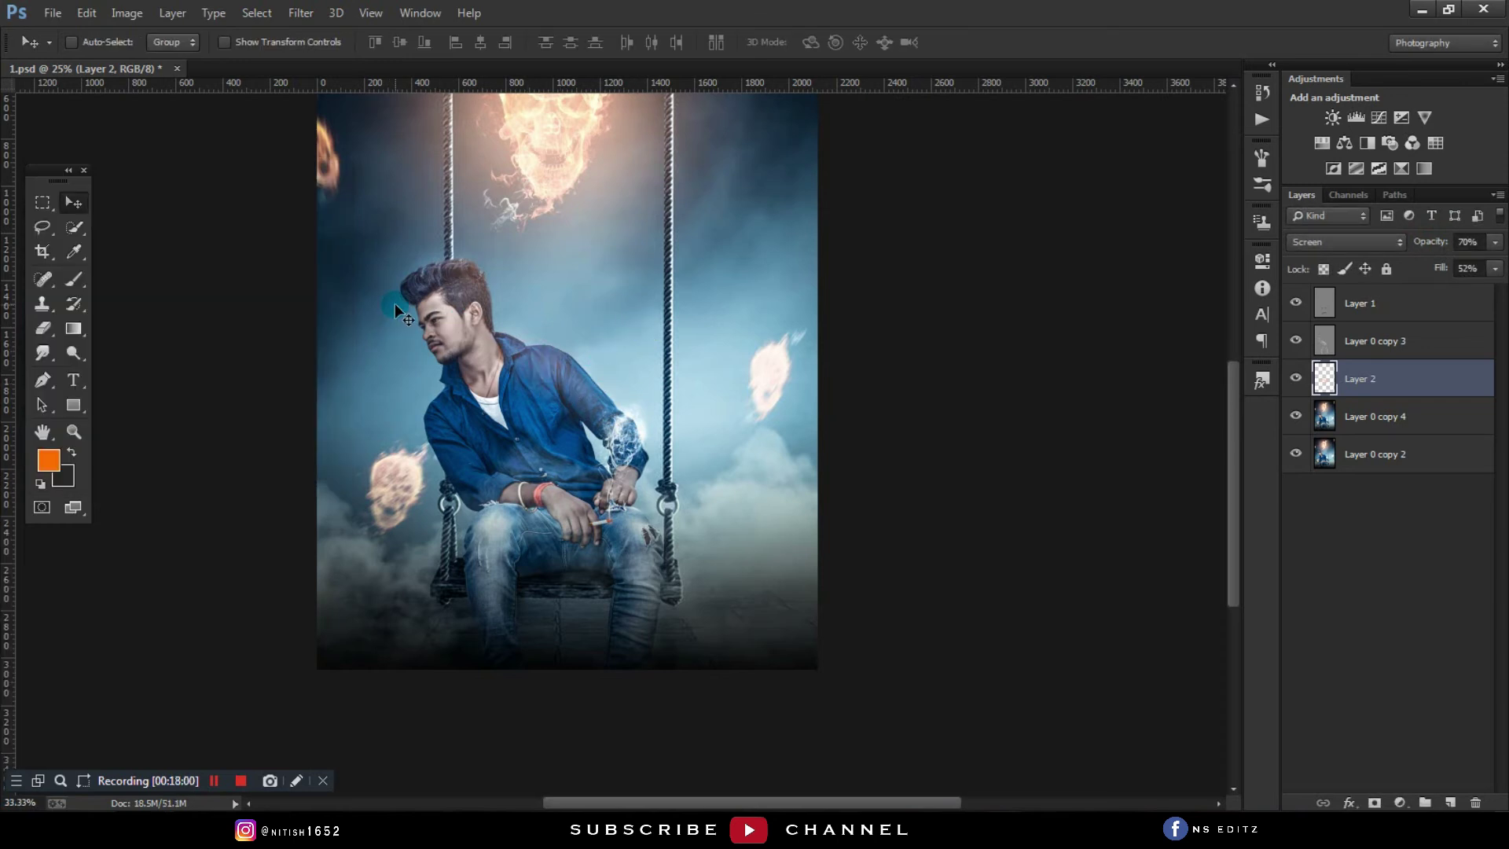
pyautogui.hotkey('ctrl', '+')
# Step: Paint a soft glow over the man's arm with a 700-size brush at 36% flow
pyautogui.click(40, 326)
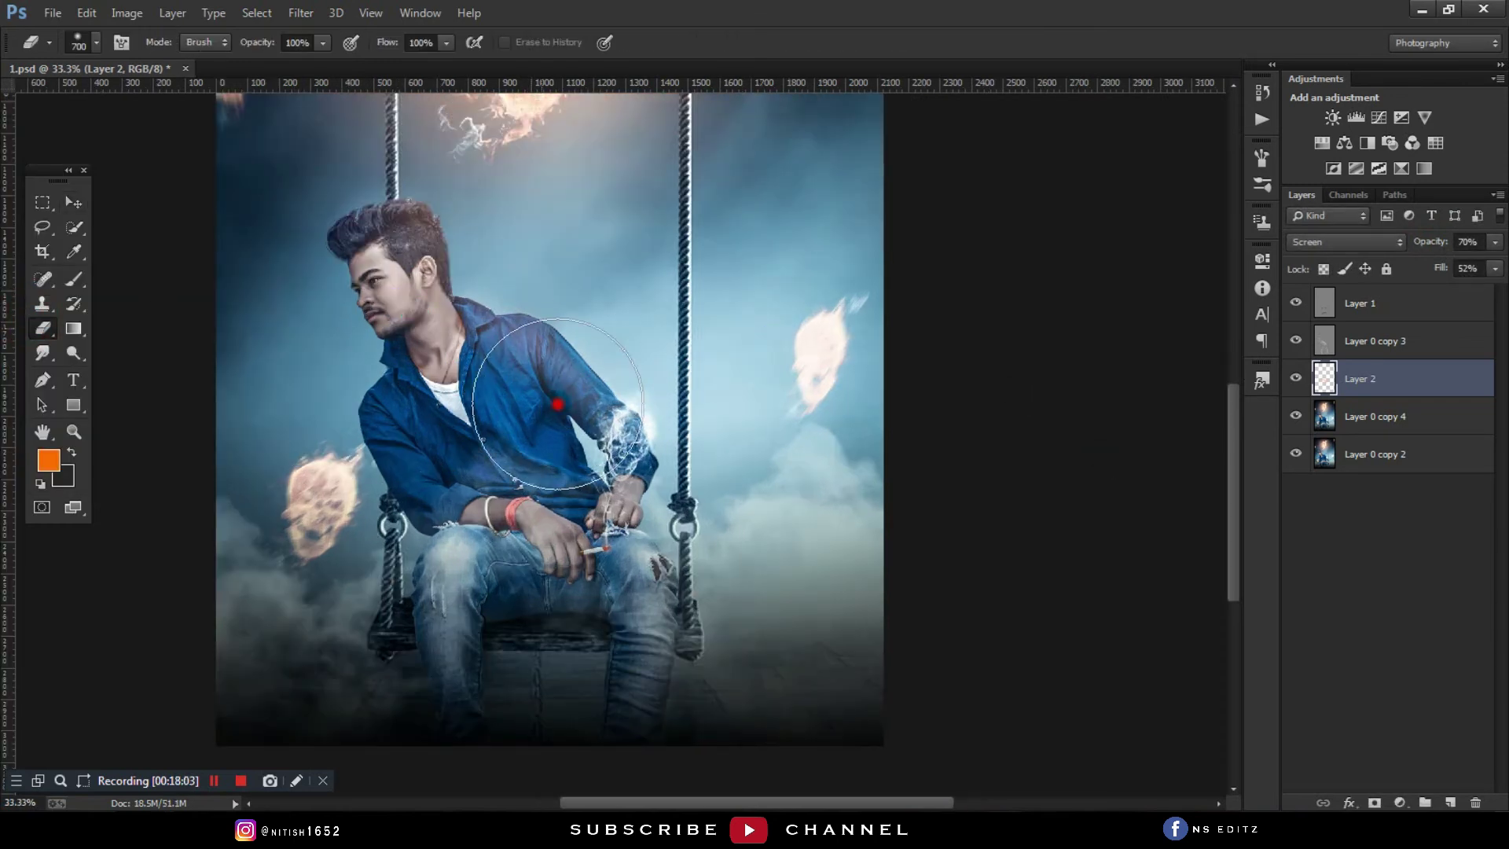
pyautogui.click(73, 283)
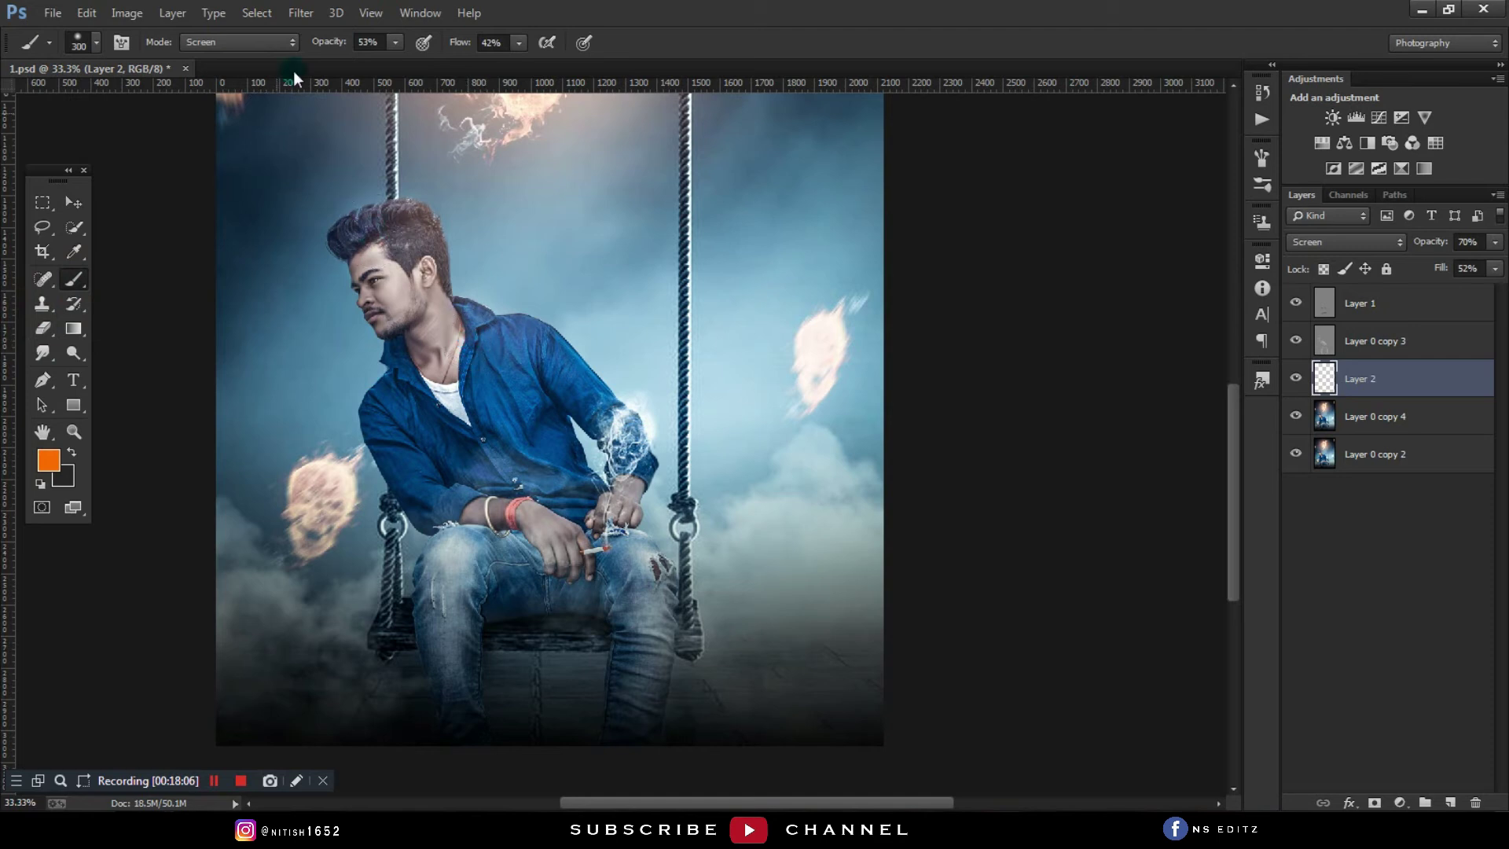
pyautogui.moveTo(472, 49); pyautogui.dragTo(467, 49)
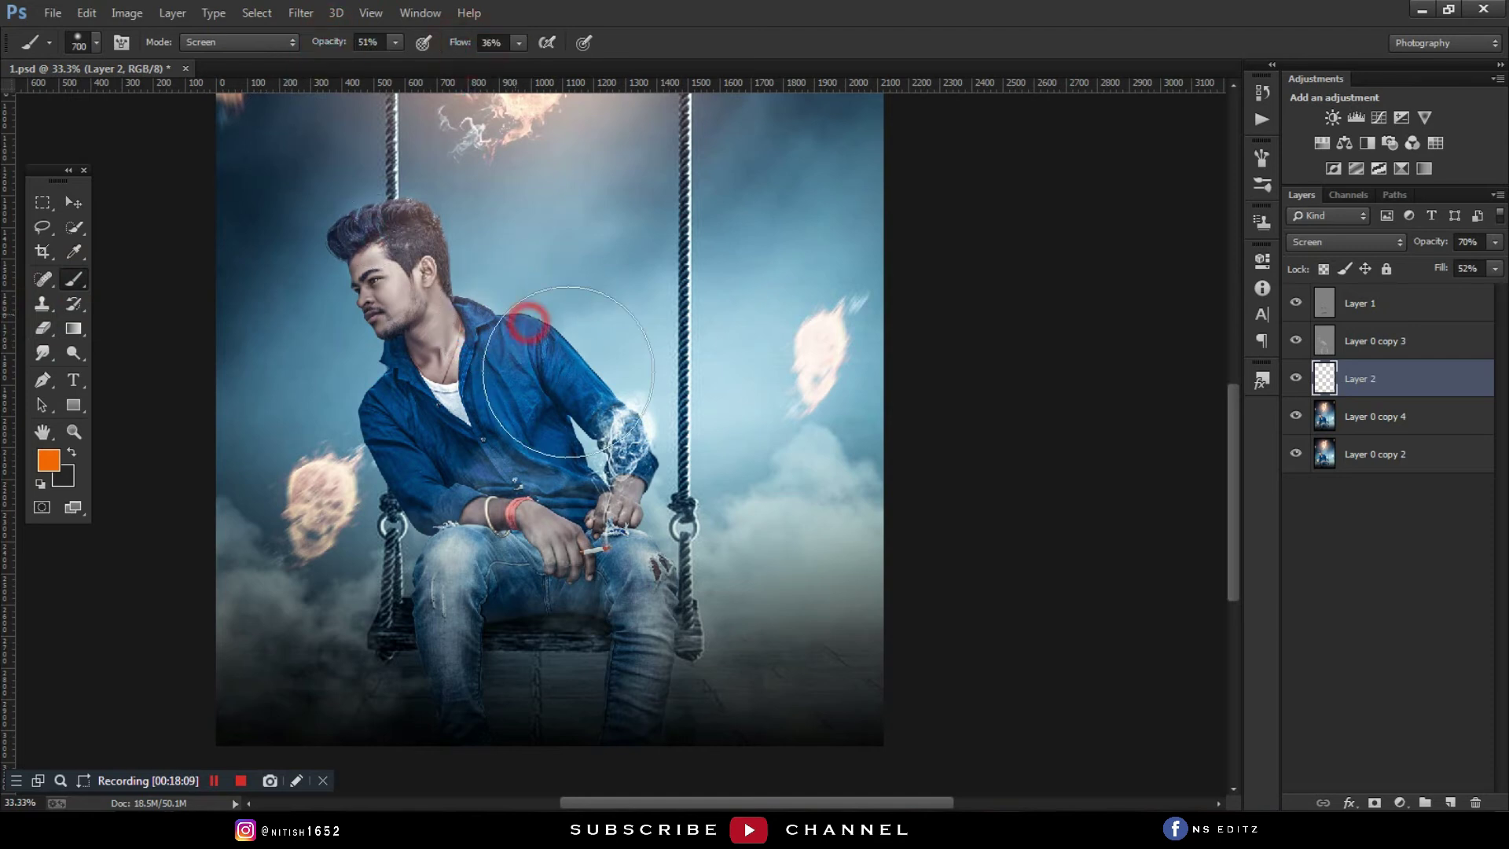
pyautogui.press(']')
pyautogui.press(']')
pyautogui.press(']')
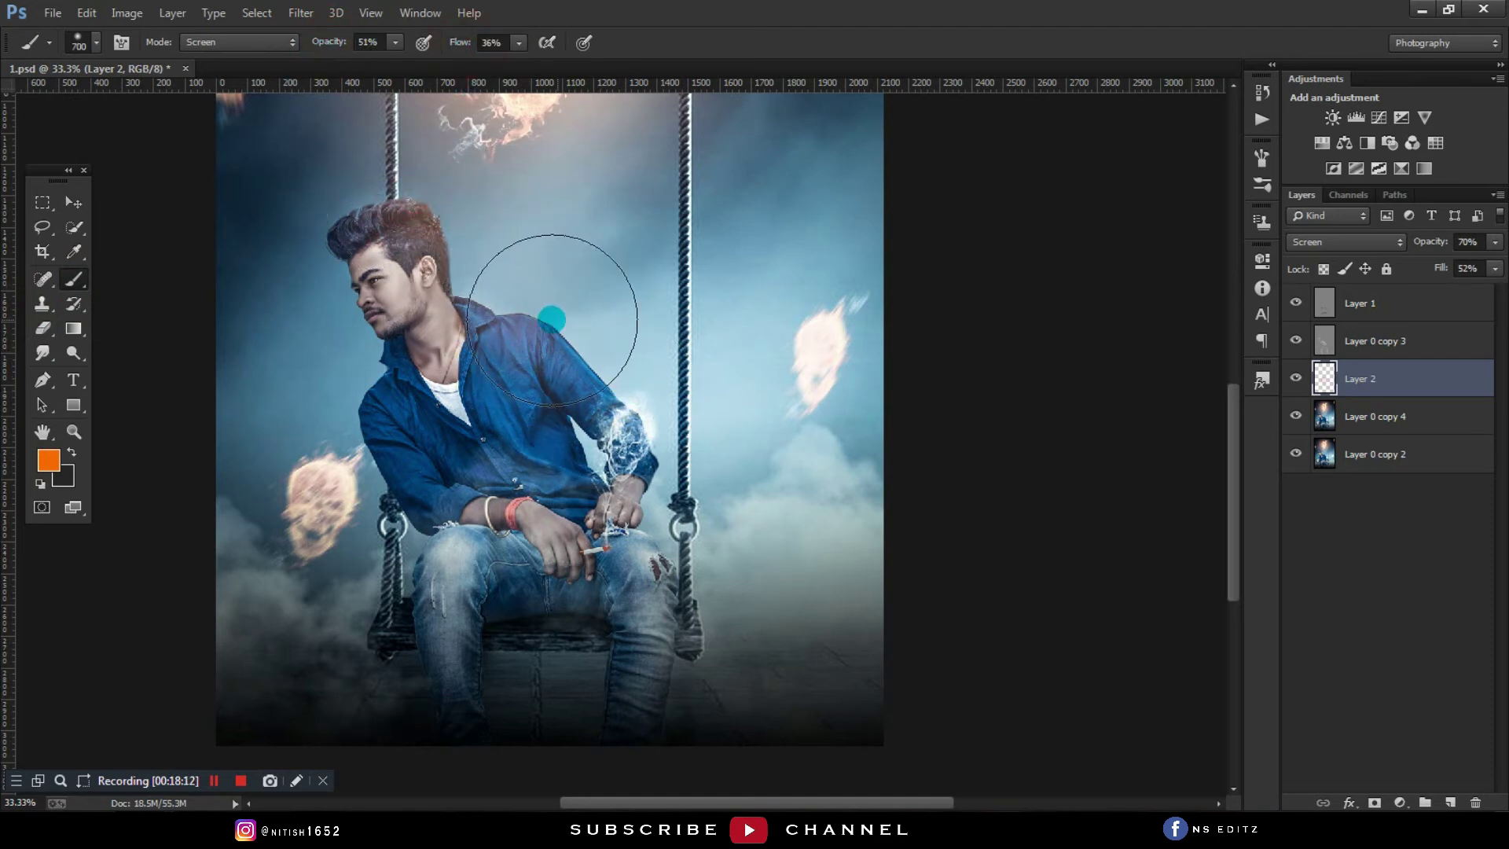
pyautogui.click(632, 403)
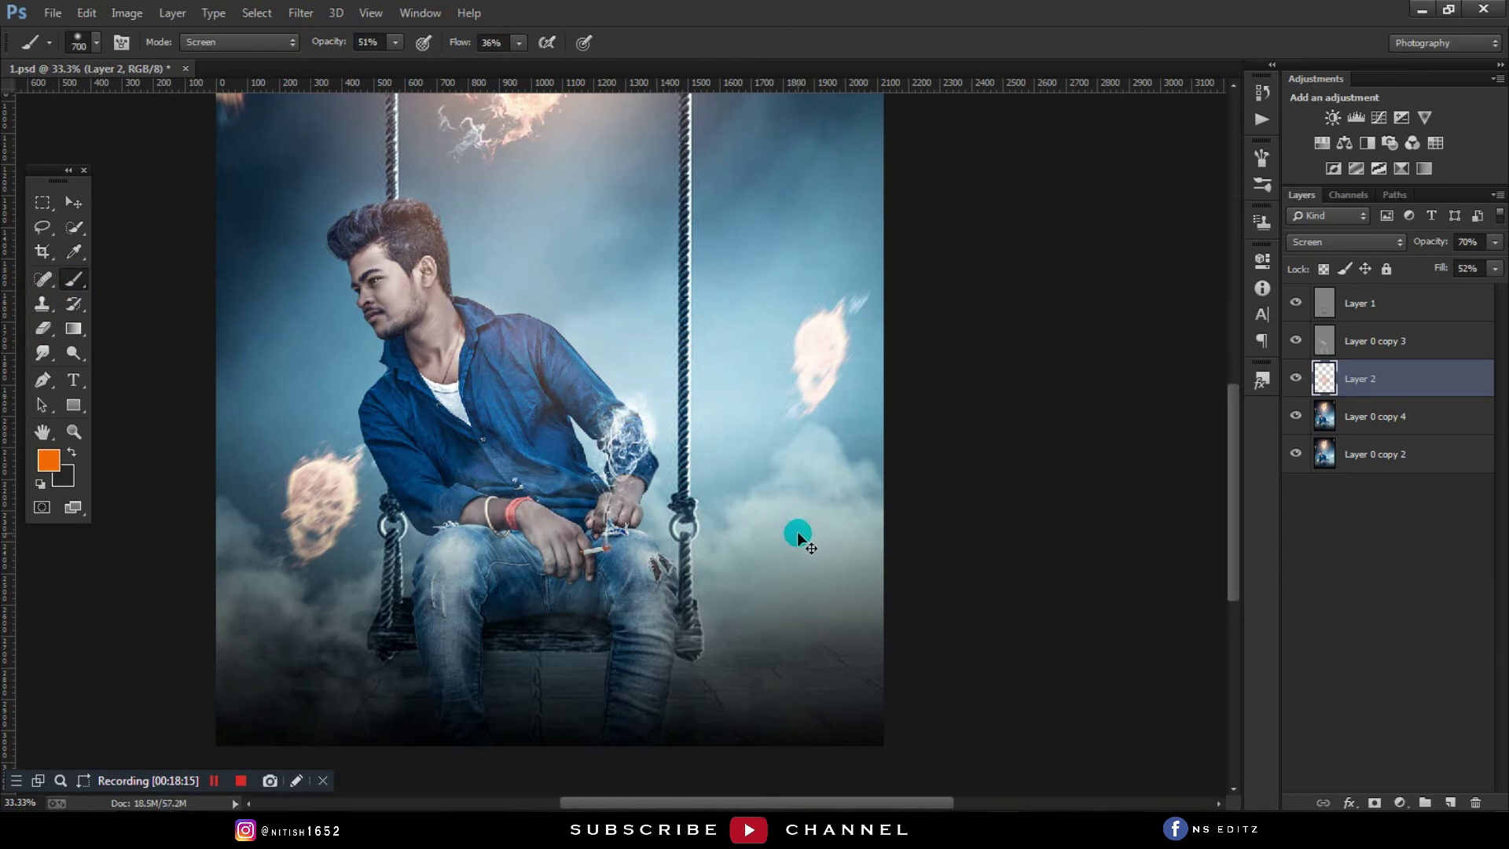
pyautogui.hotkey('ctrl', '-')
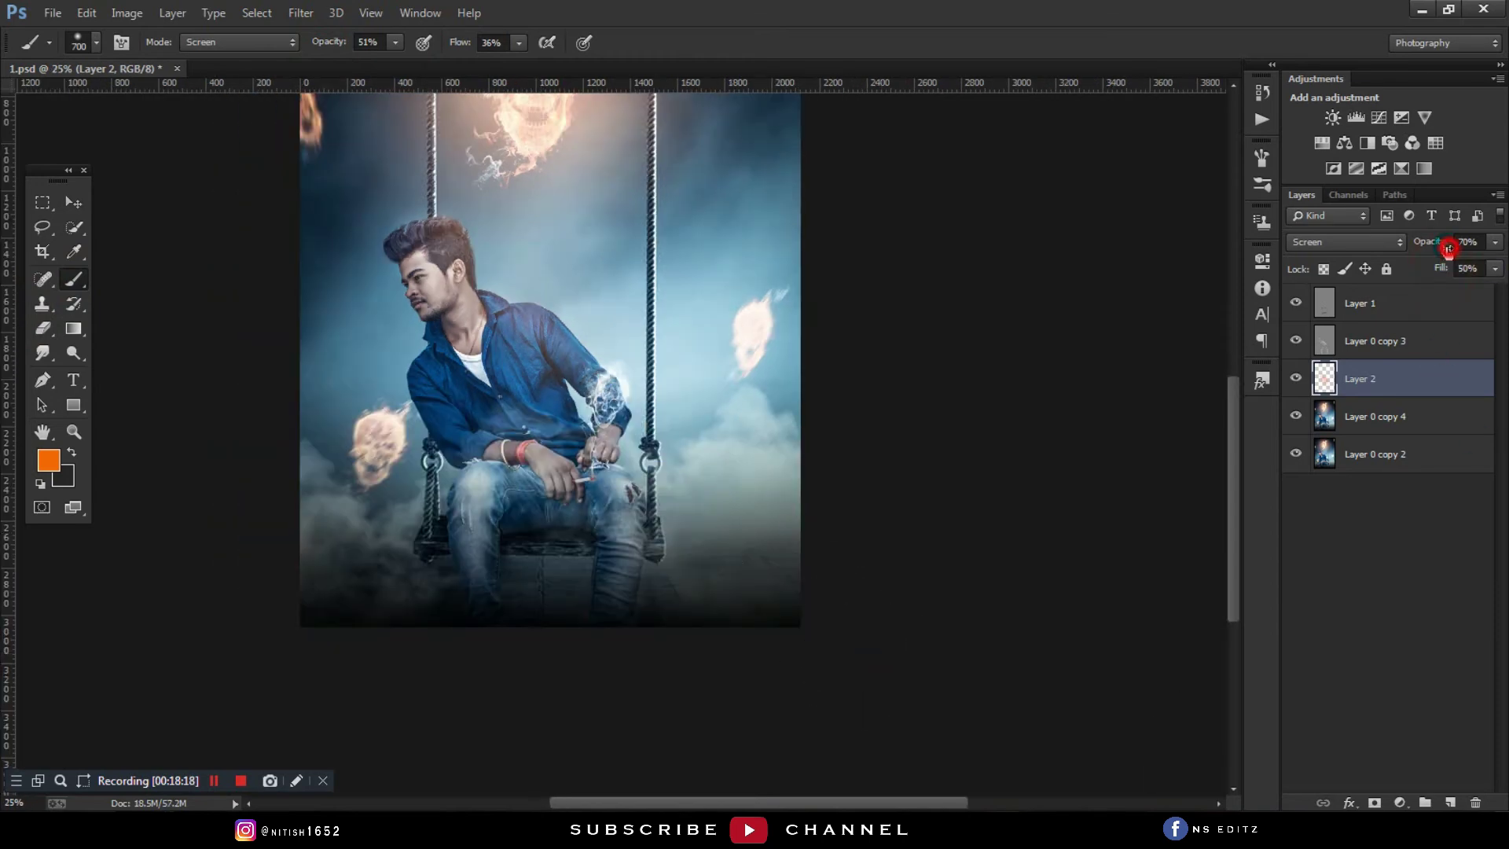
pyautogui.hotkey('ctrl', '-')
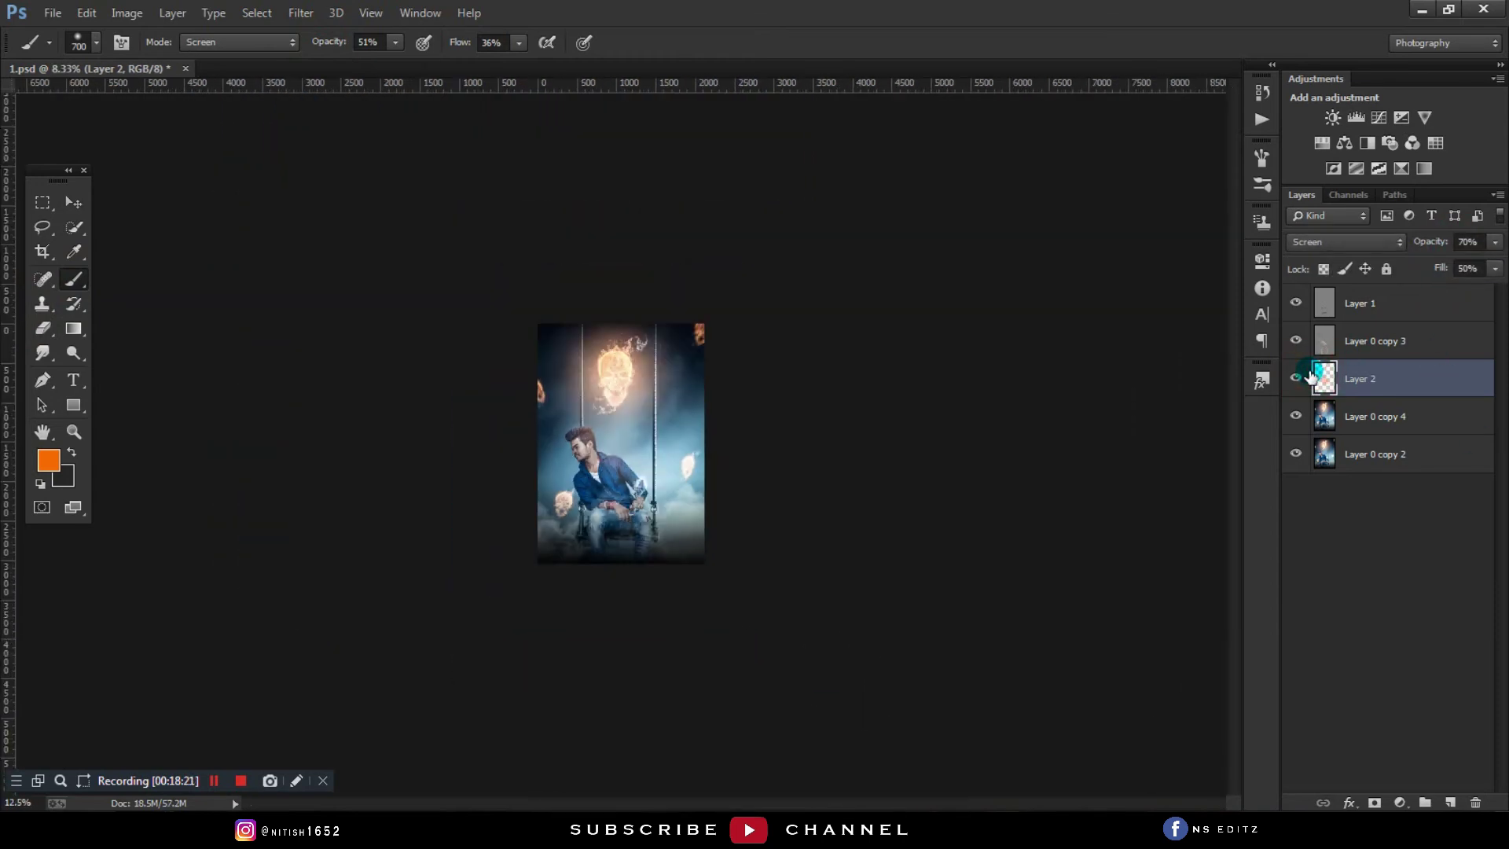
# Step: Select every layer and merge them into a single layer
pyautogui.keyDown('shift'); pyautogui.click(1449, 447); pyautogui.keyUp('shift')
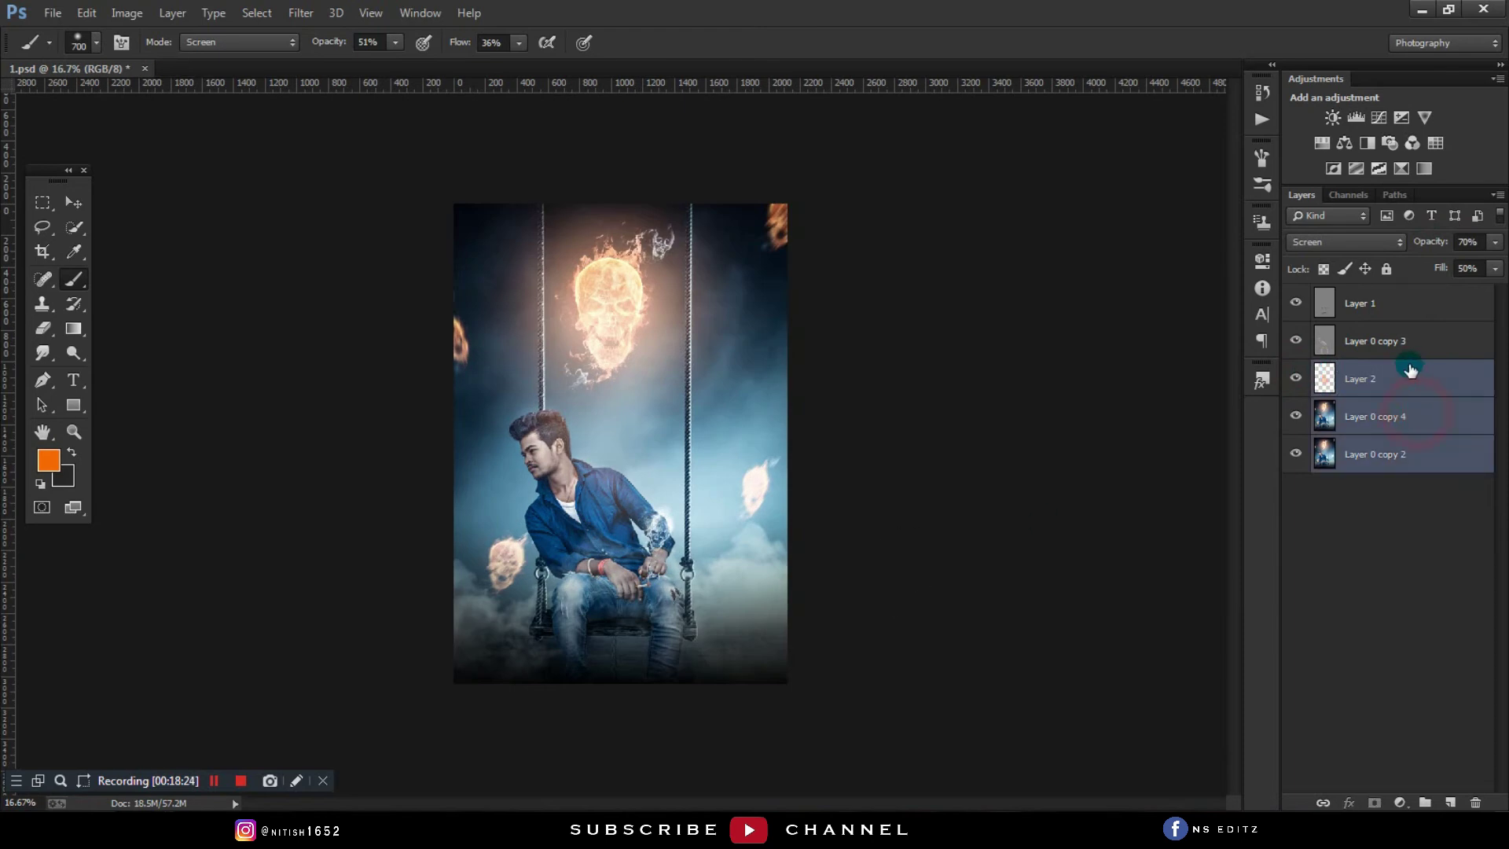
pyautogui.keyDown('shift'); pyautogui.click(1409, 303); pyautogui.keyUp('shift')
pyautogui.rightClick(1409, 303)
pyautogui.click(1195, 512)
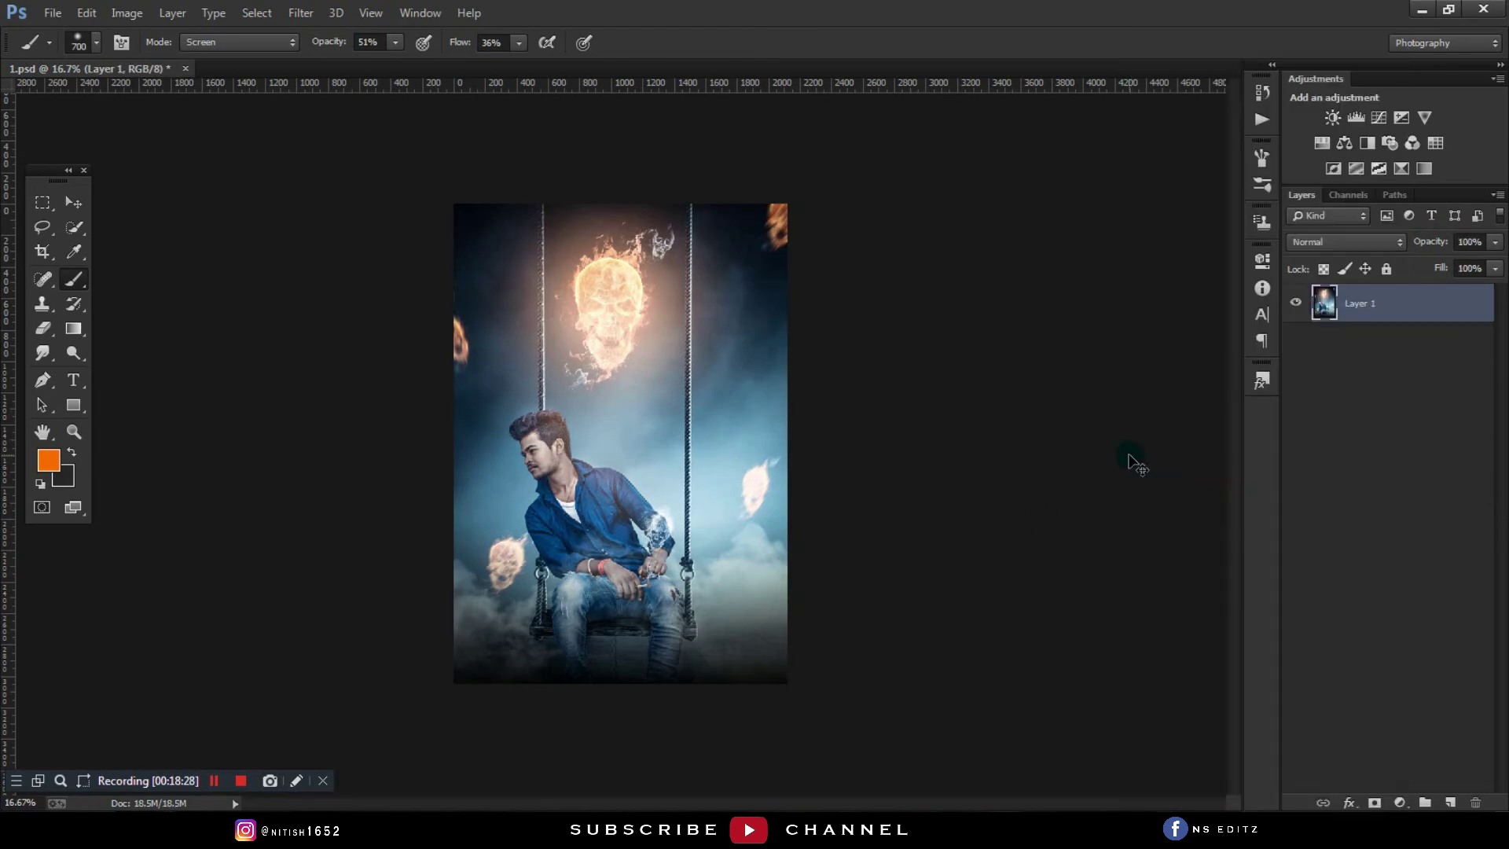
# Step: Duplicate the merged layer and apply a 2.8-pixel High Pass filter to the copy
pyautogui.hotkey('ctrl', 'j')
pyautogui.click(301, 12)
pyautogui.moveTo(314, 436)
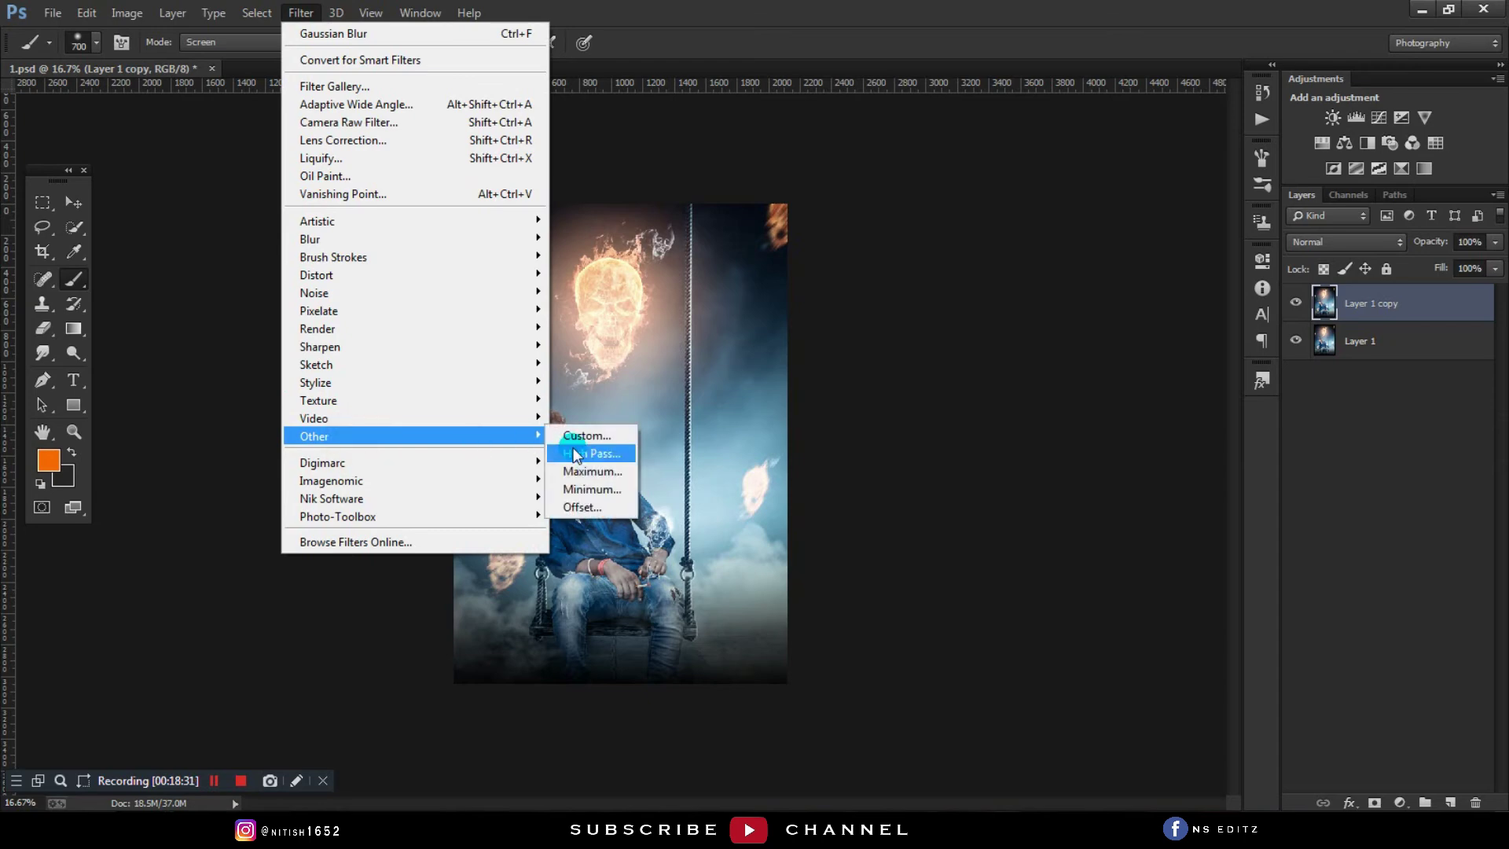
pyautogui.click(585, 436)
pyautogui.click(1142, 232)
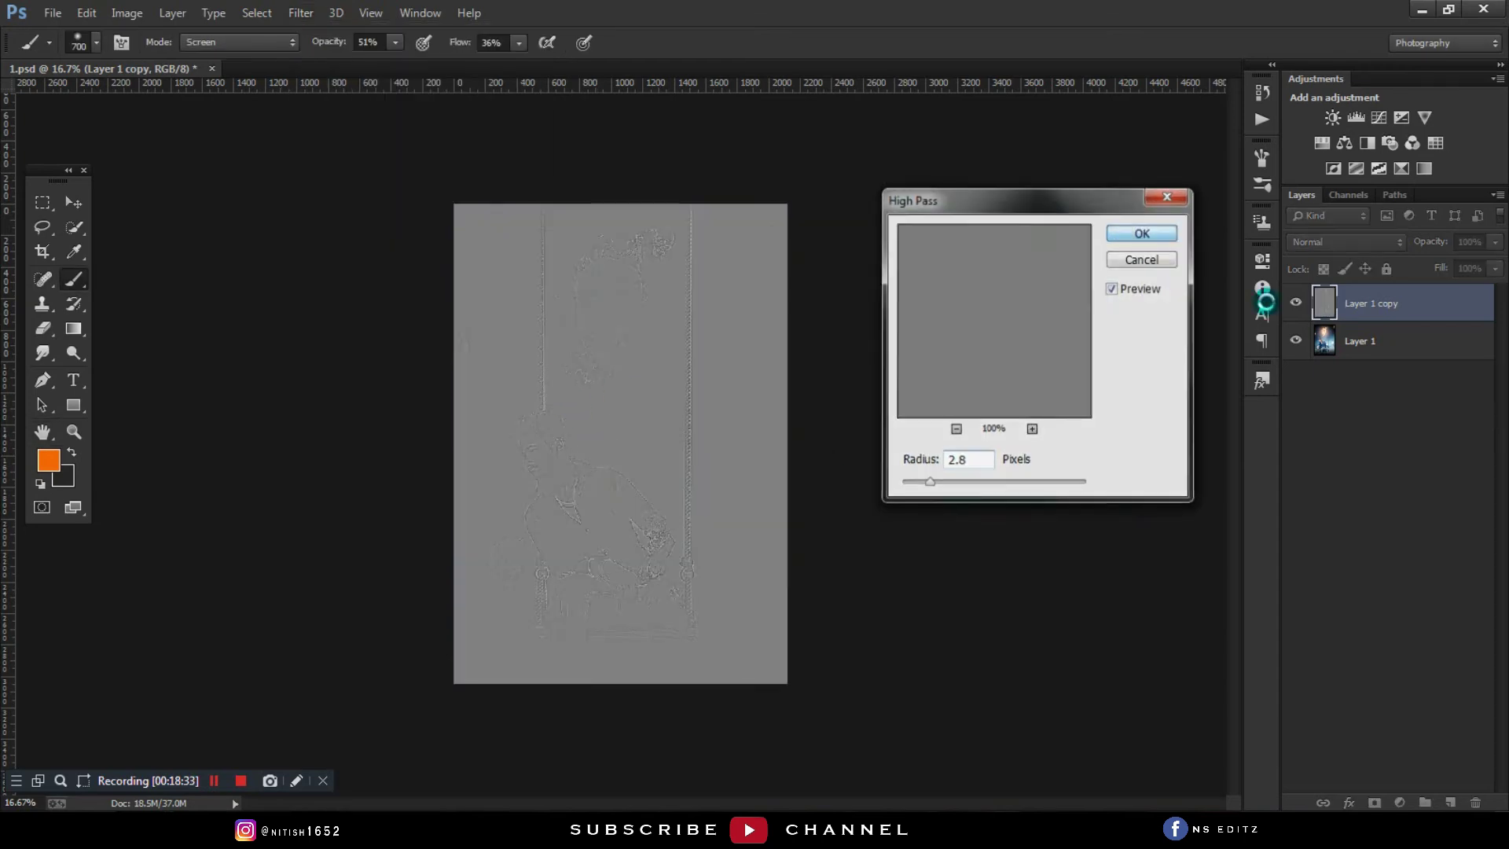
# Step: Blend the High Pass copy in Linear Light mode with its fill lowered to 81%
pyautogui.click(1344, 242)
pyautogui.click(1323, 491)
pyautogui.hotkey('ctrl', '+')
pyautogui.hotkey('ctrl', '+')
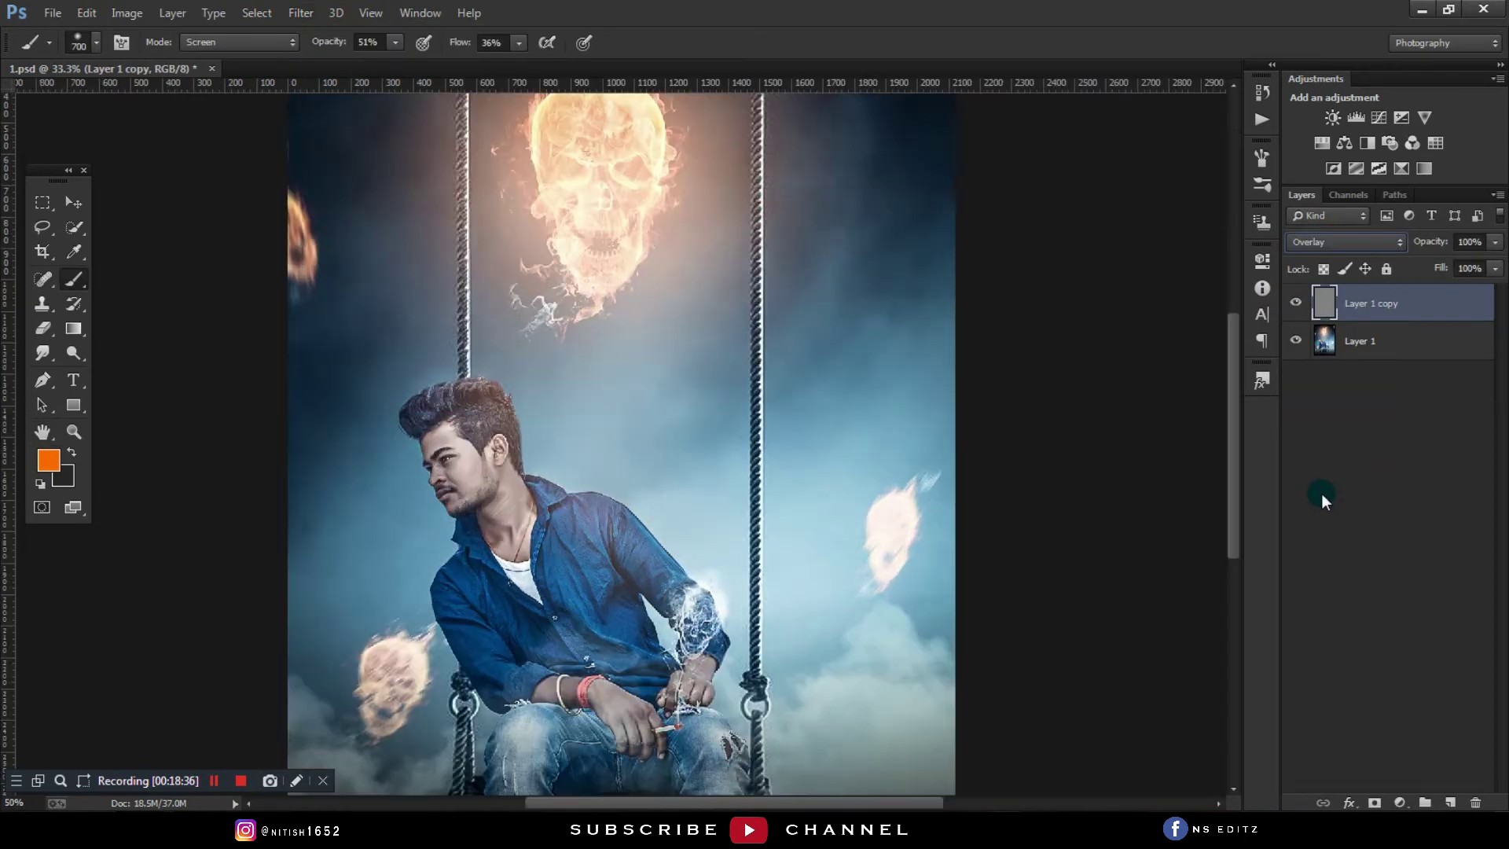
pyautogui.hotkey('ctrl', '+')
pyautogui.click(1345, 241)
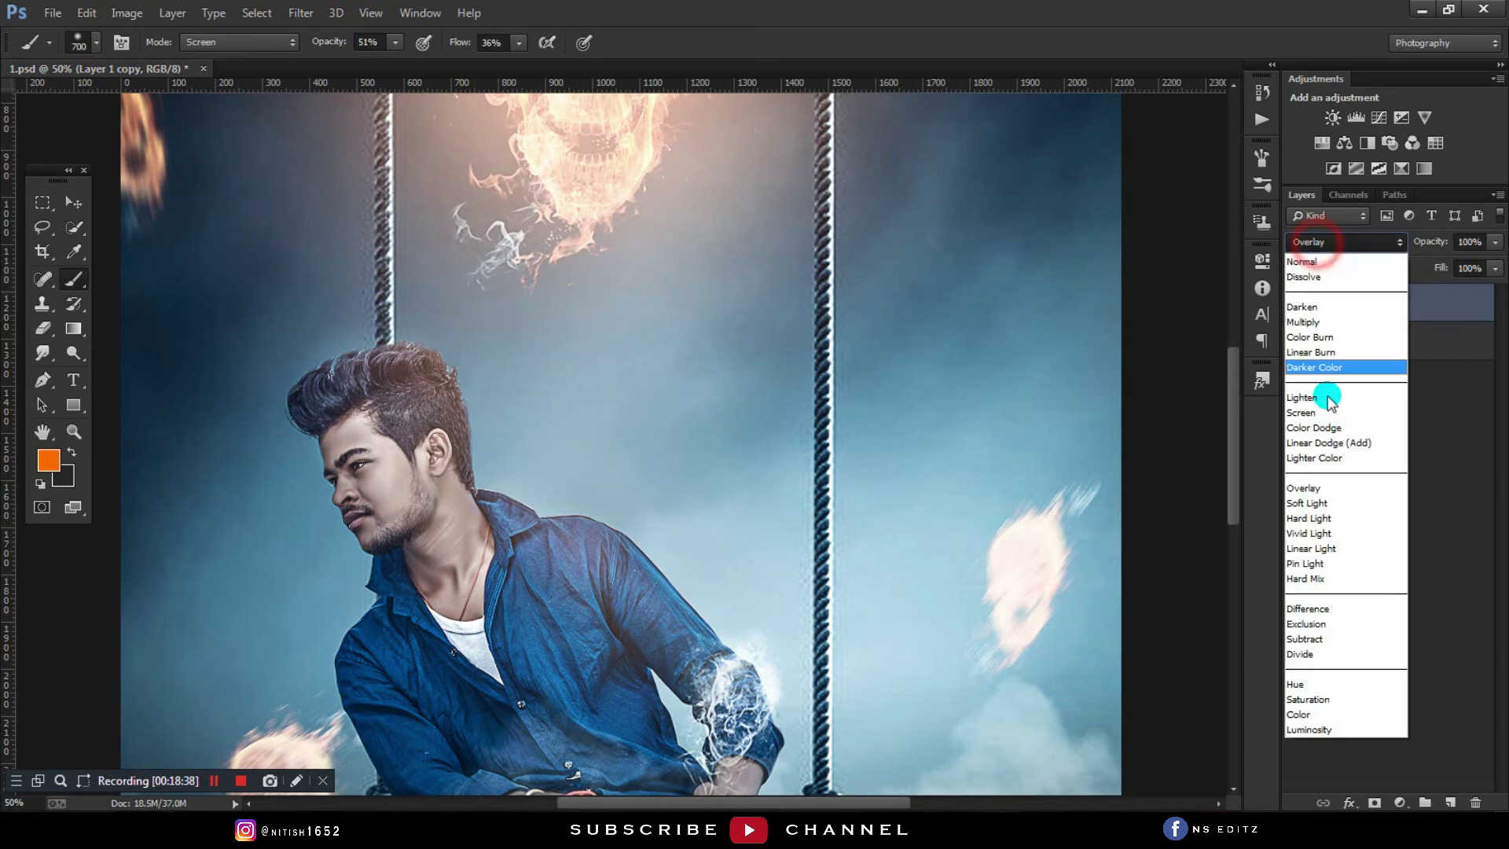
pyautogui.click(1319, 549)
pyautogui.hotkey('ctrl', '-')
pyautogui.hotkey('ctrl', '-')
pyautogui.hotkey('ctrl', '-')
pyautogui.hotkey('ctrl', '+')
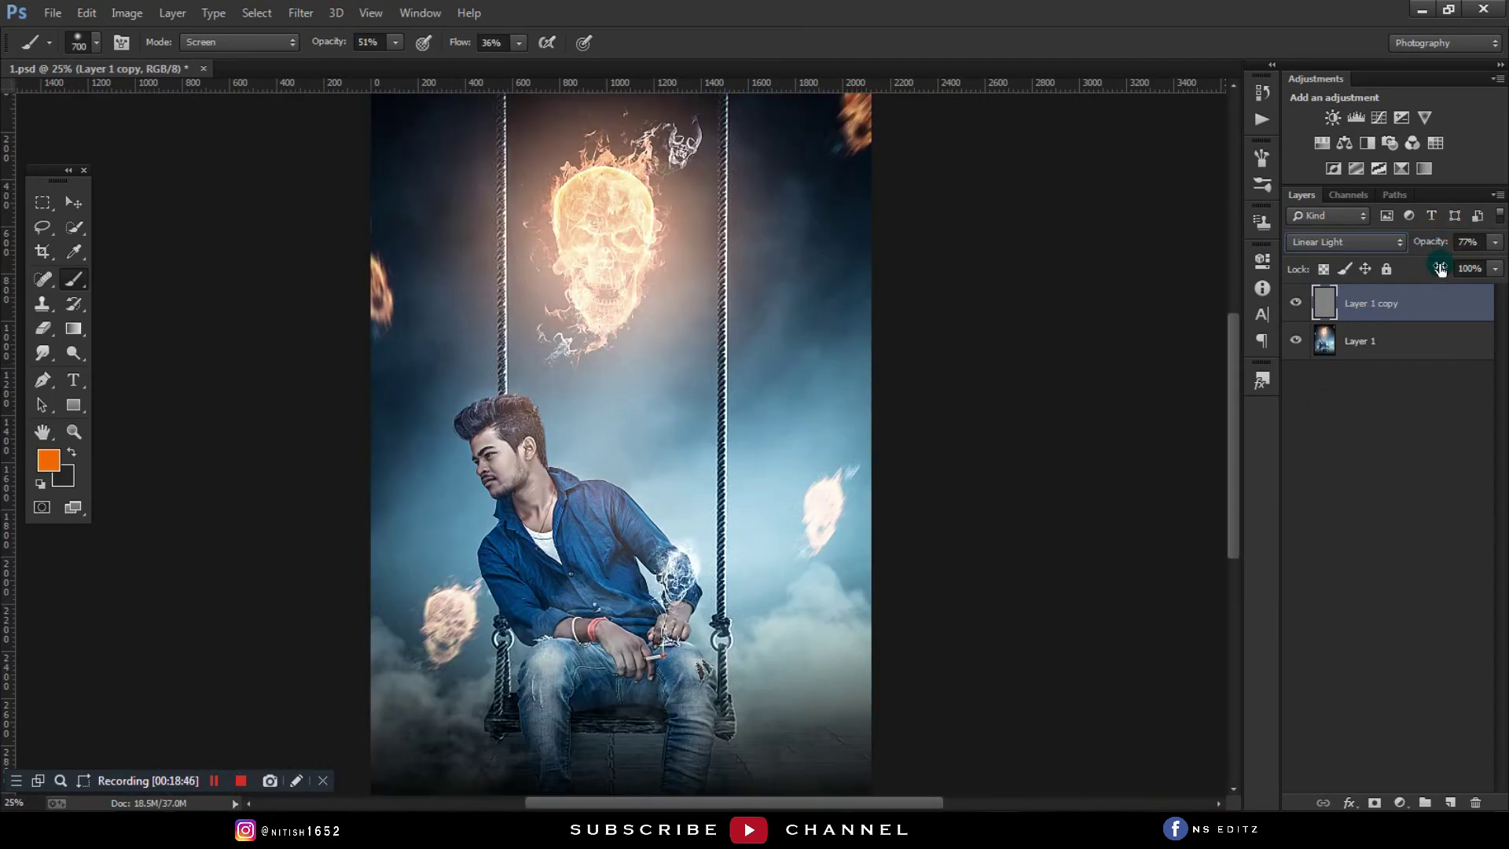
pyautogui.moveTo(1426, 272); pyautogui.dragTo(1422, 273)
pyautogui.hotkey('ctrl', '-')
pyautogui.hotkey('ctrl', '+')
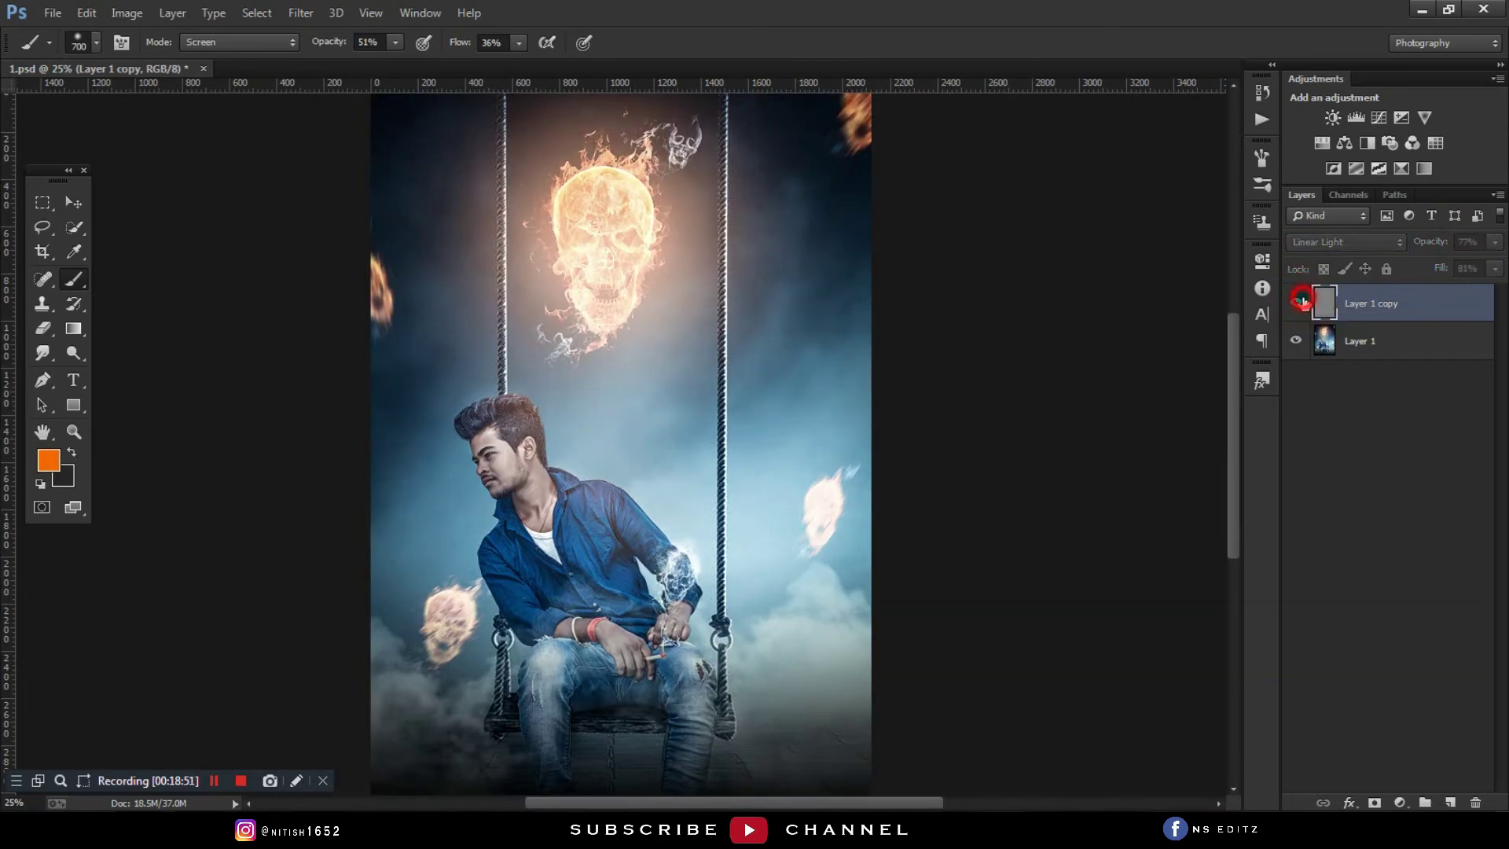
# Step: Erase part of the High Pass layer, then select it with the base layer for merging
pyautogui.click(43, 328)
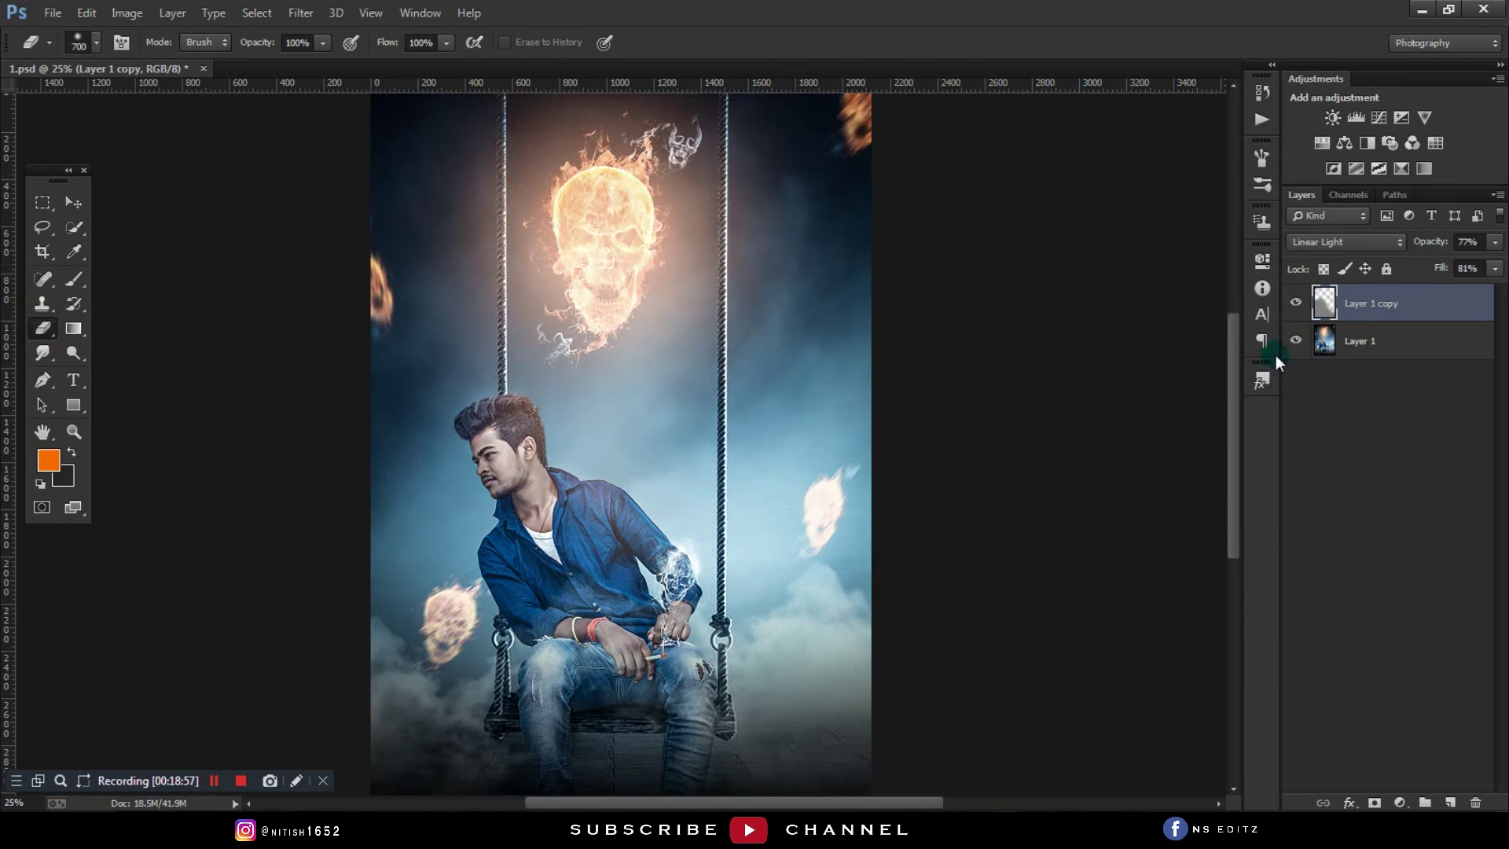
pyautogui.scroll(-3, 769, 629)
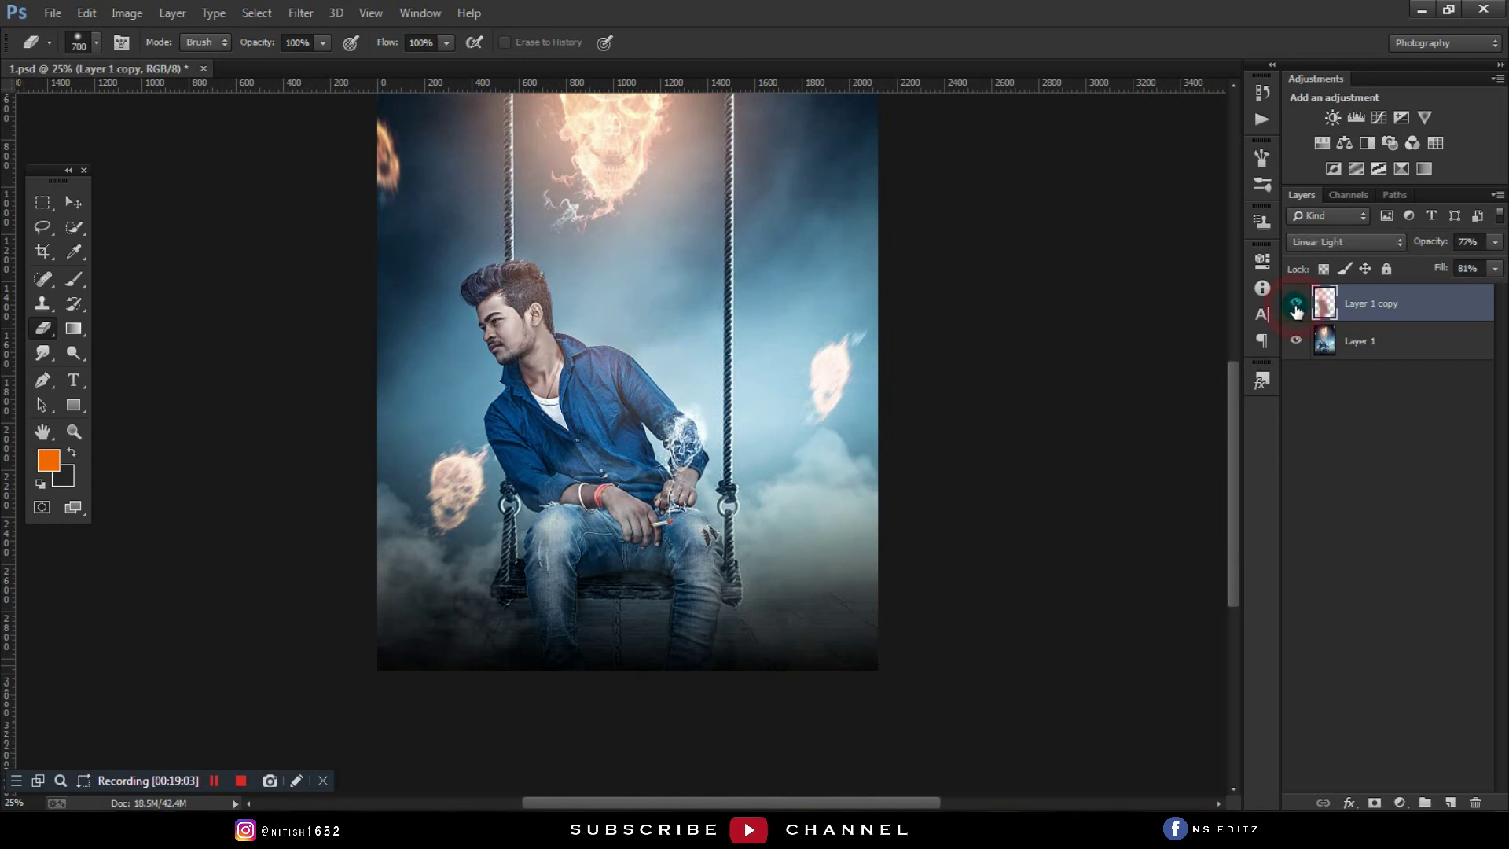
pyautogui.click(211, 780)
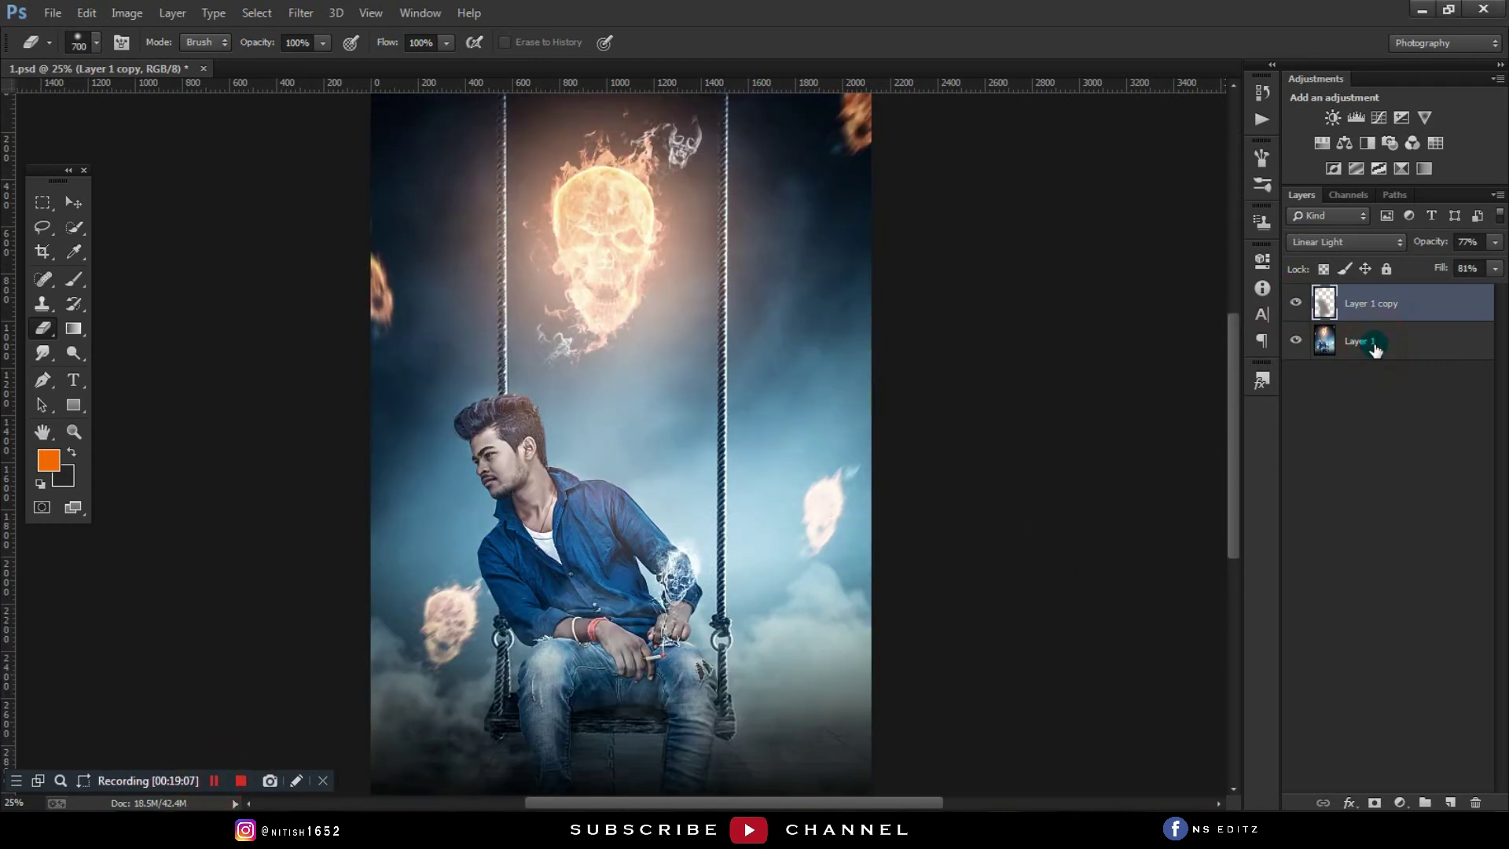
pyautogui.keyDown('ctrl'); pyautogui.click(1375, 349); pyautogui.keyUp('ctrl')
pyautogui.rightClick(1375, 349)
# Step: Merge the sharpening copy, add a slight Exposure offset, and merge it into Layer 1 copy
pyautogui.click(1195, 515)
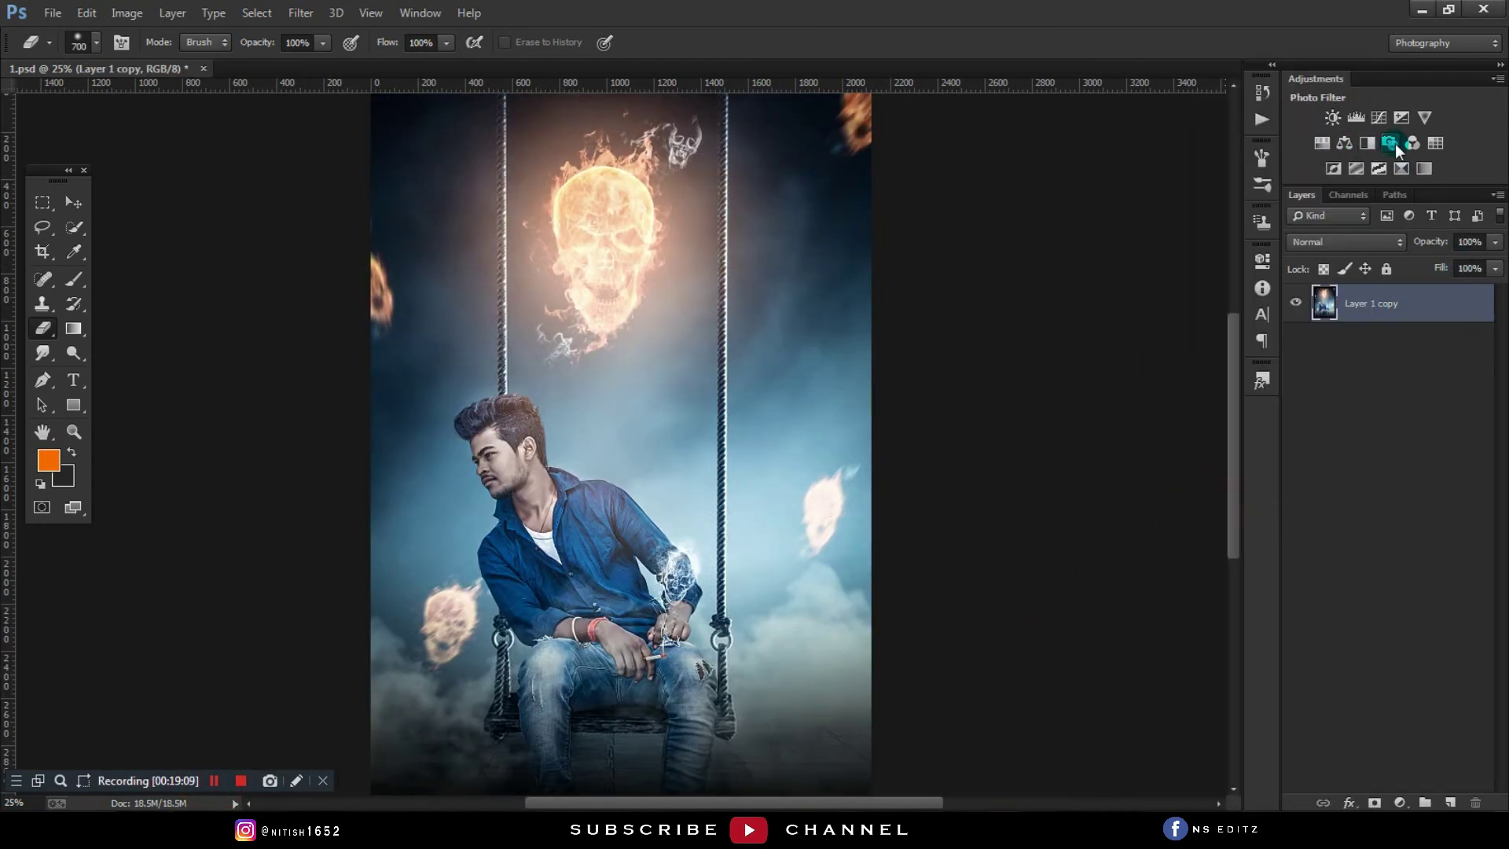
pyautogui.click(1405, 117)
pyautogui.moveTo(1133, 391); pyautogui.dragTo(1137, 397)
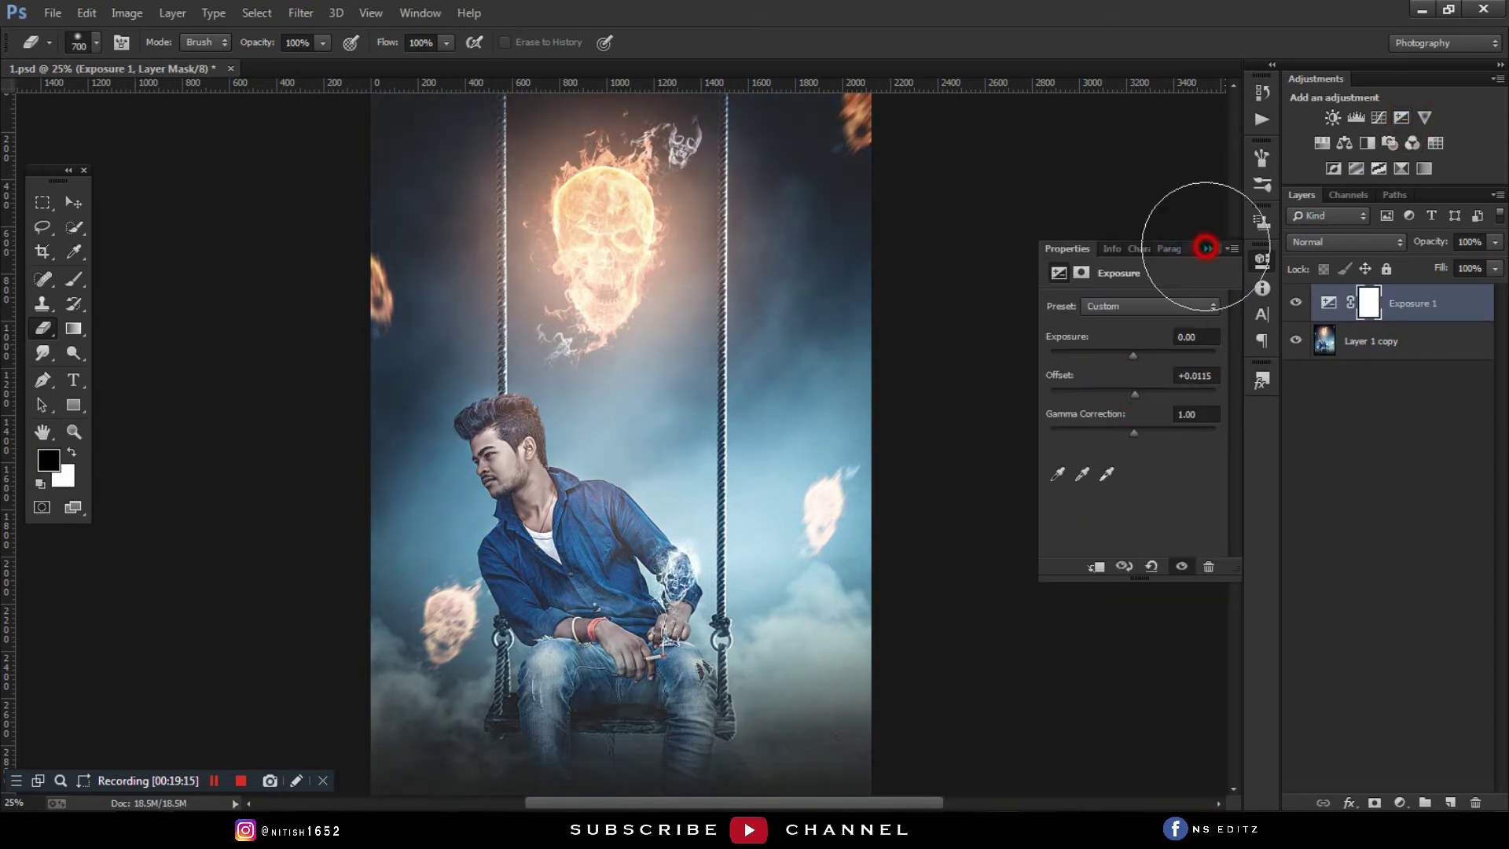
pyautogui.click(1206, 249)
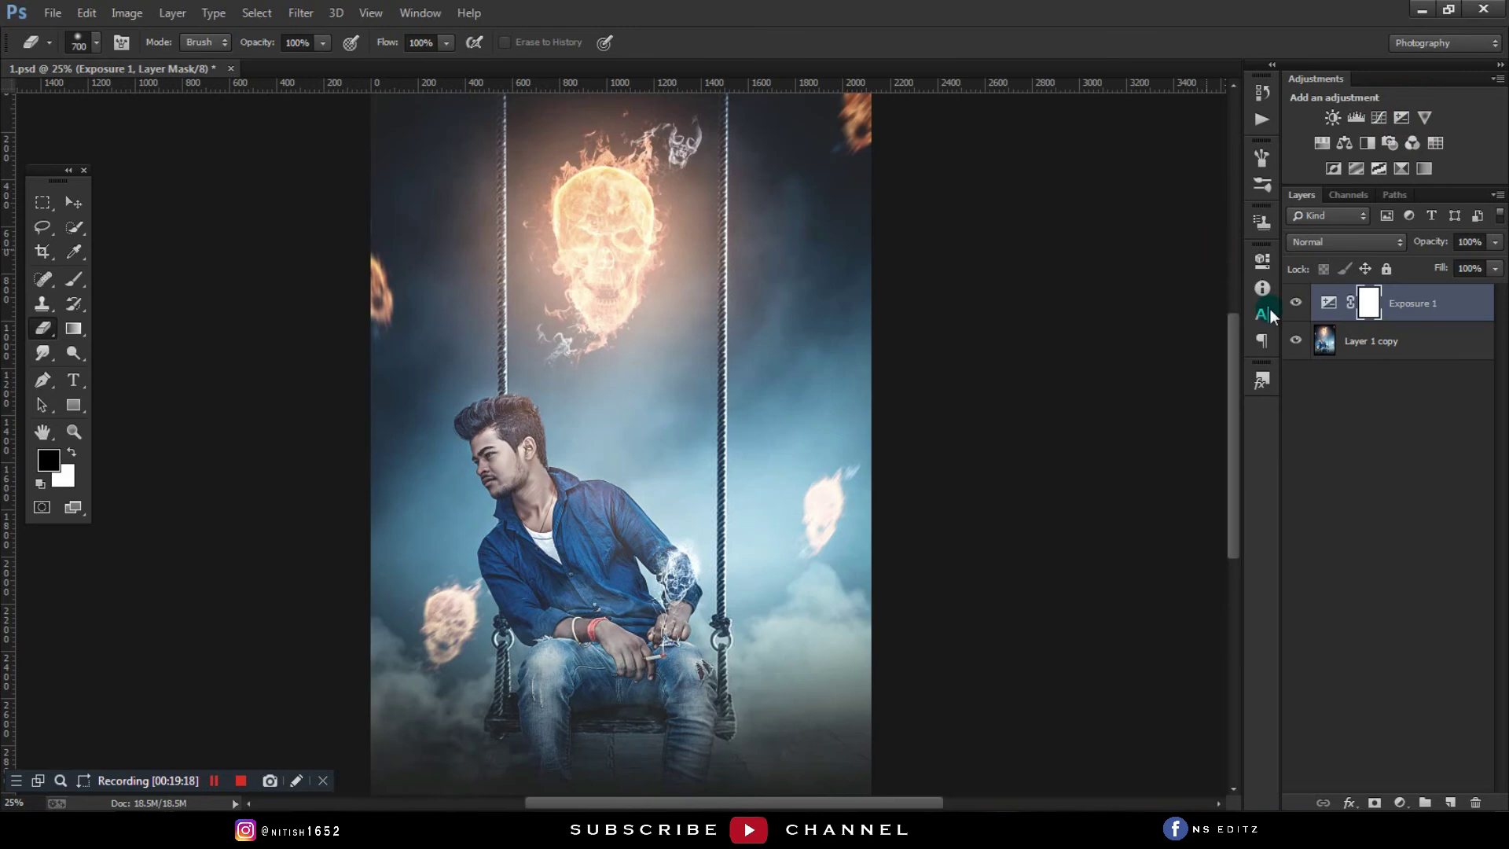
pyautogui.click(1297, 303)
pyautogui.keyDown('ctrl'); pyautogui.click(1378, 341); pyautogui.keyUp('ctrl')
pyautogui.rightClick(1377, 341)
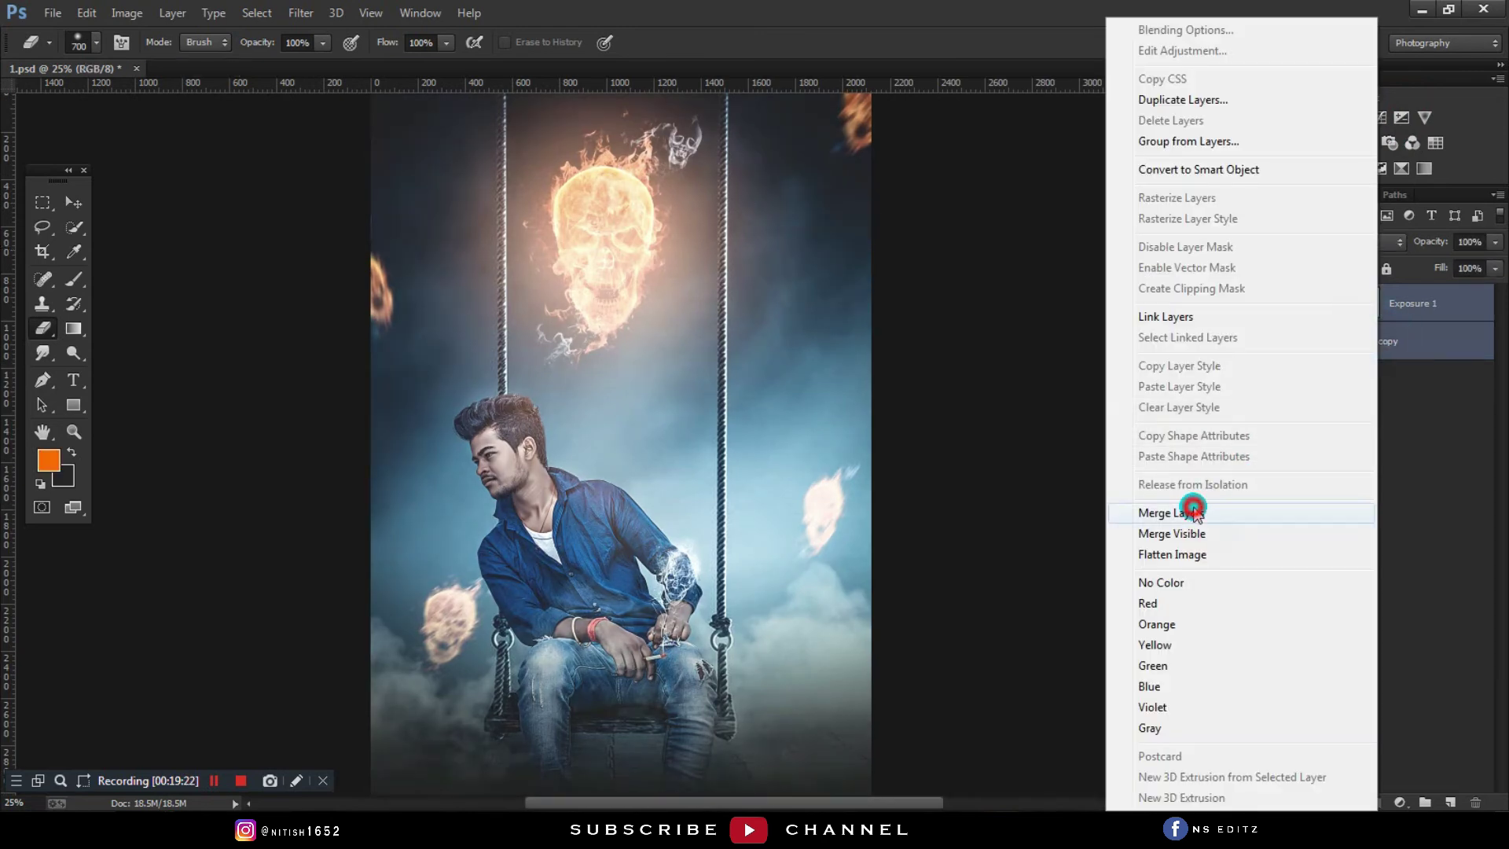
pyautogui.click(1194, 513)
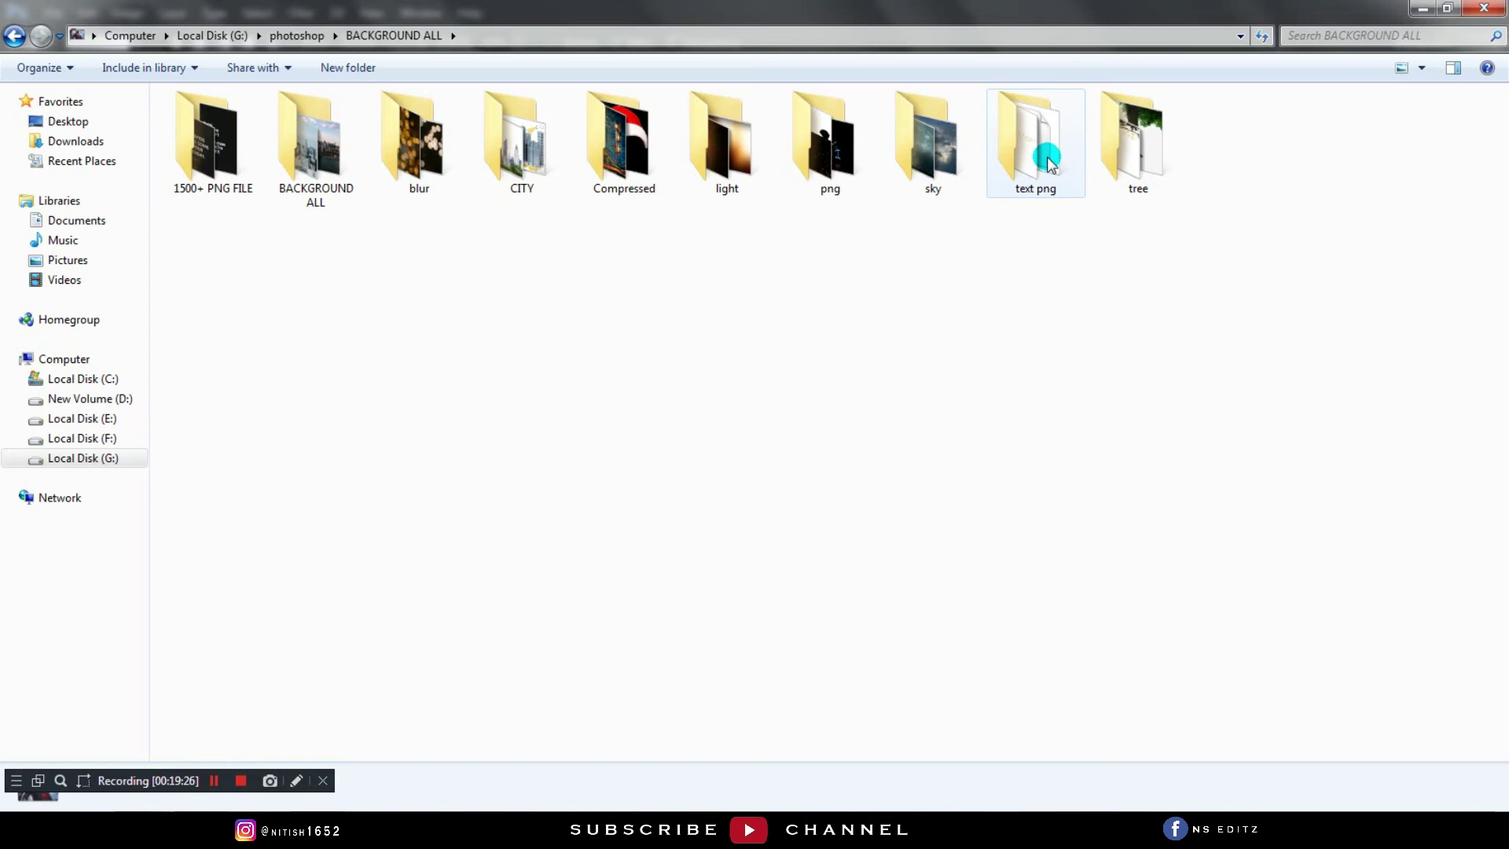
# Step: Place the Poster Credits image and whiten it with a clipped Hue/Saturation lightness boost
pyautogui.doubleClick(1034, 146)
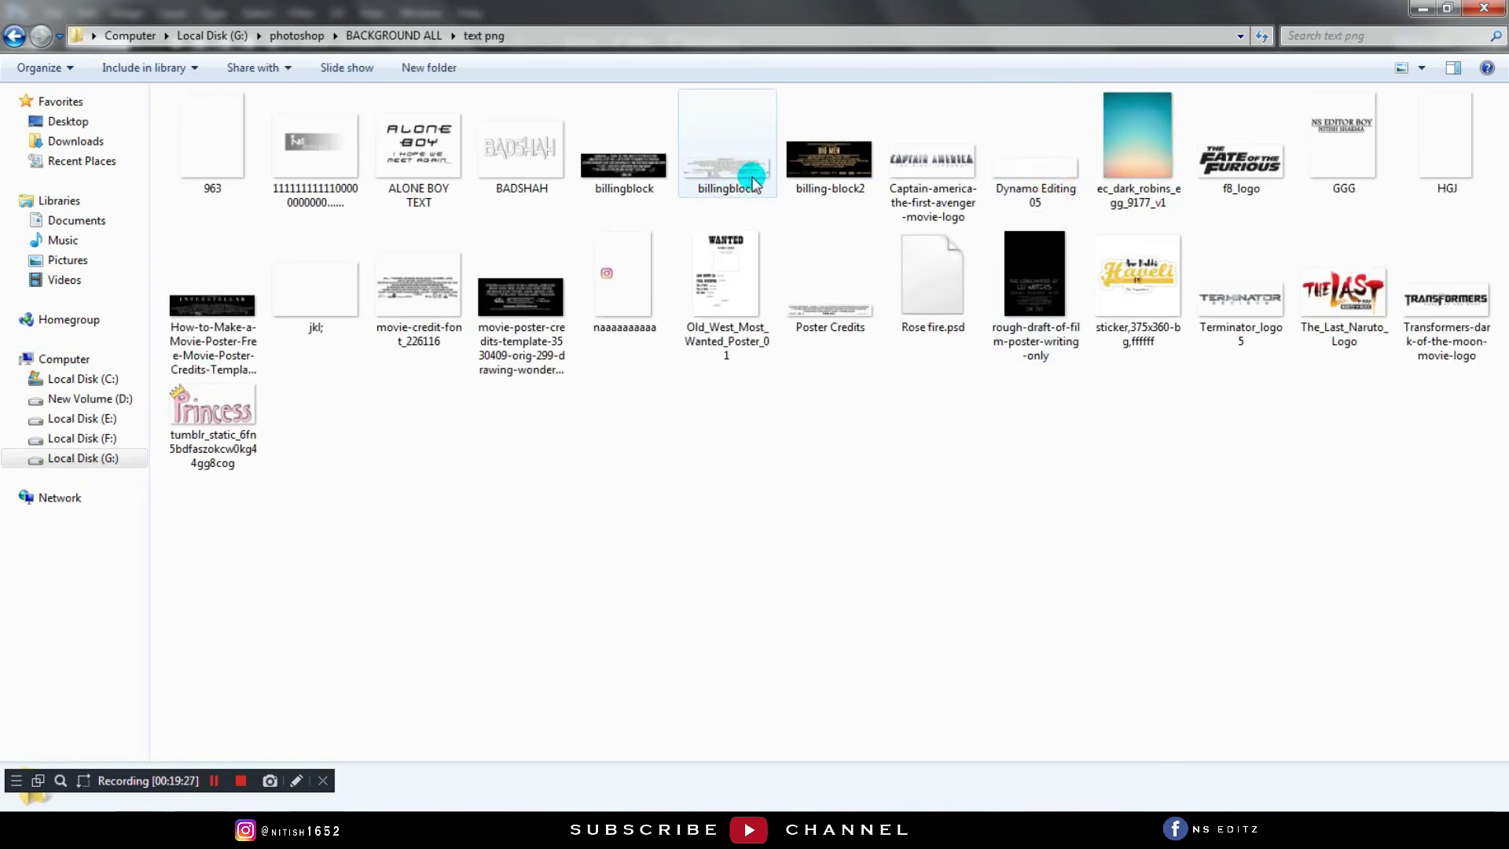
pyautogui.moveTo(818, 330); pyautogui.dragTo(575, 627)
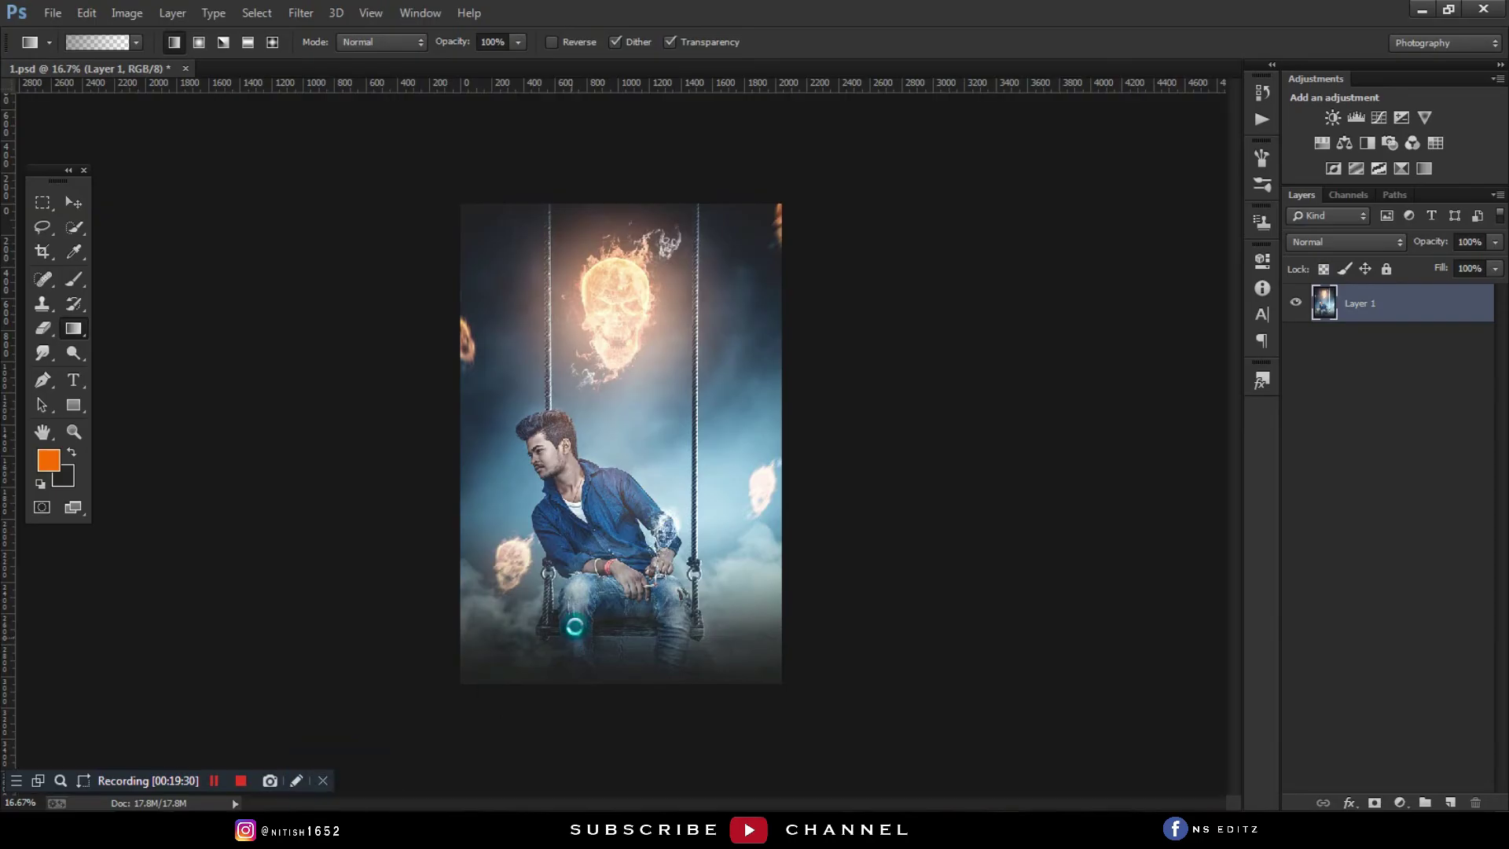
pyautogui.press('Return')
pyautogui.click(1344, 241)
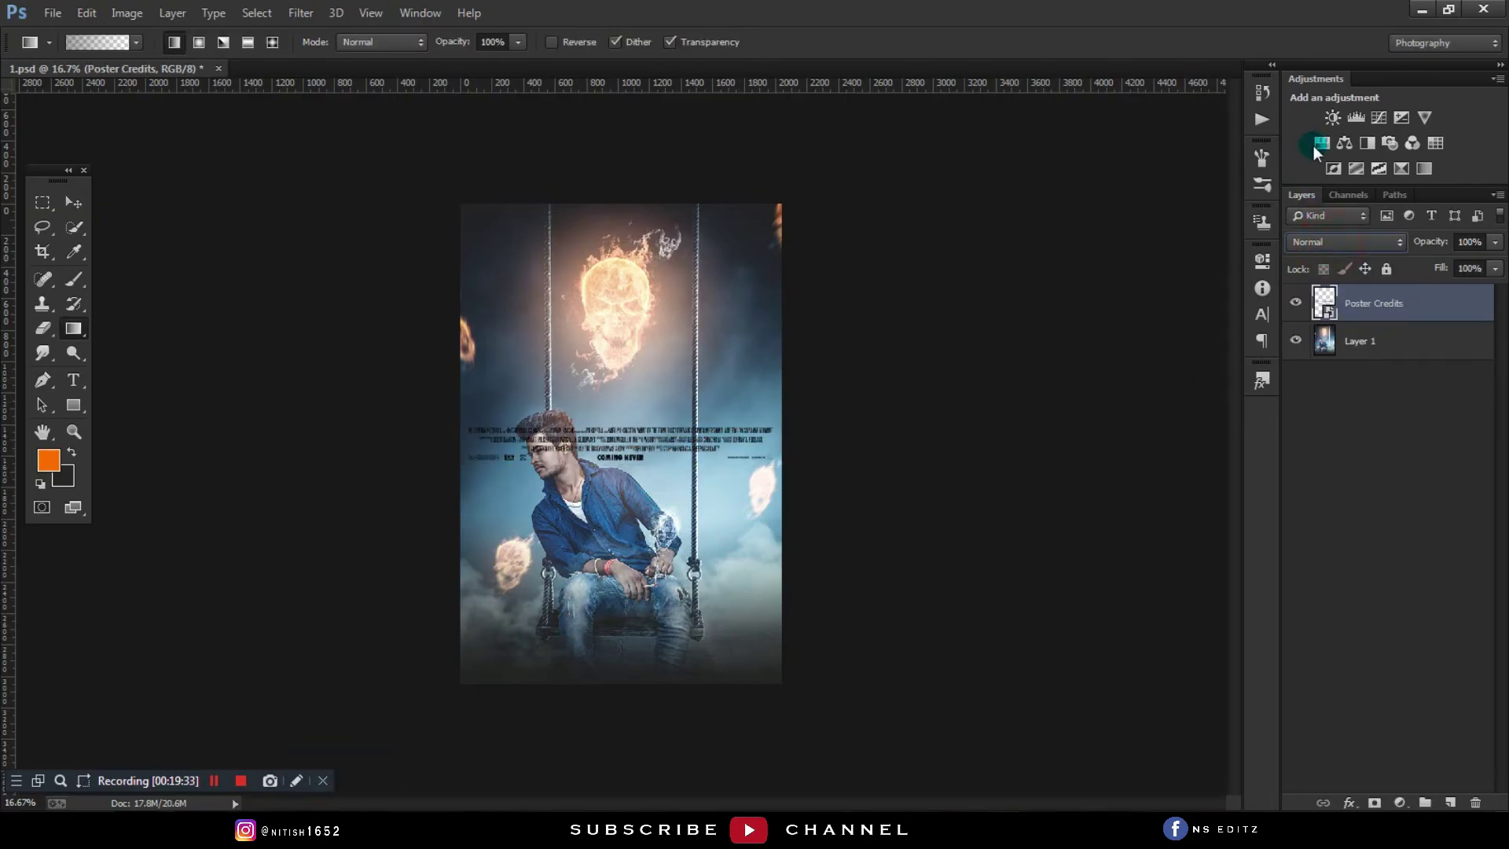
pyautogui.click(1322, 143)
pyautogui.moveTo(1133, 453); pyautogui.dragTo(1216, 454)
pyautogui.click(1097, 566)
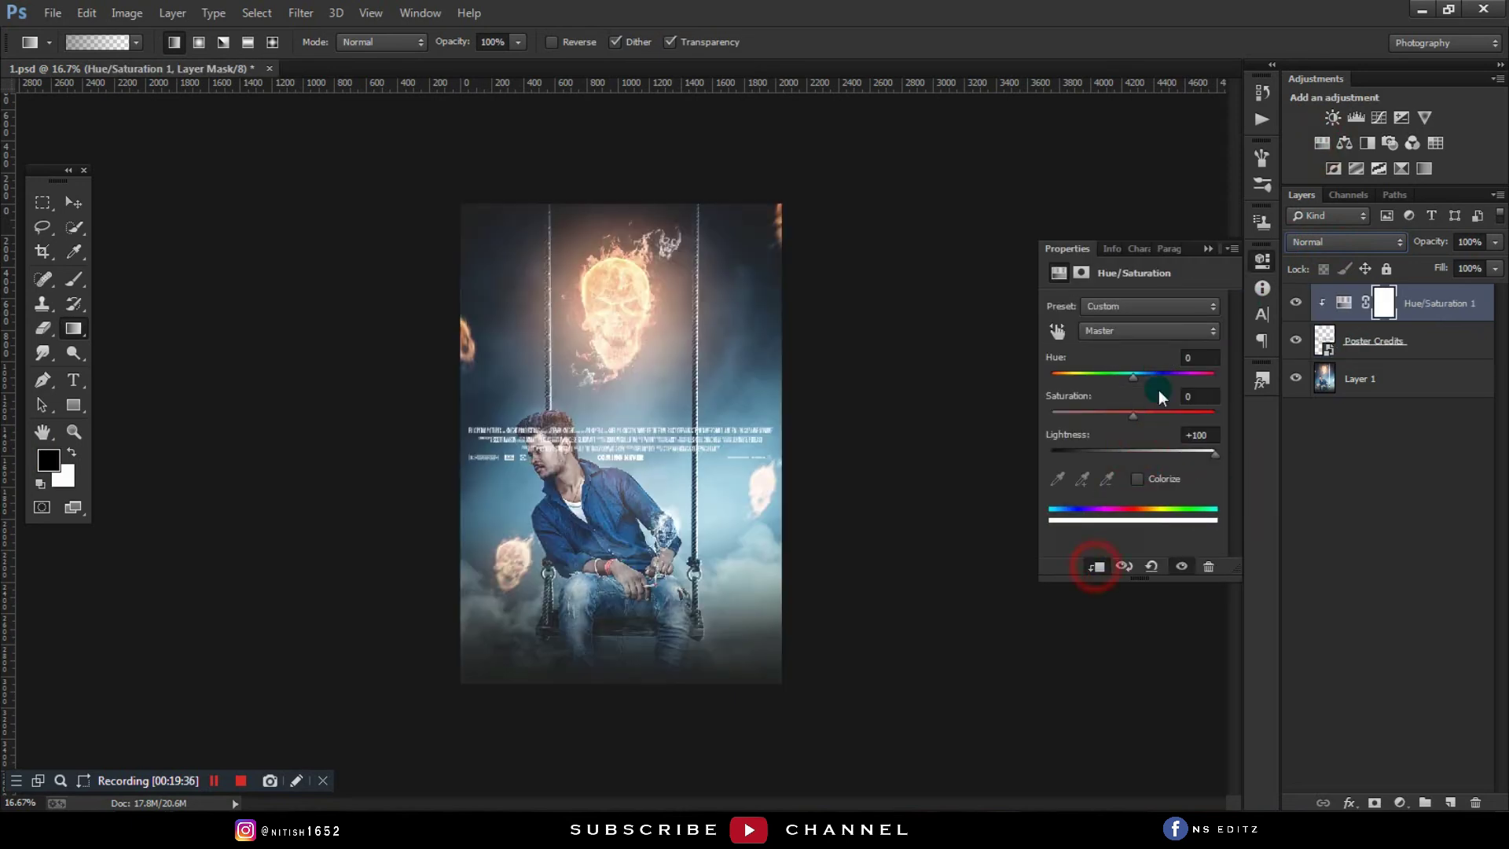
pyautogui.click(1208, 249)
# Step: Discard the Poster Credits layer and its adjustment, then drag in the billingblock image
pyautogui.click(1358, 340)
pyautogui.click(73, 202)
pyautogui.moveTo(653, 388); pyautogui.dragTo(658, 641)
pyautogui.press('Delete')
pyautogui.click(1446, 304)
pyautogui.press('d')
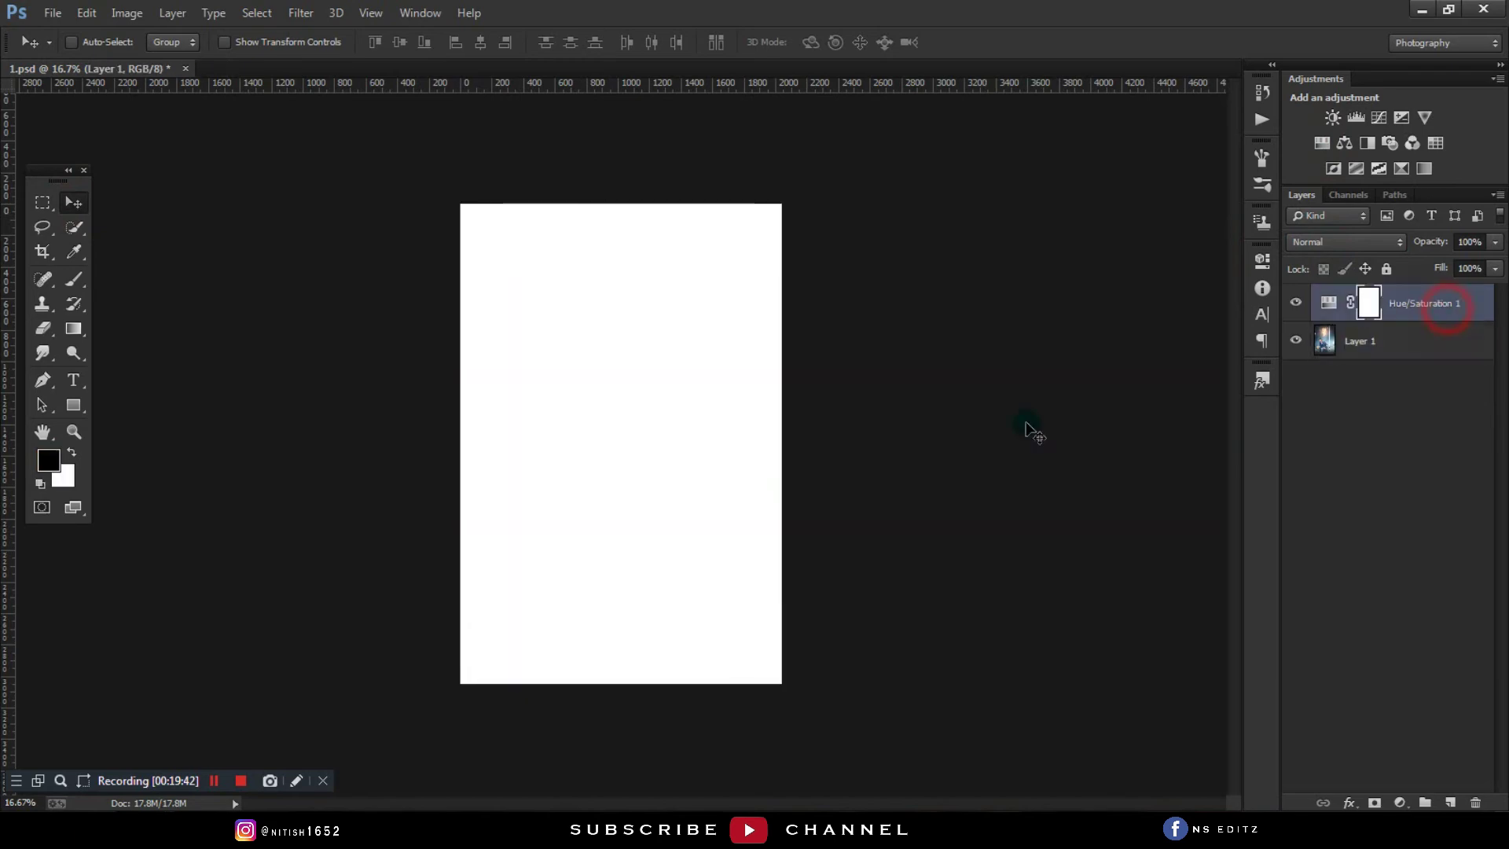
pyautogui.press('Delete')
pyautogui.click(117, 723)
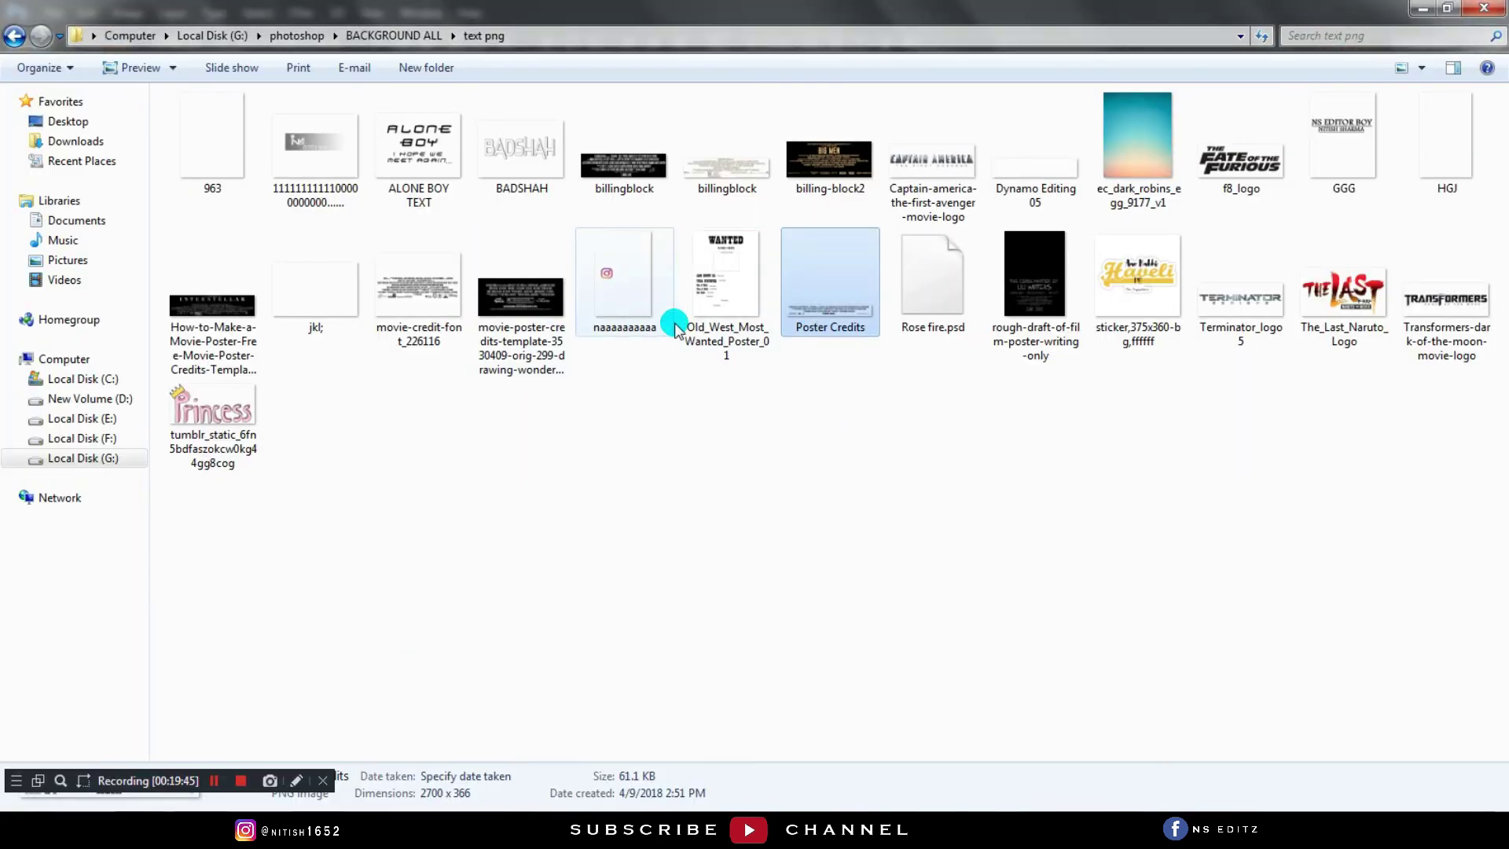
pyautogui.moveTo(727, 161)
pyautogui.mouseDown()
pyautogui.moveTo(407, 705)
pyautogui.moveTo(714, 515)
pyautogui.mouseUp()
# Step: Whiten the billingblock with a clipped Hue/Saturation at Lightness +100 and merge them
pyautogui.press('Return')
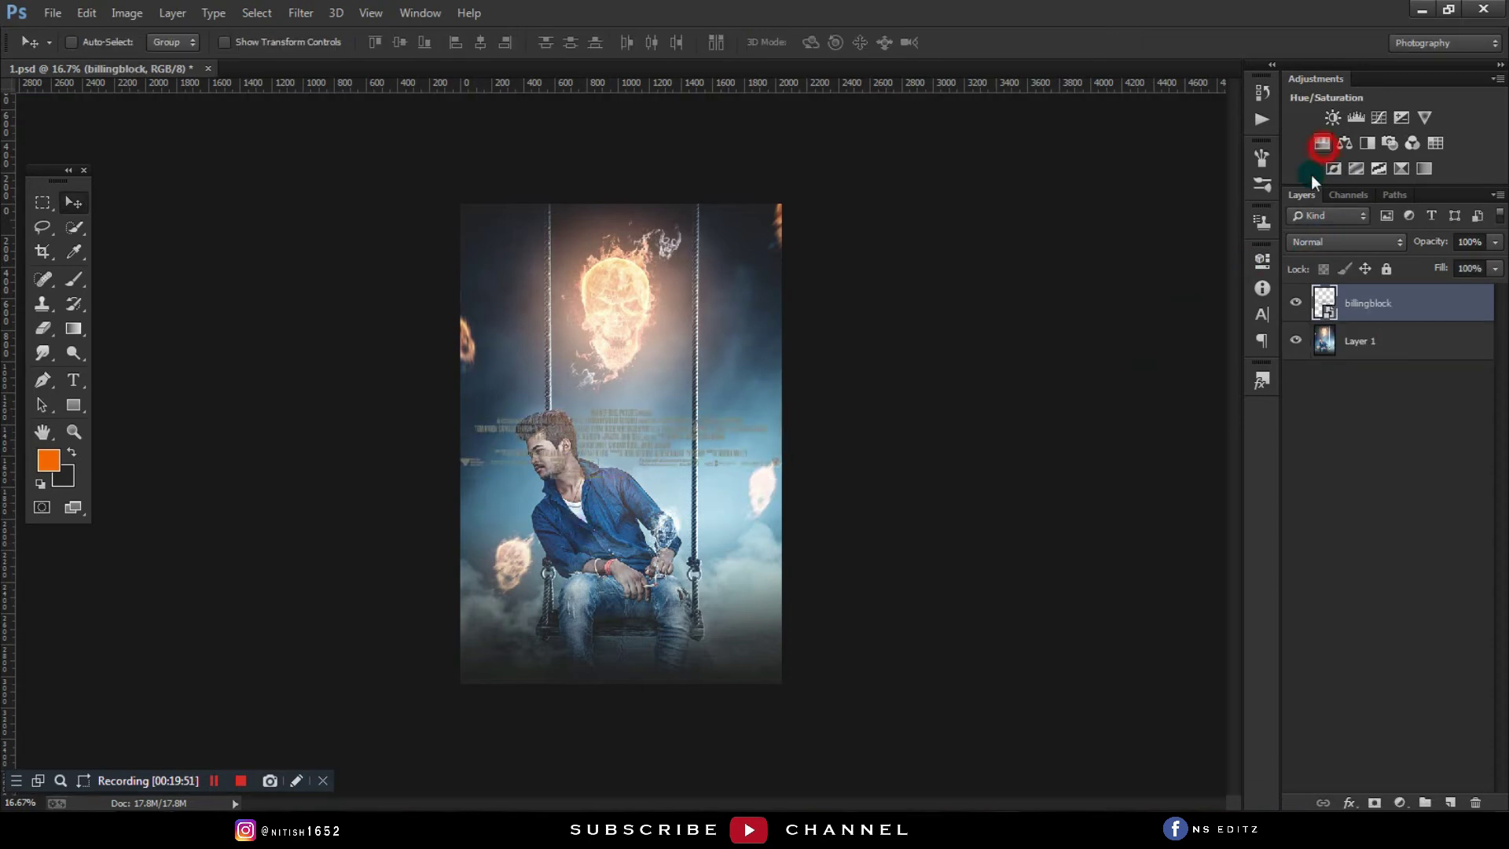
pyautogui.moveTo(1135, 520); pyautogui.dragTo(1215, 520)
pyautogui.click(1099, 569)
pyautogui.click(1209, 255)
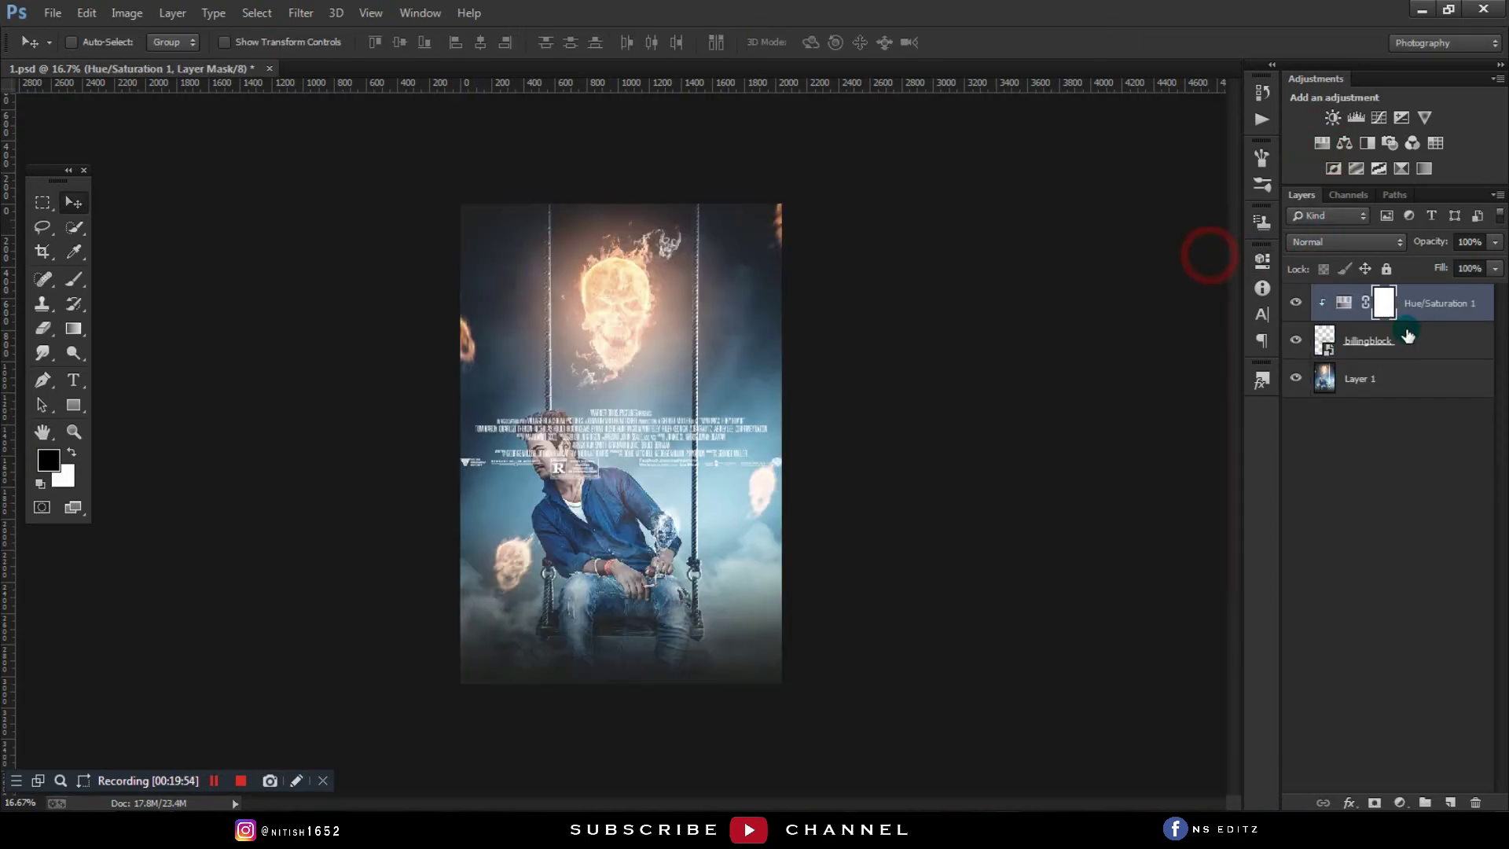
pyautogui.keyDown('shift'); pyautogui.click(1408, 336); pyautogui.keyUp('shift')
pyautogui.rightClick(1405, 329)
pyautogui.click(1399, 510)
# Step: Scale the billingblock proportionally to 77% and move it to the poster's bottom edge
pyautogui.hotkey('ctrl', 't')
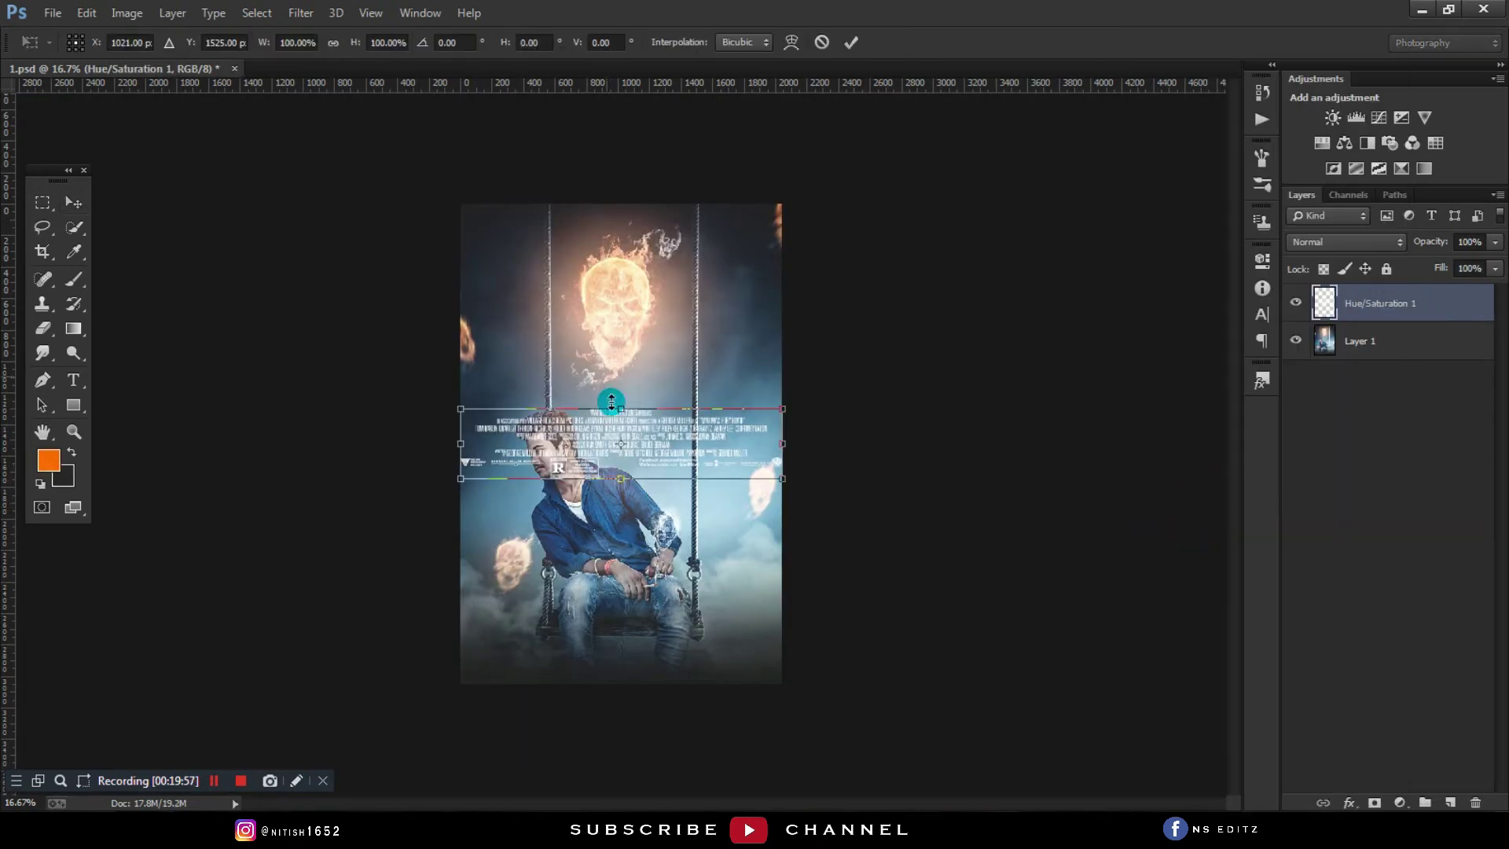
pyautogui.moveTo(630, 417); pyautogui.dragTo(630, 448)
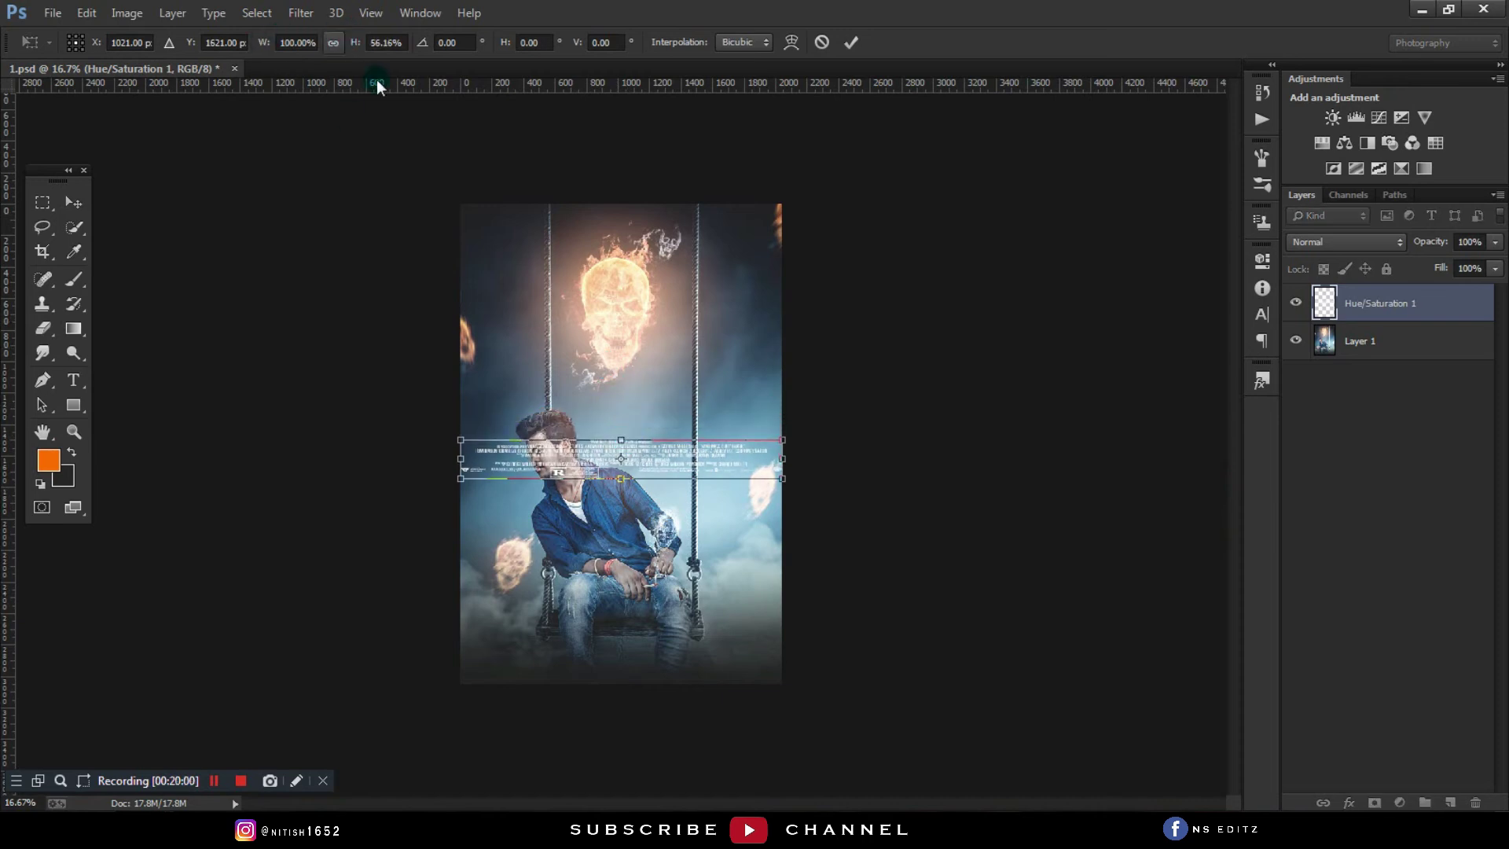
pyautogui.doubleClick(295, 42)
pyautogui.write('77')
pyautogui.press('Tab')
pyautogui.click(334, 42)
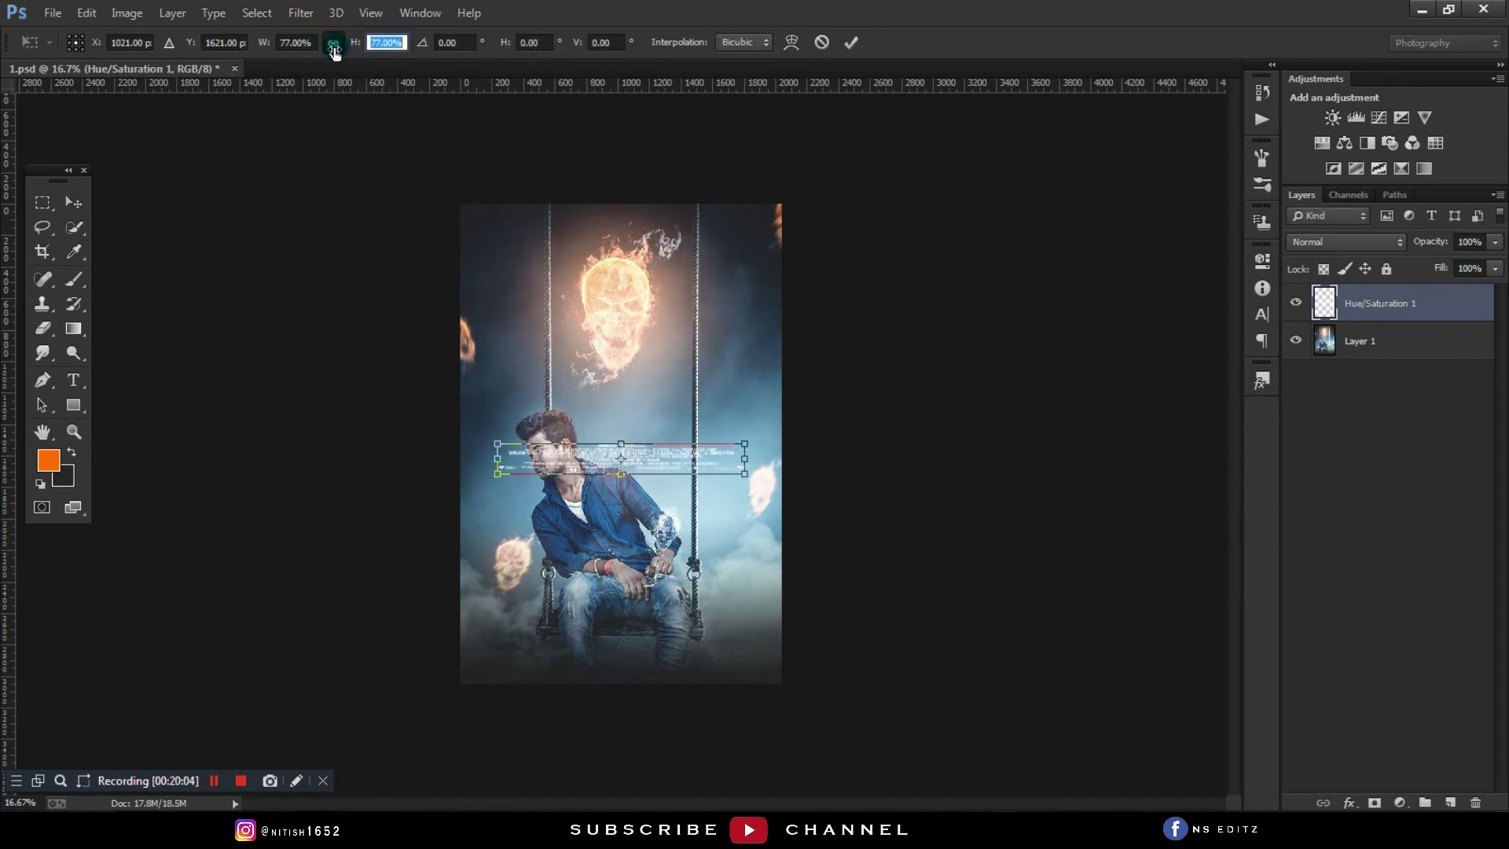
pyautogui.press('Return')
pyautogui.moveTo(676, 440); pyautogui.dragTo(676, 637)
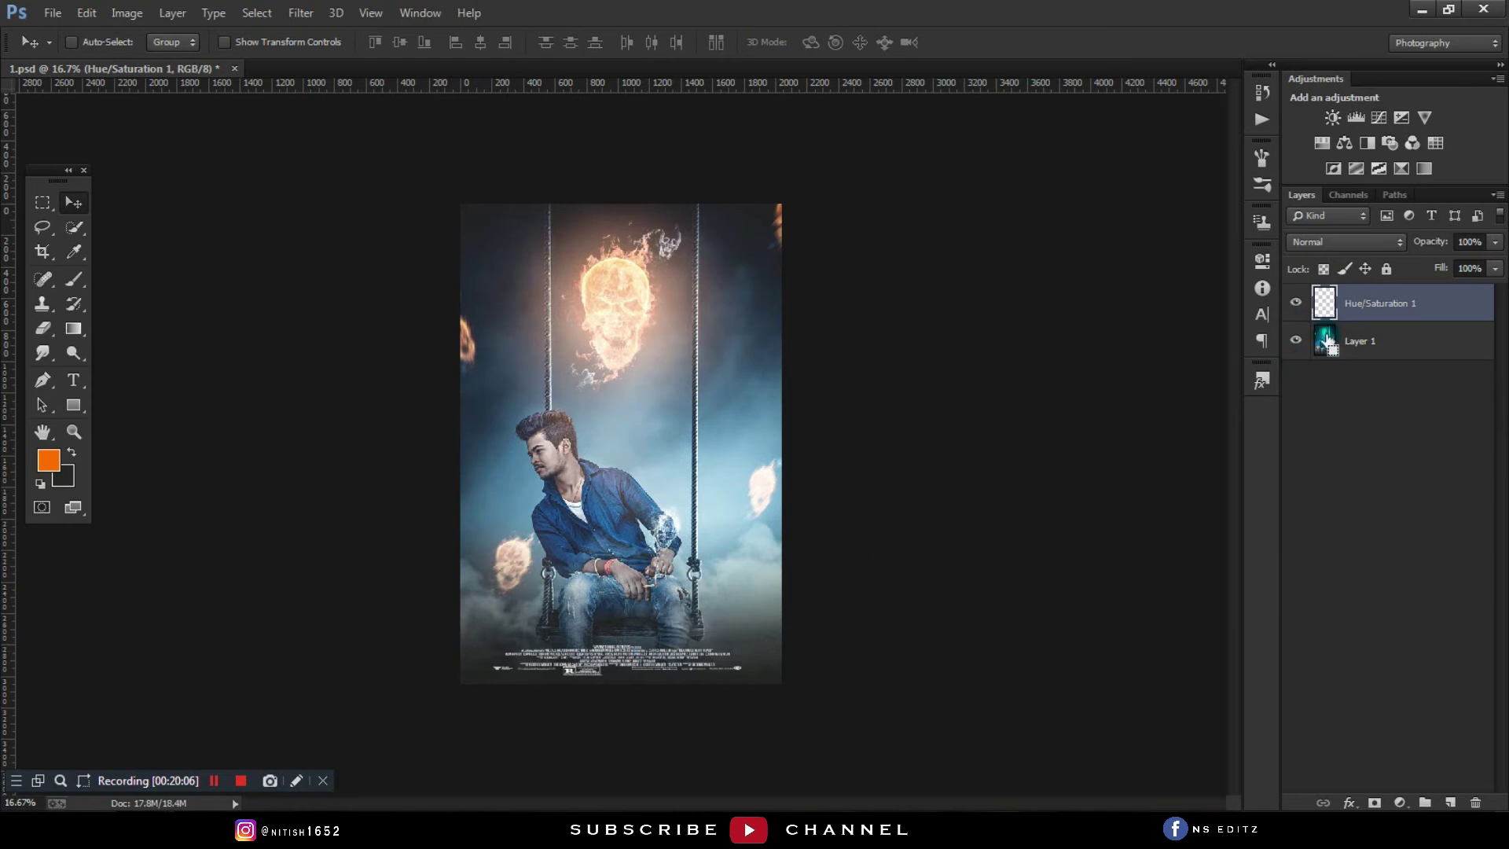
# Step: Centre the billing text horizontally on the poster and re-commit a proportional transform
pyautogui.keyDown('ctrl'); pyautogui.click(1327, 339); pyautogui.keyUp('ctrl')
pyautogui.click(481, 43)
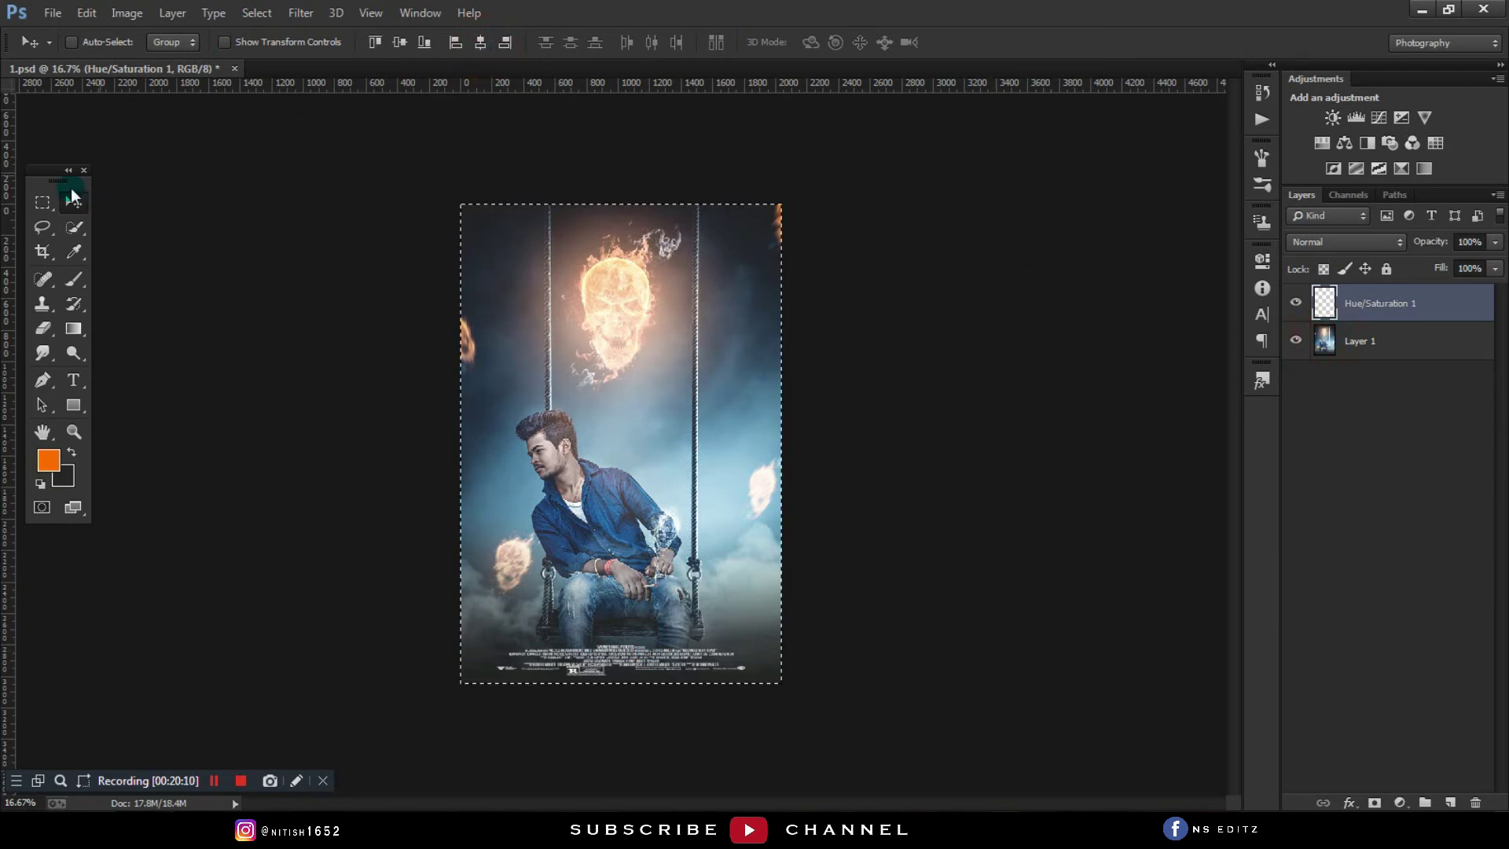
pyautogui.click(43, 202)
pyautogui.click(717, 264)
pyautogui.hotkey('ctrl', 't')
pyautogui.click(339, 40)
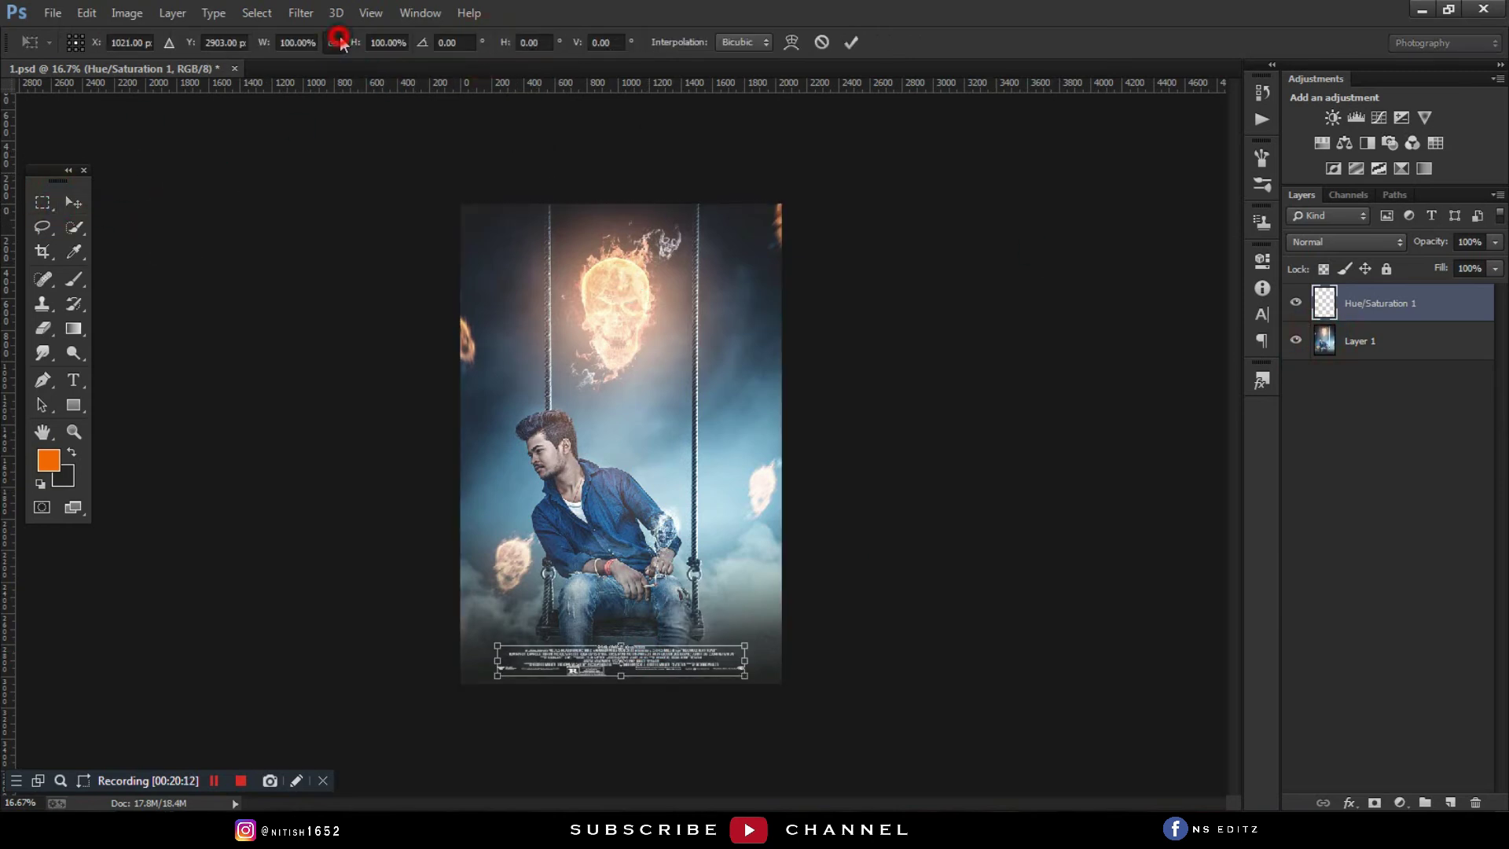
pyautogui.click(851, 42)
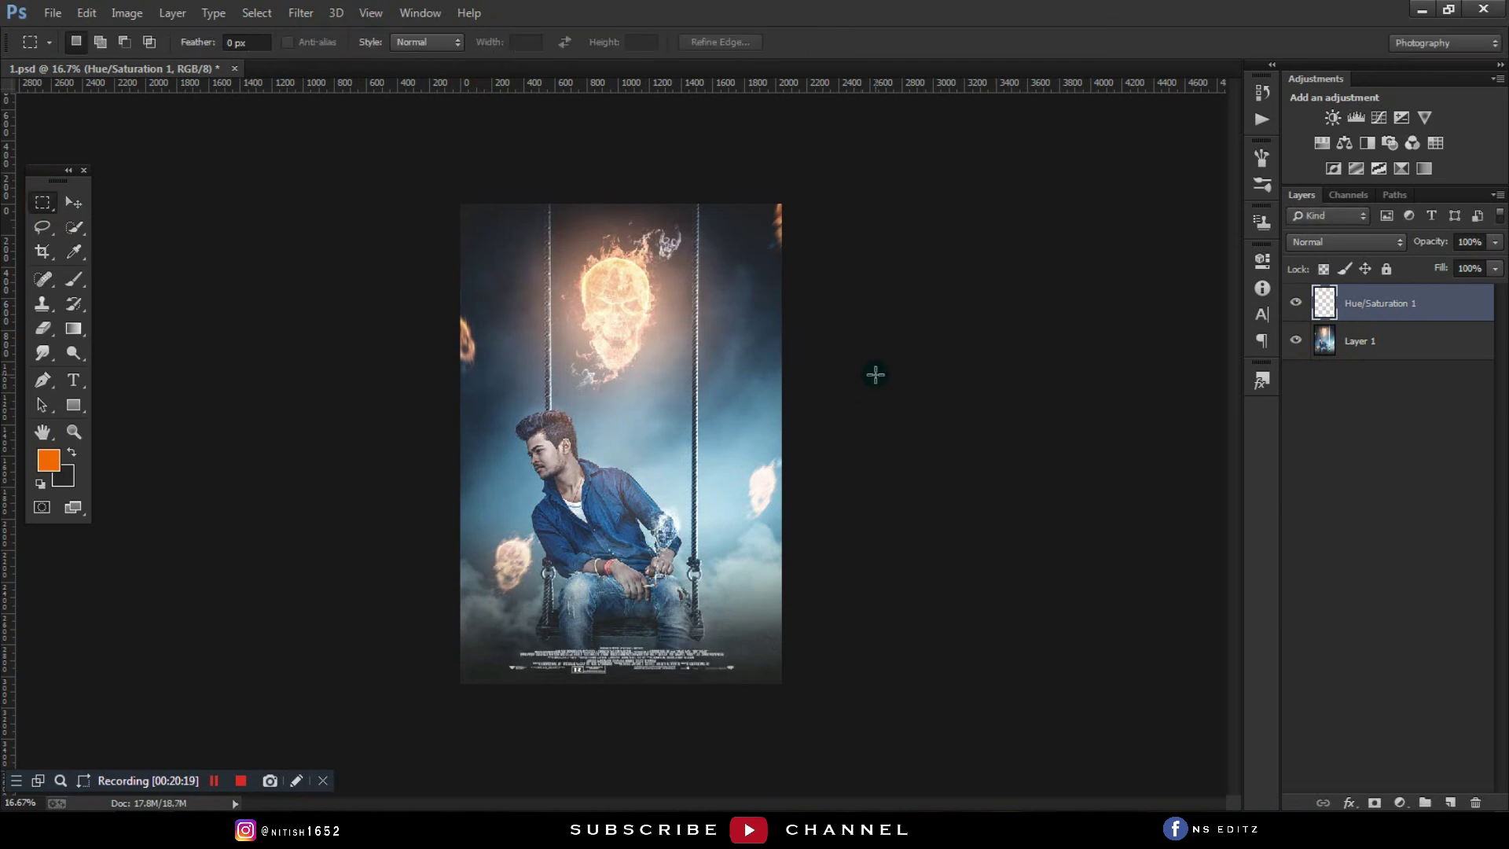
pyautogui.click(74, 203)
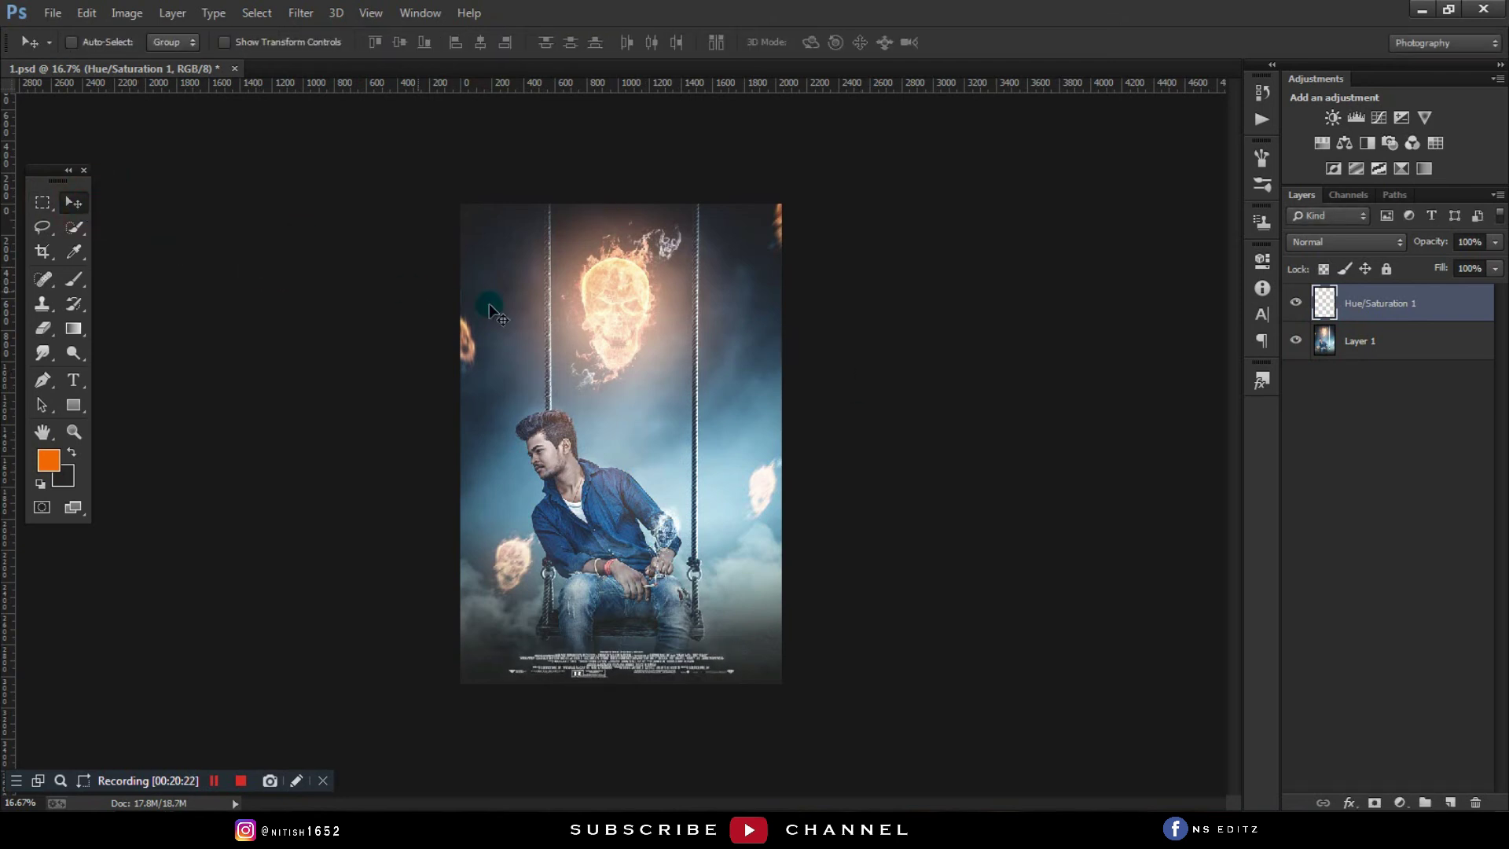
# Step: Type the HUNTER KING title on the poster and position it over the man
pyautogui.click(76, 380)
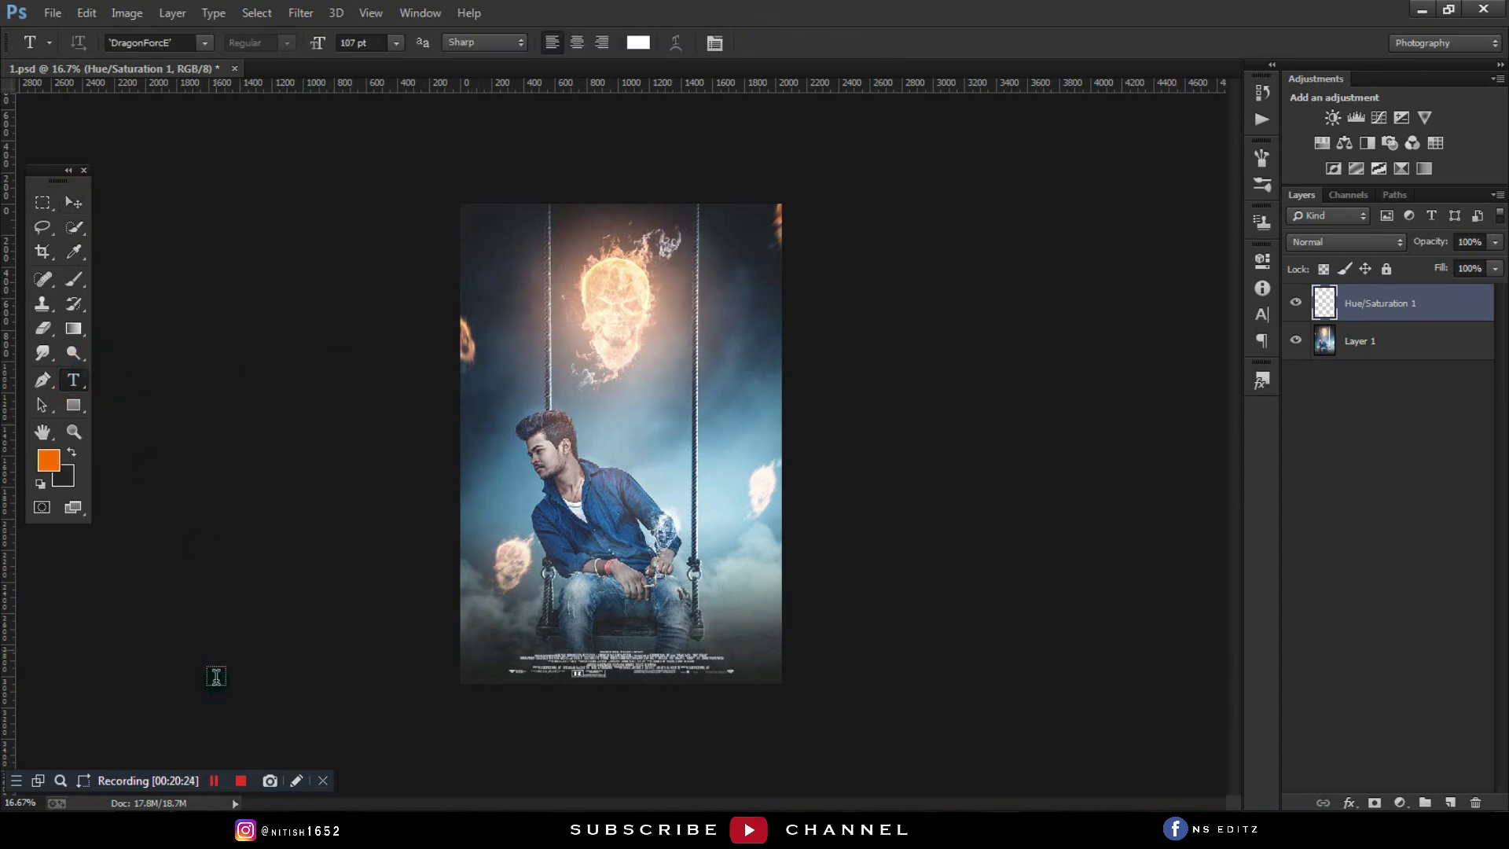
pyautogui.click(516, 315)
pyautogui.write('HUNTER KI')
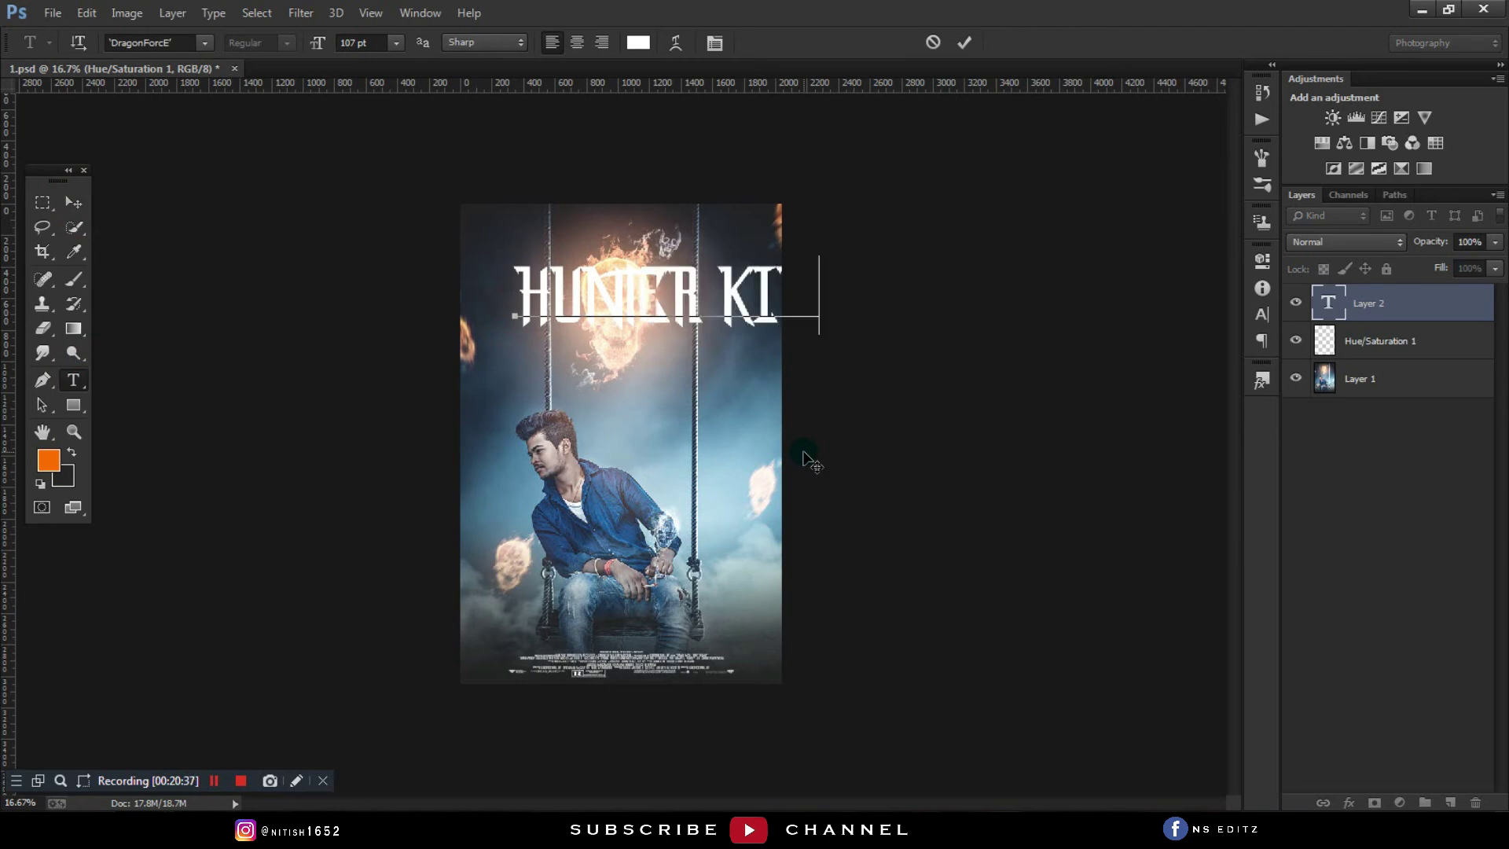
pyautogui.click(71, 203)
pyautogui.moveTo(579, 309); pyautogui.dragTo(534, 464)
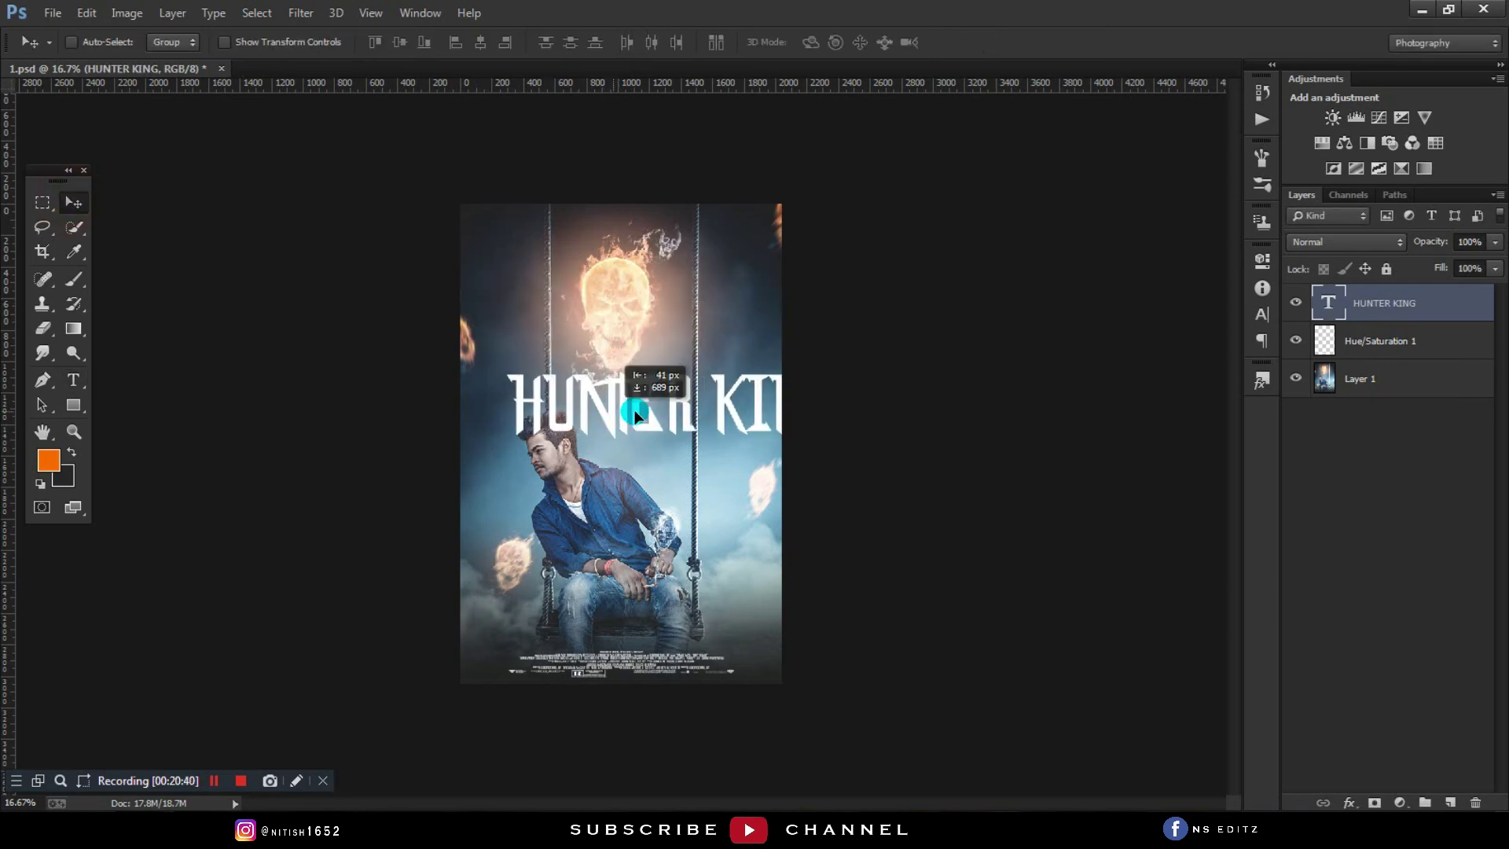
pyautogui.moveTo(646, 460); pyautogui.dragTo(554, 460)
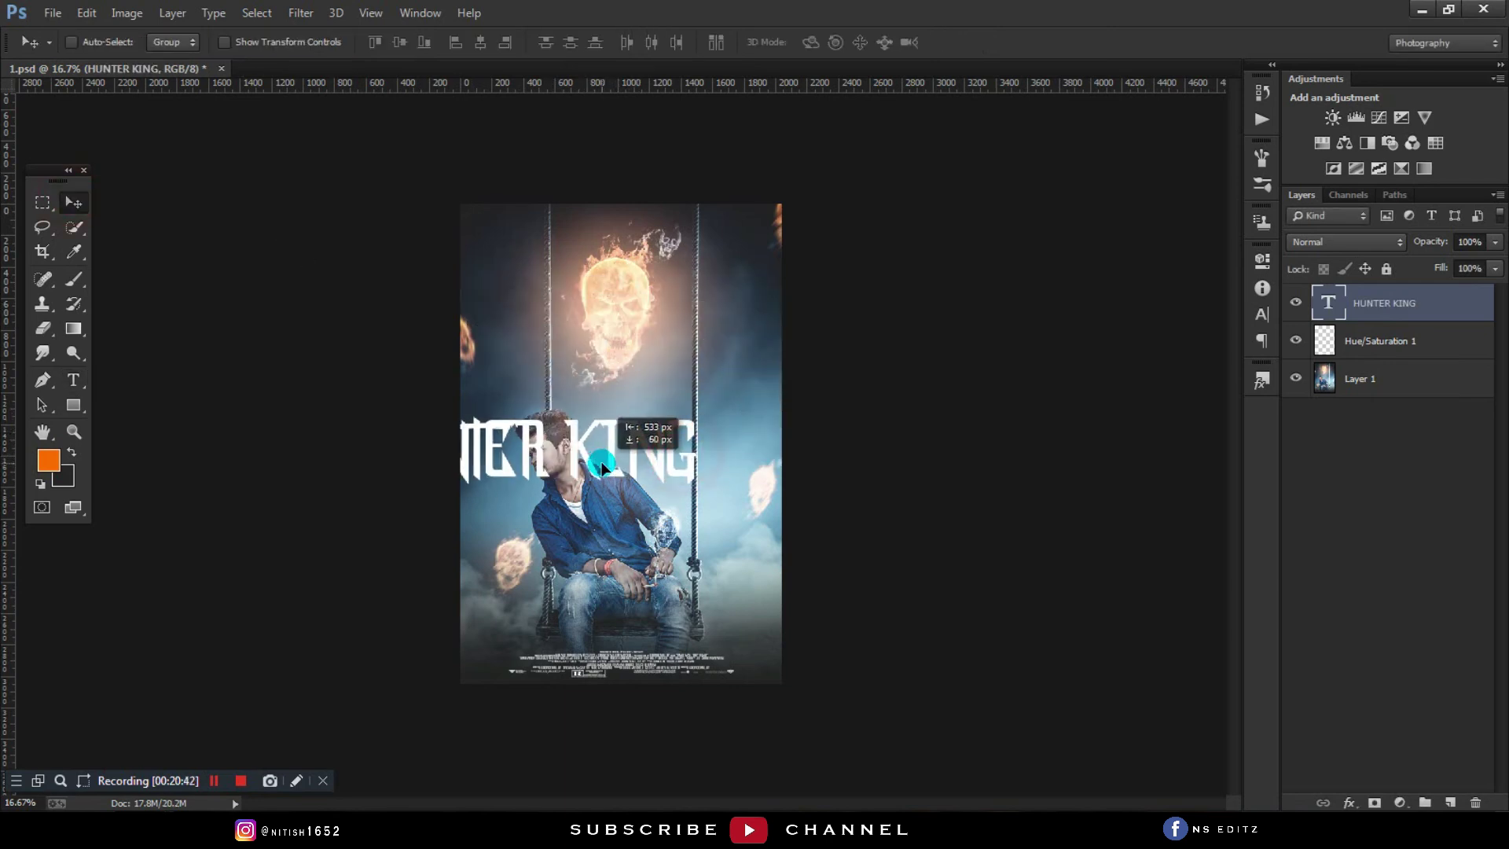
# Step: Scale the HUNTER KING title to about 73% and move it to the poster's top
pyautogui.hotkey('ctrl', 't')
pyautogui.moveTo(354, 42); pyautogui.dragTo(348, 47)
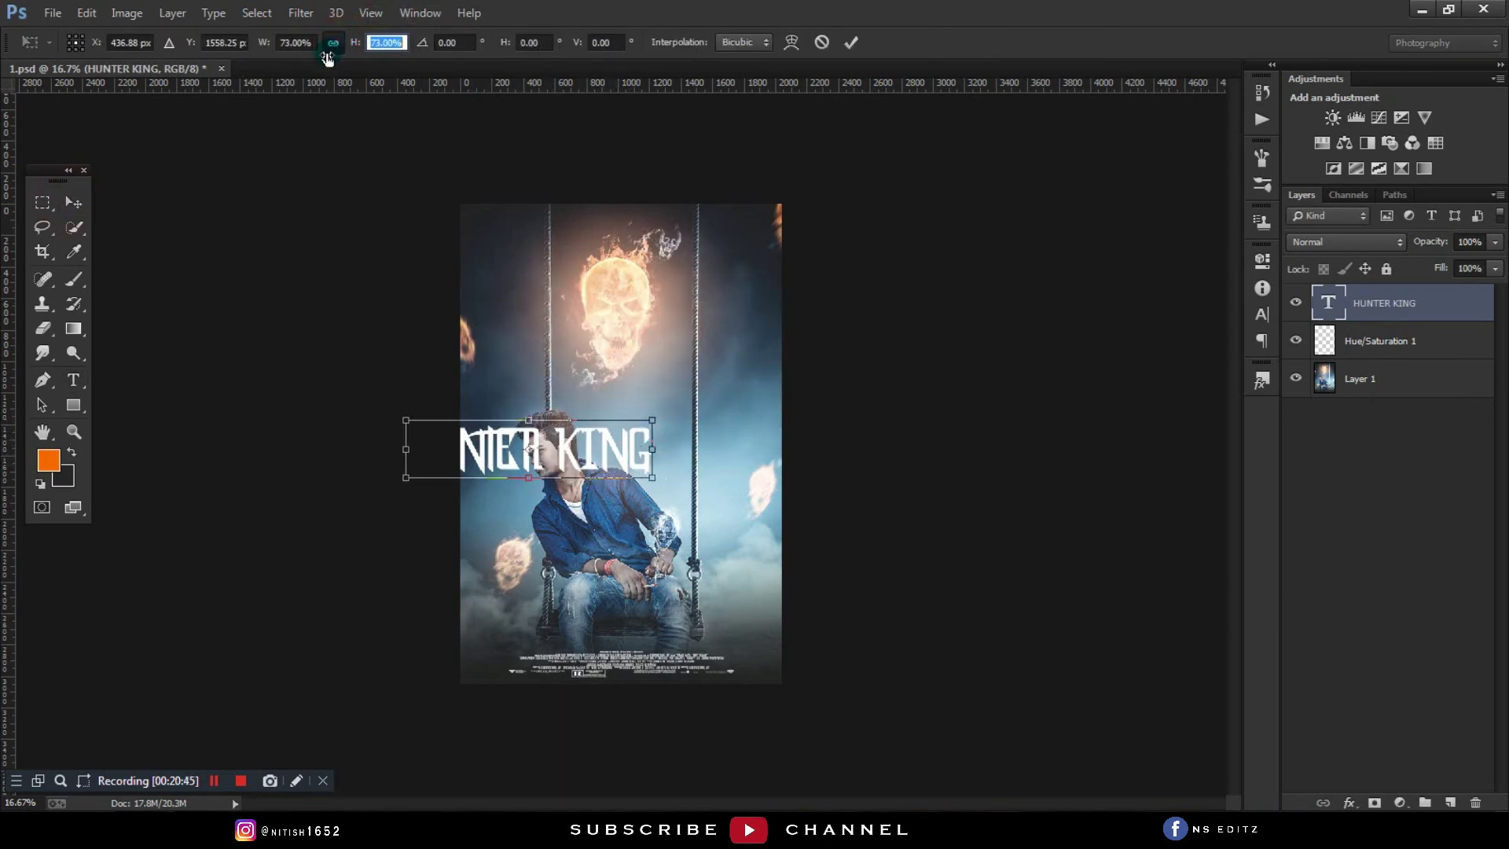
pyautogui.press('Return')
pyautogui.moveTo(570, 449)
pyautogui.mouseDown()
pyautogui.moveTo(661, 240)
pyautogui.moveTo(651, 613)
pyautogui.moveTo(649, 245)
pyautogui.mouseUp()
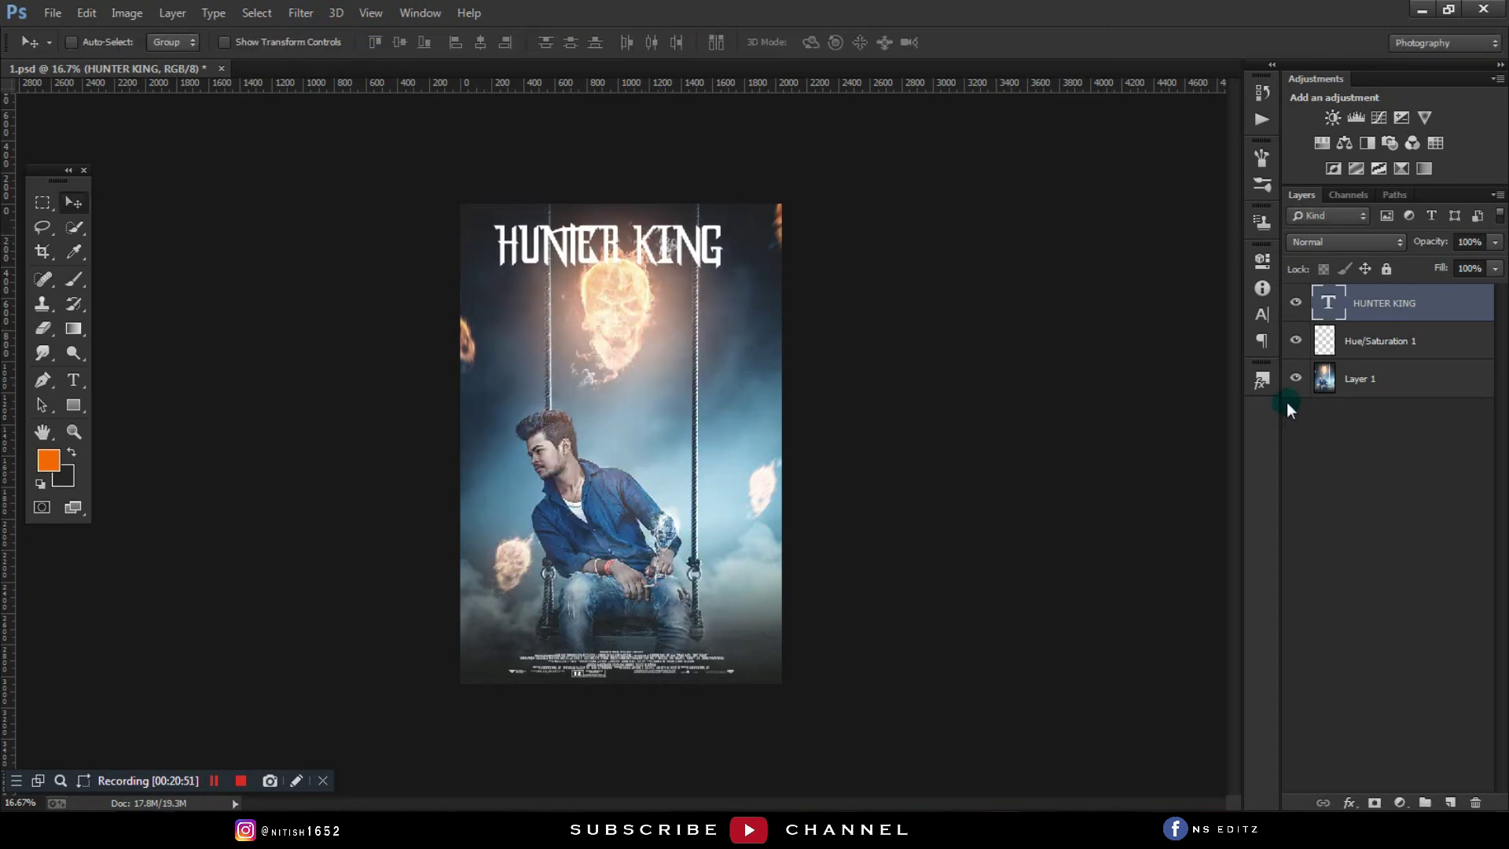
pyautogui.keyDown('ctrl'); pyautogui.click(1324, 379); pyautogui.keyUp('ctrl')
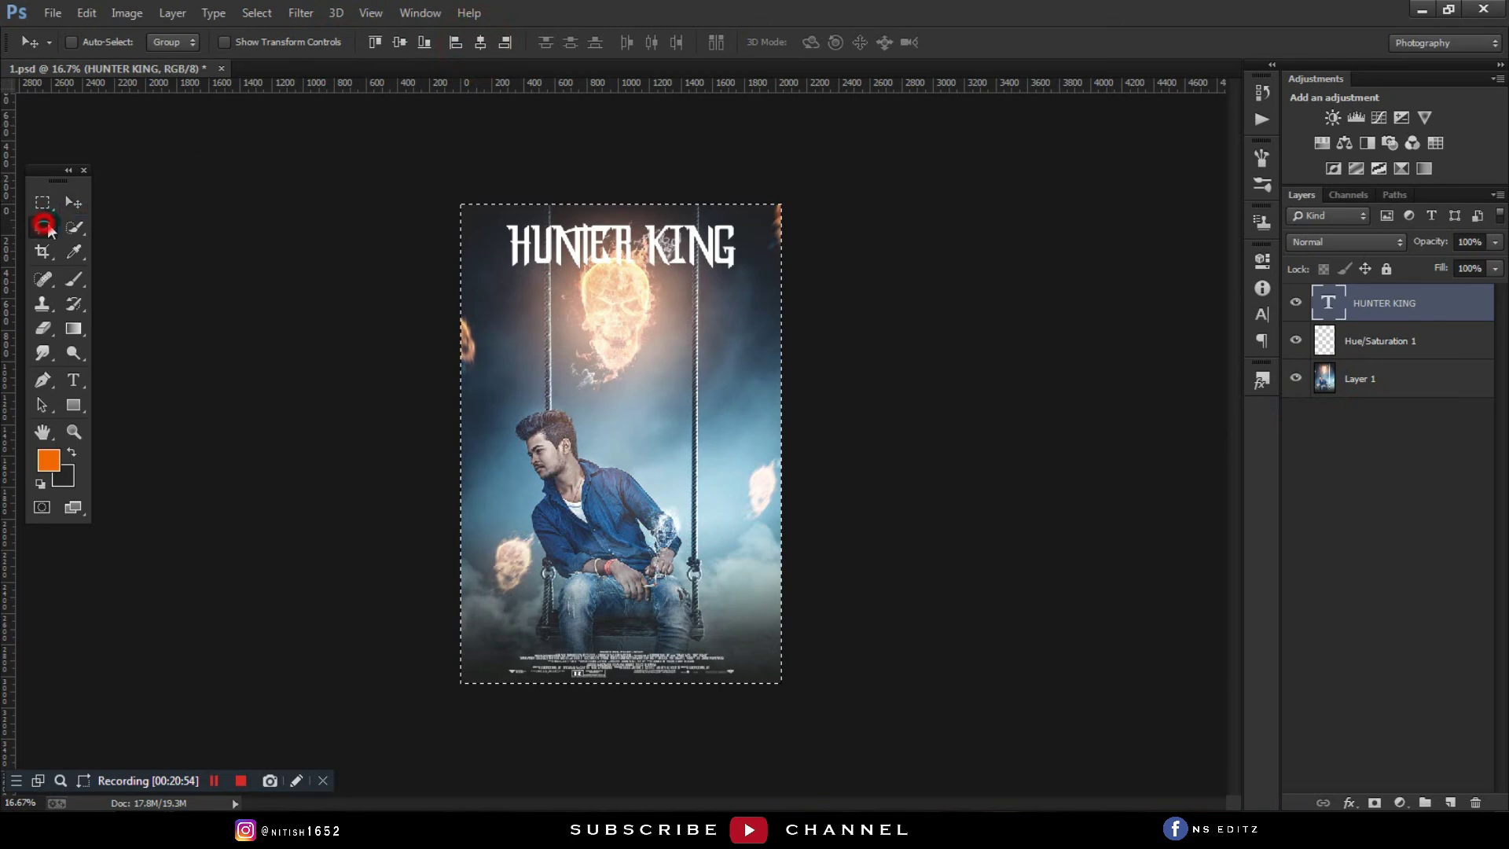
# Step: Deselect the image and zoom in on the HUNTER KING title and skull
pyautogui.click(44, 227)
pyautogui.click(1145, 312)
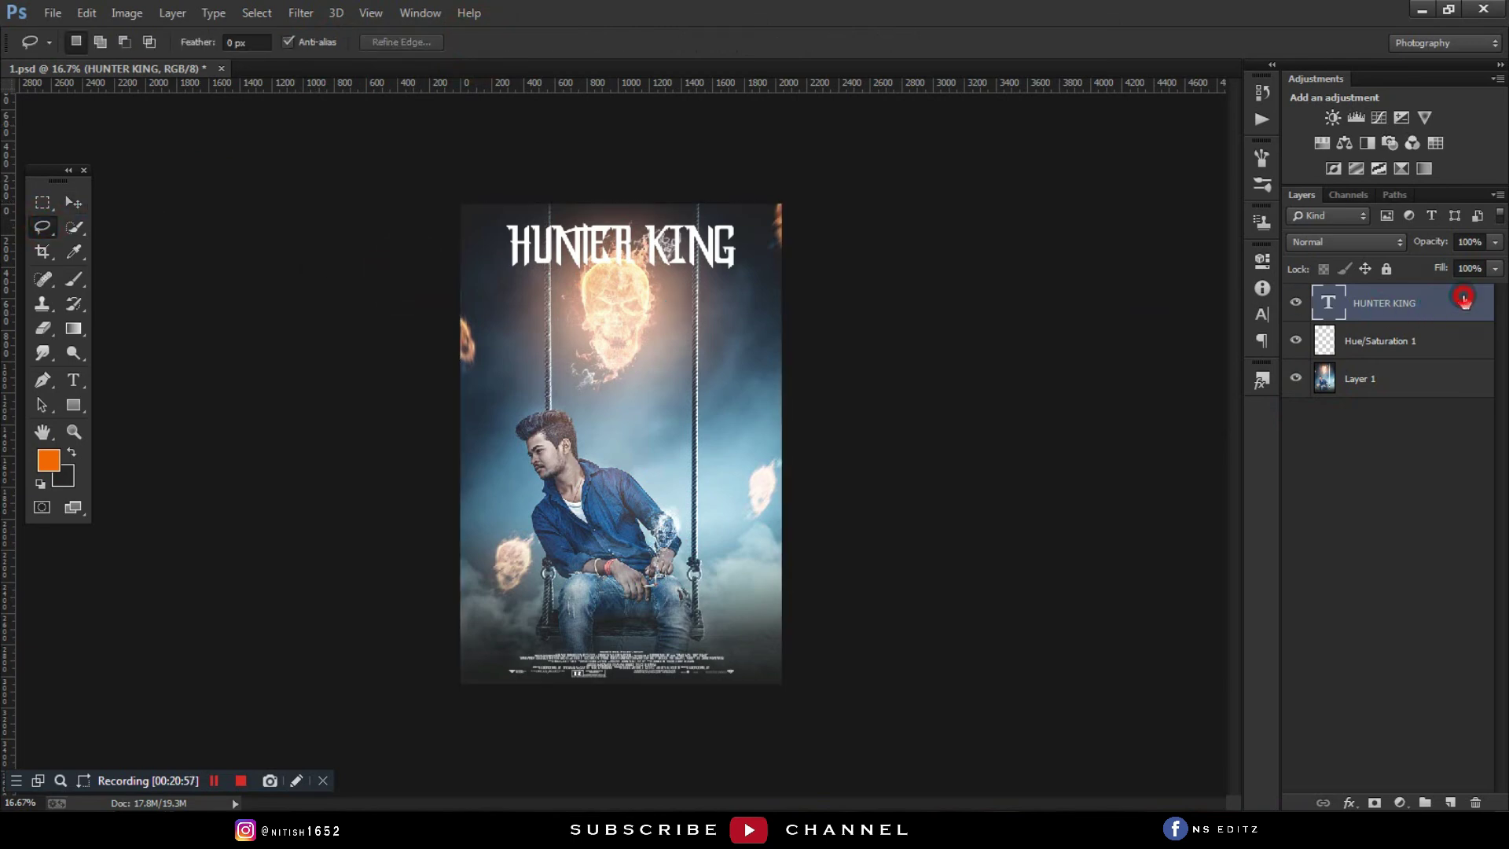
pyautogui.doubleClick(1467, 298)
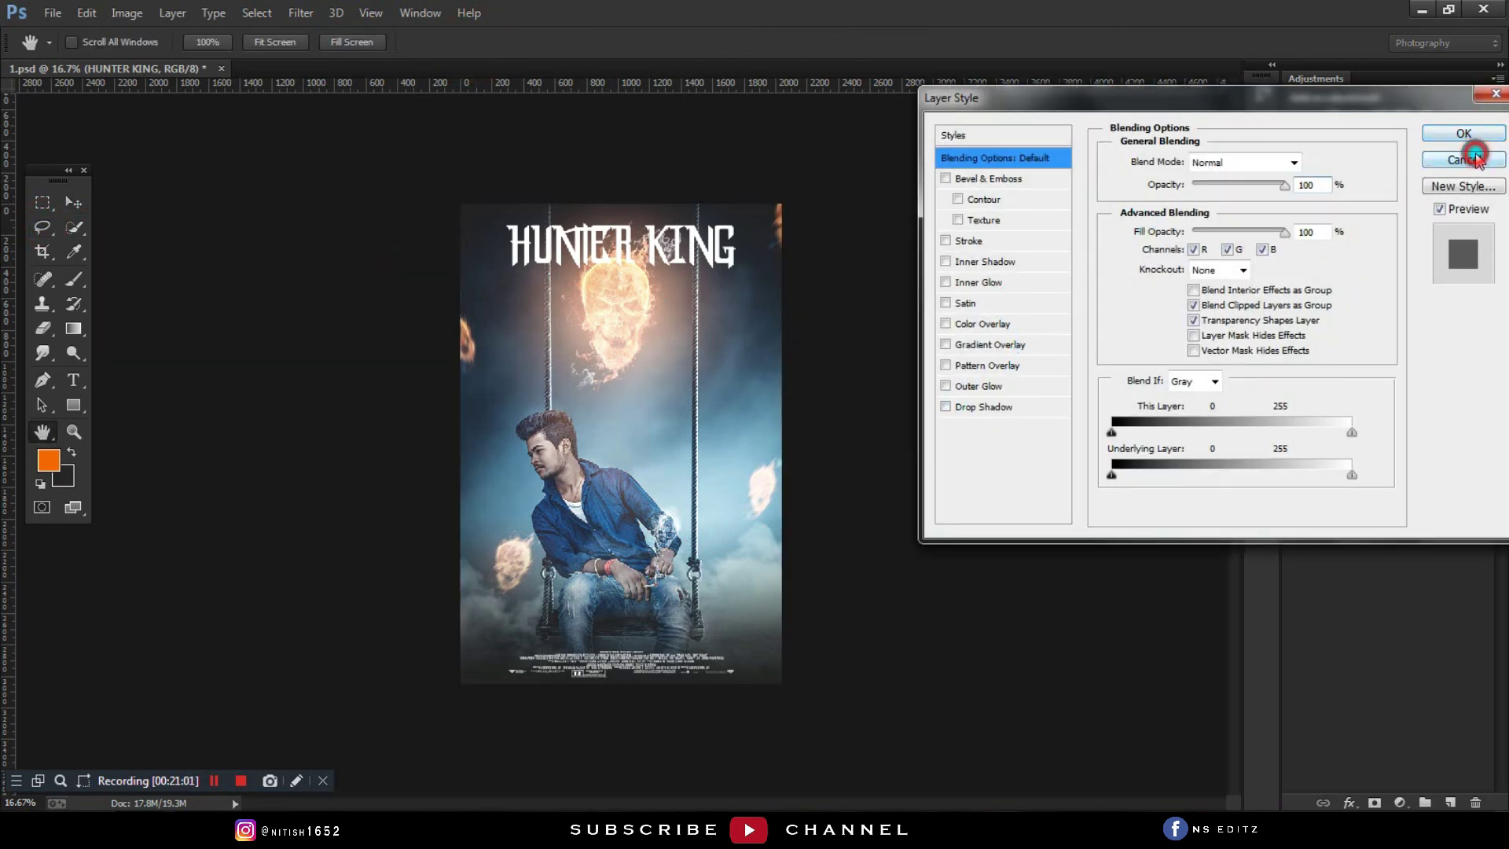
pyautogui.click(1464, 133)
pyautogui.hotkey('ctrl', '+')
pyautogui.hotkey('ctrl', '+')
pyautogui.hotkey('ctrl', '+')
pyautogui.moveTo(695, 544); pyautogui.dragTo(692, 672)
pyautogui.moveTo(757, 198); pyautogui.dragTo(765, 433)
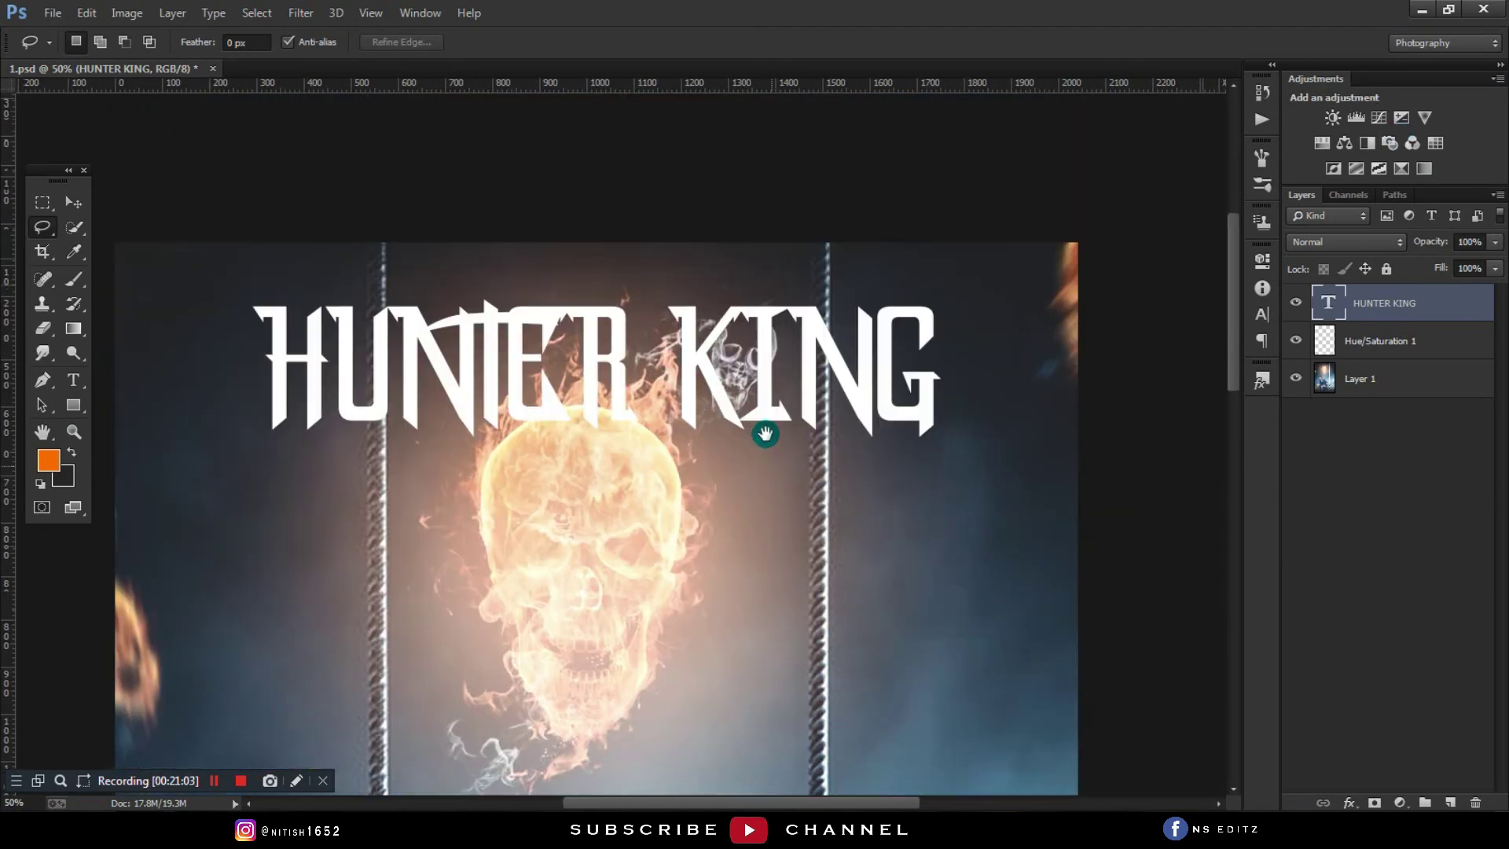
# Step: Add a layer mask to the HUNTER KING title layer
pyautogui.click(1375, 802)
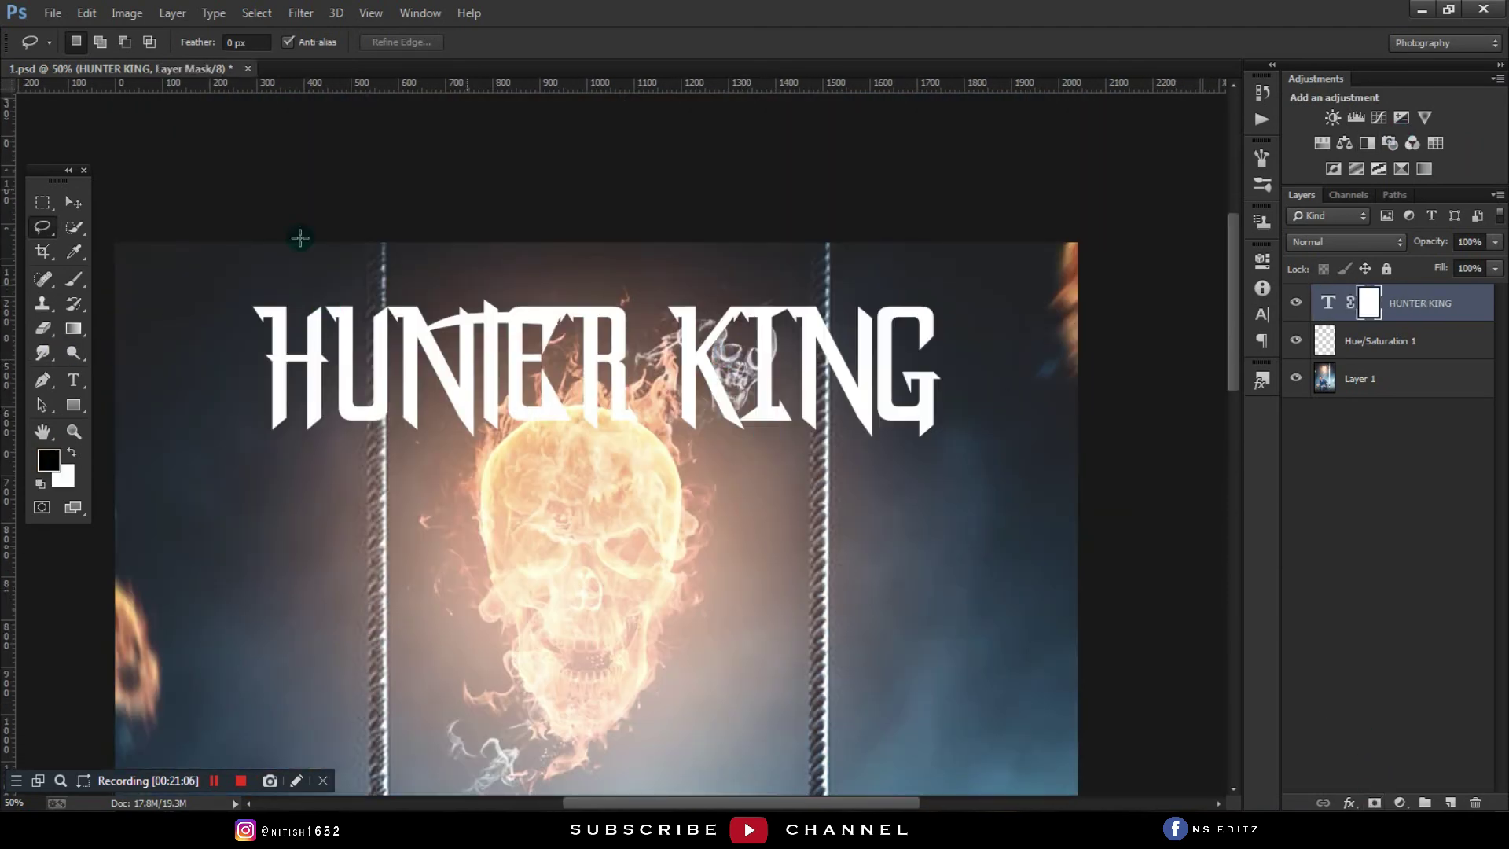
pyautogui.click(73, 279)
pyautogui.hotkey('ctrl', '+')
pyautogui.hotkey('ctrl', '+')
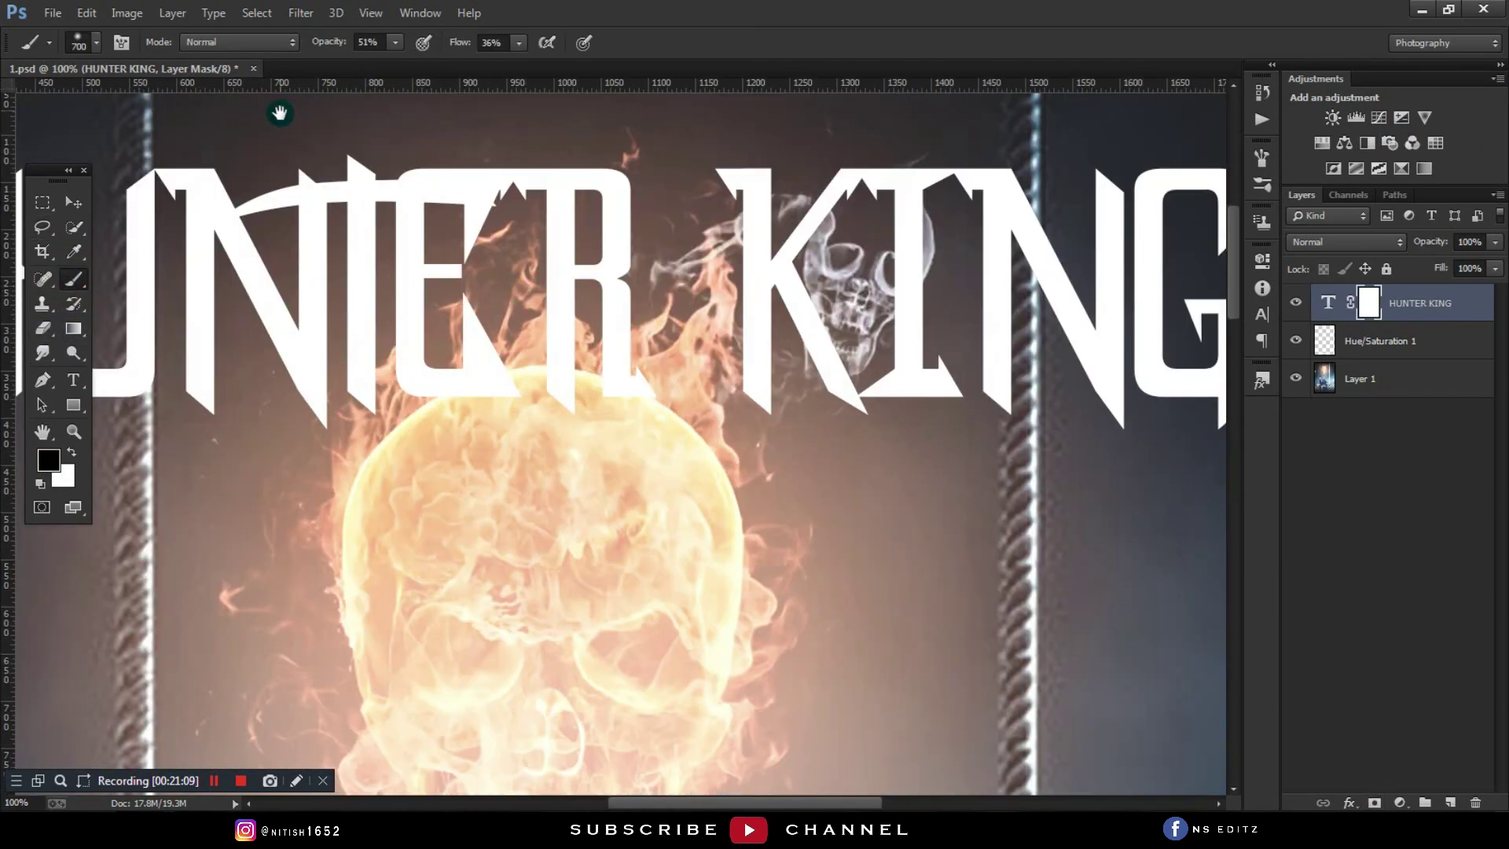
pyautogui.rightClick(43, 228)
pyautogui.click(93, 249)
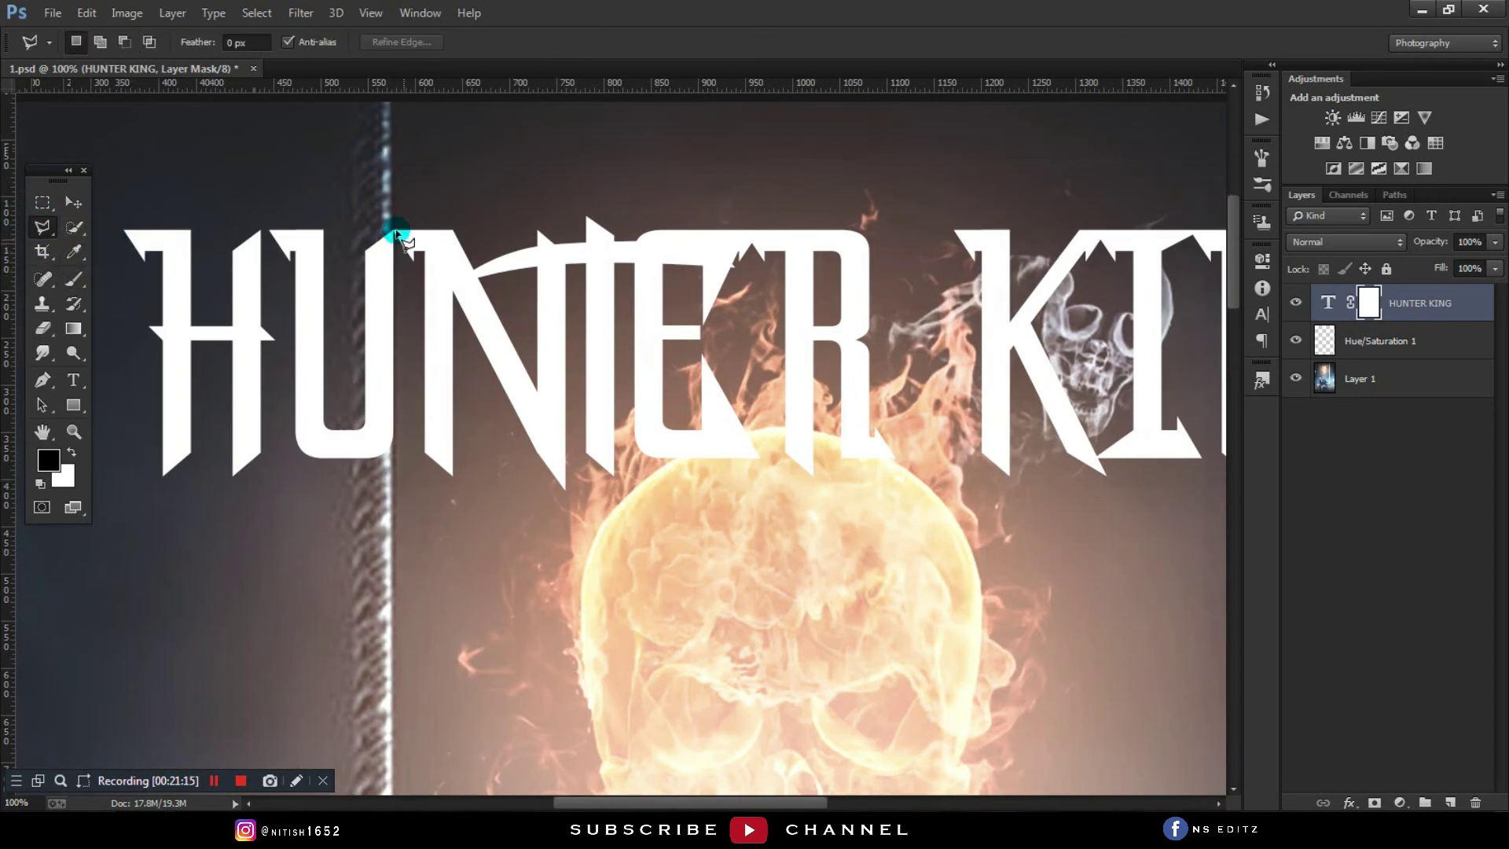
# Step: Outline the rope strip crossing the U with a polygonal selection
pyautogui.click(388, 218)
pyautogui.click(390, 586)
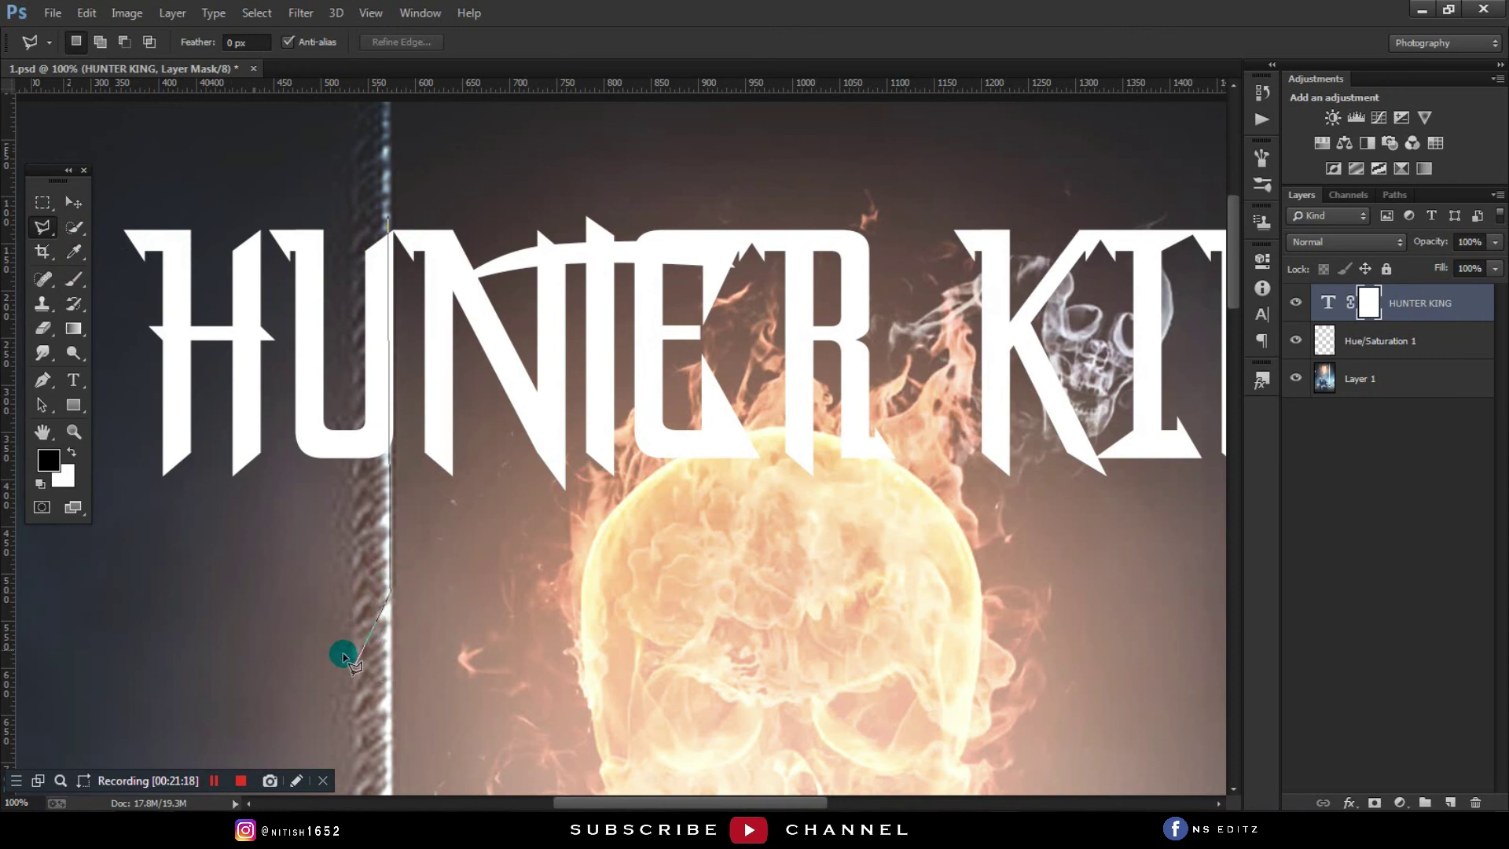
pyautogui.click(344, 631)
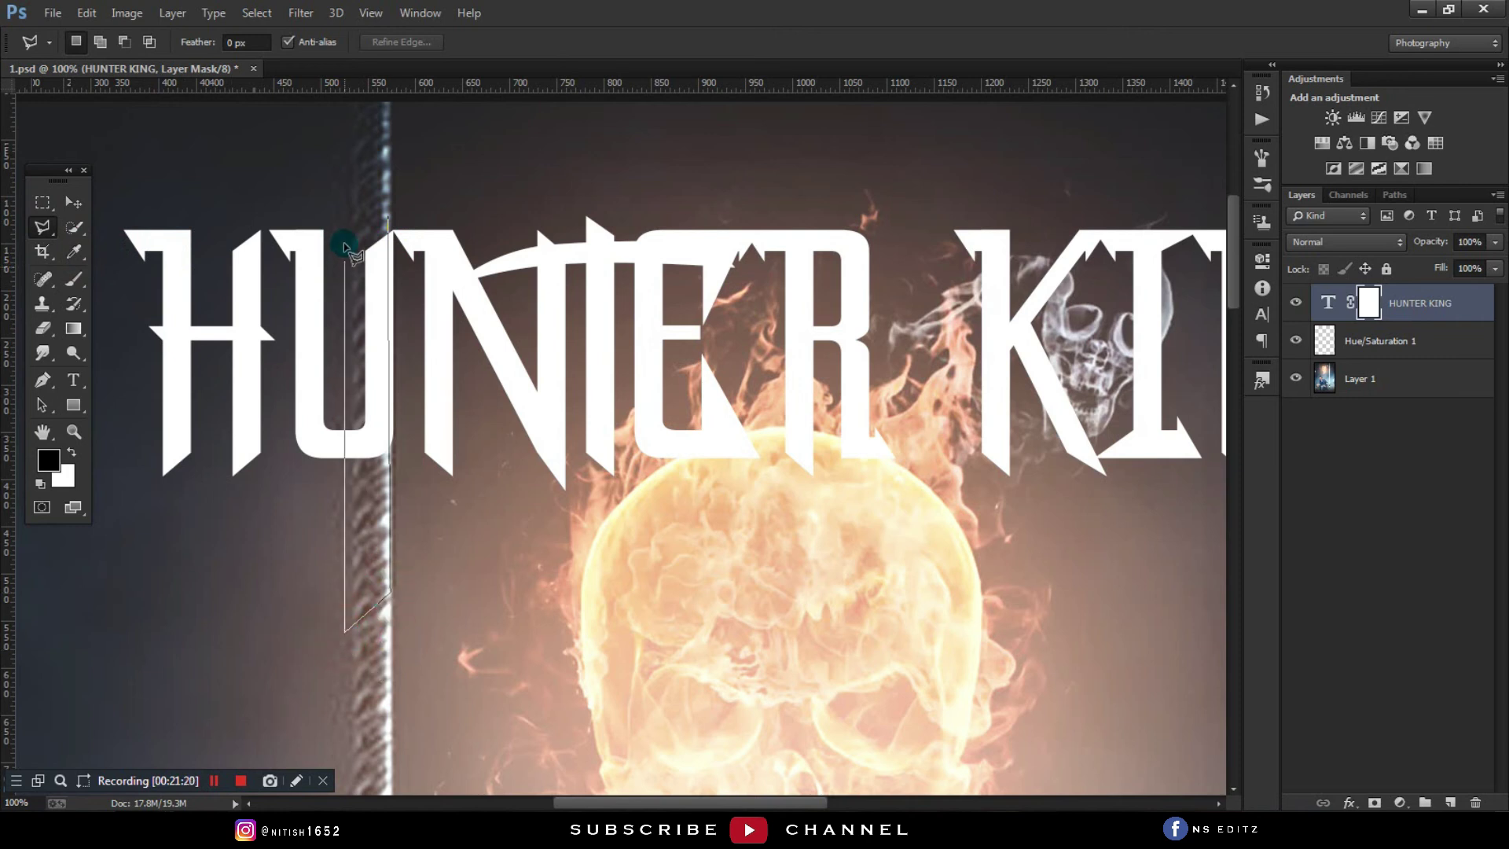
pyautogui.click(340, 195)
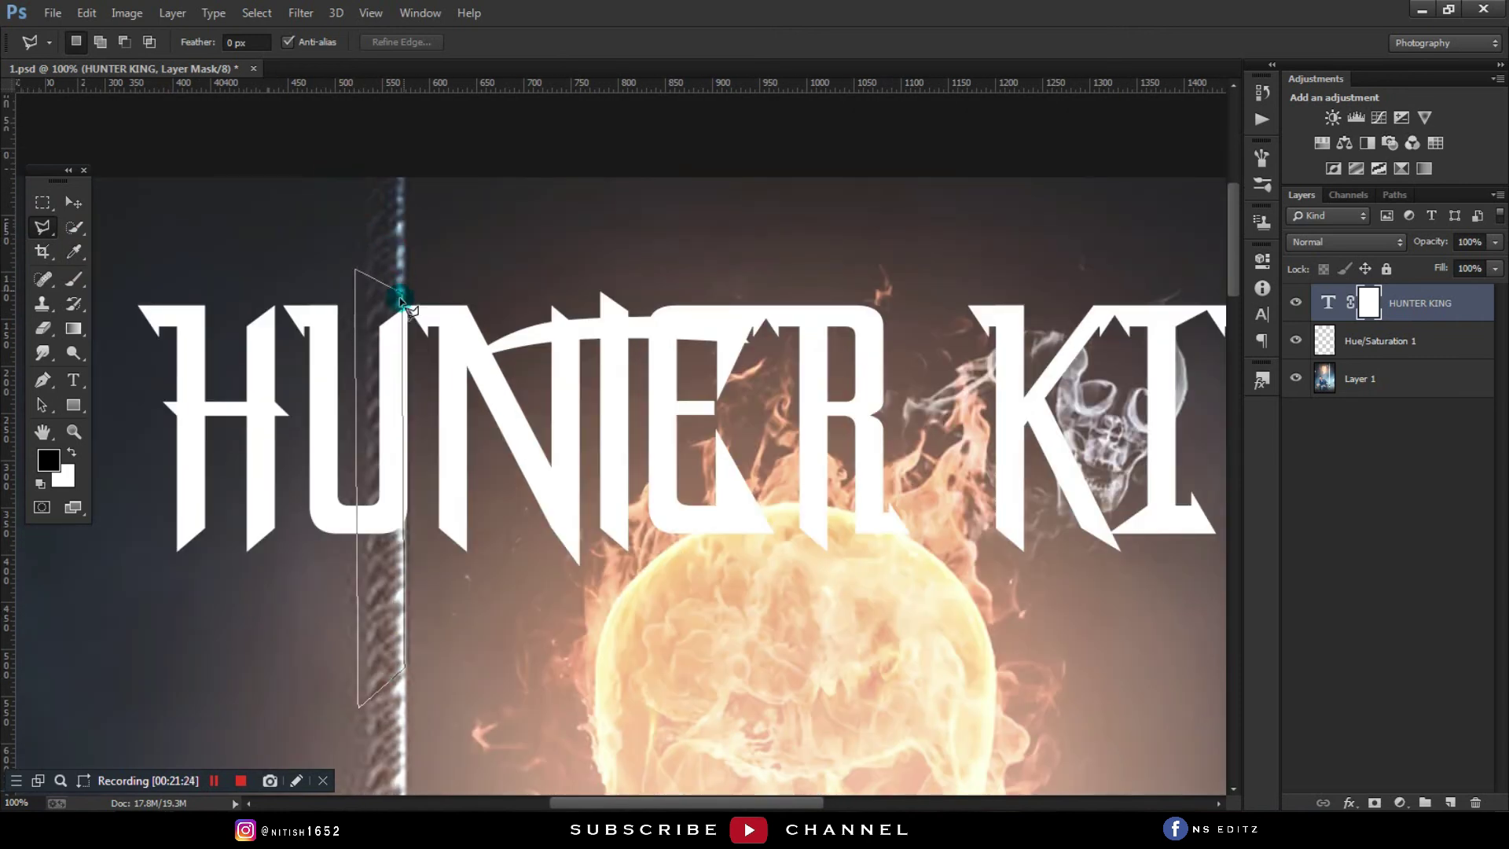
pyautogui.click(401, 294)
pyautogui.hotkey('ctrl', 'd')
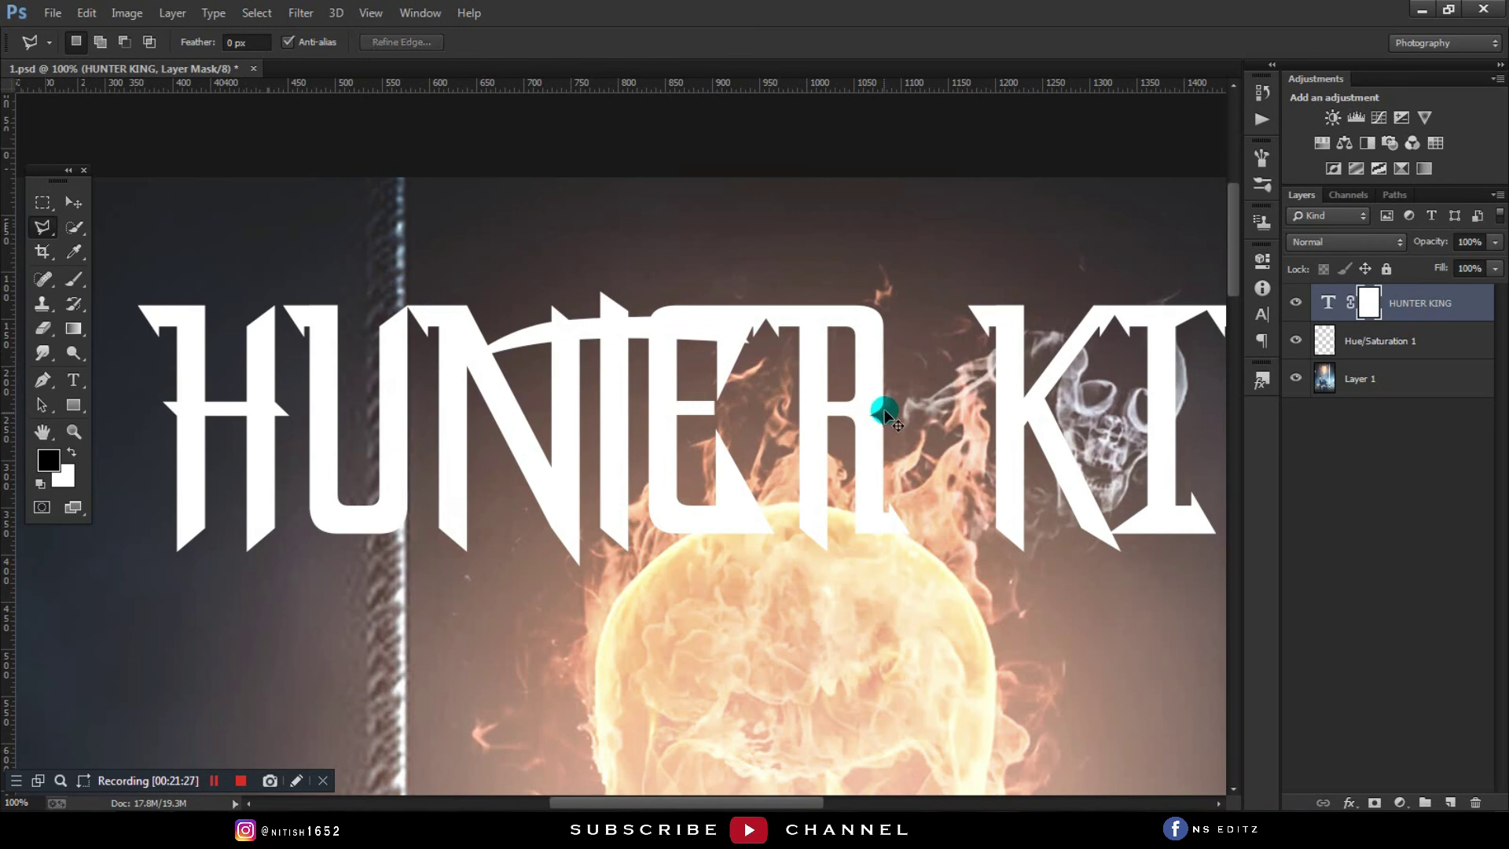
pyautogui.hotkey('ctrl', 'z')
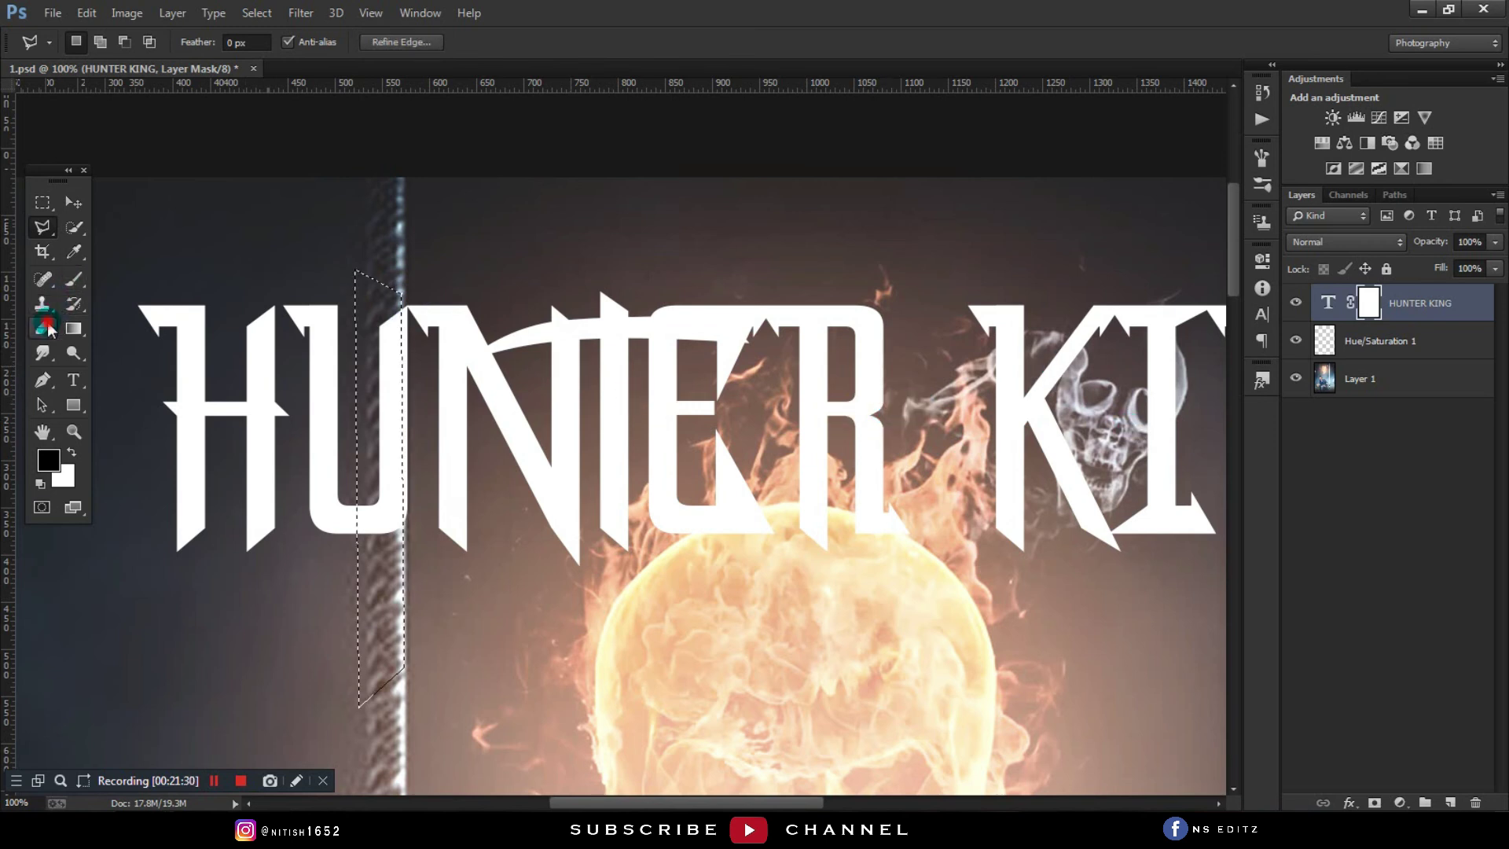
# Step: Hide the part of the U crossed by the rope on the title mask
pyautogui.click(45, 327)
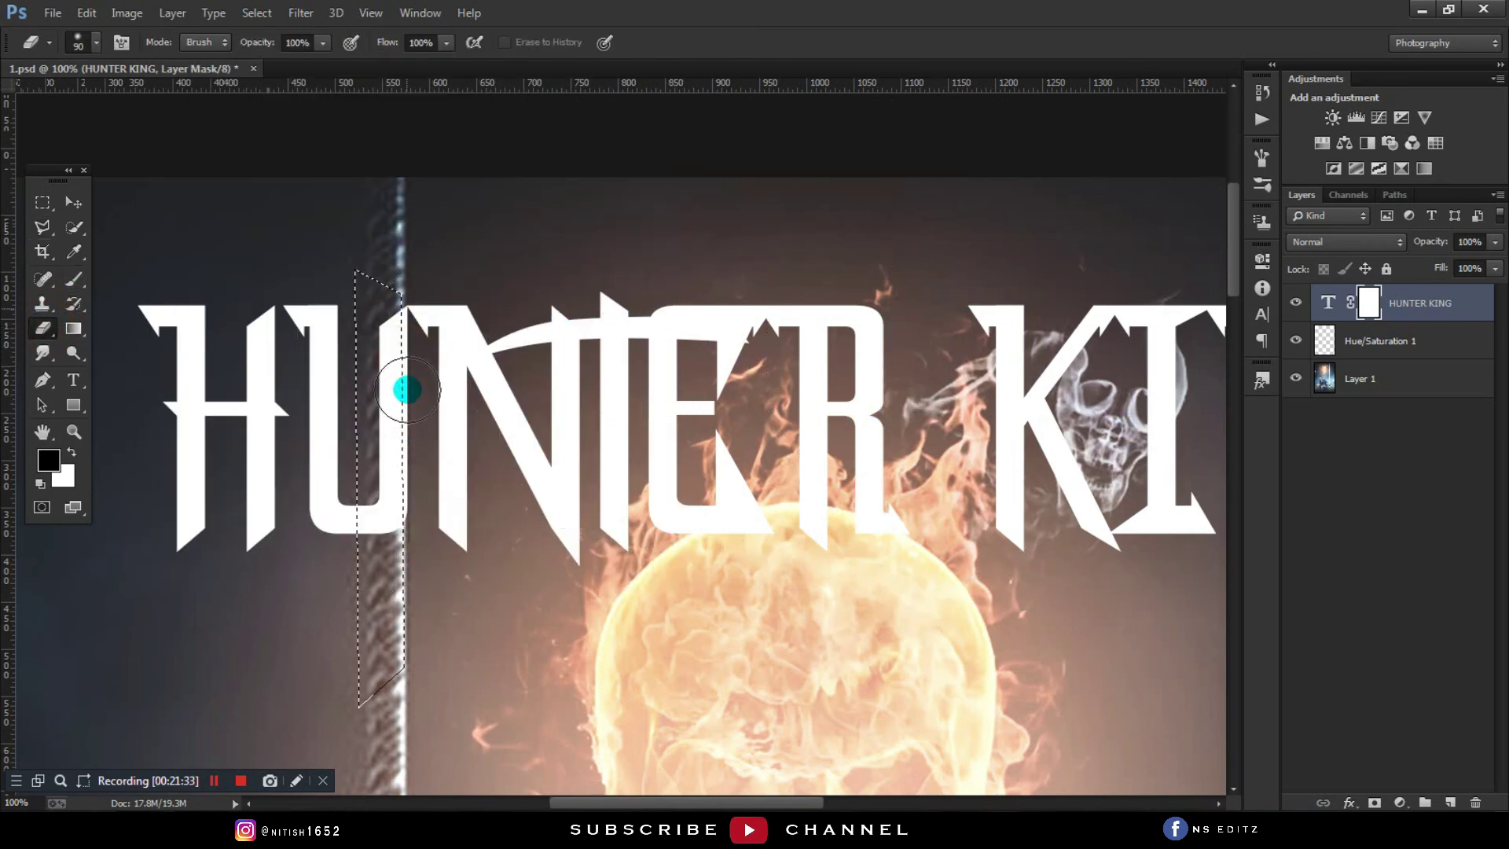
pyautogui.click(71, 451)
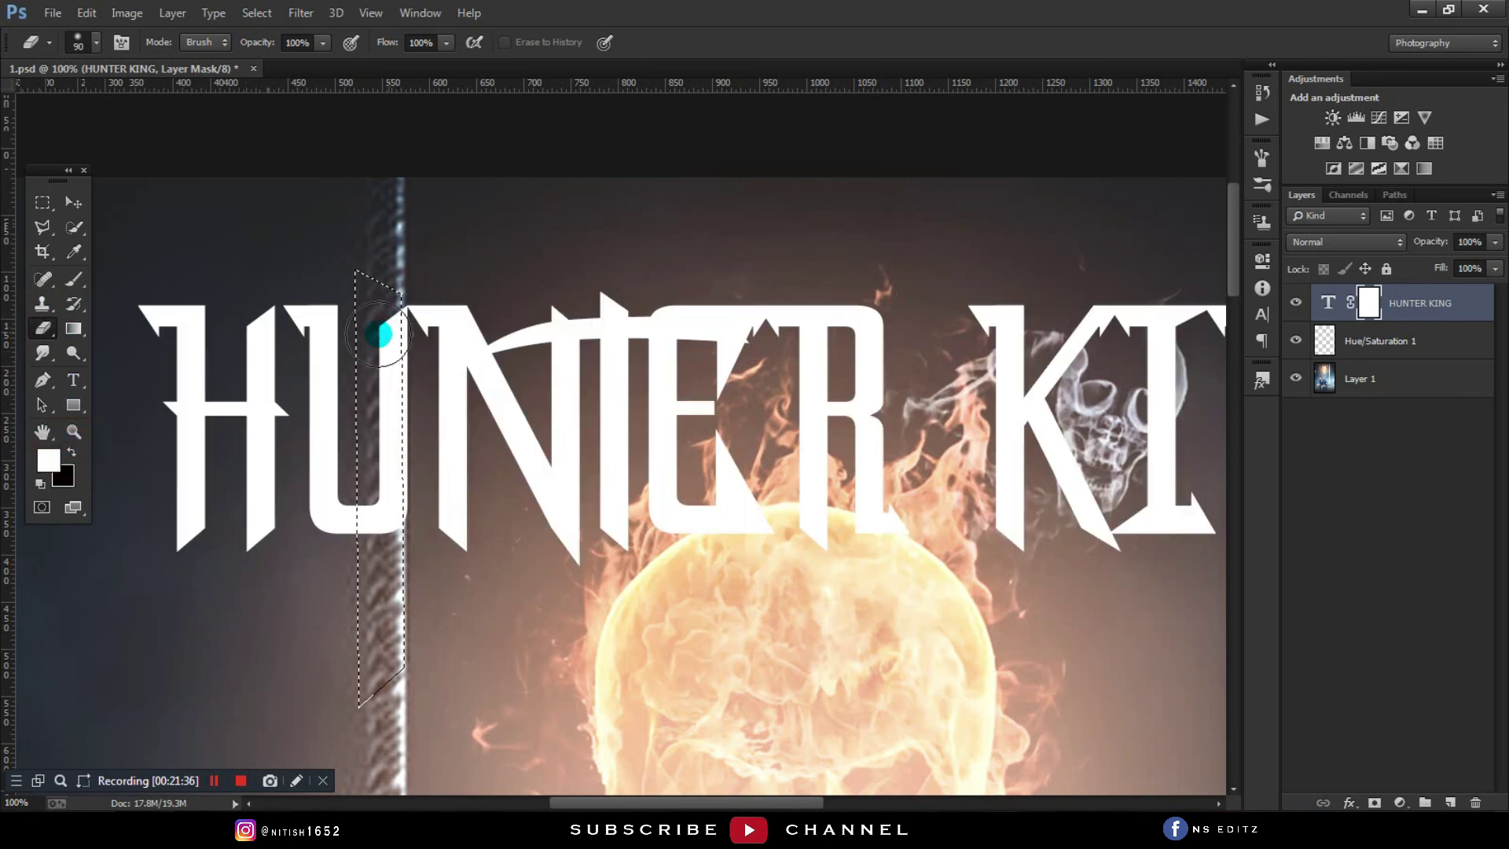
pyautogui.moveTo(402, 339); pyautogui.dragTo(388, 397)
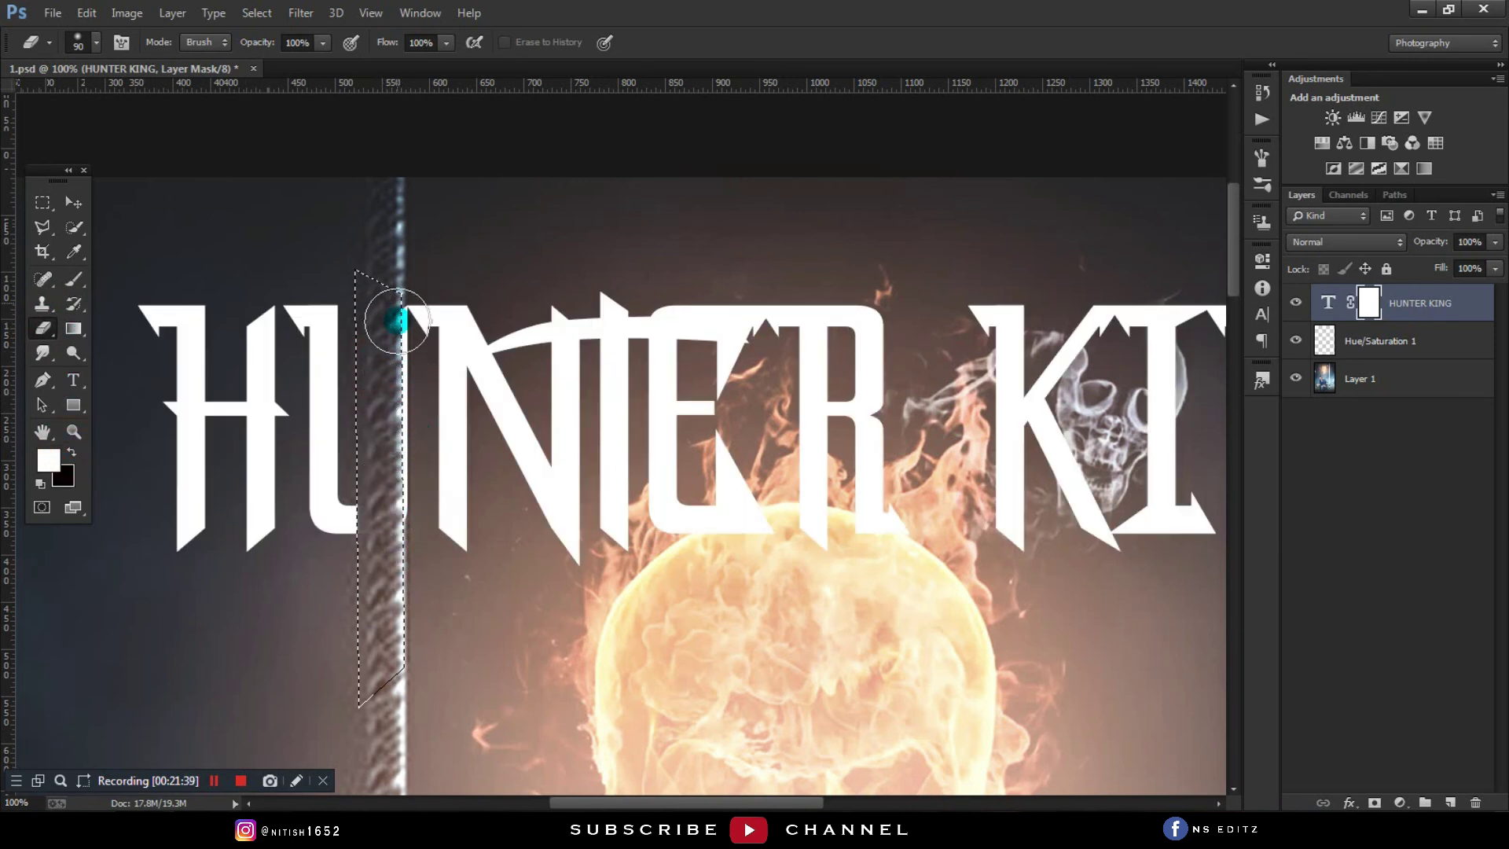
pyautogui.rightClick(43, 228)
pyautogui.click(159, 244)
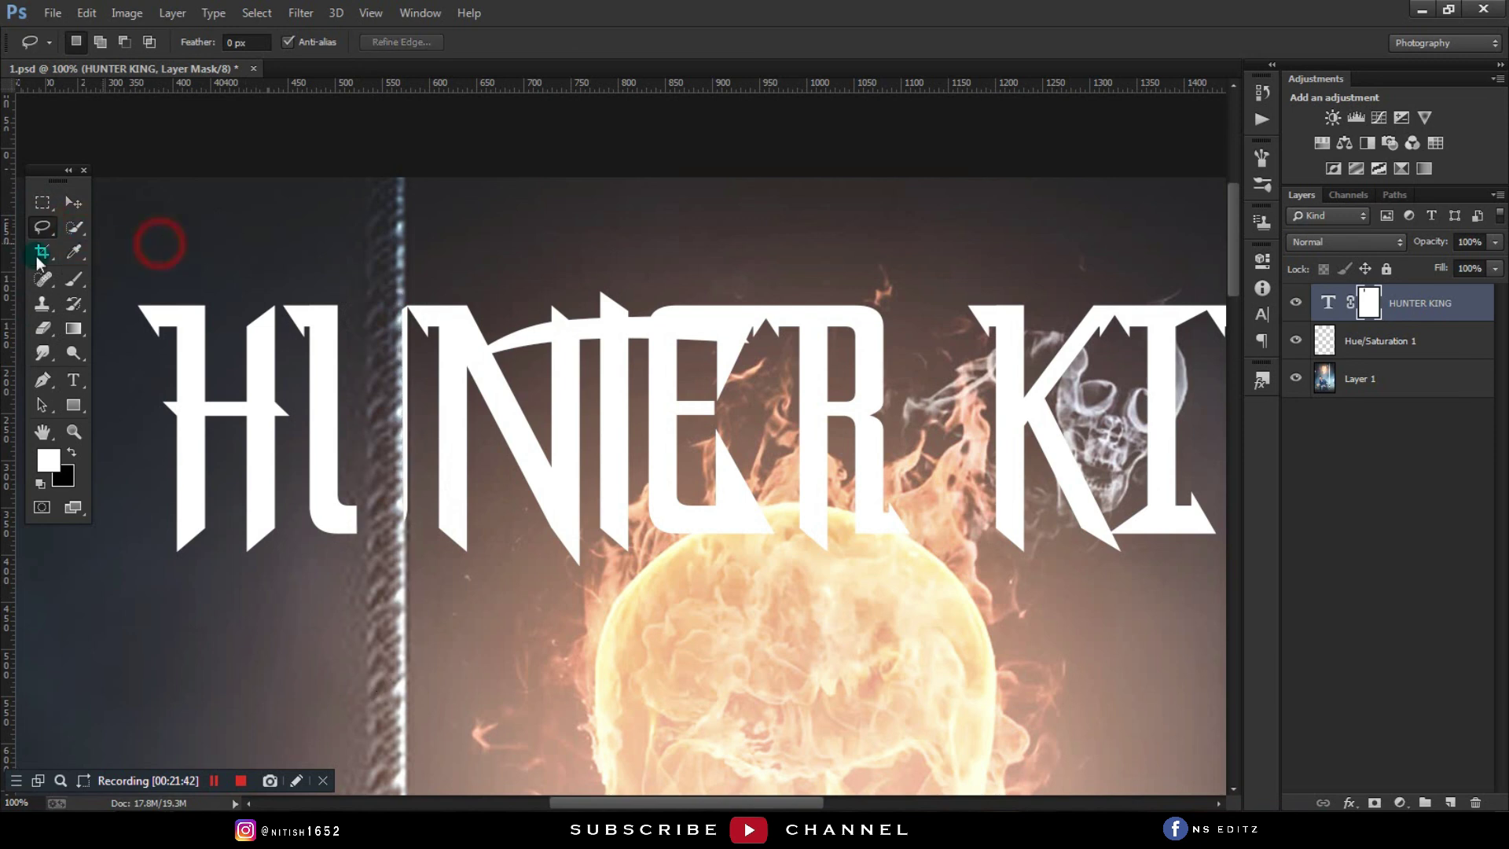
pyautogui.rightClick(43, 227)
pyautogui.click(141, 243)
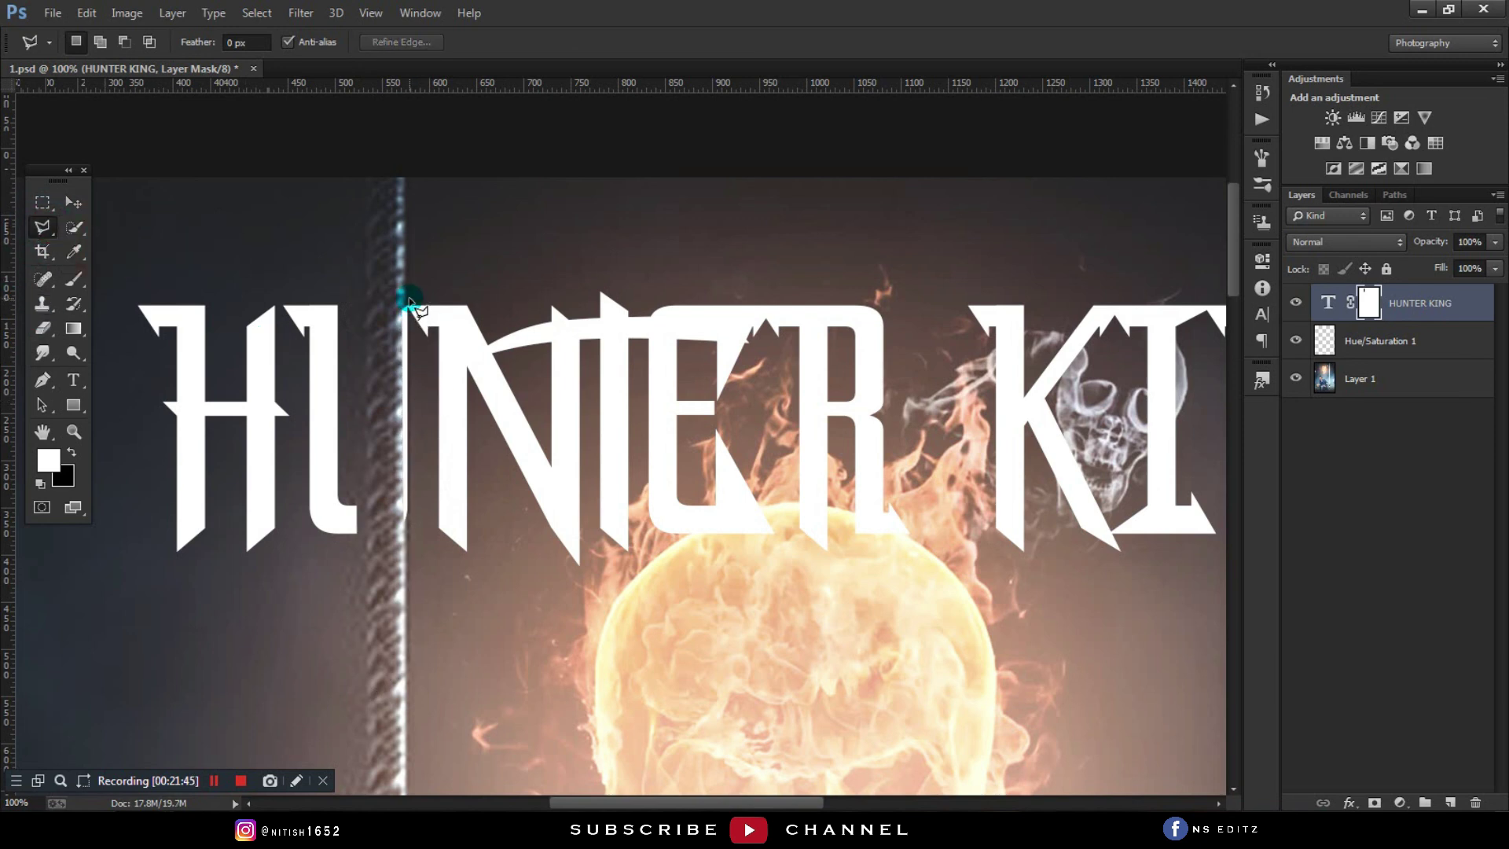
# Step: Mask out the rope strip over the U using a polygonal selection
pyautogui.click(407, 516)
pyautogui.click(406, 576)
pyautogui.click(385, 572)
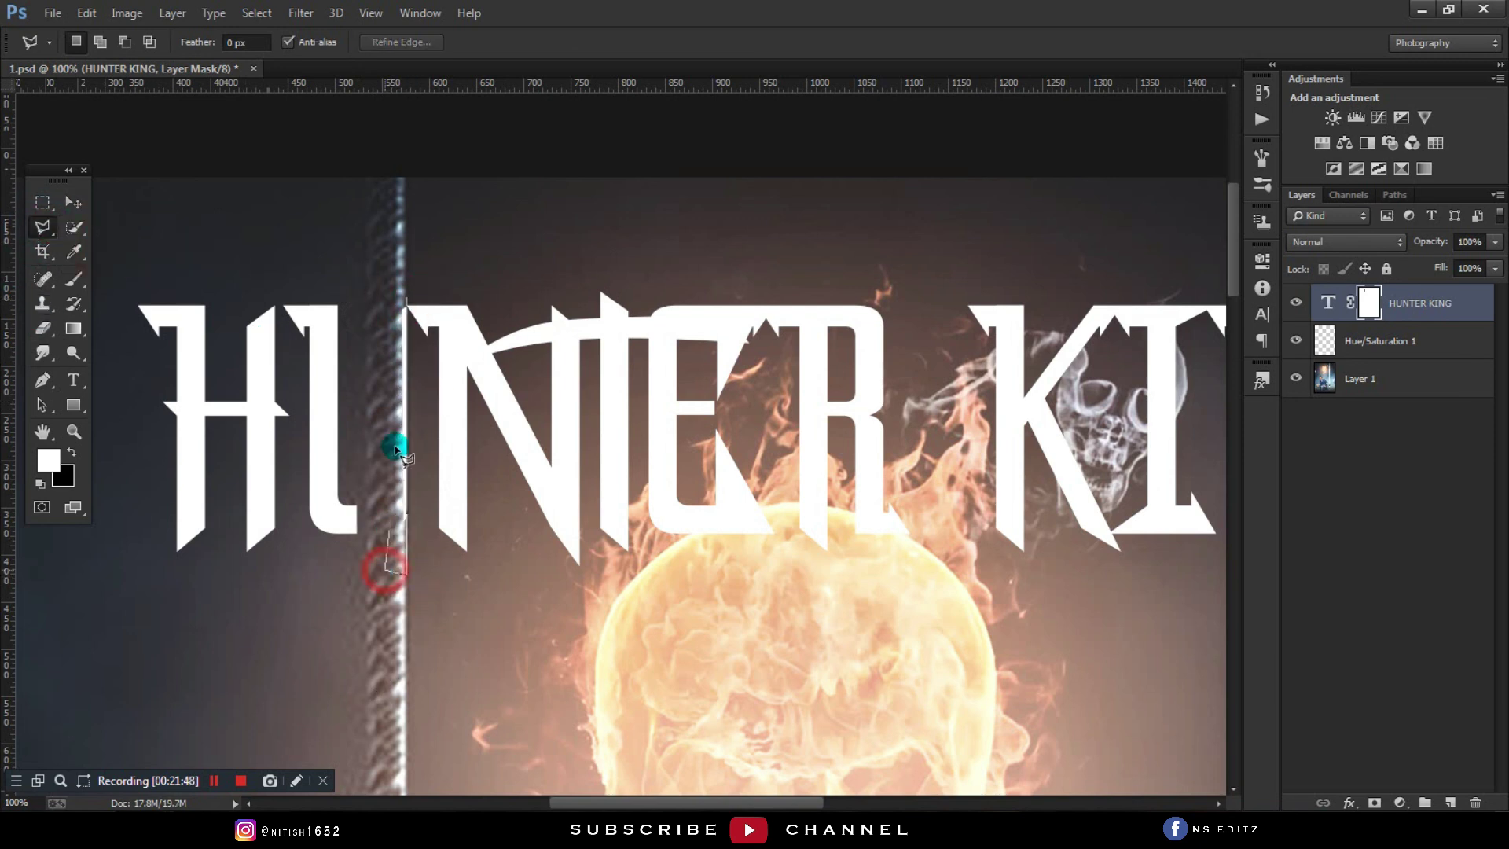
pyautogui.click(392, 287)
pyautogui.click(408, 297)
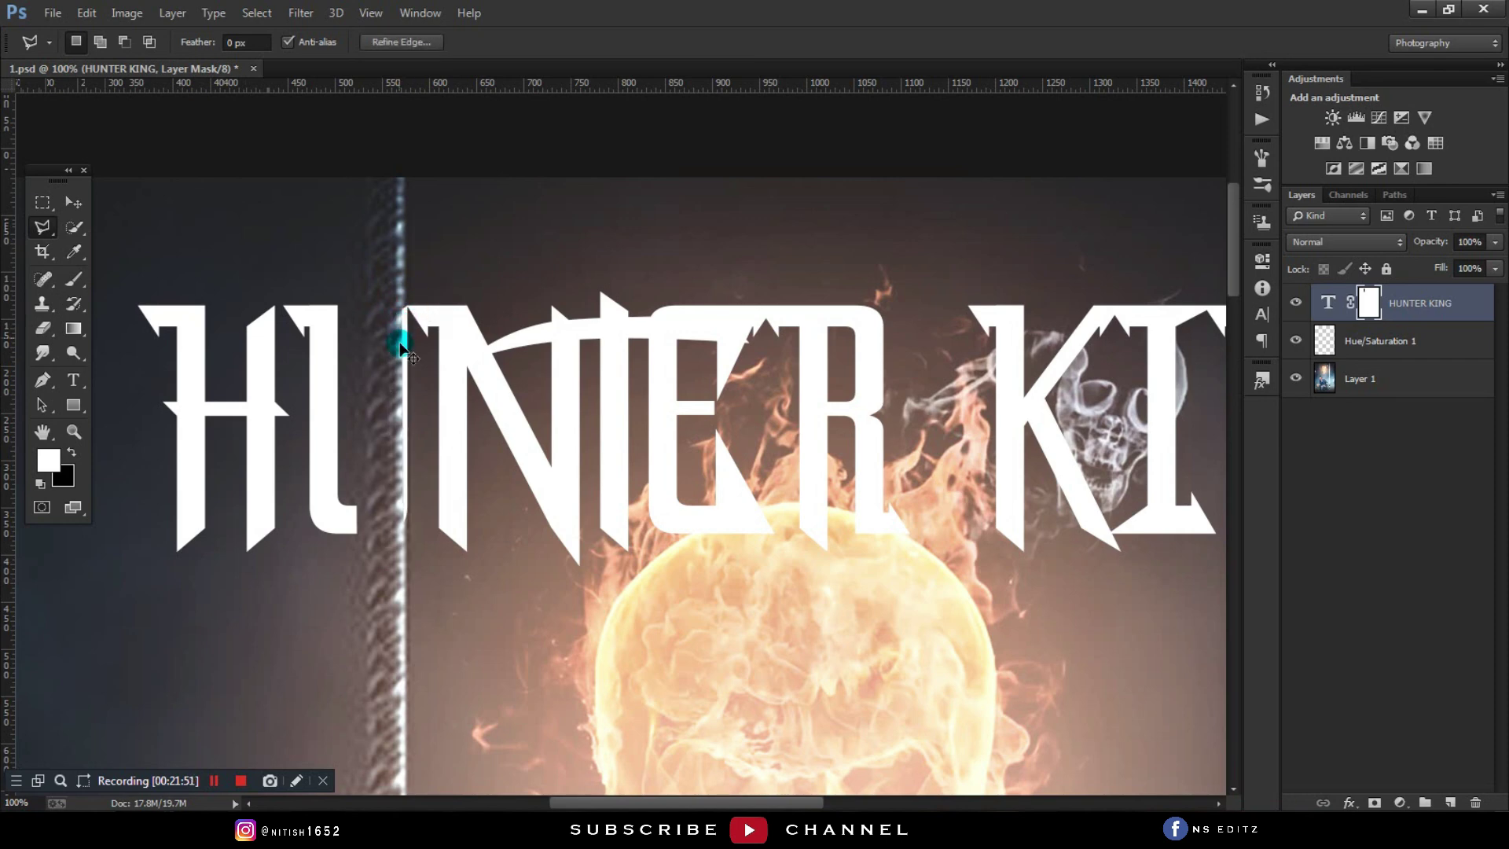
pyautogui.press('Delete')
pyautogui.click(446, 480)
# Step: Mask out the N stroke beside the right rope in KING, then fit the poster
pyautogui.hotkey('ctrl', '-')
pyautogui.hotkey('ctrl', '-')
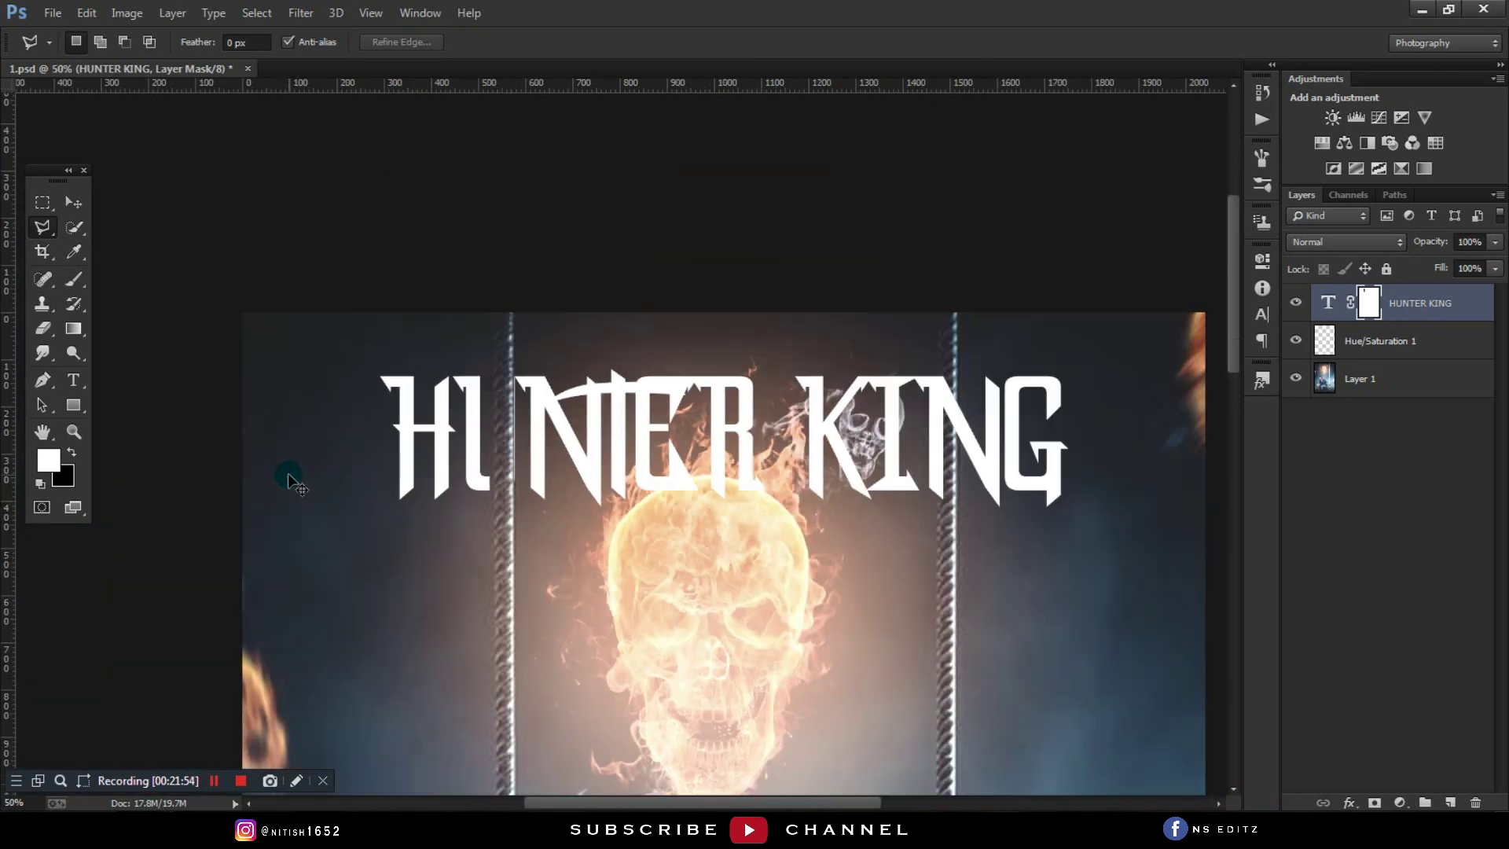
pyautogui.hotkey('ctrl', '-')
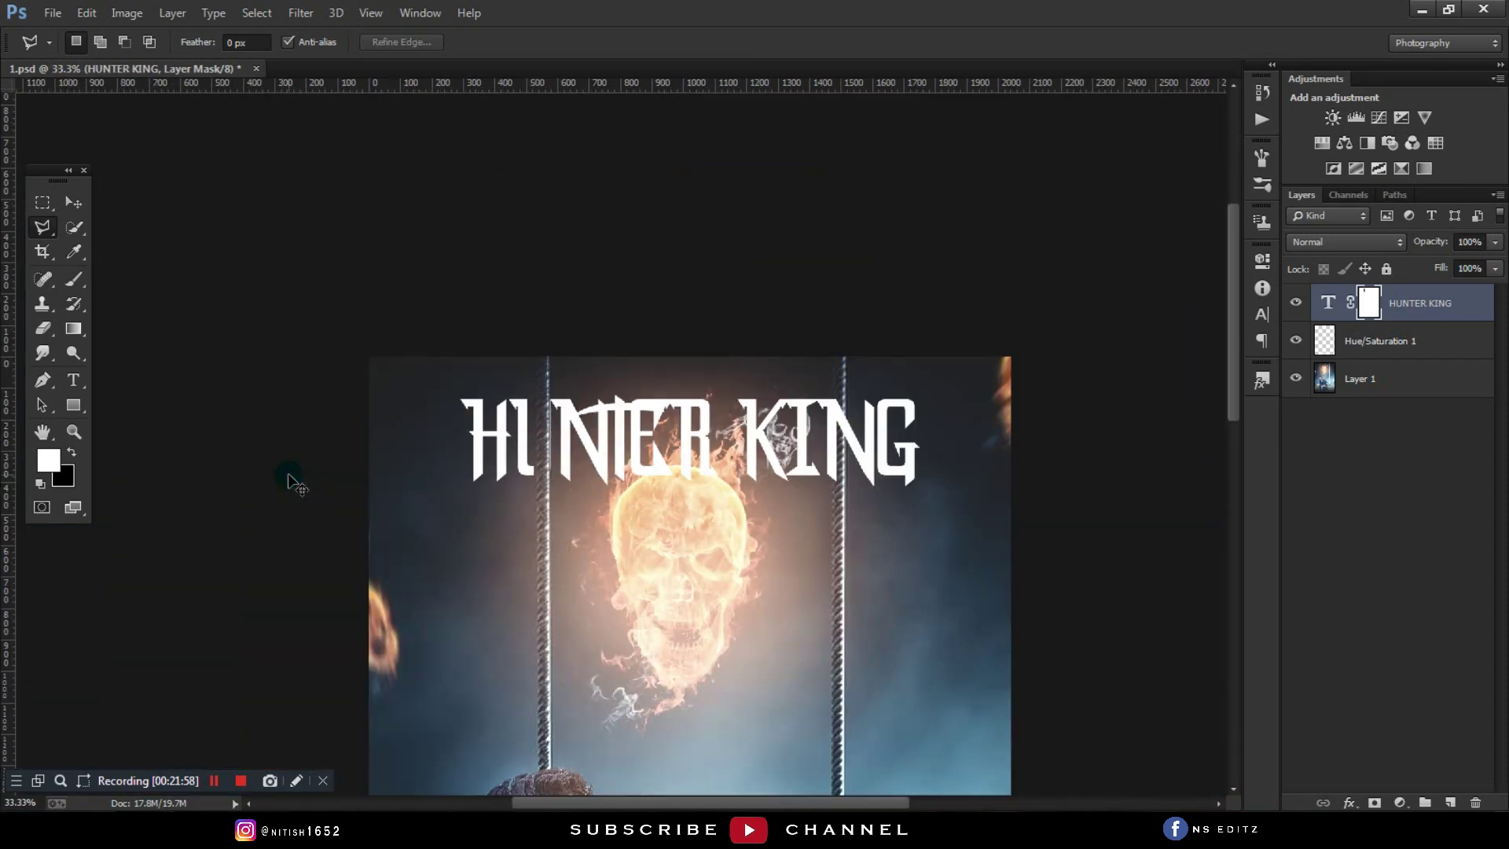
pyautogui.hotkey('ctrl', '+')
pyautogui.hotkey('ctrl', '+')
pyautogui.hotkey('ctrl', '+')
pyautogui.moveTo(836, 444); pyautogui.dragTo(431, 475)
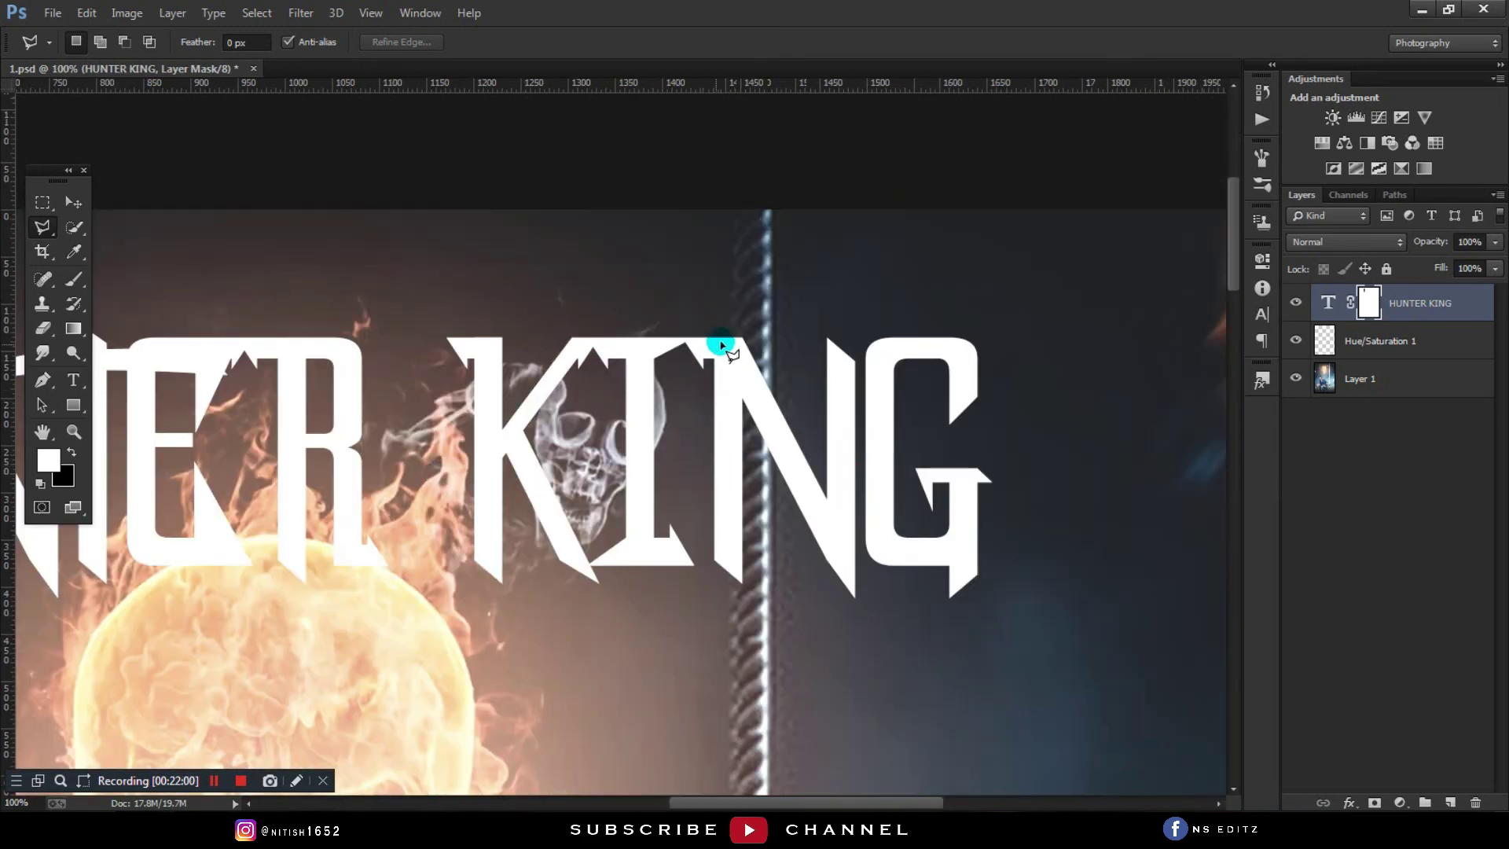
pyautogui.click(730, 318)
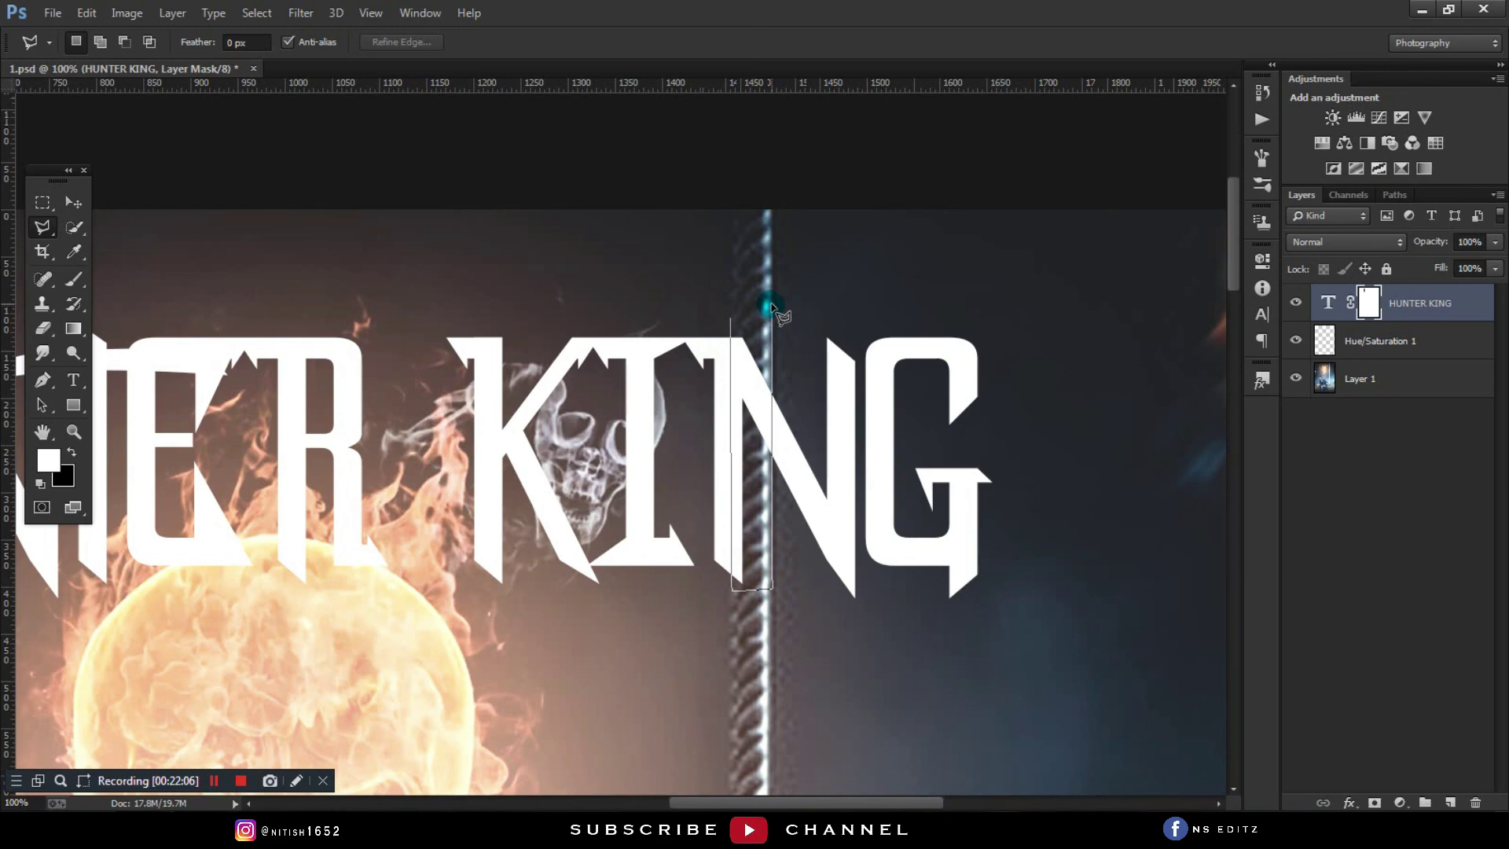
pyautogui.click(732, 321)
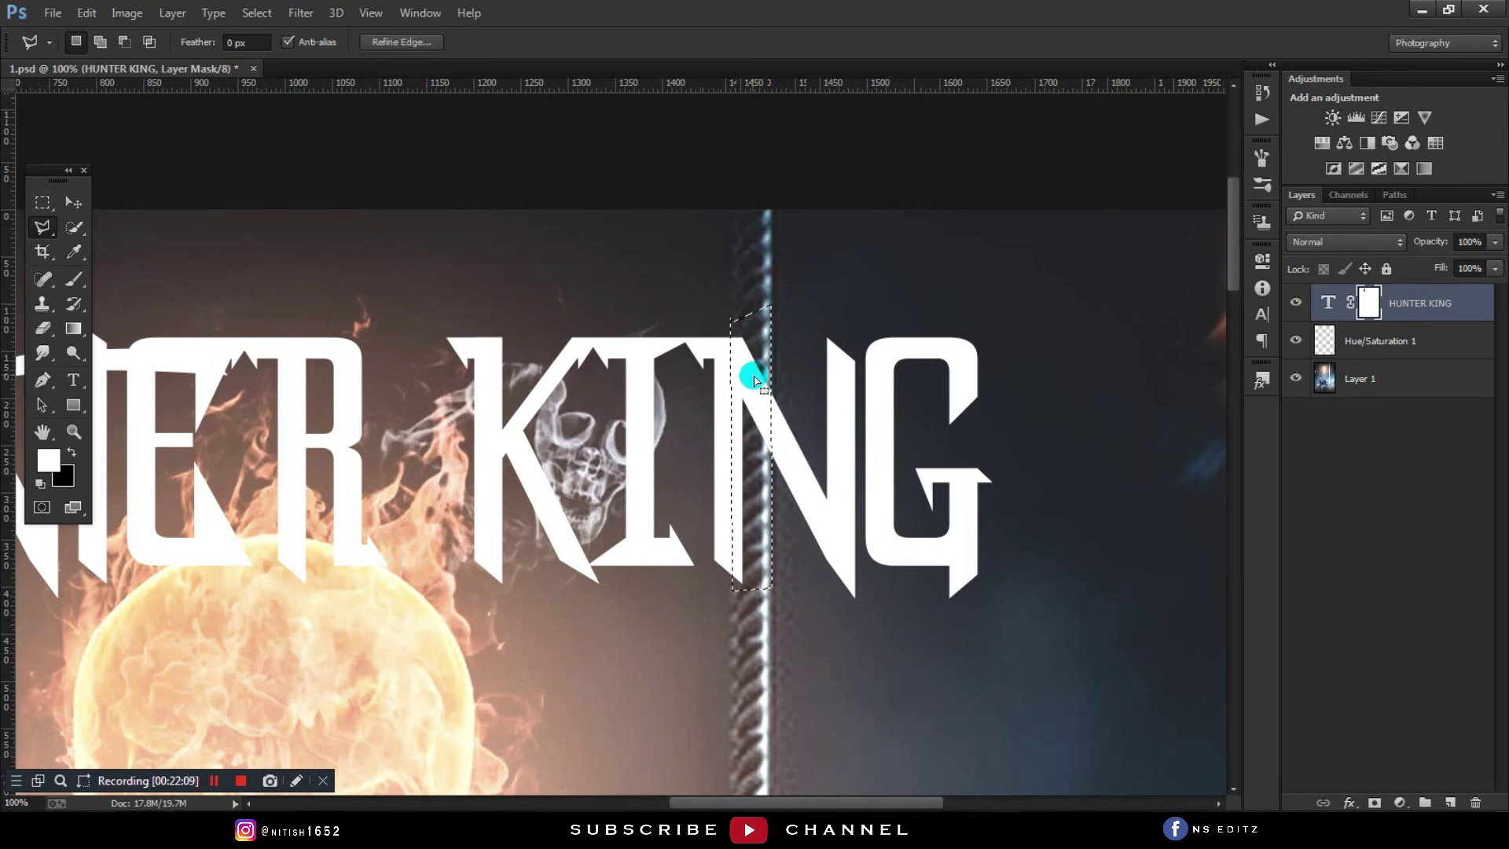
pyautogui.press('Delete')
pyautogui.hotkey('ctrl', 'd')
pyautogui.hotkey('ctrl', '0')
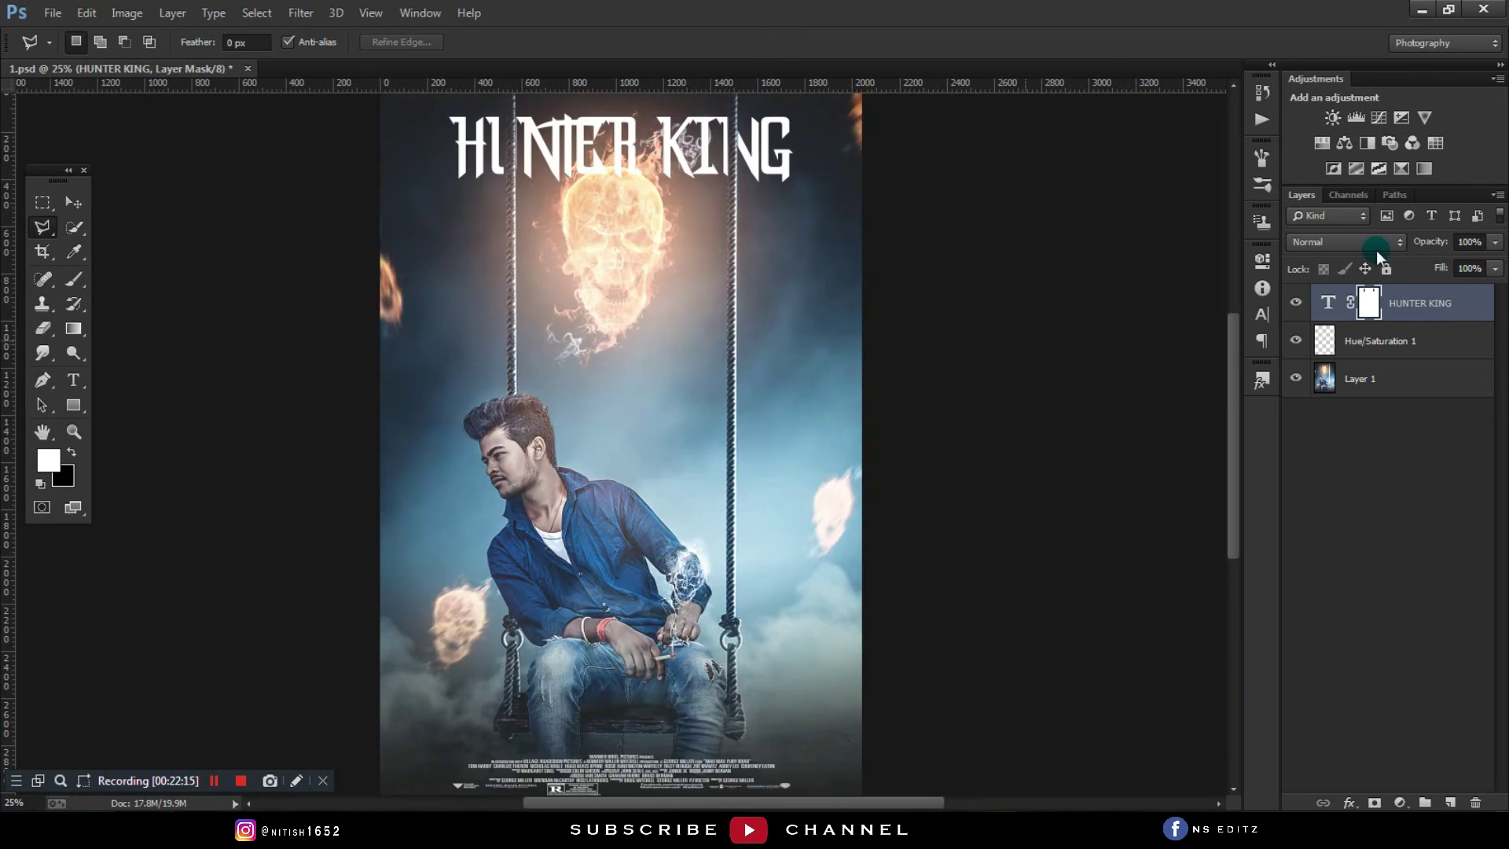
# Step: Enable Outer Glow on the HUNTER KING title with colour #ff4800
pyautogui.click(1462, 302)
pyautogui.doubleClick(1462, 302)
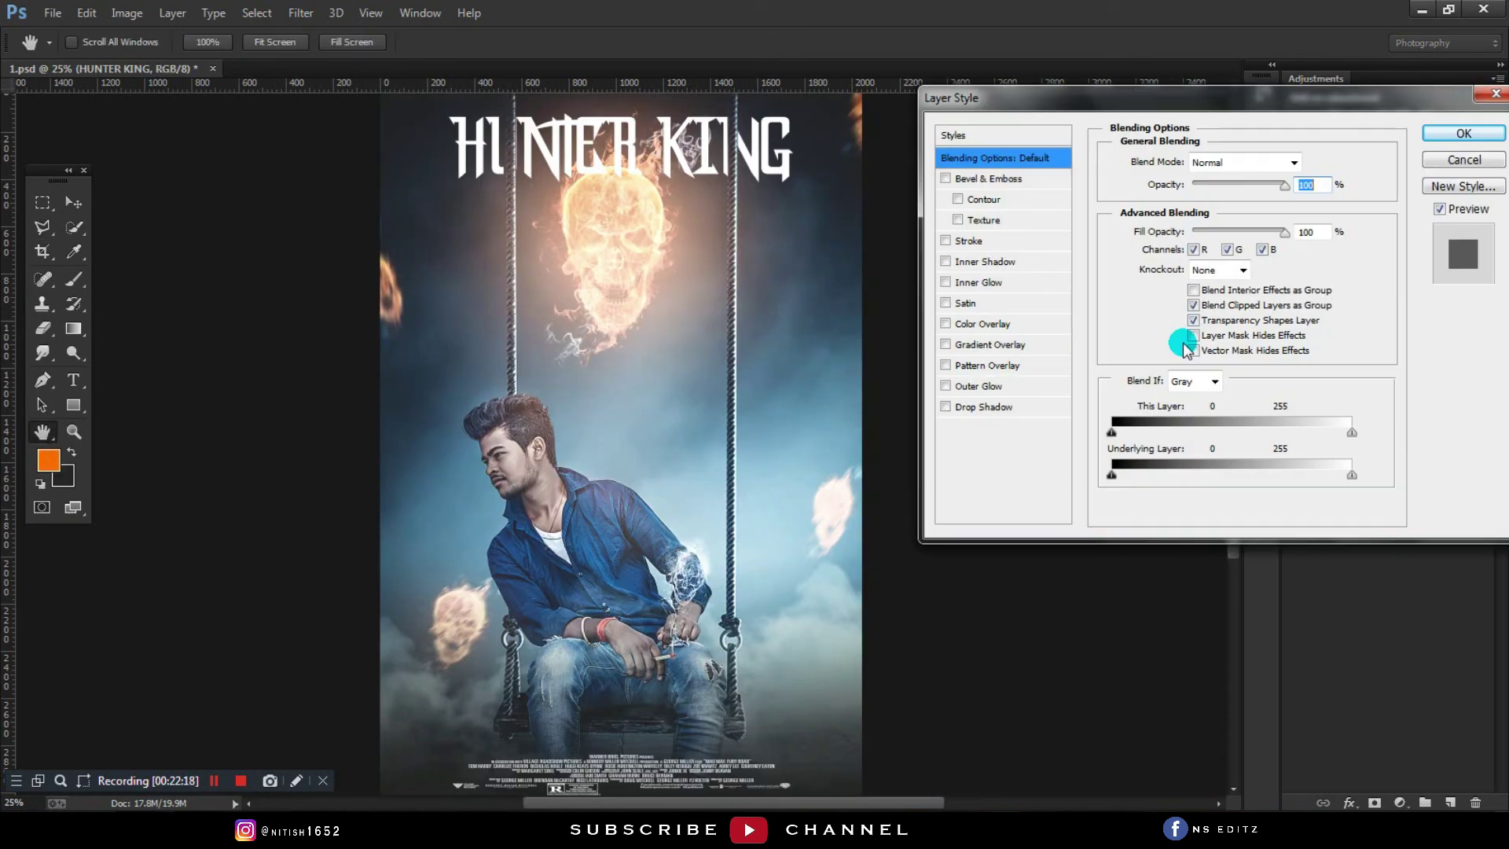
pyautogui.click(989, 365)
pyautogui.click(946, 365)
pyautogui.click(974, 386)
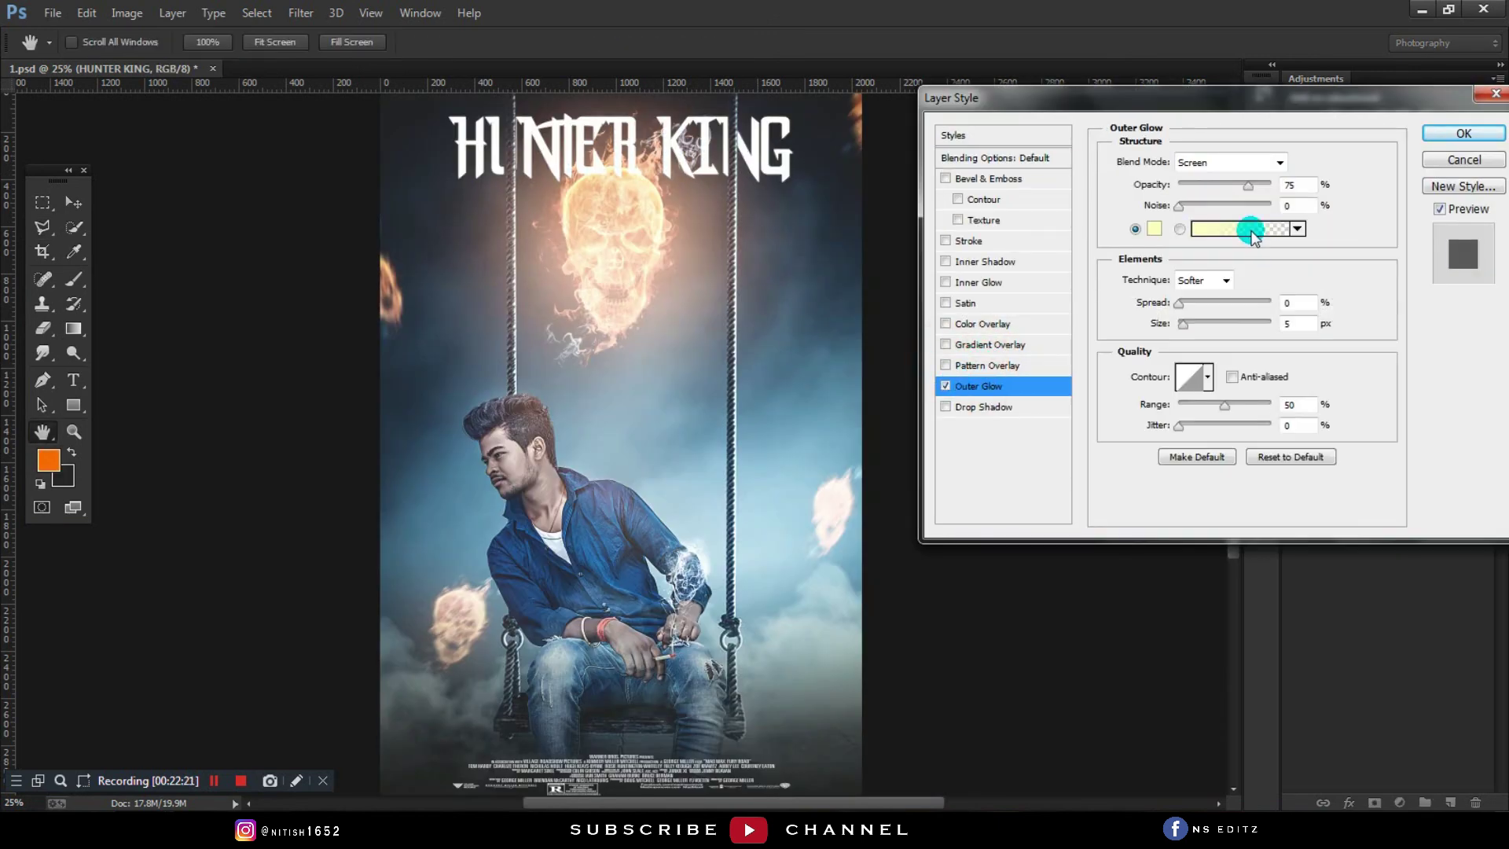
pyautogui.click(1154, 229)
pyautogui.write('ff4800')
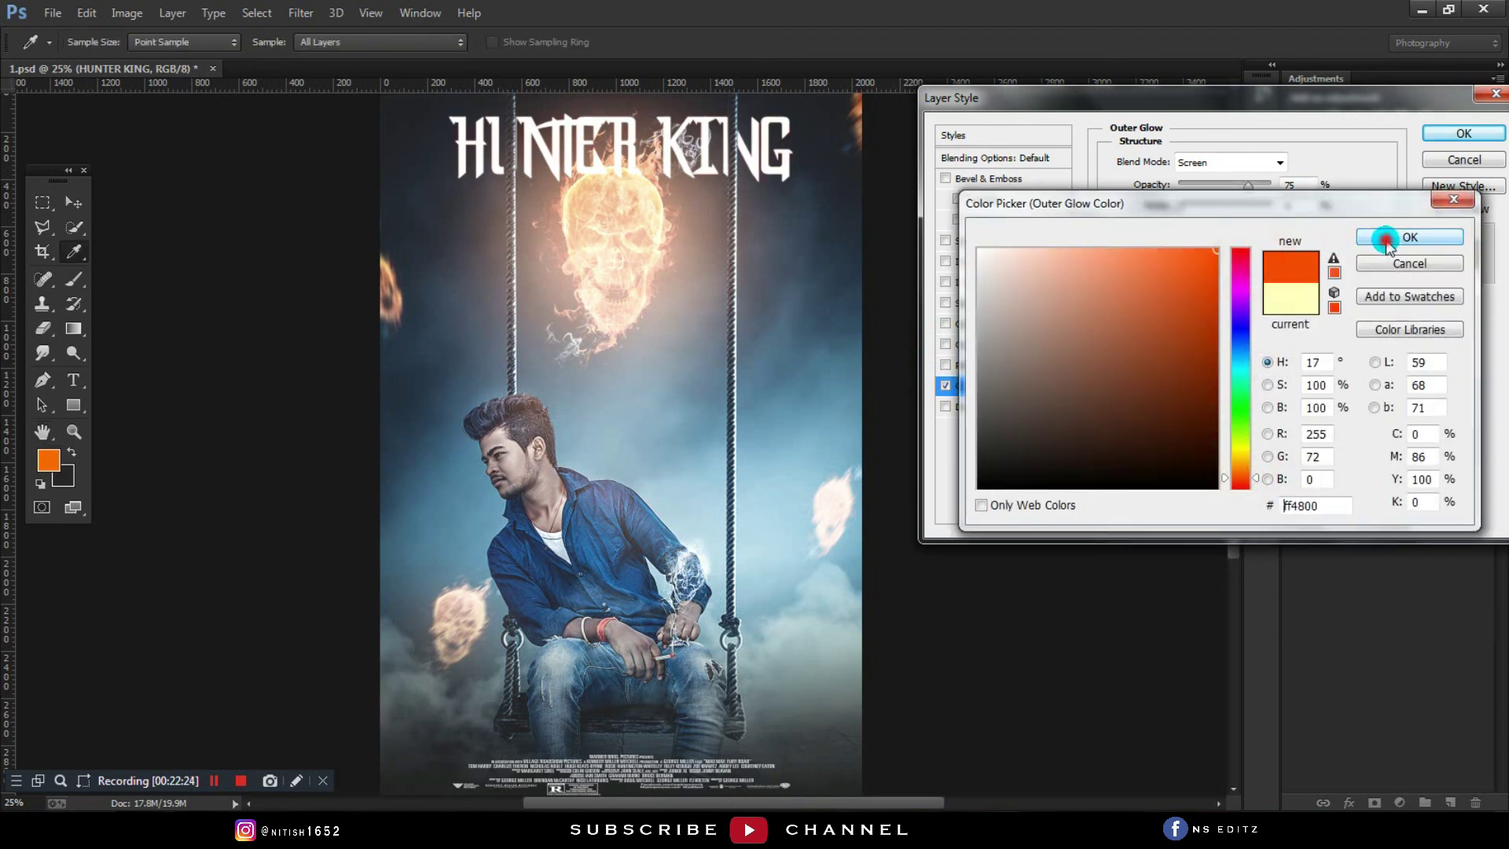
pyautogui.click(1388, 238)
# Step: Change the glow colour to a lighter, softer orange
pyautogui.click(1157, 230)
pyautogui.click(1239, 471)
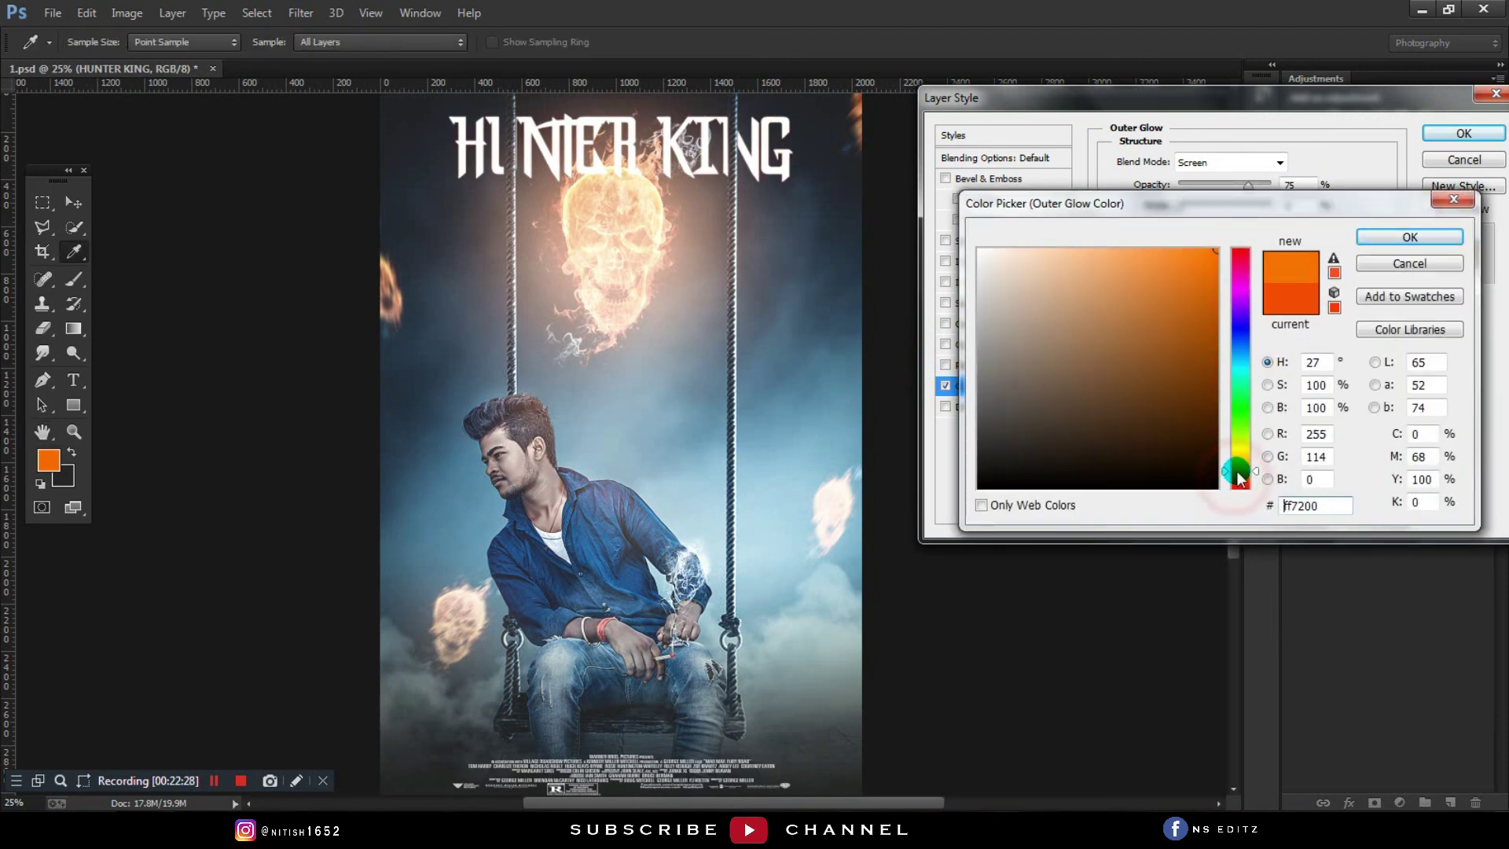
pyautogui.click(632, 203)
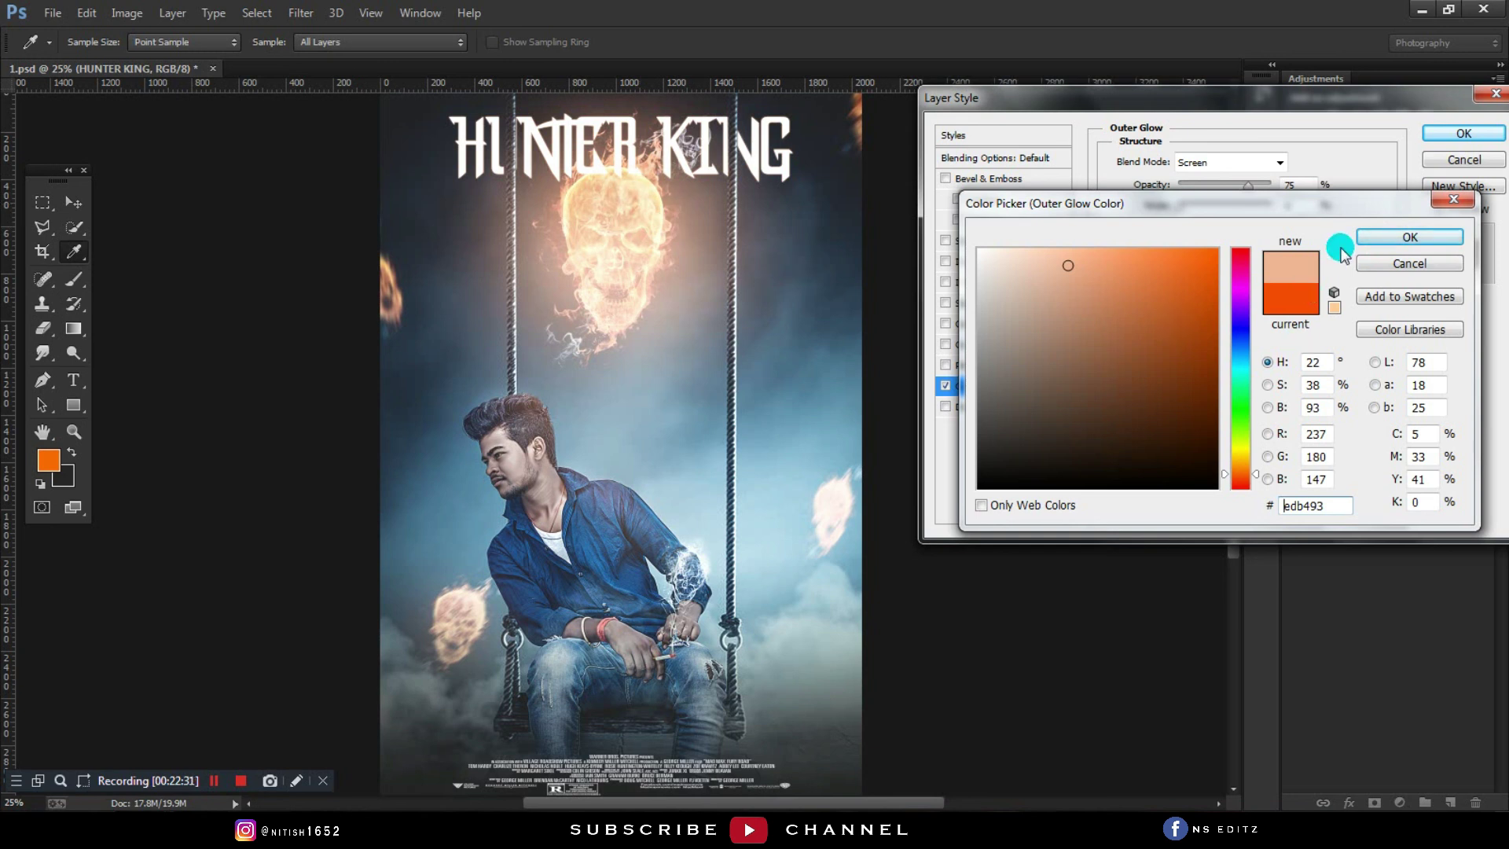
pyautogui.click(1155, 250)
pyautogui.click(1392, 238)
# Step: Set the glow to 70% opacity and about 54 px size, and apply it
pyautogui.moveTo(1187, 322); pyautogui.dragTo(1179, 306)
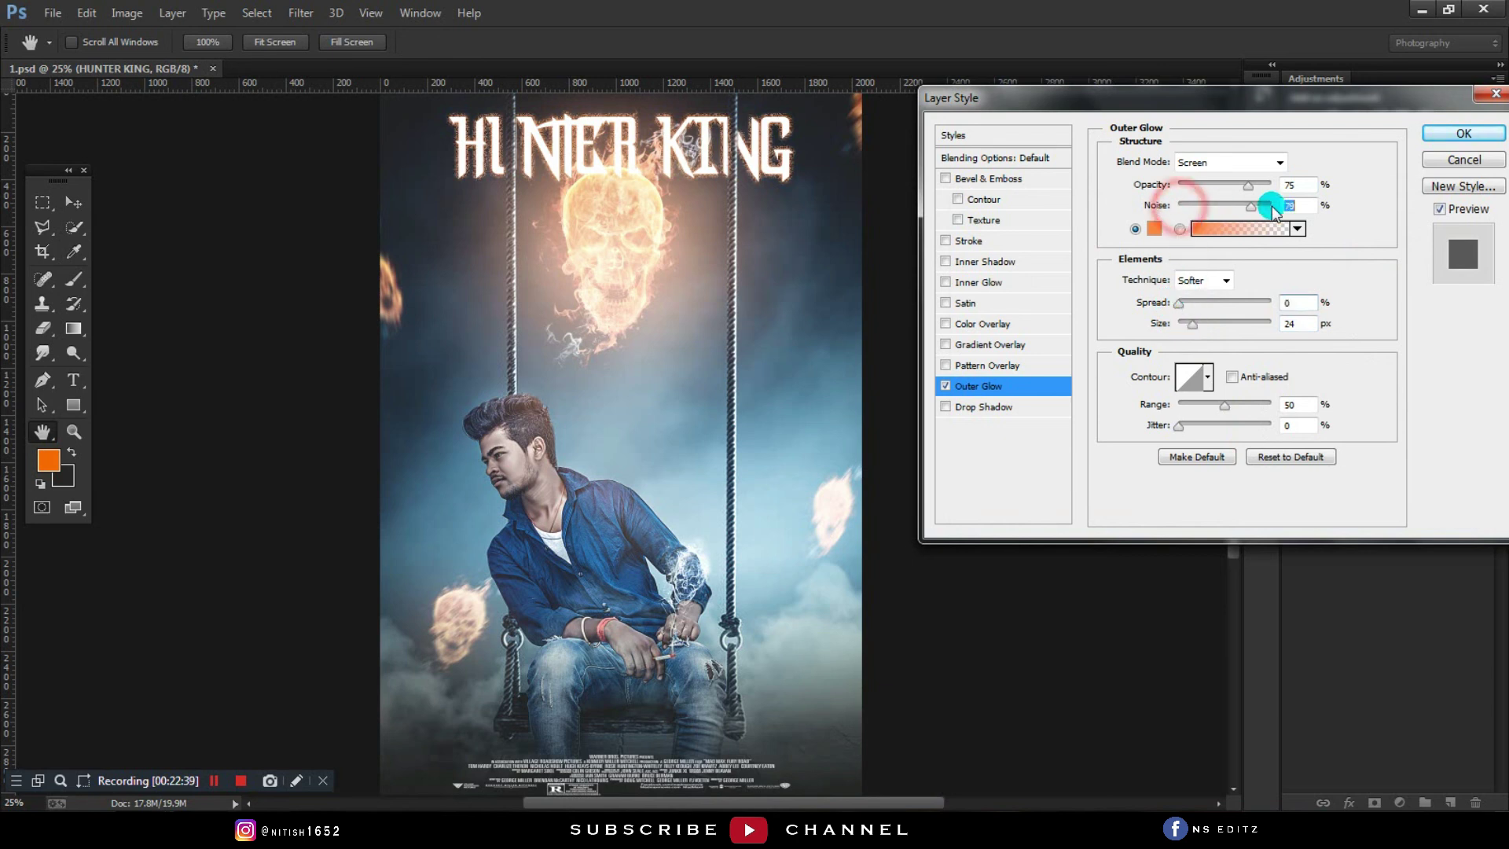
pyautogui.moveTo(1248, 185)
pyautogui.mouseDown()
pyautogui.moveTo(1287, 191)
pyautogui.moveTo(1243, 185)
pyautogui.mouseUp()
pyautogui.moveTo(1192, 323)
pyautogui.mouseDown()
pyautogui.moveTo(1179, 303)
pyautogui.moveTo(1198, 328)
pyautogui.mouseUp()
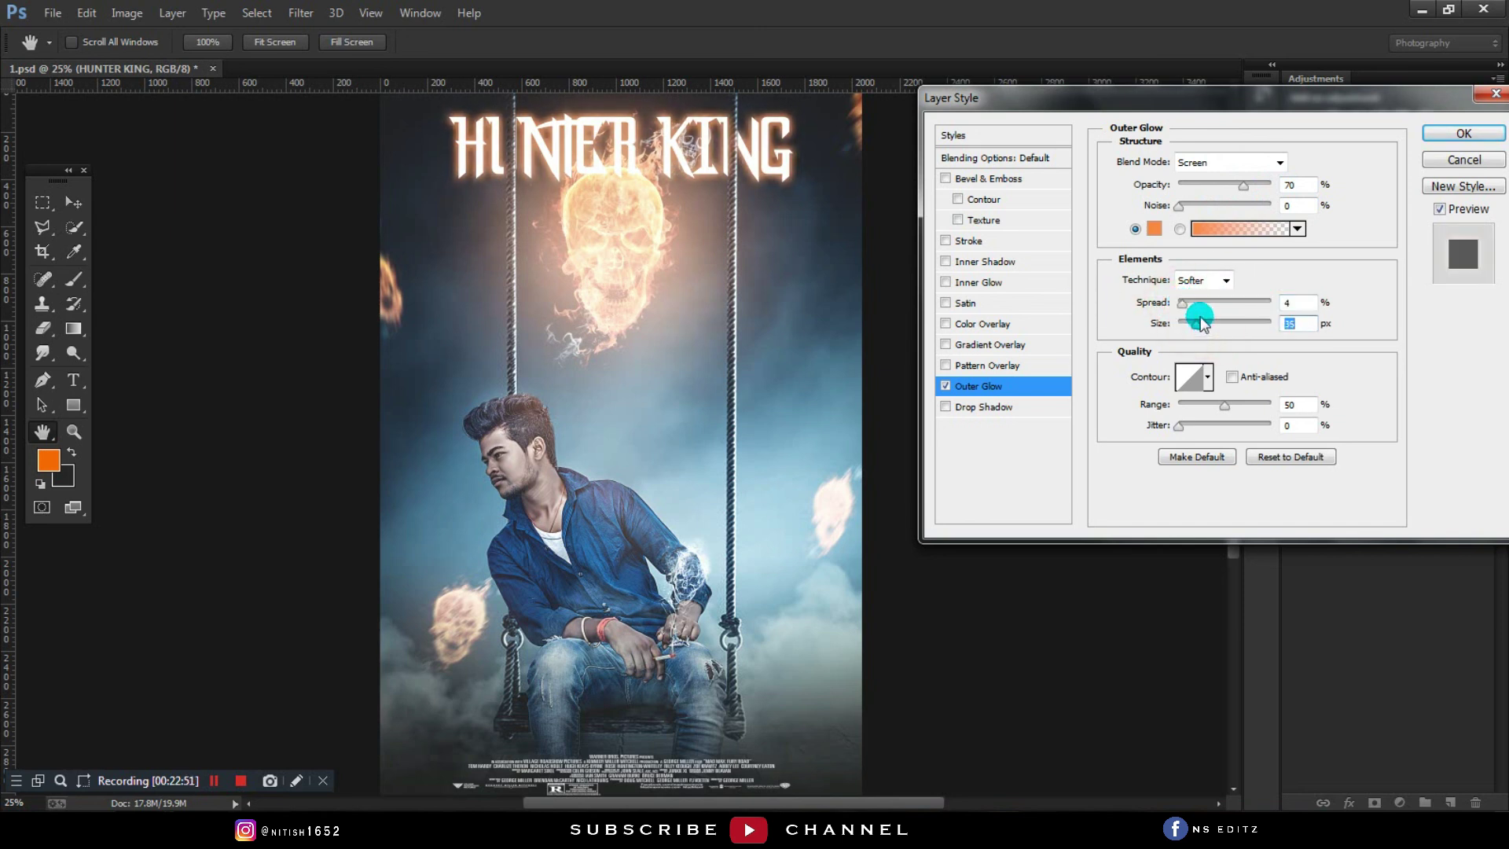
pyautogui.click(1464, 133)
# Step: Convert the HUNTER KING layer to a smart object
pyautogui.click(1372, 306)
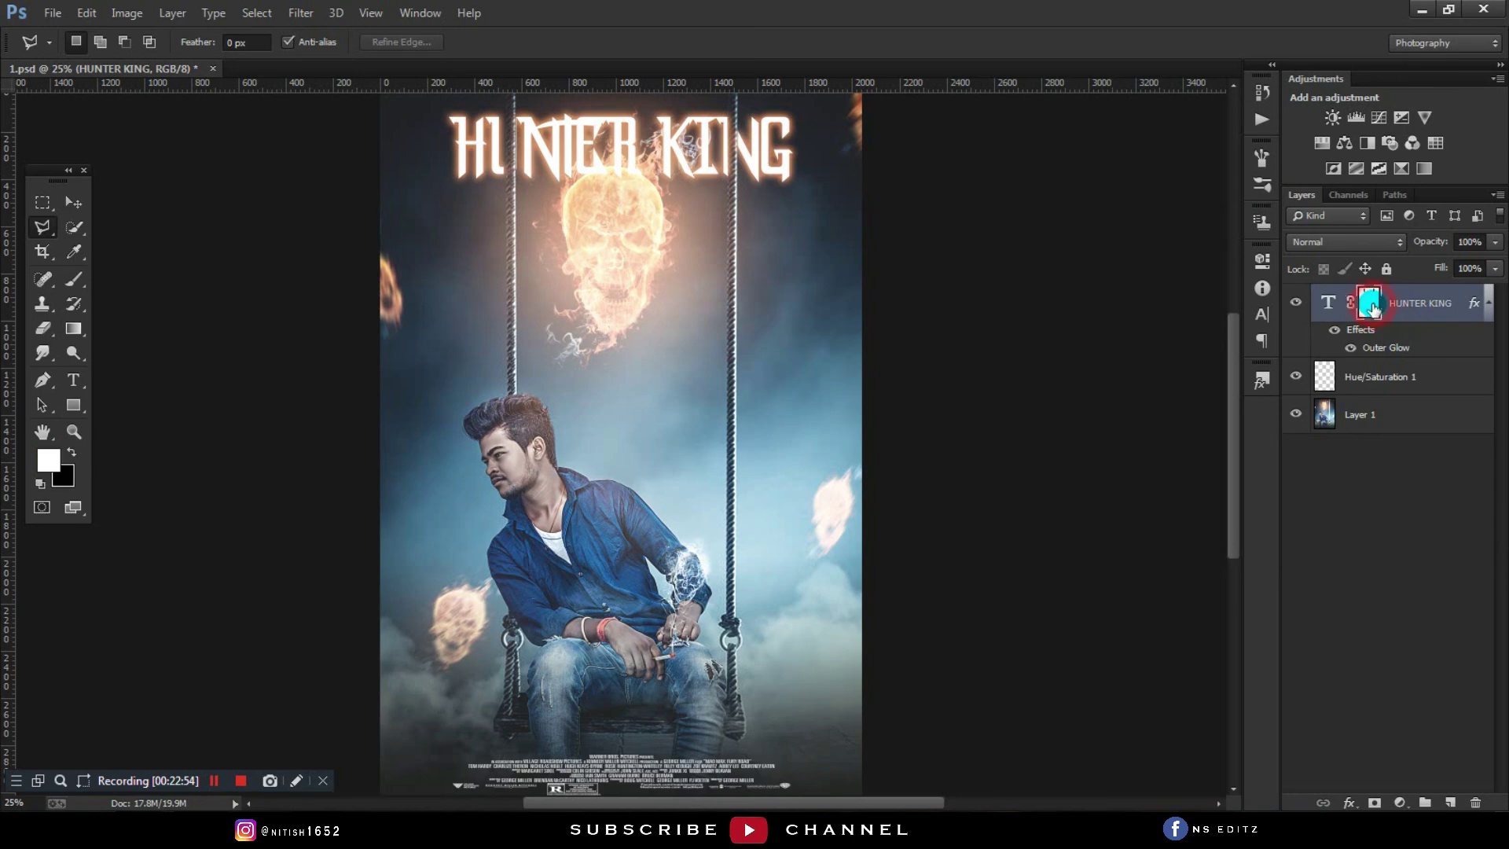
pyautogui.rightClick(1372, 307)
pyautogui.click(1187, 353)
pyautogui.rightClick(1420, 303)
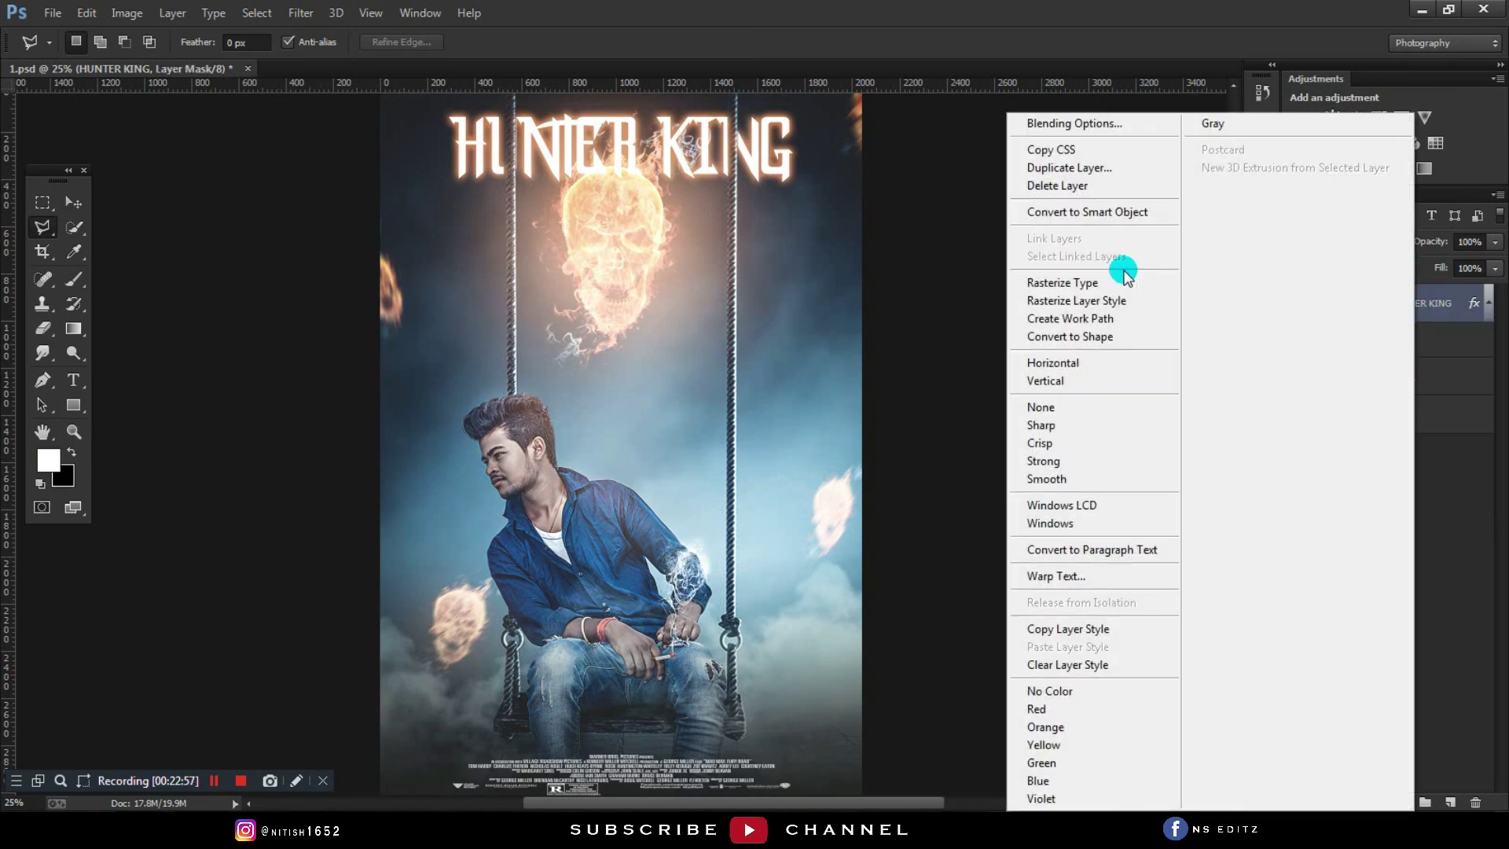
pyautogui.click(1095, 213)
# Step: Add a white layer mask to the title and try a first gradient fade on it
pyautogui.click(1377, 798)
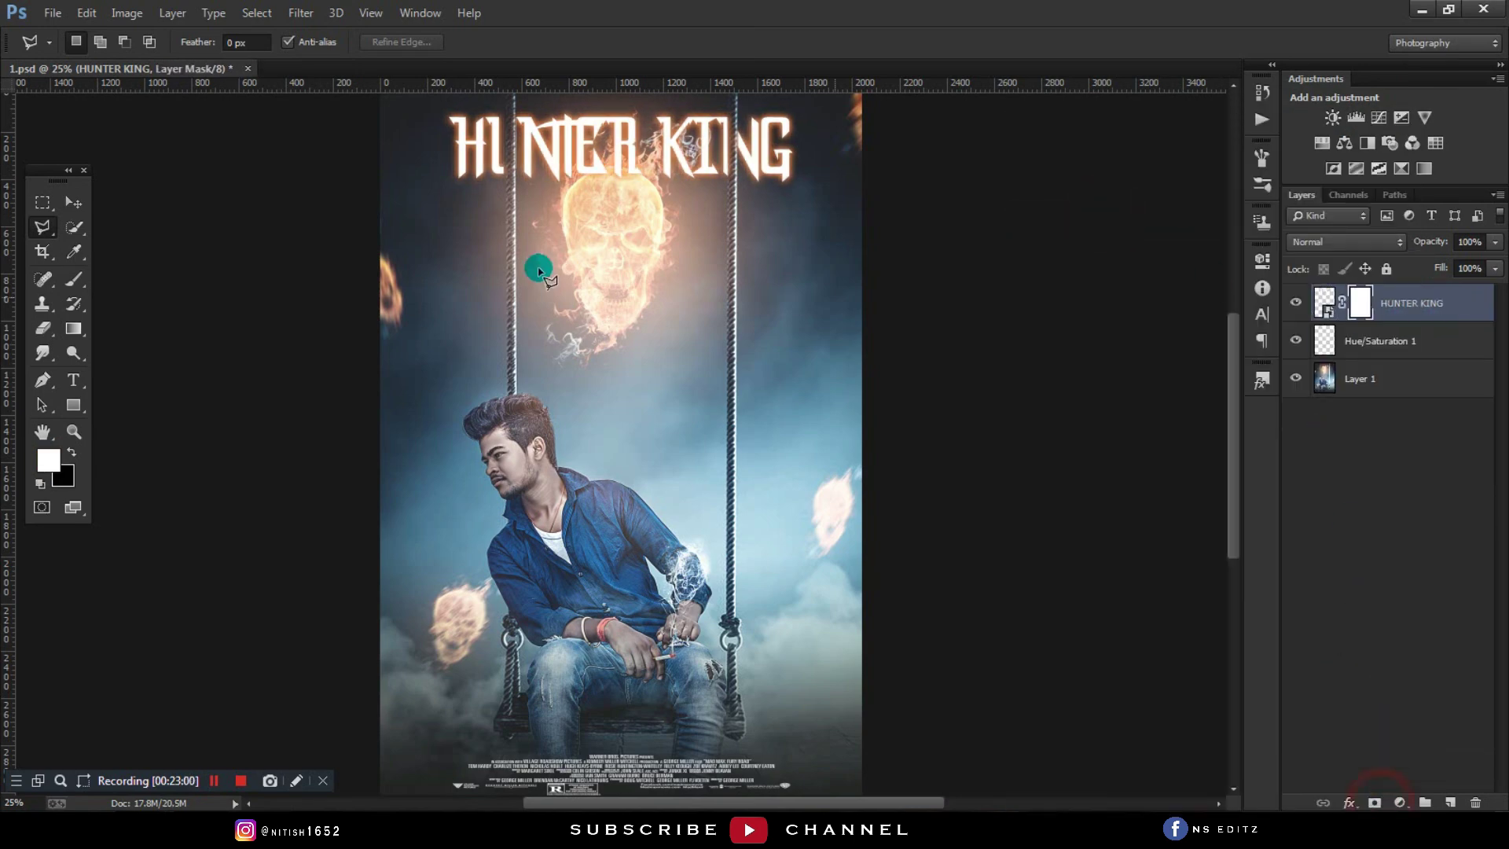
pyautogui.click(73, 329)
pyautogui.moveTo(596, 296); pyautogui.dragTo(591, 122)
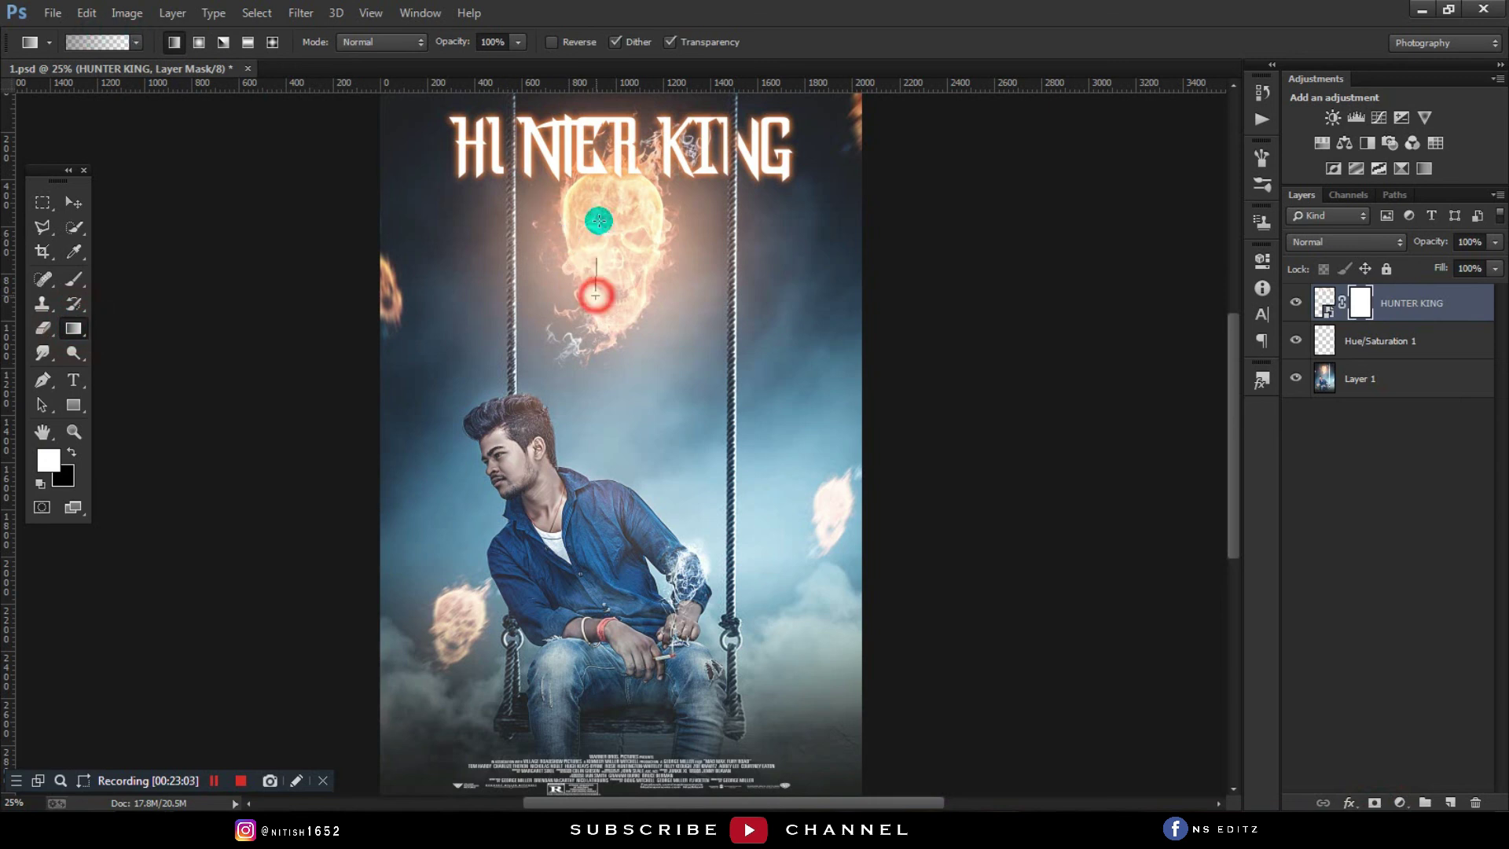
pyautogui.moveTo(593, 274); pyautogui.dragTo(562, 282)
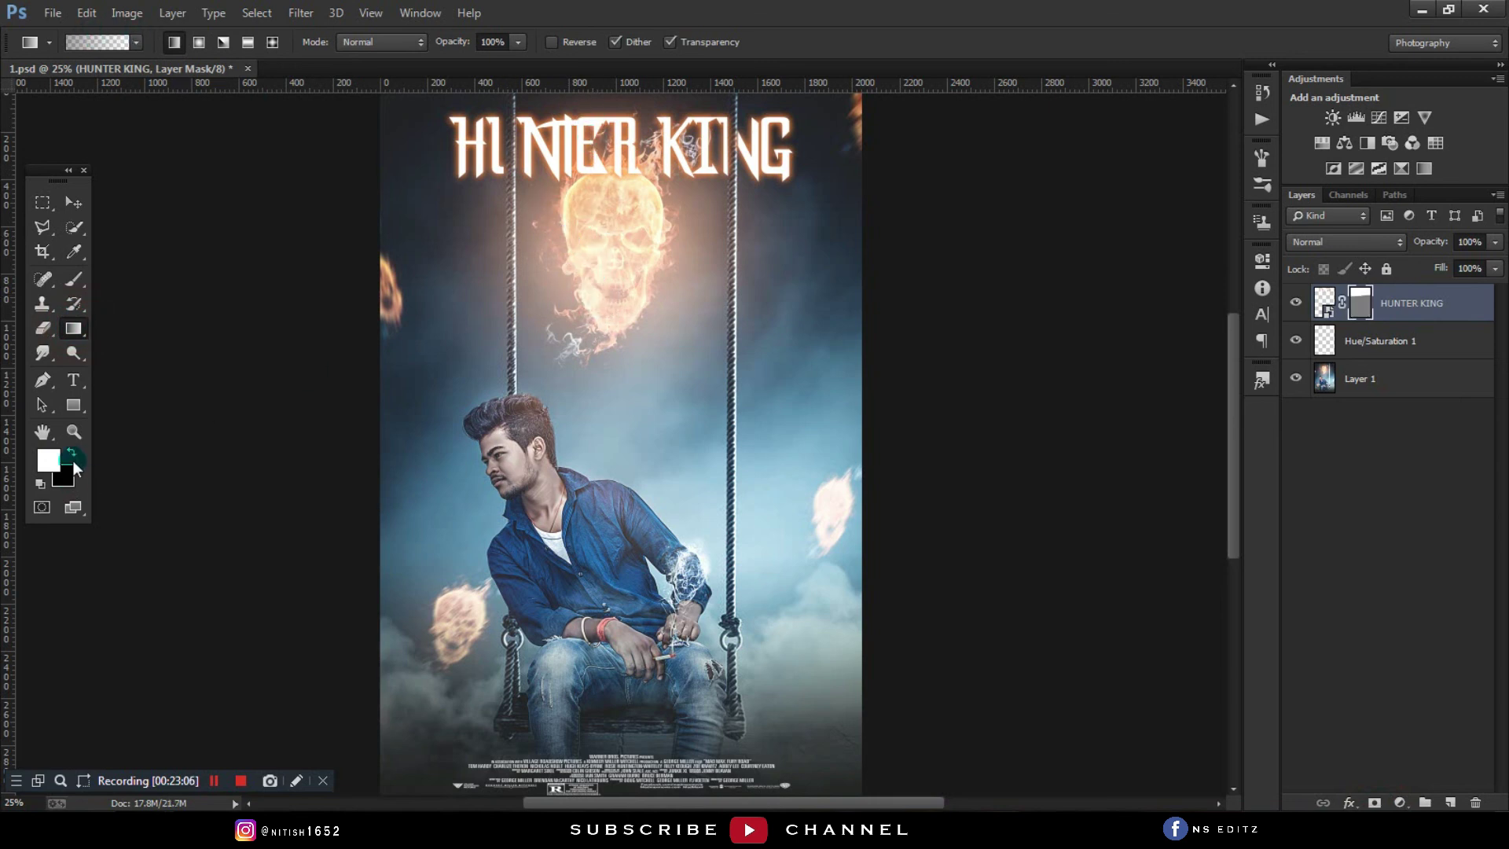
pyautogui.click(72, 454)
pyautogui.hotkey('ctrl', 'z')
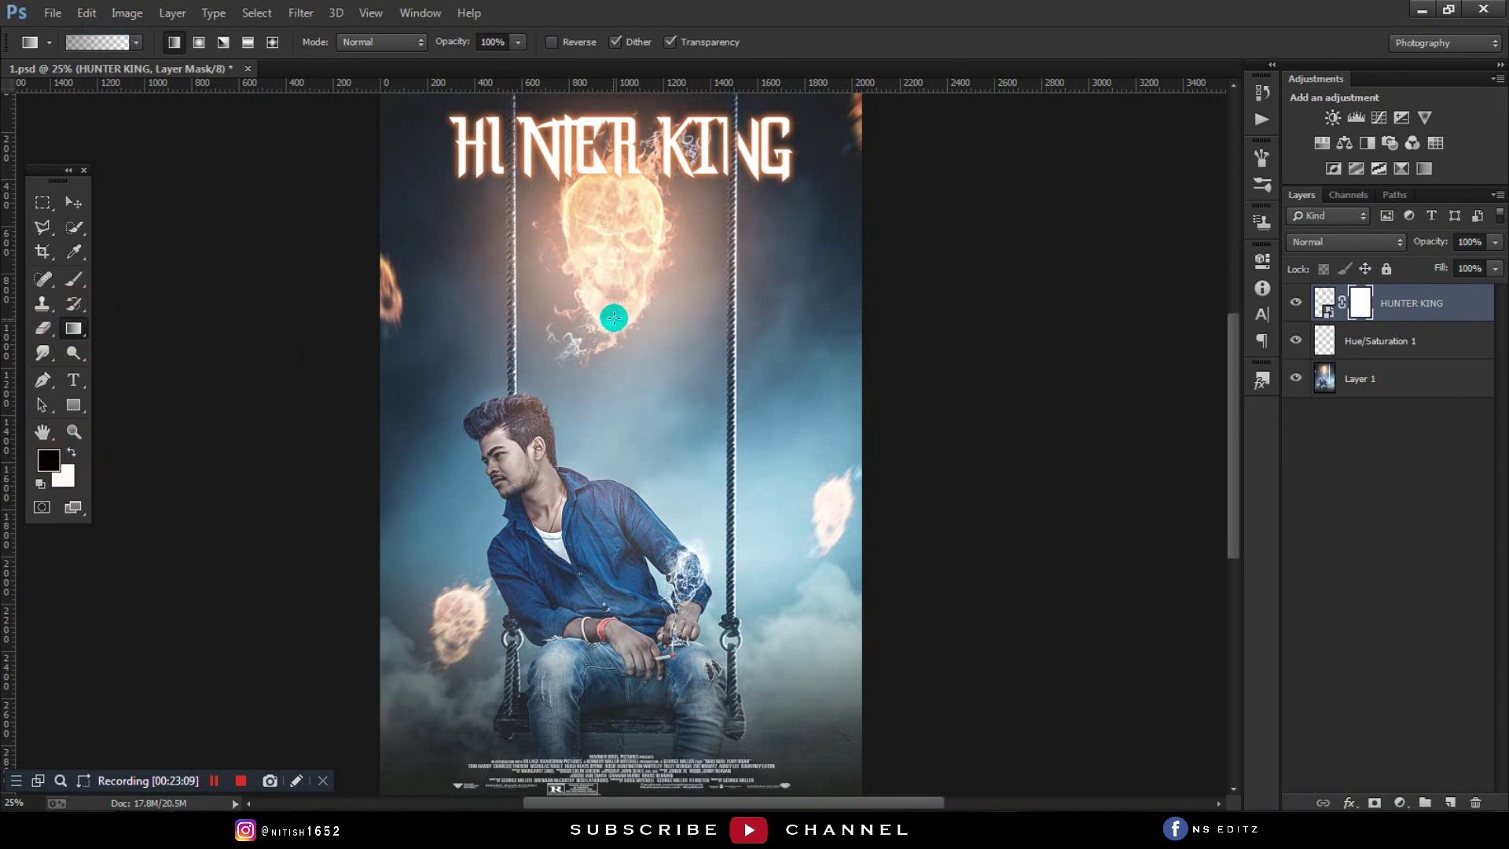
# Step: Redraw the mask gradient so the title's lower letters fade, reverting via History
pyautogui.moveTo(614, 318); pyautogui.dragTo(617, 180)
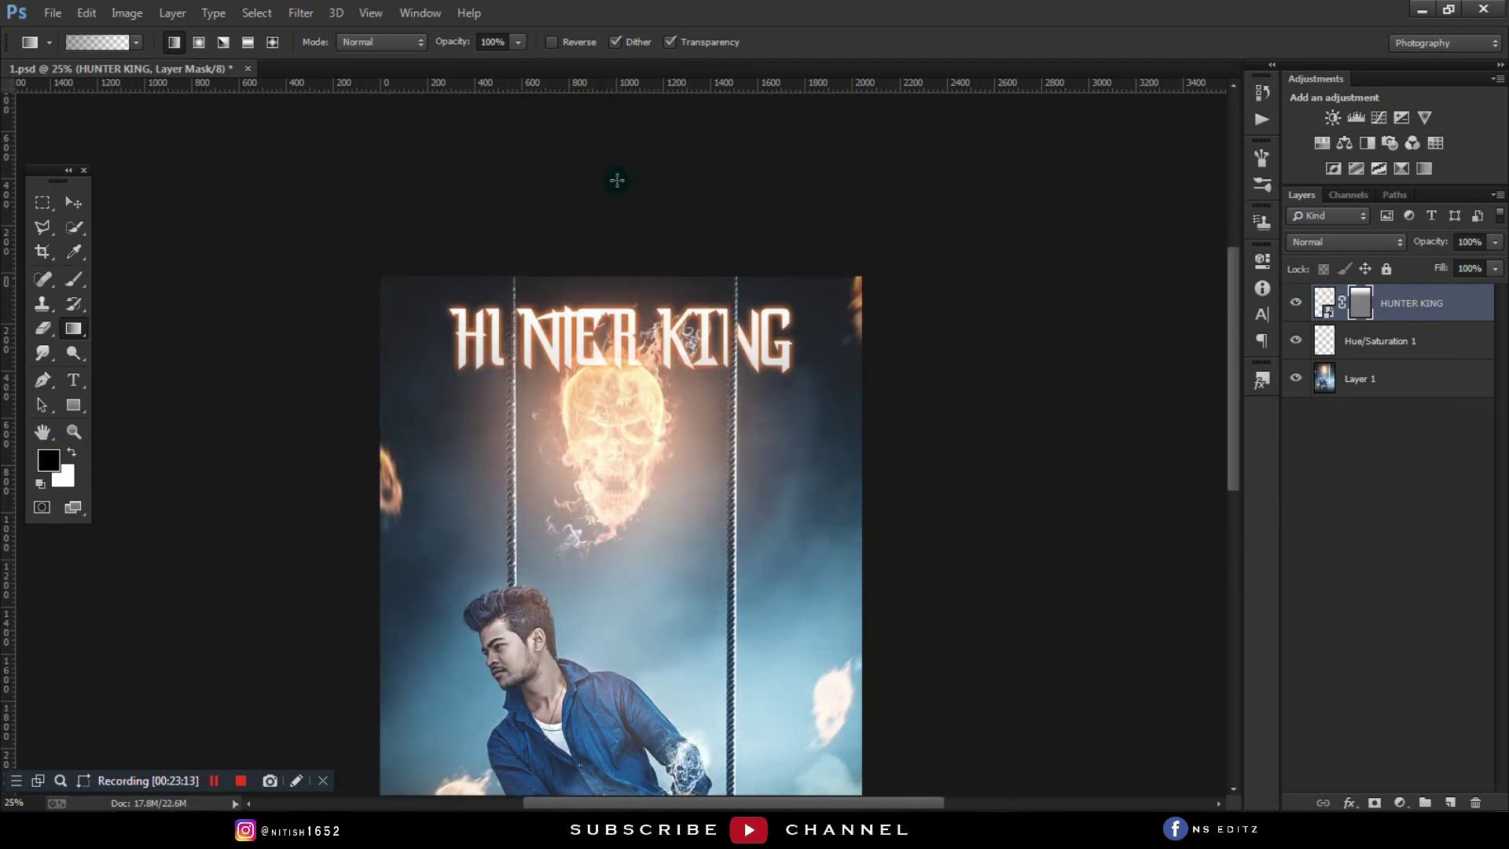
pyautogui.moveTo(619, 324); pyautogui.dragTo(620, 398)
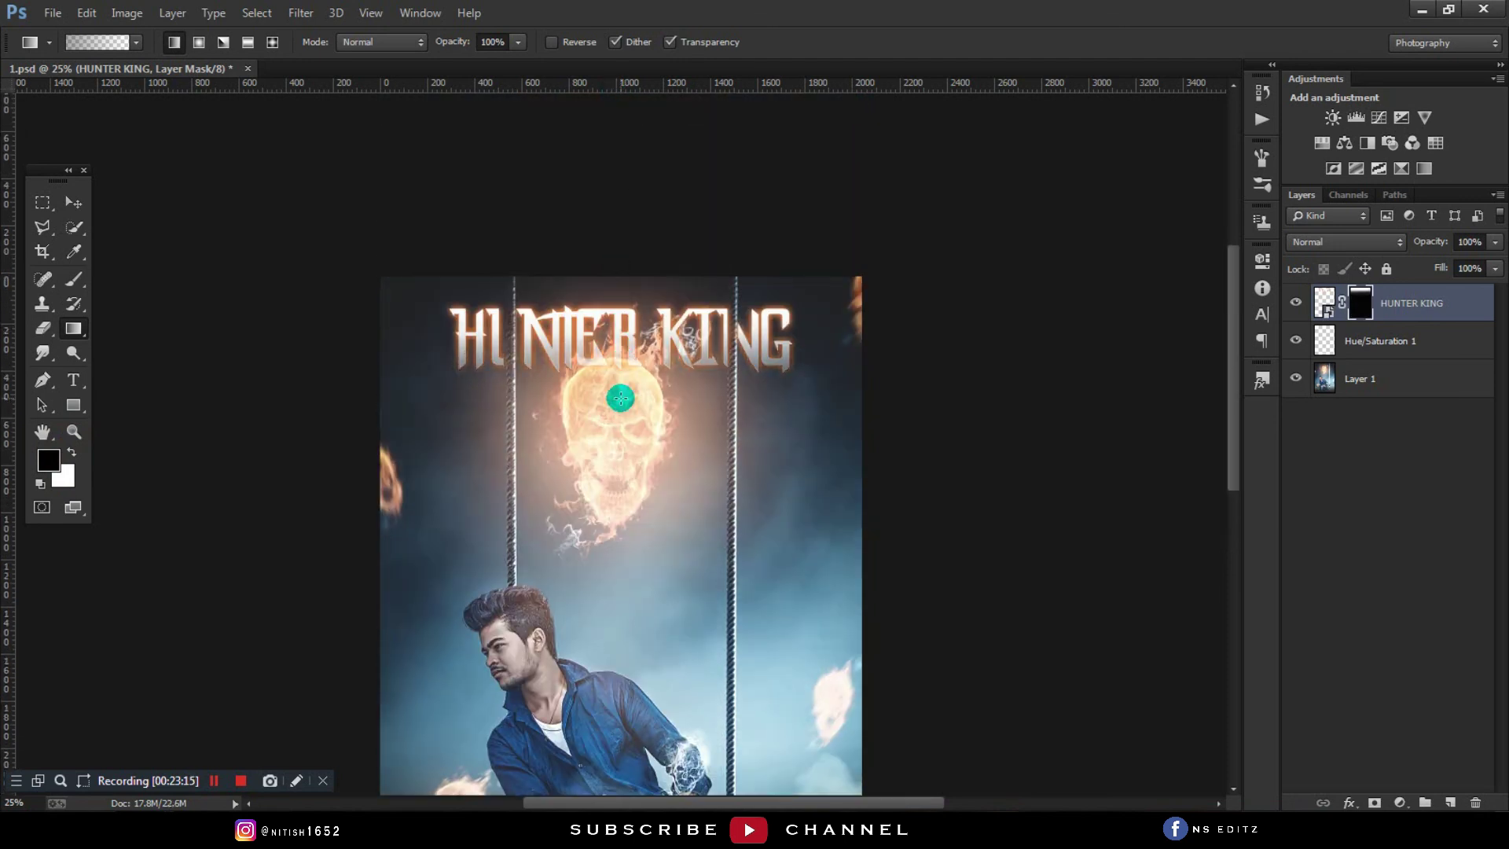
pyautogui.moveTo(622, 330); pyautogui.dragTo(621, 399)
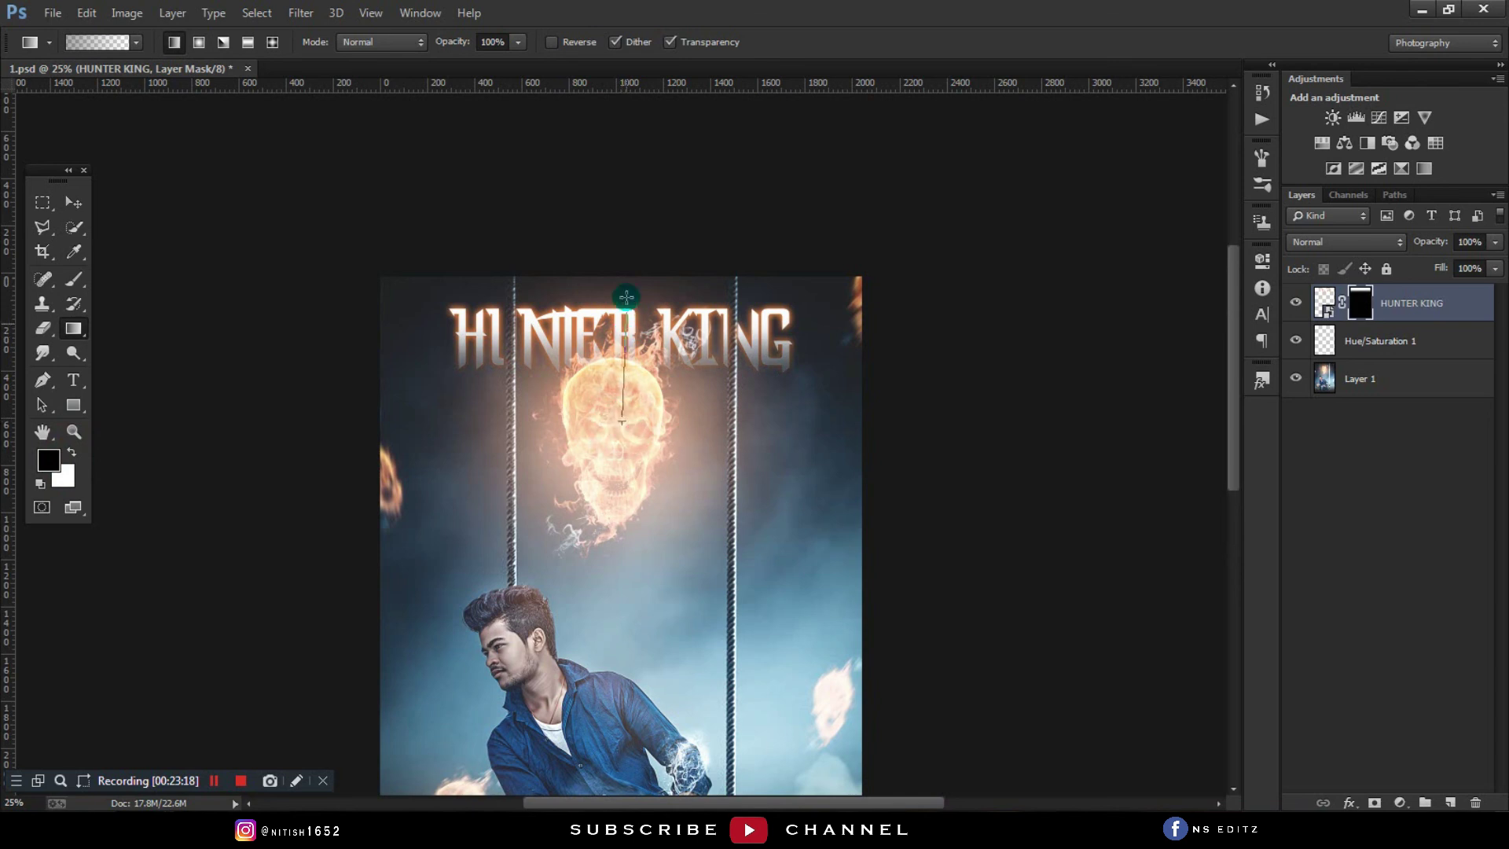
pyautogui.moveTo(626, 295); pyautogui.dragTo(645, 421)
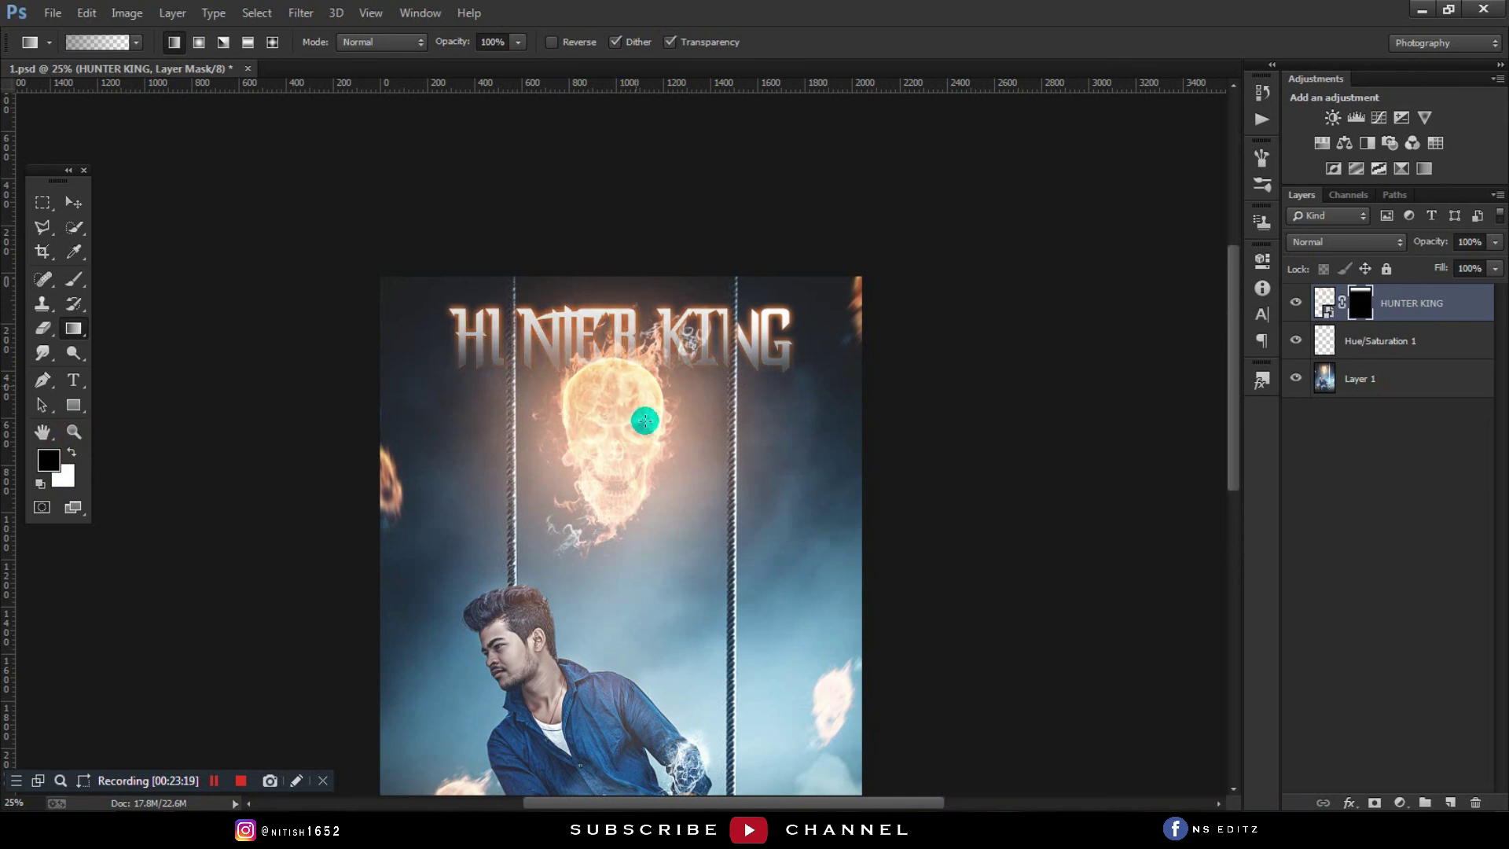
pyautogui.click(1263, 92)
pyautogui.click(1138, 298)
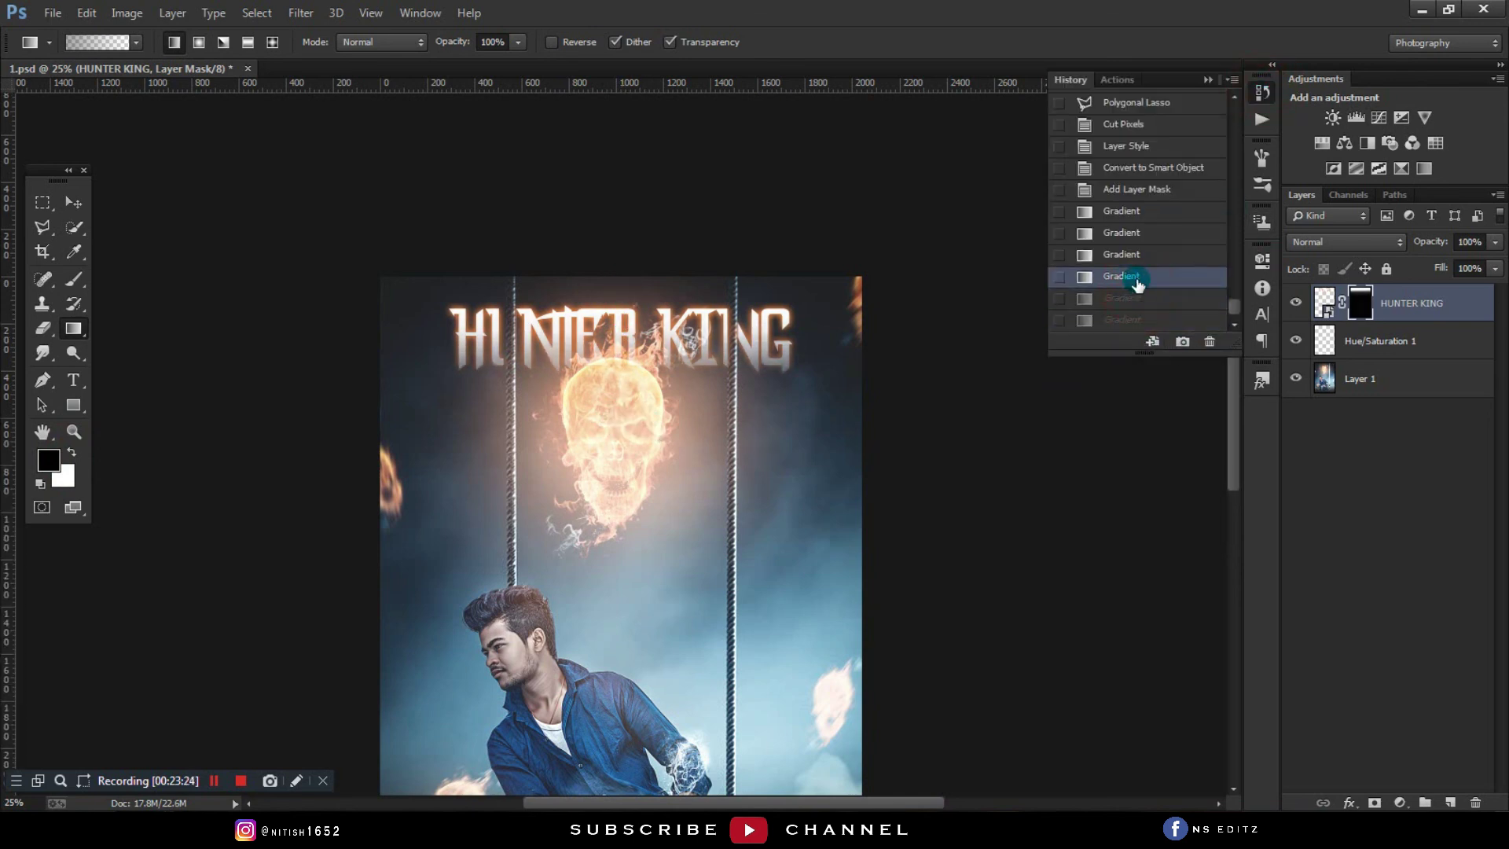
pyautogui.click(1208, 85)
pyautogui.hotkey('ctrl', '-')
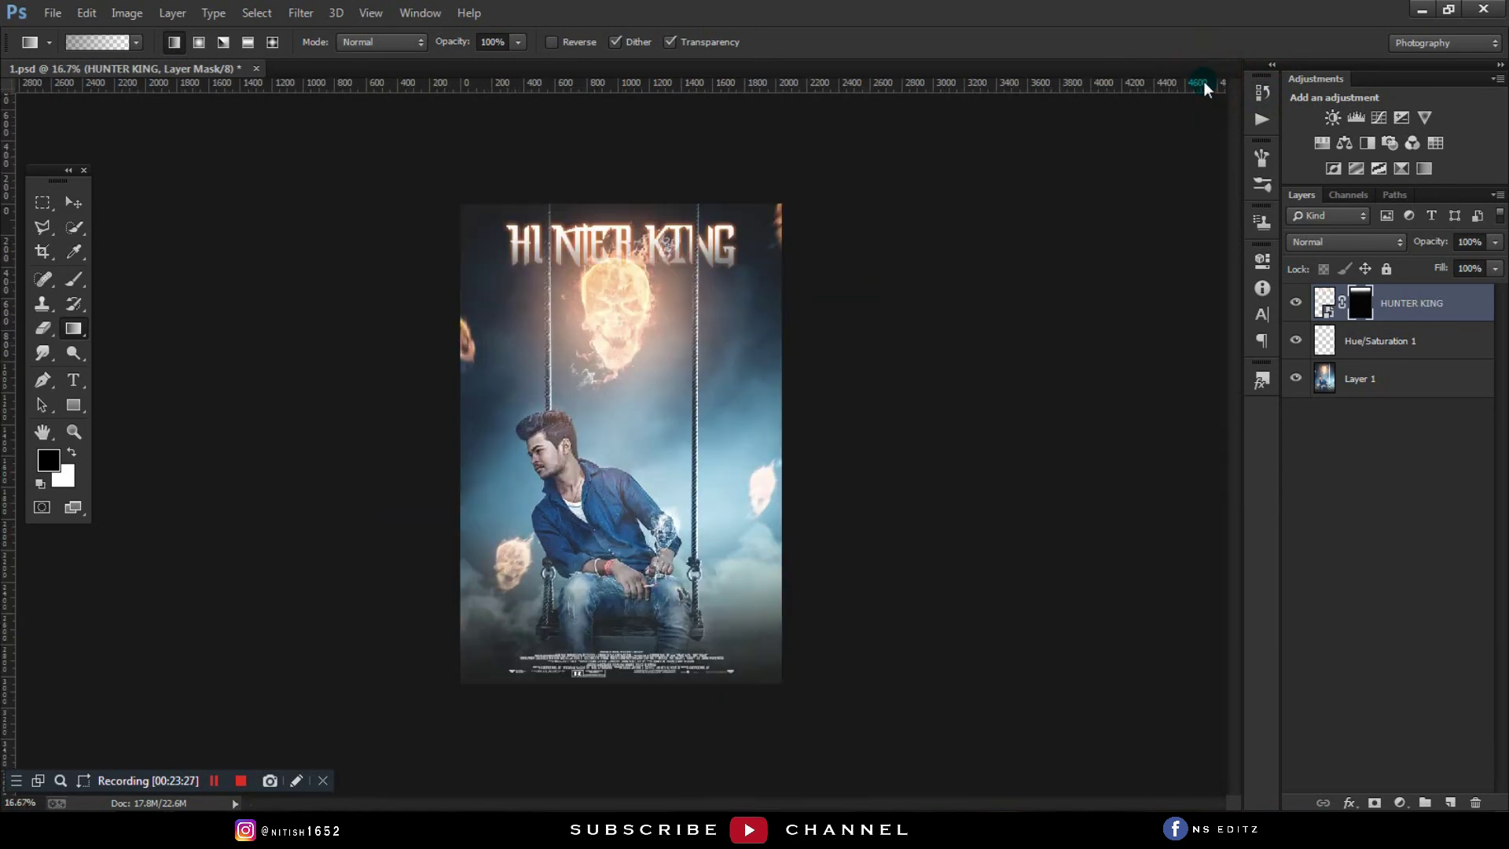
# Step: Select all three poster layers with the Move tool and choose Merge Layers
pyautogui.click(73, 202)
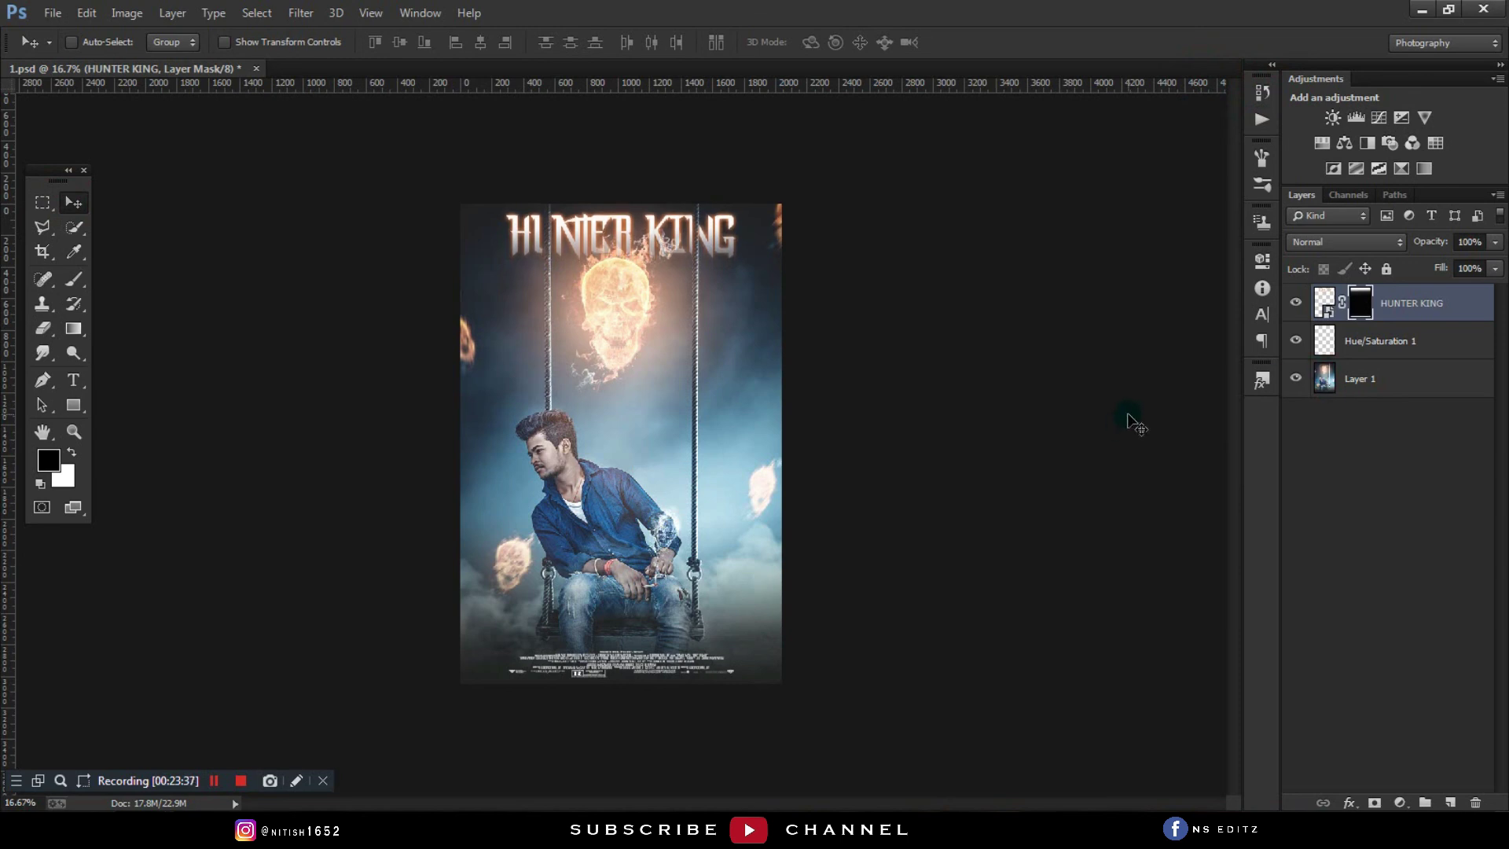
pyautogui.keyDown('ctrl'); pyautogui.click(1368, 378); pyautogui.keyUp('ctrl')
pyautogui.keyDown('ctrl'); pyautogui.click(1388, 340); pyautogui.keyUp('ctrl')
pyautogui.rightClick(1388, 340)
pyautogui.click(1195, 513)
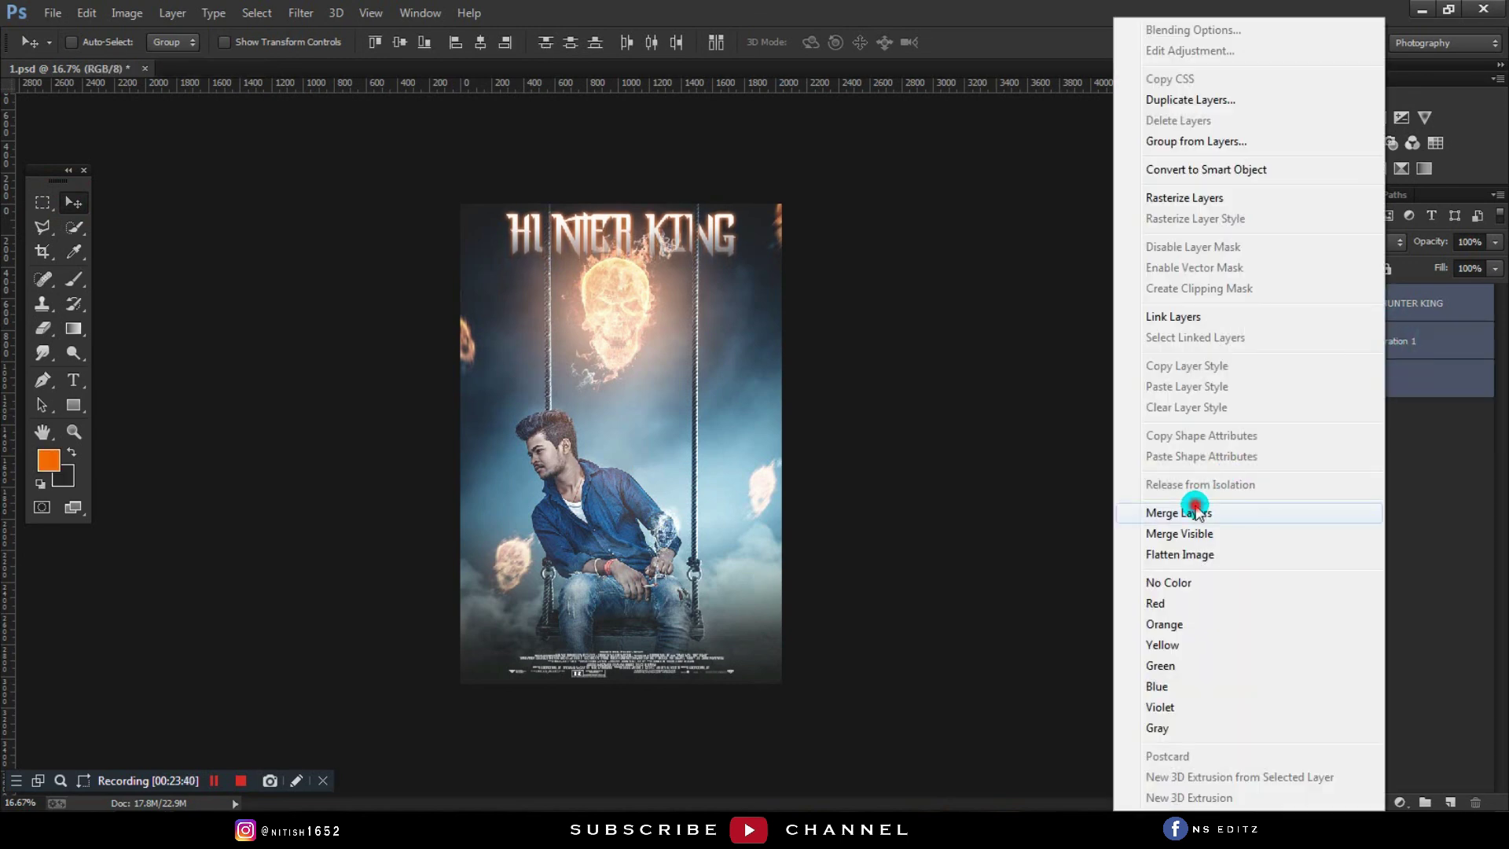